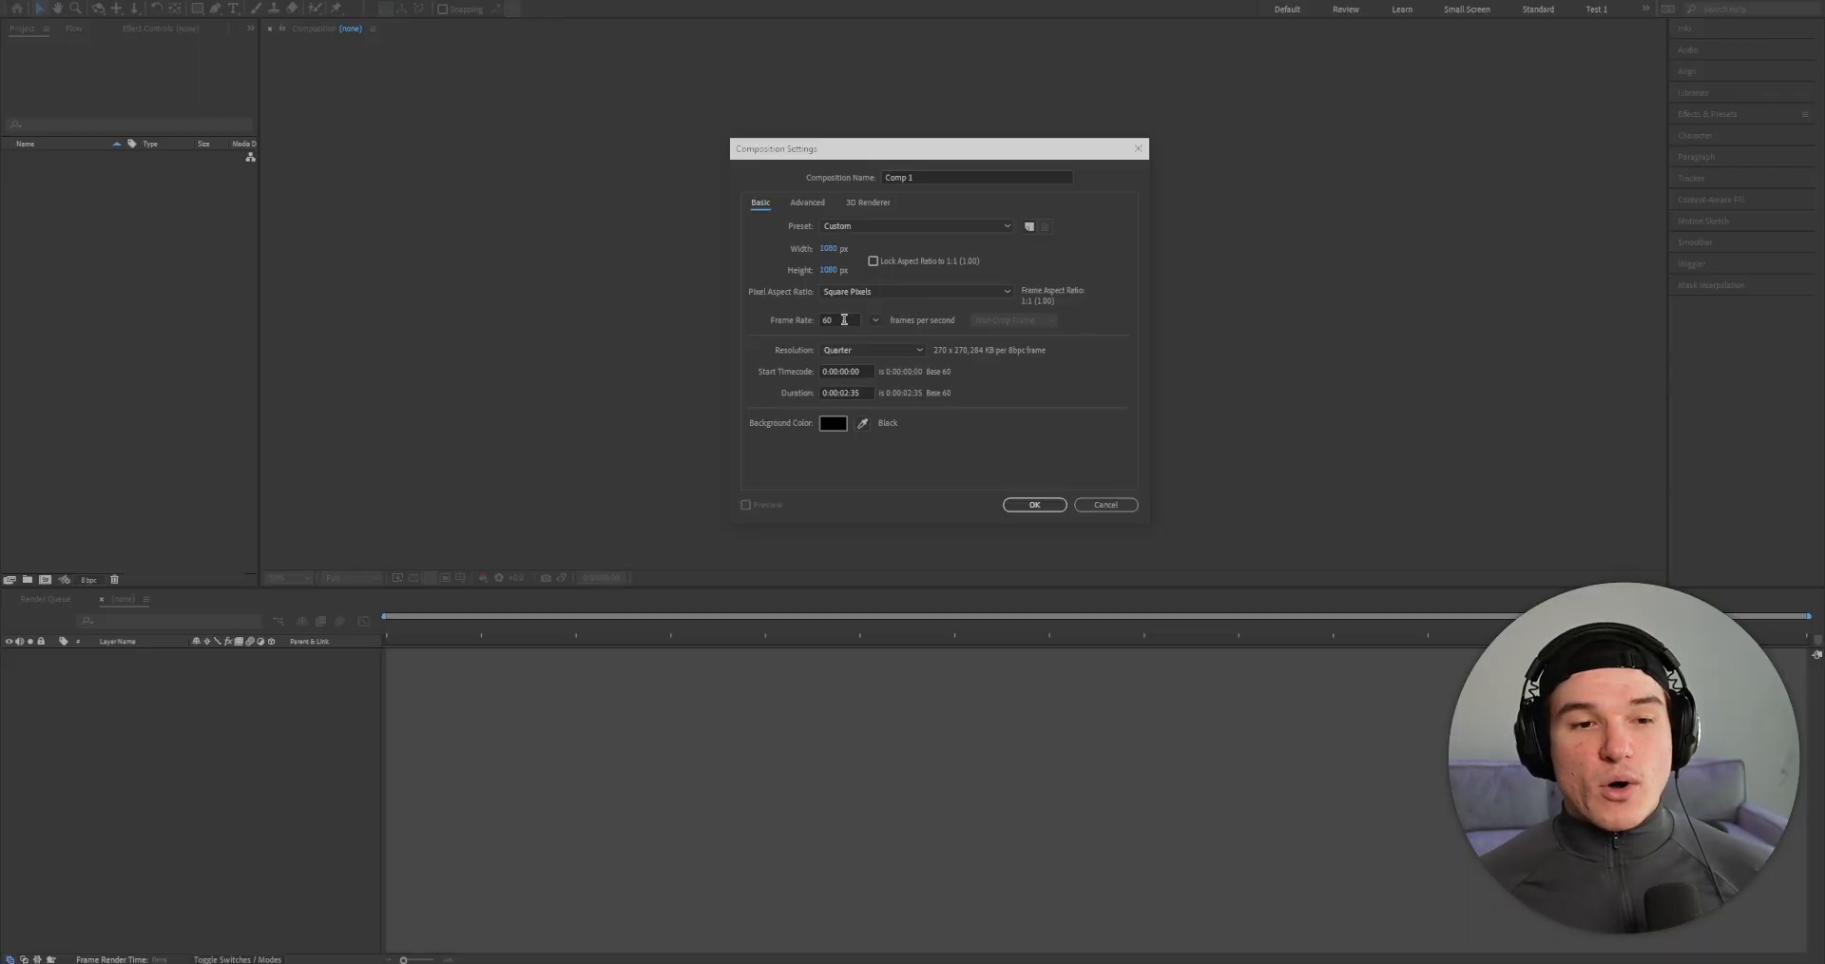
Step: Create the composition at 60 frames per second with a duration of 0:01:00:00
{"action": "left_click_drag", "start_coordinate": [843, 319], "coordinate": [818, 320]}
{"action": "left_click", "coordinate": [782, 321]}
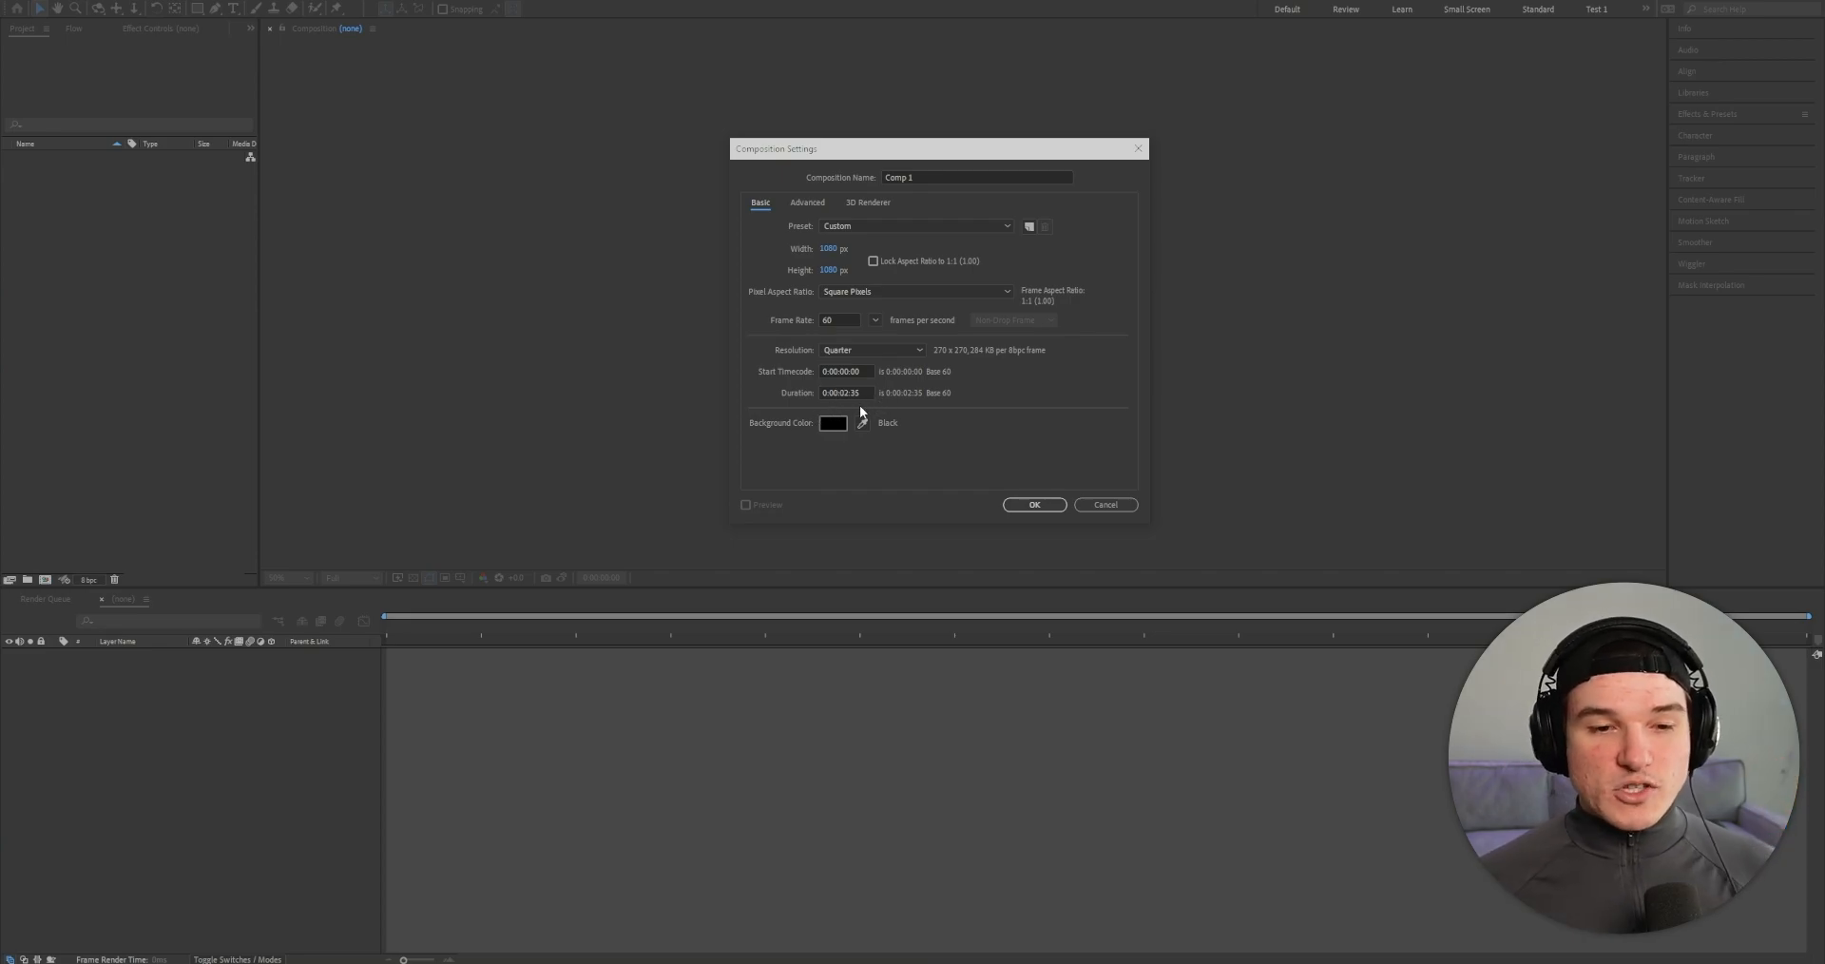
{"action": "type", "text": "1:"}
{"action": "left_click_drag", "start_coordinate": [838, 394], "coordinate": [845, 395]}
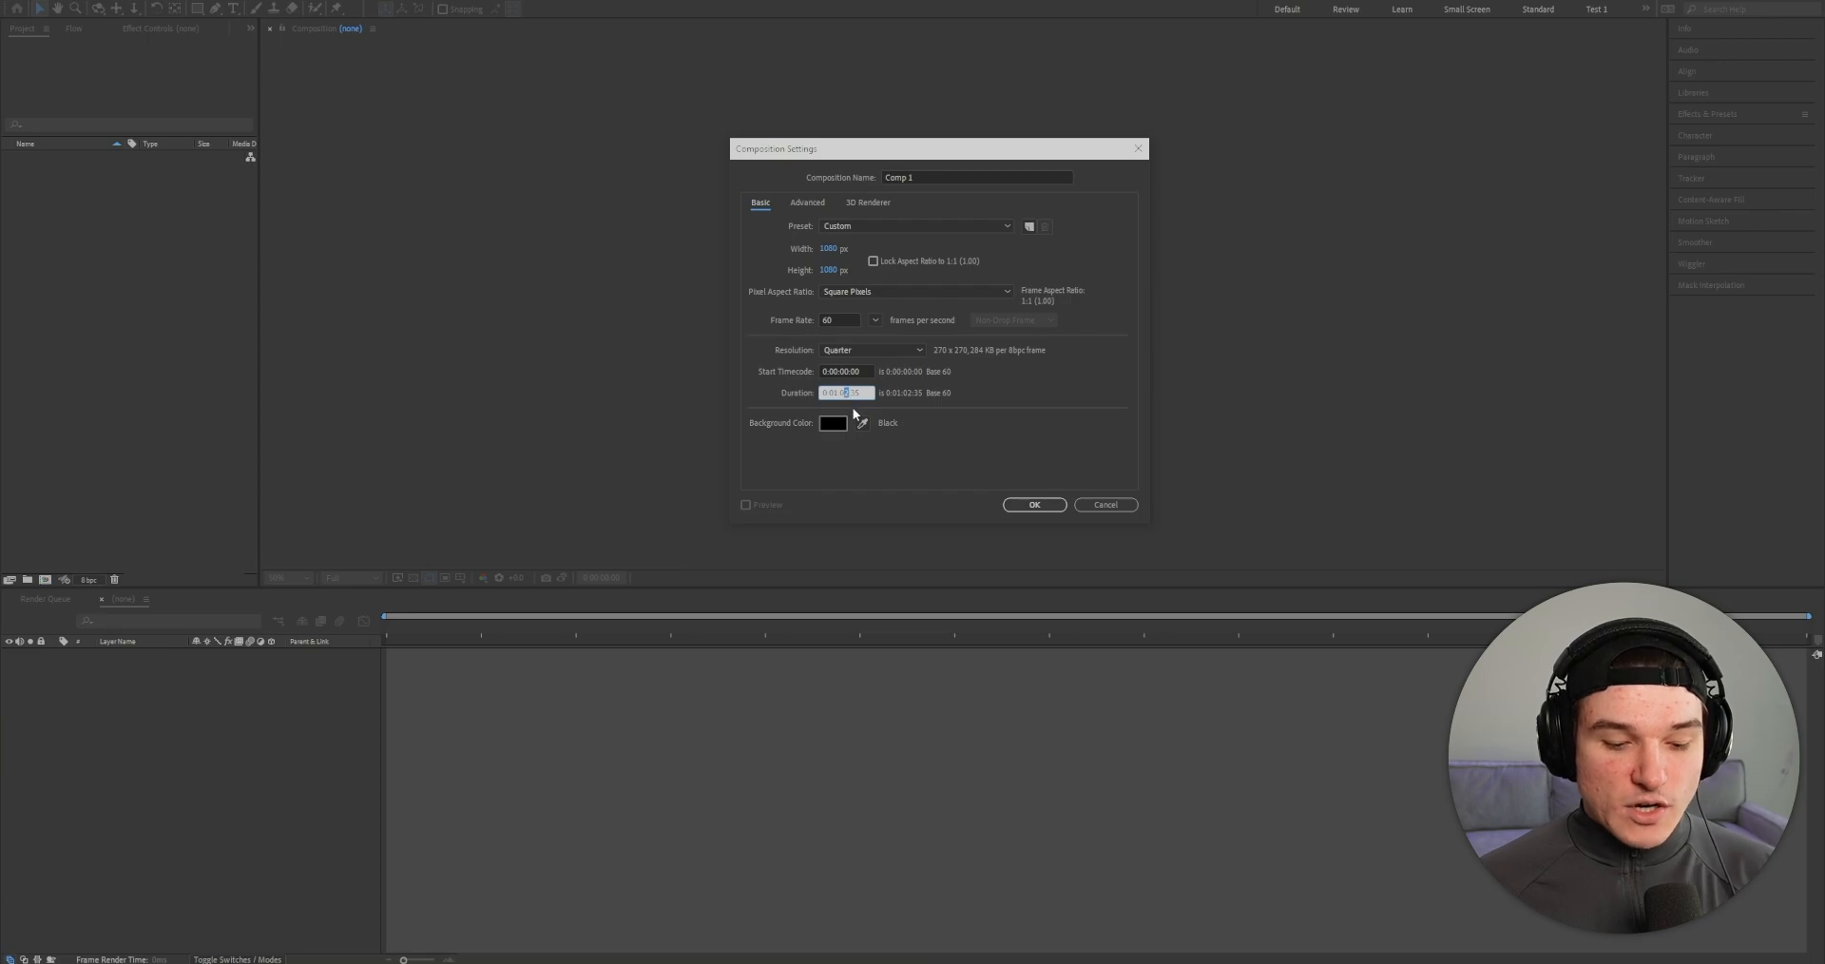
{"action": "type", "text": "0"}
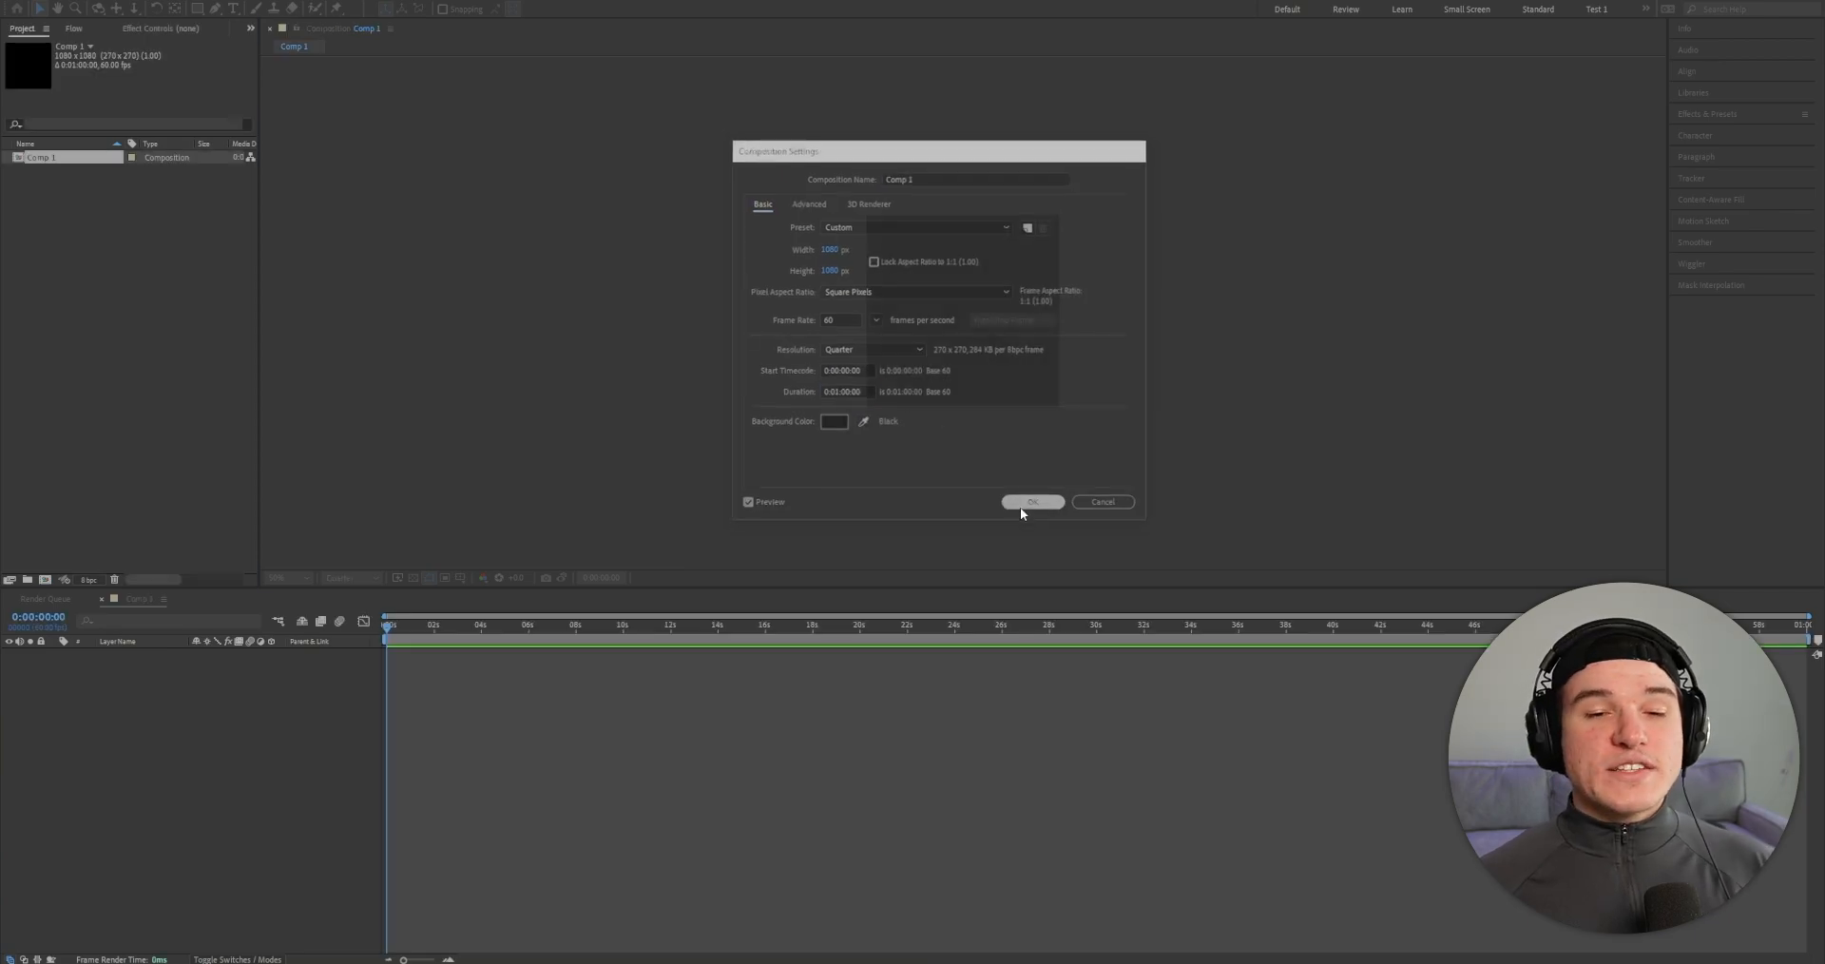
{"action": "left_click", "coordinate": [1019, 505]}
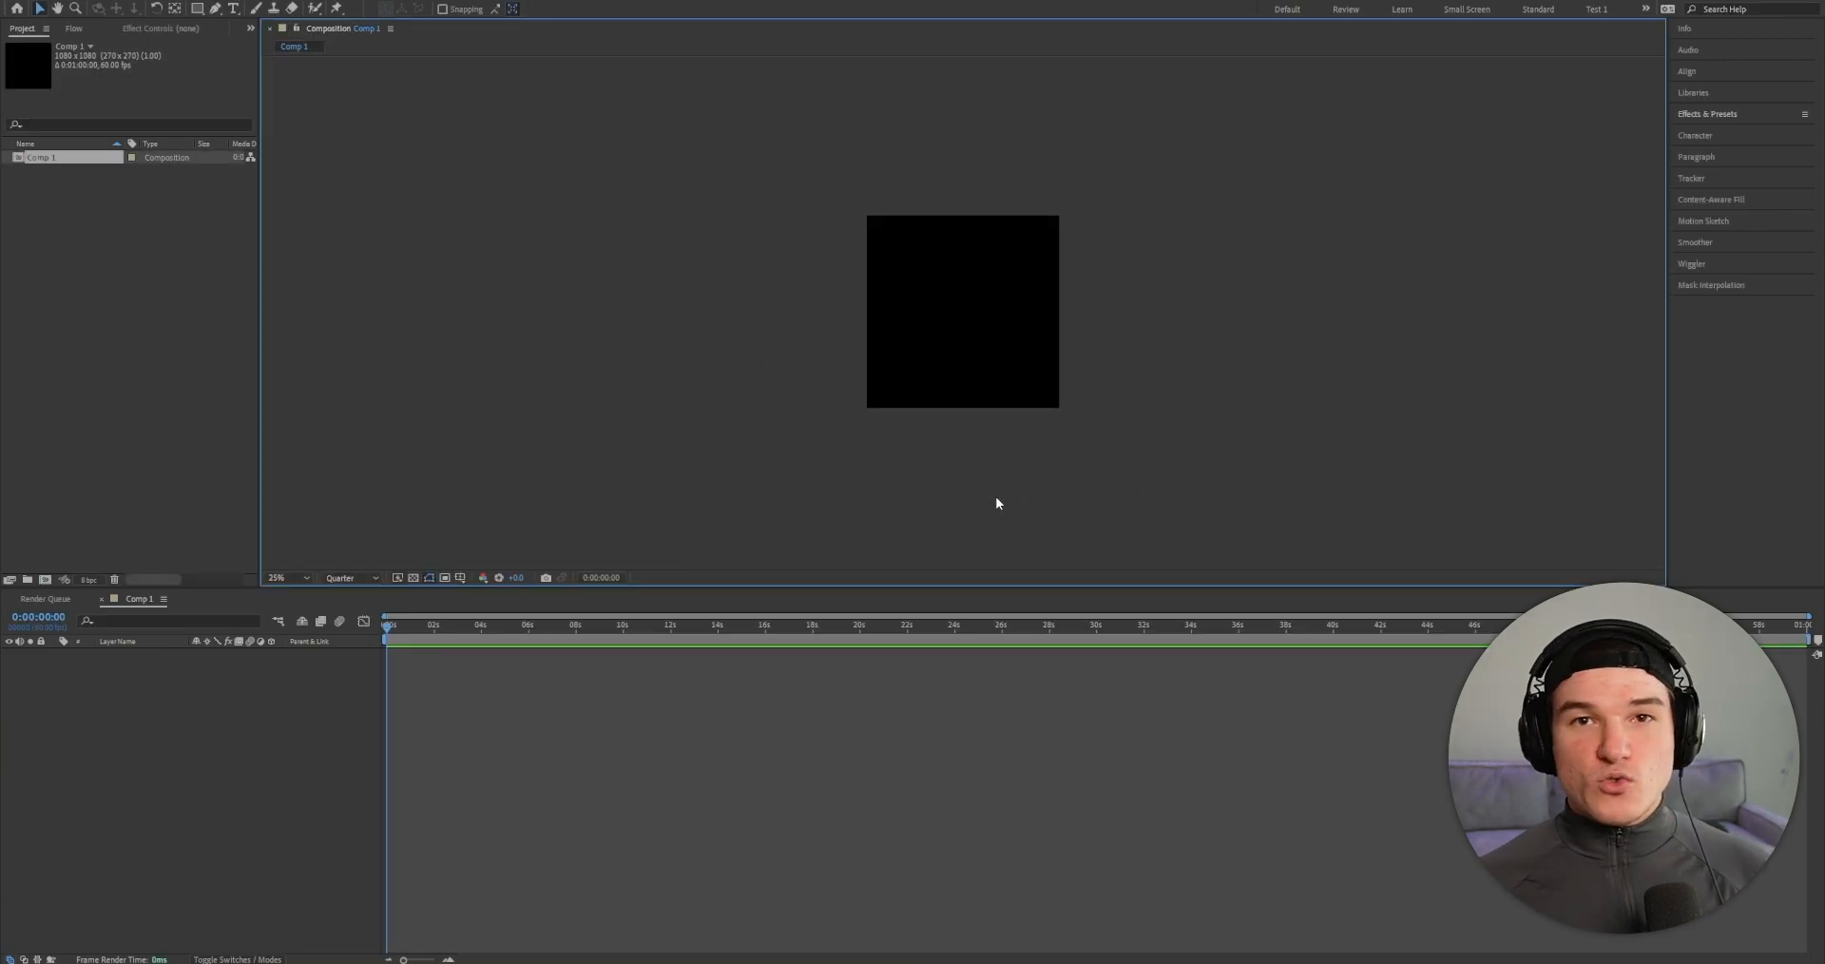
{"action": "right_click", "coordinate": [717, 376]}
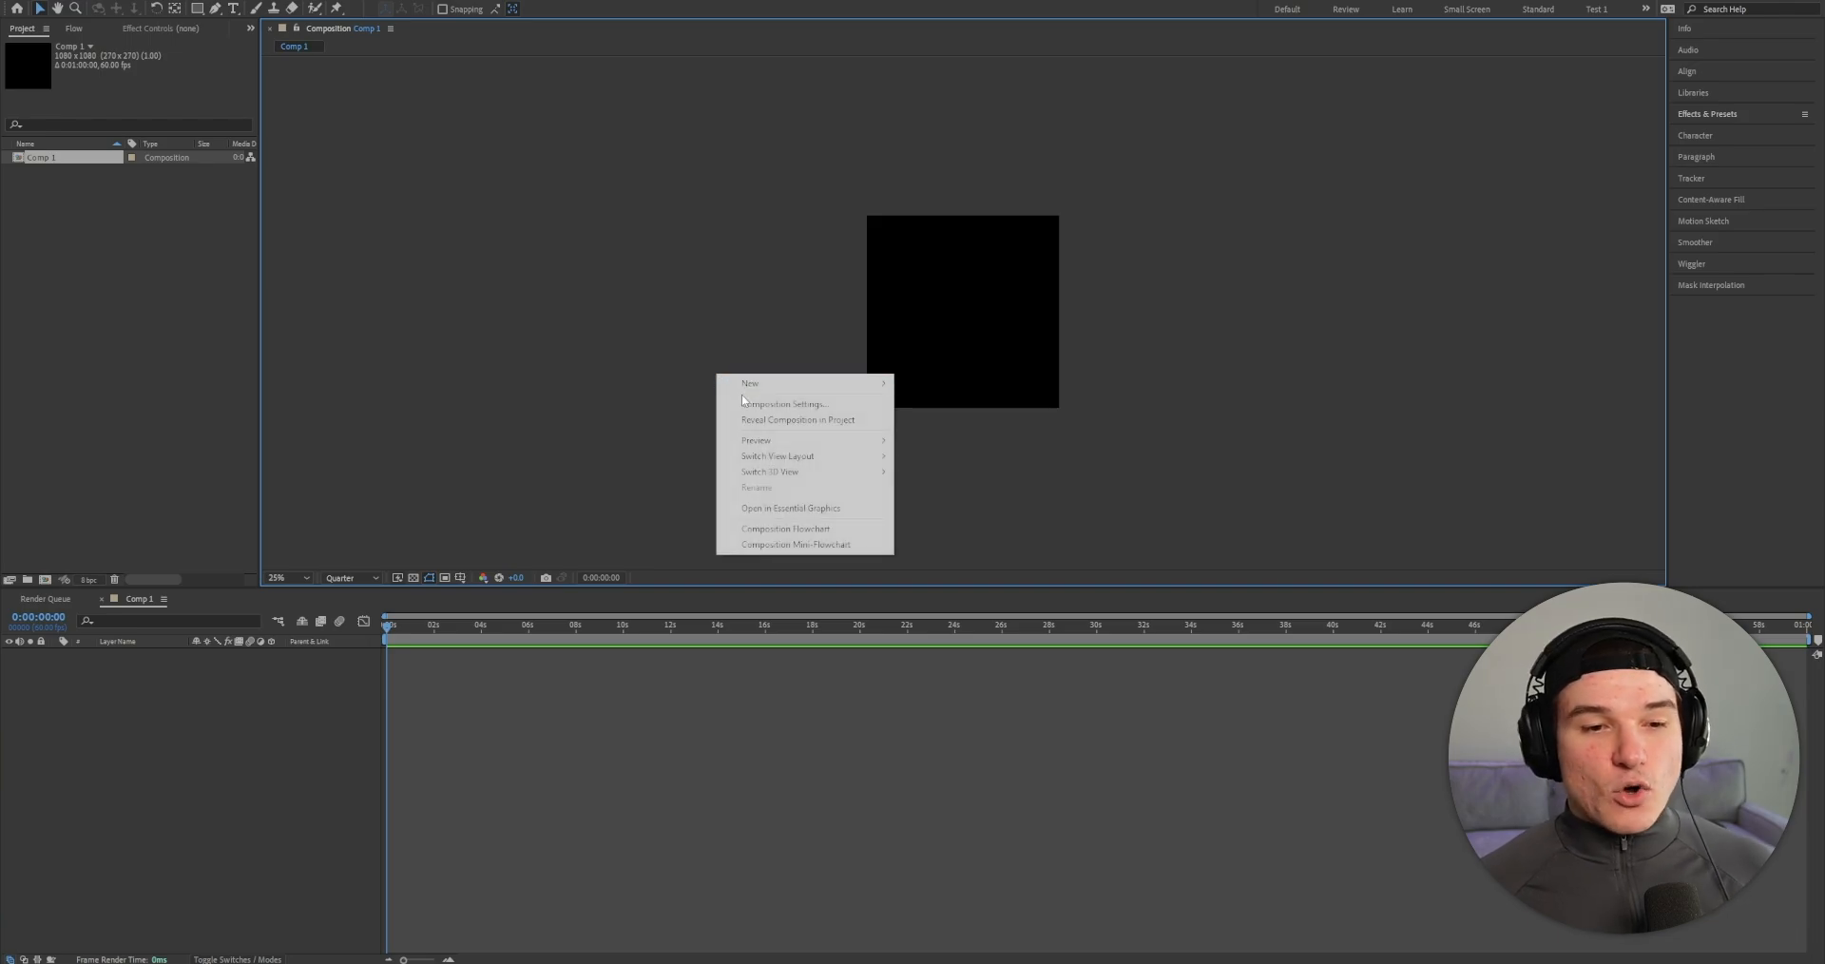
{"action": "left_click", "coordinate": [746, 405]}
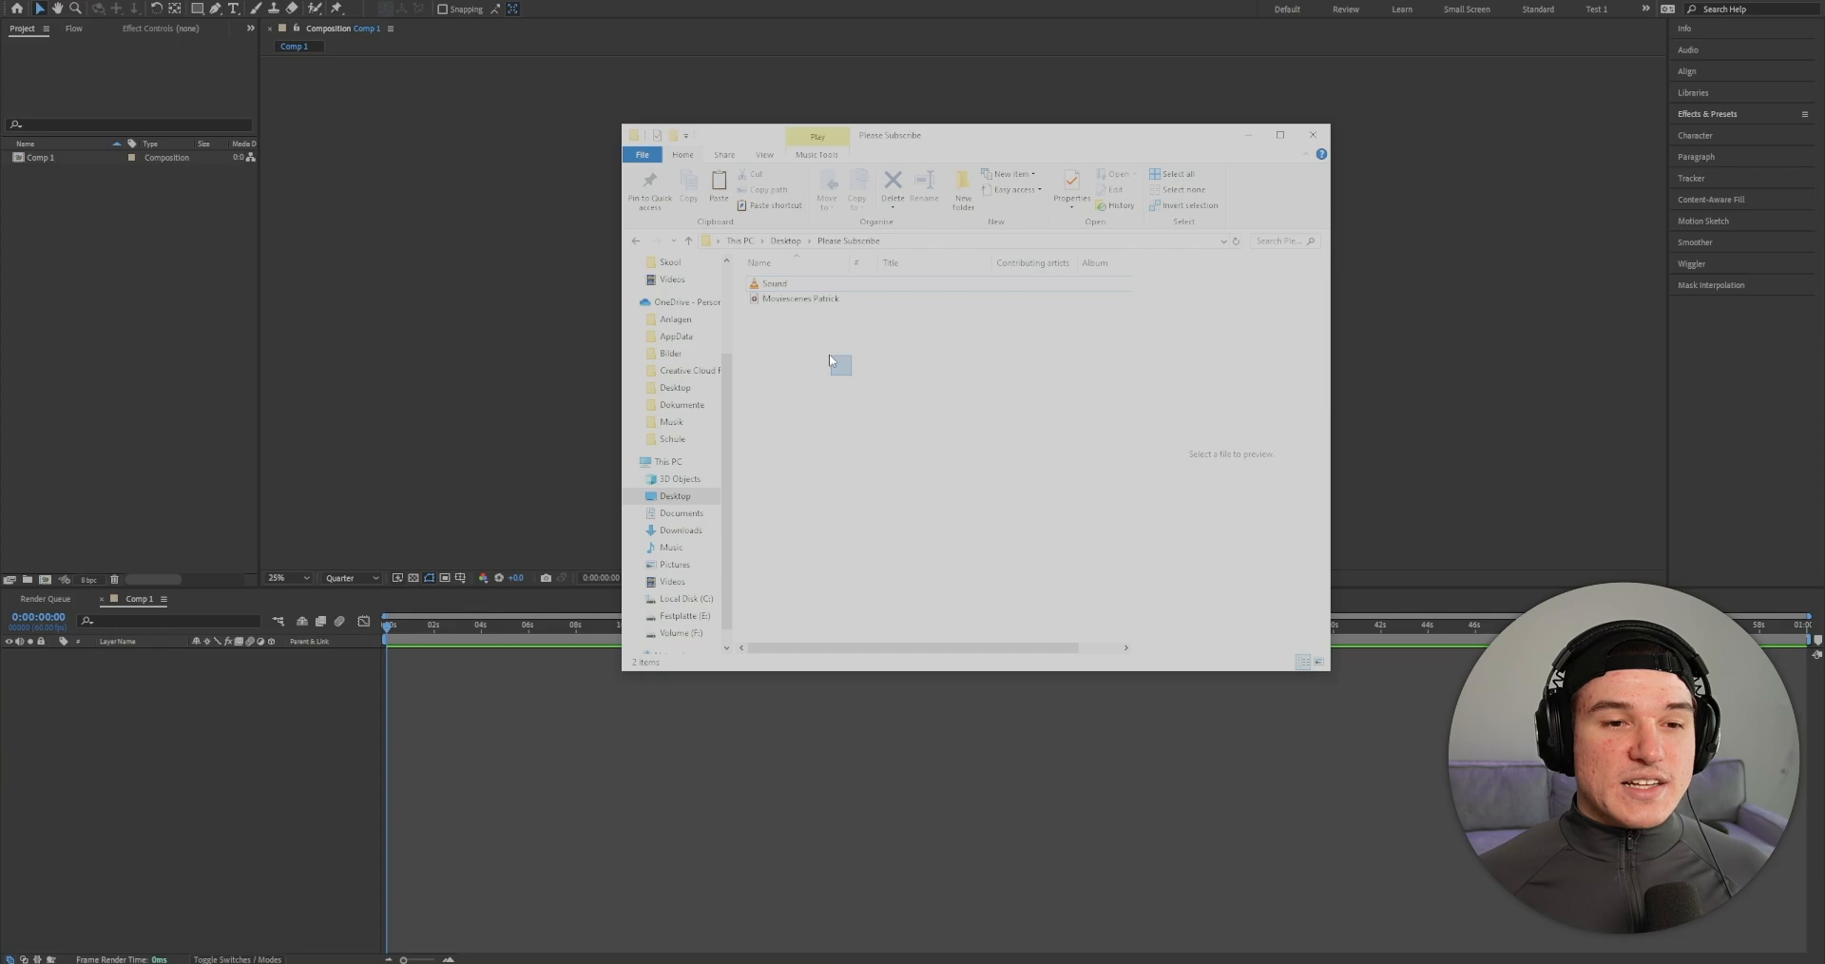
Step: Import the Sound and MovieScenes Patrick files into the project and place them as layers in the composition's timeline
{"action": "left_click_drag", "start_coordinate": [828, 359], "coordinate": [143, 266]}
{"action": "left_click_drag", "start_coordinate": [55, 180], "coordinate": [290, 665]}
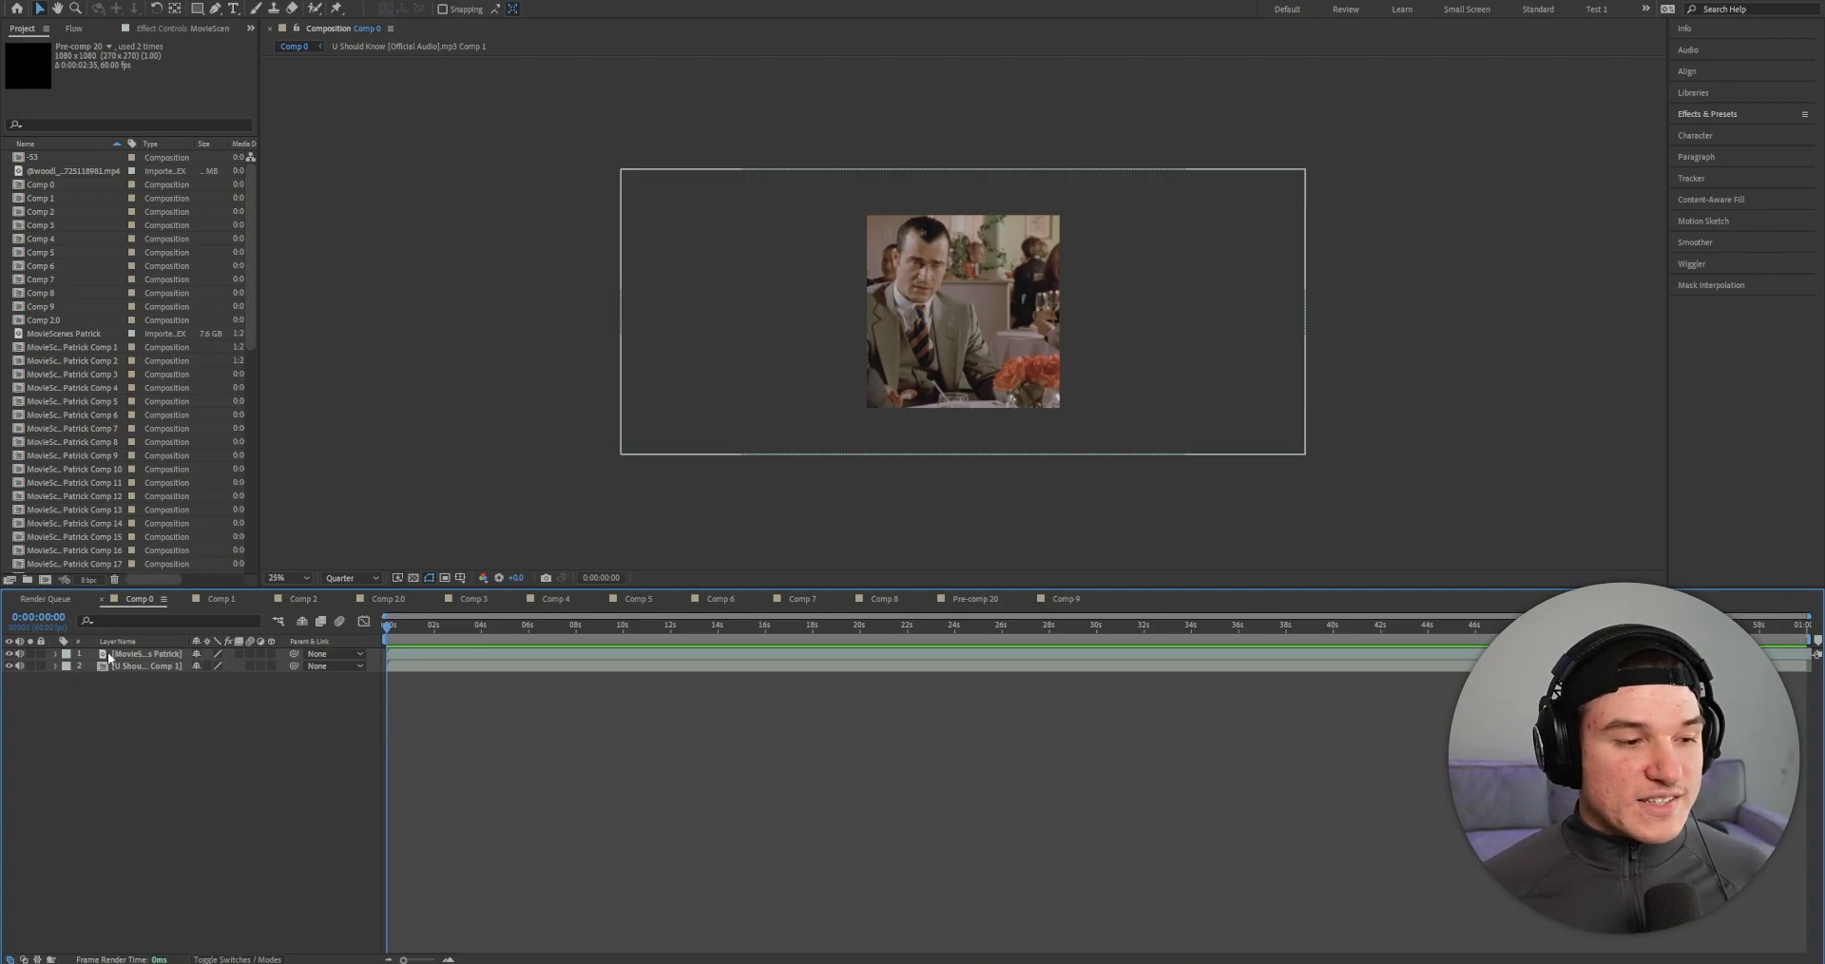
Step: Mute the movie clip layer's audio and convert the music layer's audio to keyframes with Keyframe Assistant
{"action": "left_click", "coordinate": [19, 654]}
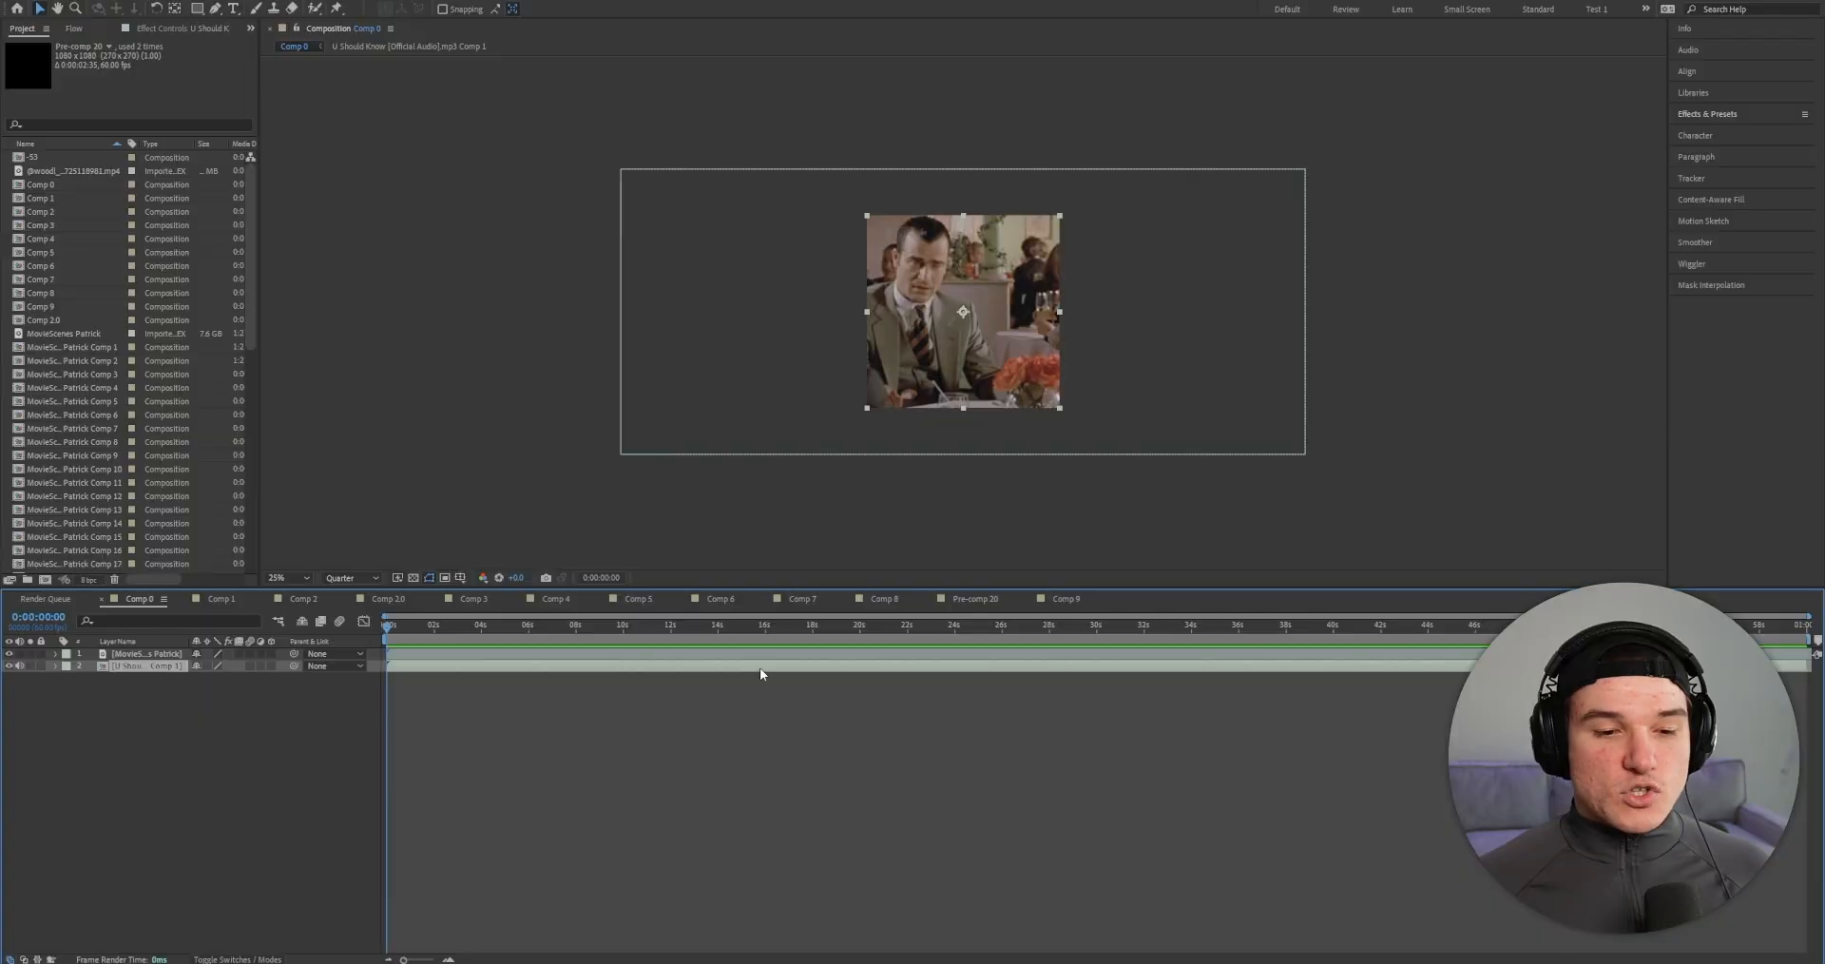
{"action": "right_click", "coordinate": [760, 667]}
{"action": "mouse_move", "coordinate": [817, 480]}
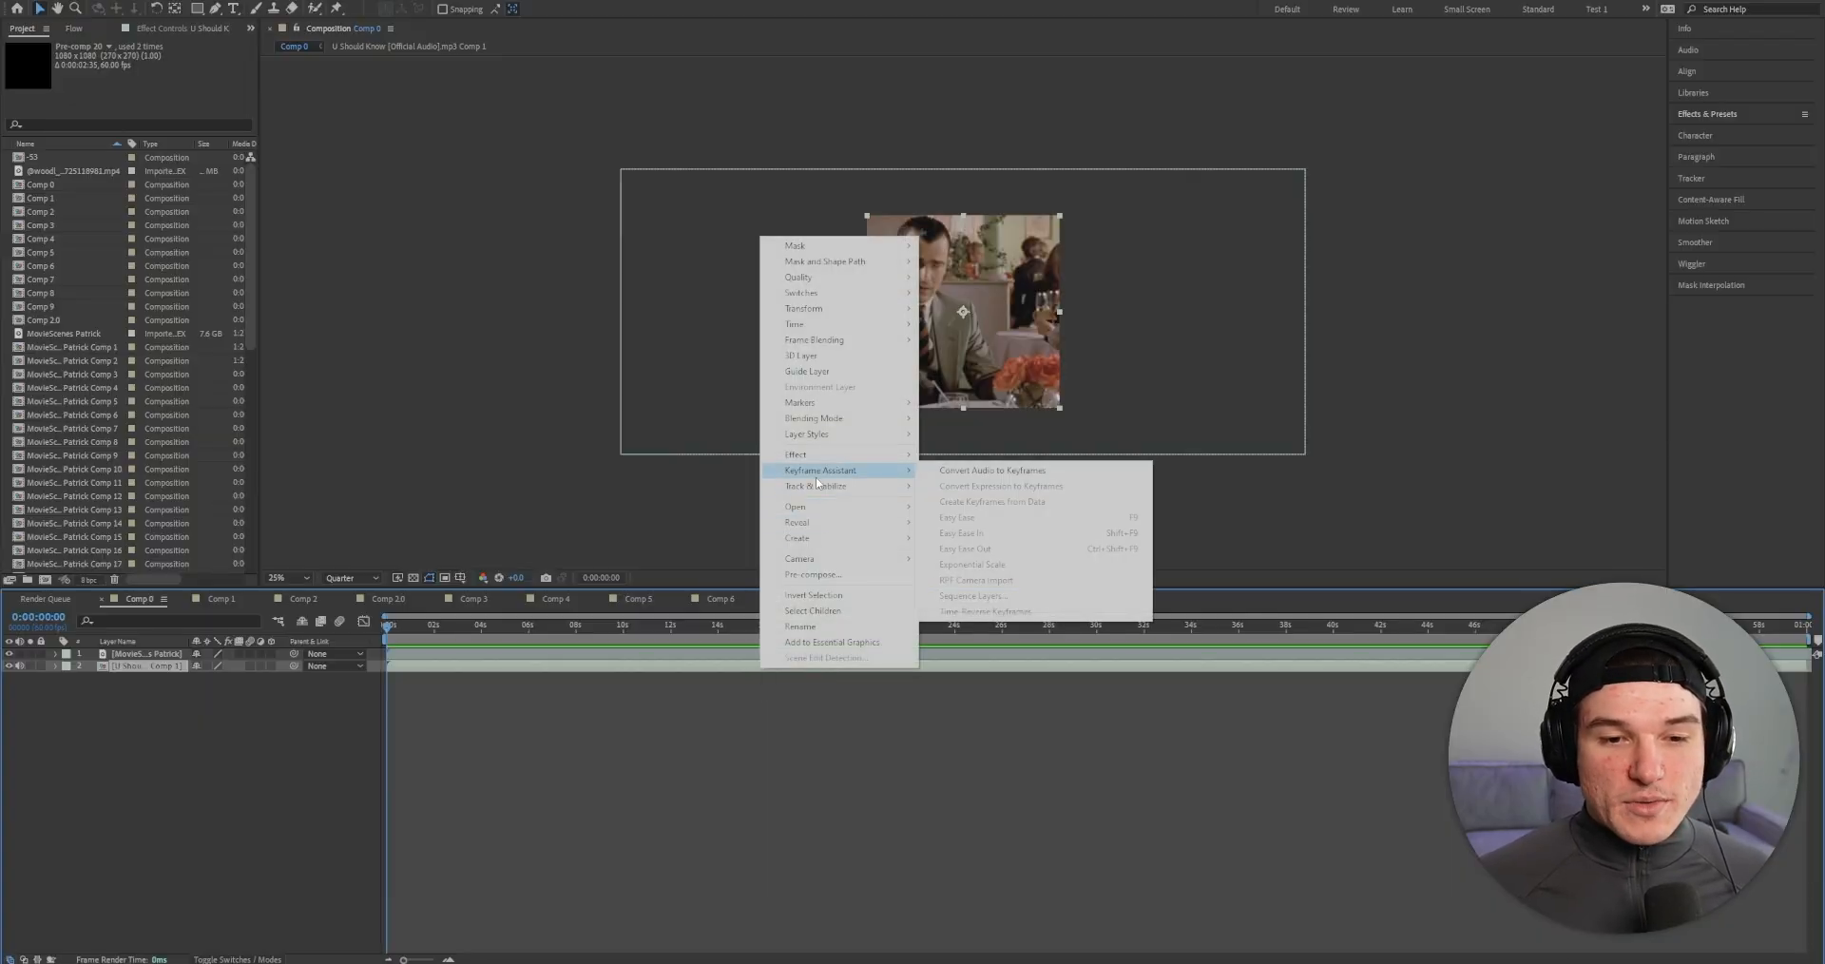
{"action": "left_click", "coordinate": [959, 469]}
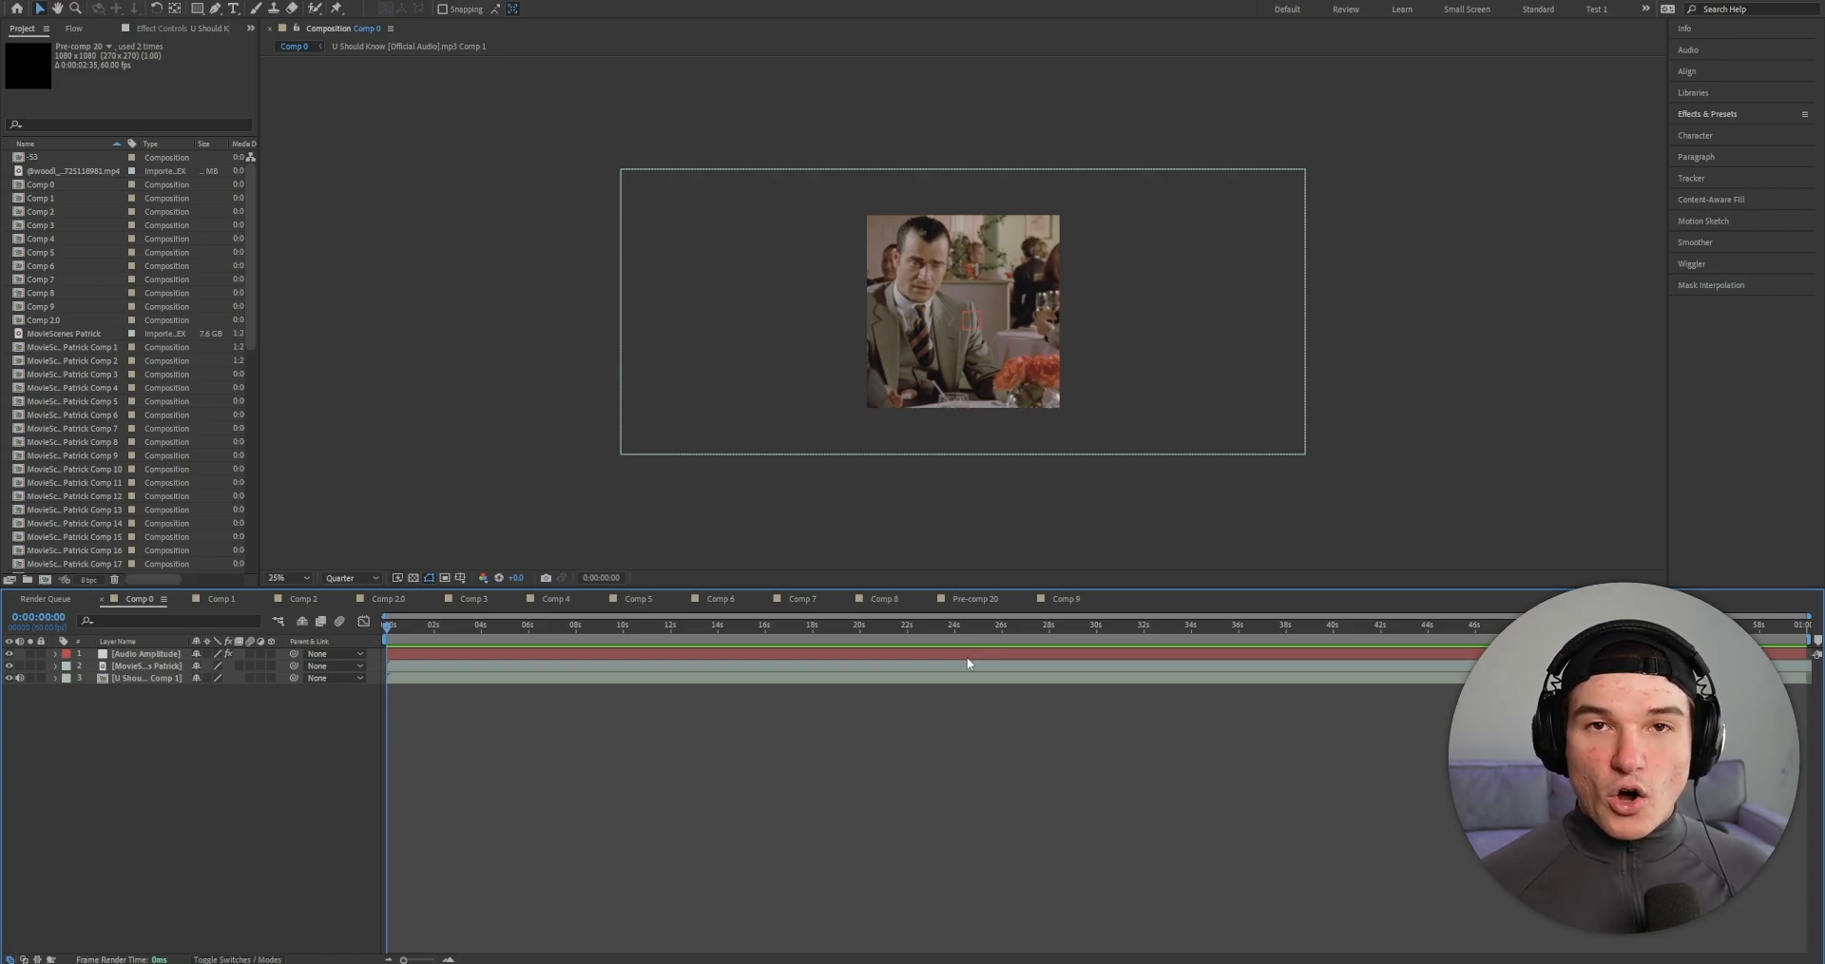
Step: Reveal the Audio Amplitude layer's keyframes and show the Both Channels slider's curve in the graph editor
{"action": "left_click", "coordinate": [955, 654]}
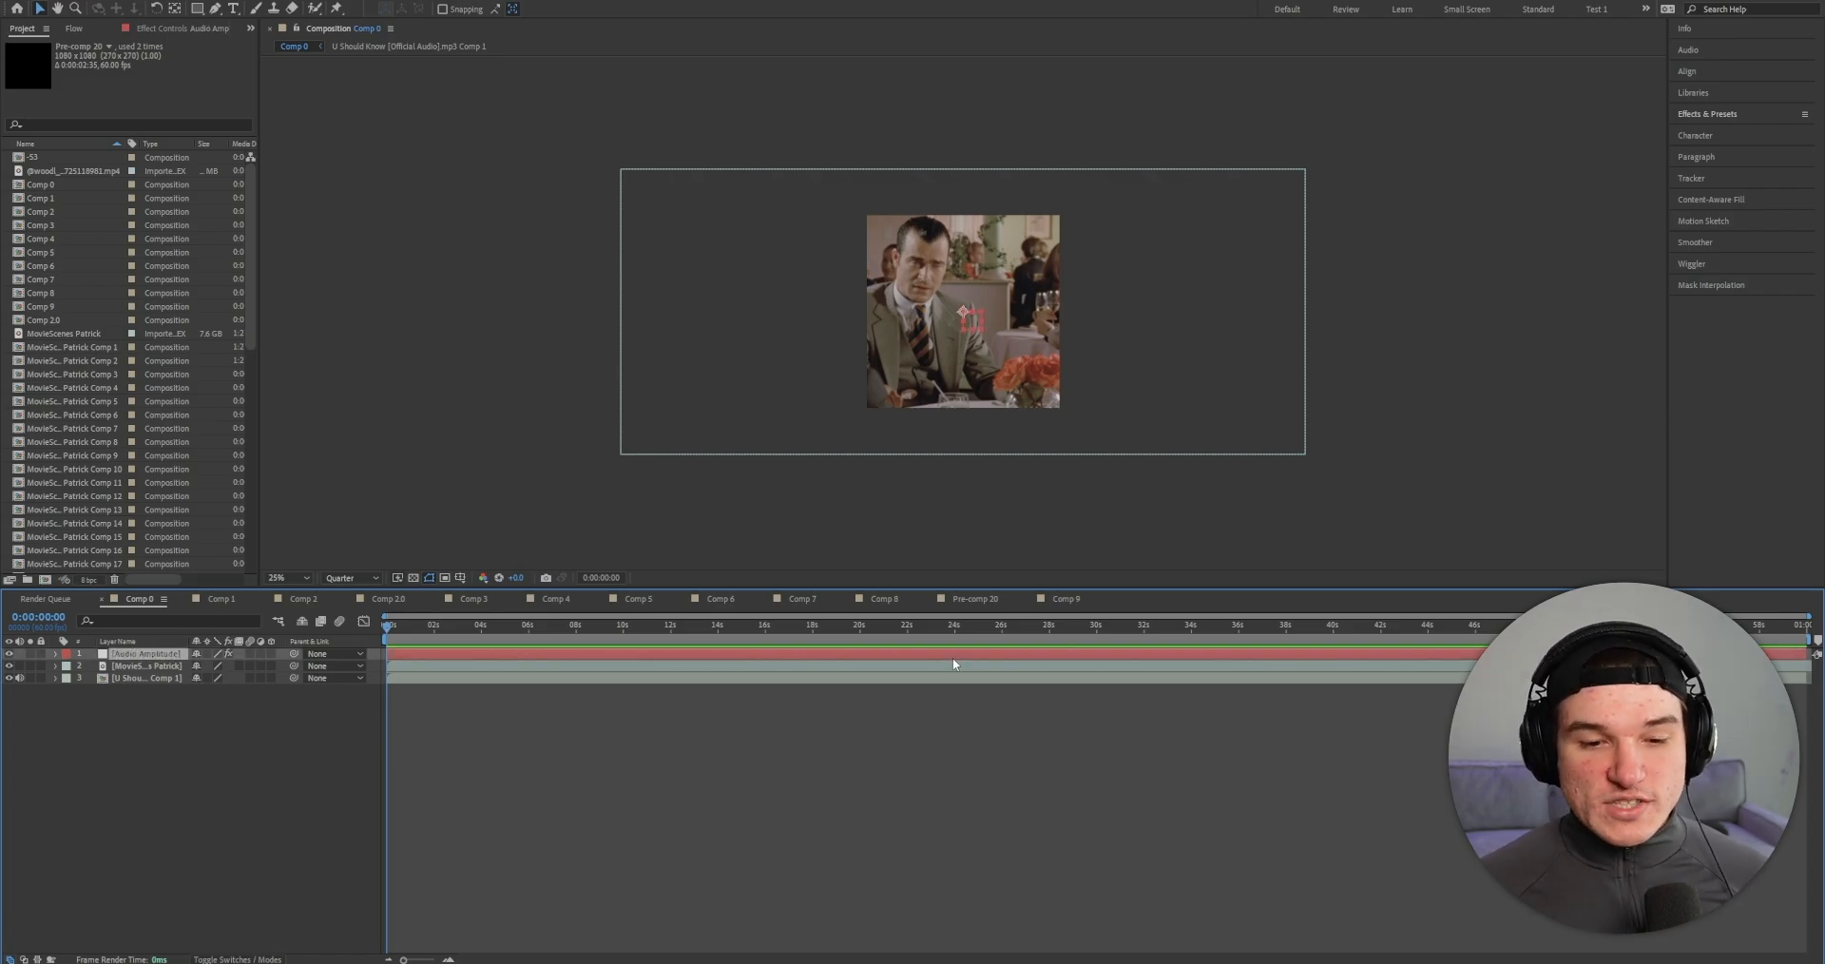
{"action": "key", "text": "u"}
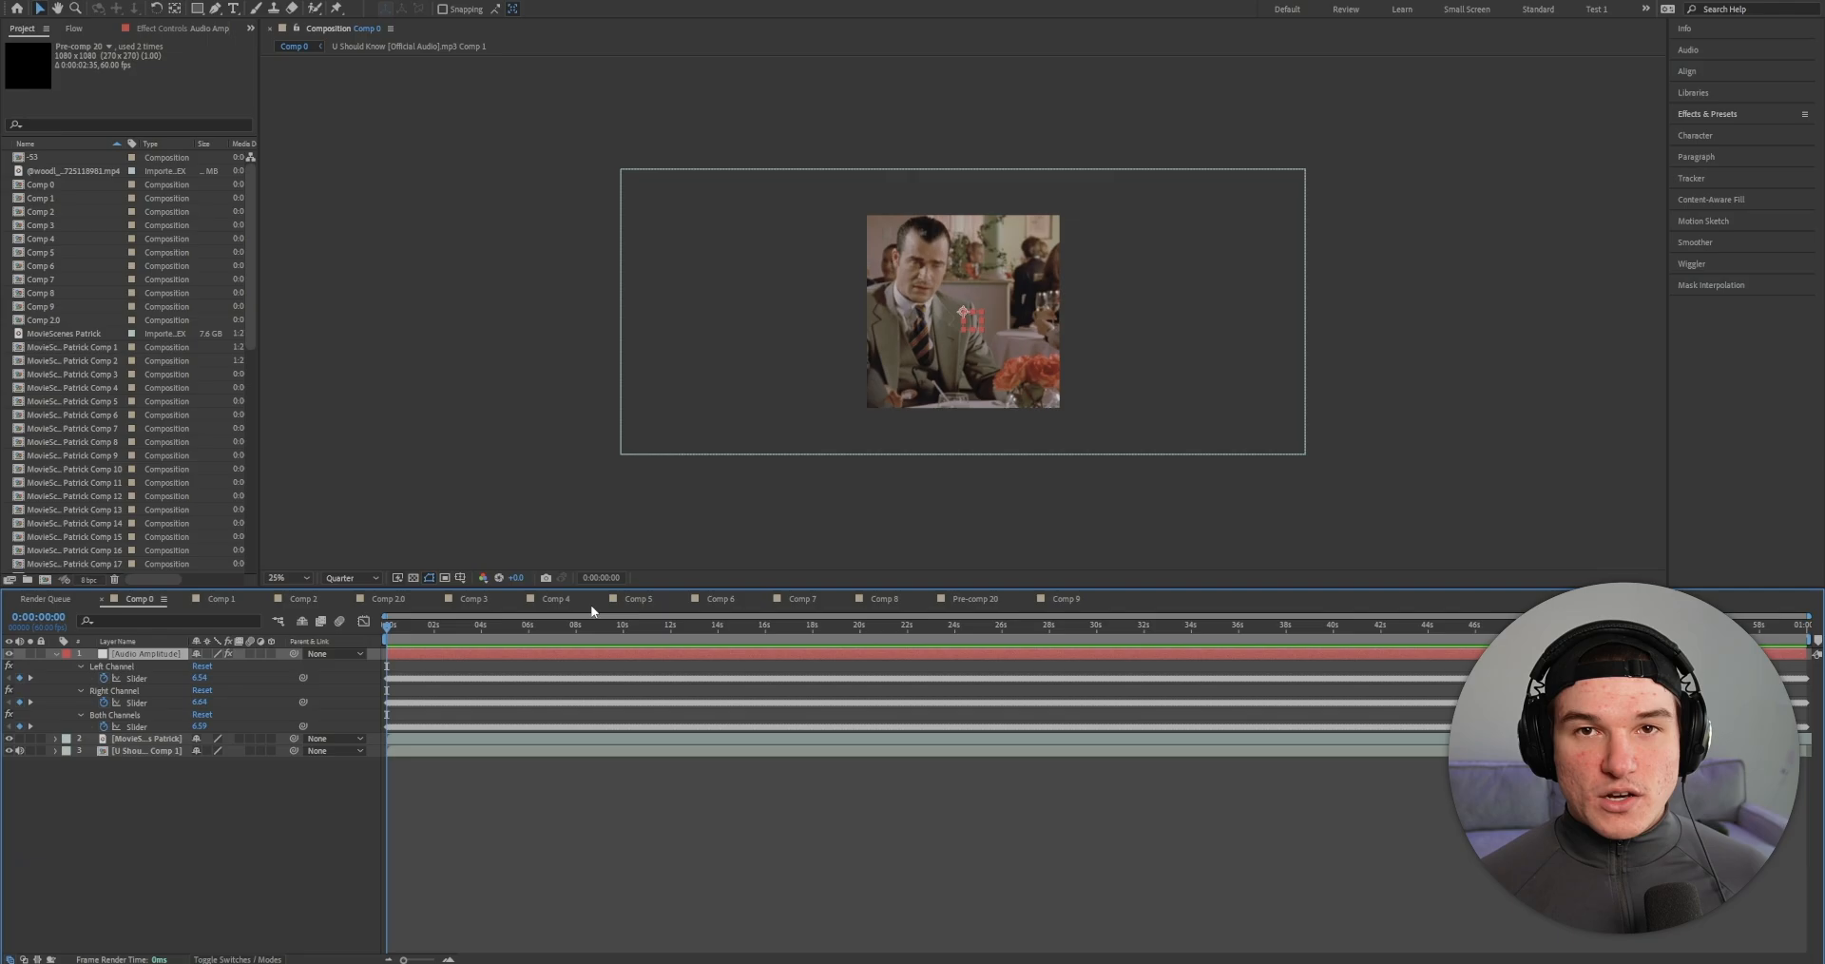
{"action": "left_click", "coordinate": [137, 726]}
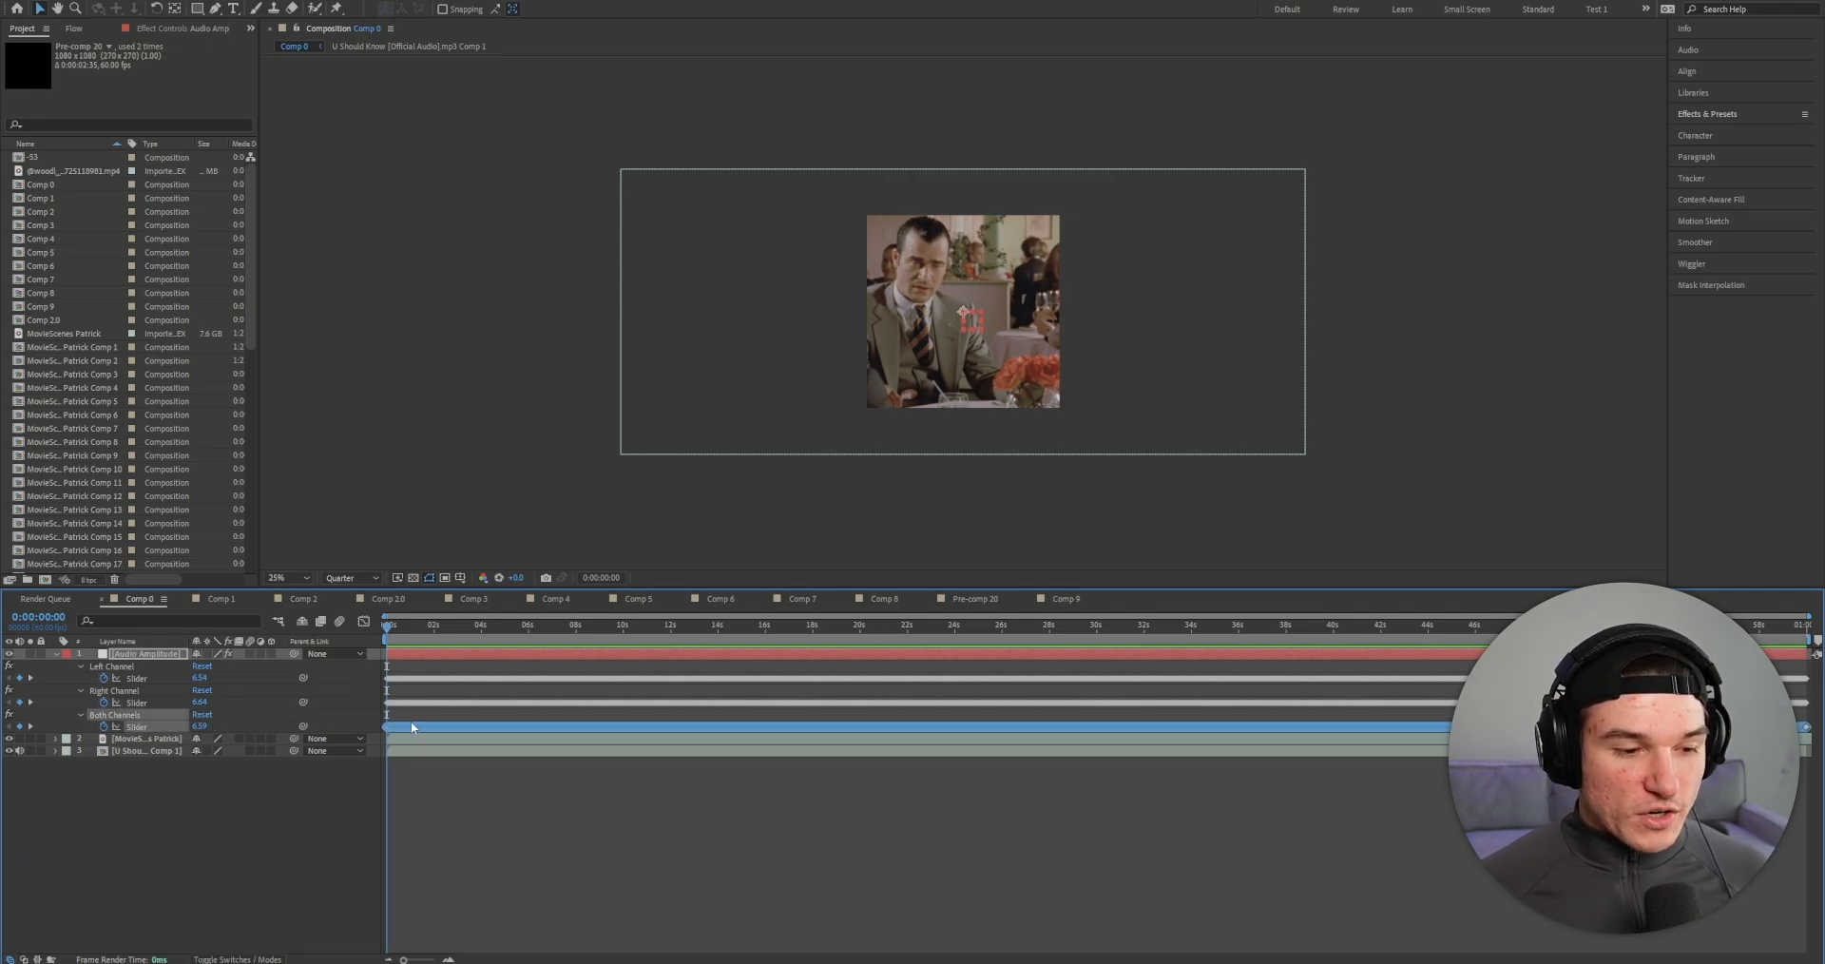
{"action": "left_click", "coordinate": [363, 621]}
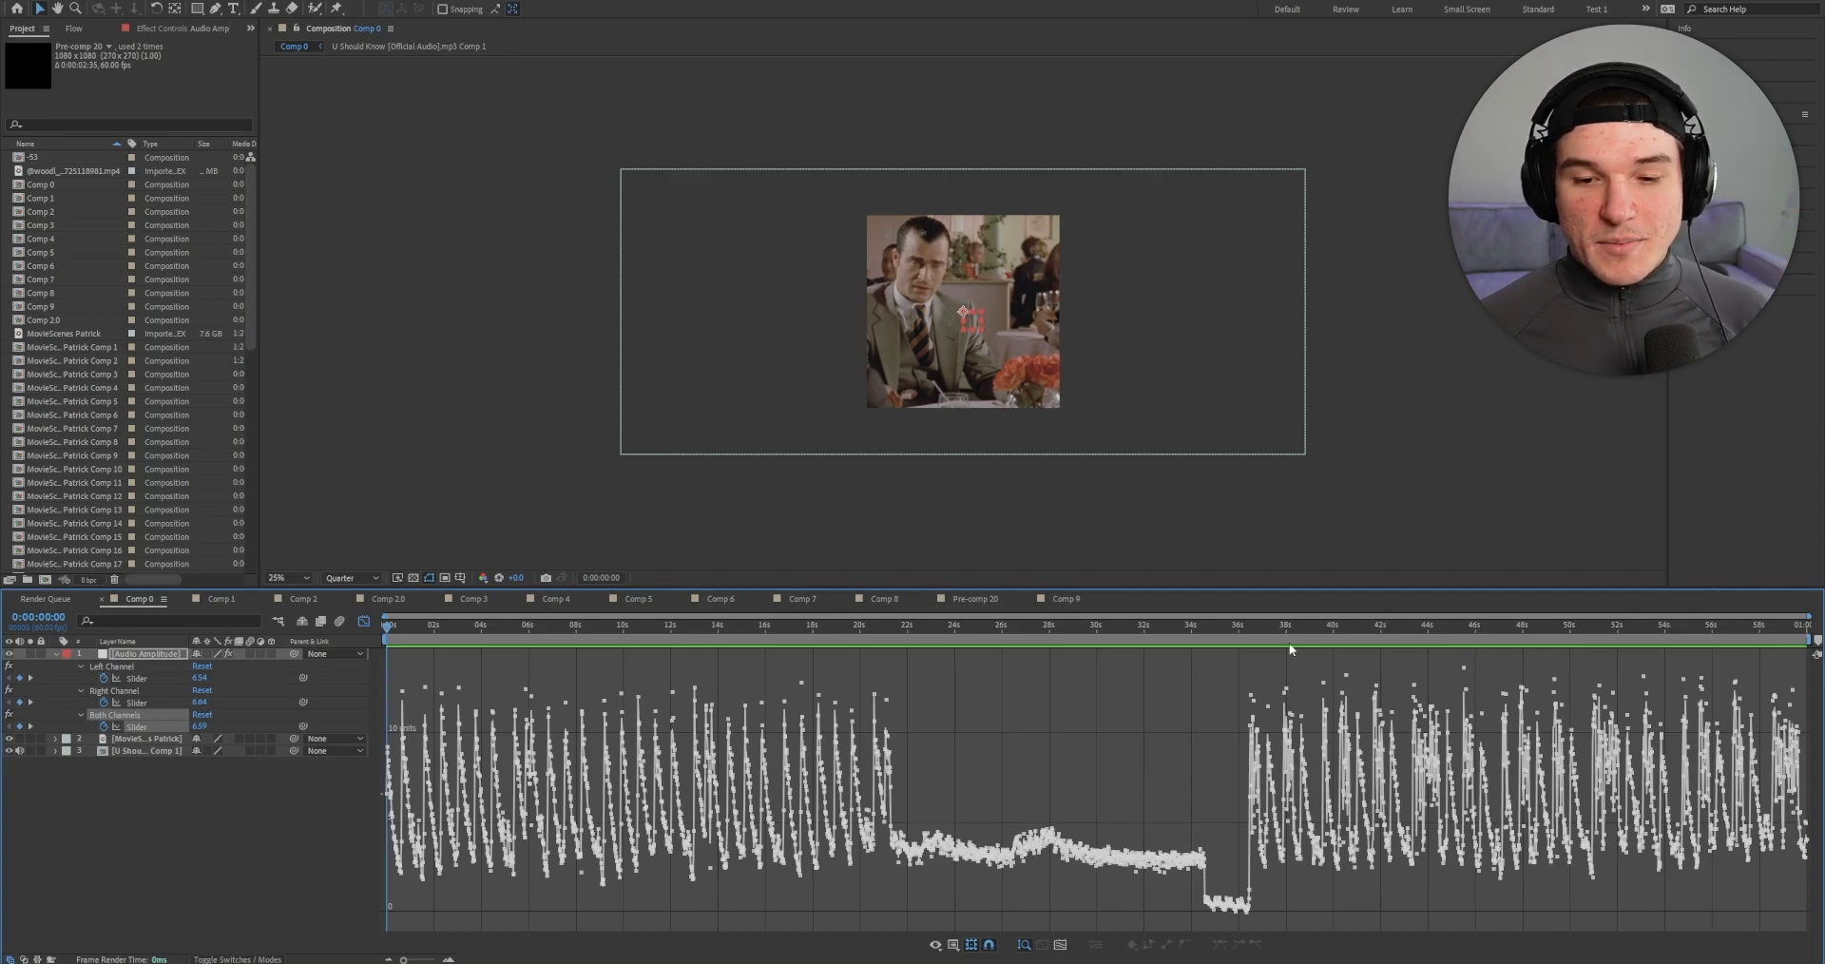
Step: Go to the beat drop at 0:00:36:30 and place composition markers on the amplitude graph's beat peaks
{"action": "left_click", "coordinate": [1251, 631]}
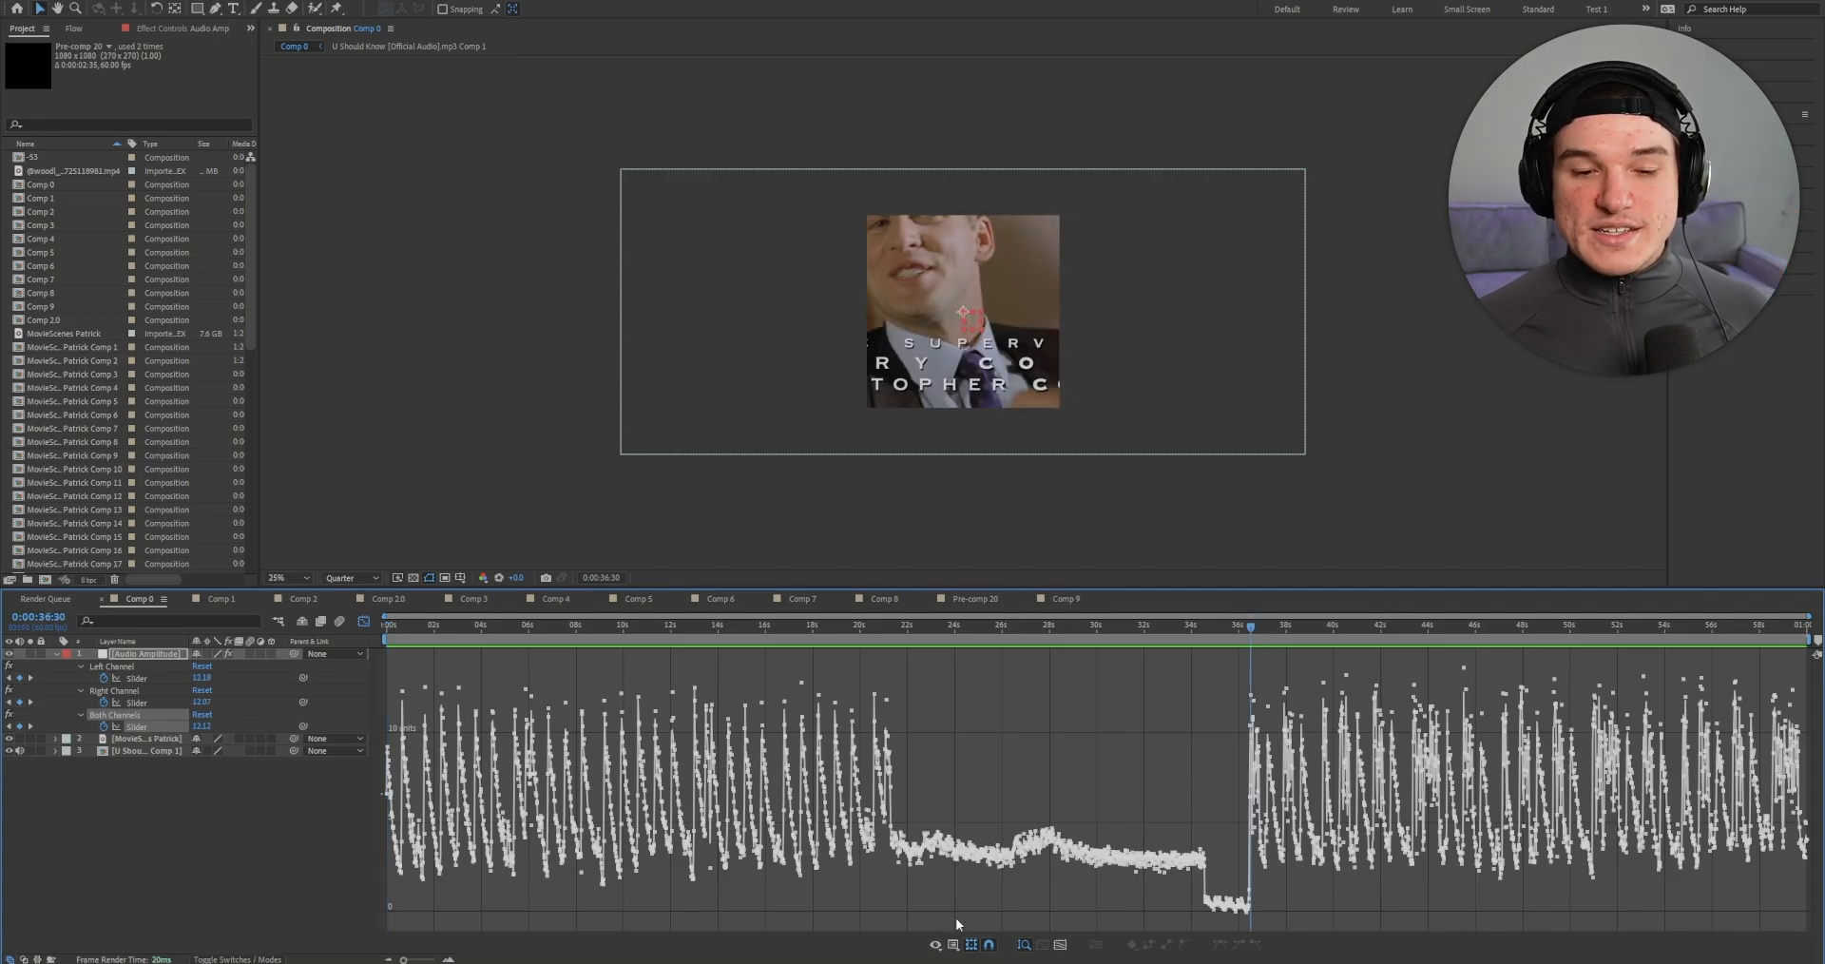
{"action": "left_click_drag", "start_coordinate": [403, 958], "coordinate": [426, 937]}
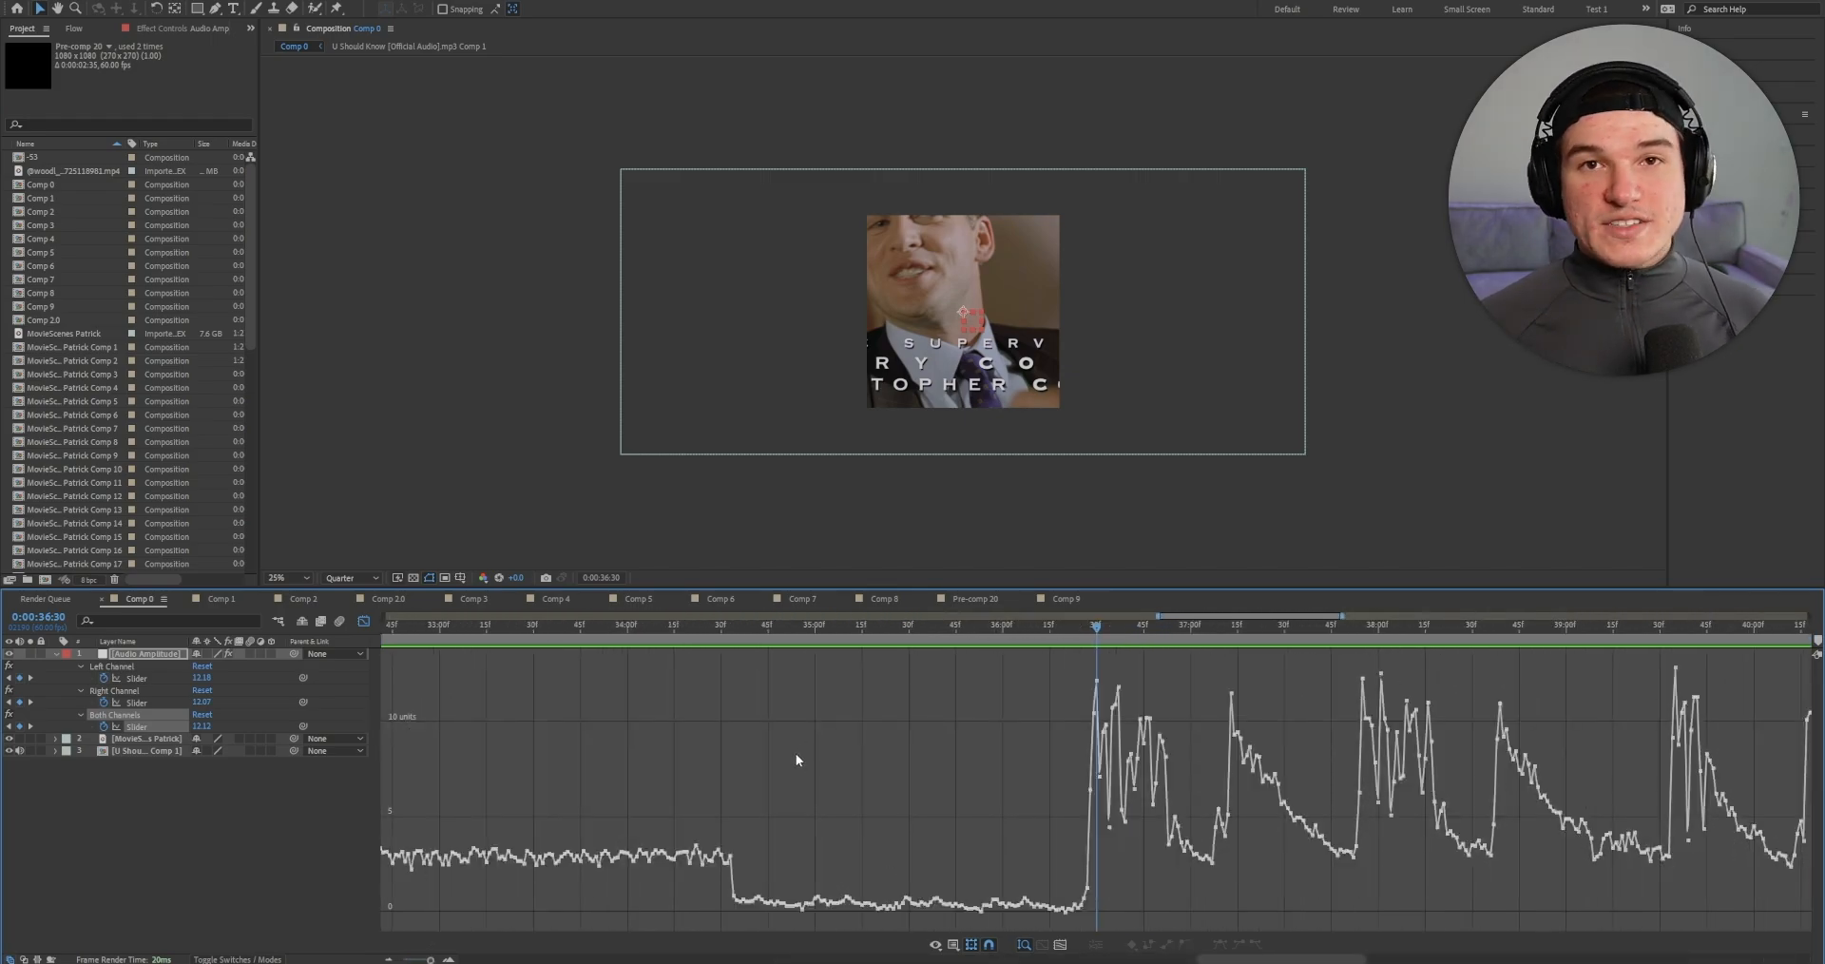
{"action": "key", "text": "ctrl+s"}
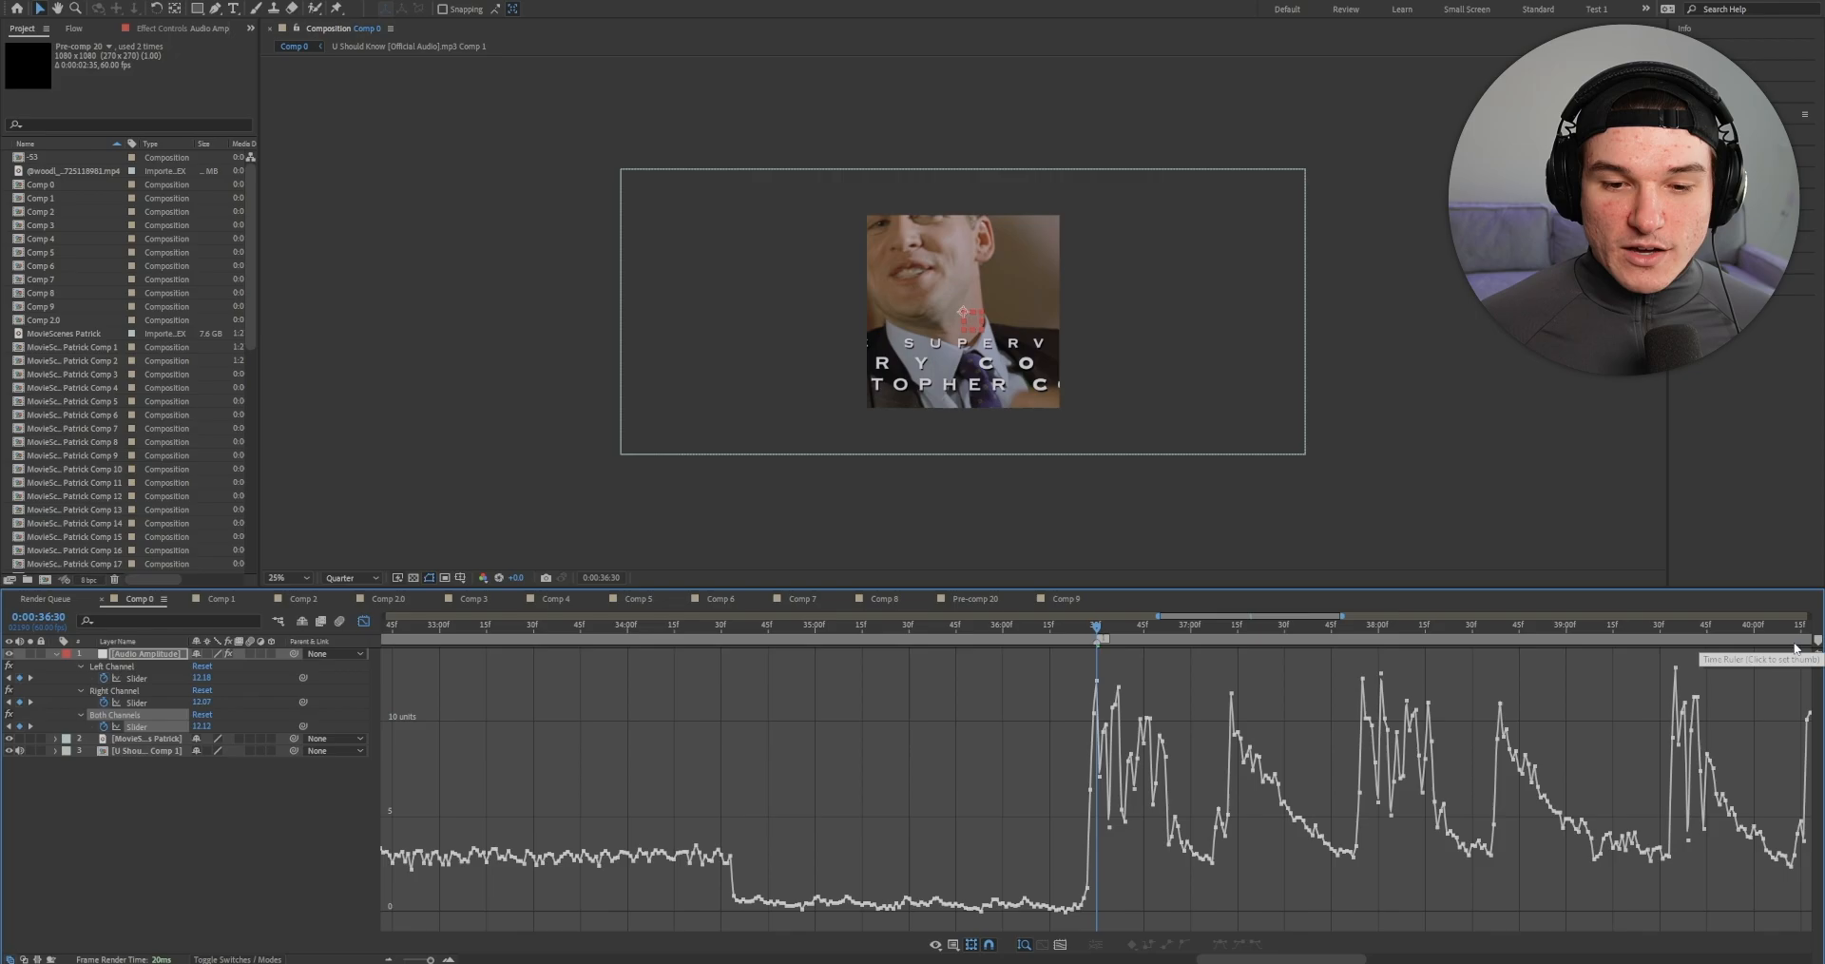
{"action": "left_click_drag", "start_coordinate": [1817, 643], "coordinate": [1100, 638]}
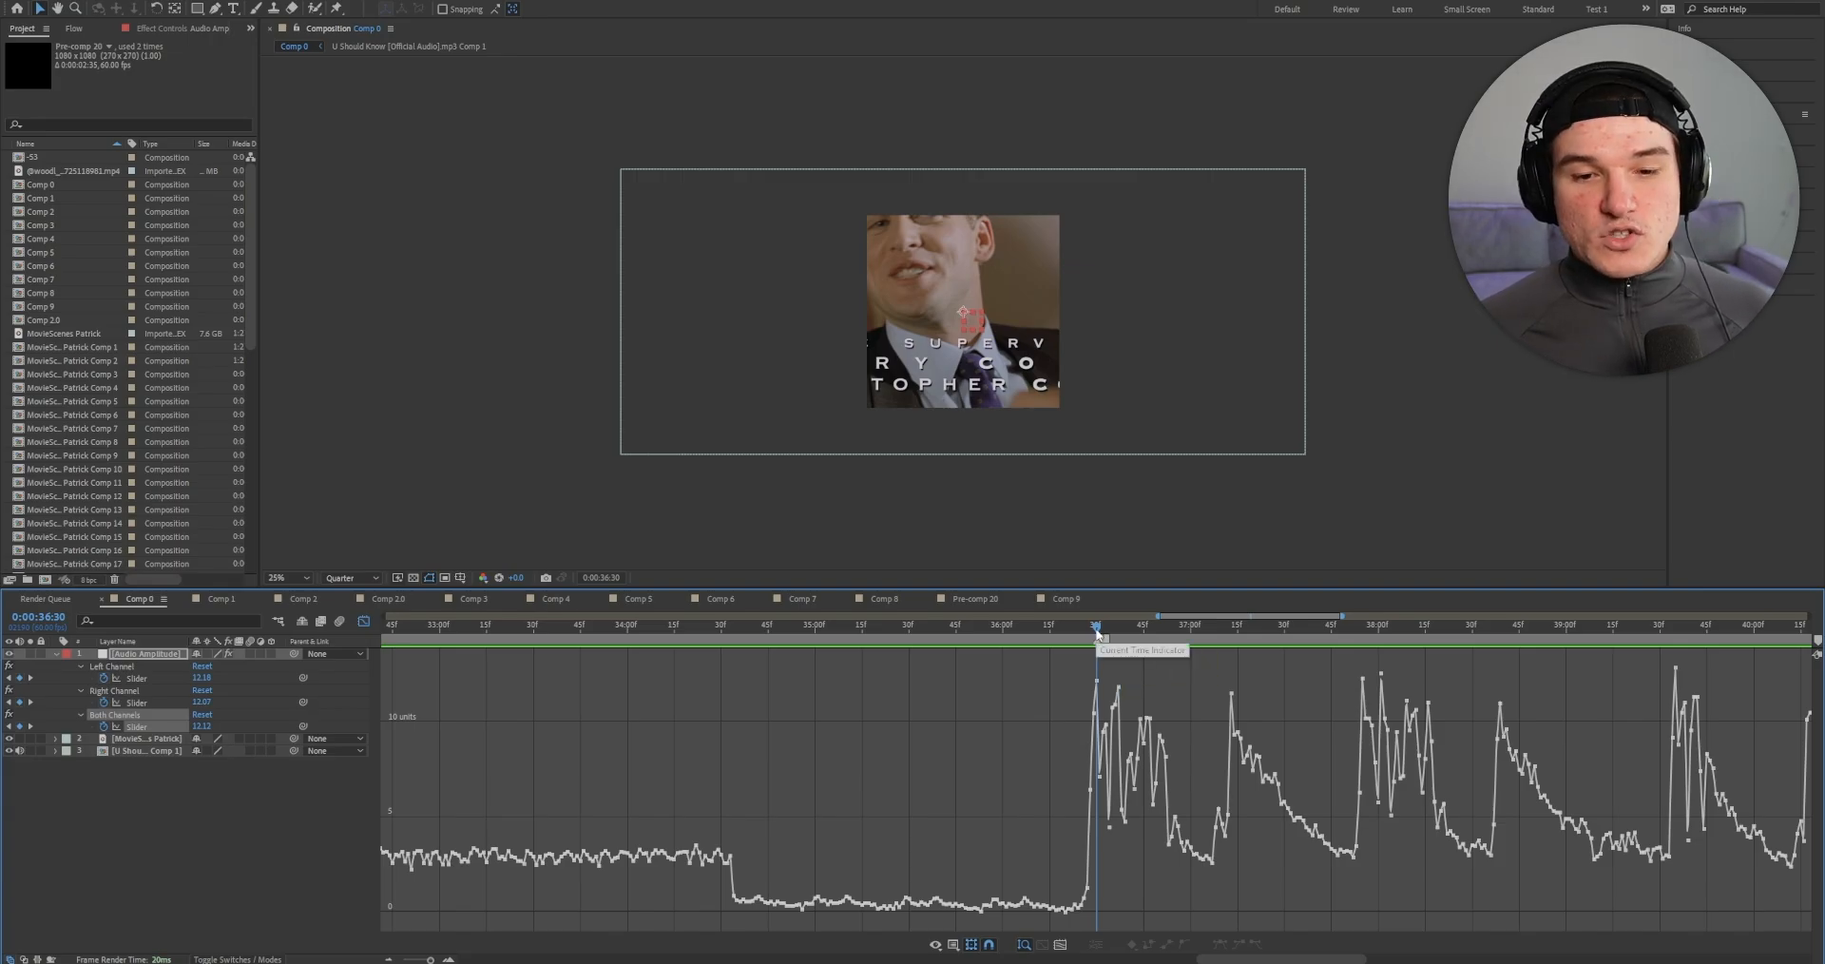
{"action": "left_click_drag", "start_coordinate": [1097, 629], "coordinate": [1118, 628]}
{"action": "left_click", "coordinate": [1816, 641]}
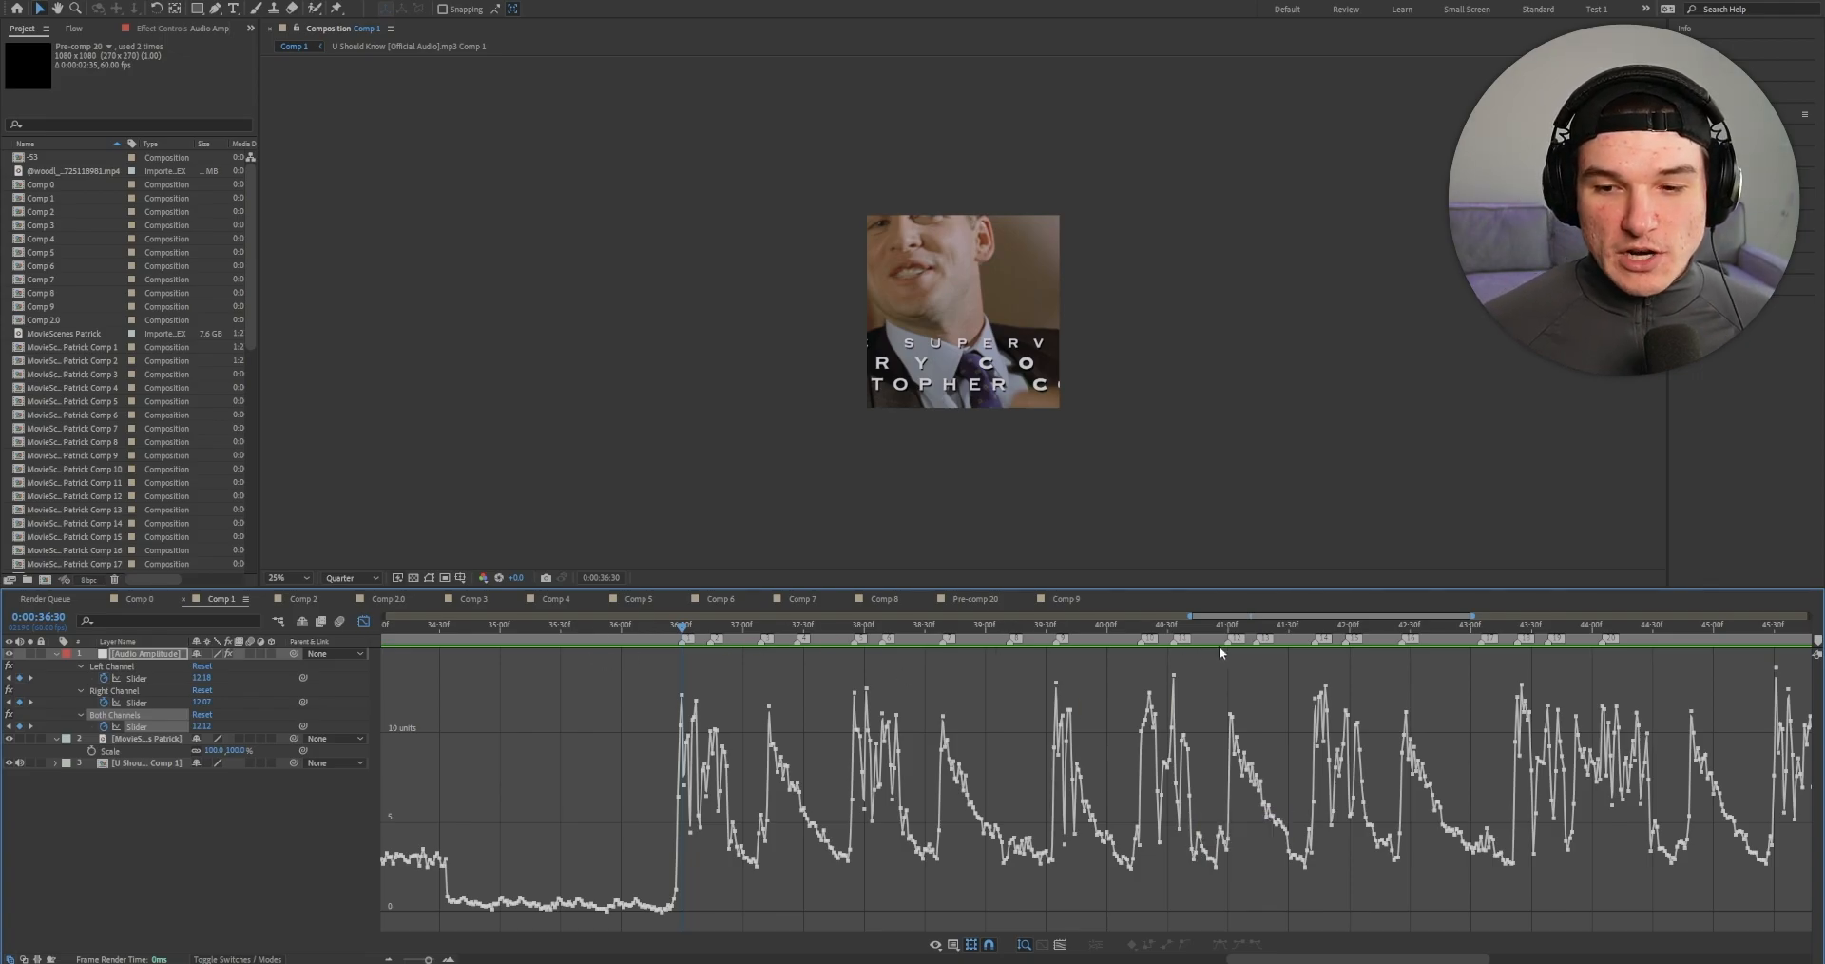
Step: Close the graph editor and delete the Audio Amplitude layer
{"action": "left_click", "coordinate": [362, 622]}
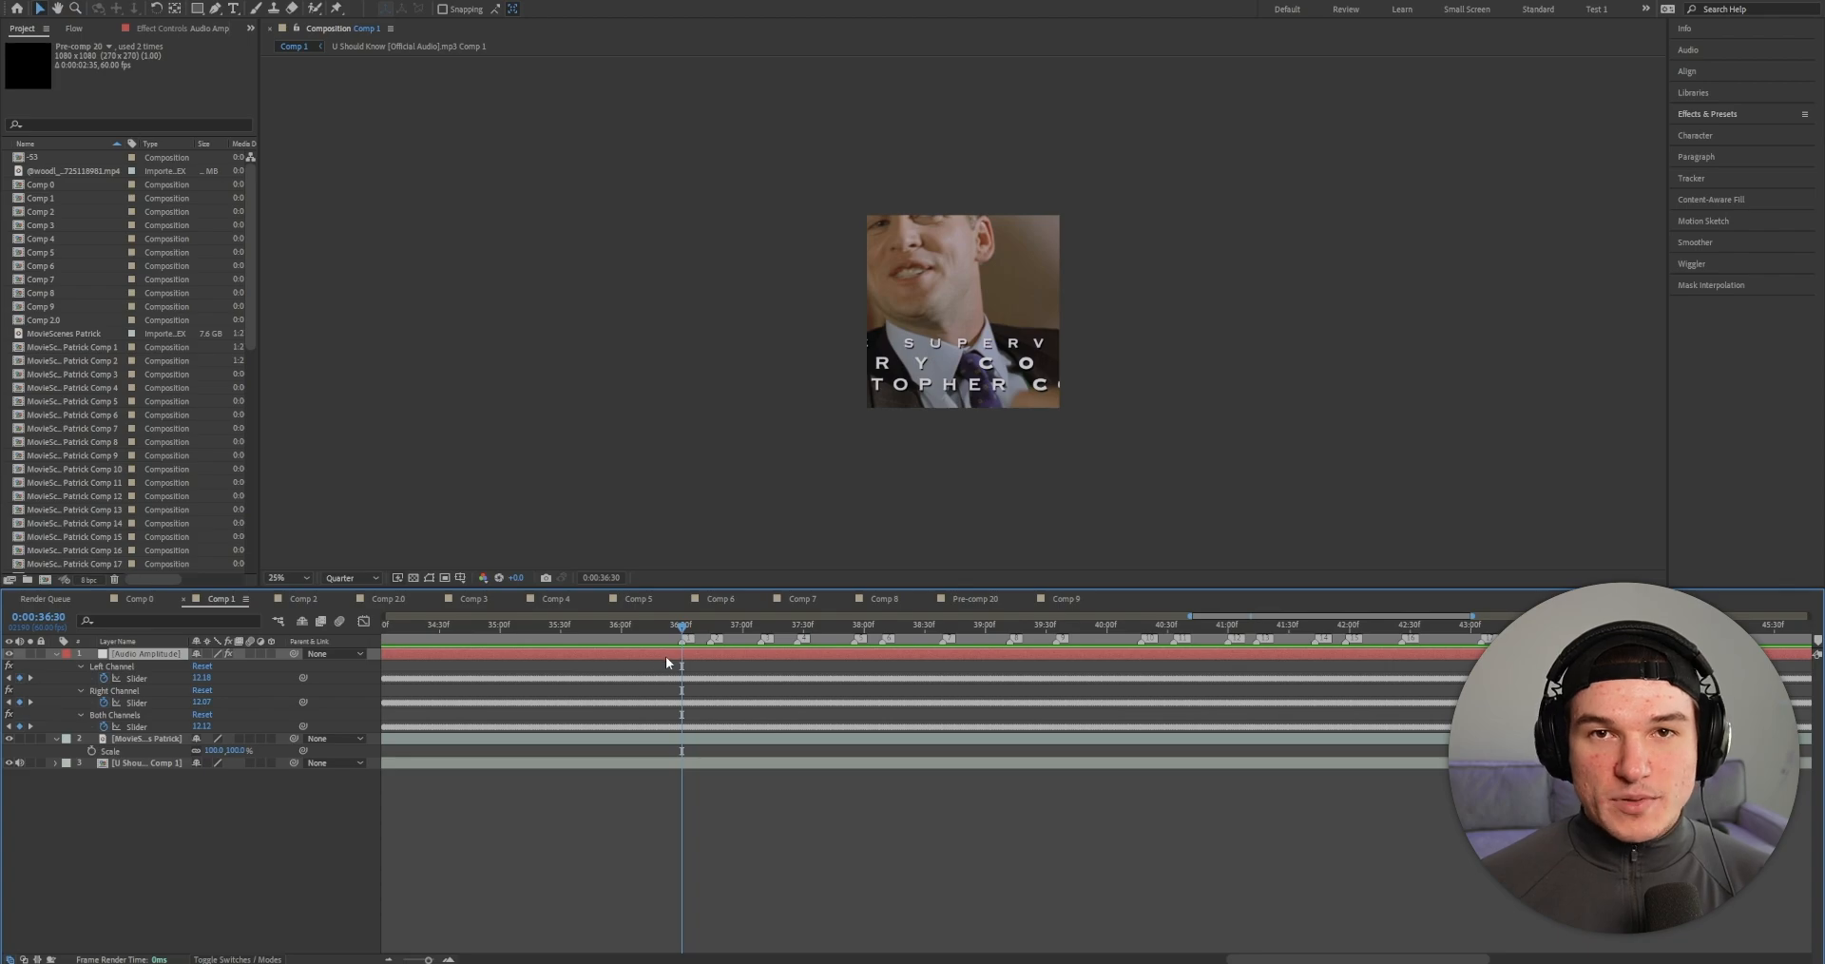
{"action": "key", "text": "Delete"}
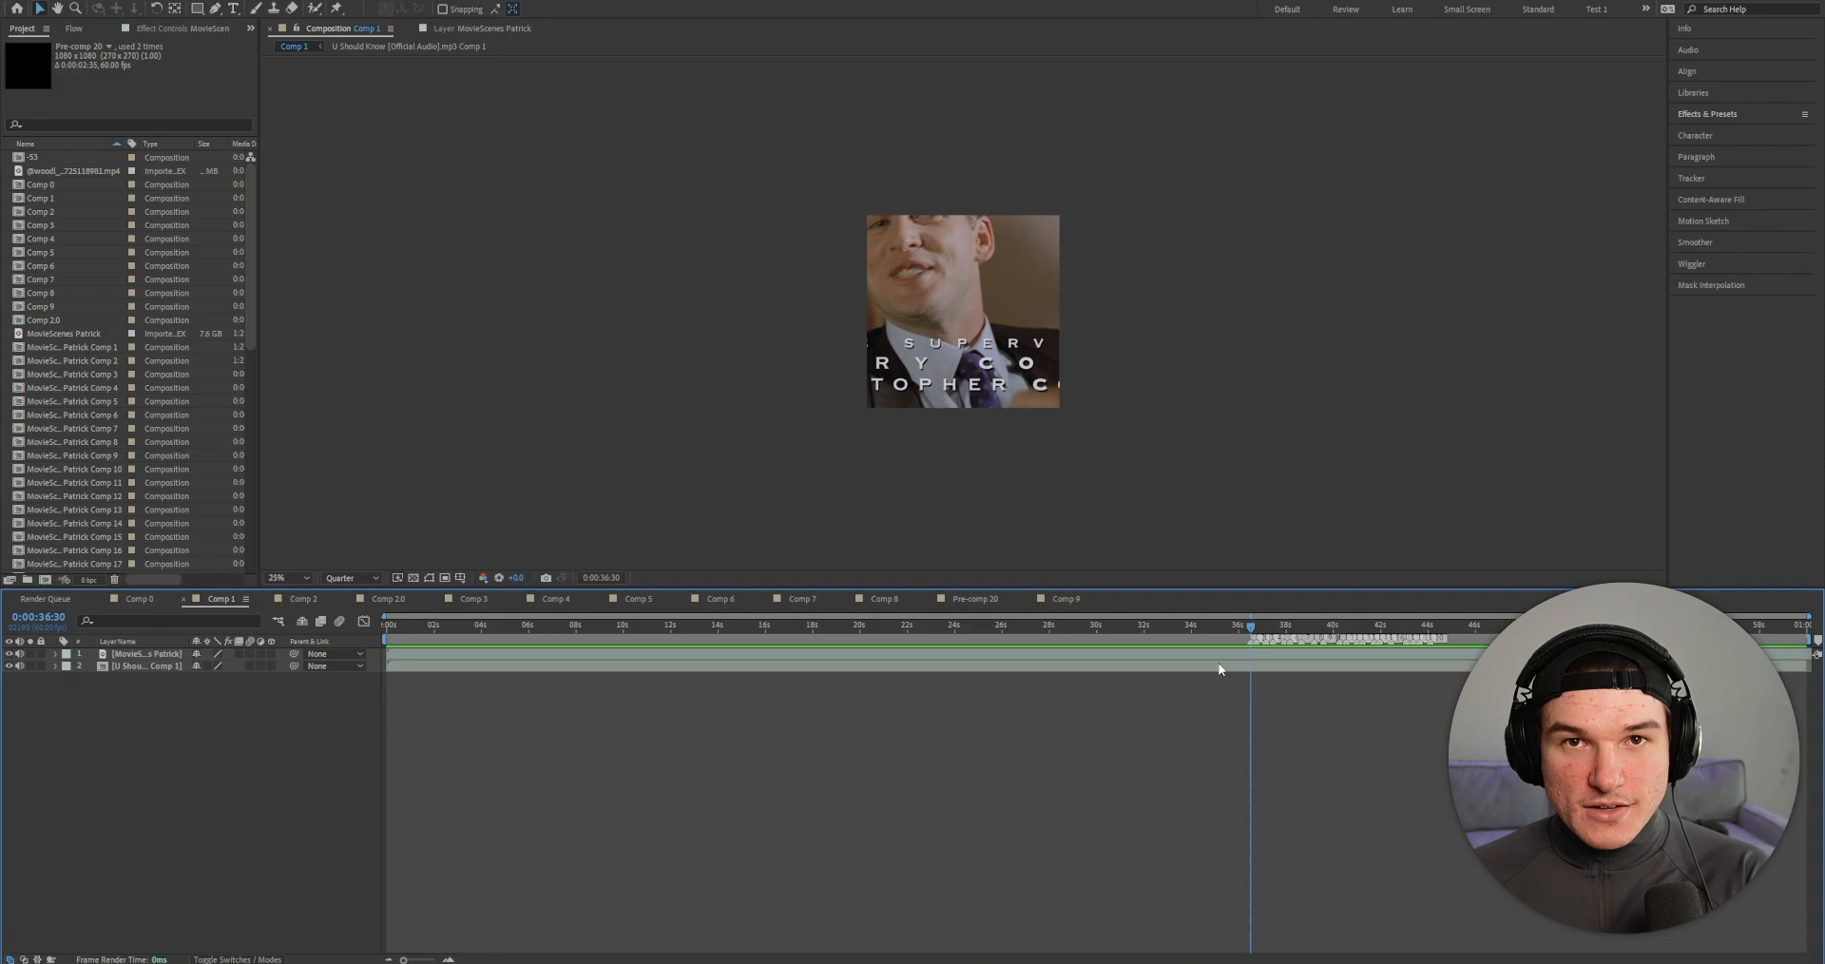
Step: Open the movie layer in the layer viewer, set its In point at the raincoat scene at 0:22:53:05, and return to the composition
{"action": "double_click", "coordinate": [1199, 652]}
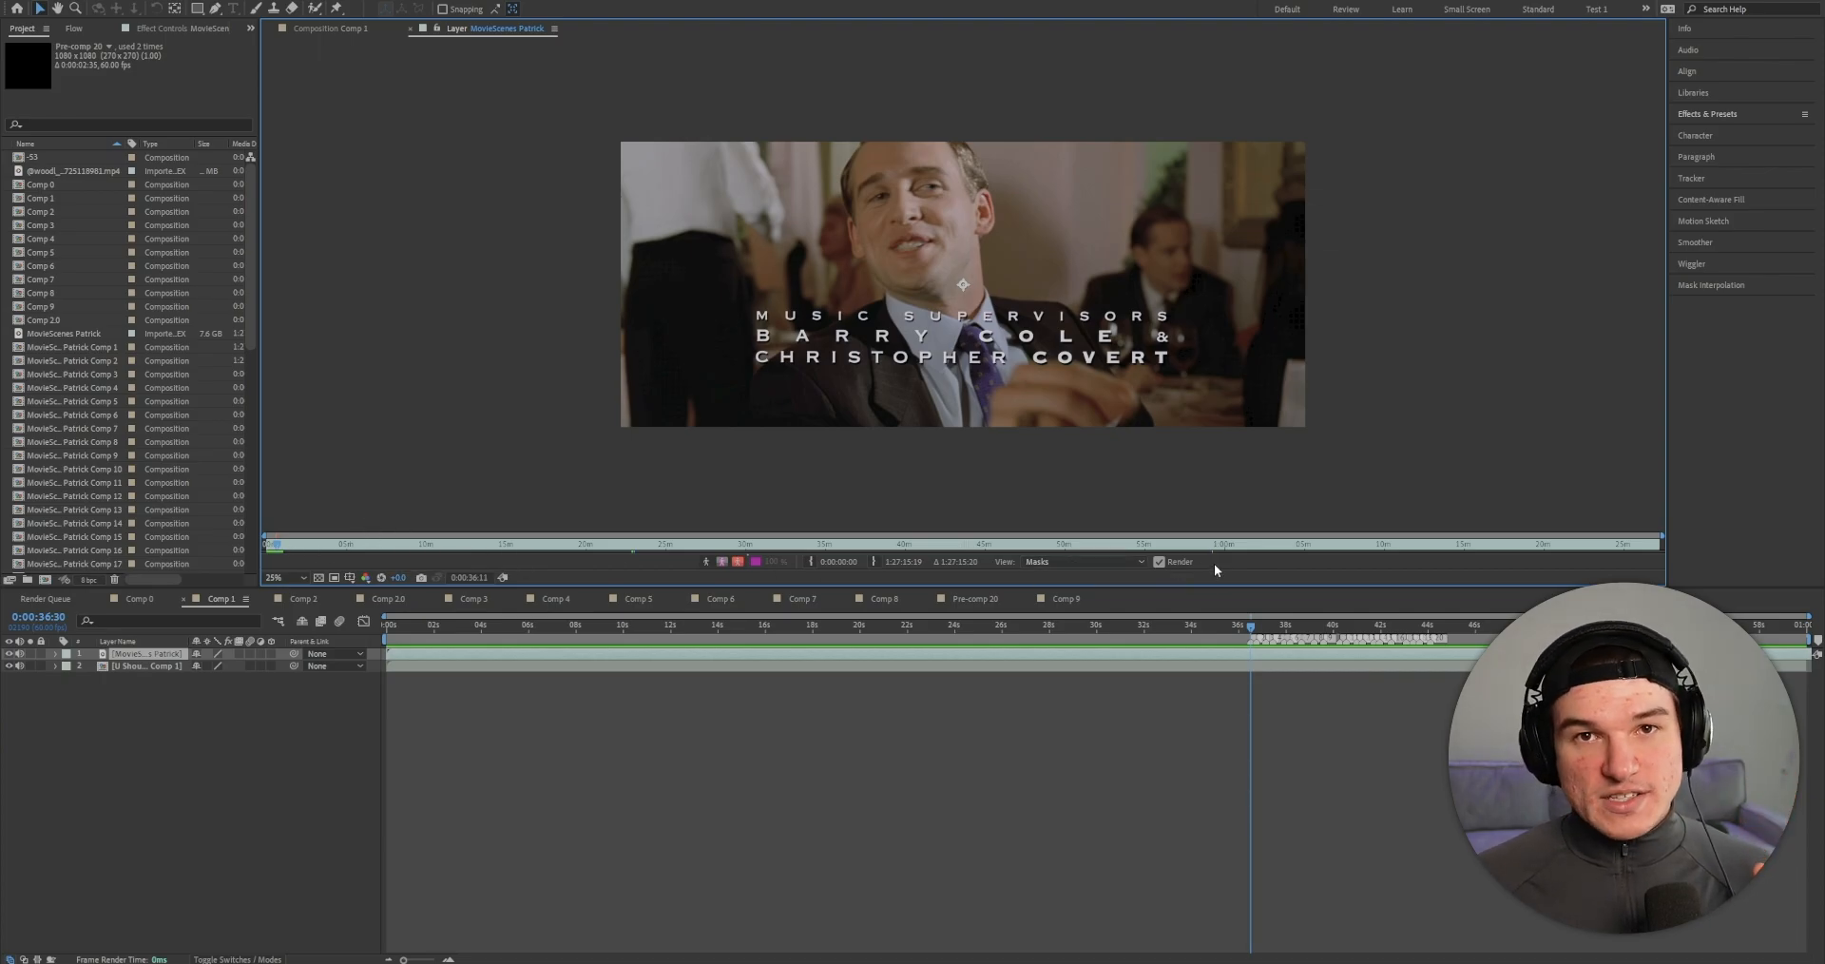
{"action": "key", "text": "Home"}
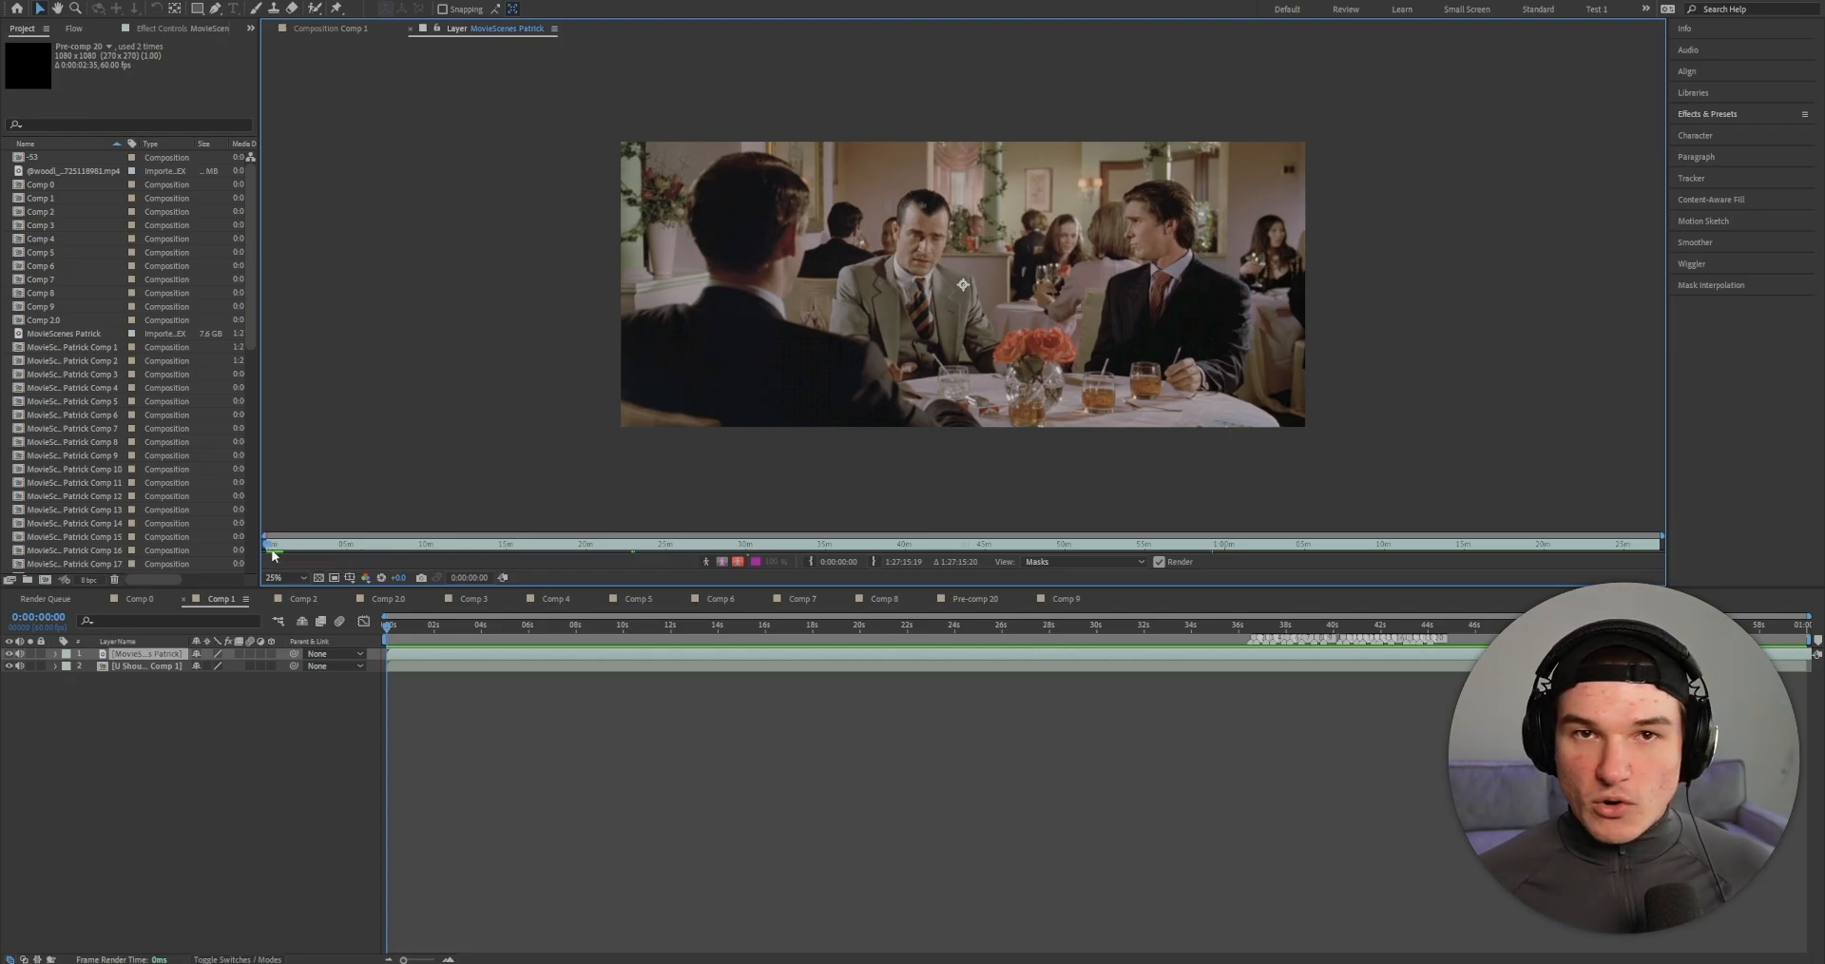
{"action": "left_click_drag", "start_coordinate": [273, 549], "coordinate": [632, 550]}
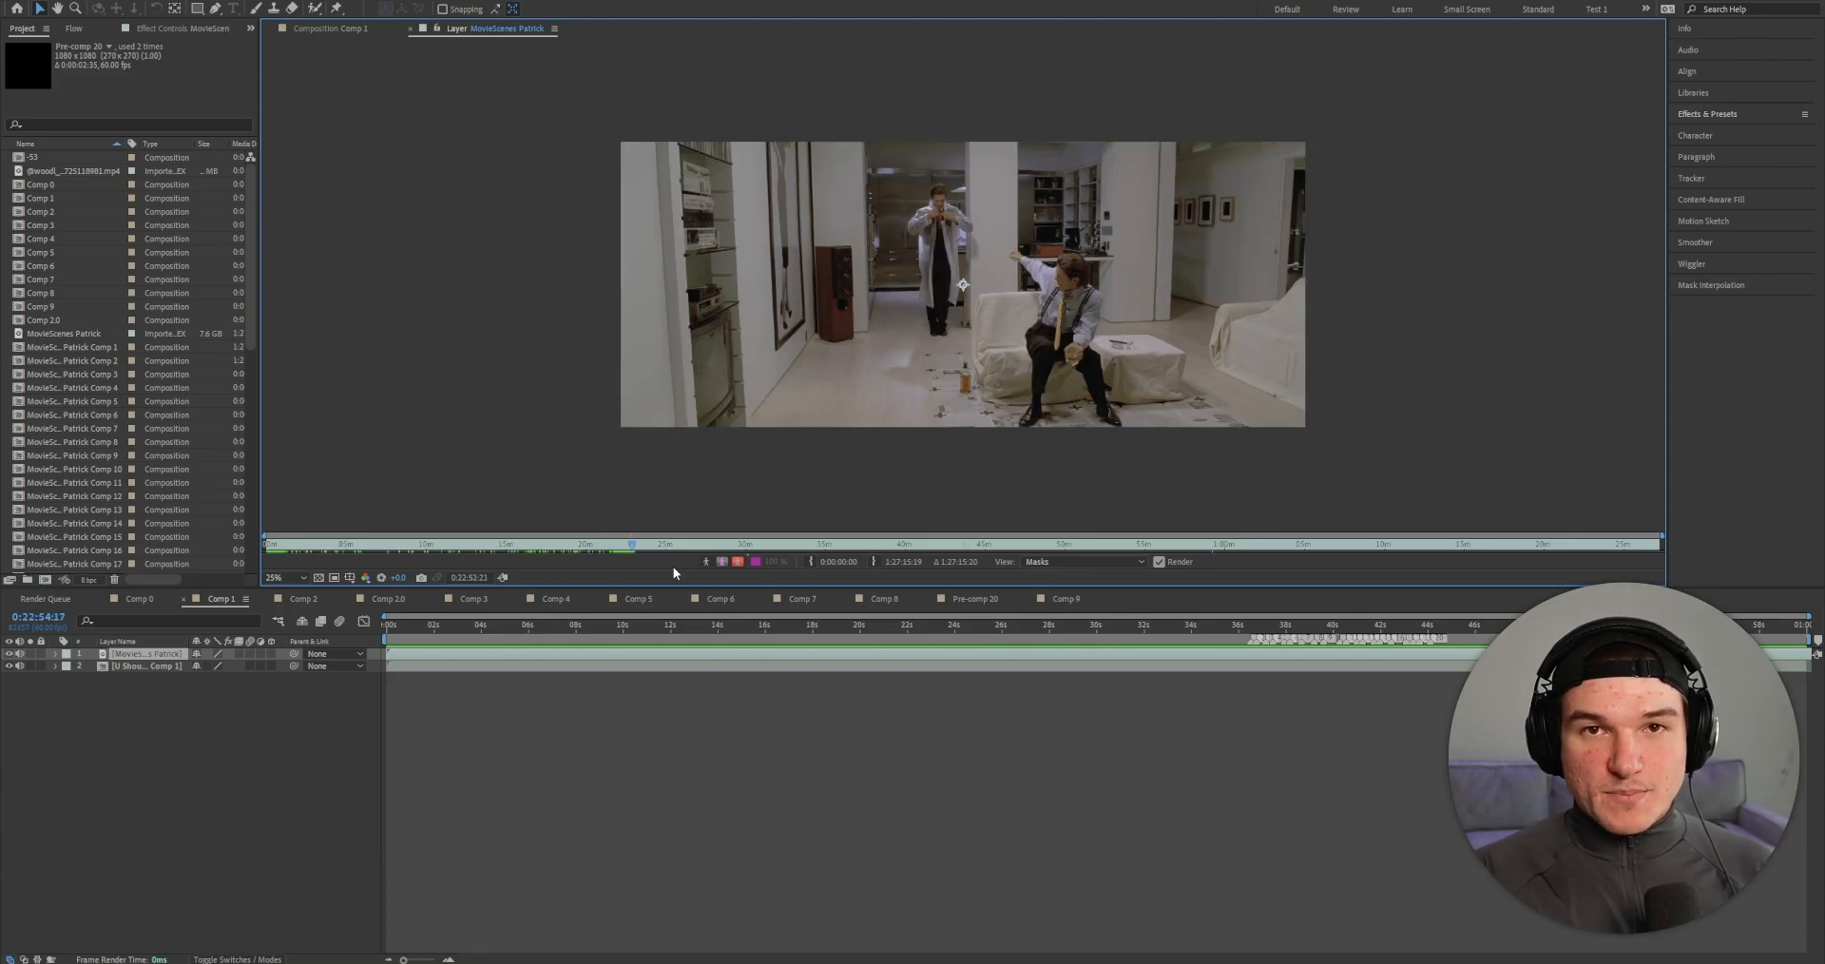
{"action": "key", "text": "space"}
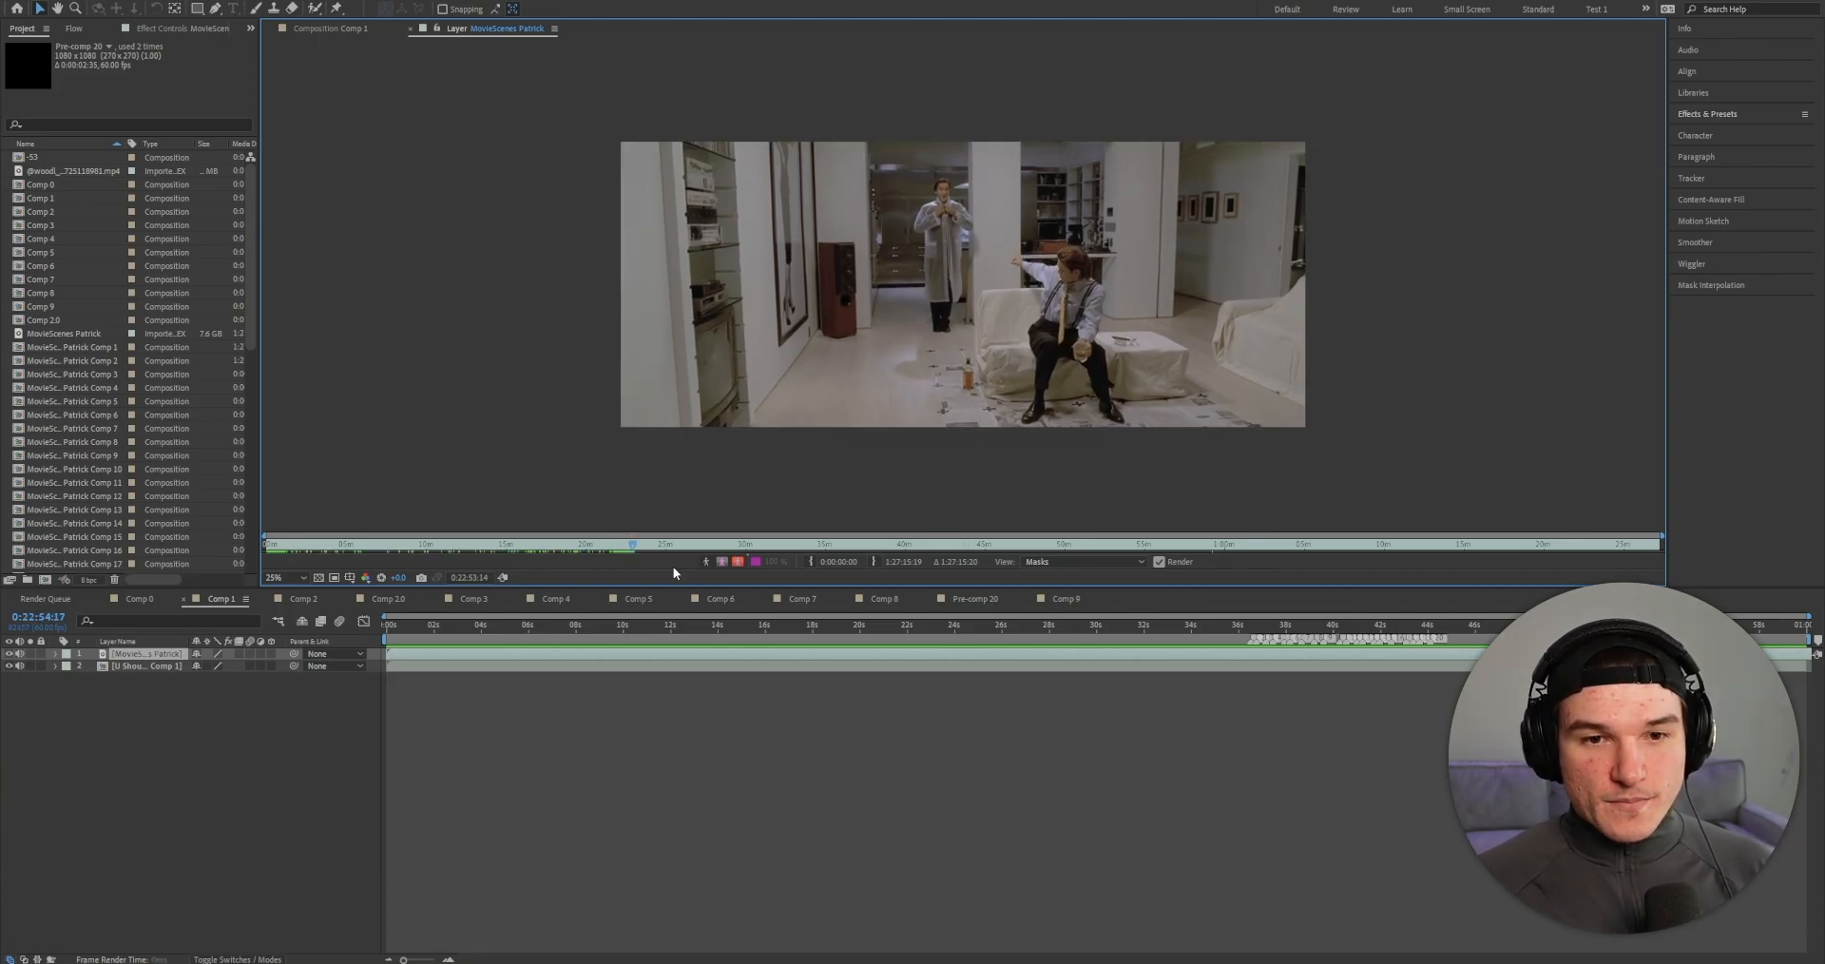
{"action": "key", "text": "space"}
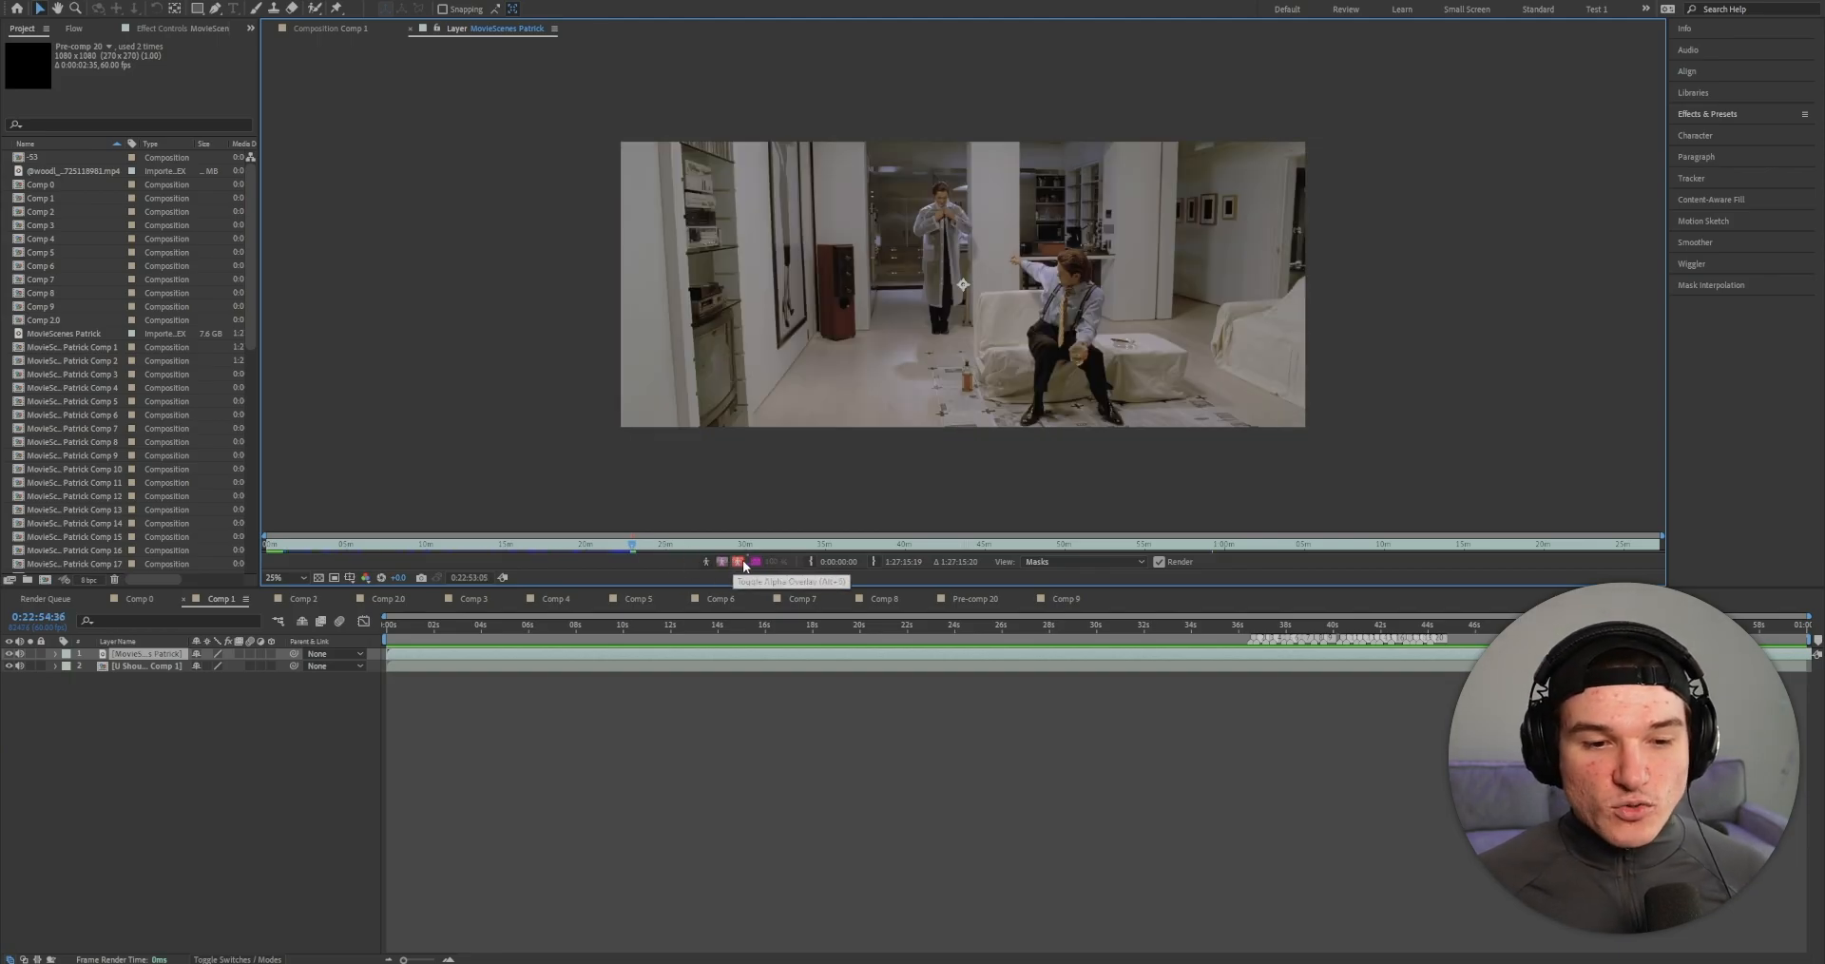
{"action": "left_click", "coordinate": [810, 560]}
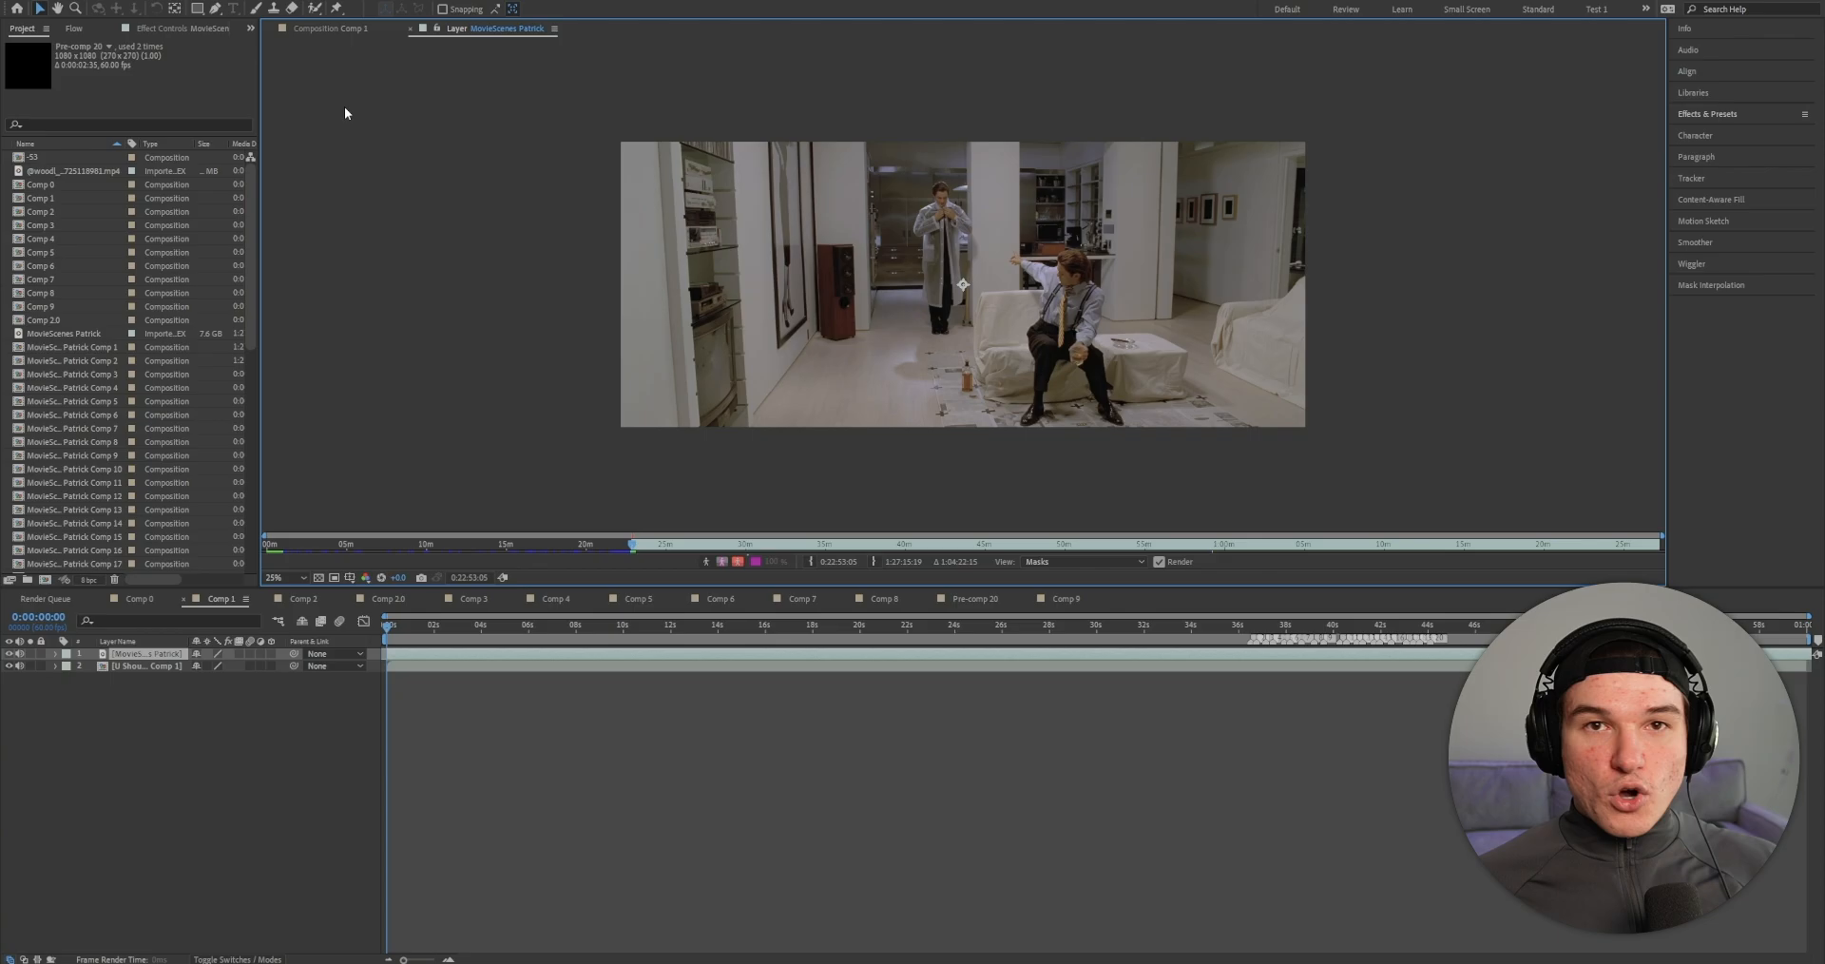
{"action": "left_click", "coordinate": [340, 32]}
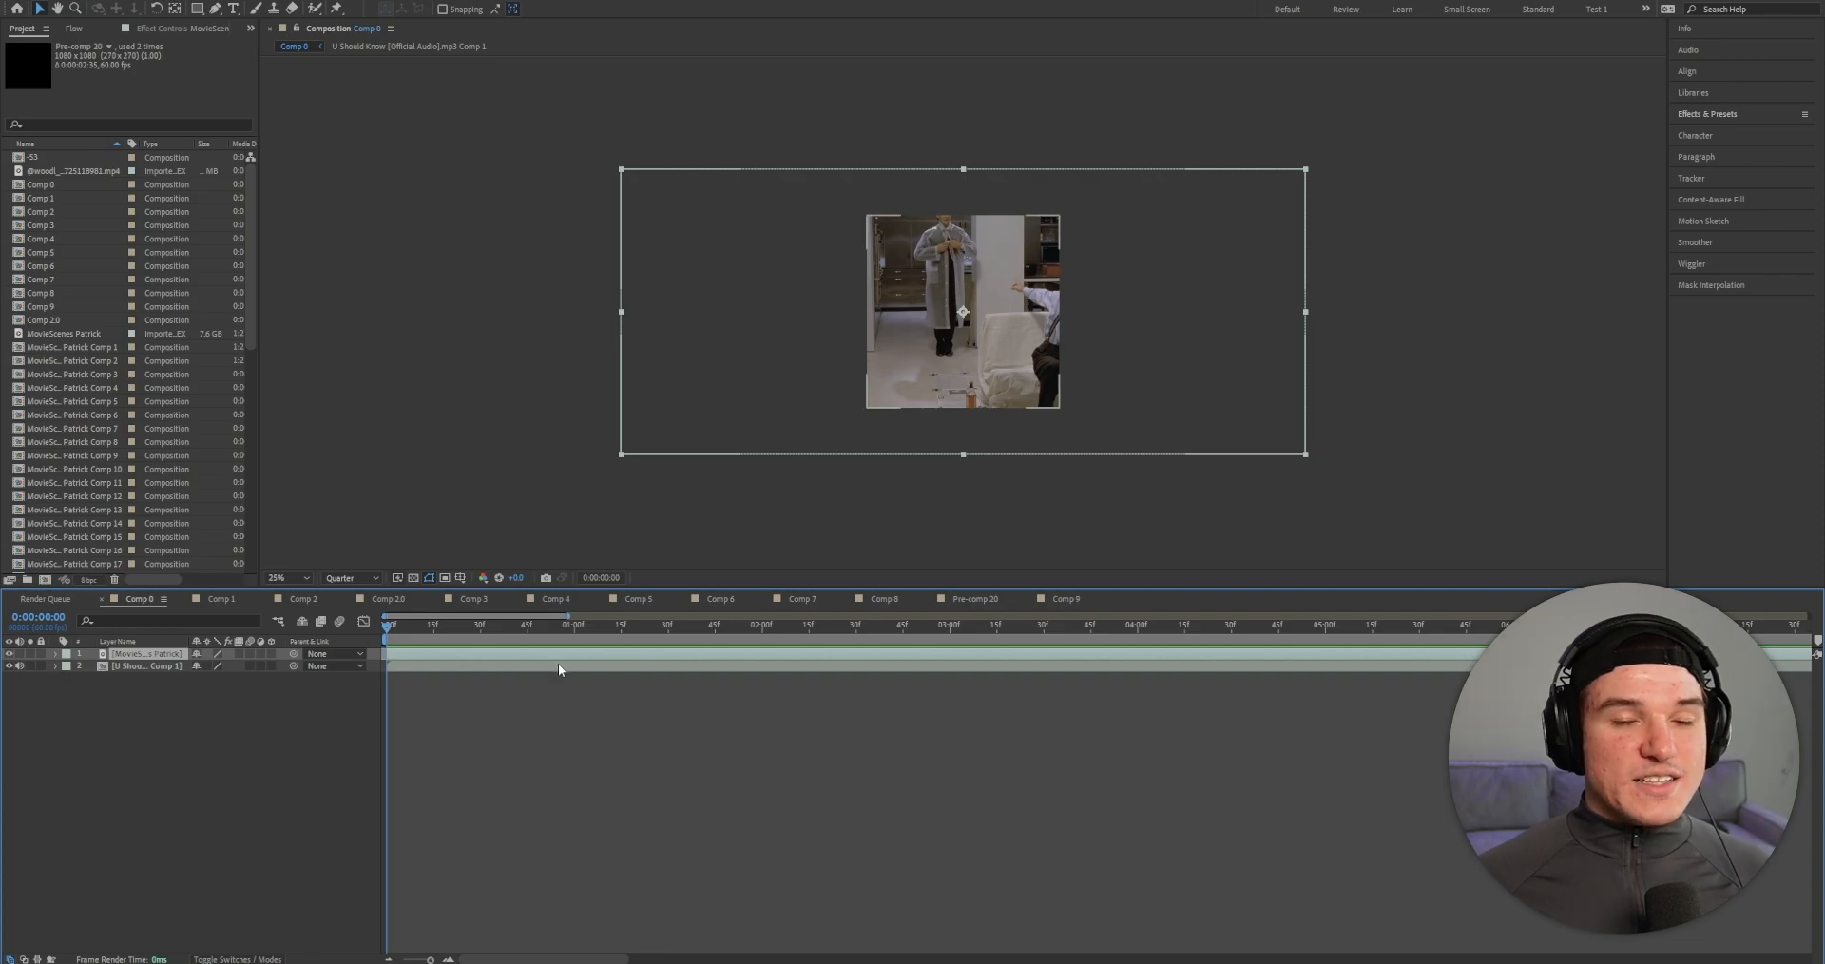
Step: Scale down the movie layer so more of the widescreen shot shows while still filling the square frame
{"action": "key", "text": "s"}
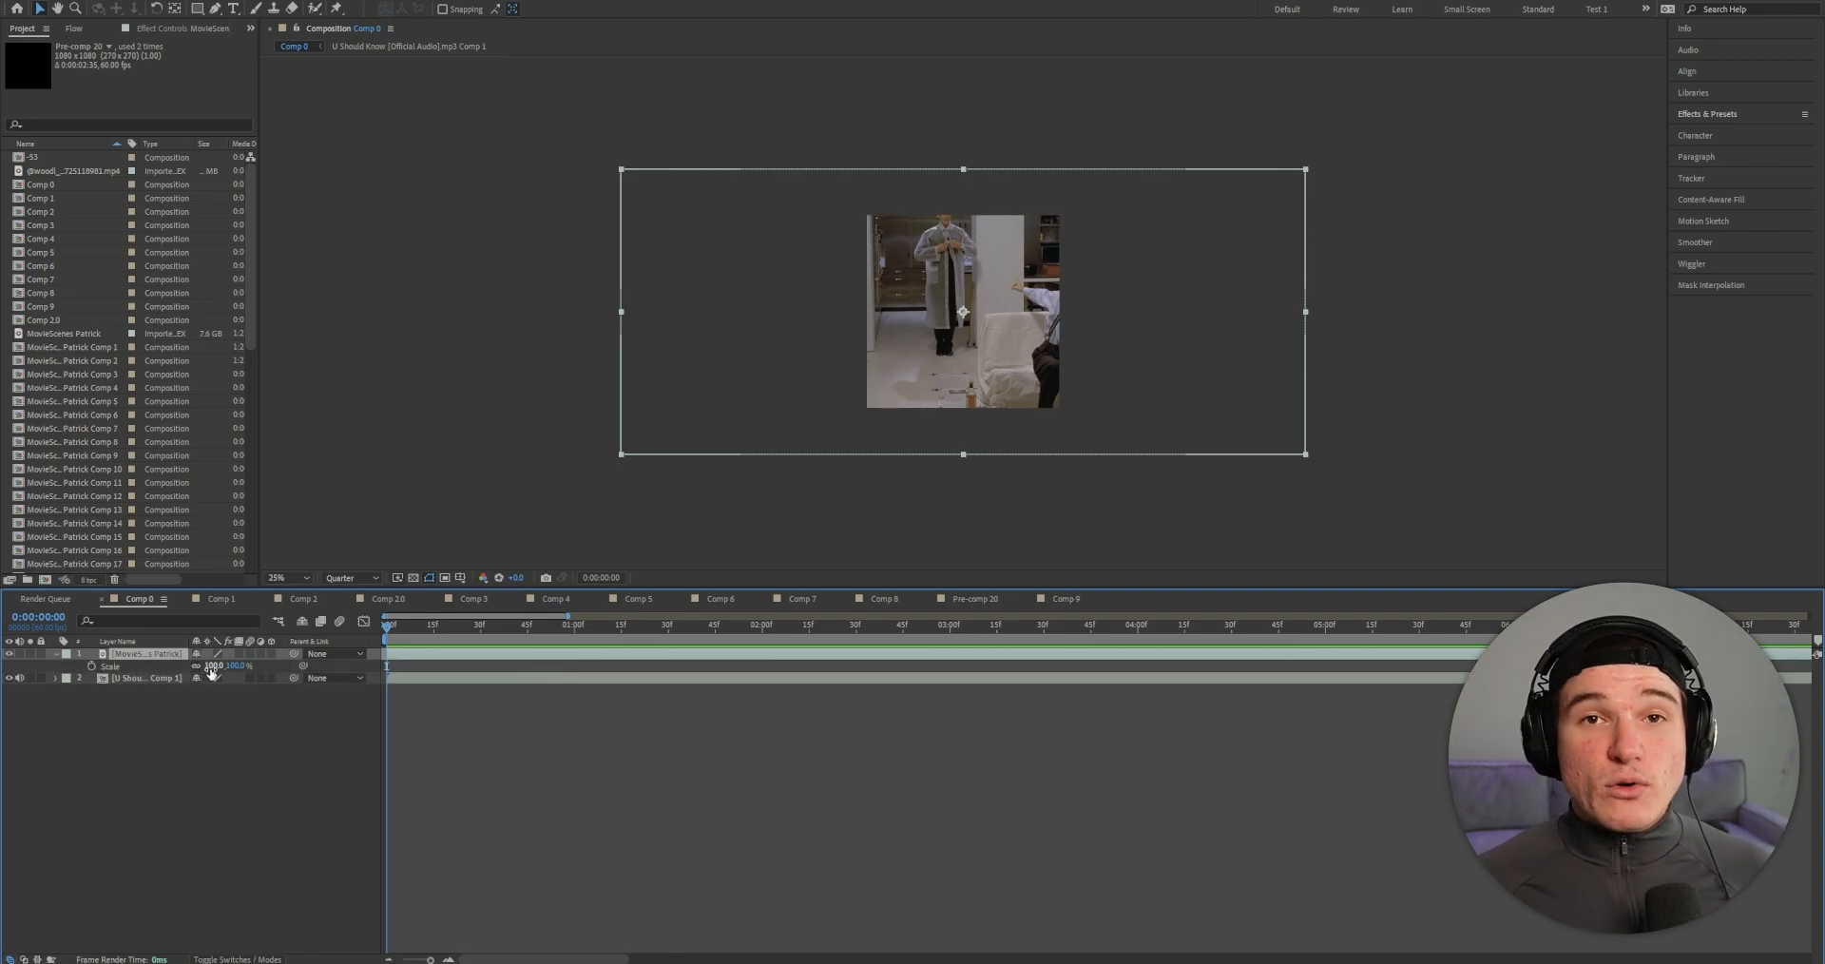
{"action": "left_click_drag", "start_coordinate": [217, 665], "coordinate": [164, 665]}
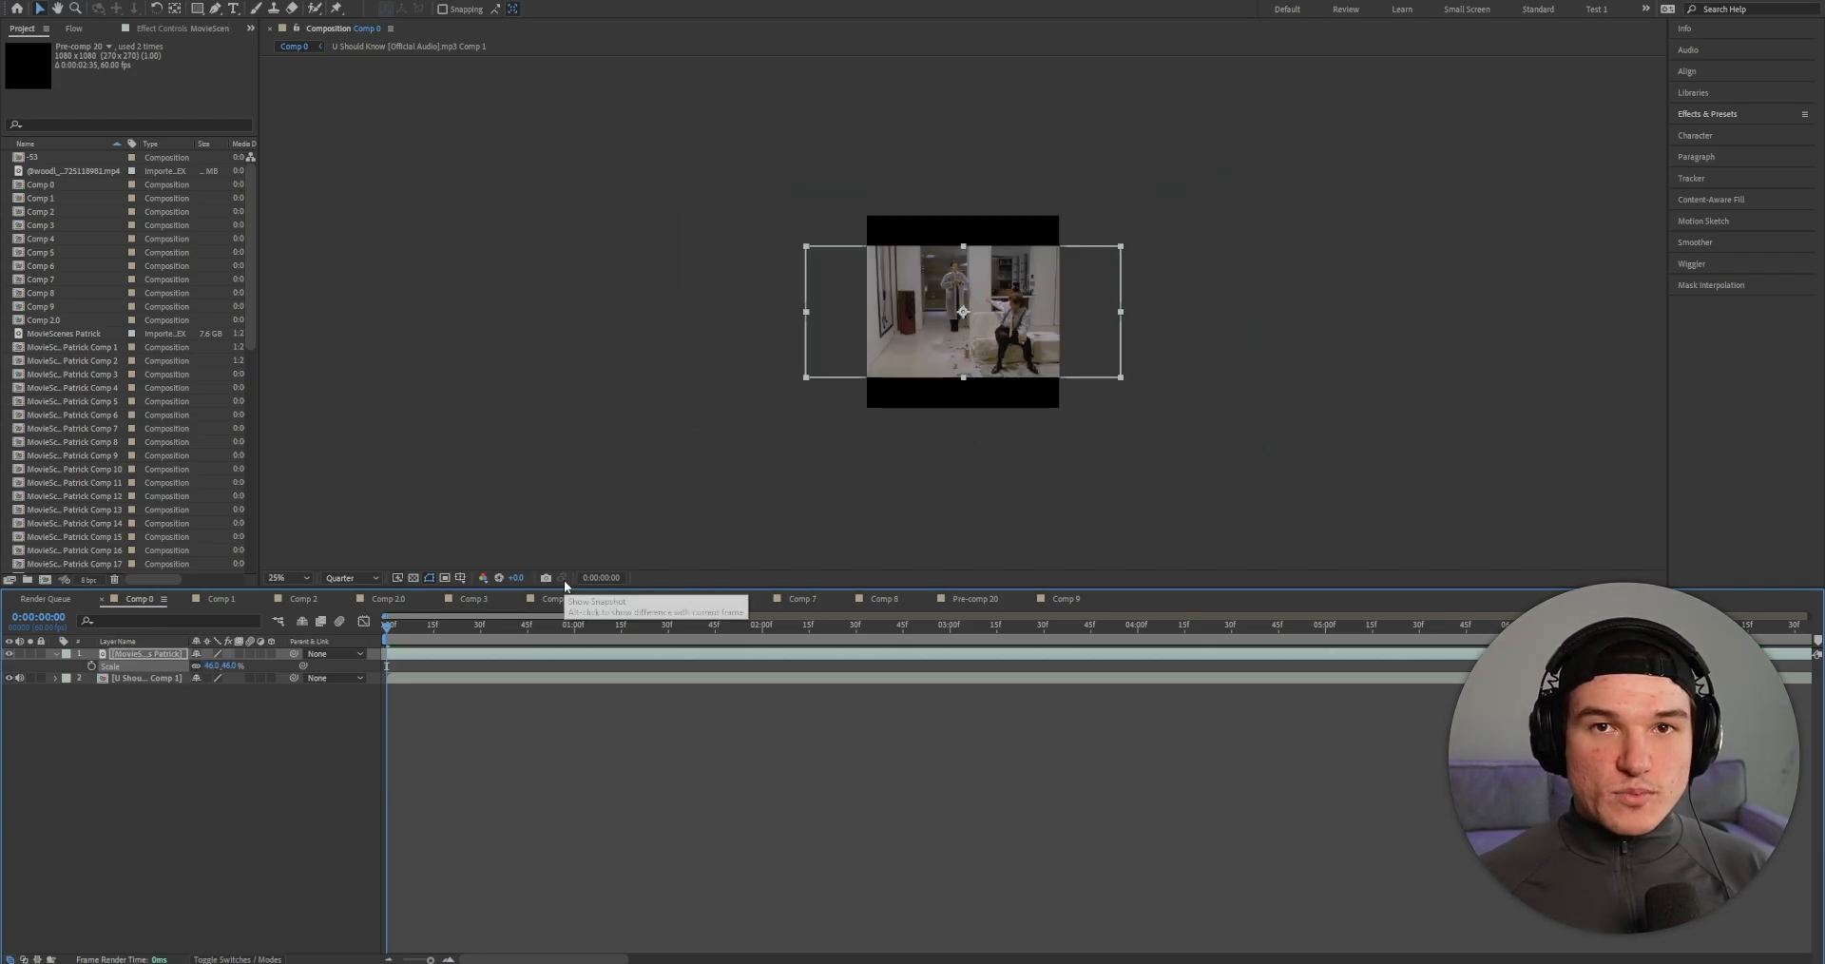
{"action": "left_click_drag", "start_coordinate": [210, 665], "coordinate": [218, 664]}
Step: Split the movie layer in Comp 1 at 0:00:13:55
{"action": "left_click", "coordinate": [220, 599]}
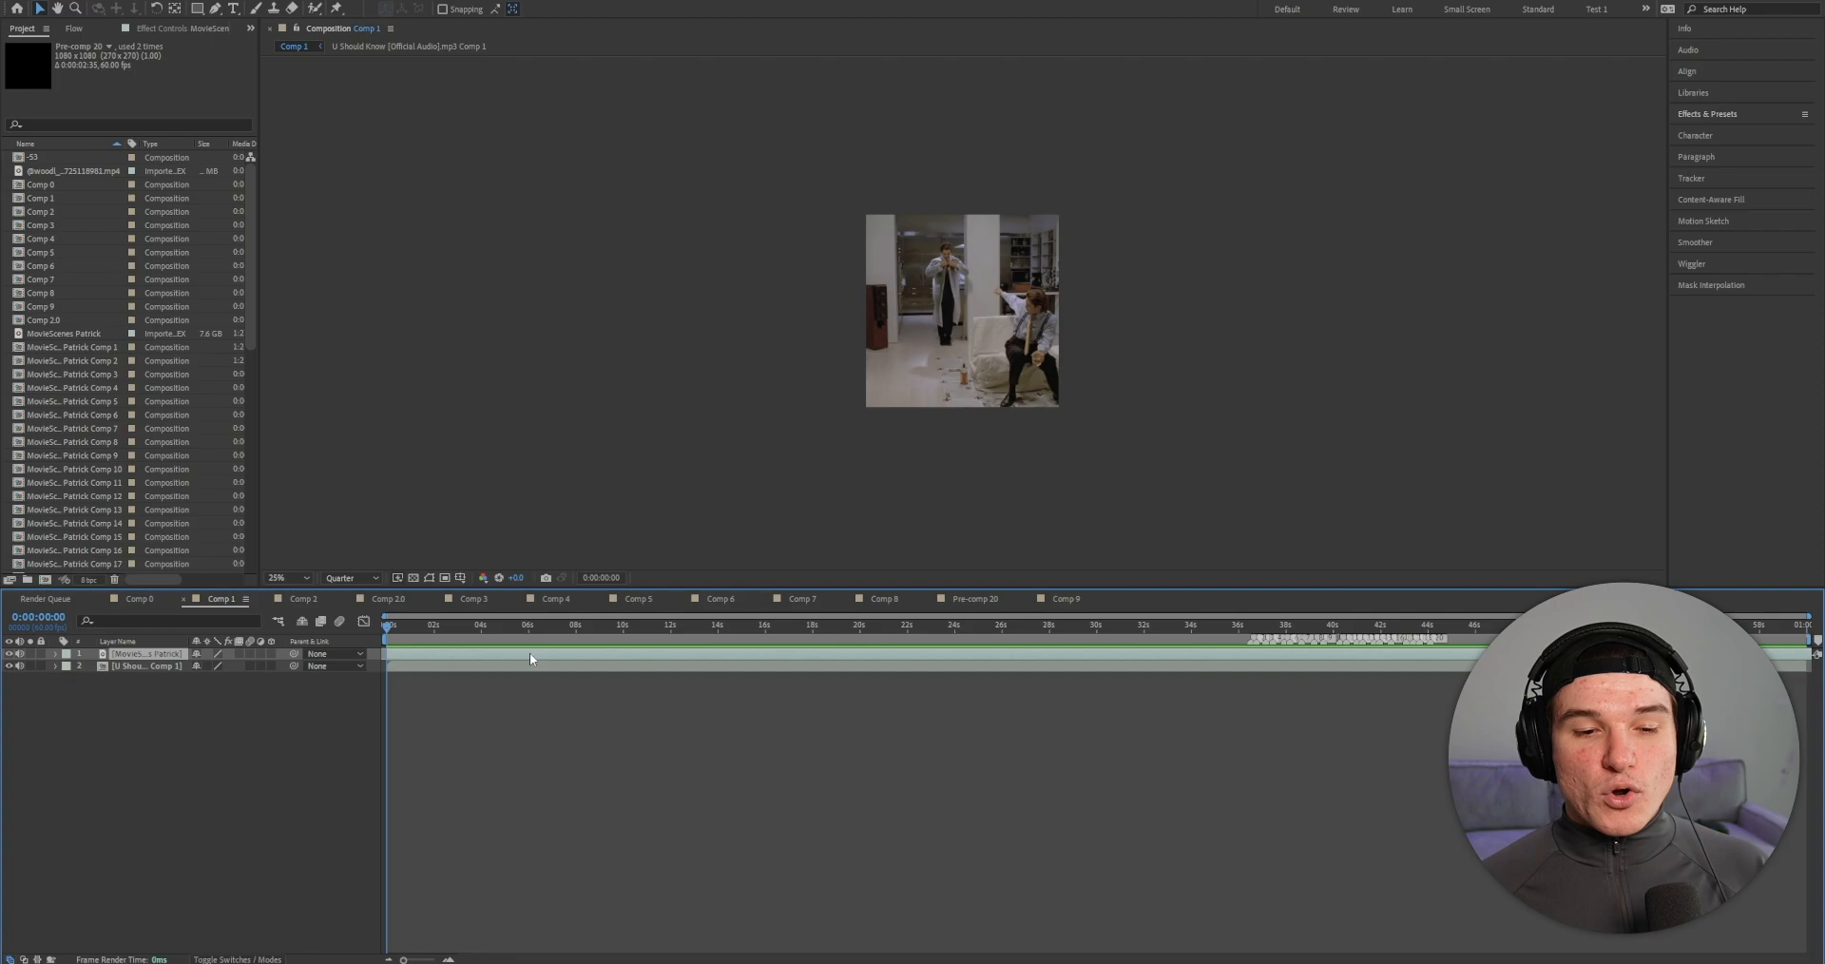
{"action": "left_click", "coordinate": [715, 624]}
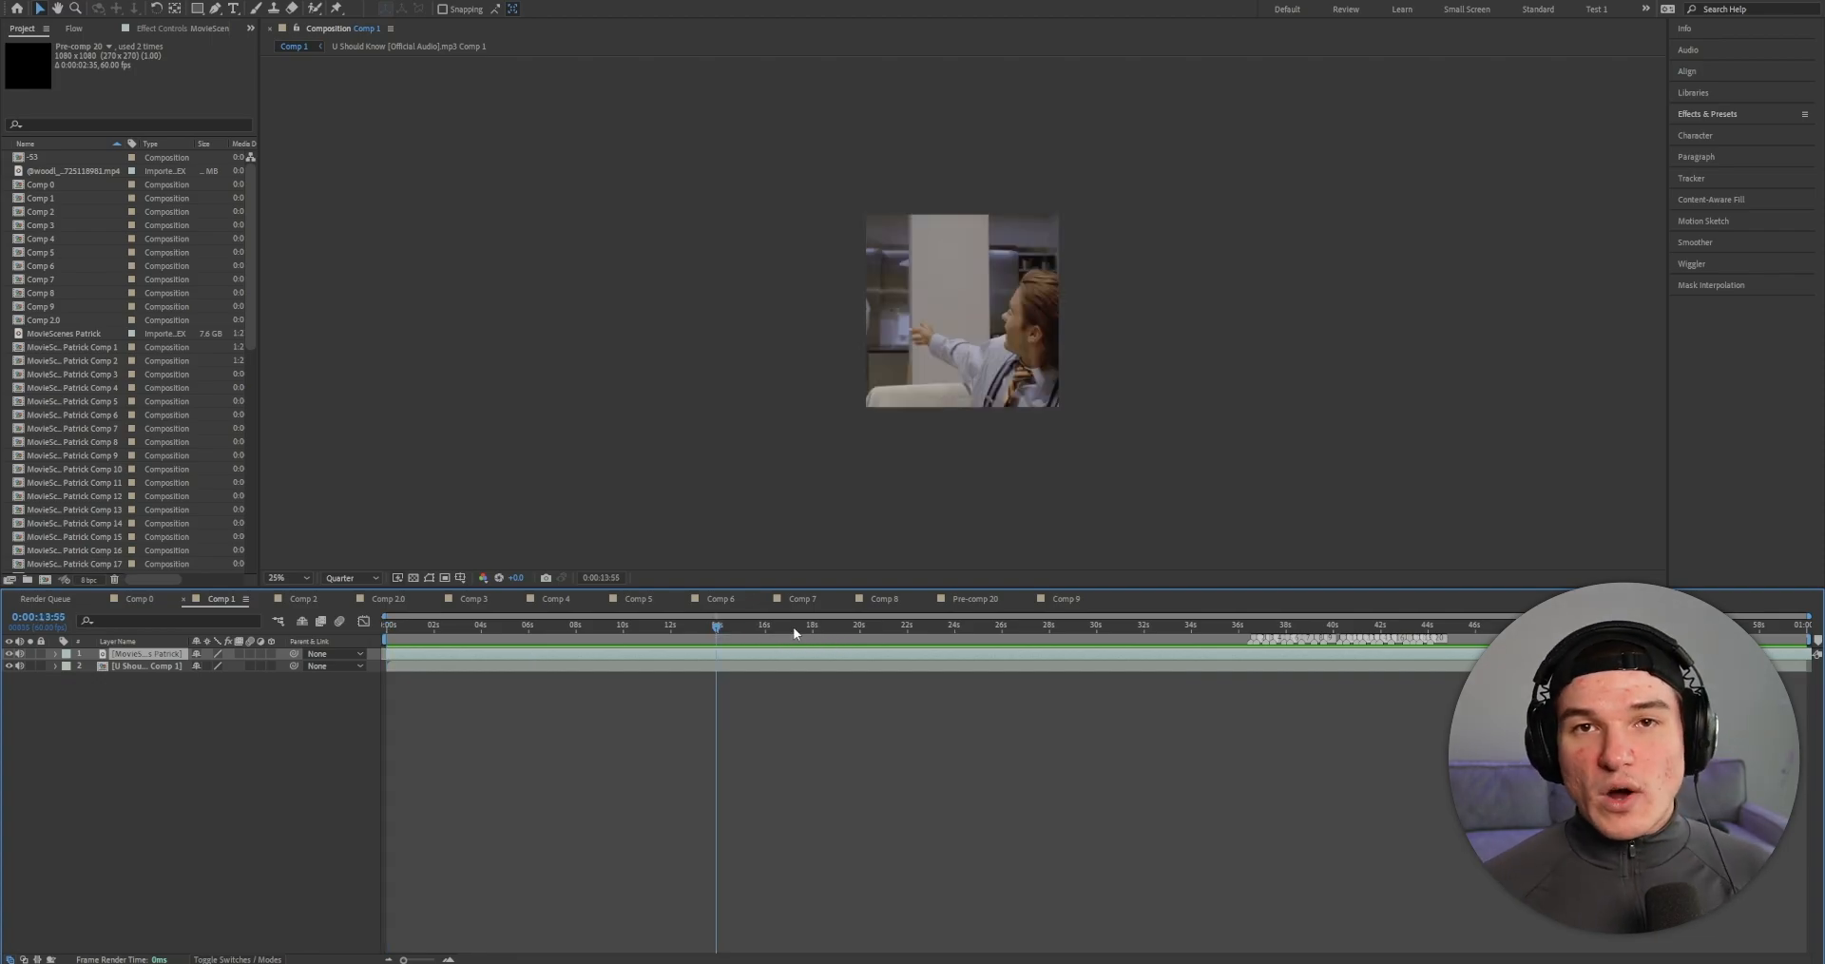
{"action": "key", "text": "ctrl+shift+d"}
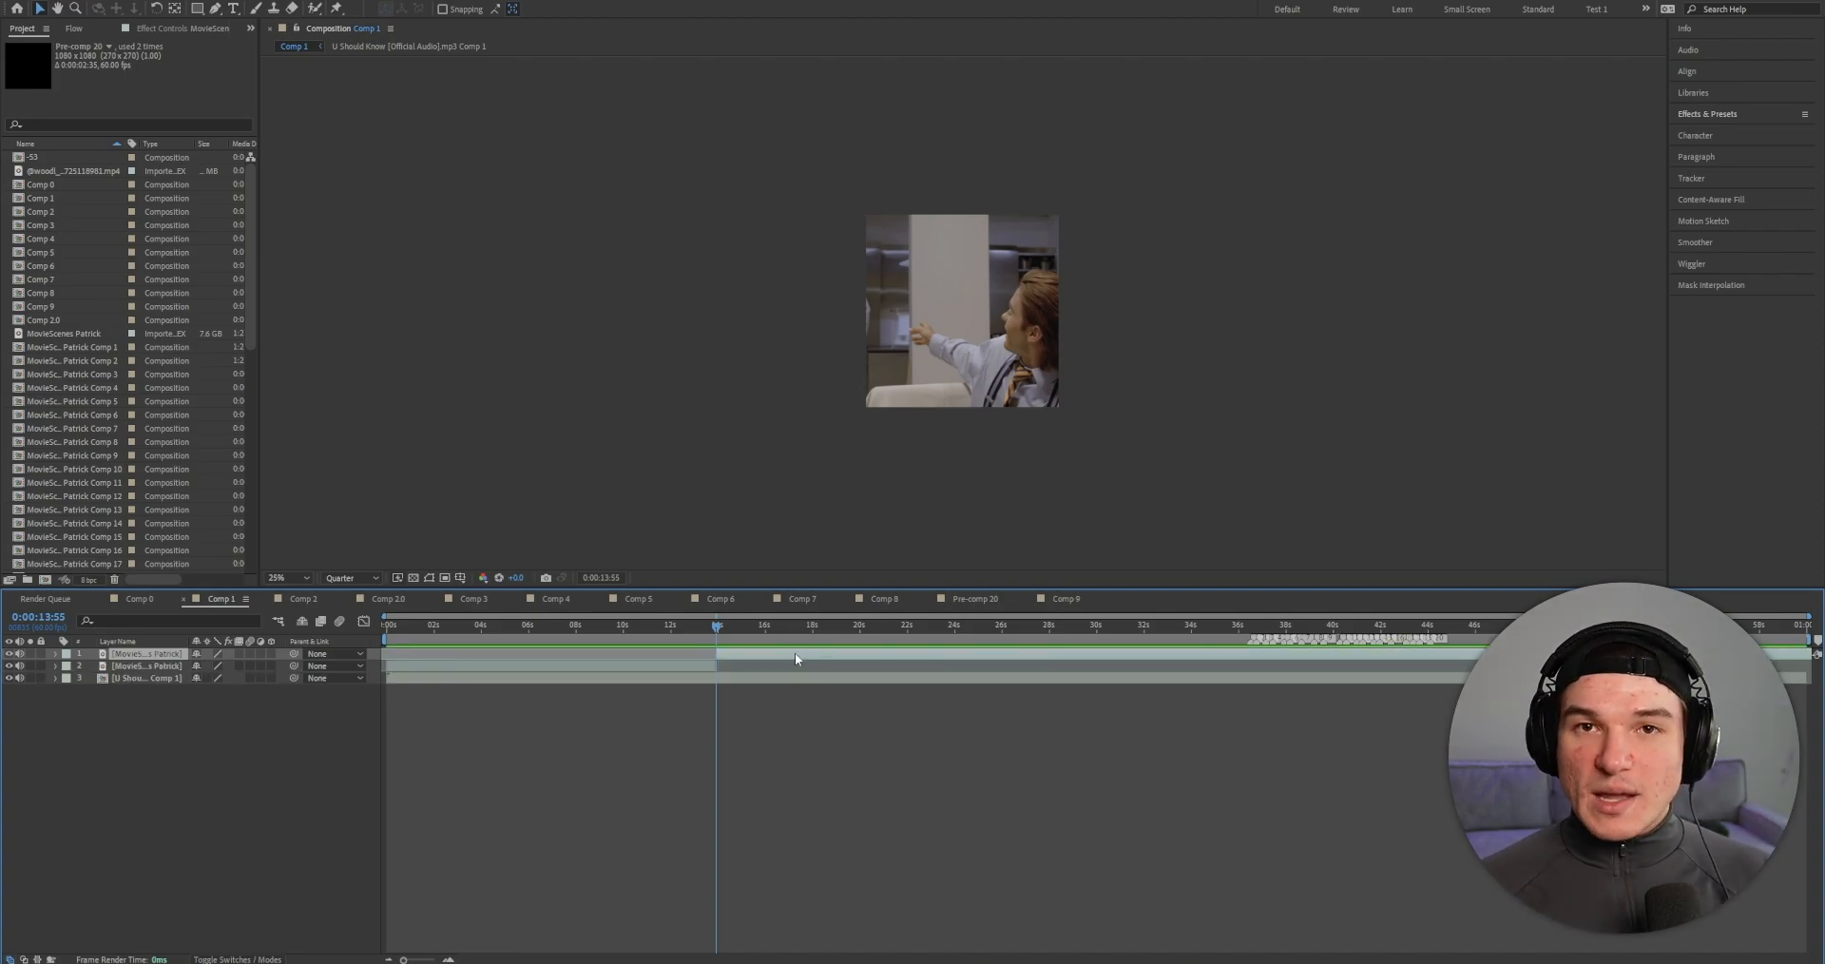
Step: Open the second movie piece in the layer viewer and set its In point at the restaurant close-up of the man holding a glass
{"action": "double_click", "coordinate": [794, 653]}
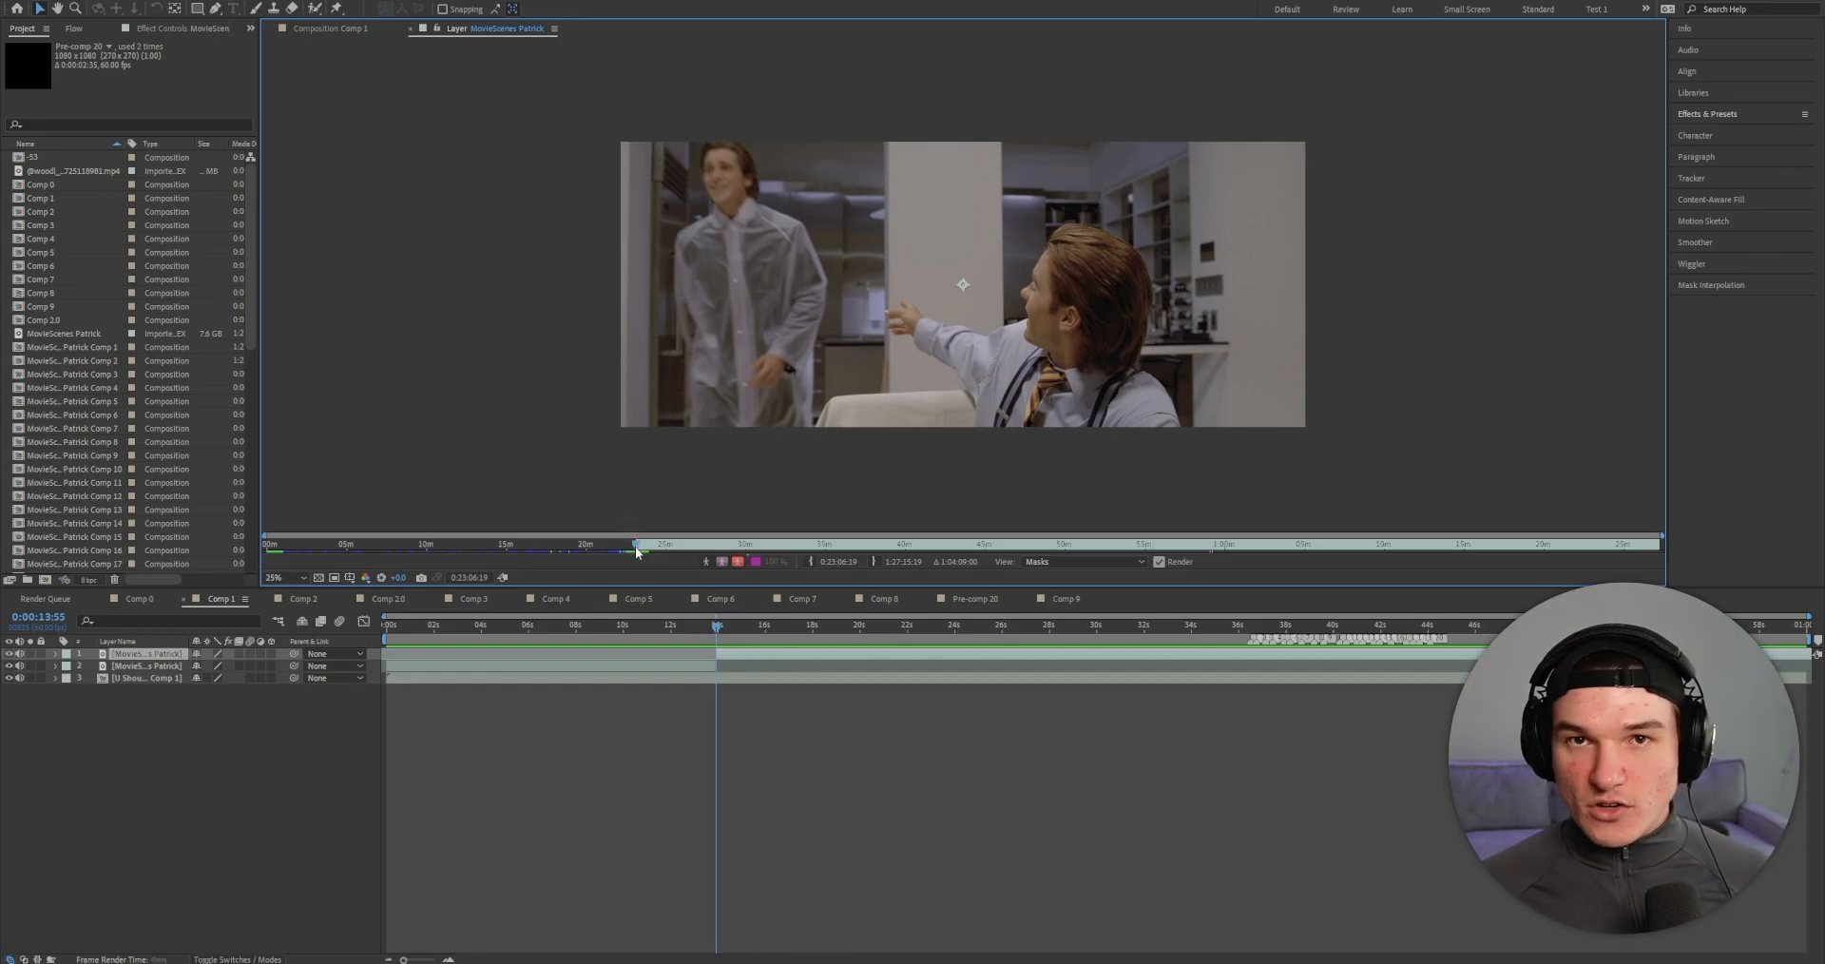
{"action": "left_click_drag", "start_coordinate": [636, 544], "coordinate": [638, 546]}
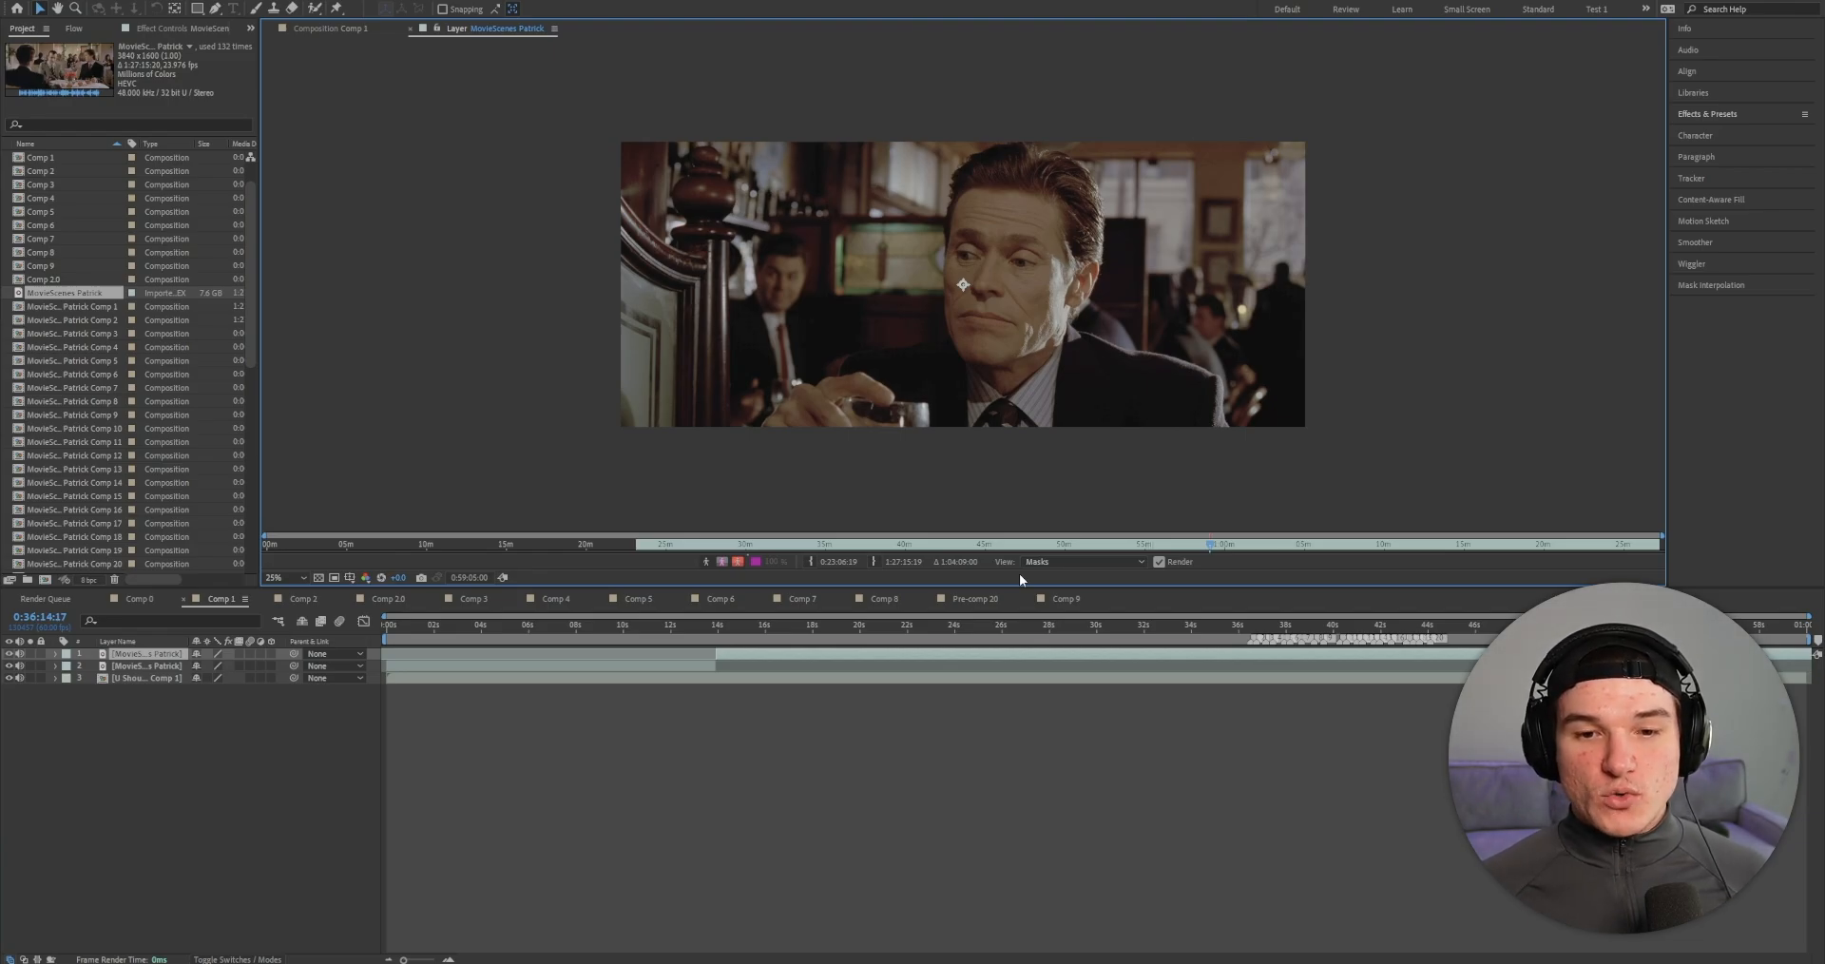
{"action": "left_click", "coordinate": [811, 563]}
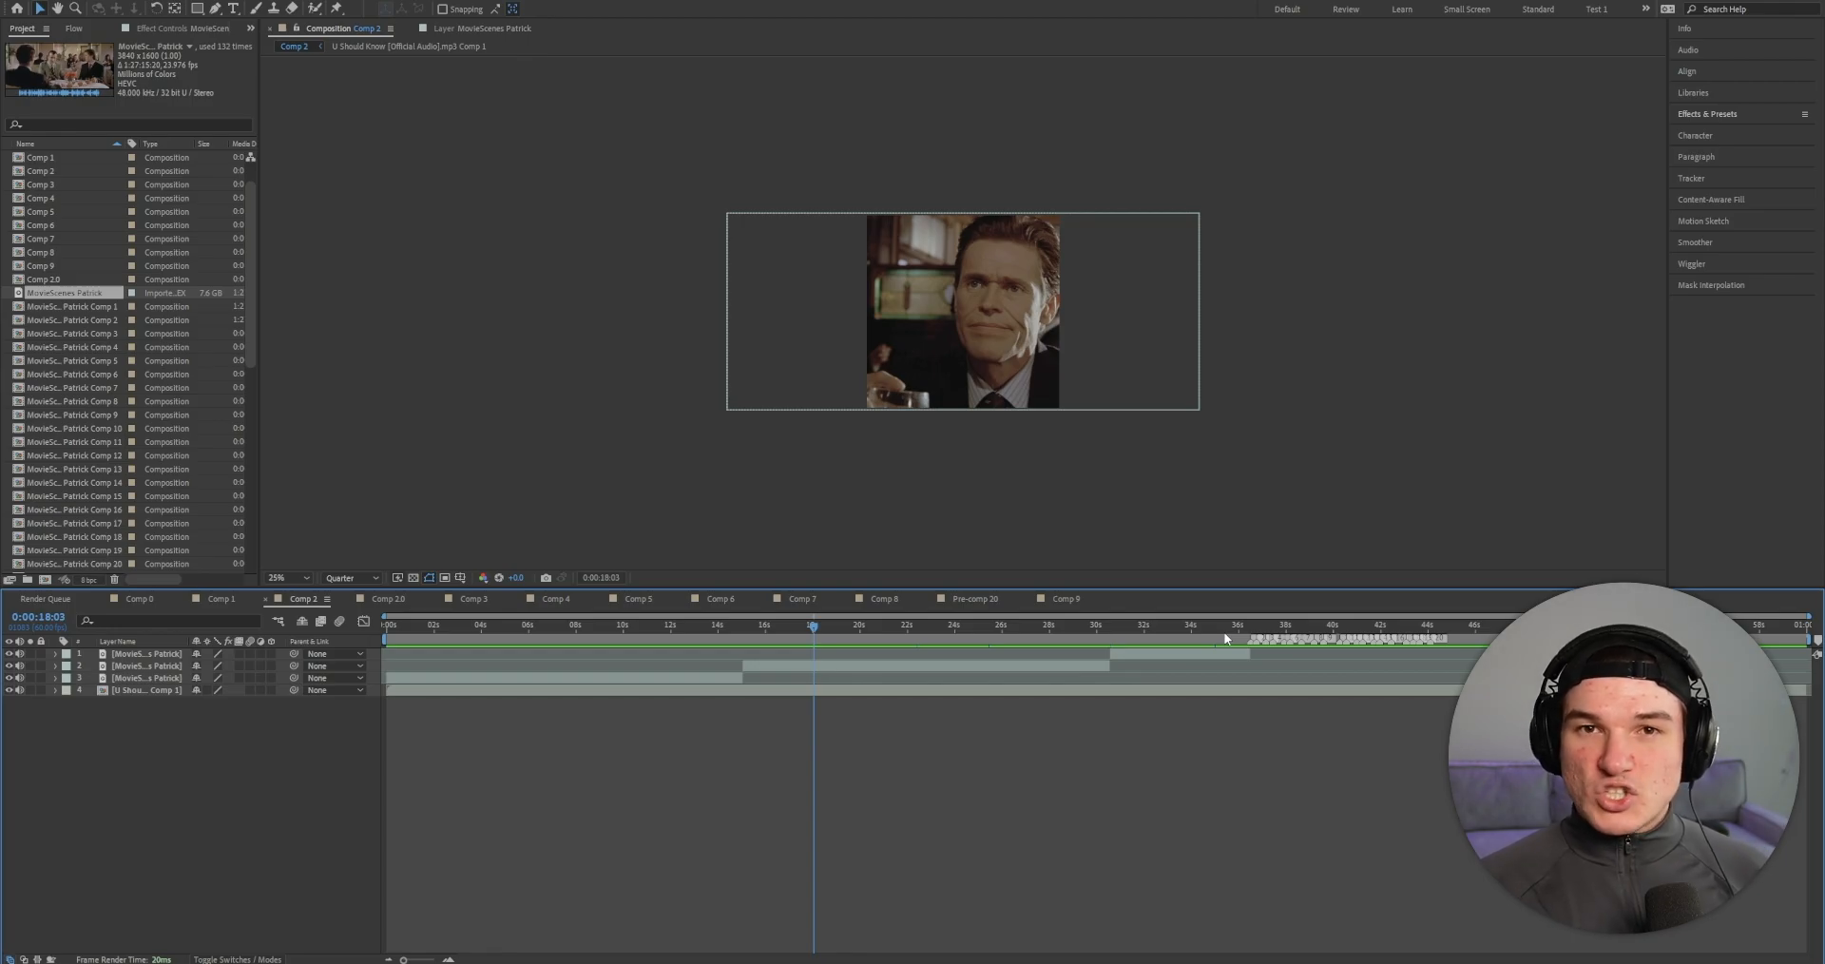
Step: Add the MovieScenes Patrick footage as the top layer of Comp 2 from 0:00:36:30 and scale it down to suit the square frame
{"action": "left_click", "coordinate": [887, 626]}
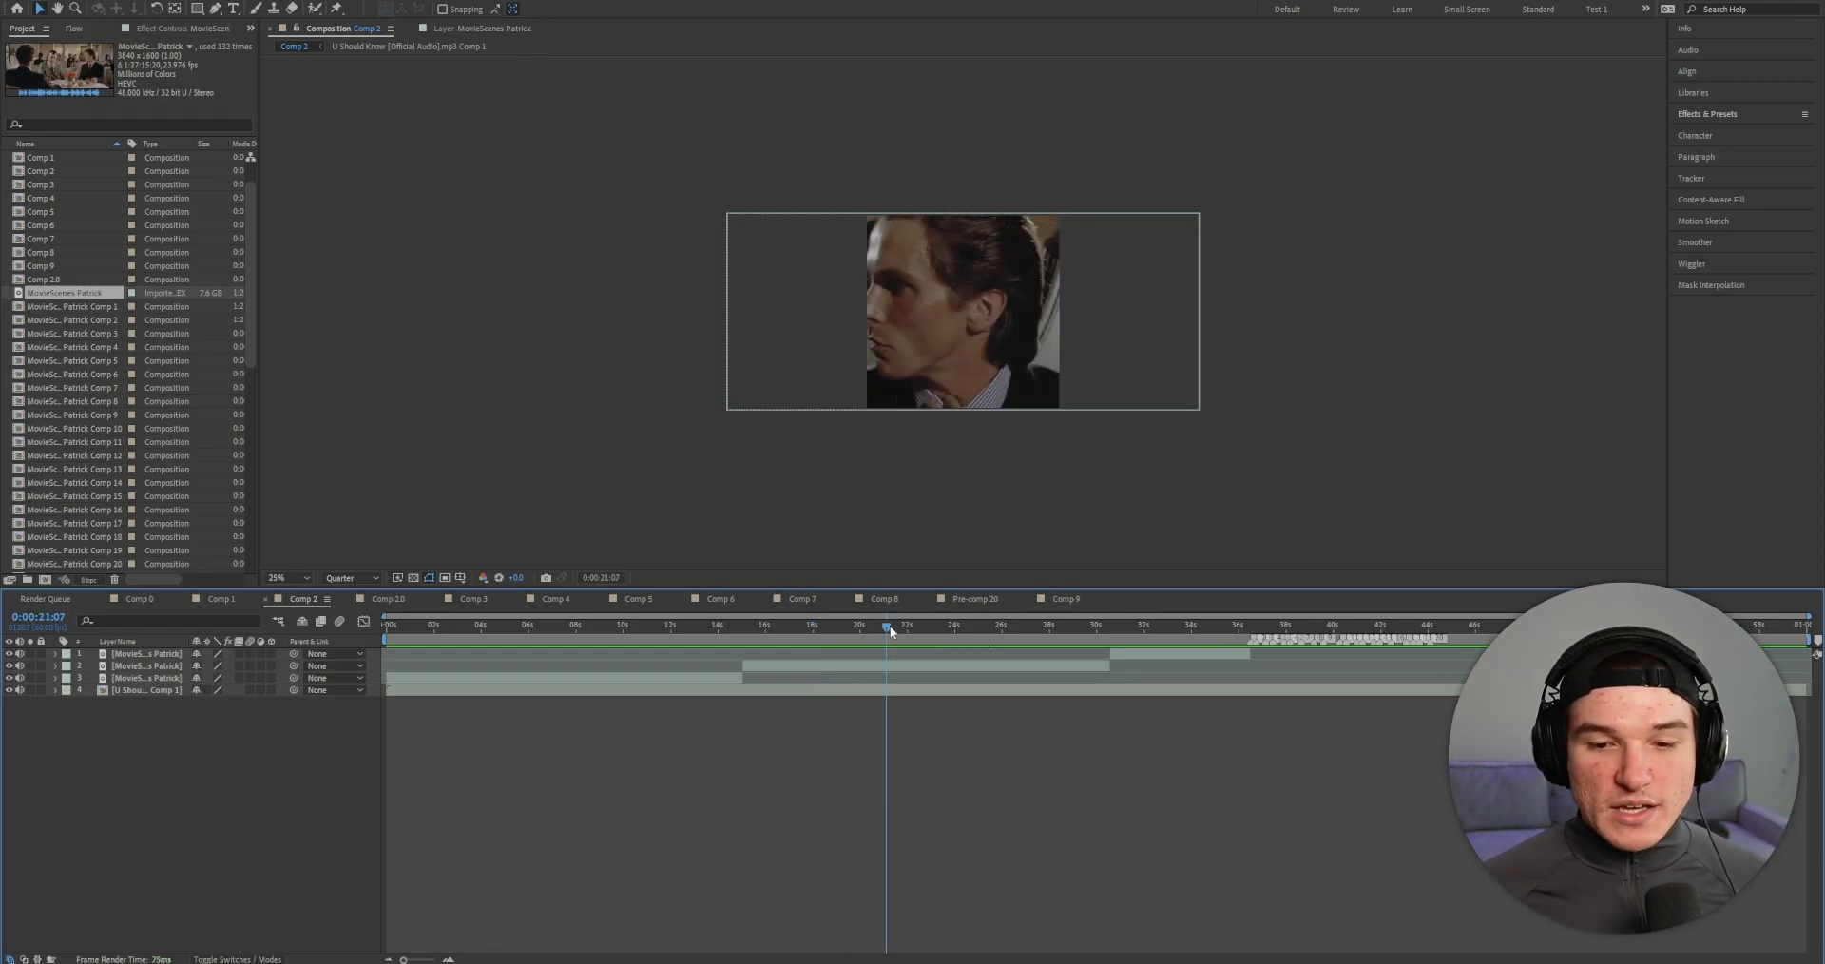
{"action": "left_click_drag", "start_coordinate": [890, 625], "coordinate": [1250, 591]}
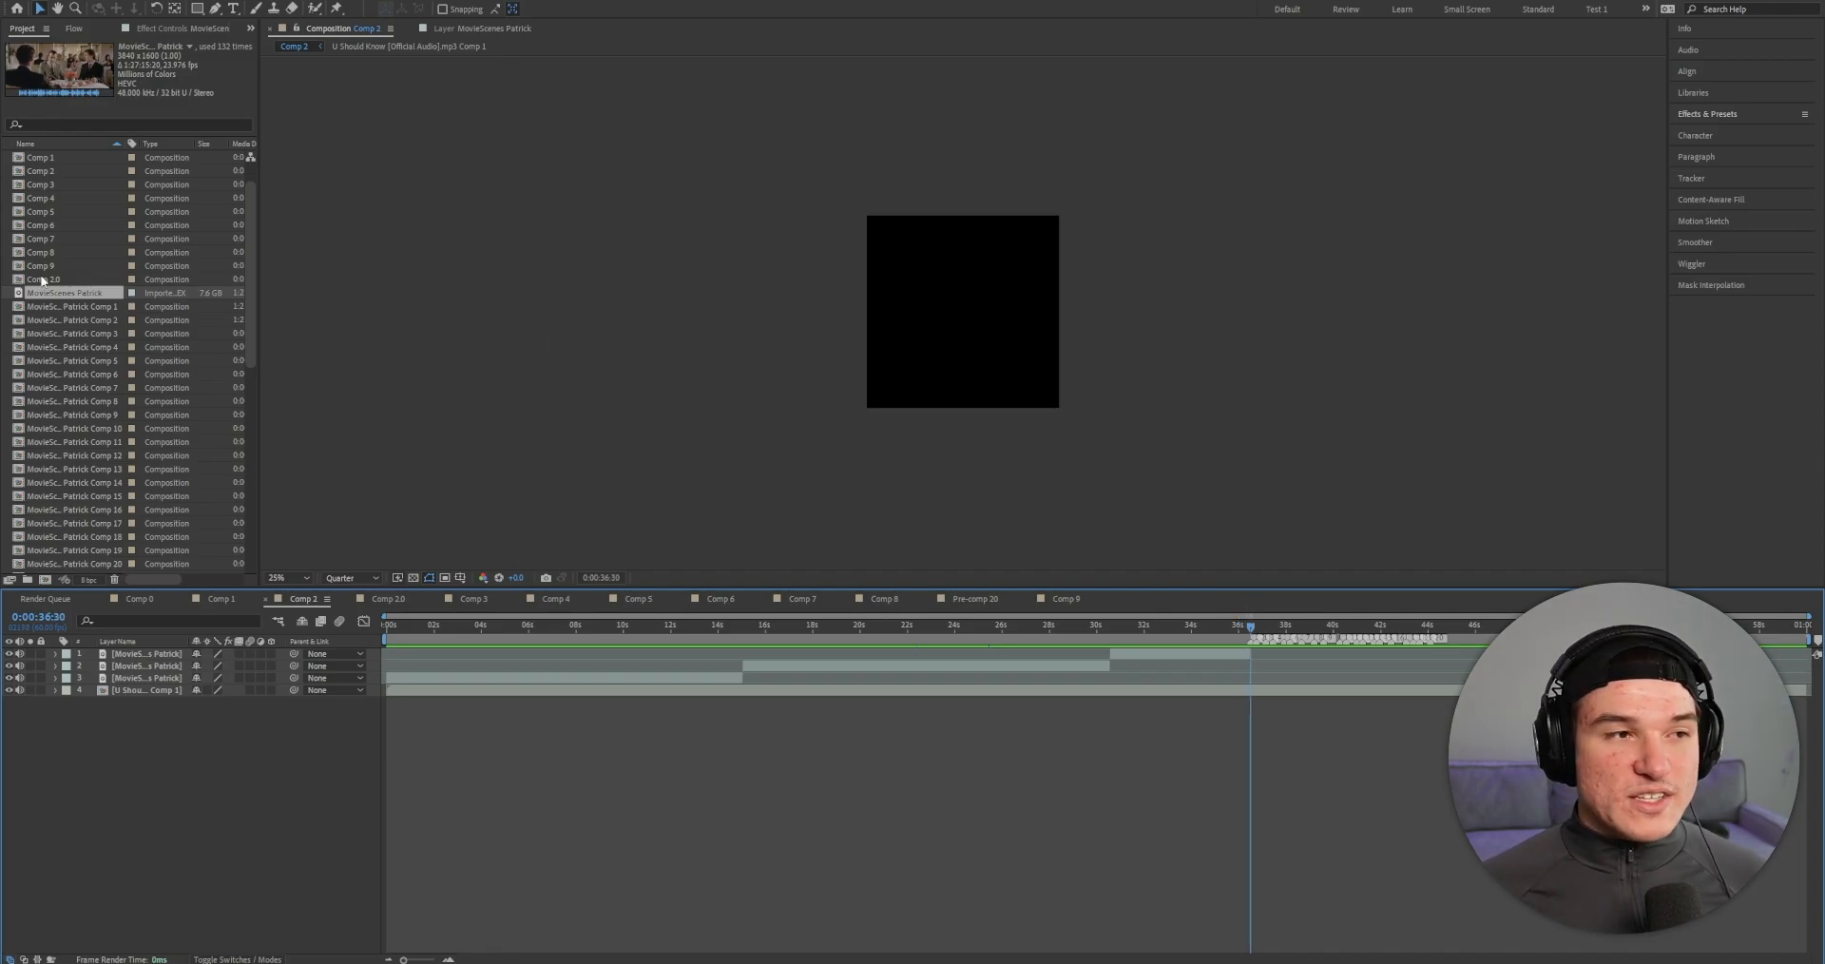
{"action": "left_click_drag", "start_coordinate": [63, 293], "coordinate": [1252, 654]}
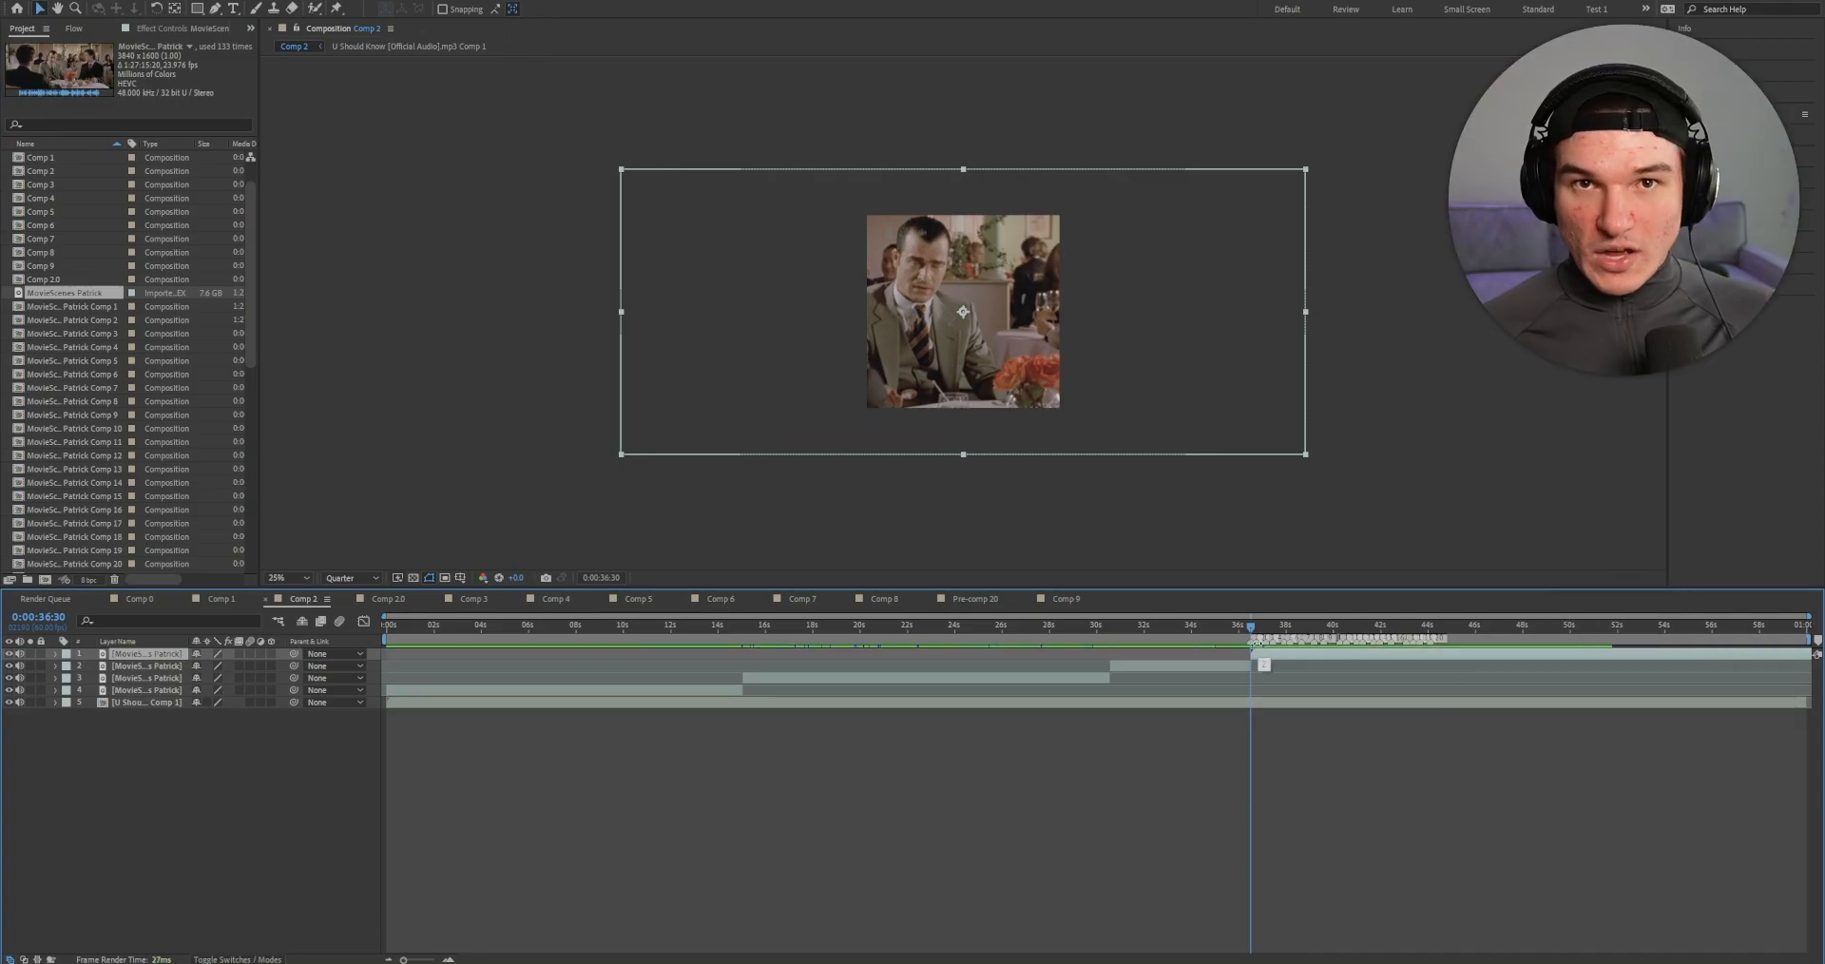
{"action": "key", "text": "s"}
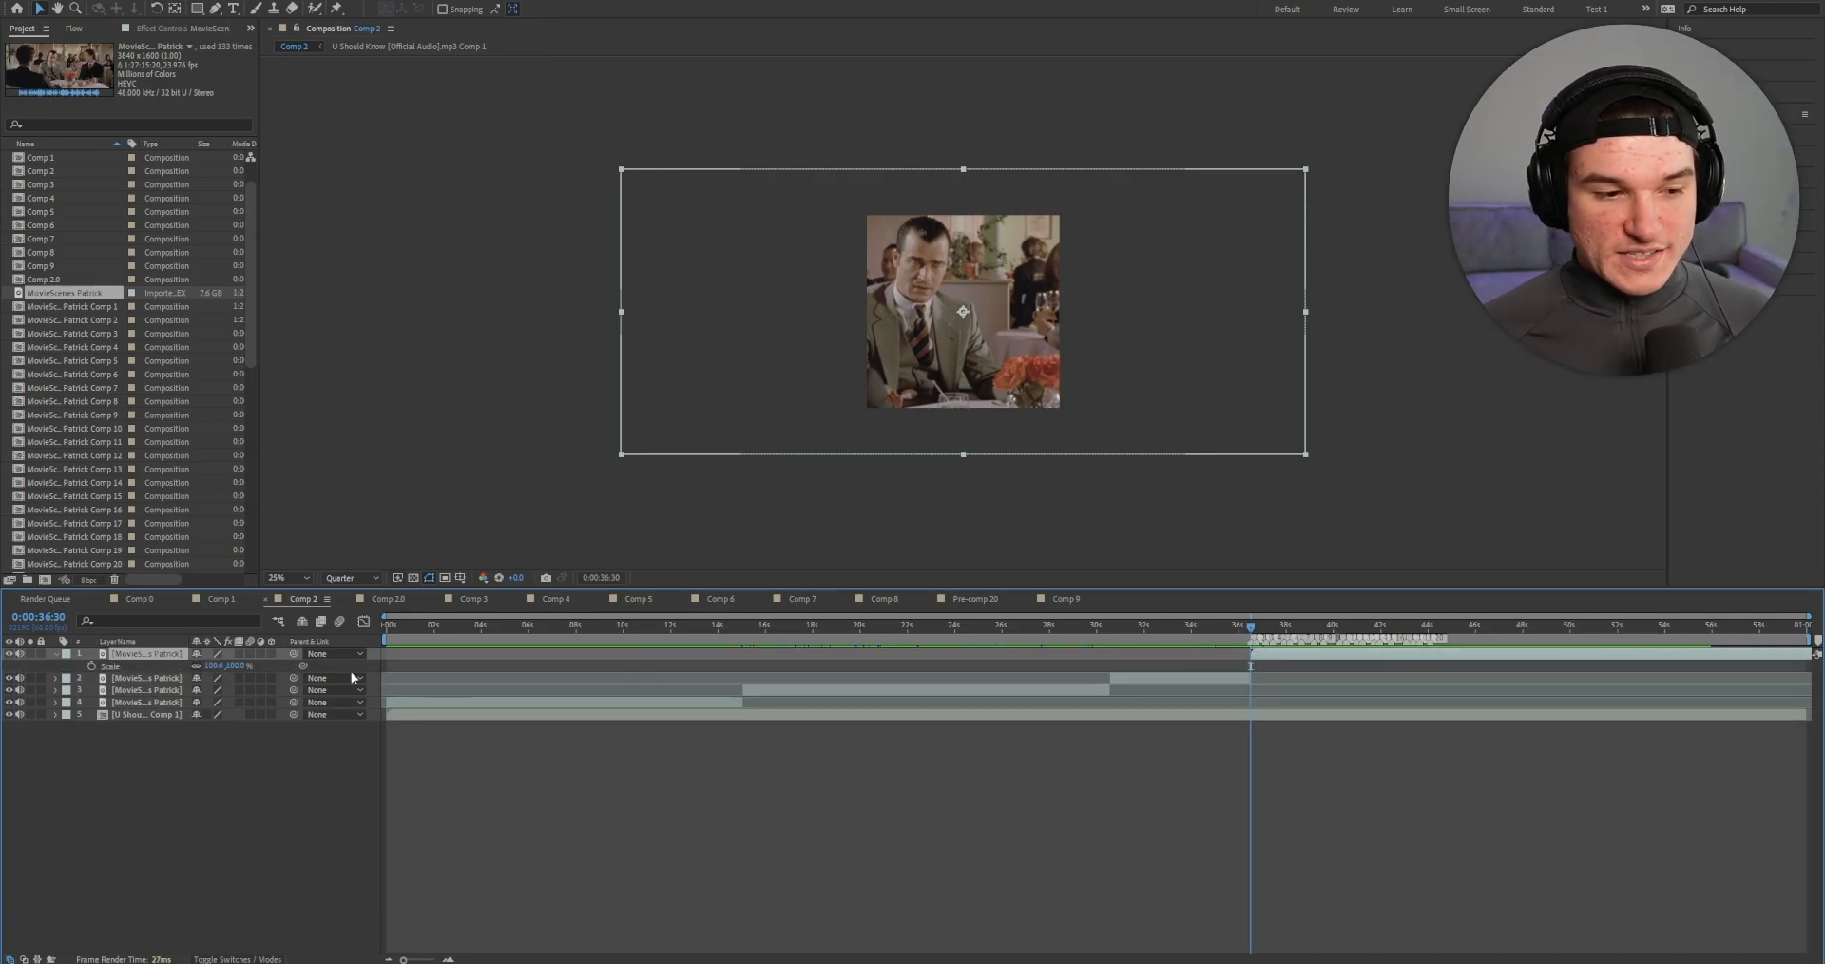
{"action": "left_click_drag", "start_coordinate": [231, 666], "coordinate": [201, 668]}
Step: Open the added movie layer in the layer viewer and set its In point at the face close-up at 1:24:00:05
{"action": "double_click", "coordinate": [1270, 656]}
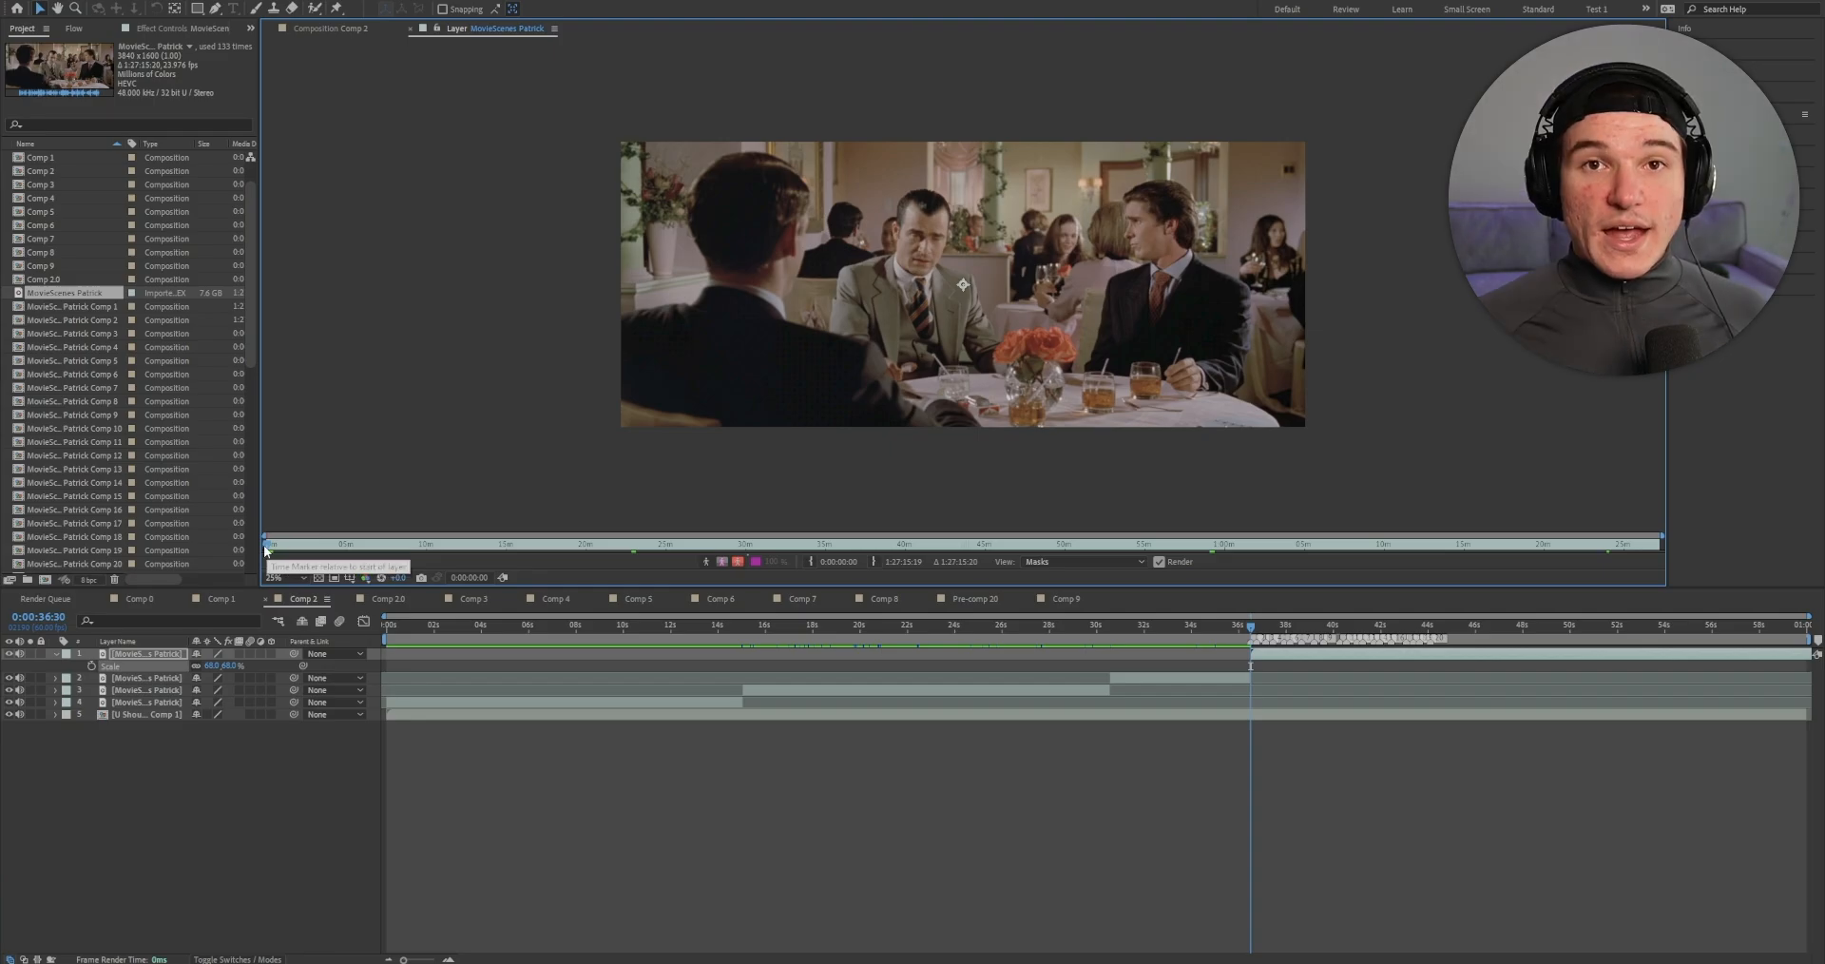
{"action": "left_click_drag", "start_coordinate": [266, 549], "coordinate": [1606, 546]}
{"action": "left_click", "coordinate": [811, 560]}
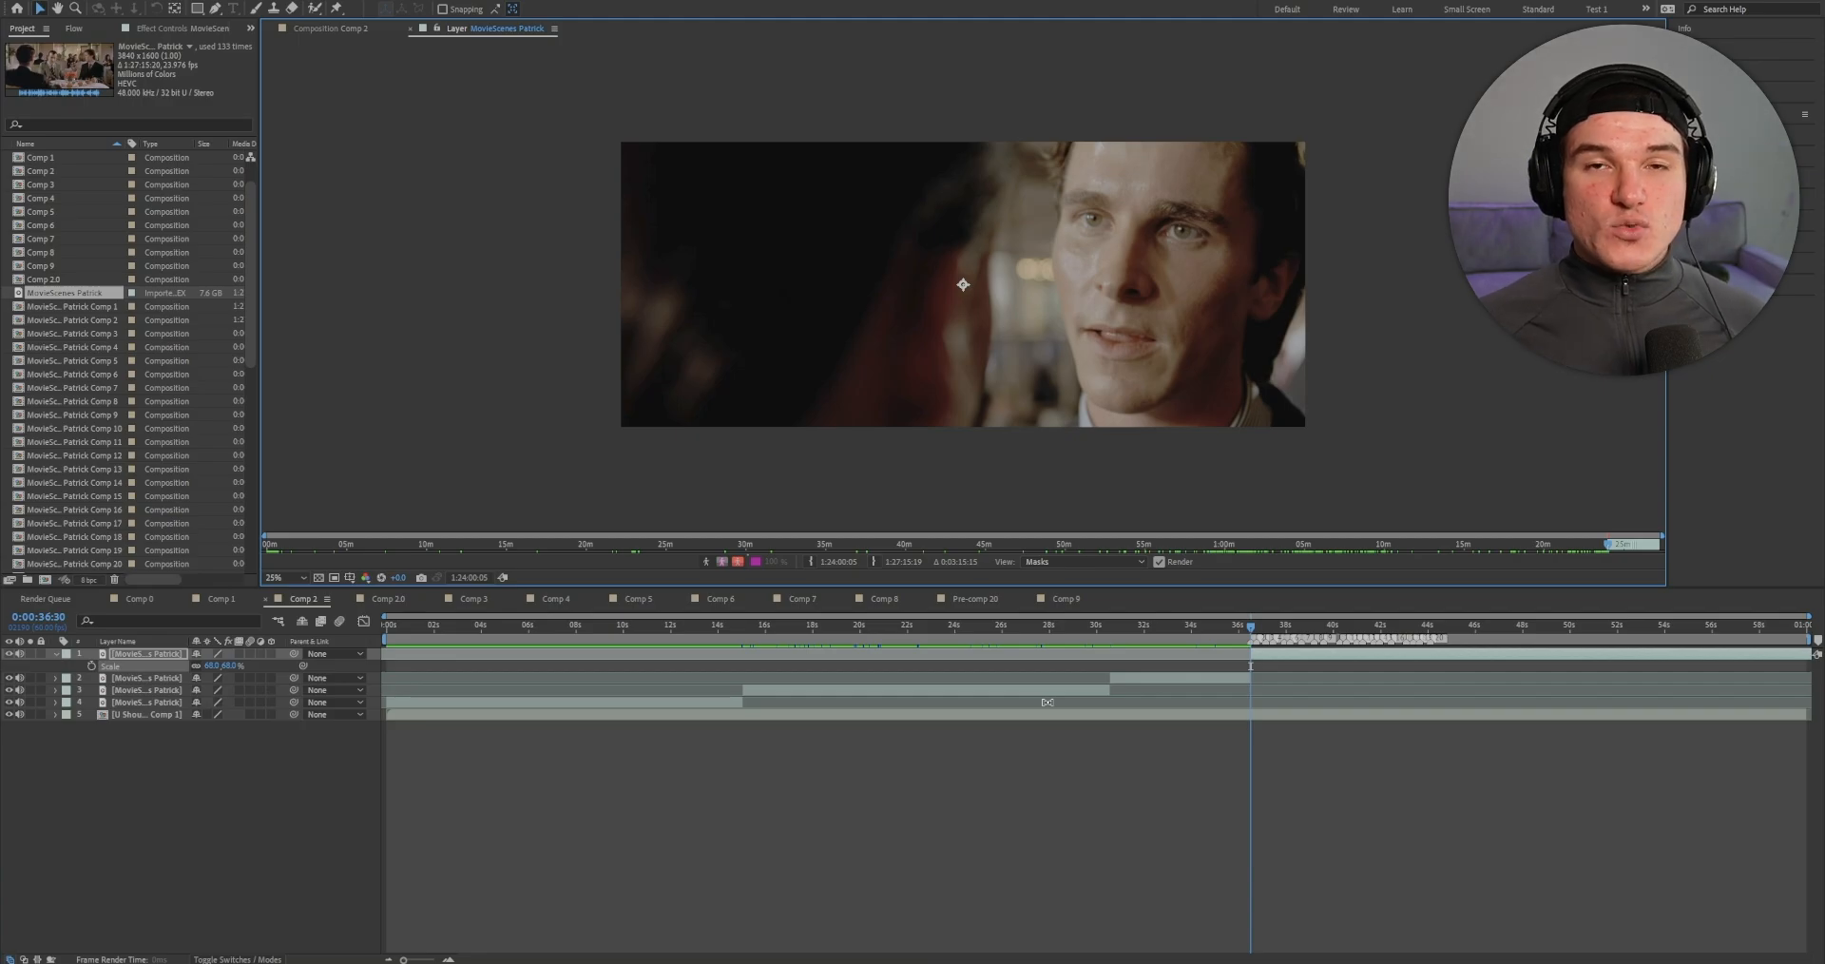
Step: Go to the beat marker at 0:00:36:44 and split the top movie layer there
{"action": "left_click_drag", "start_coordinate": [403, 960], "coordinate": [430, 959]}
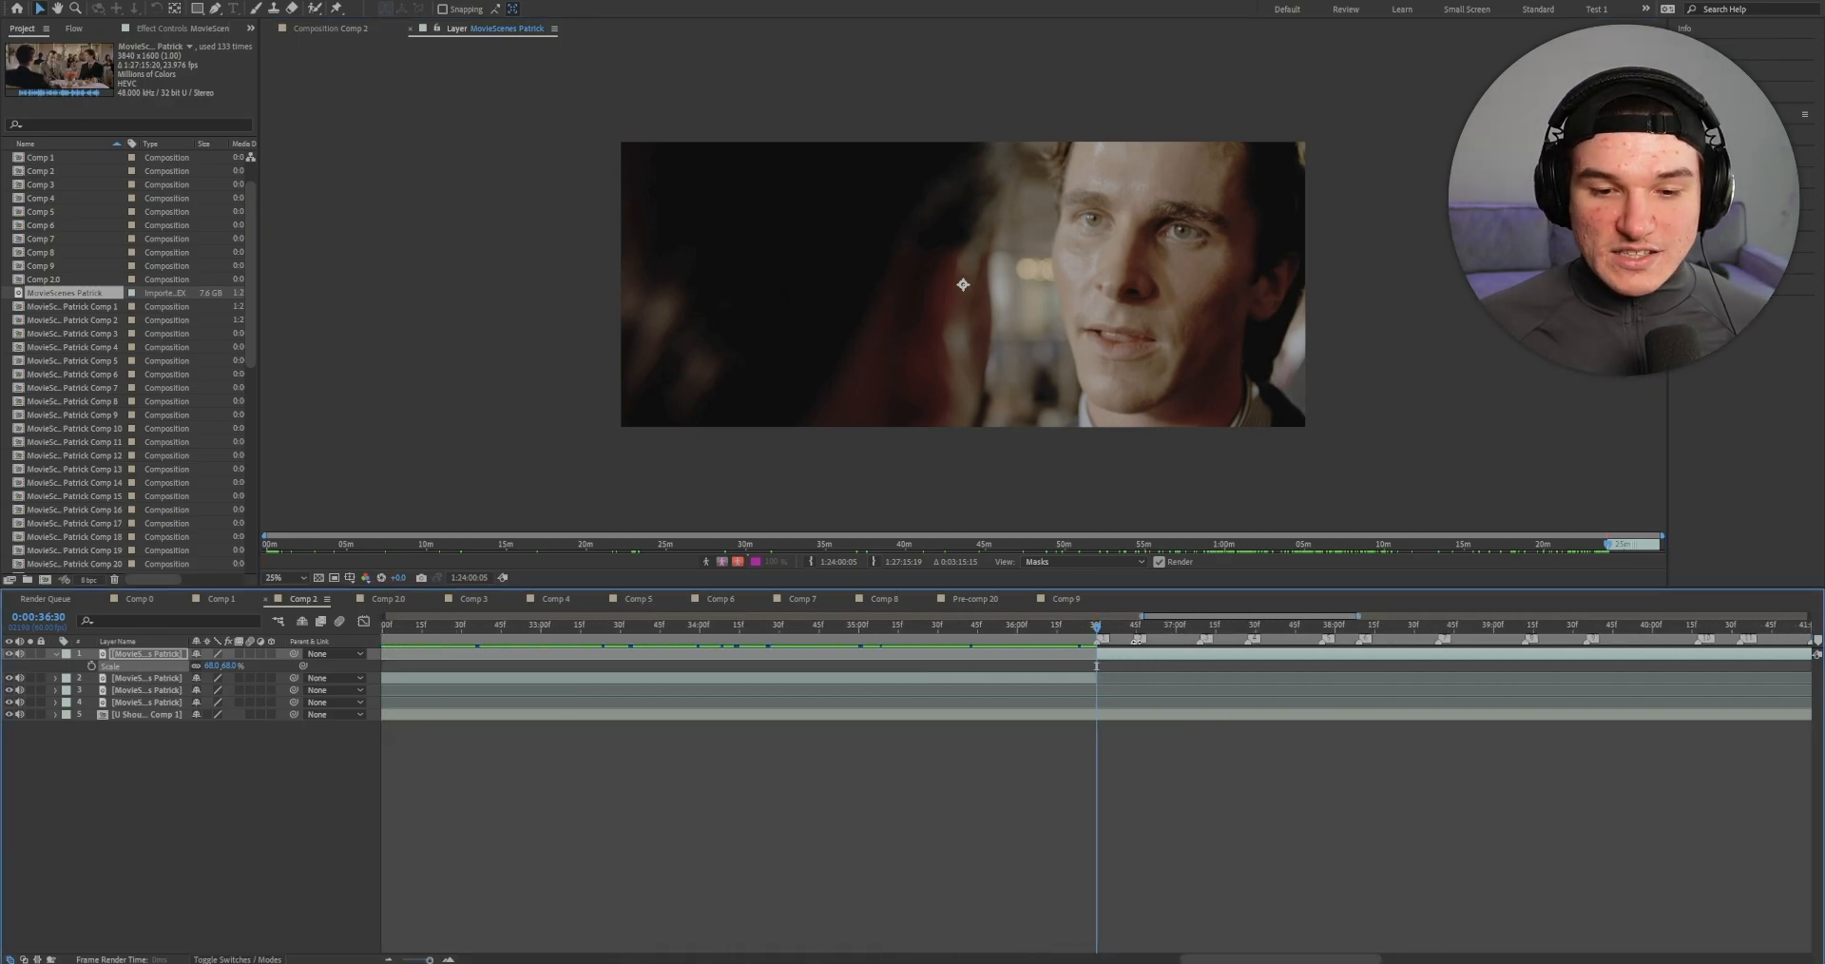
{"action": "right_click", "coordinate": [1135, 641]}
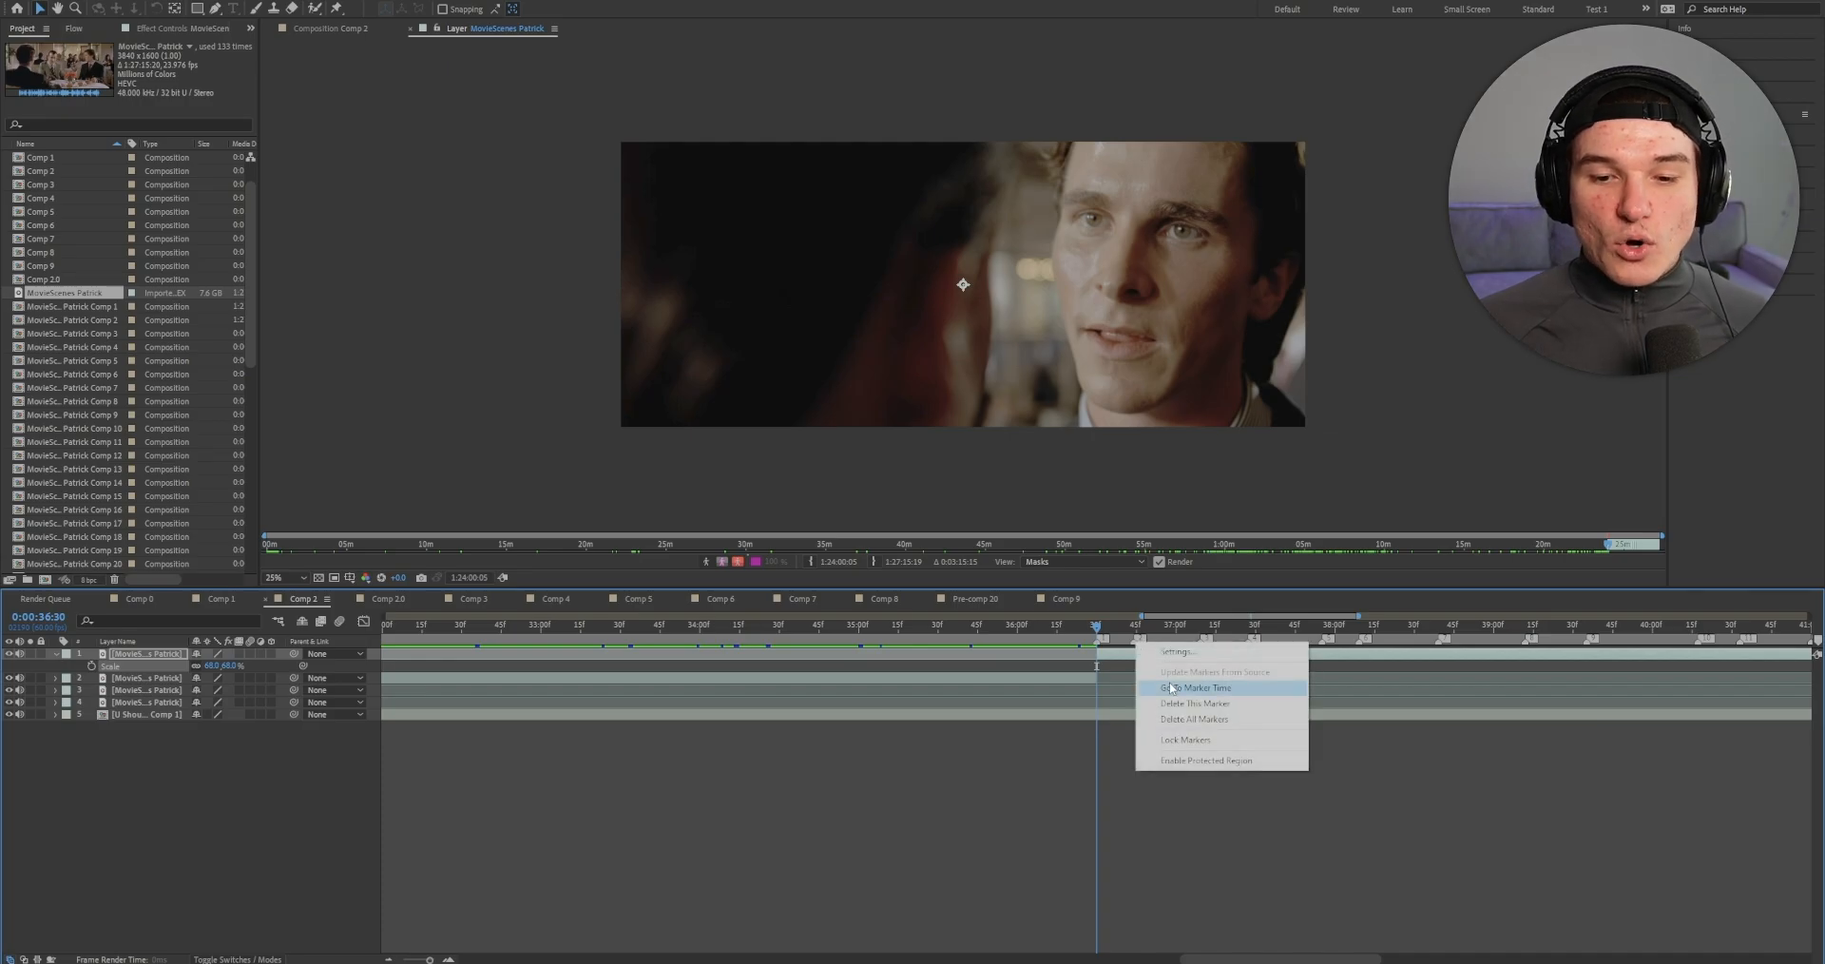
{"action": "left_click", "coordinate": [1170, 687]}
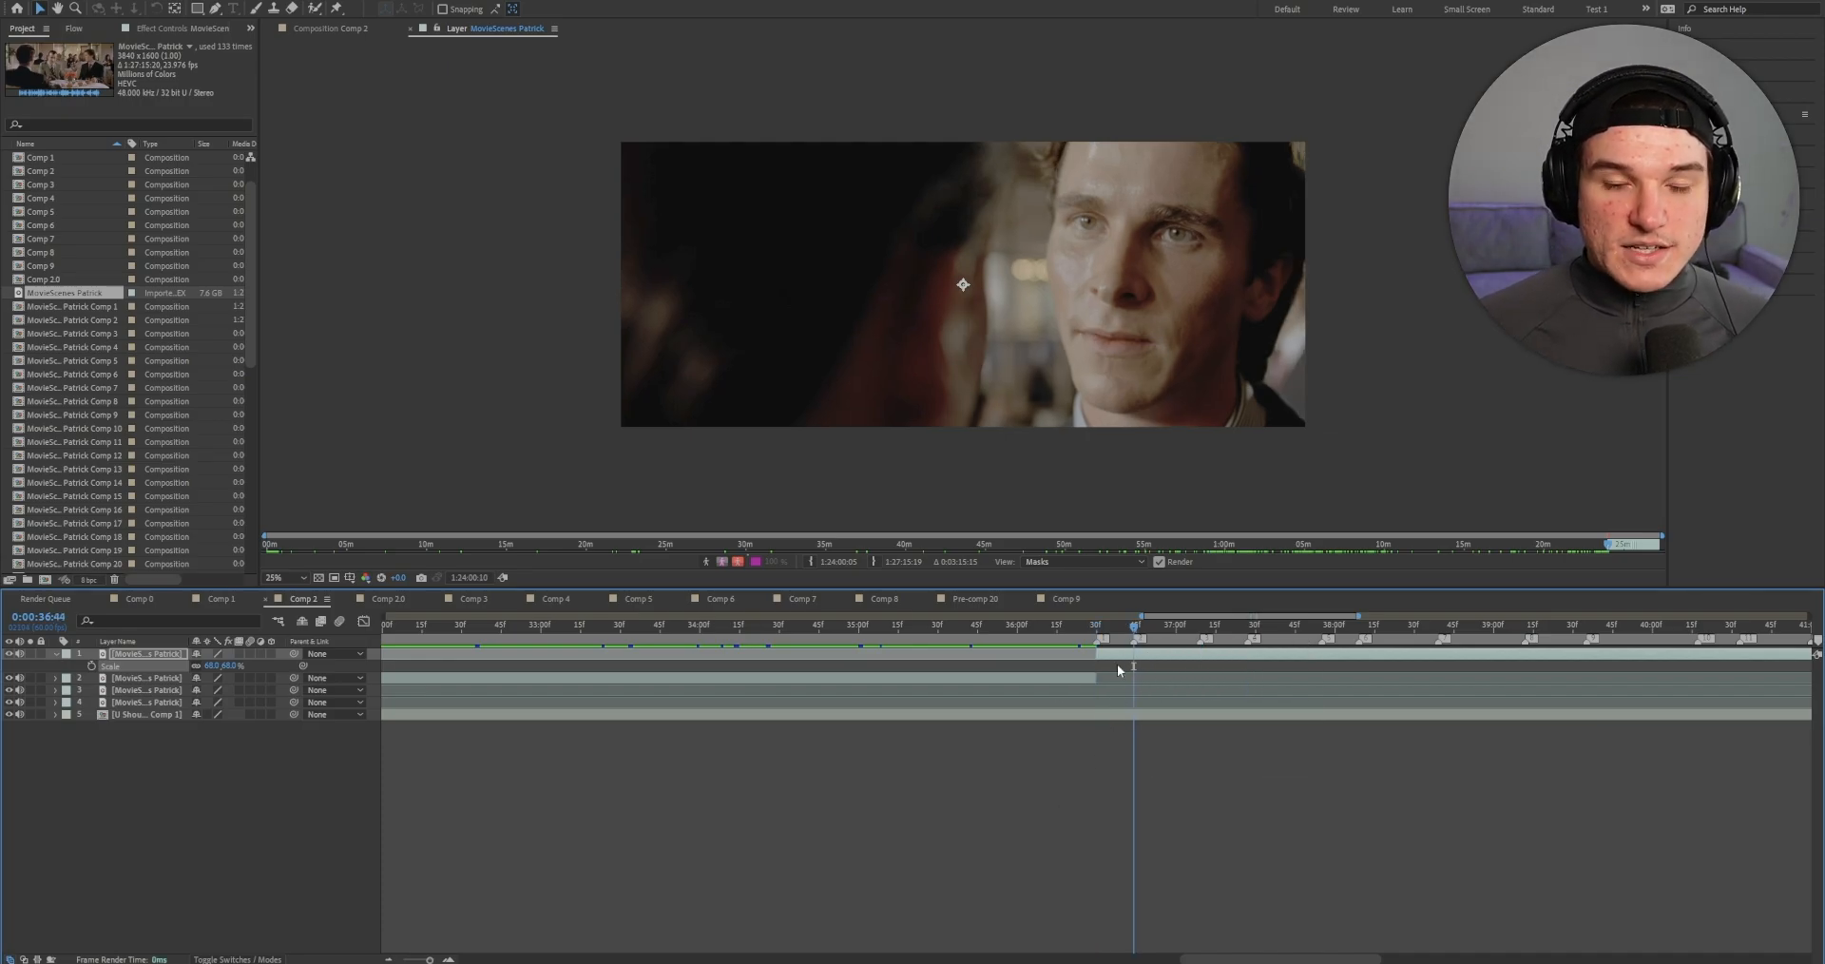
{"action": "key", "text": "ctrl+shift+d"}
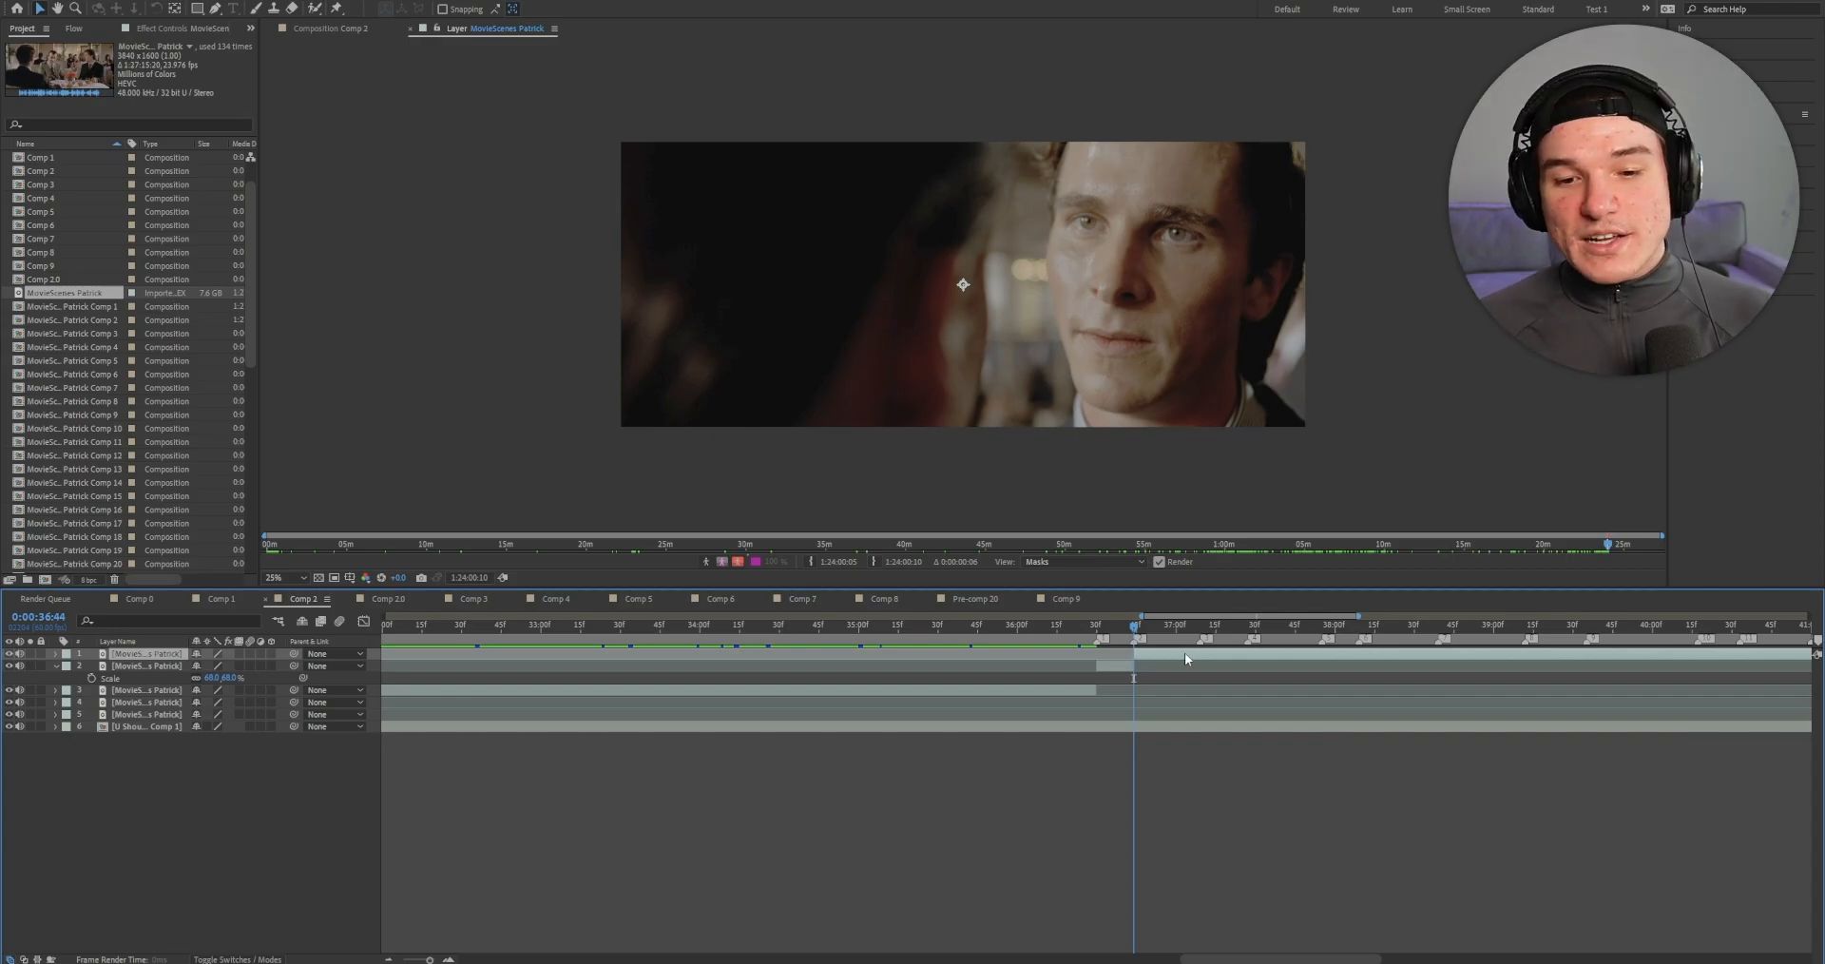
Step: Set the new piece's In point in the layer viewer at the bloodied raincoat shot at 0:23:53:13
{"action": "left_click", "coordinate": [1605, 544]}
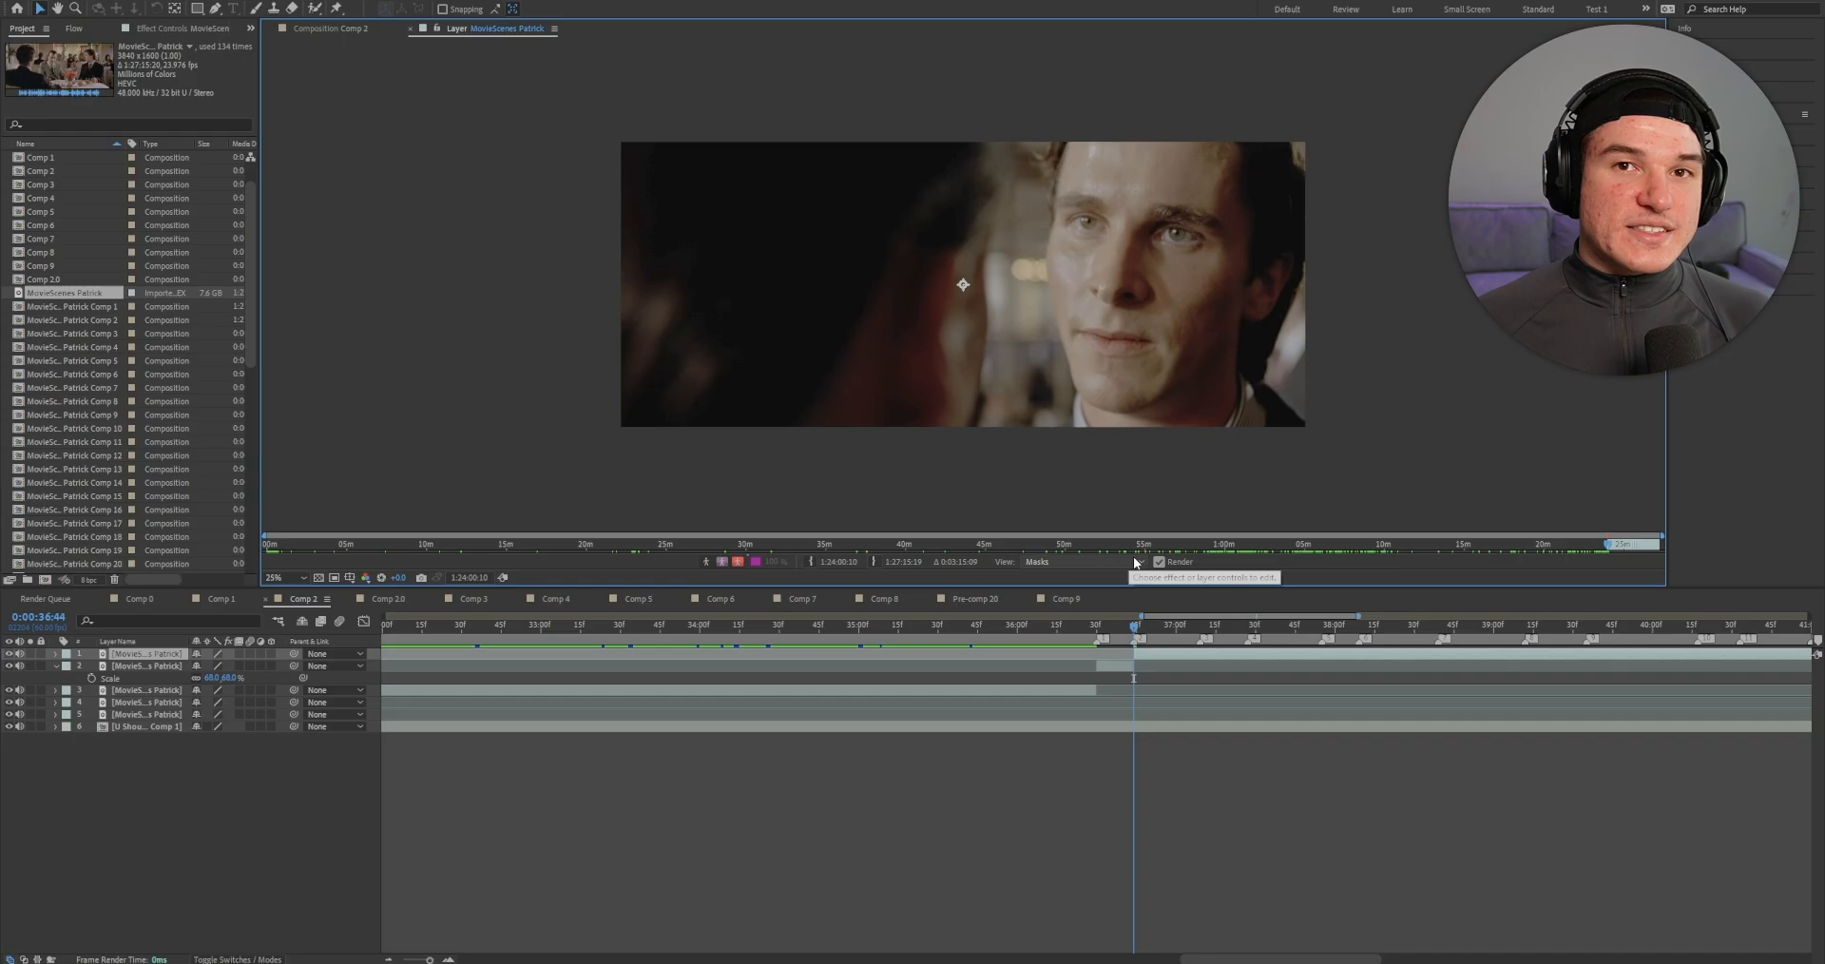
{"action": "left_click", "coordinate": [629, 545]}
{"action": "left_click", "coordinate": [647, 545]}
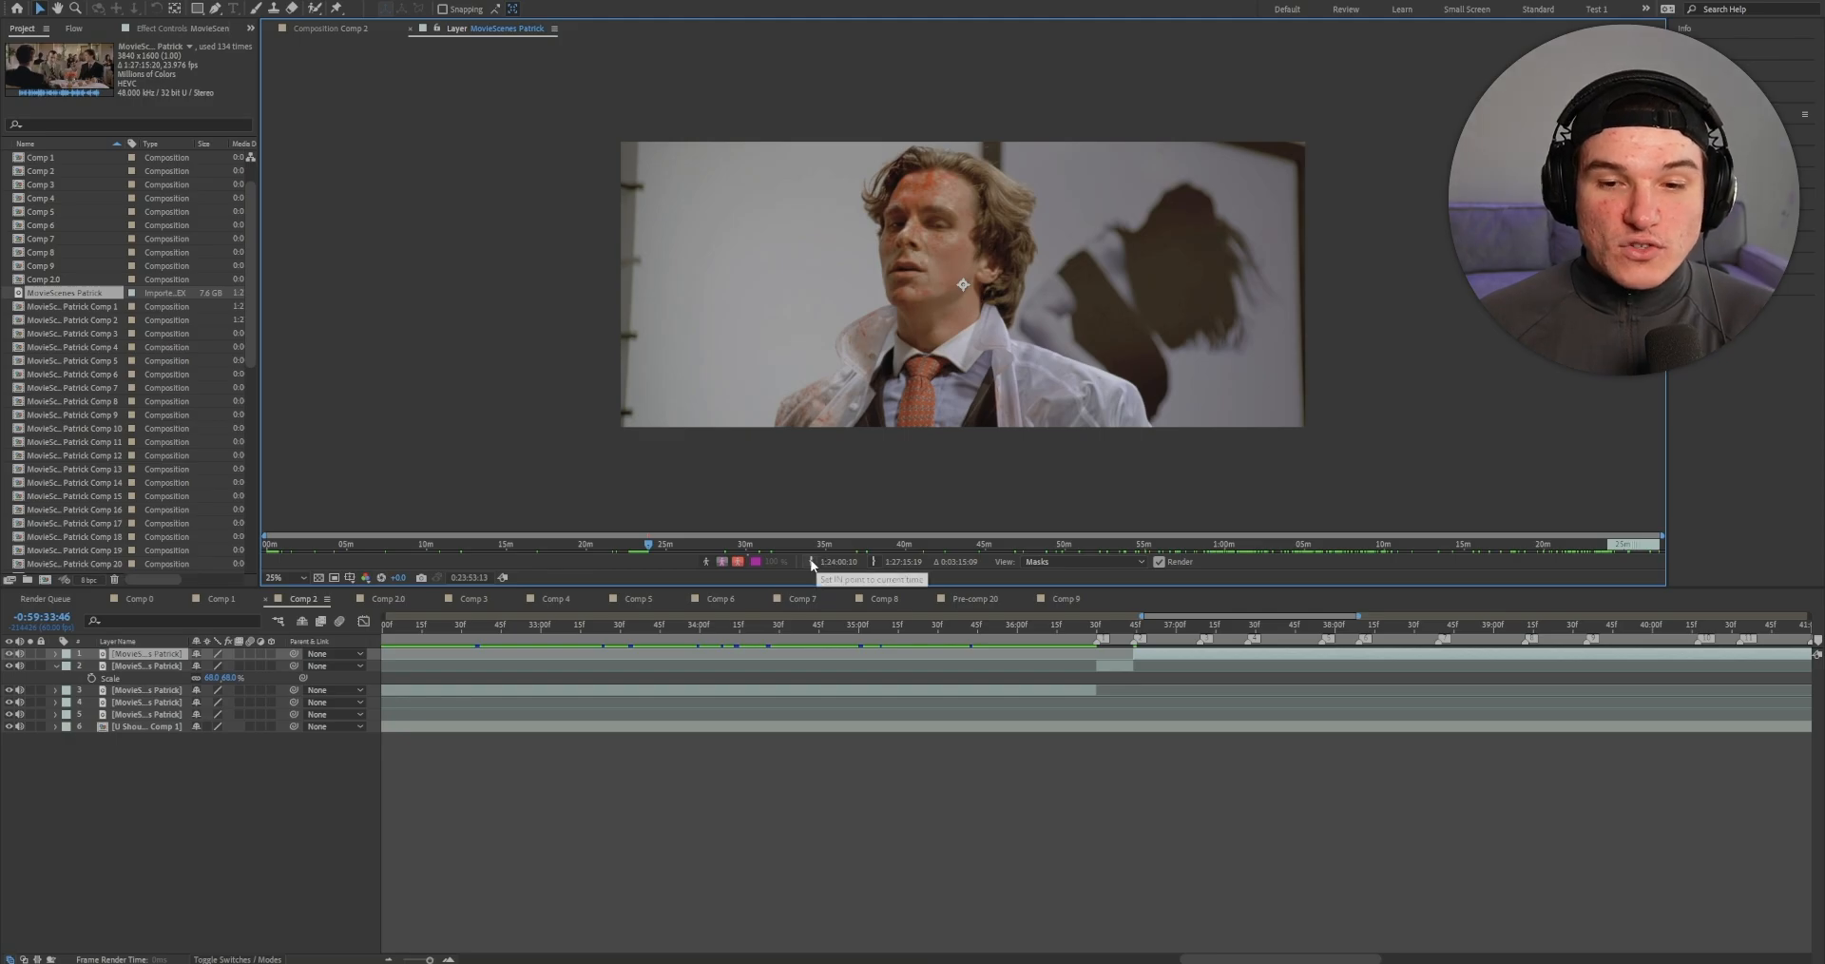
{"action": "left_click", "coordinate": [812, 561]}
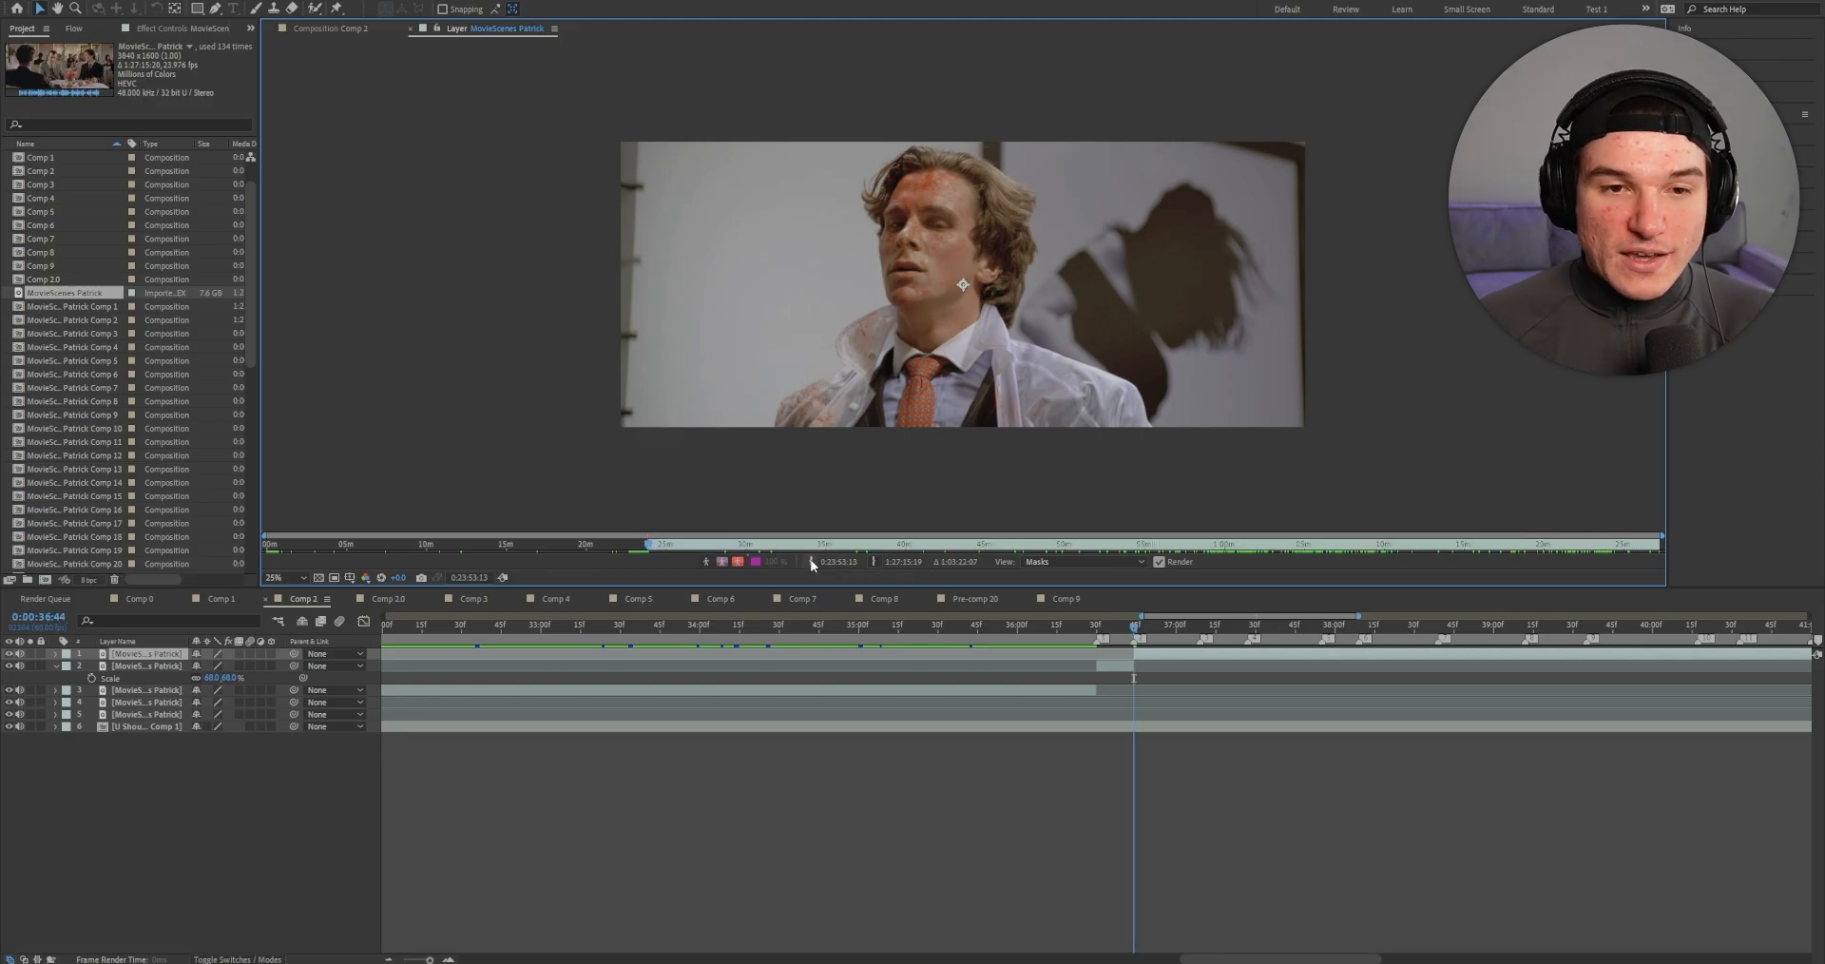
Step: Split the top movie layer at the beat marker at 0:00:37:09 and open the new piece in the layer viewer
{"action": "left_click", "coordinate": [1127, 602]}
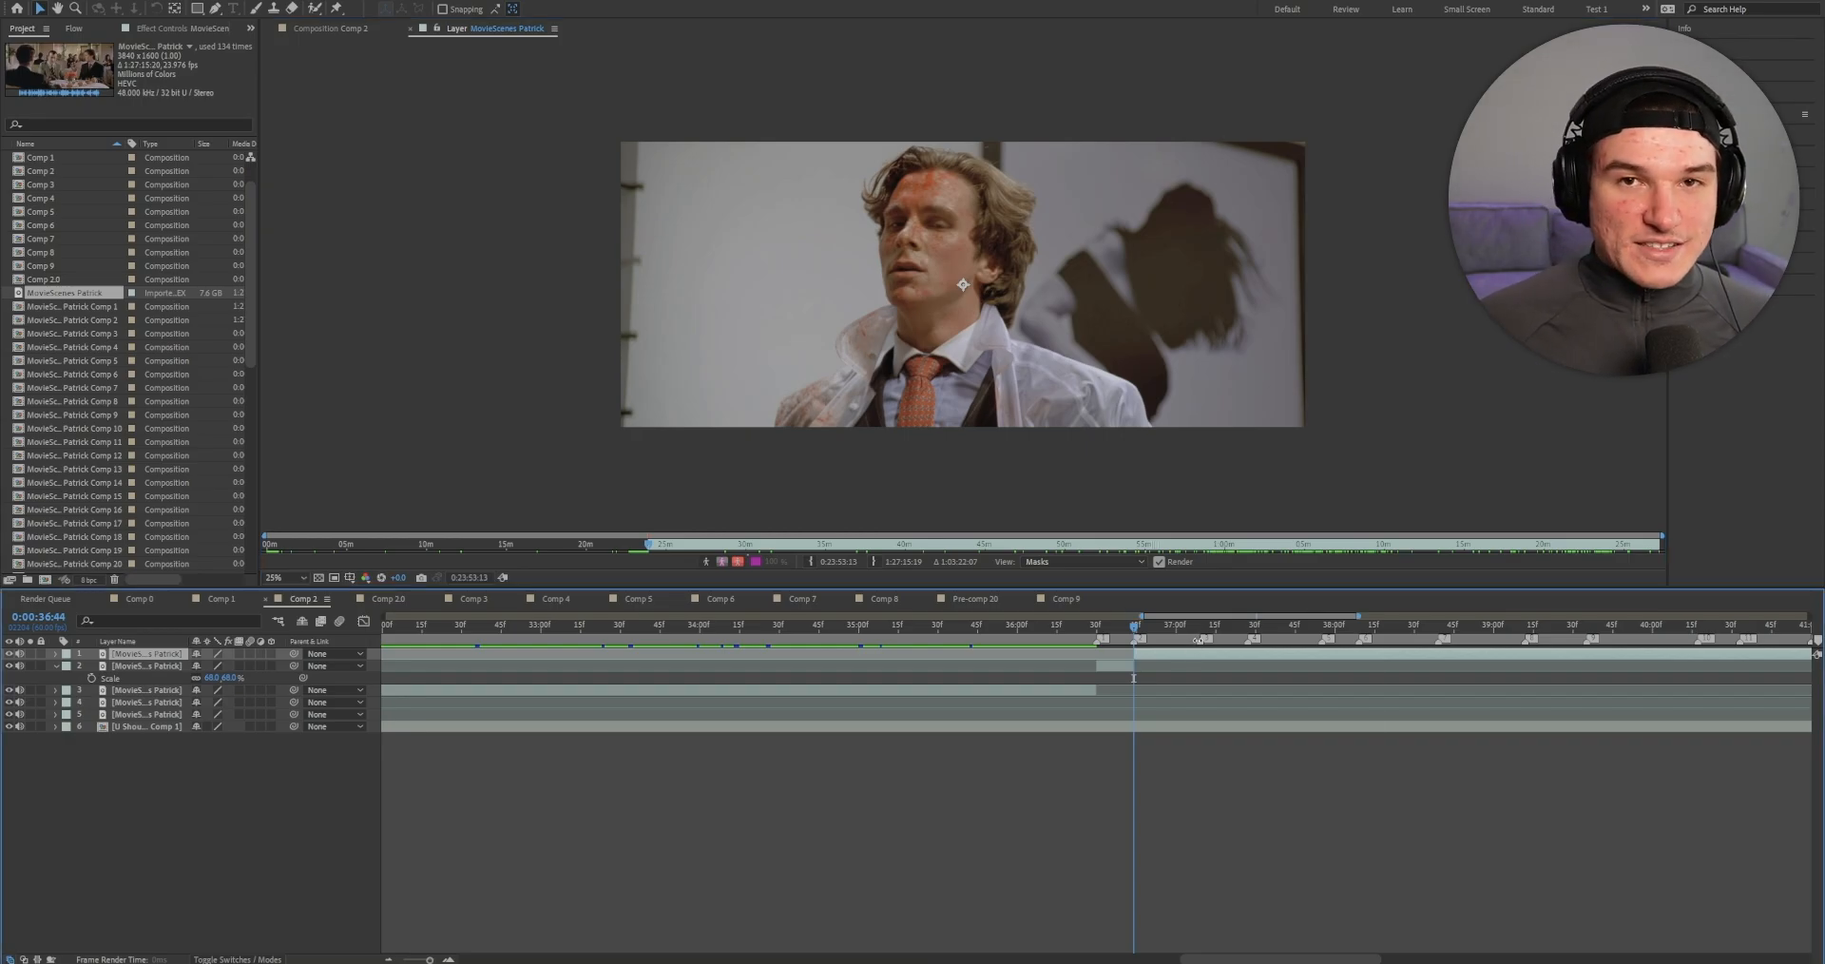
{"action": "right_click", "coordinate": [1199, 640]}
{"action": "left_click", "coordinate": [1237, 653]}
{"action": "key", "text": "ctrl+shift+d"}
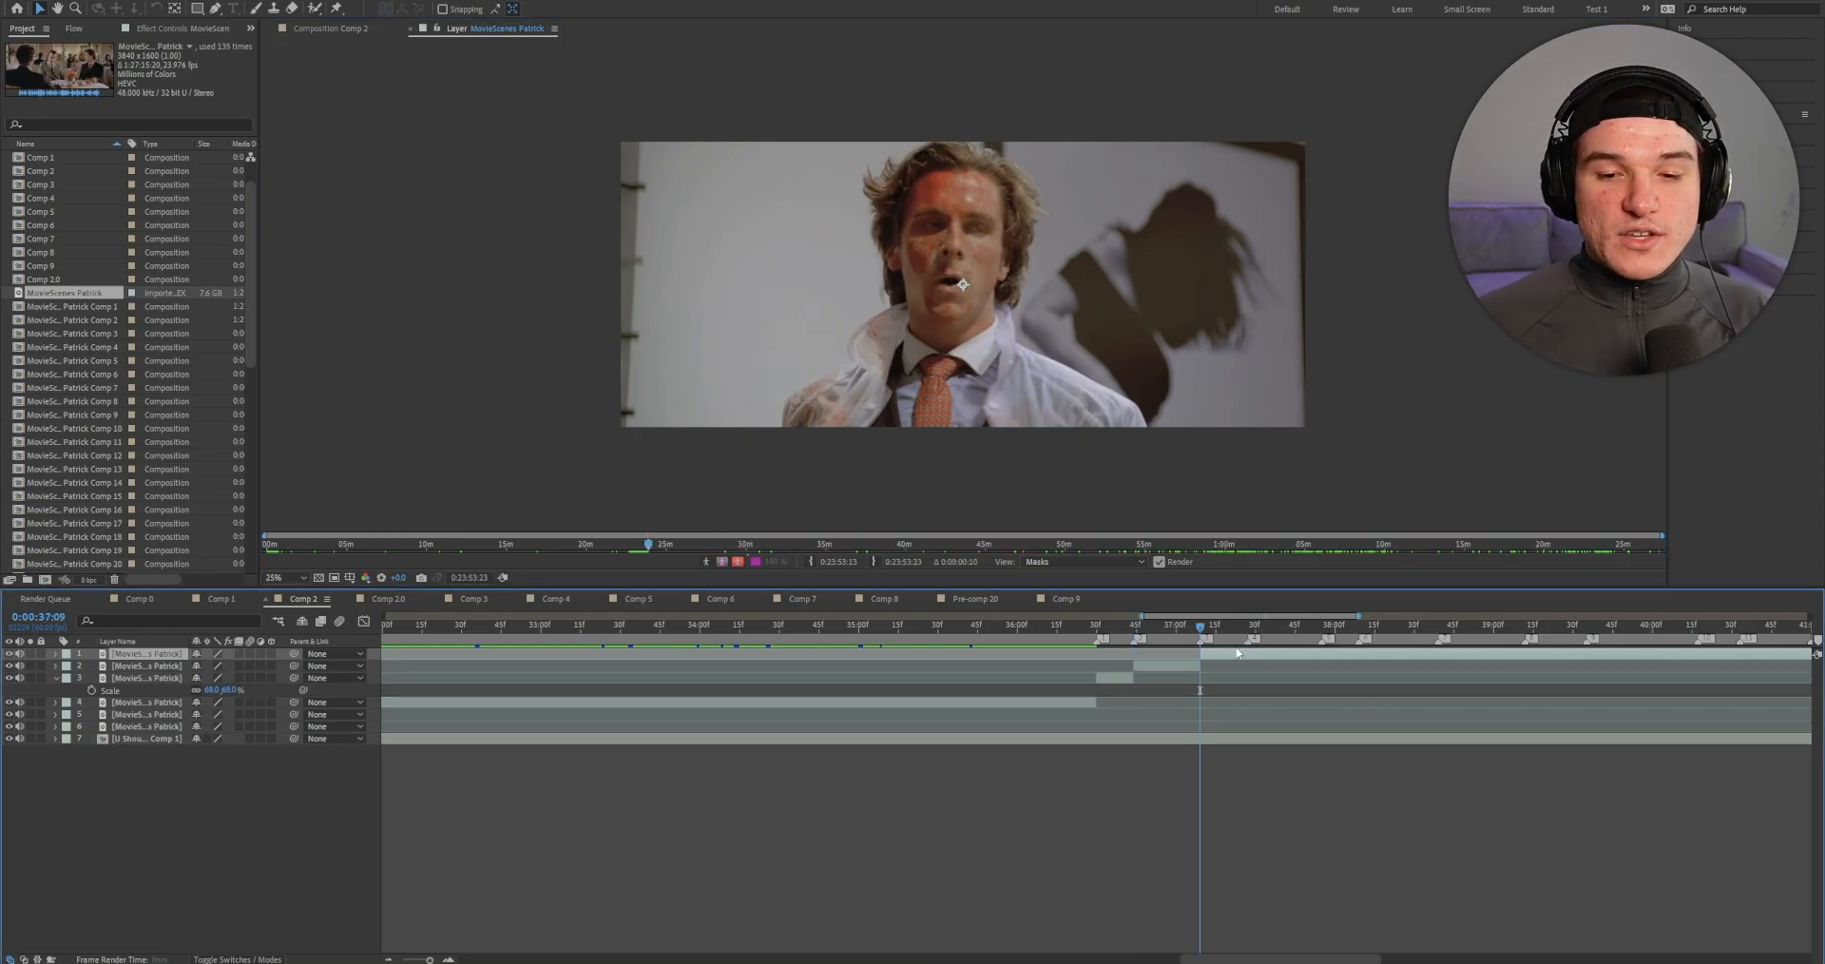
{"action": "double_click", "coordinate": [1223, 654]}
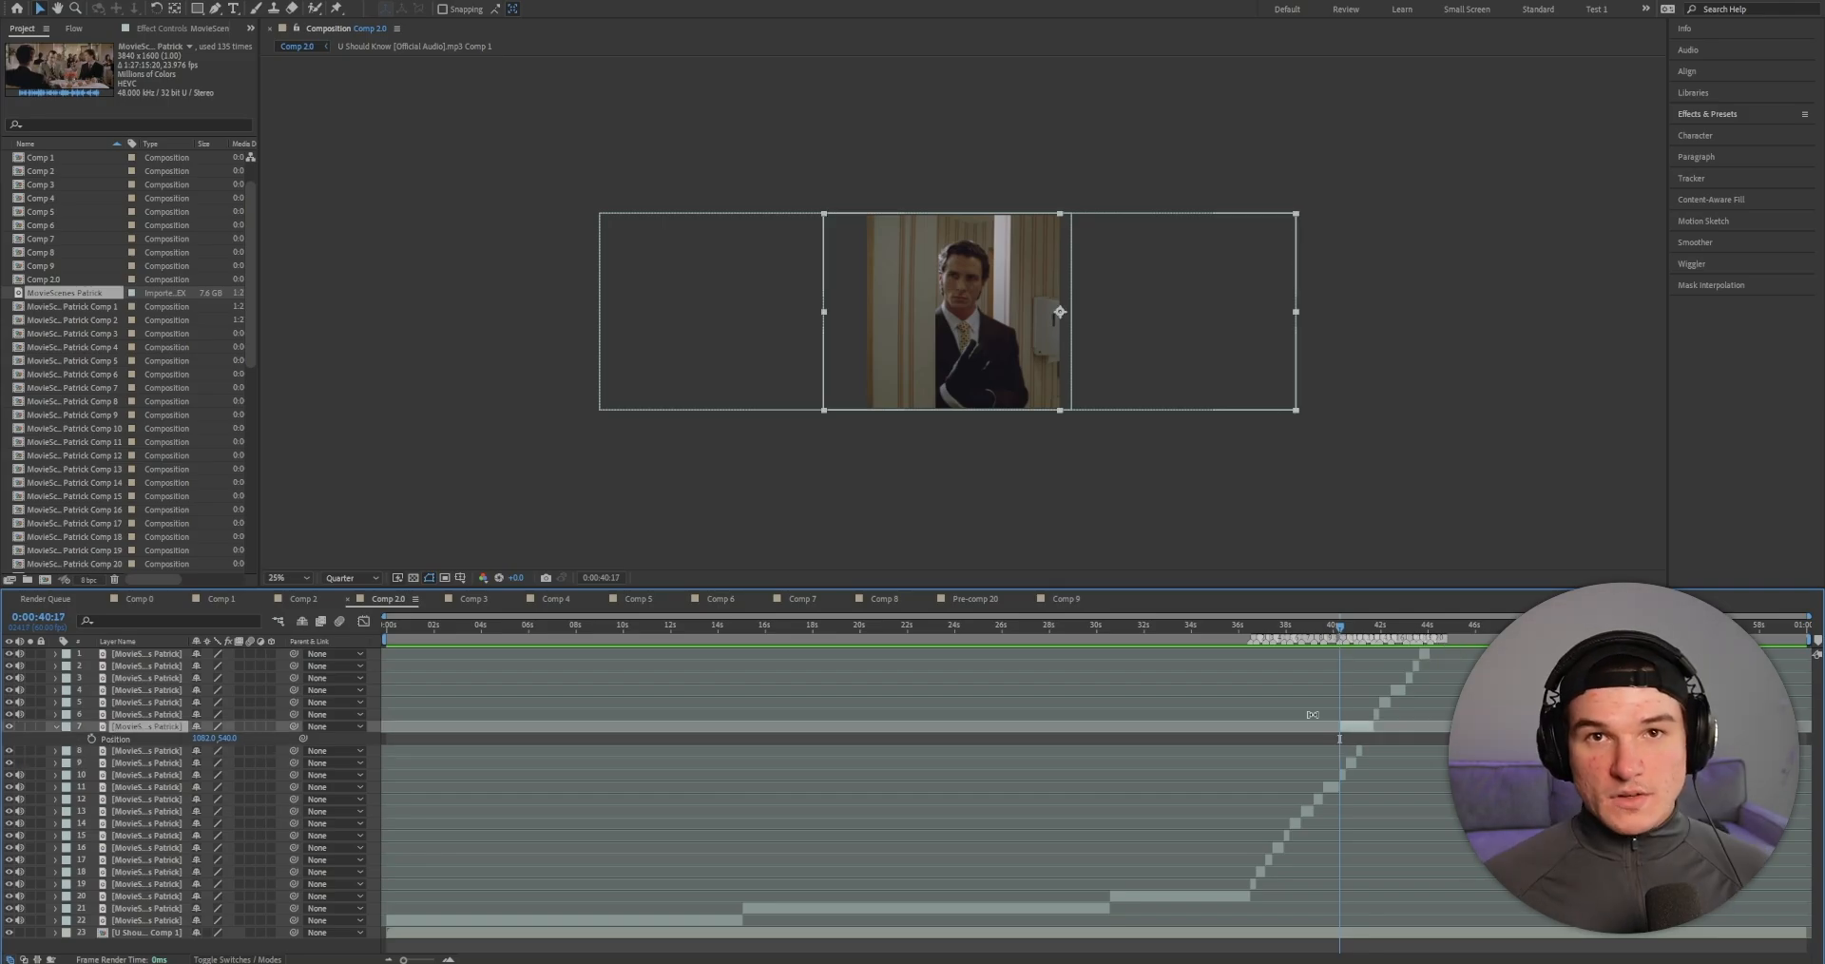
Step: Preview the bathroom shot in Comp 2.0 from 0:00:40:17 to check how the camera moves
{"action": "key", "text": "space"}
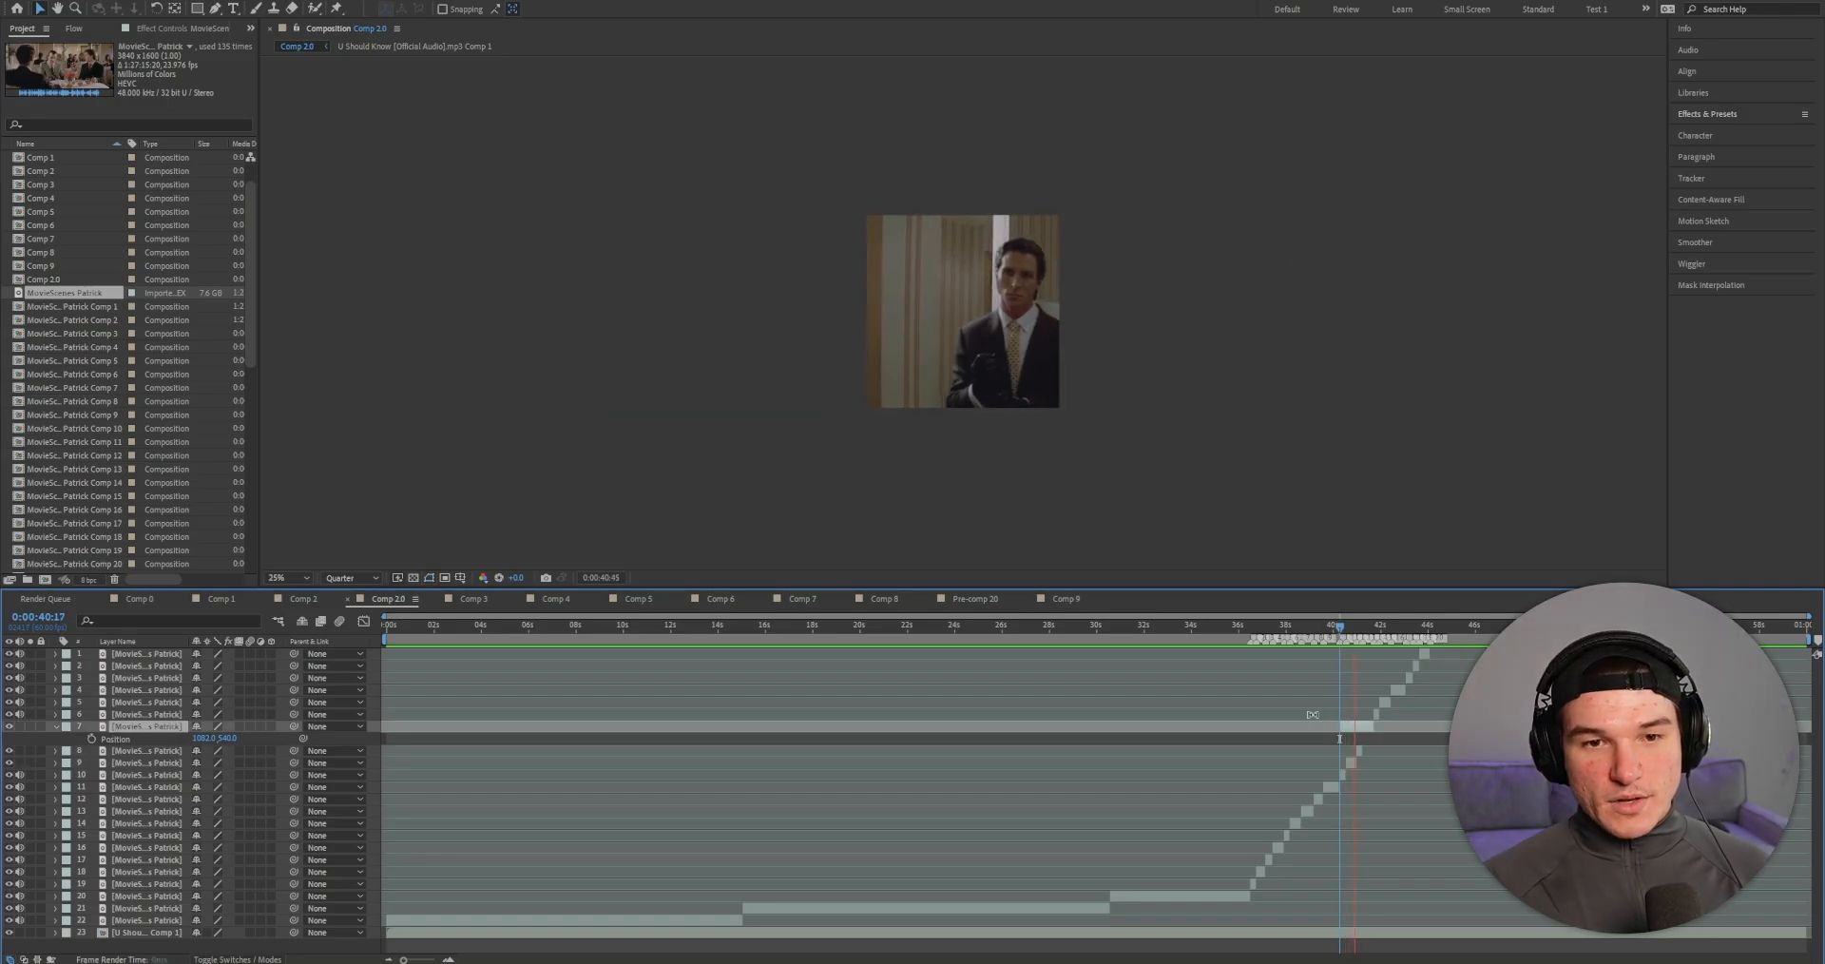
{"action": "key", "text": "space"}
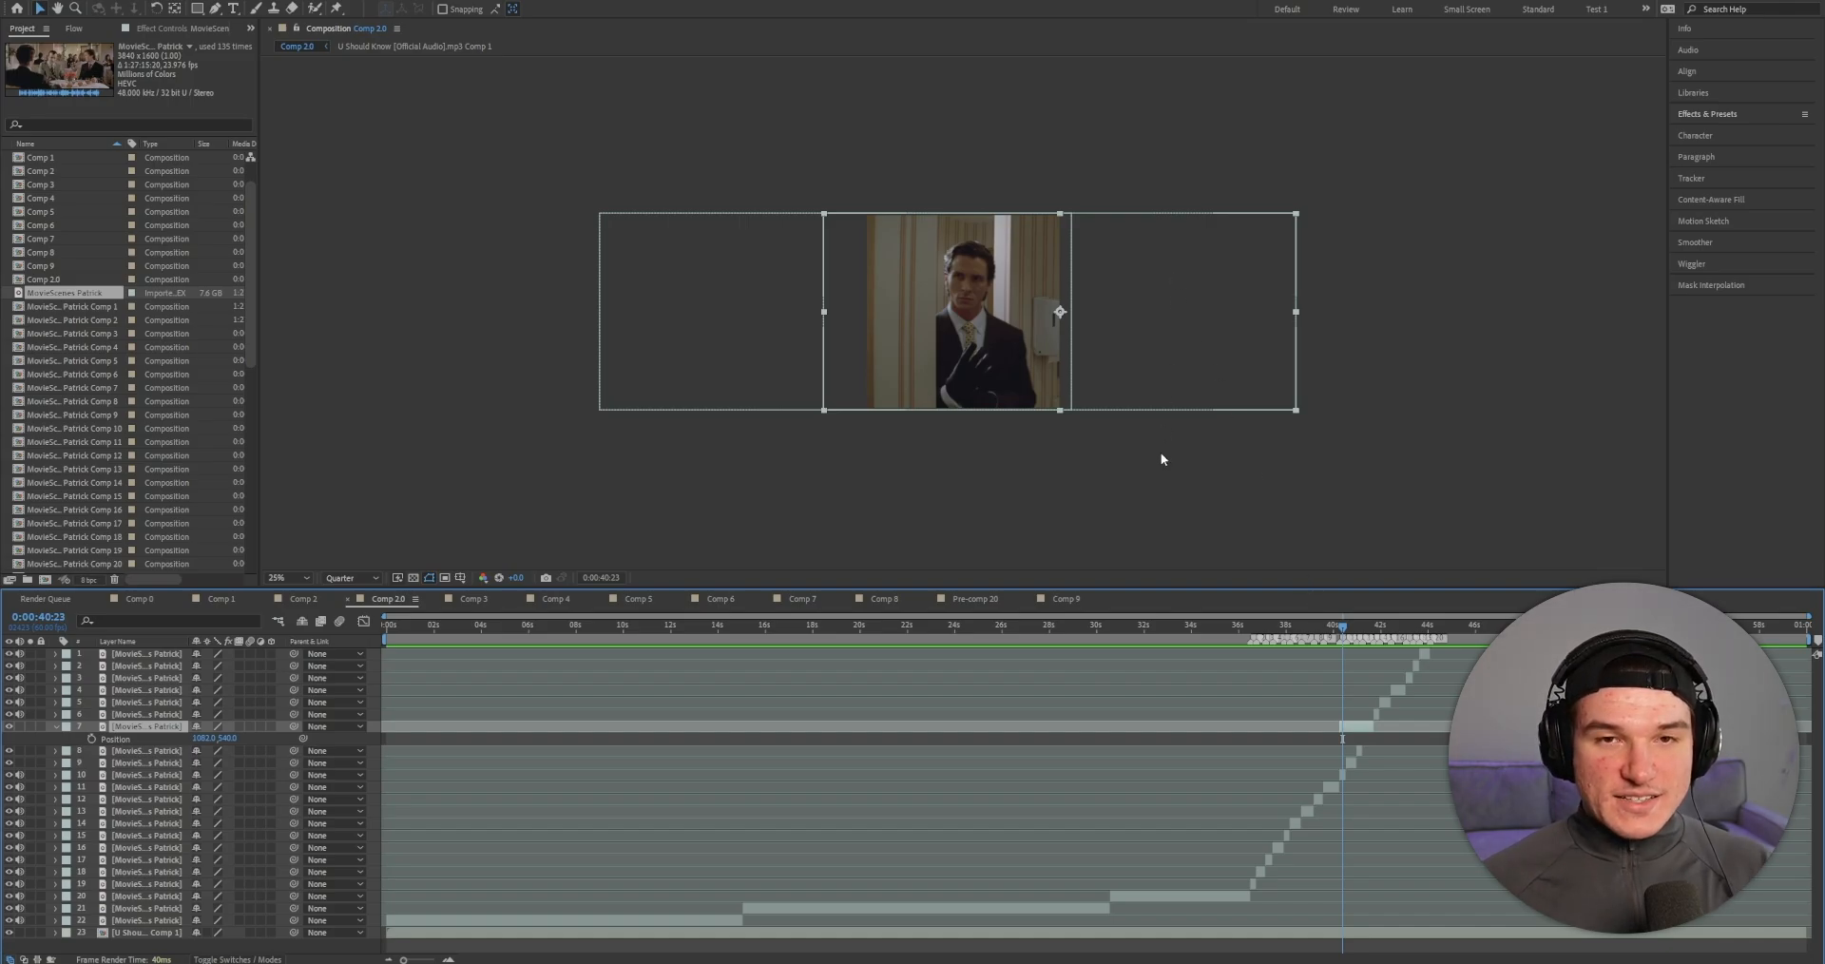
{"action": "left_click_drag", "start_coordinate": [1345, 627], "coordinate": [1366, 627]}
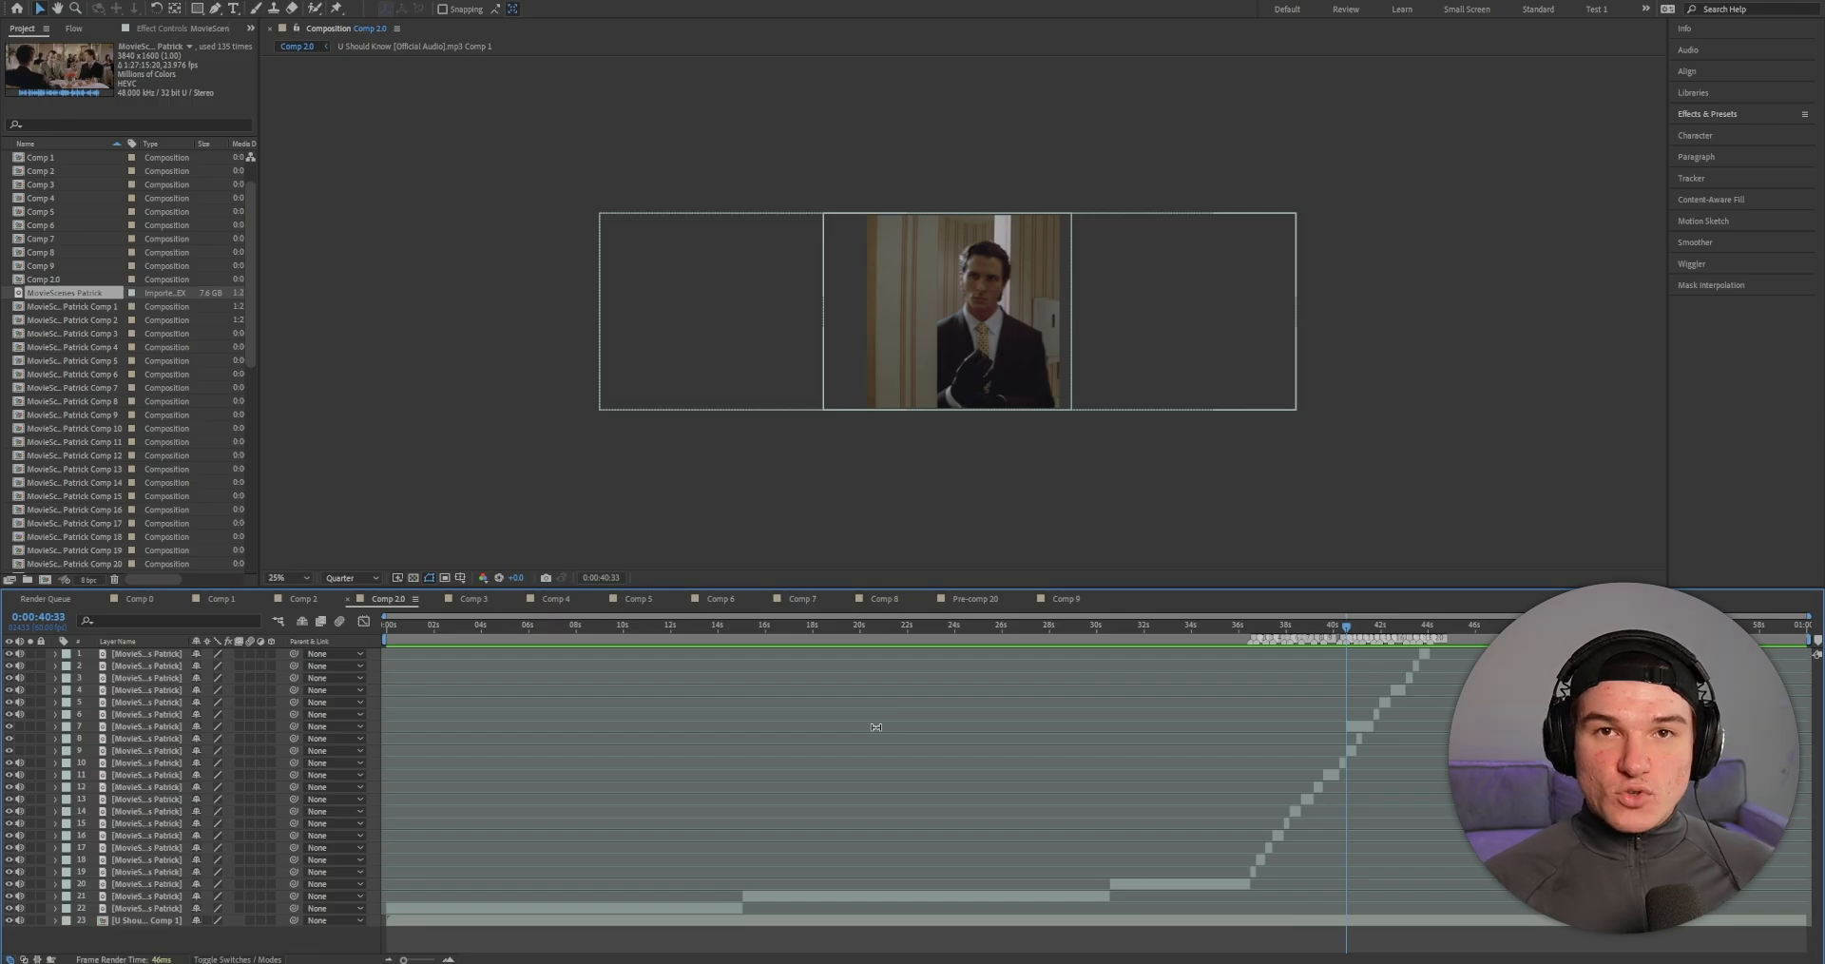
Step: Open the bathroom shot on layer 7 in the layer viewer and start Stabilize Motion on it with the Tracker
{"action": "double_click", "coordinate": [1354, 727]}
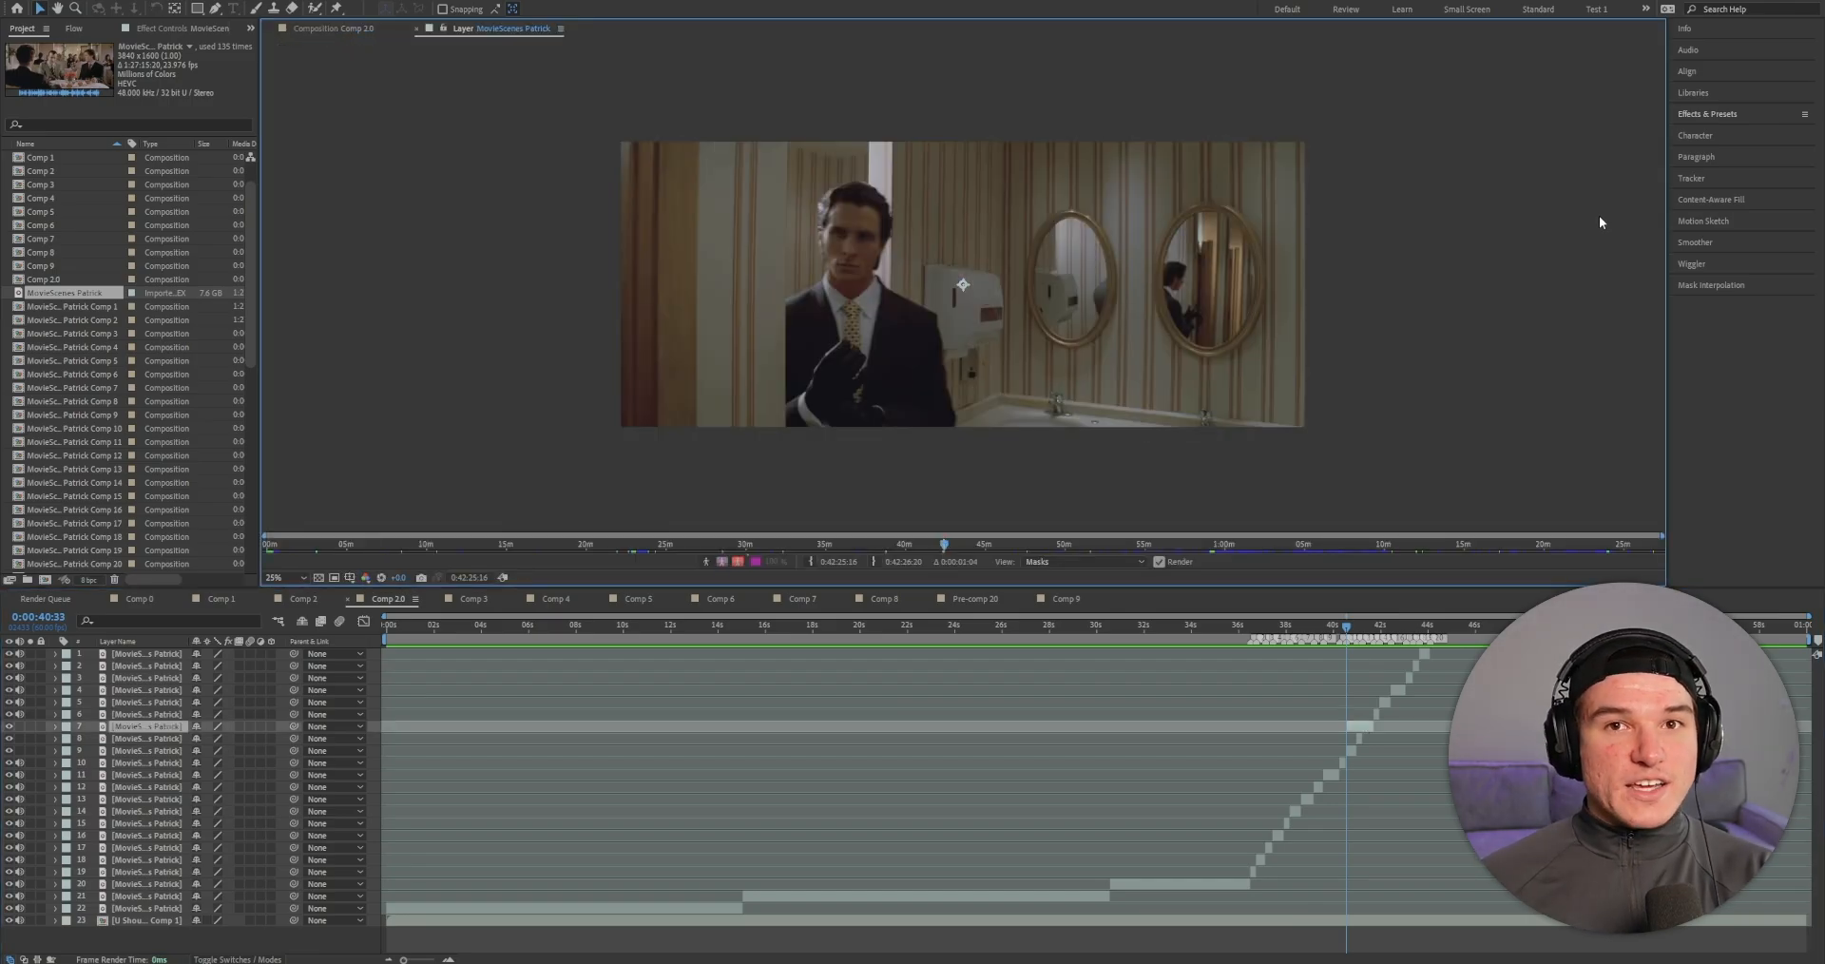
{"action": "left_click", "coordinate": [1696, 184]}
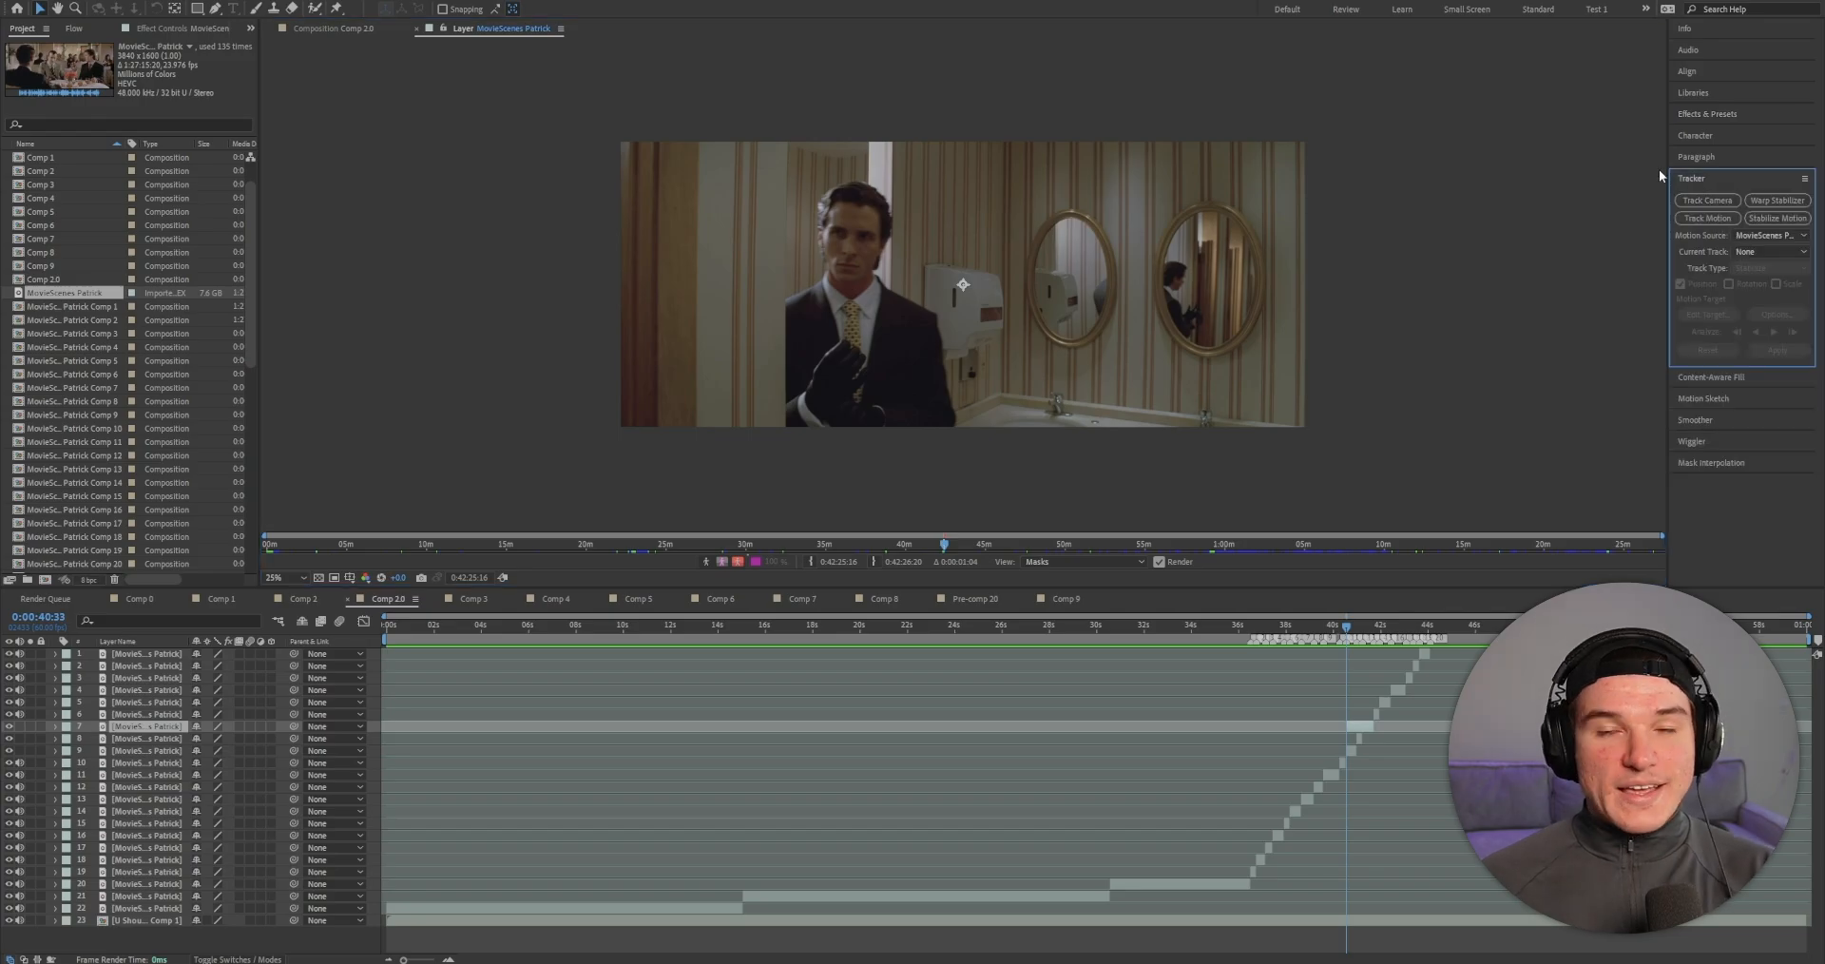
{"action": "left_click", "coordinate": [272, 1]}
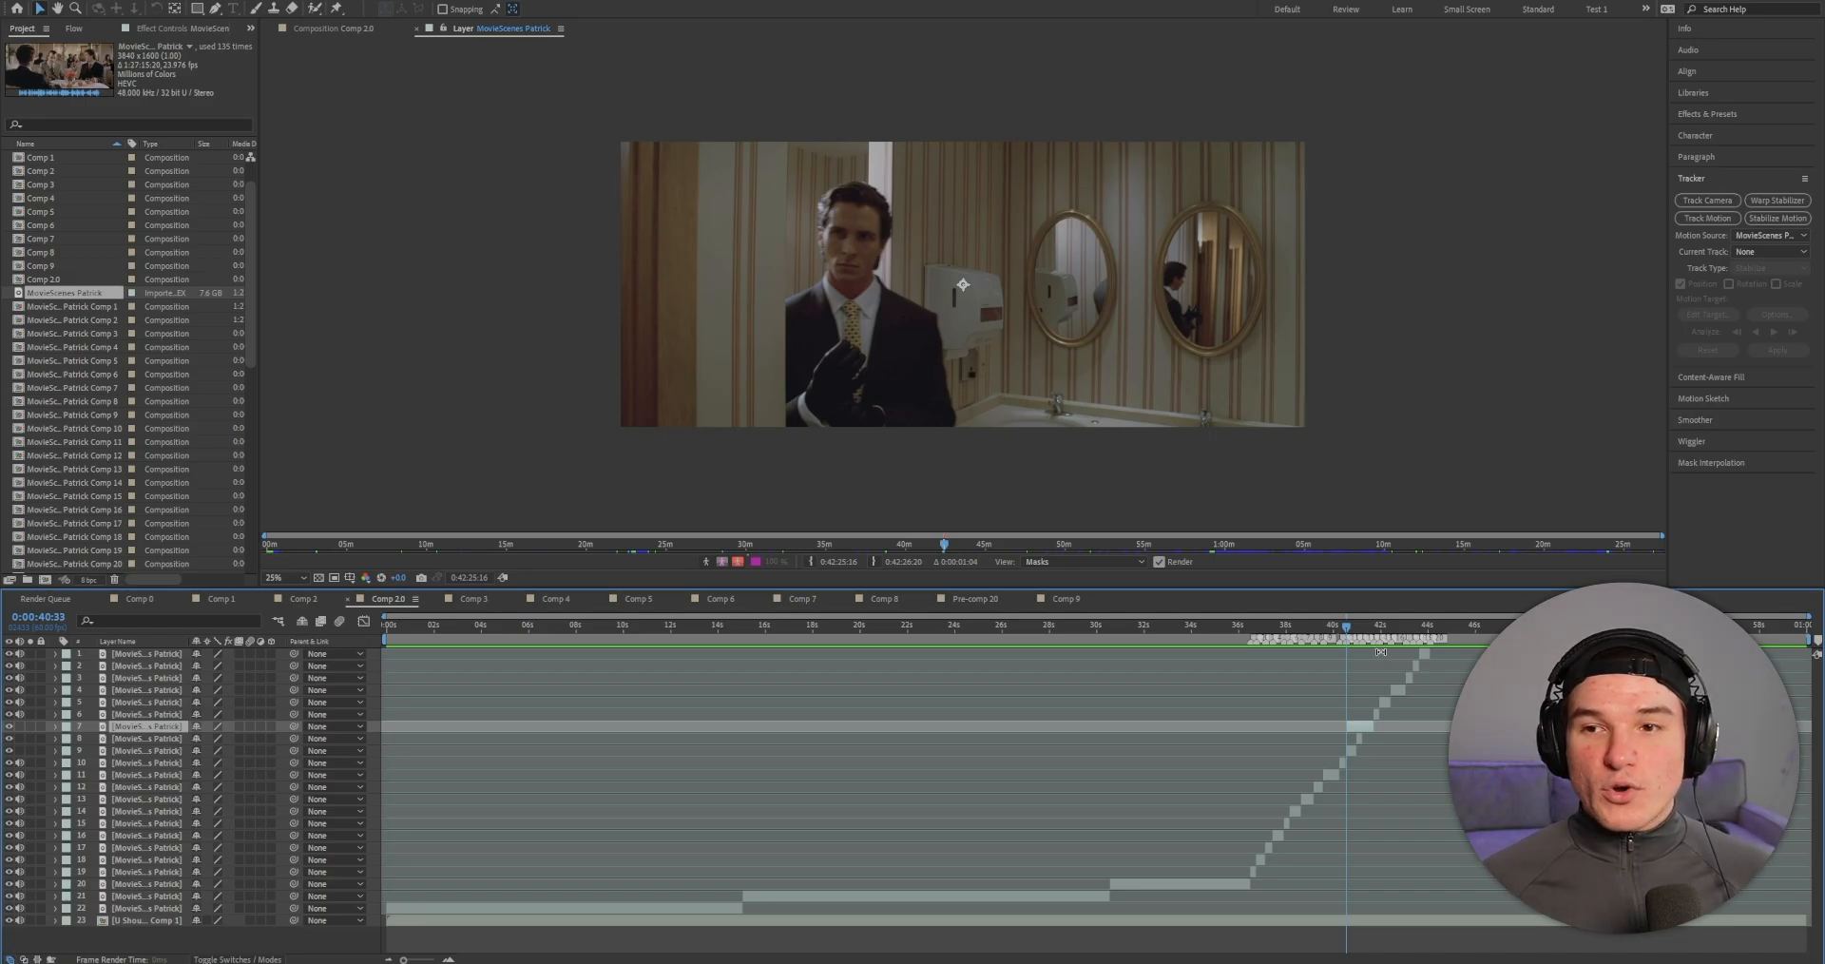
{"action": "left_click", "coordinate": [1748, 220]}
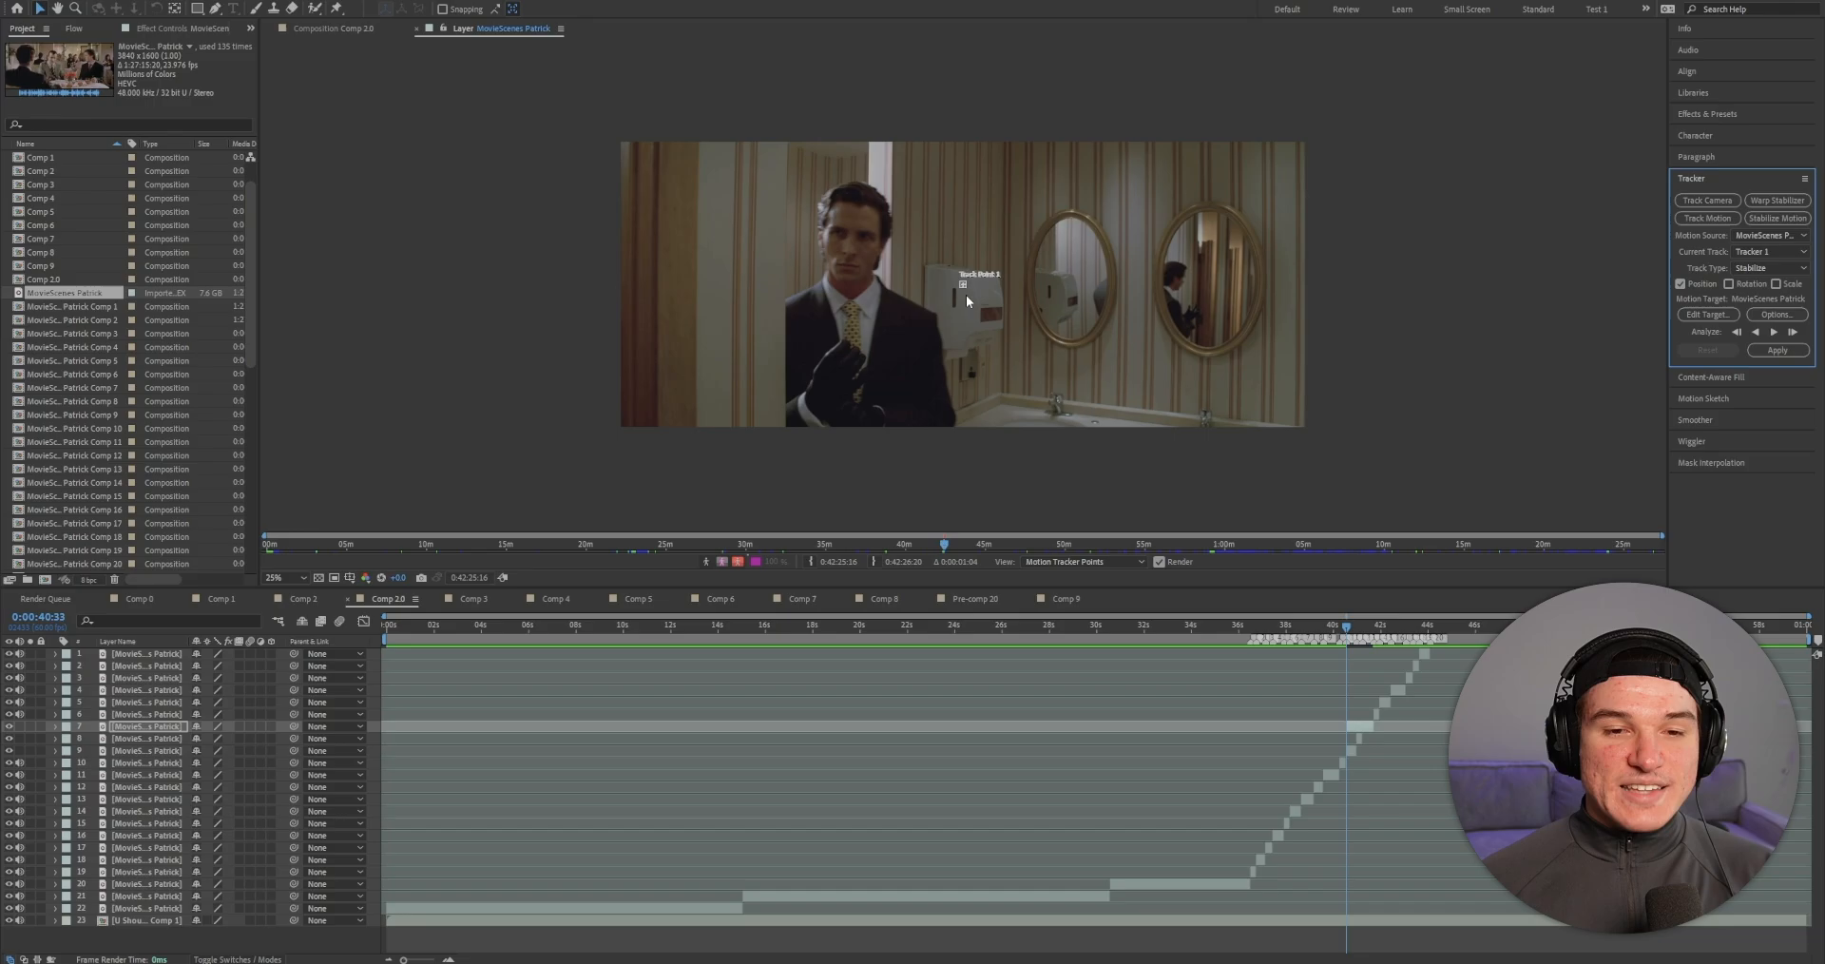
Step: Enlarge the track point, place it over the man's nose, and analyze the motion forward through the shot
{"action": "scroll", "coordinate": [967, 301], "scroll_direction": "up", "scroll_amount": 4}
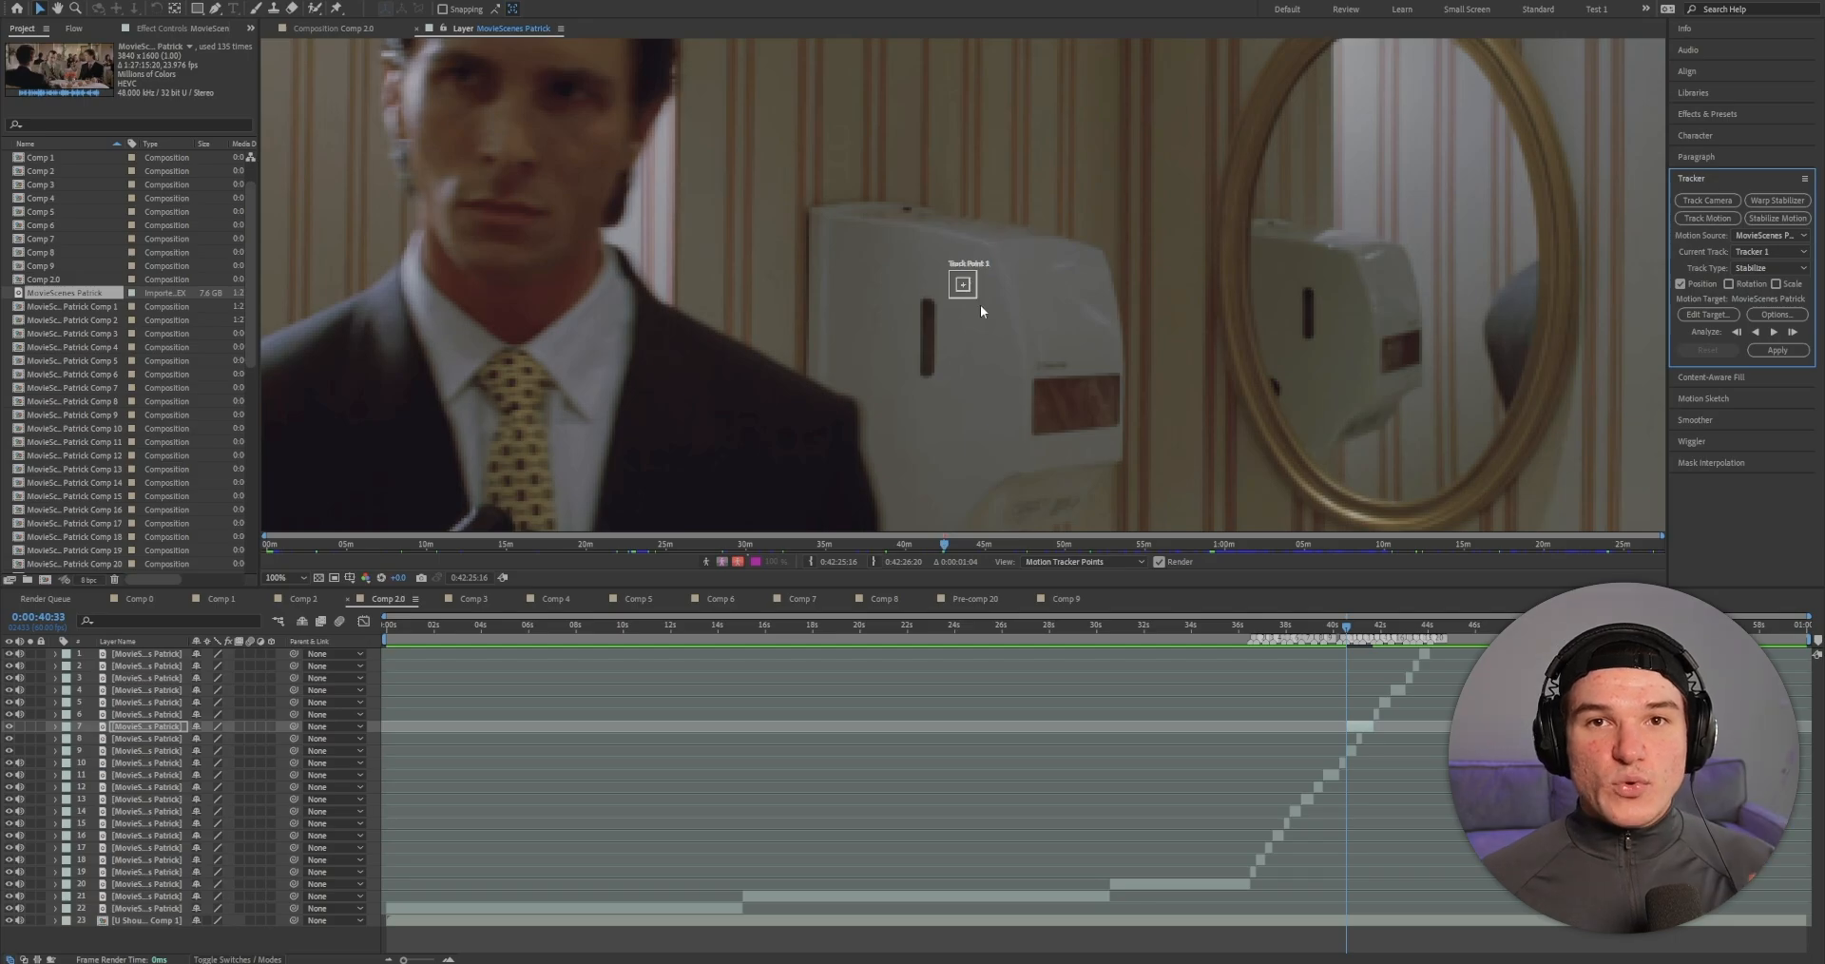
{"action": "left_click", "coordinate": [980, 302]}
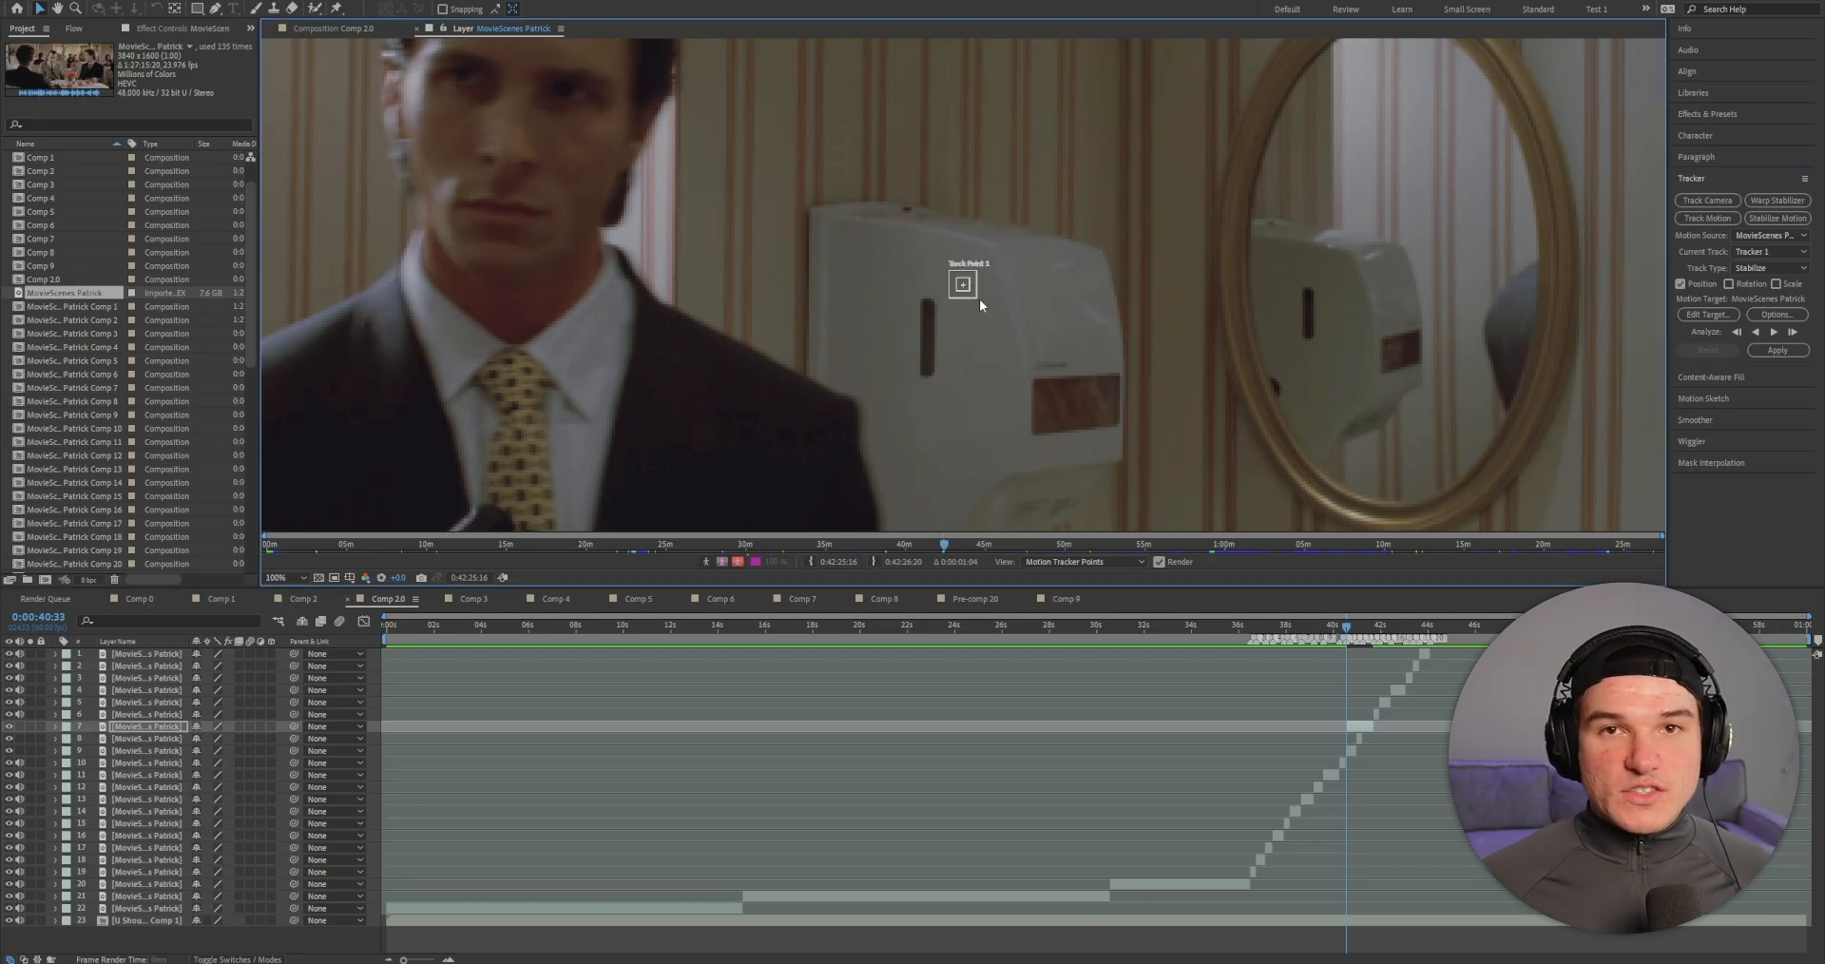
{"action": "left_click_drag", "start_coordinate": [977, 296], "coordinate": [1049, 361]}
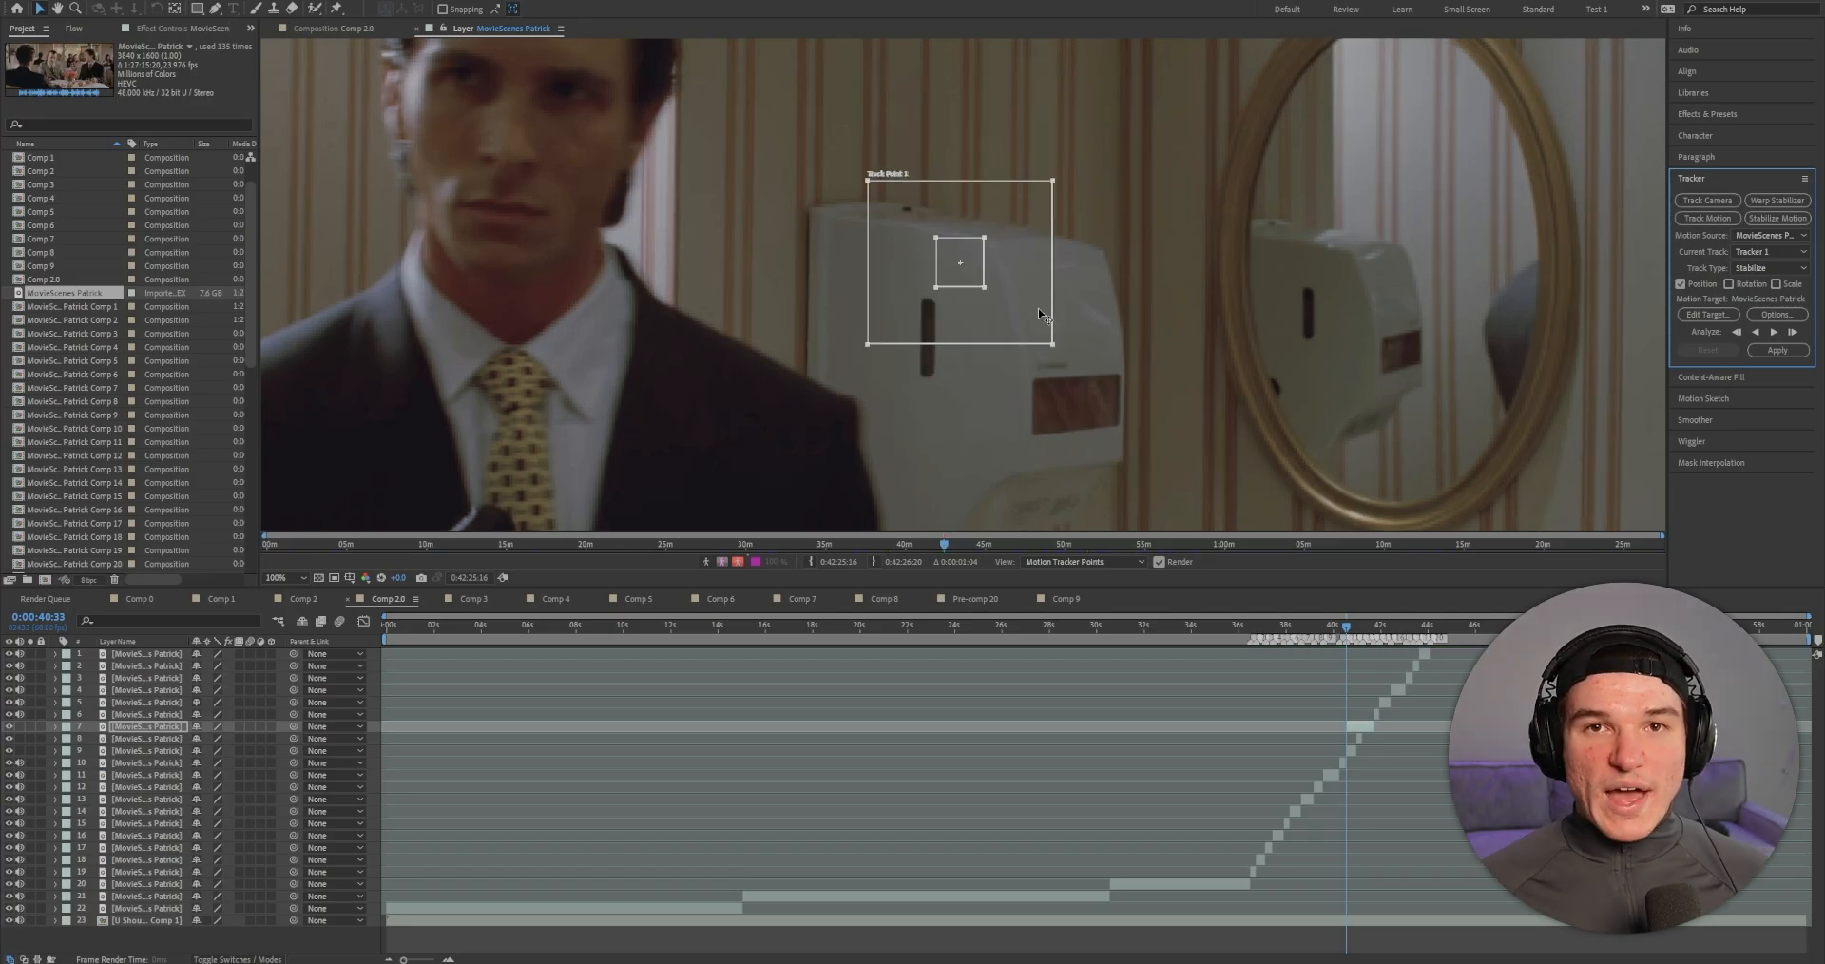
{"action": "left_click_drag", "start_coordinate": [1030, 304], "coordinate": [601, 202]}
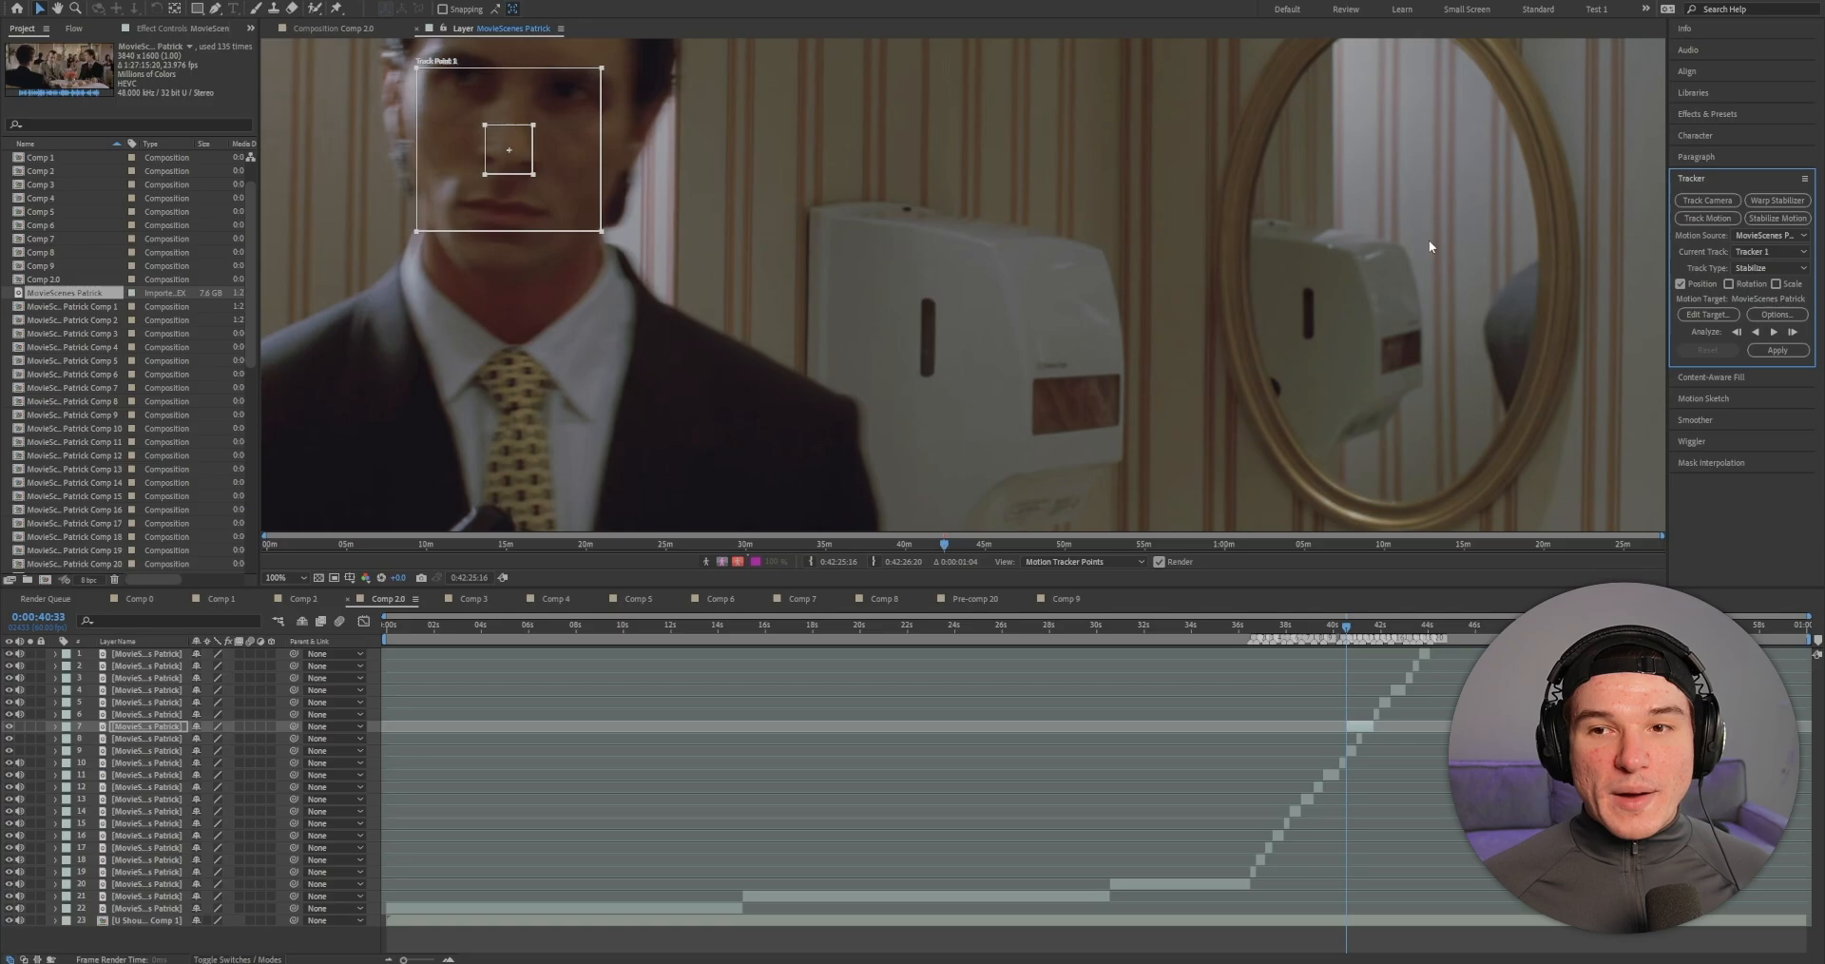
{"action": "left_click", "coordinate": [1775, 332]}
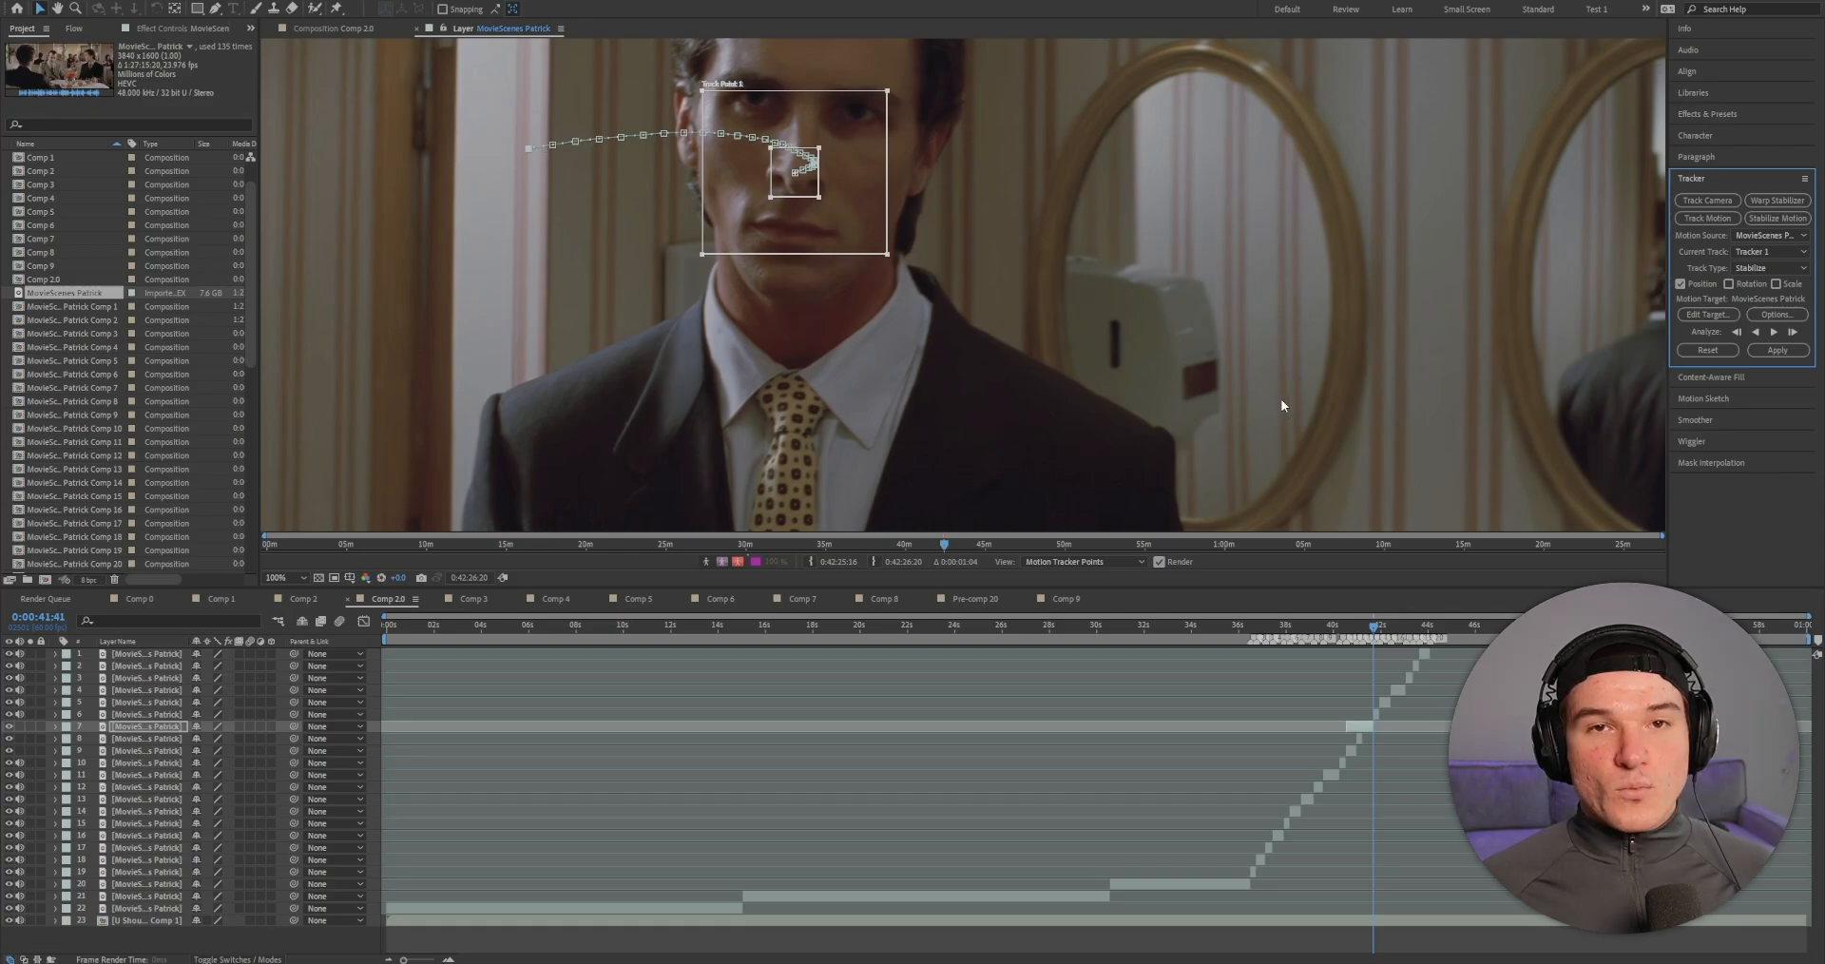
Step: Move the stray track point back onto the man's nose at 0:00:40:56 and apply the stabilization
{"action": "left_click_drag", "start_coordinate": [1385, 622], "coordinate": [1355, 626]}
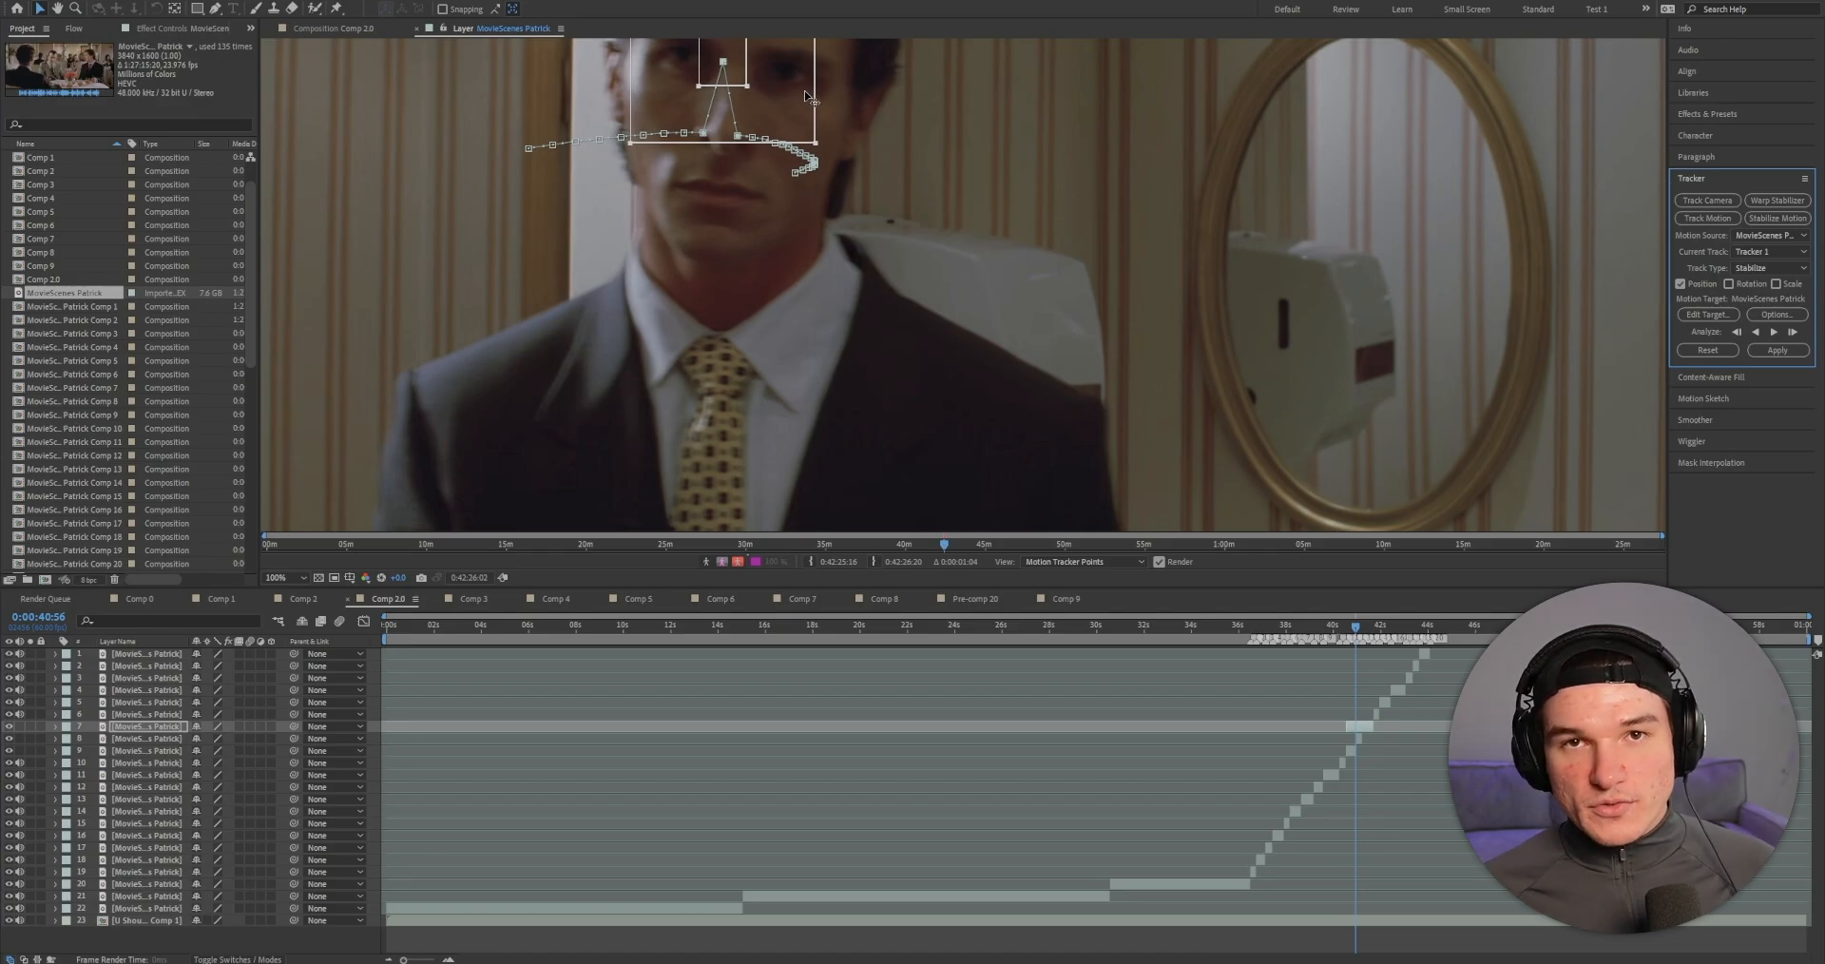
{"action": "left_click", "coordinate": [725, 71]}
{"action": "left_click_drag", "start_coordinate": [725, 65], "coordinate": [721, 134]}
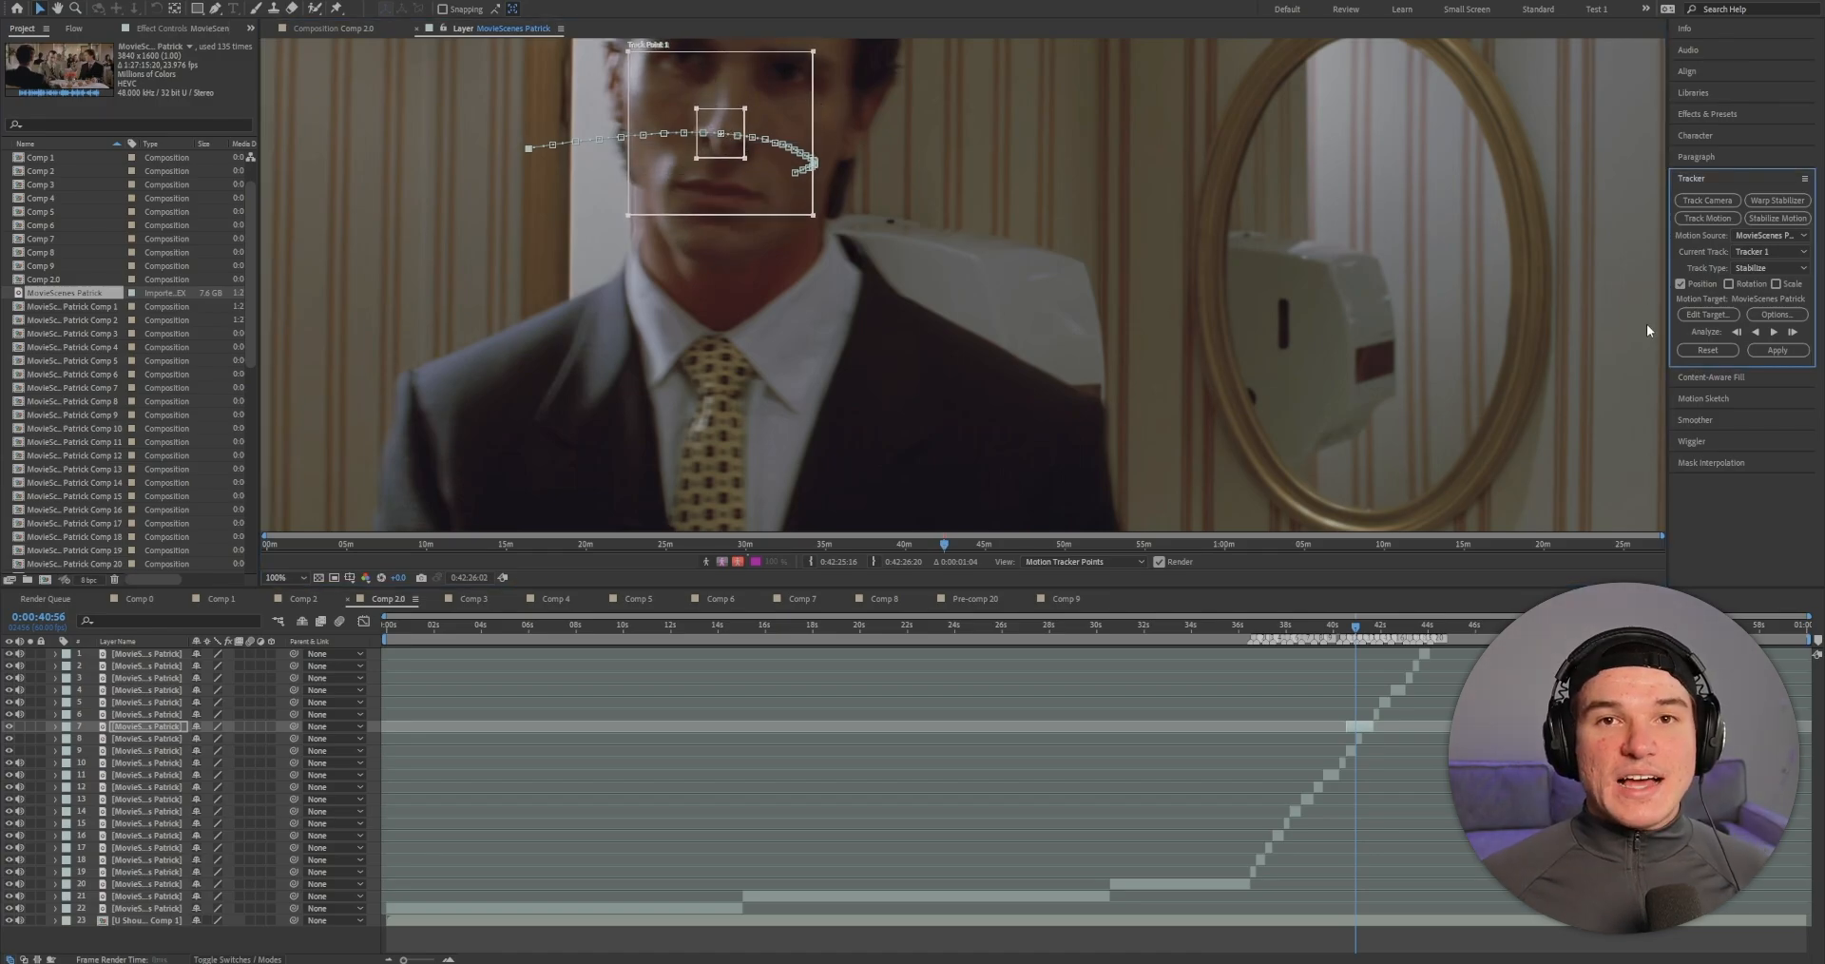
{"action": "left_click", "coordinate": [1773, 352]}
{"action": "left_click", "coordinate": [945, 256]}
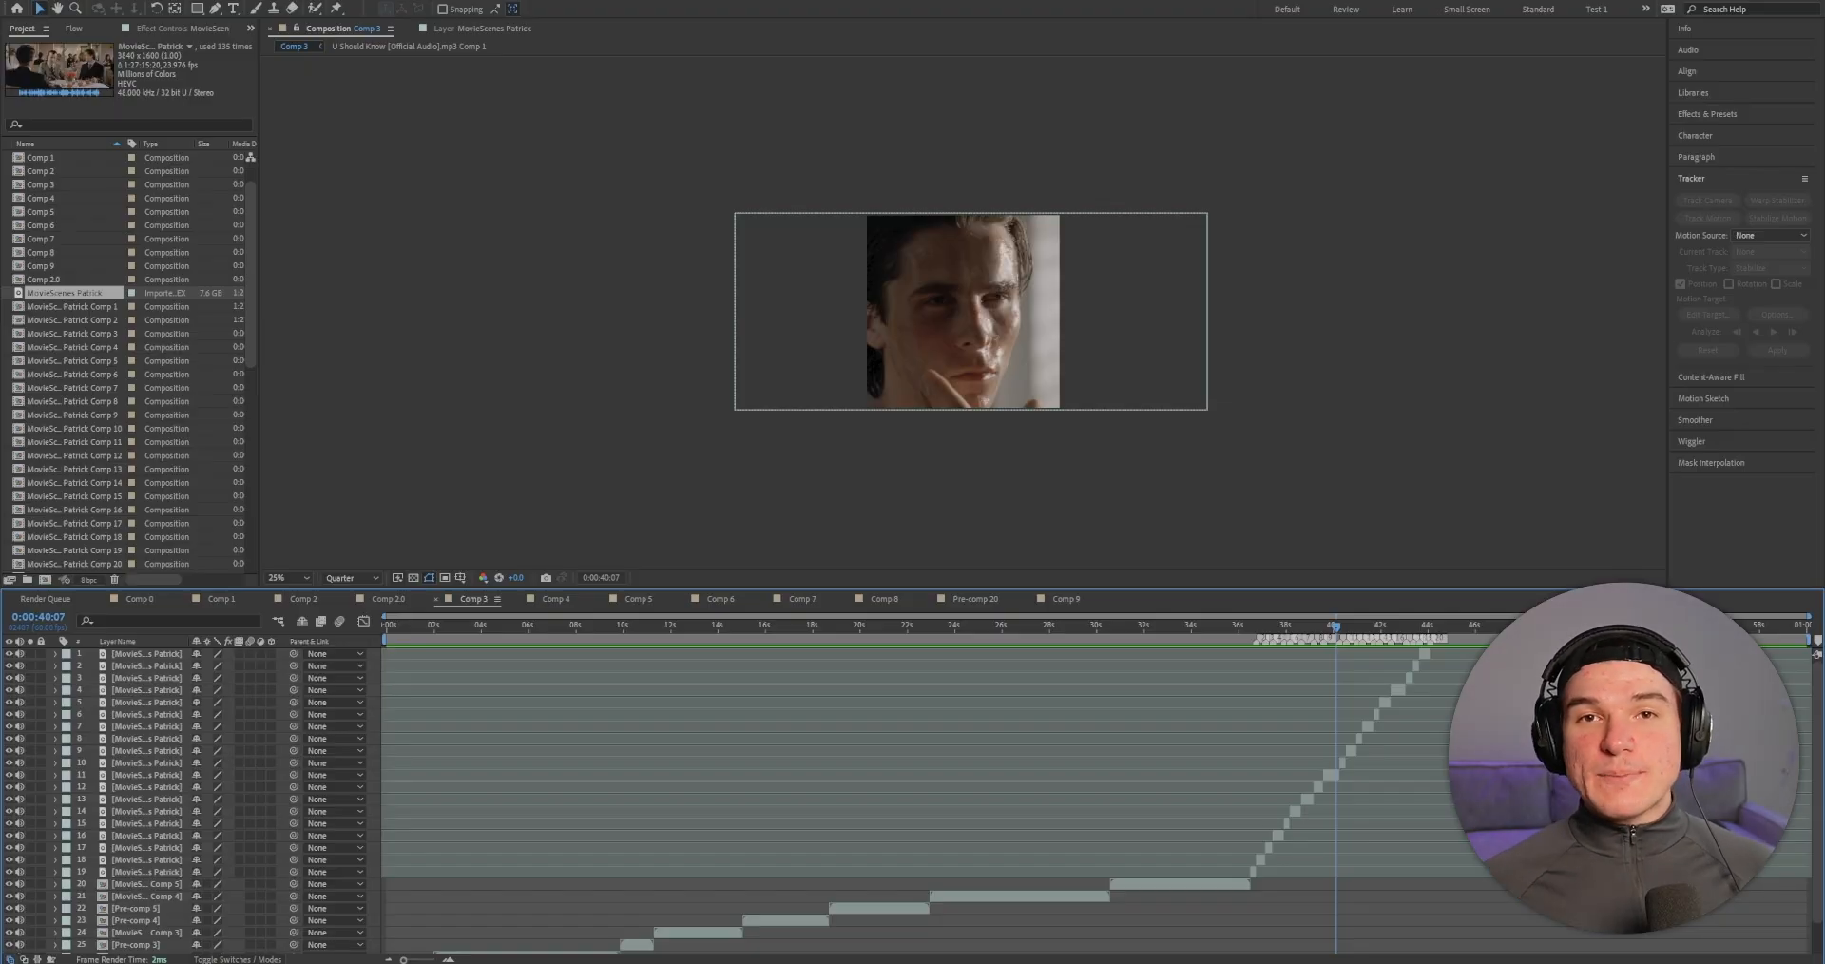
{"action": "left_click", "coordinate": [1423, 657]}
{"action": "scroll", "coordinate": [1420, 656], "scroll_direction": "down", "scroll_amount": 2}
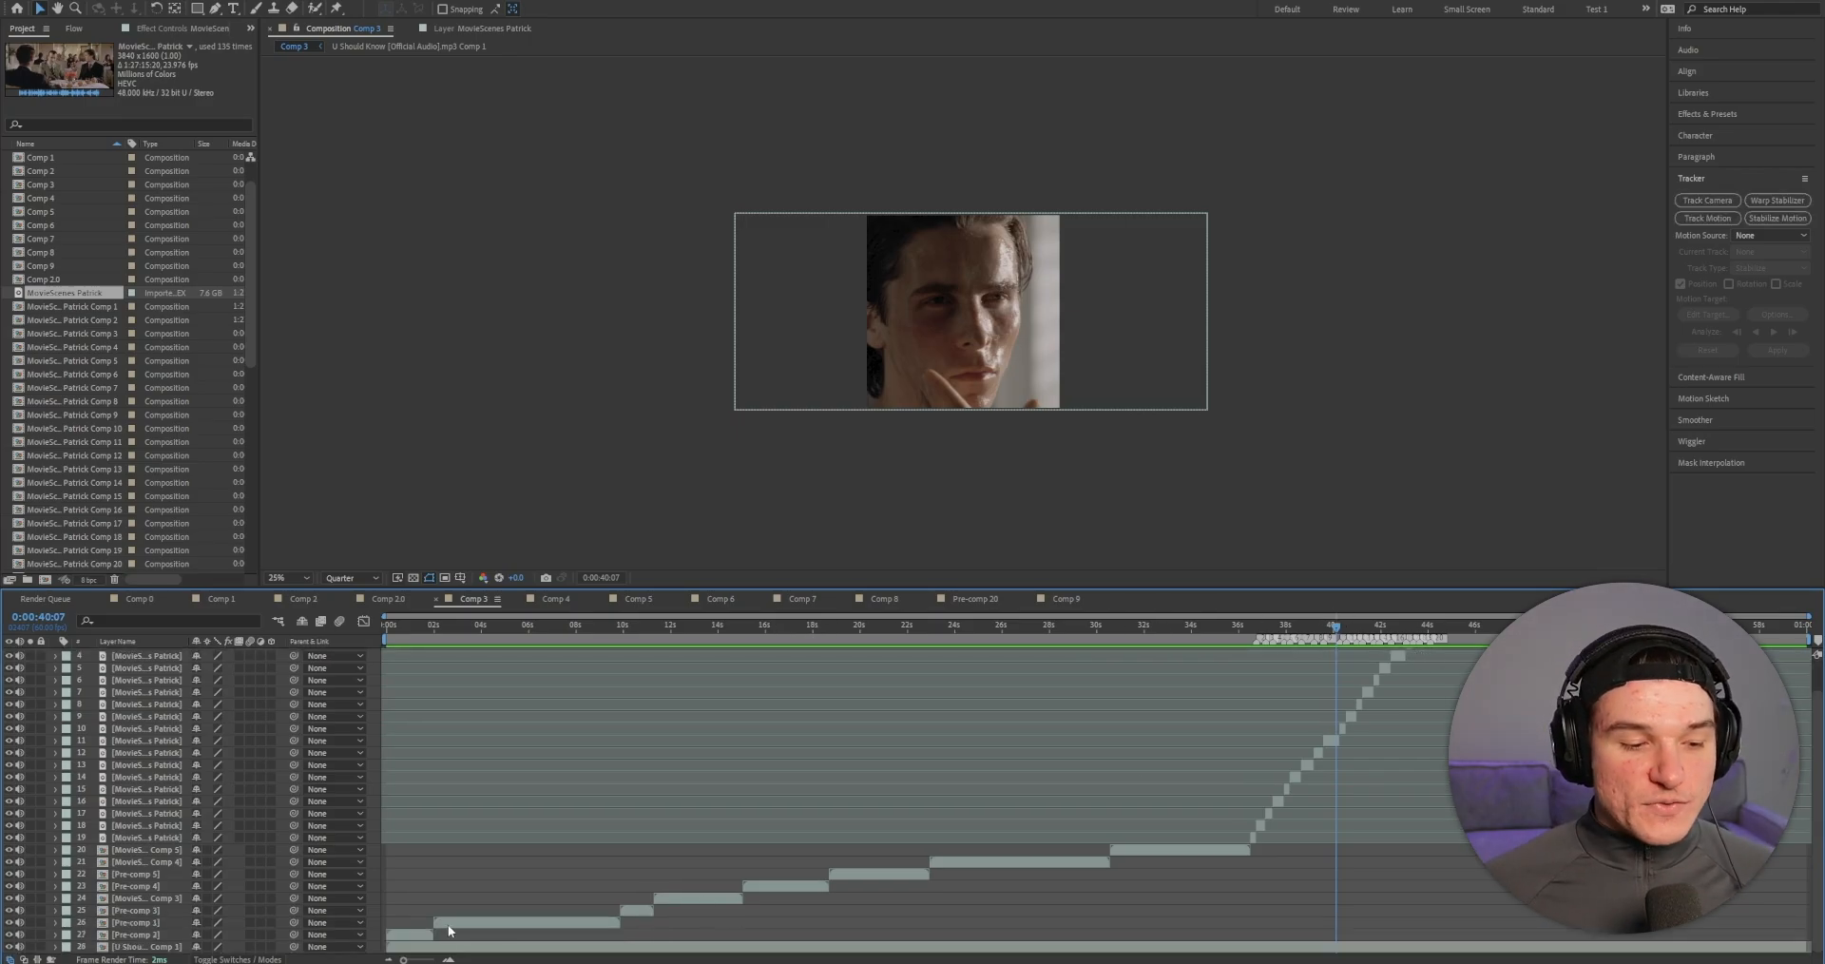
Step: Enable motion blur and frame blending on all layers in Comp 3
{"action": "key", "text": "ctrl+a"}
{"action": "scroll", "coordinate": [249, 652], "scroll_direction": "up", "scroll_amount": 2}
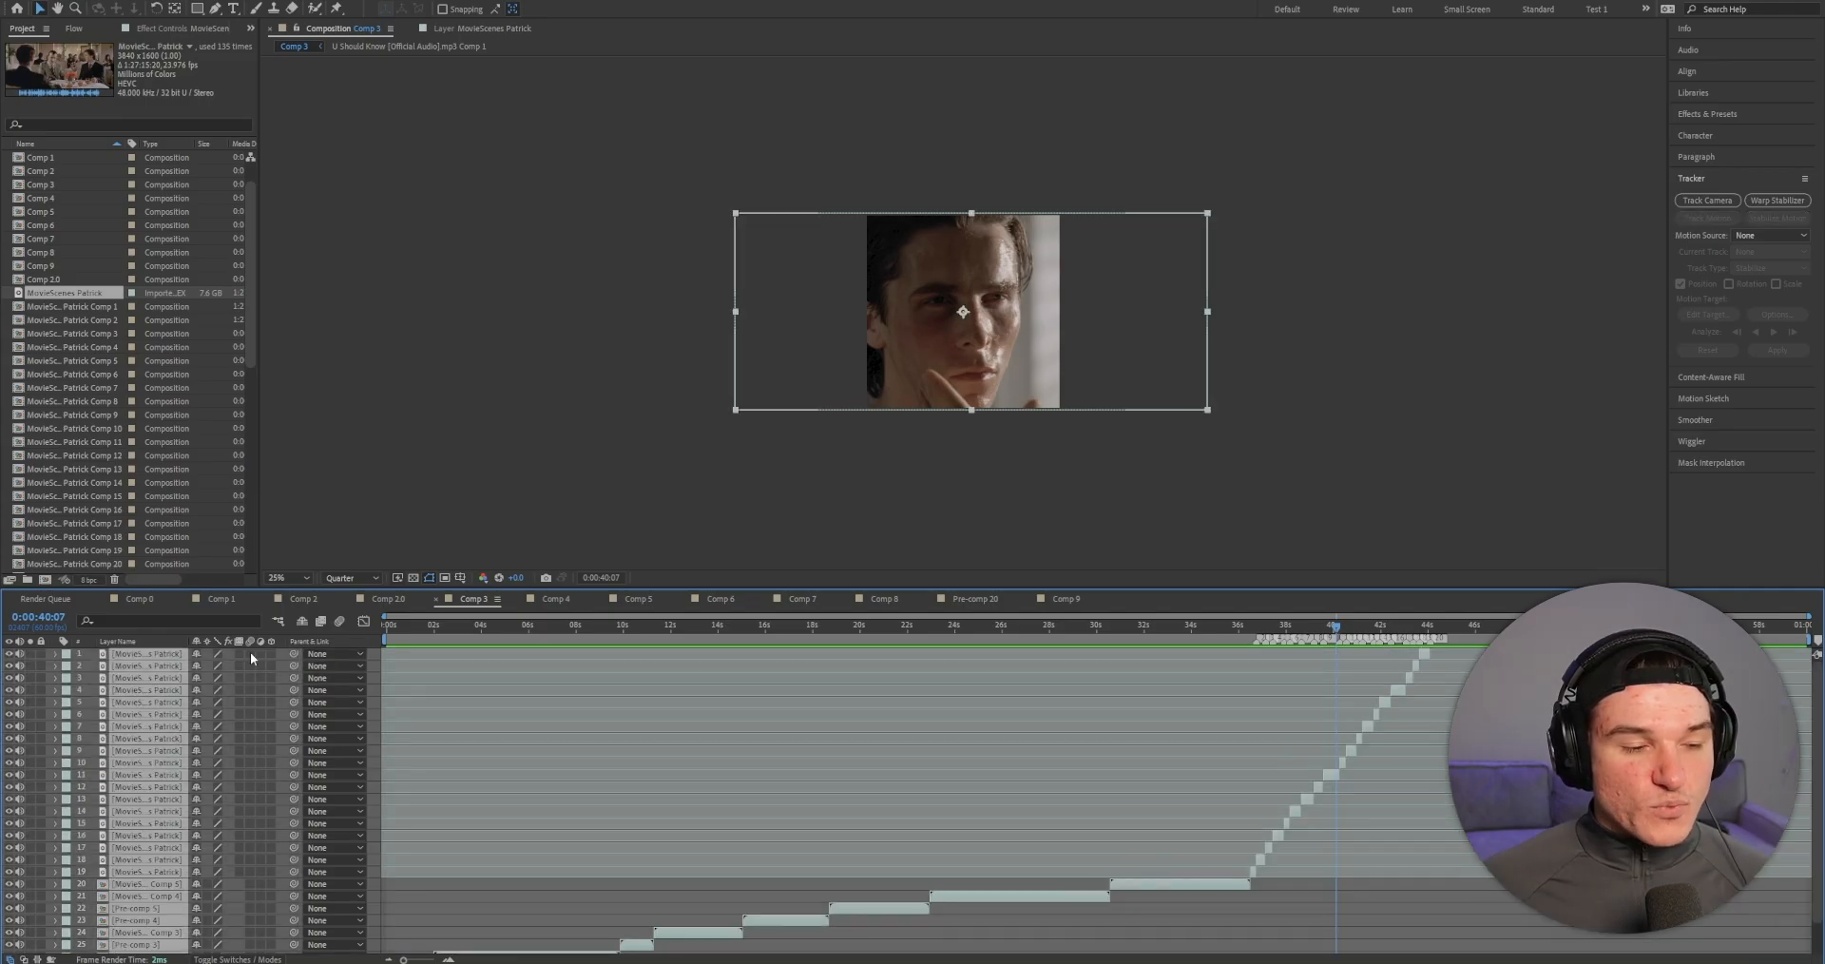
{"action": "left_click", "coordinate": [249, 652]}
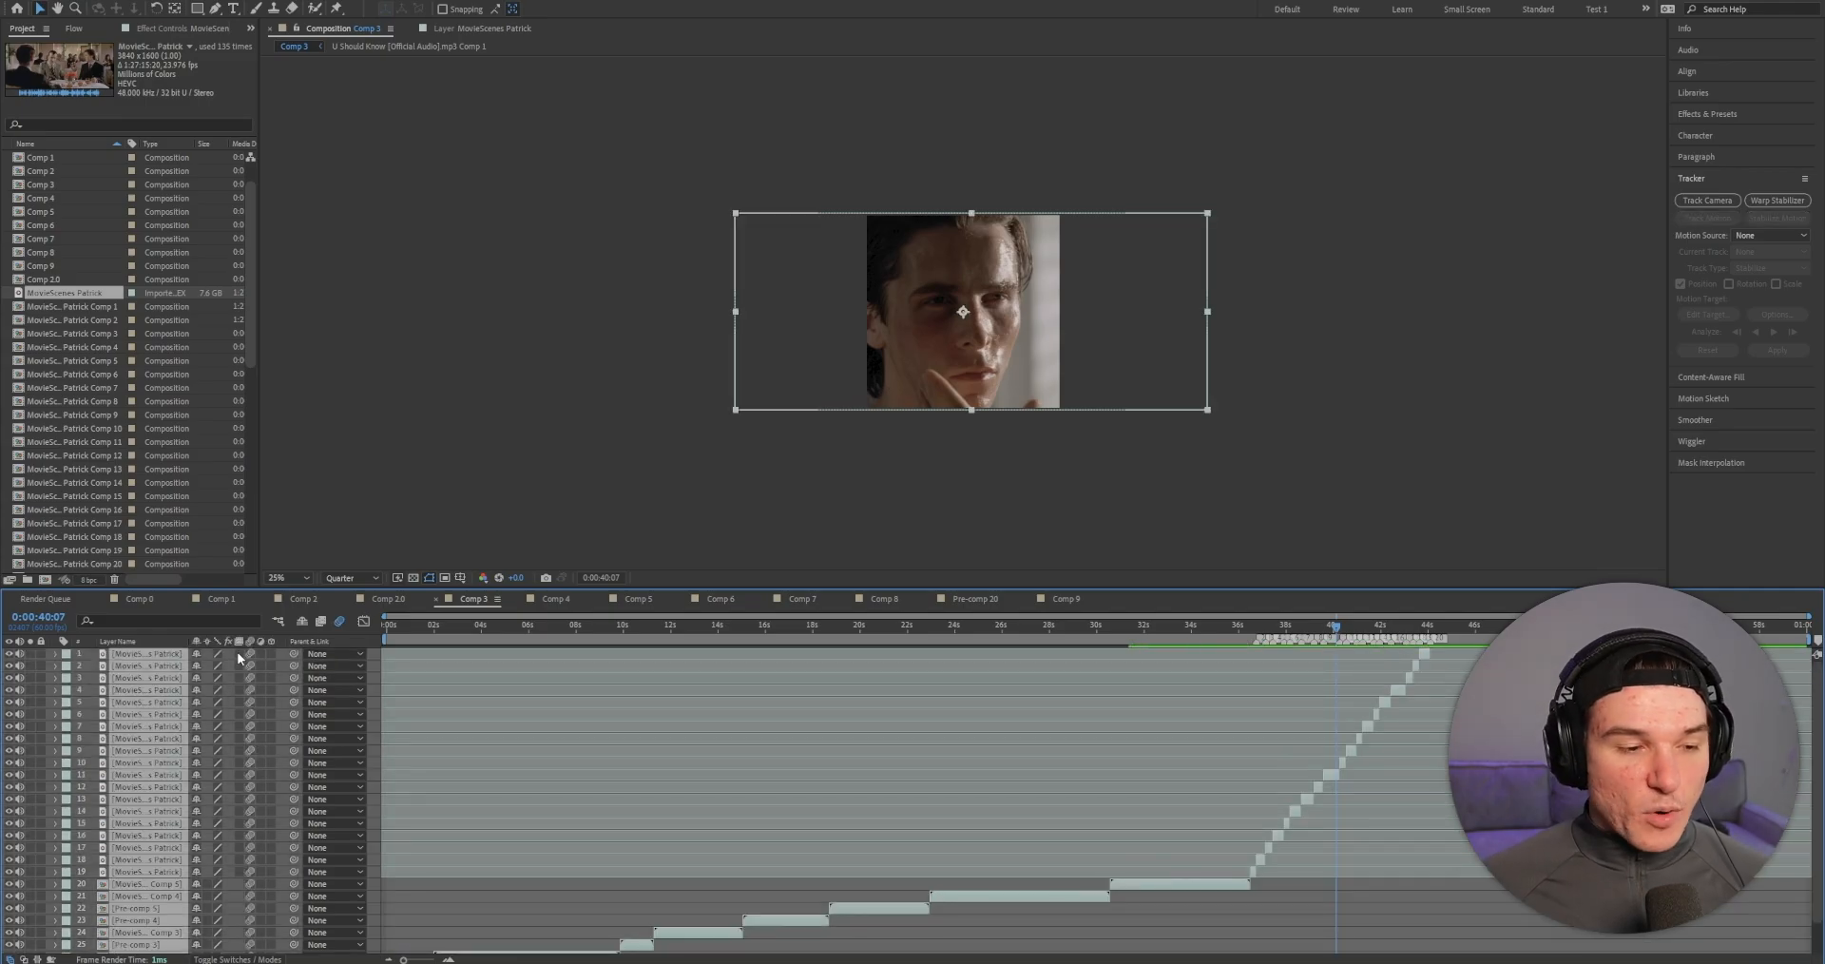
{"action": "left_click", "coordinate": [237, 652]}
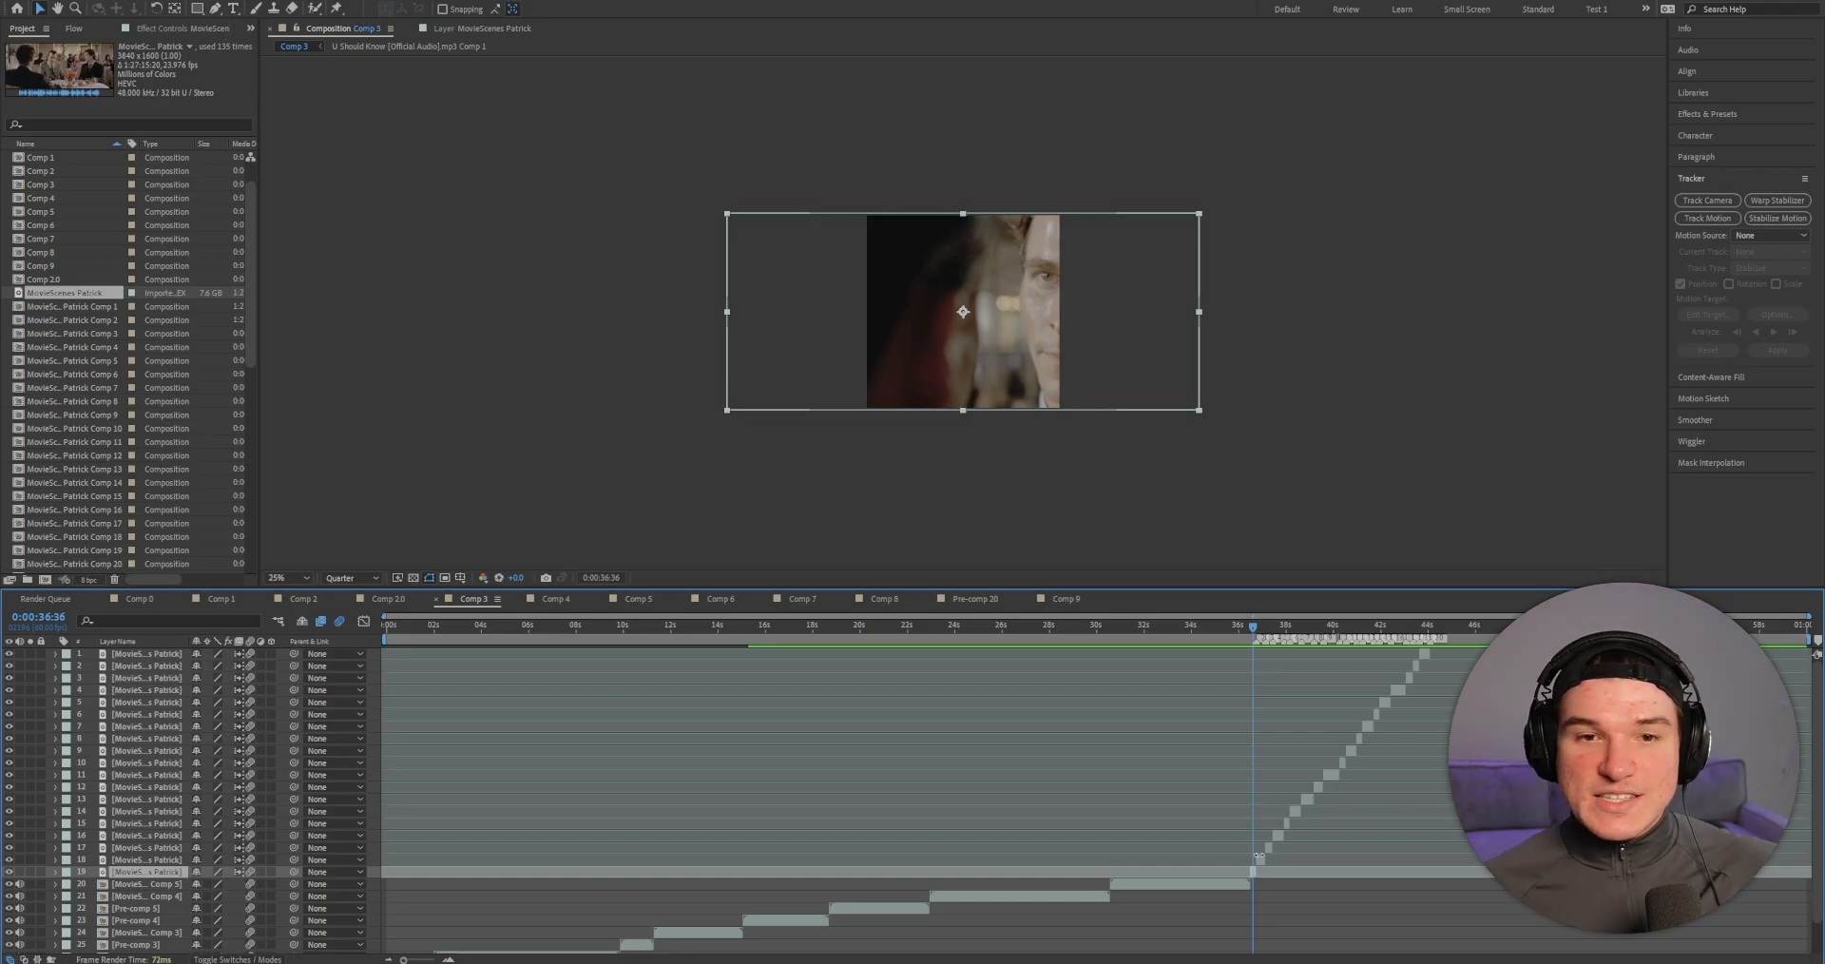
Step: Shift the layer 19 clip left by lowering its horizontal Position so the half-hidden face is centered in the square frame
{"action": "key", "text": "equal"}
{"action": "key", "text": "equal"}
{"action": "key", "text": "equal"}
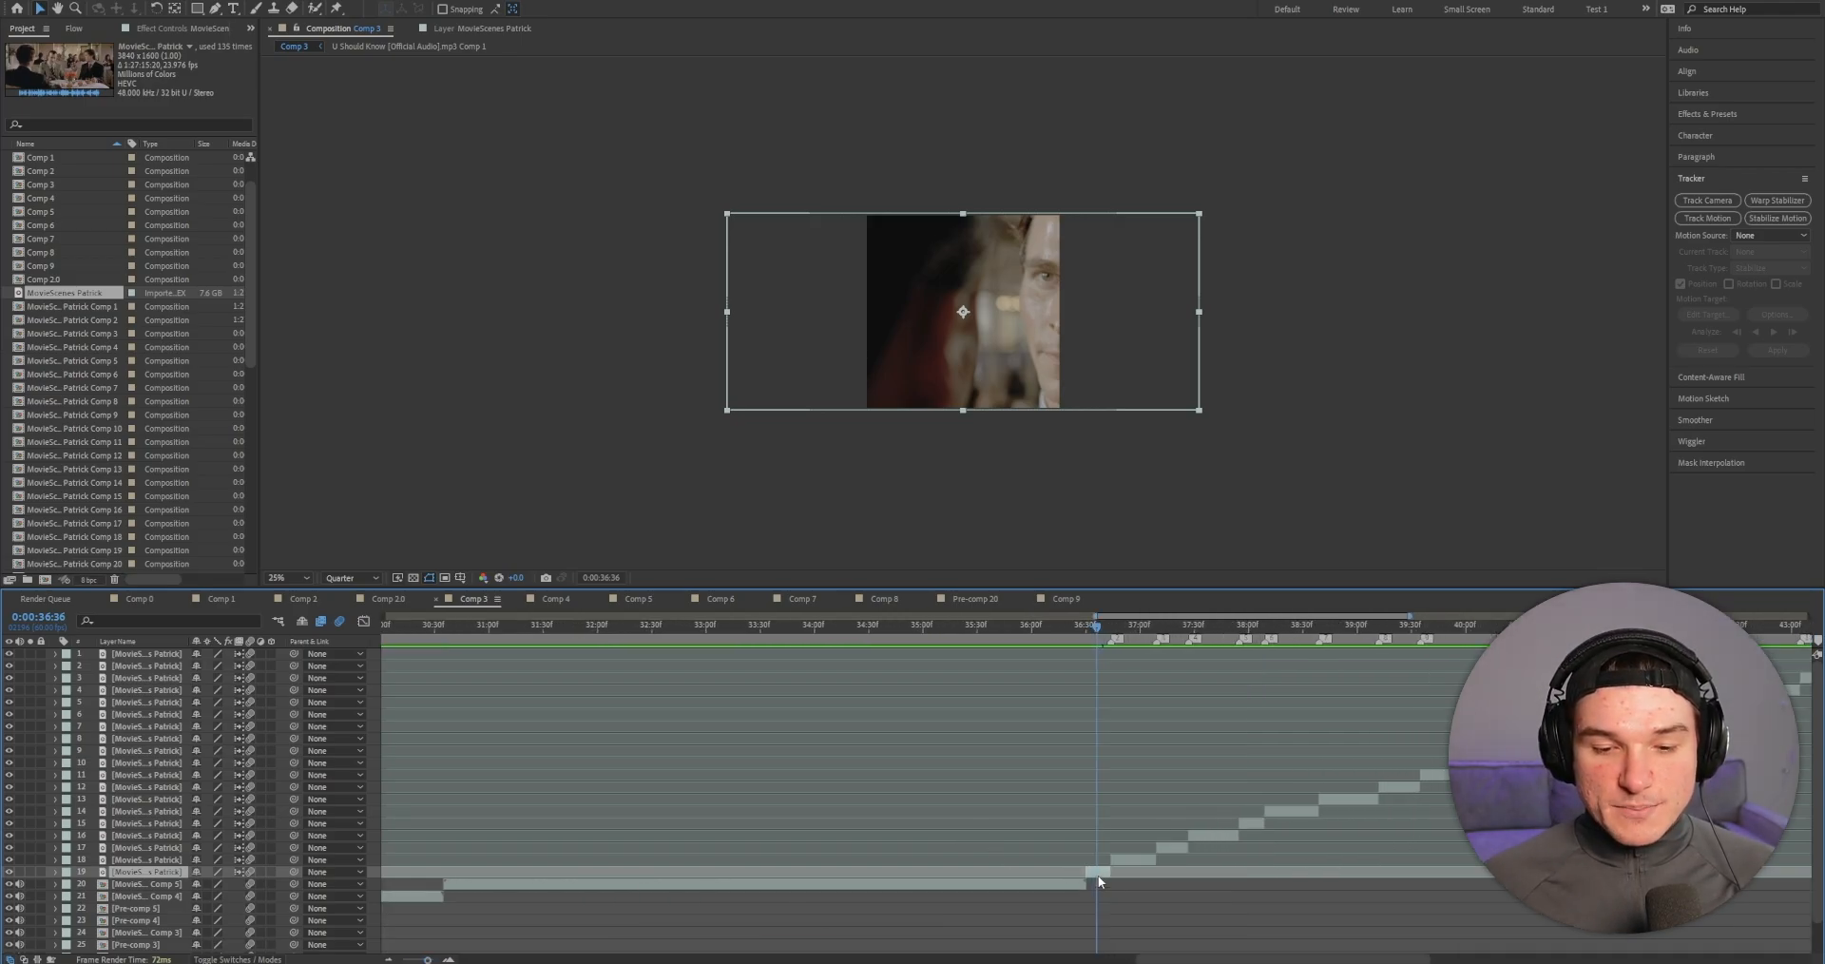
{"action": "key", "text": "p"}
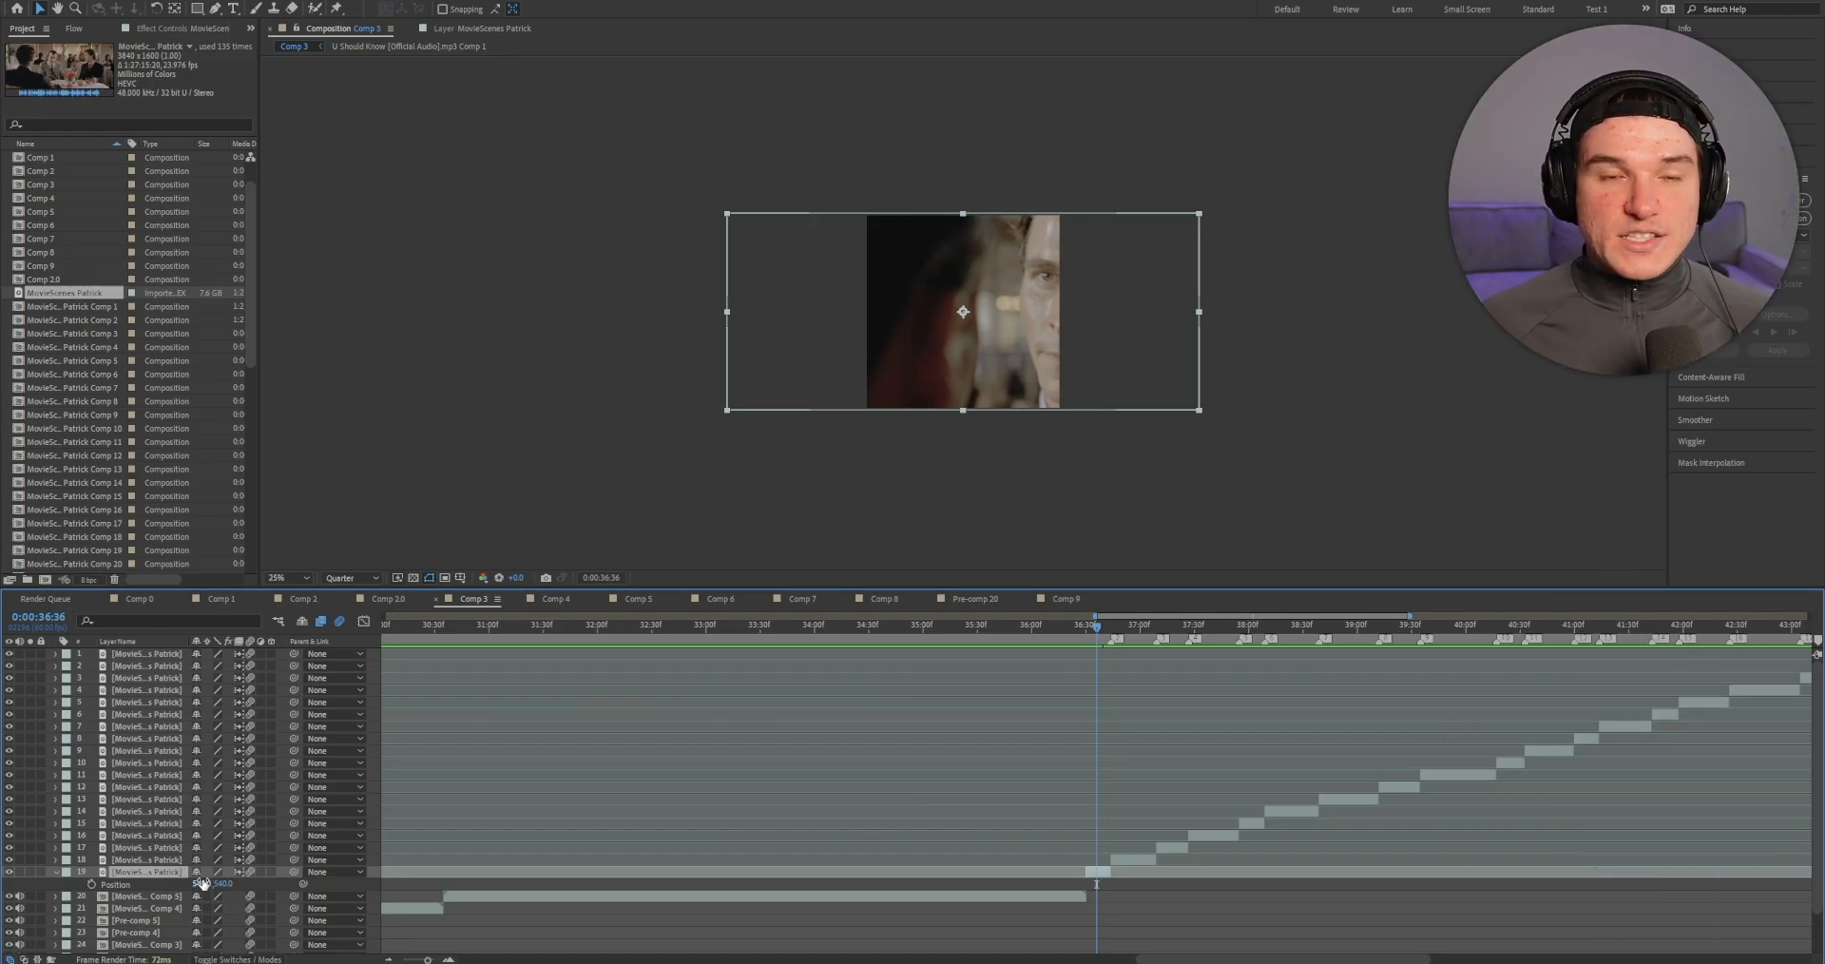
{"action": "left_click_drag", "start_coordinate": [203, 882], "coordinate": [129, 881]}
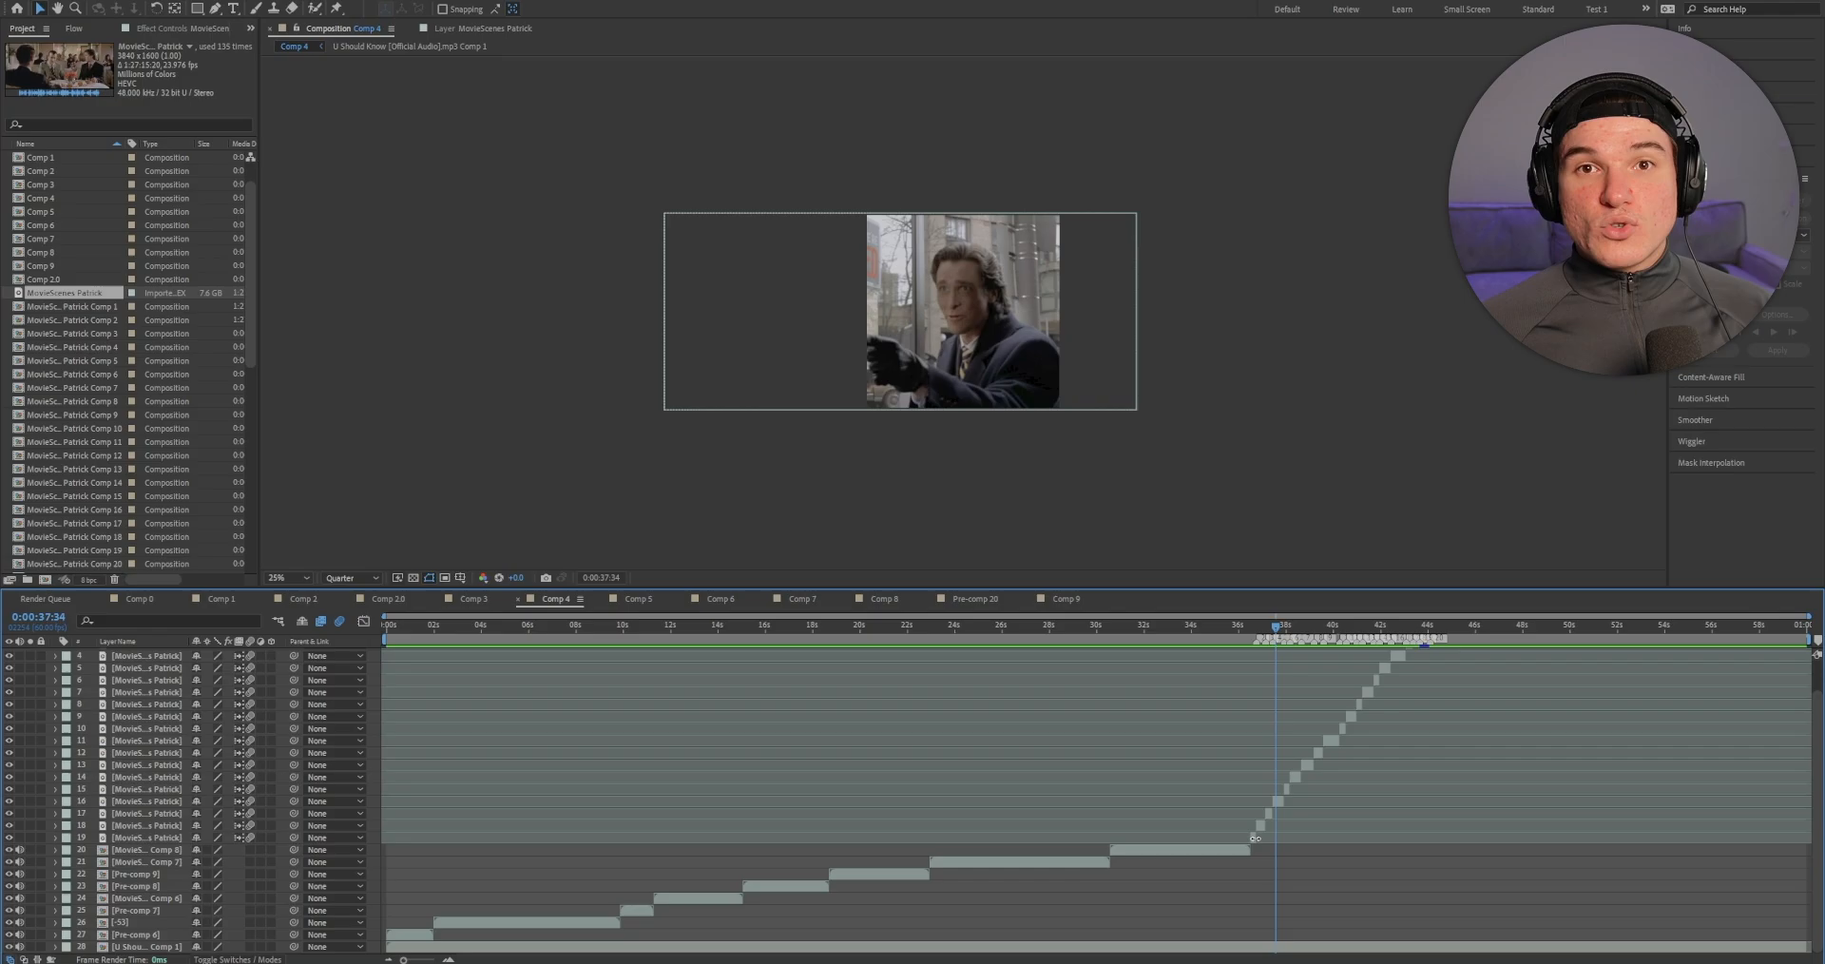
Step: Pre-compose the layer 19 clip in Comp 4, moving all attributes and adjusting the composition duration to the layer's time span
{"action": "left_click", "coordinate": [1254, 837]}
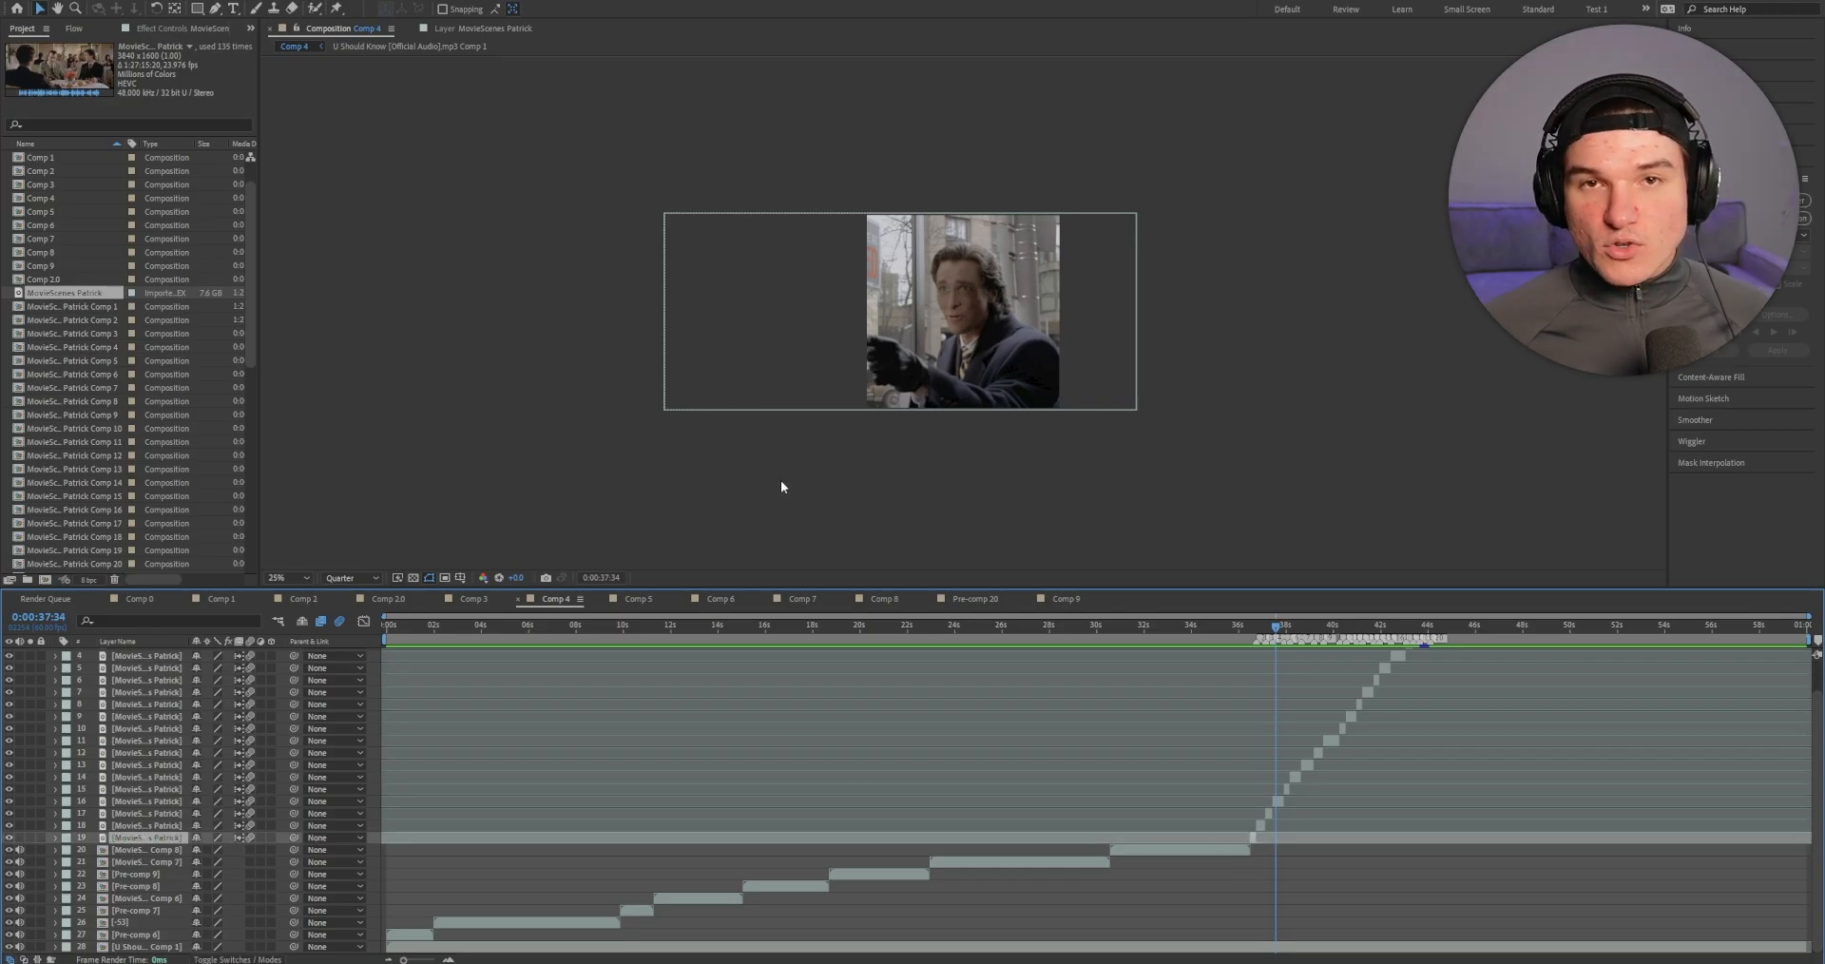
{"action": "key", "text": "ctrl+shift+c"}
{"action": "left_click_drag", "start_coordinate": [675, 207], "coordinate": [855, 233]}
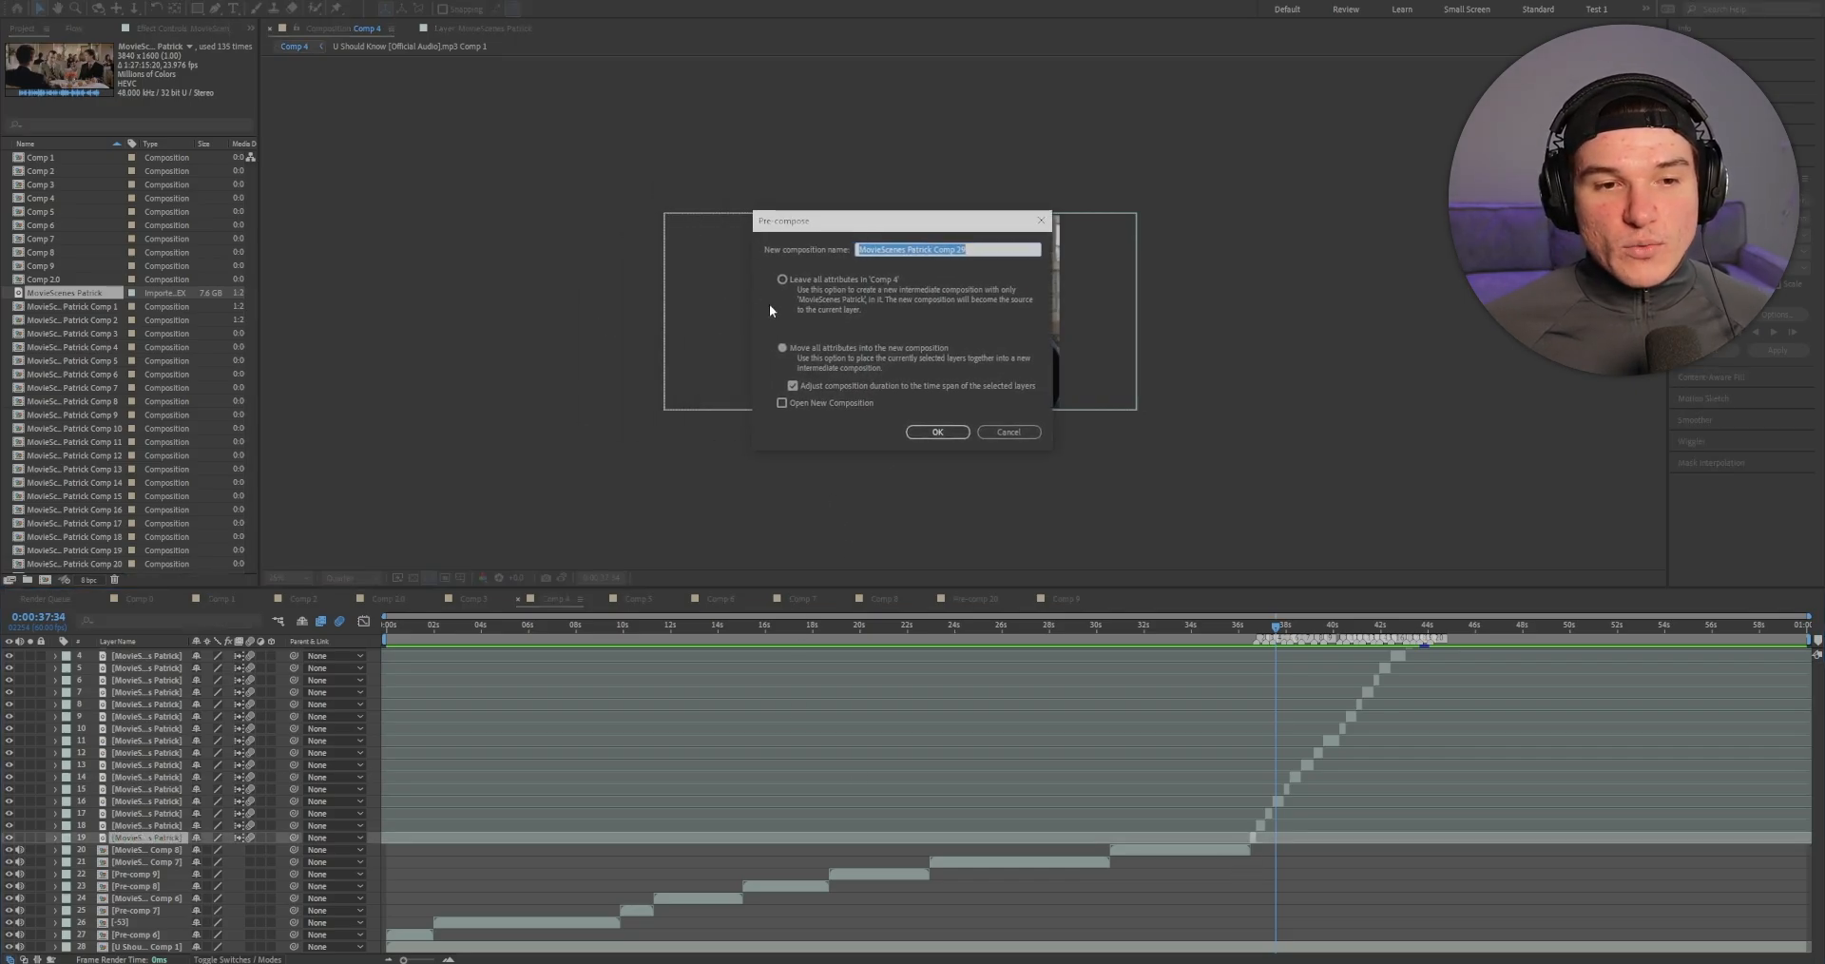
{"action": "left_click", "coordinate": [781, 348]}
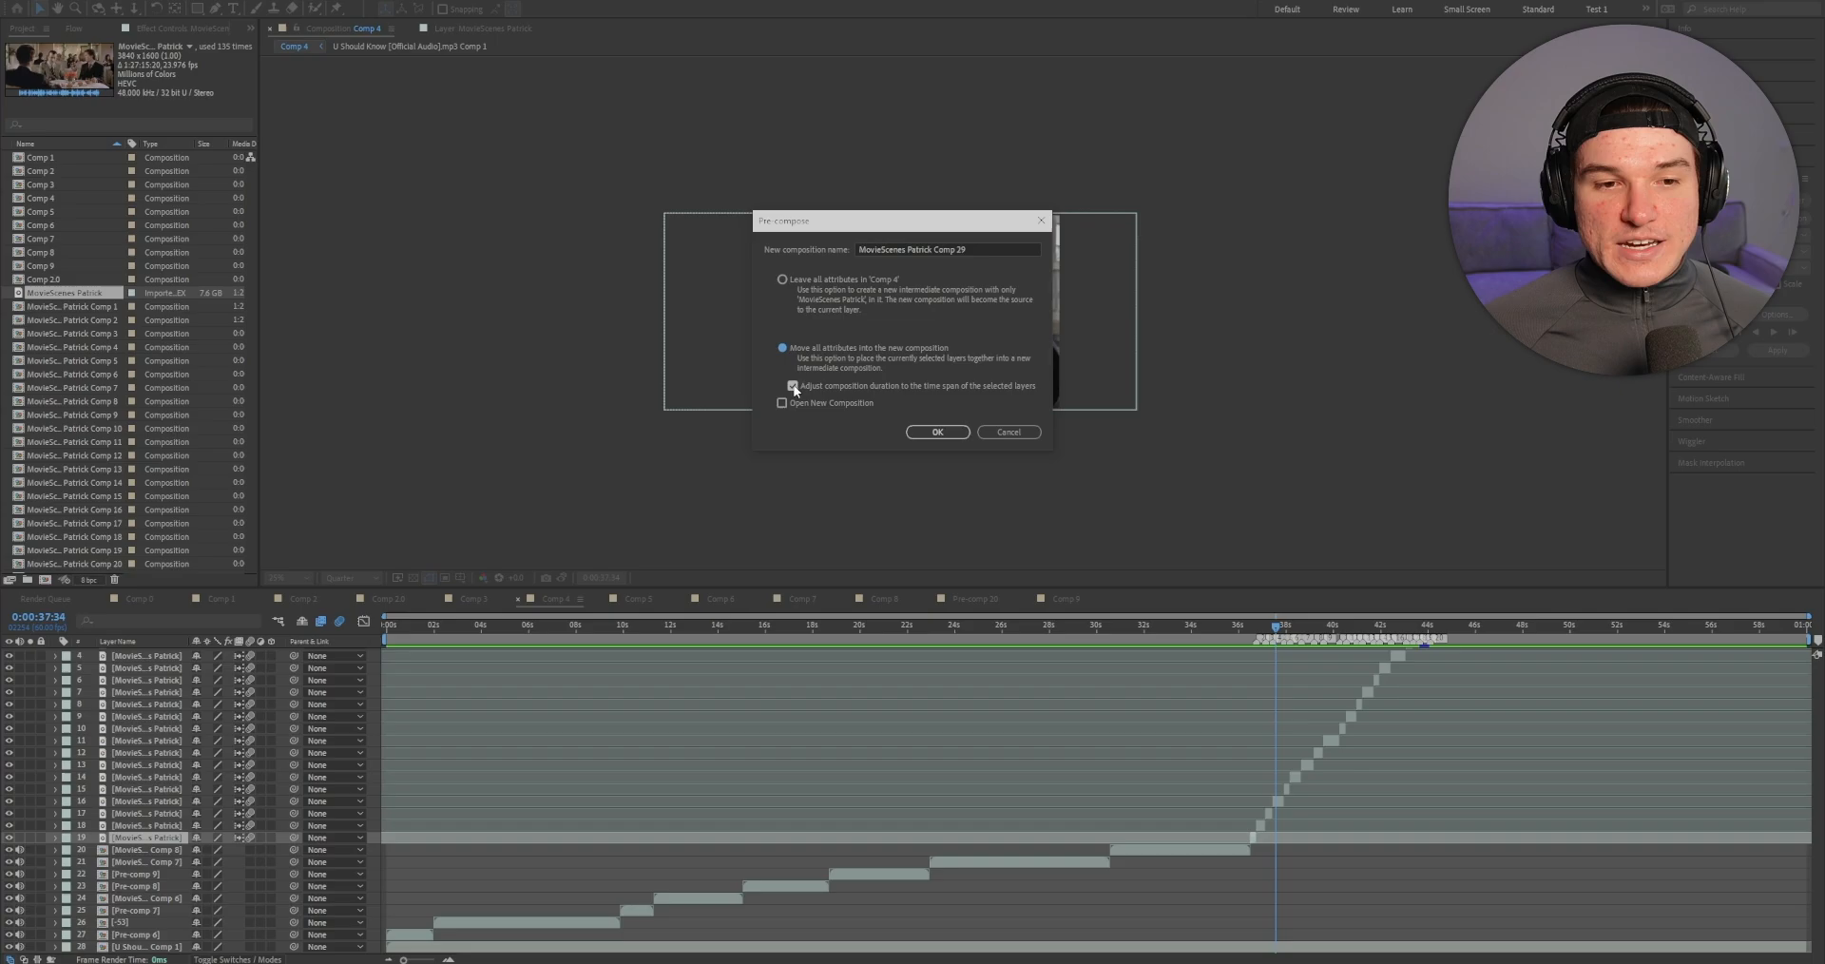
{"action": "left_click", "coordinate": [937, 432]}
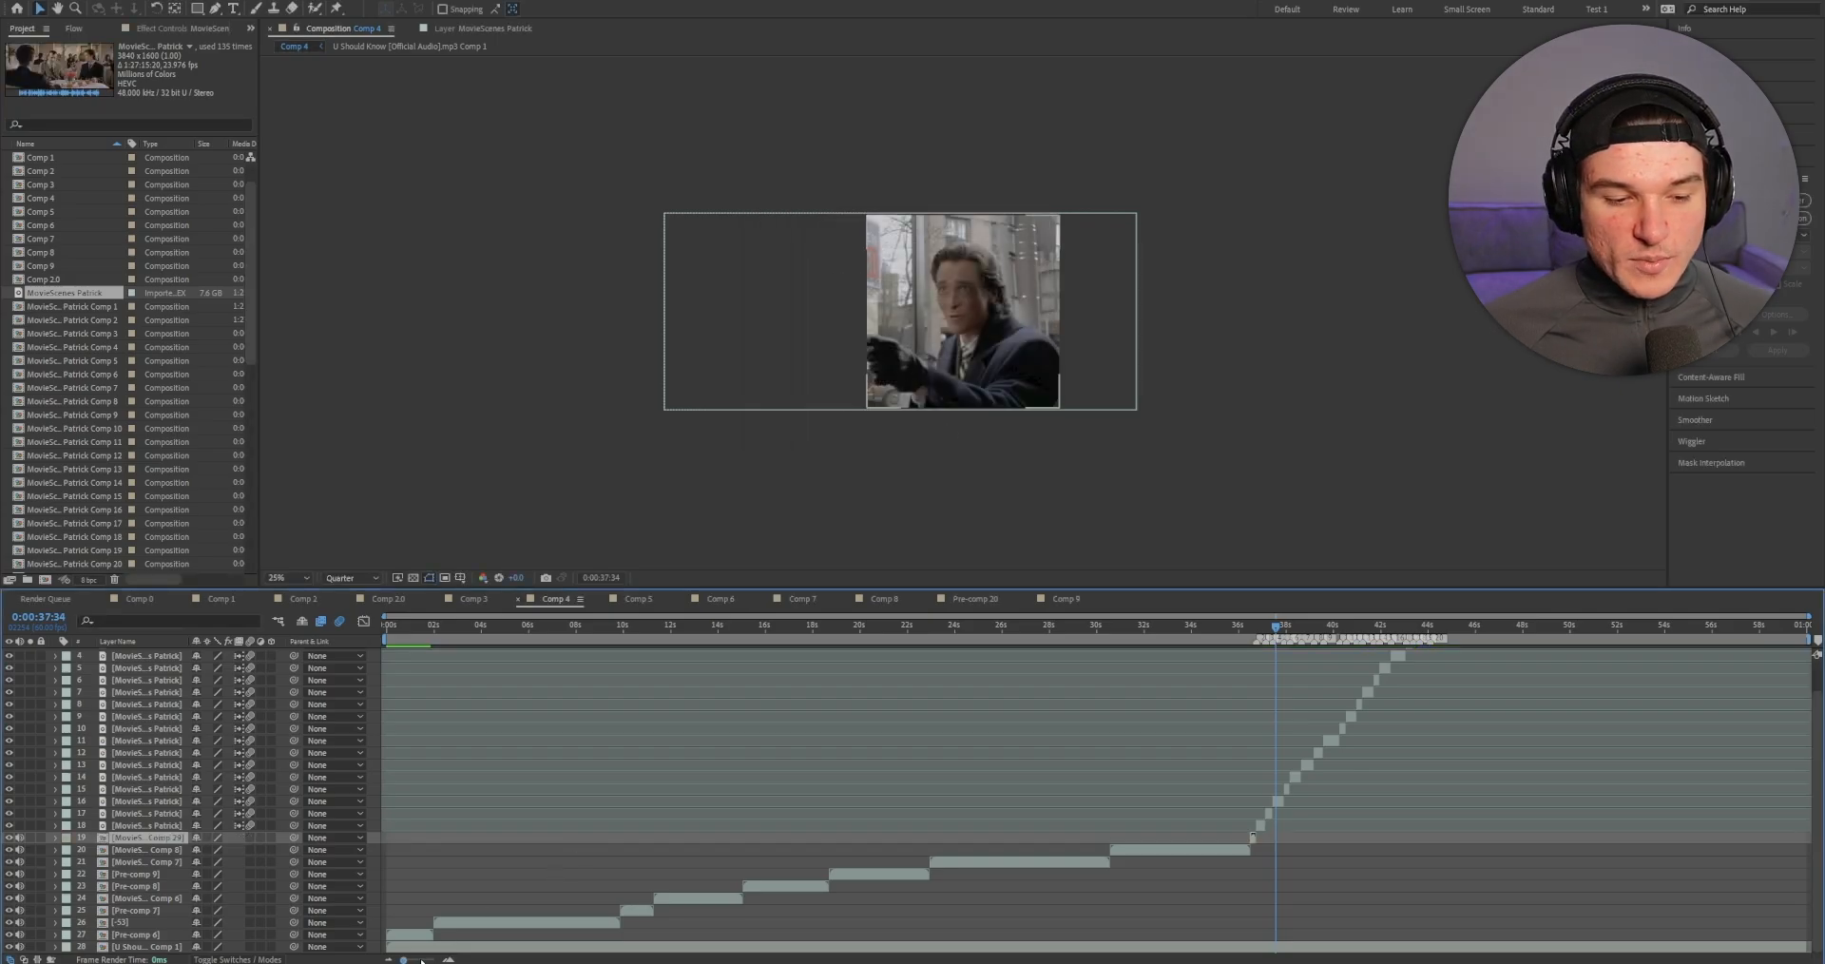
Step: Pre-compose the following clip on layer 18 with all attributes moved and the duration adjusted to its time span
{"action": "left_click_drag", "start_coordinate": [405, 959], "coordinate": [433, 958]}
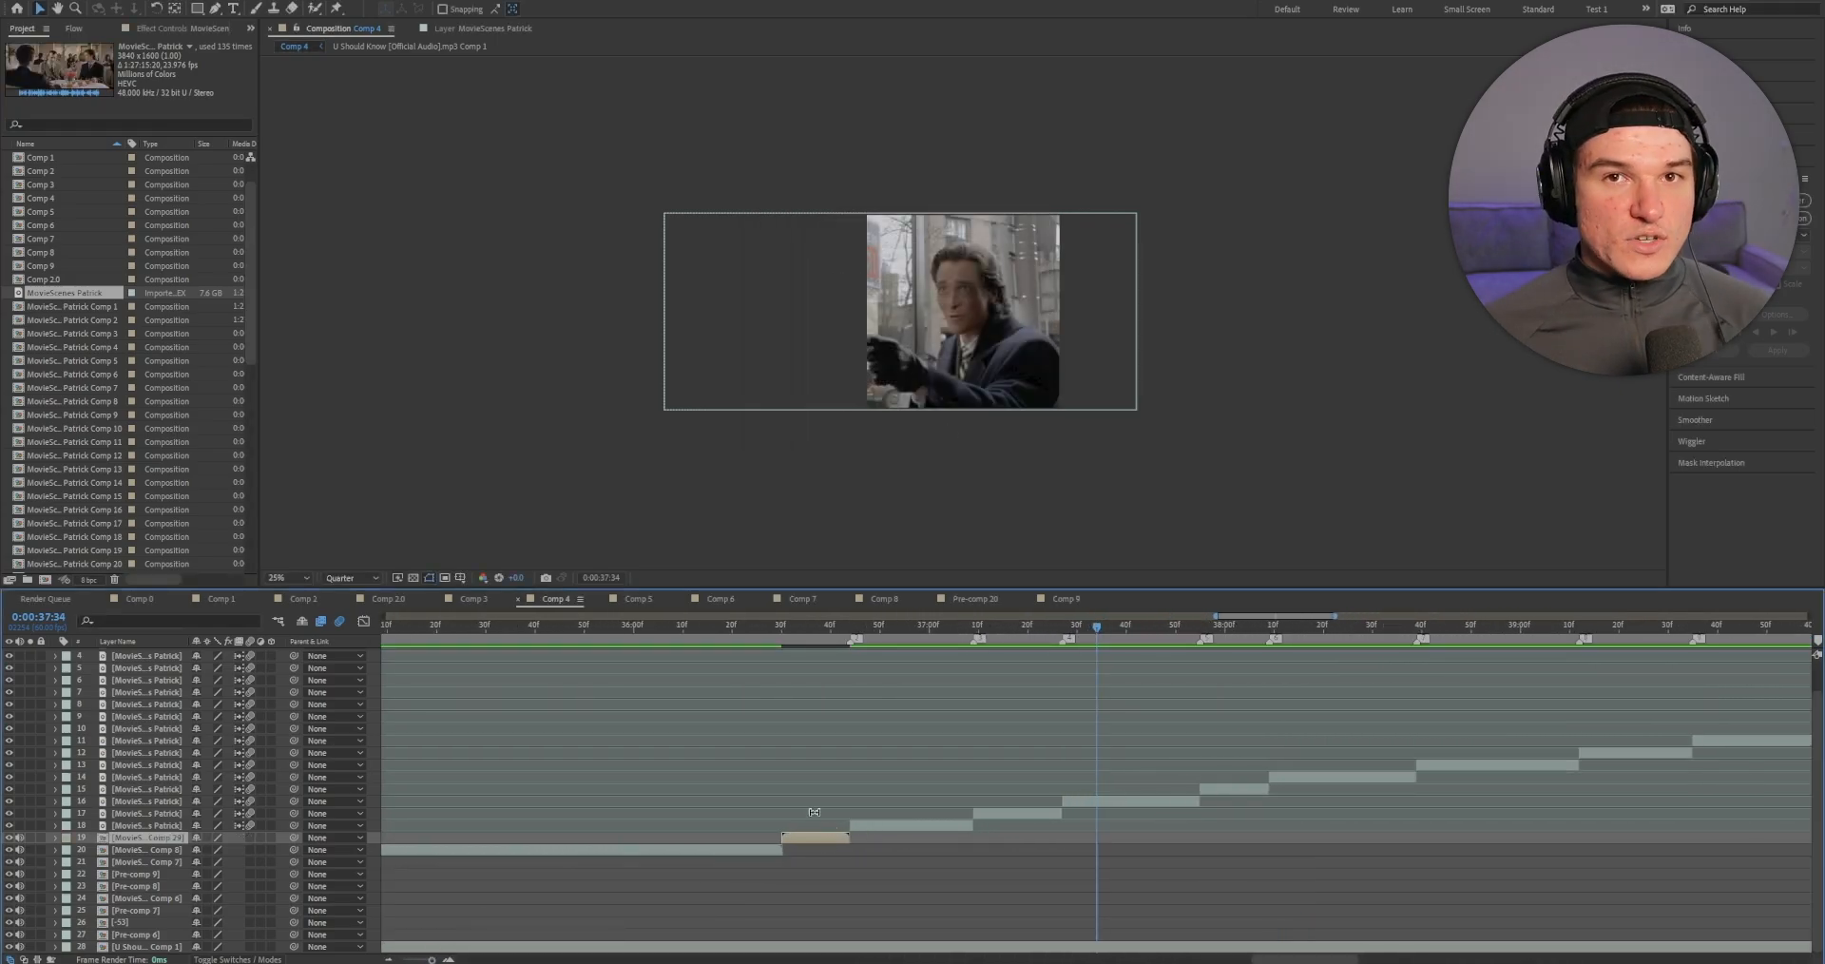
{"action": "right_click", "coordinate": [891, 826]}
{"action": "left_click", "coordinate": [941, 733]}
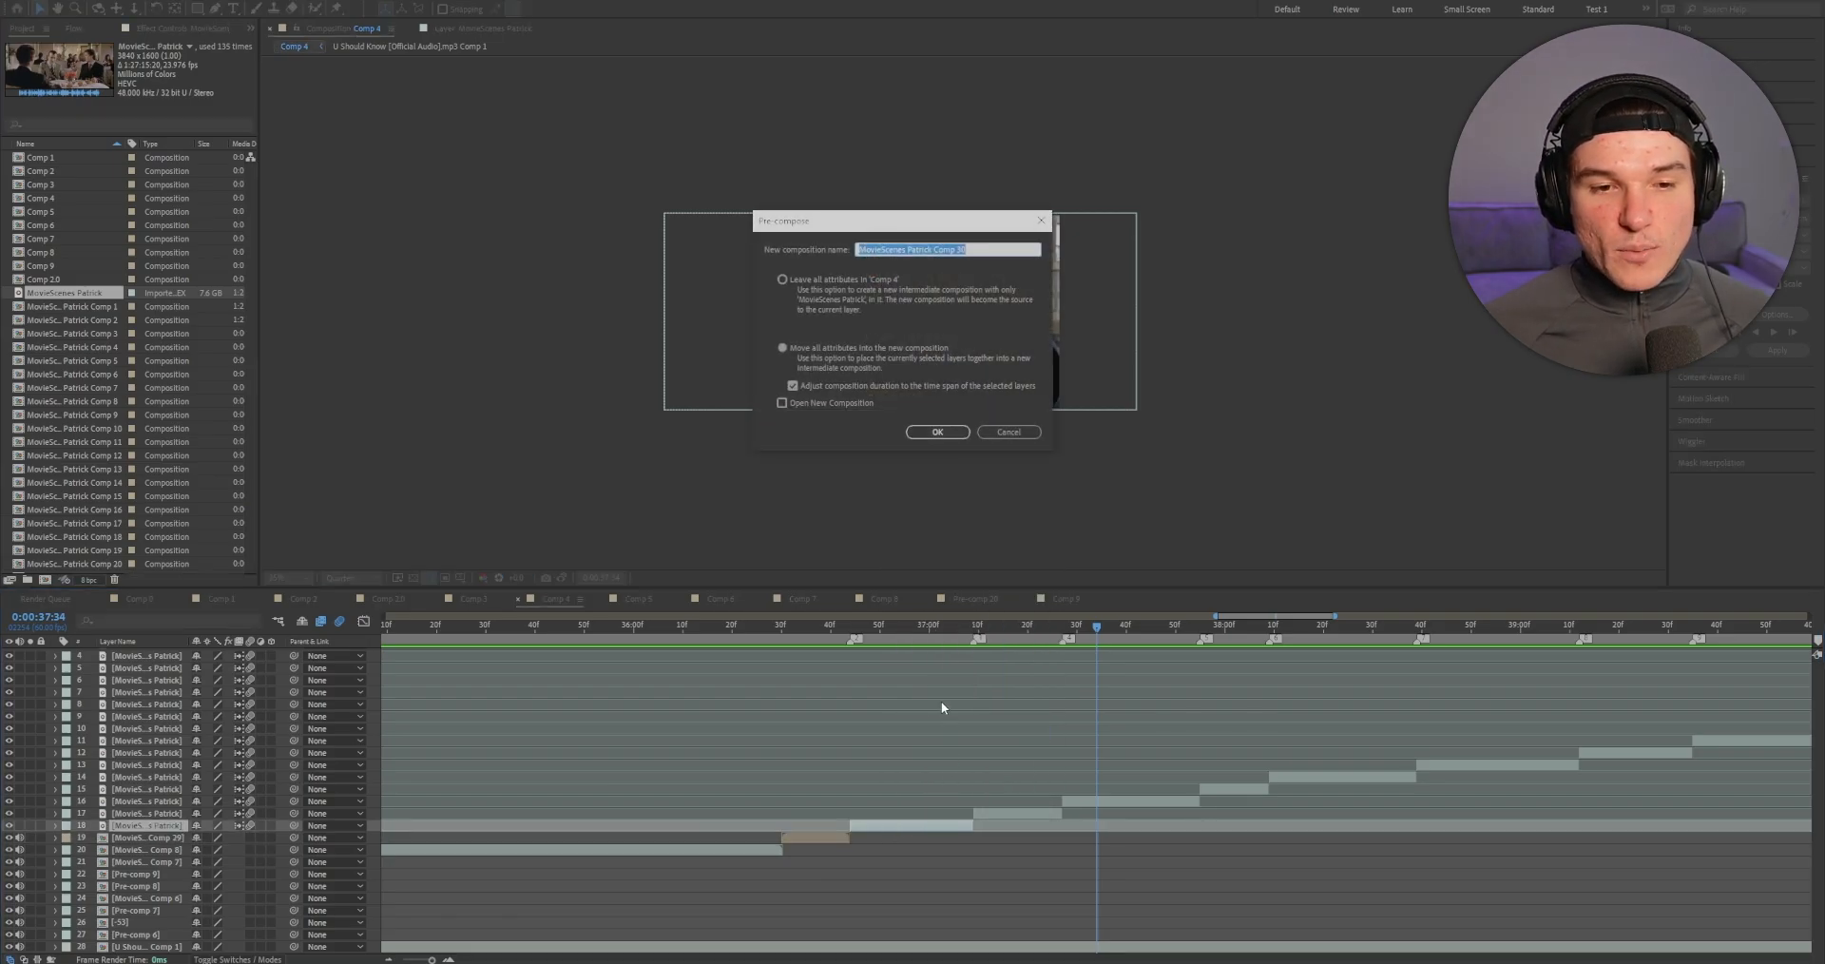
{"action": "left_click", "coordinate": [927, 432]}
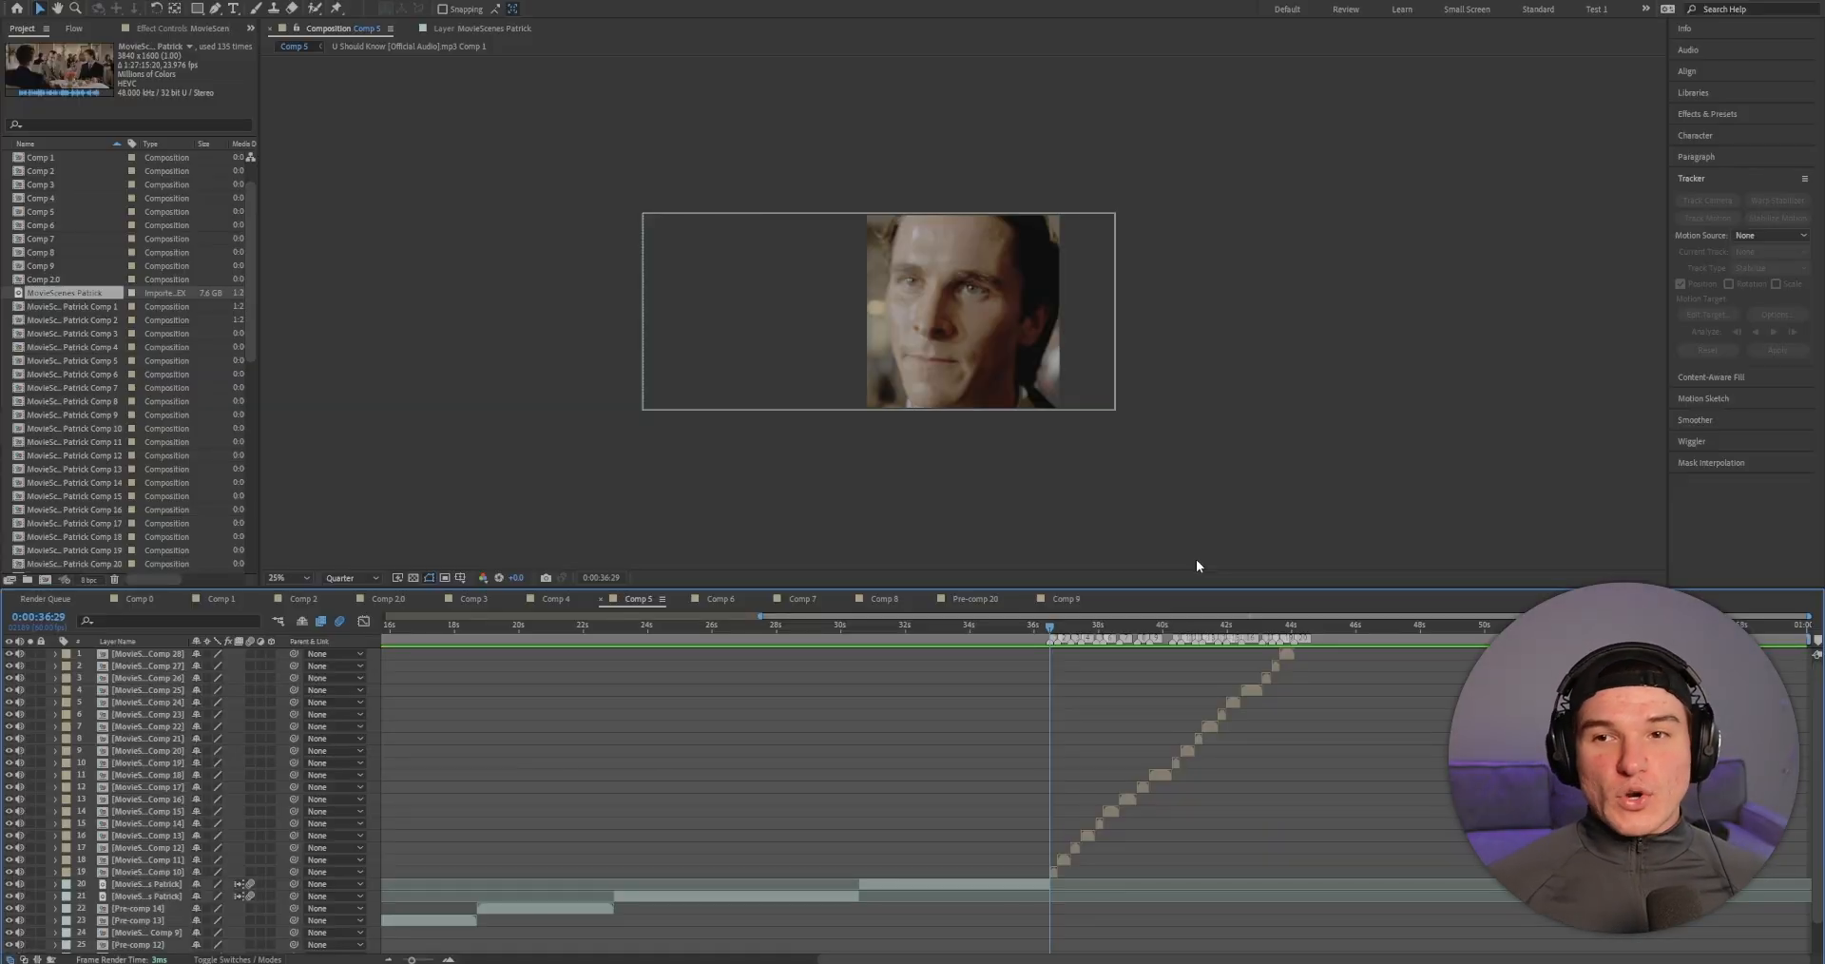
Step: Find the Twixtor effect and apply it to the first short pre-composed clip on layer 19 in Comp 5
{"action": "left_click", "coordinate": [1722, 115]}
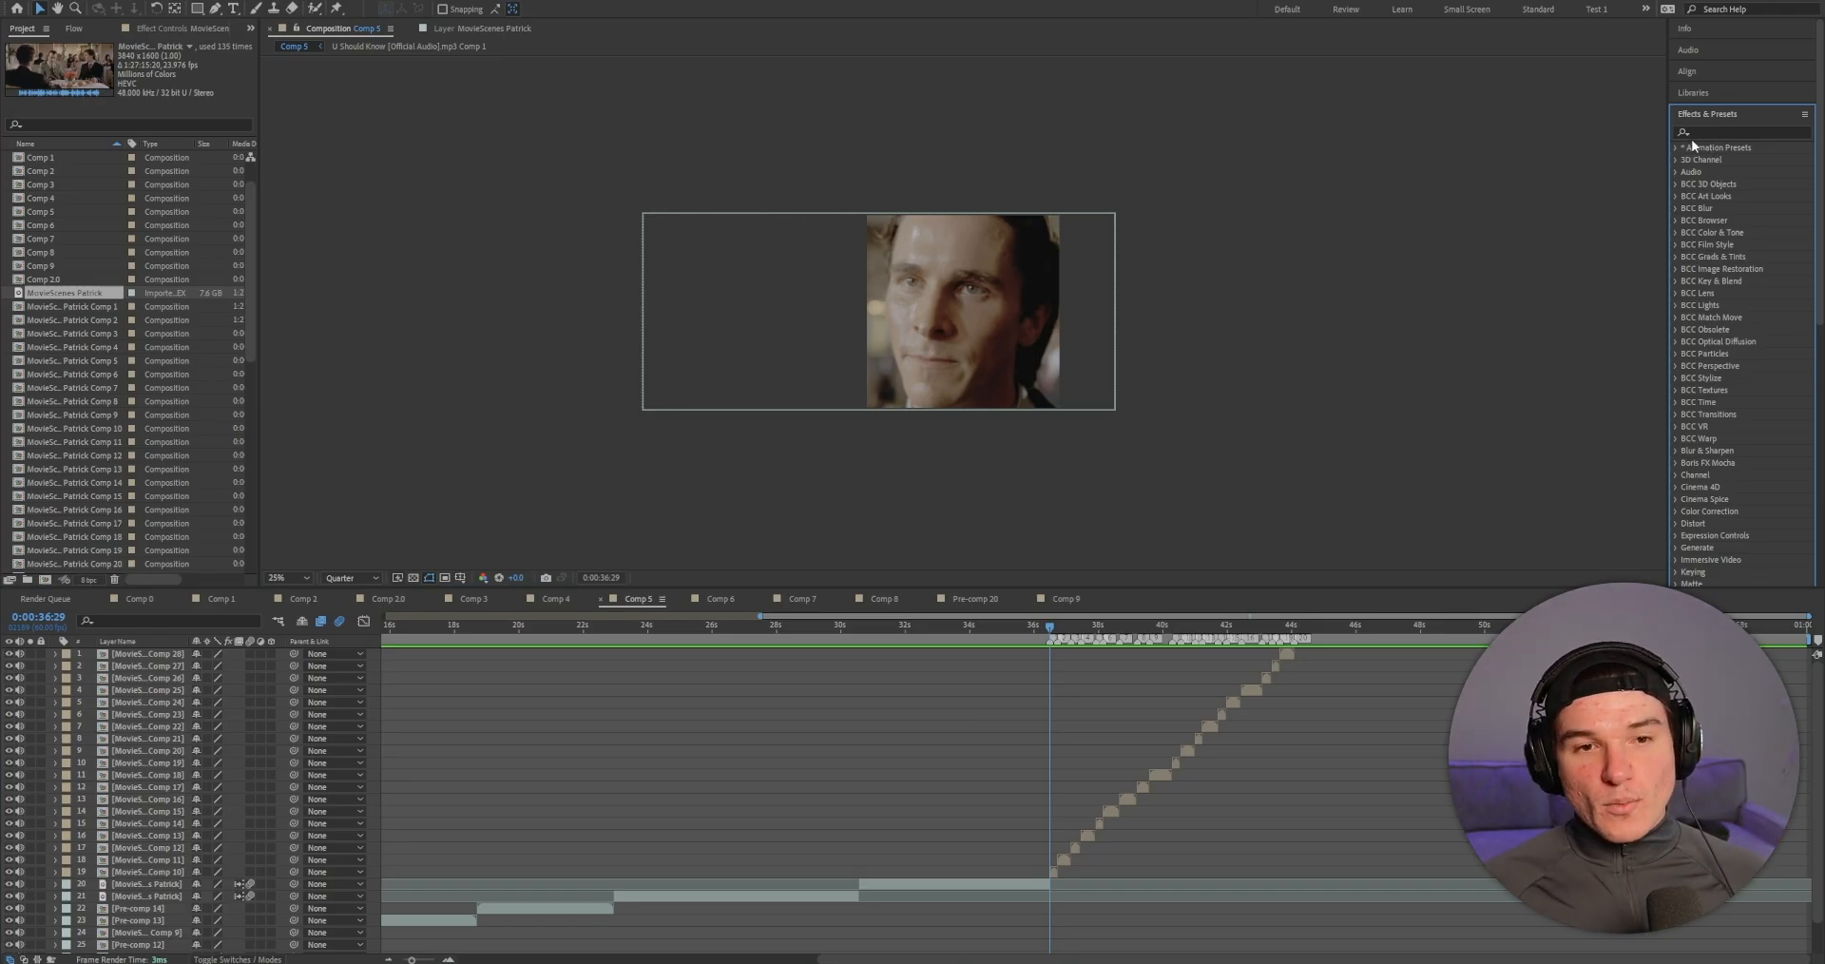
{"action": "left_click", "coordinate": [1691, 136]}
{"action": "type", "text": "twixtor"}
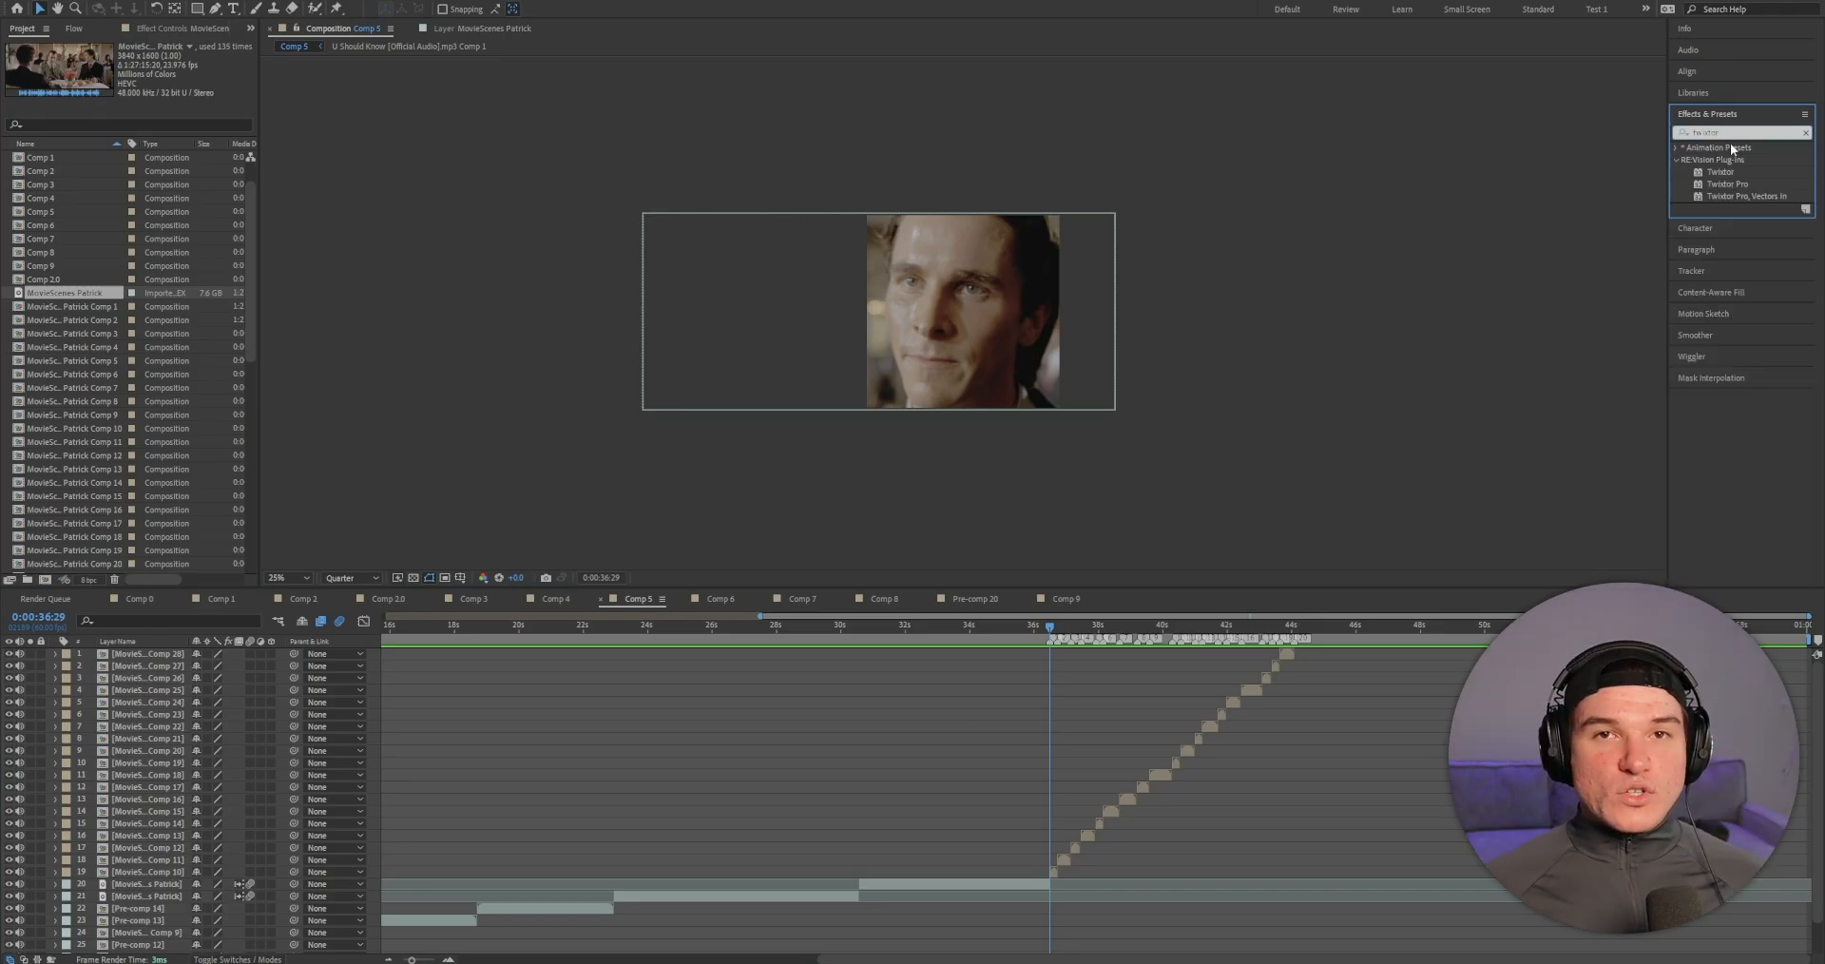
{"action": "left_click_drag", "start_coordinate": [1731, 169], "coordinate": [1051, 864]}
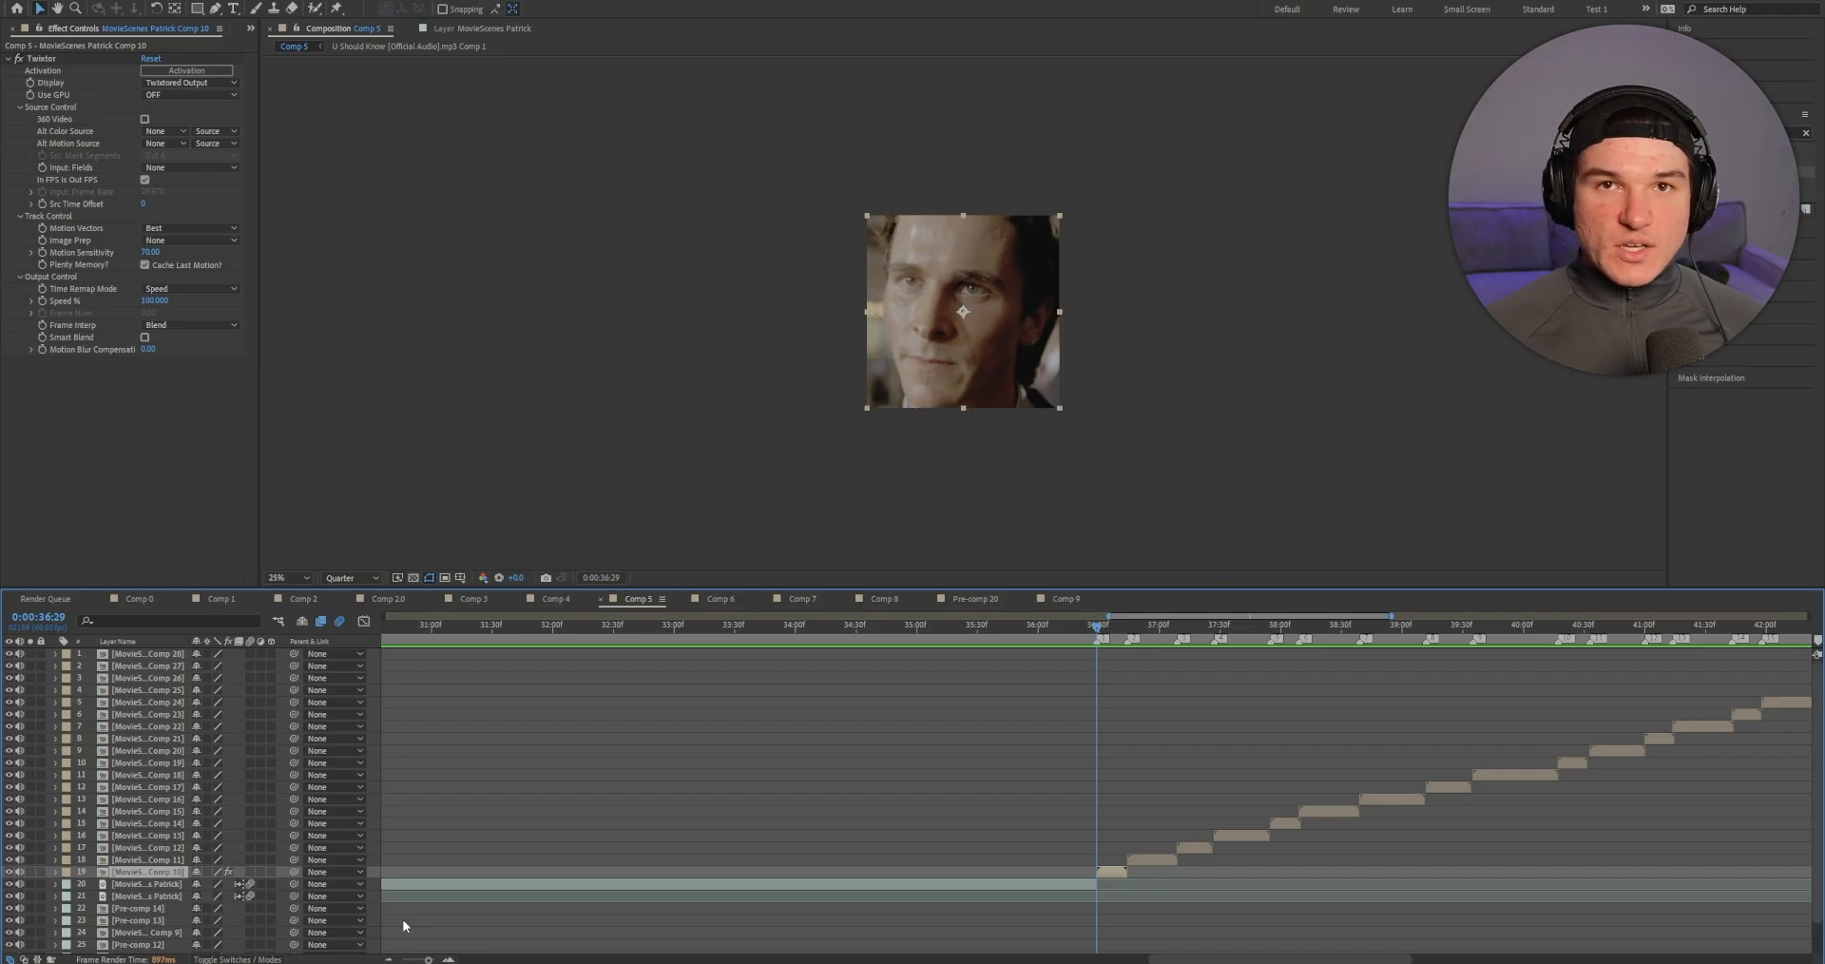
Step: Turn off Twixtor's In FPS is Out FPS and set Input Frame Rate to 23.976, consulting the MovieScenes Patrick footage's main interpretation settings
{"action": "left_click", "coordinate": [144, 180]}
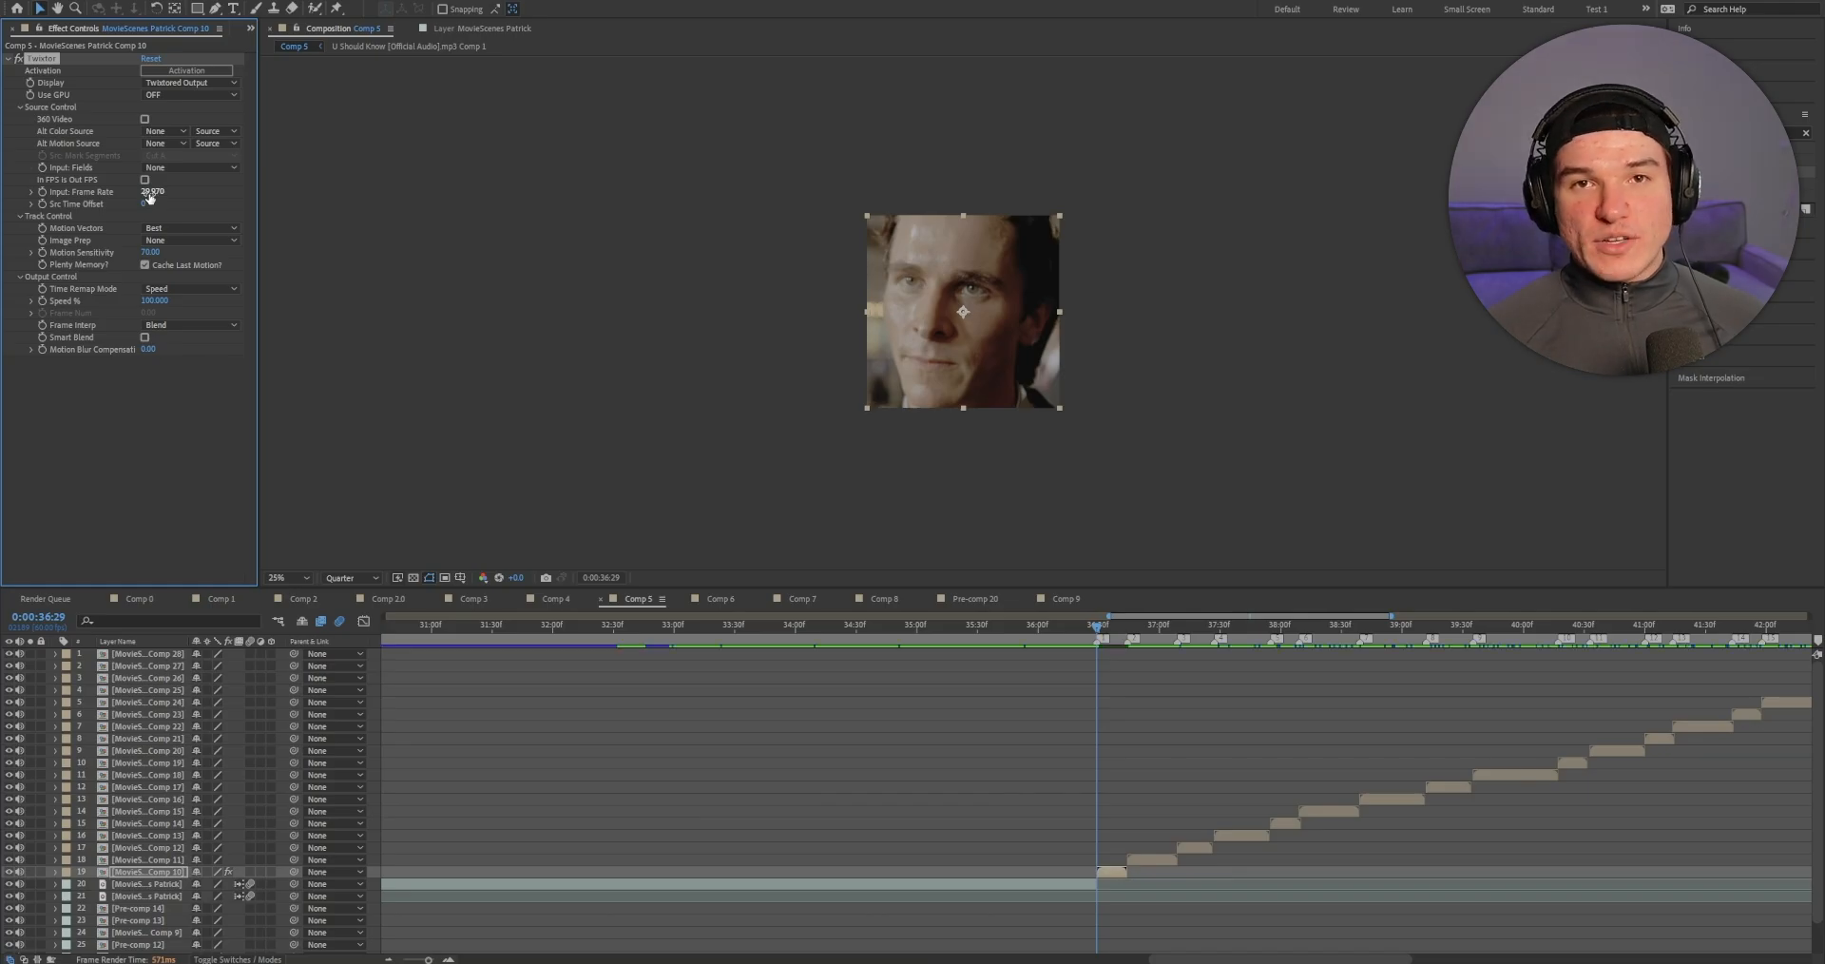
{"action": "left_click", "coordinate": [250, 28]}
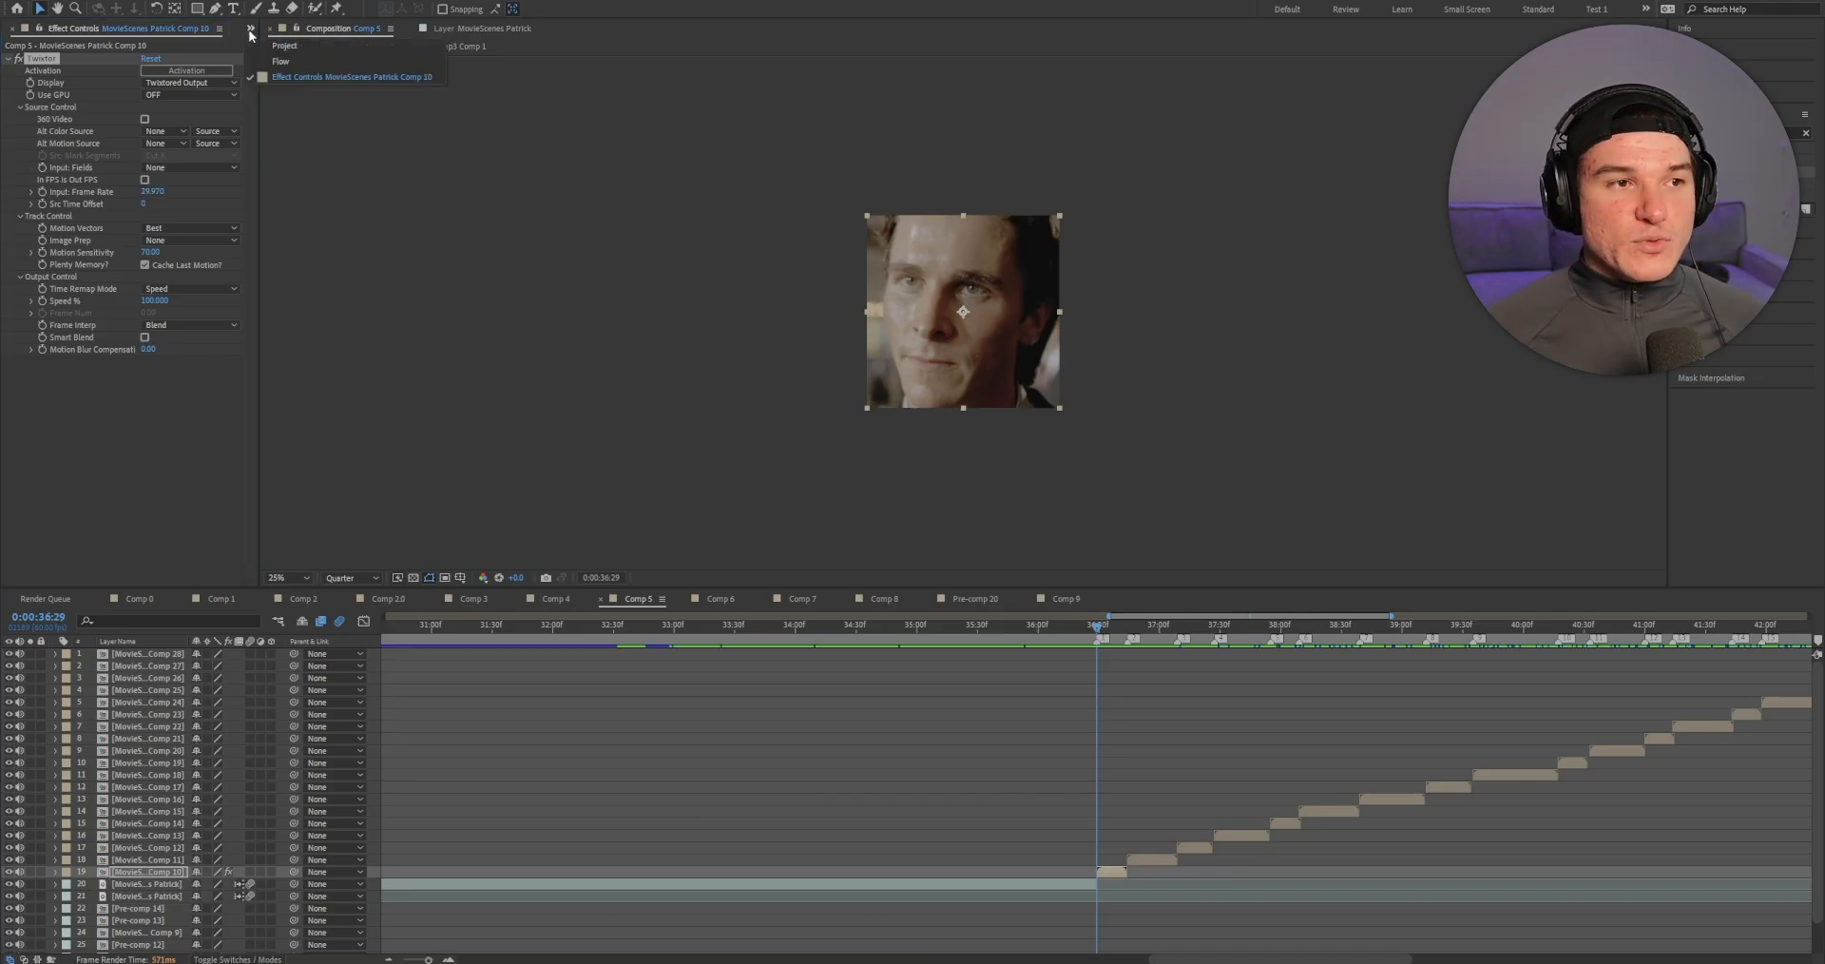
{"action": "left_click", "coordinate": [275, 47]}
{"action": "right_click", "coordinate": [64, 293]}
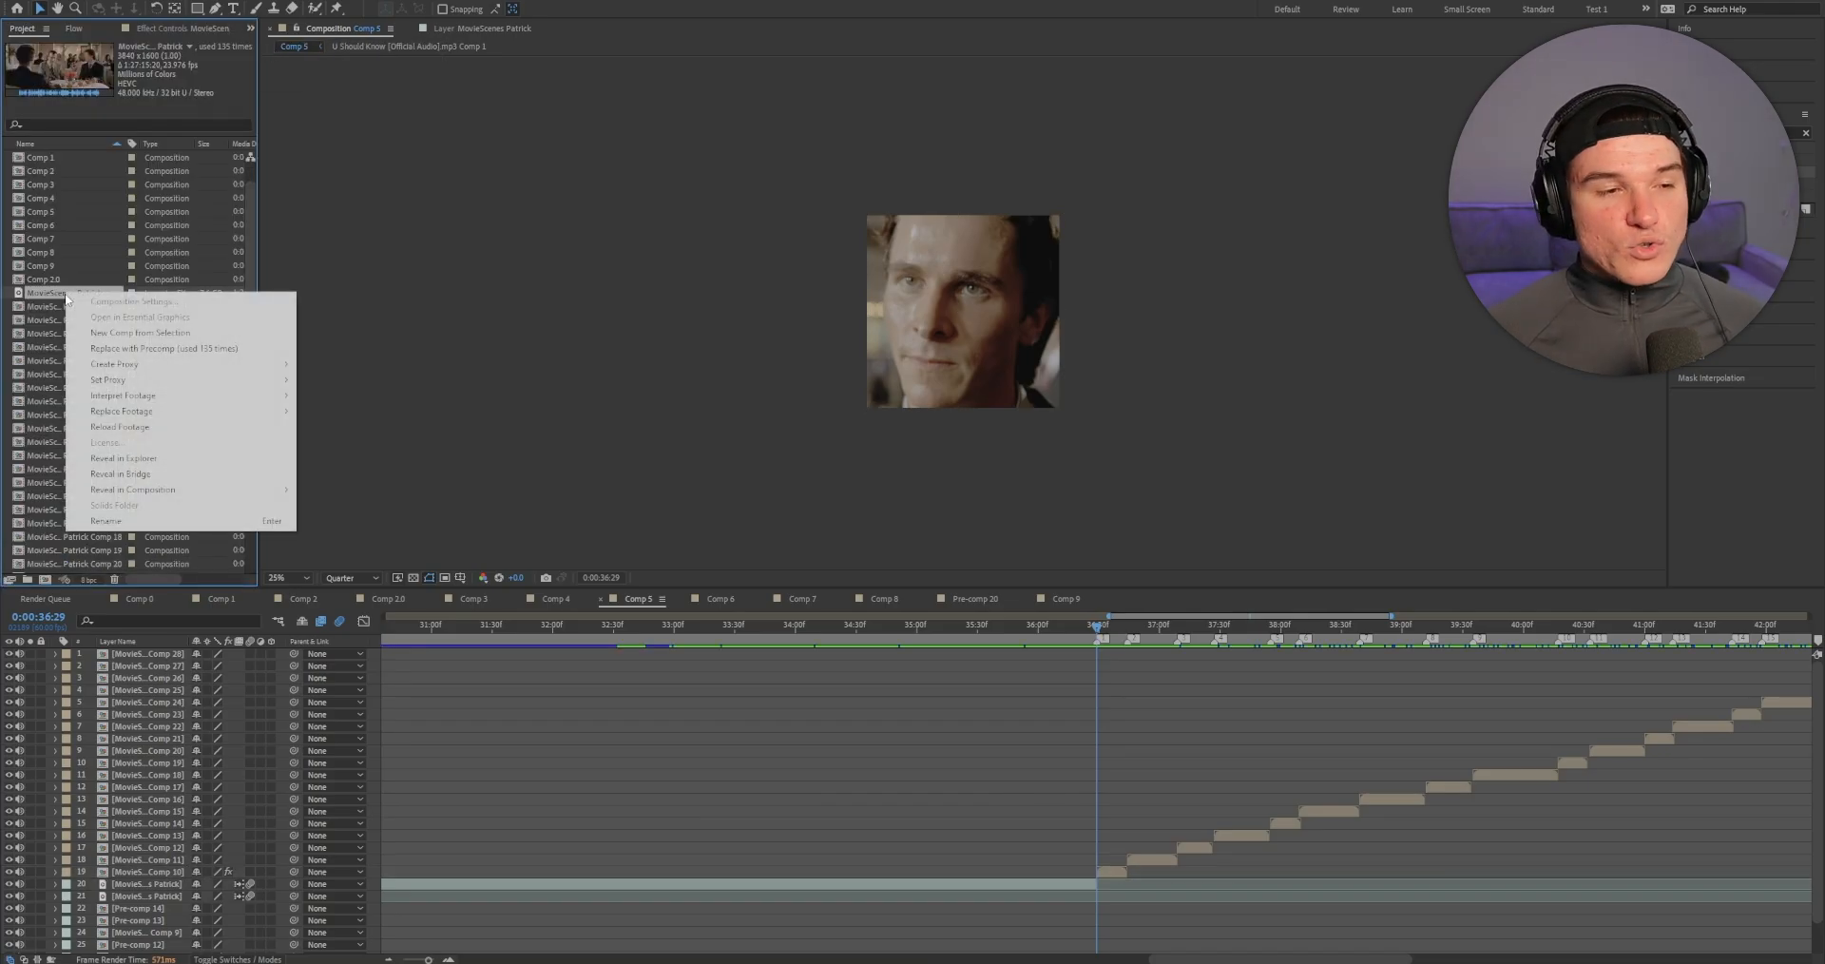
{"action": "mouse_move", "coordinate": [133, 391]}
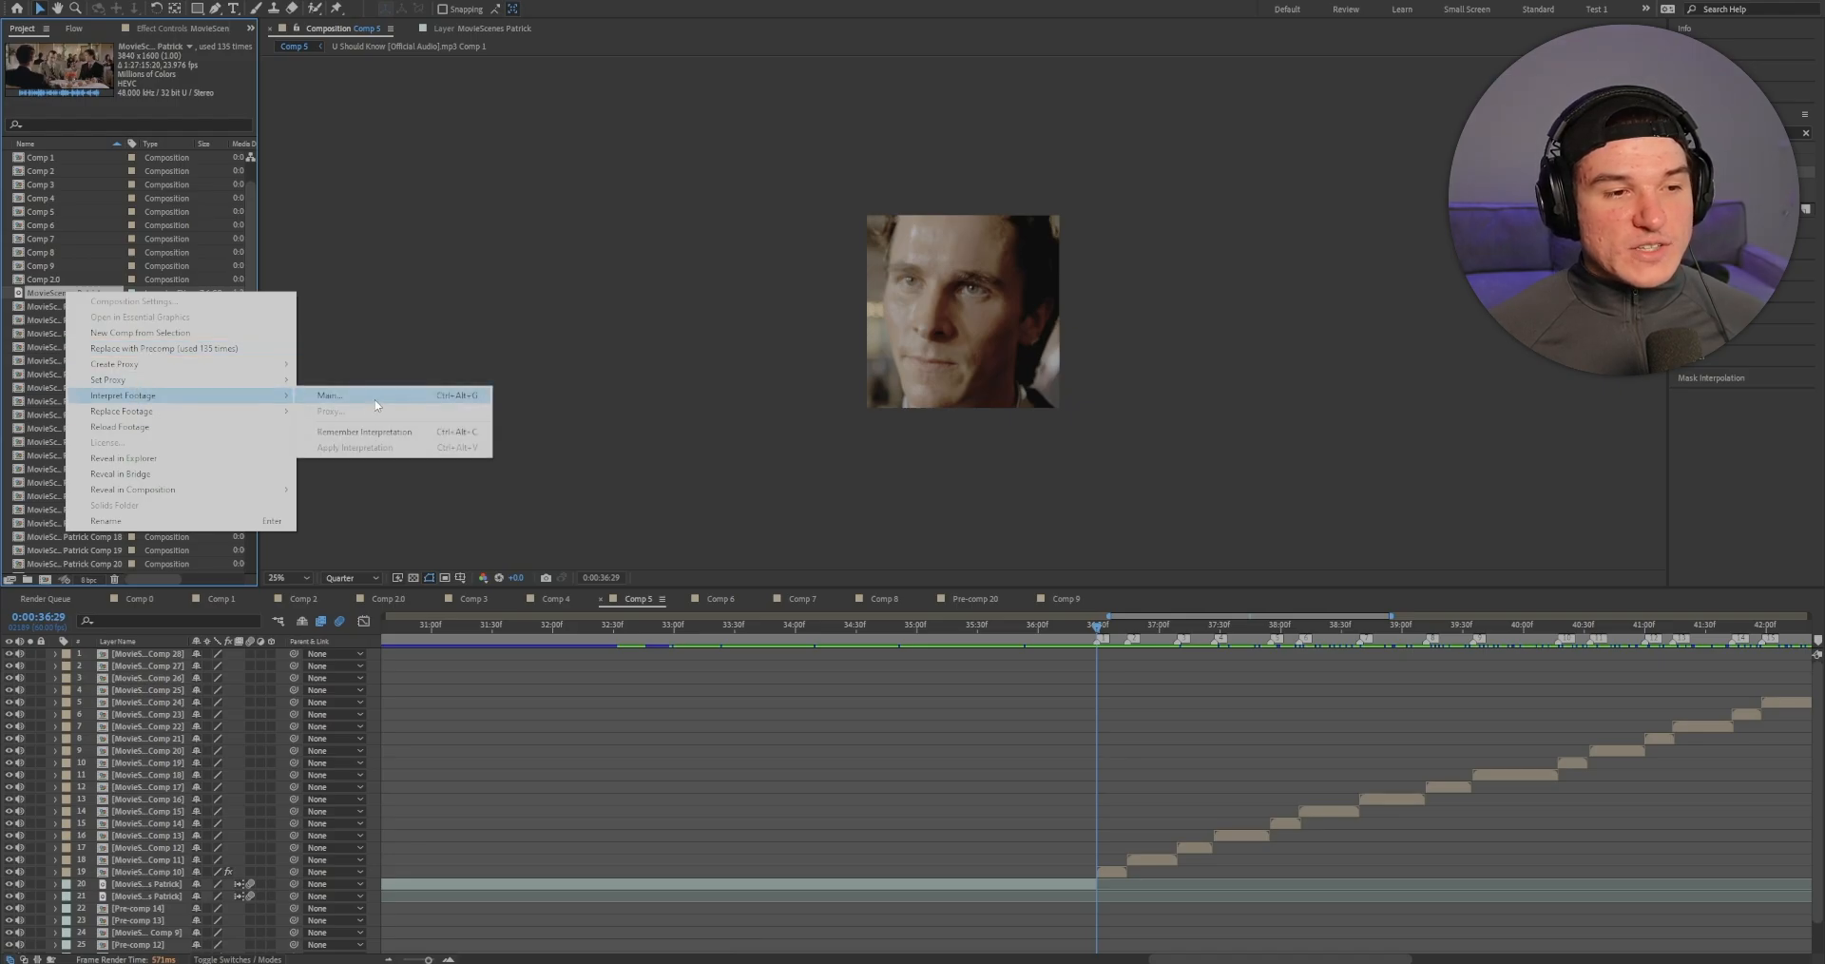
{"action": "left_click", "coordinate": [332, 396]}
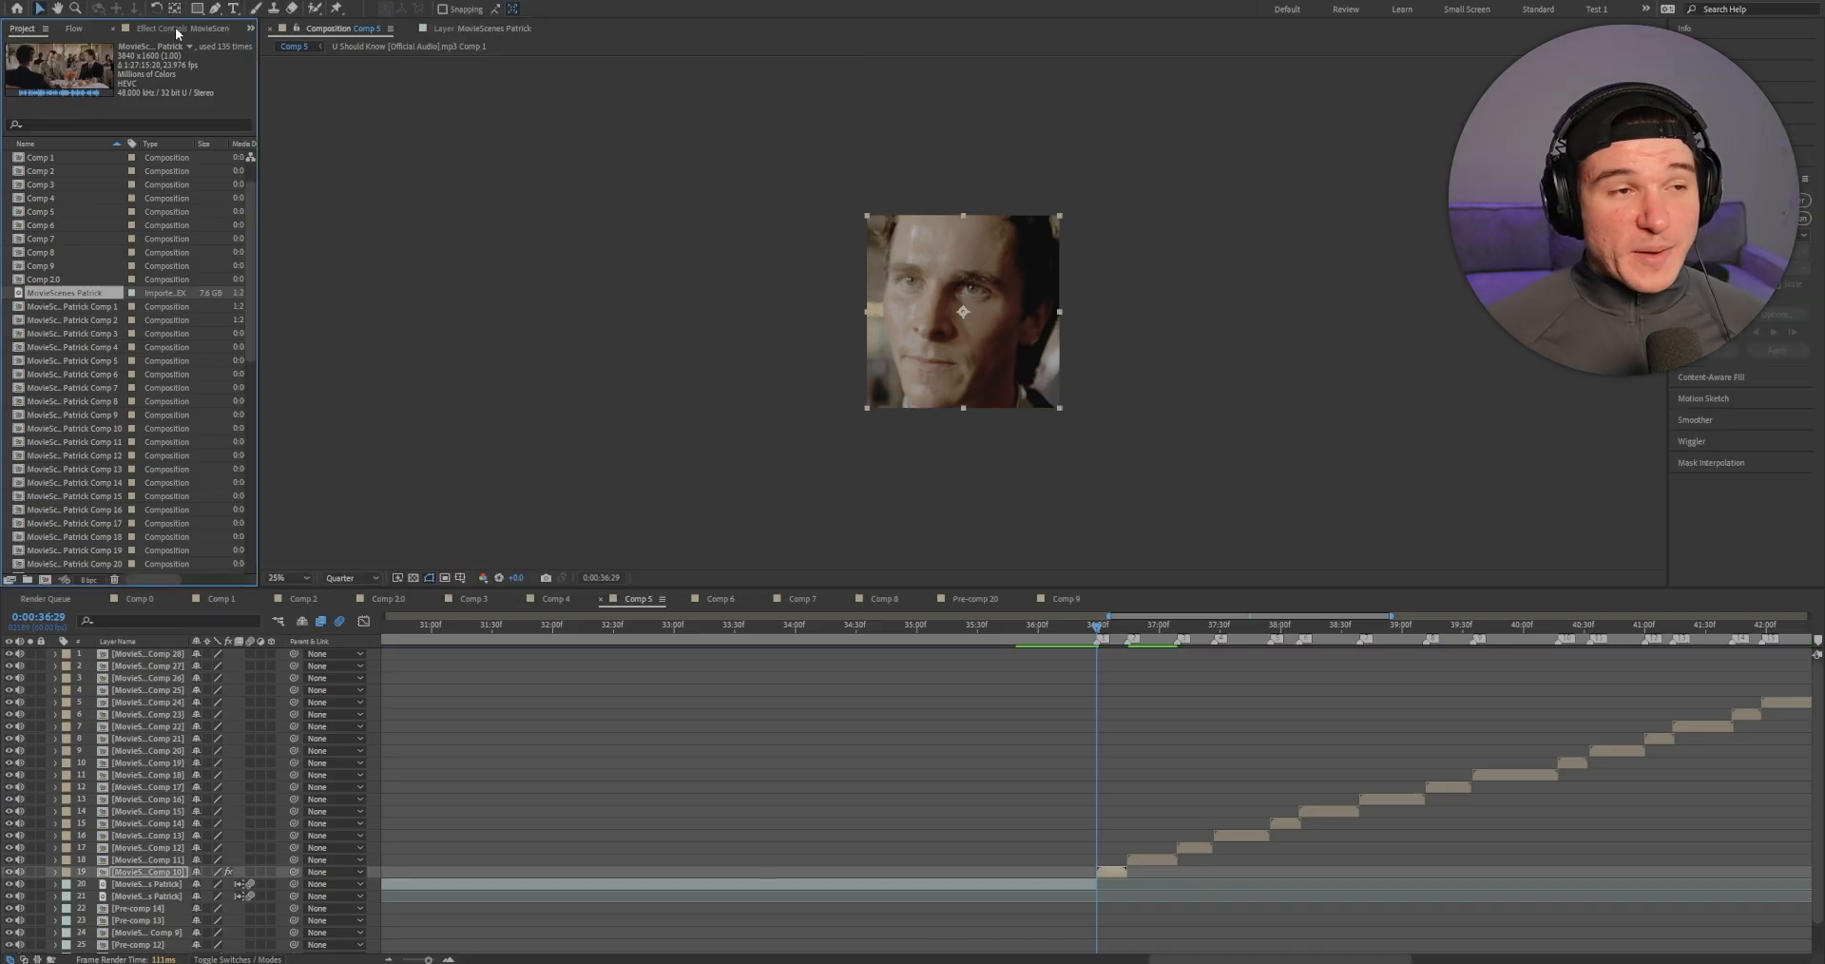
{"action": "left_click", "coordinate": [176, 32]}
{"action": "left_click", "coordinate": [185, 249]}
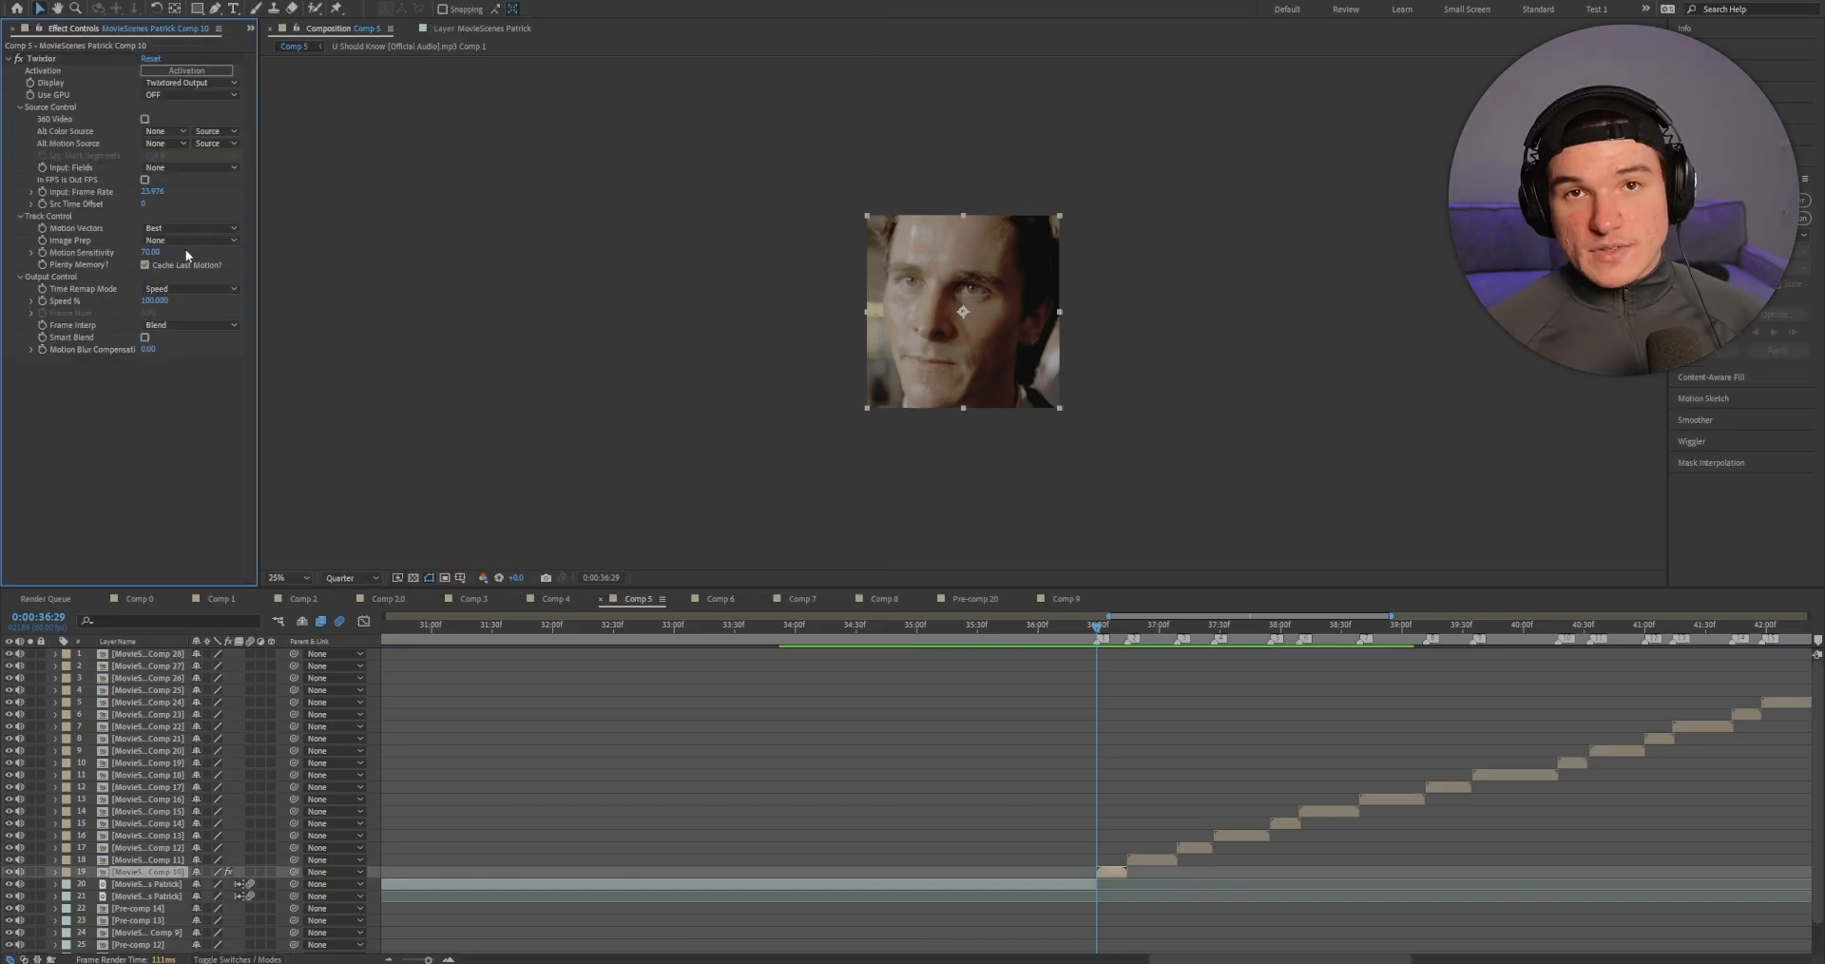
Step: Set Twixtor's Image Prep to Contrast/Edge Enhance, Motion Sensitivity to 100, Frame Interp to Motion Weighted Blend, and enable Smart Blend
{"action": "left_click", "coordinate": [171, 242]}
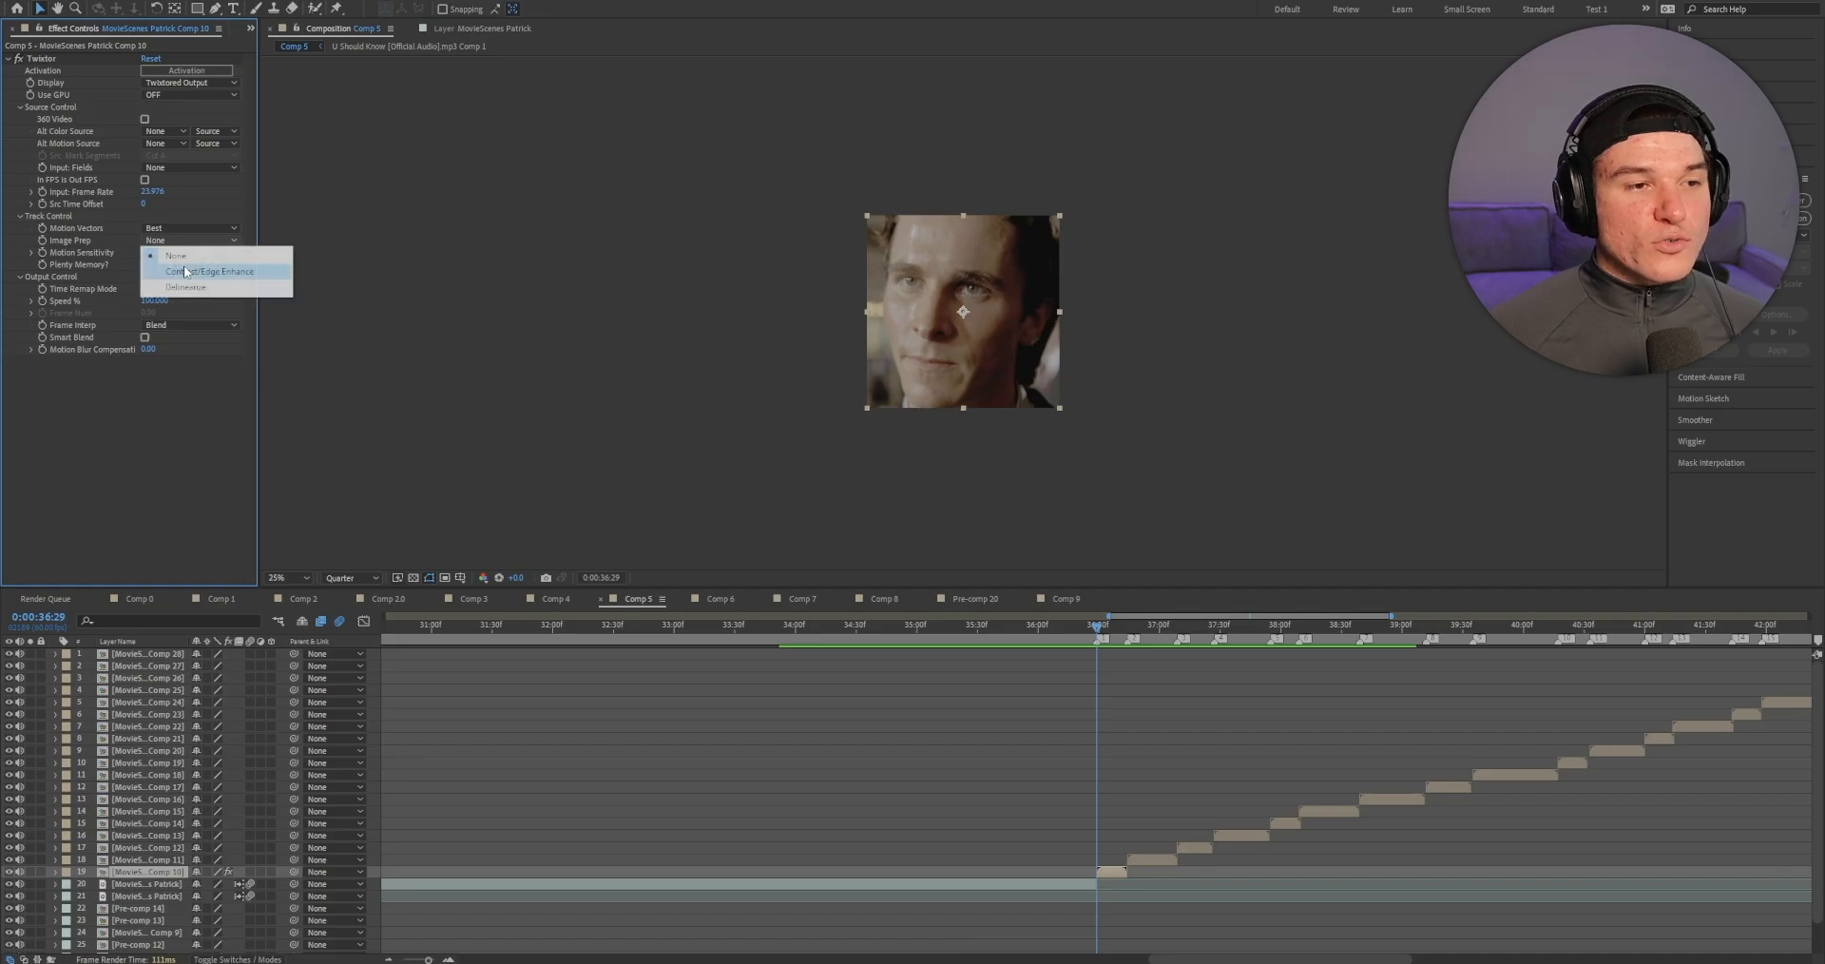
{"action": "left_click", "coordinate": [185, 271]}
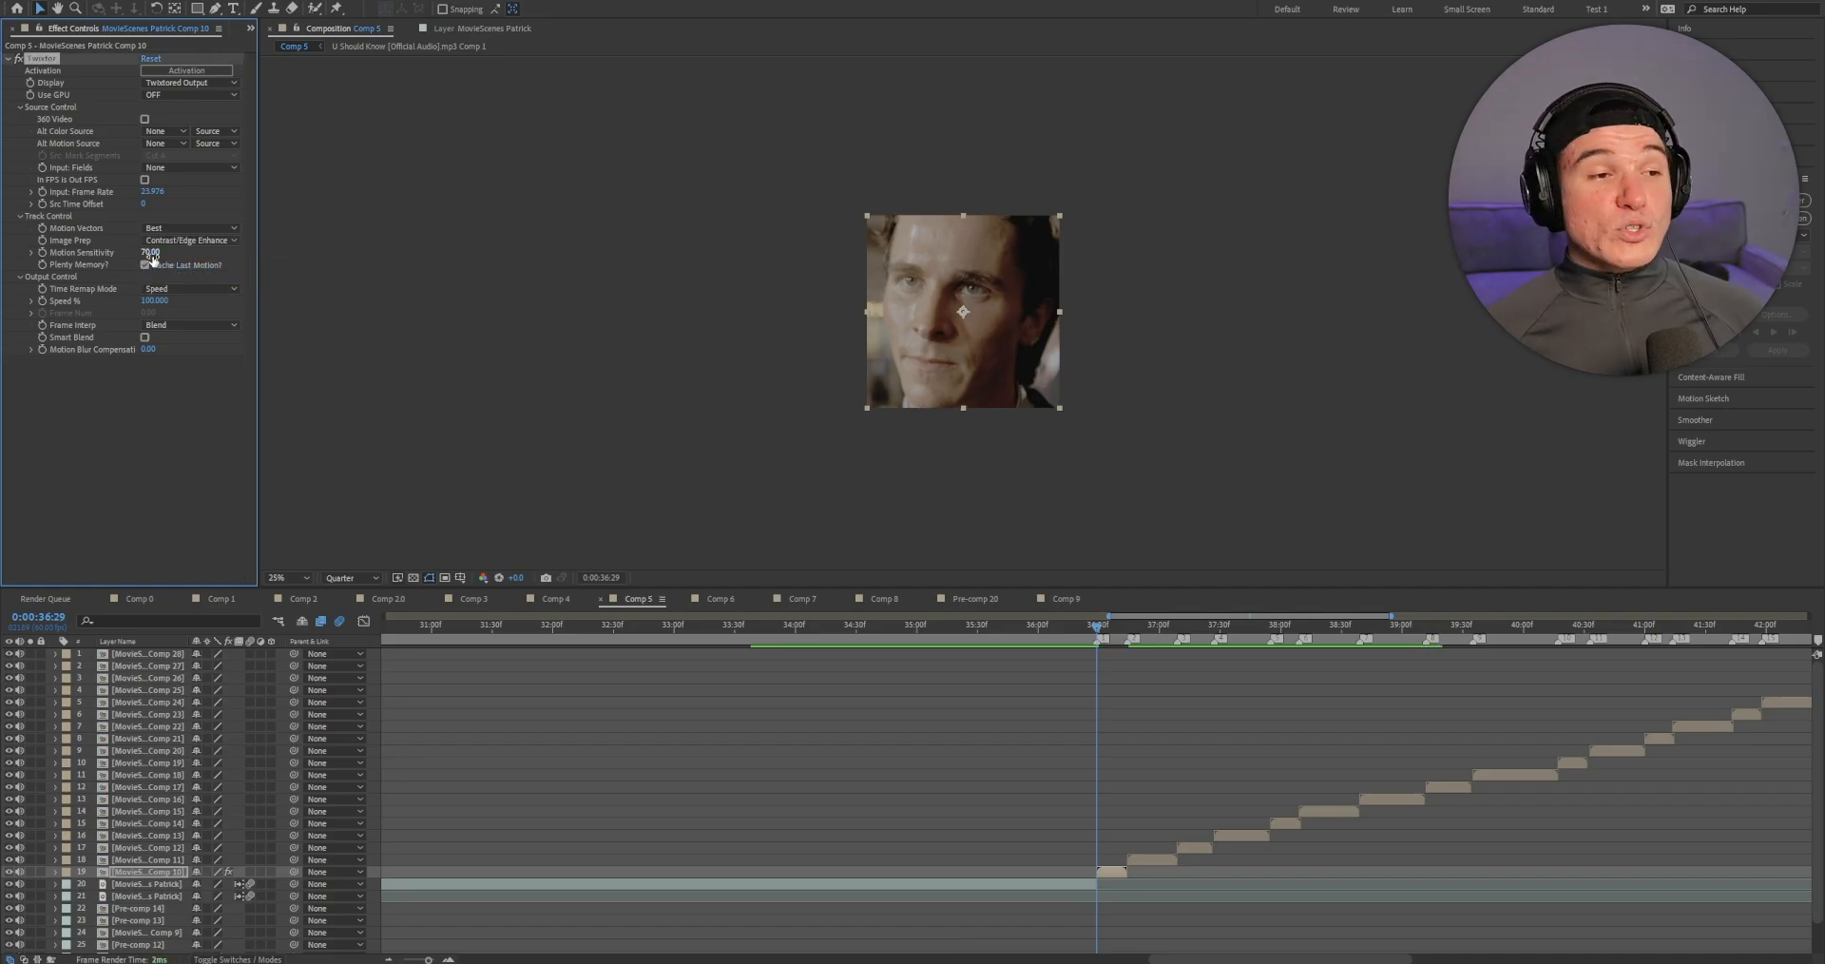
{"action": "left_click_drag", "start_coordinate": [150, 252], "coordinate": [200, 256]}
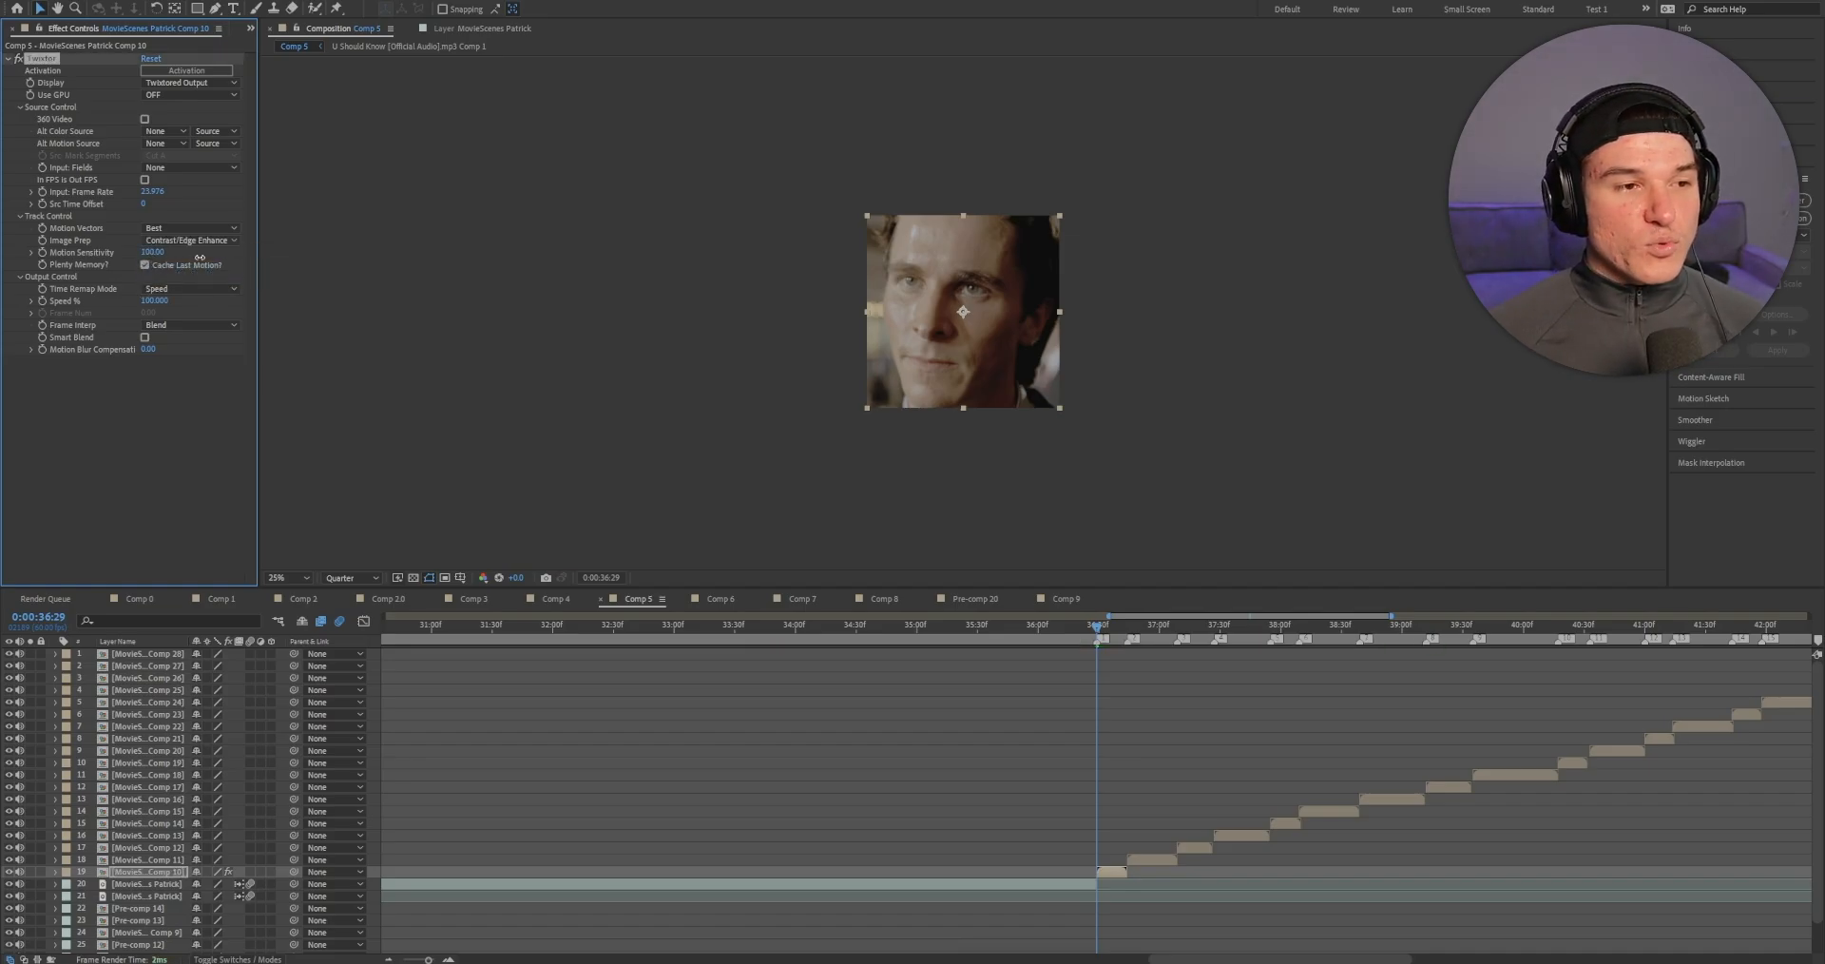
{"action": "left_click", "coordinate": [175, 326]}
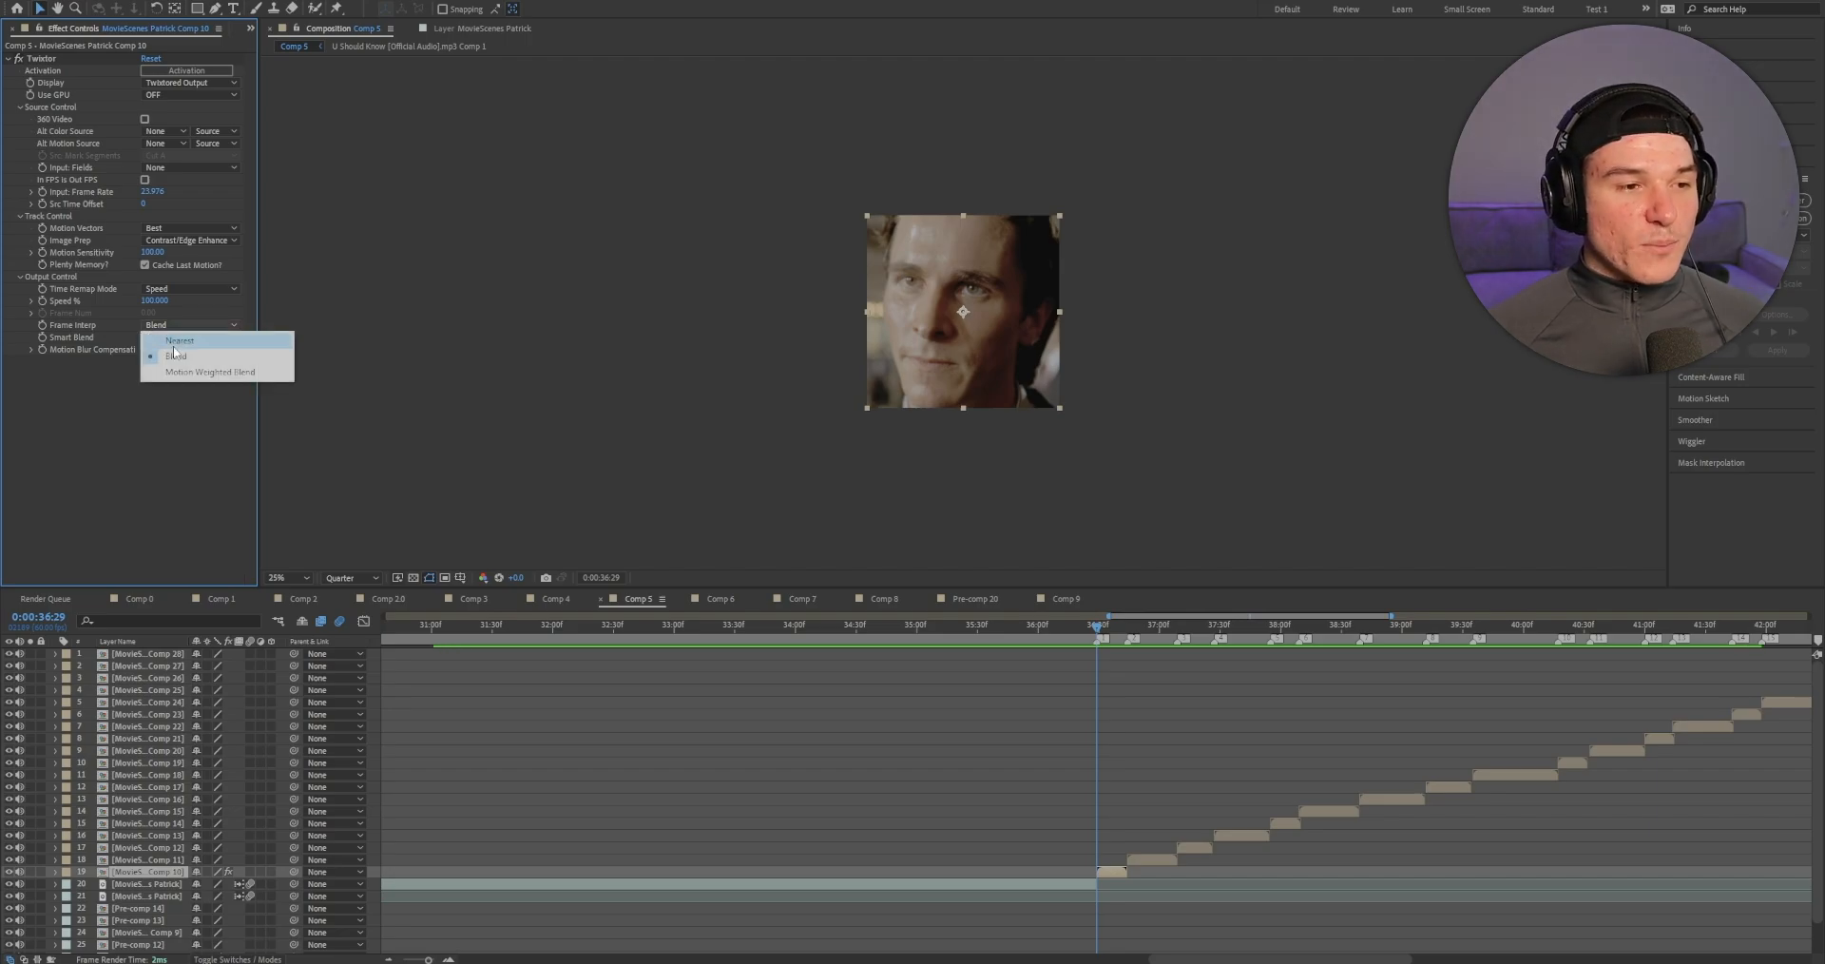
{"action": "left_click", "coordinate": [177, 376]}
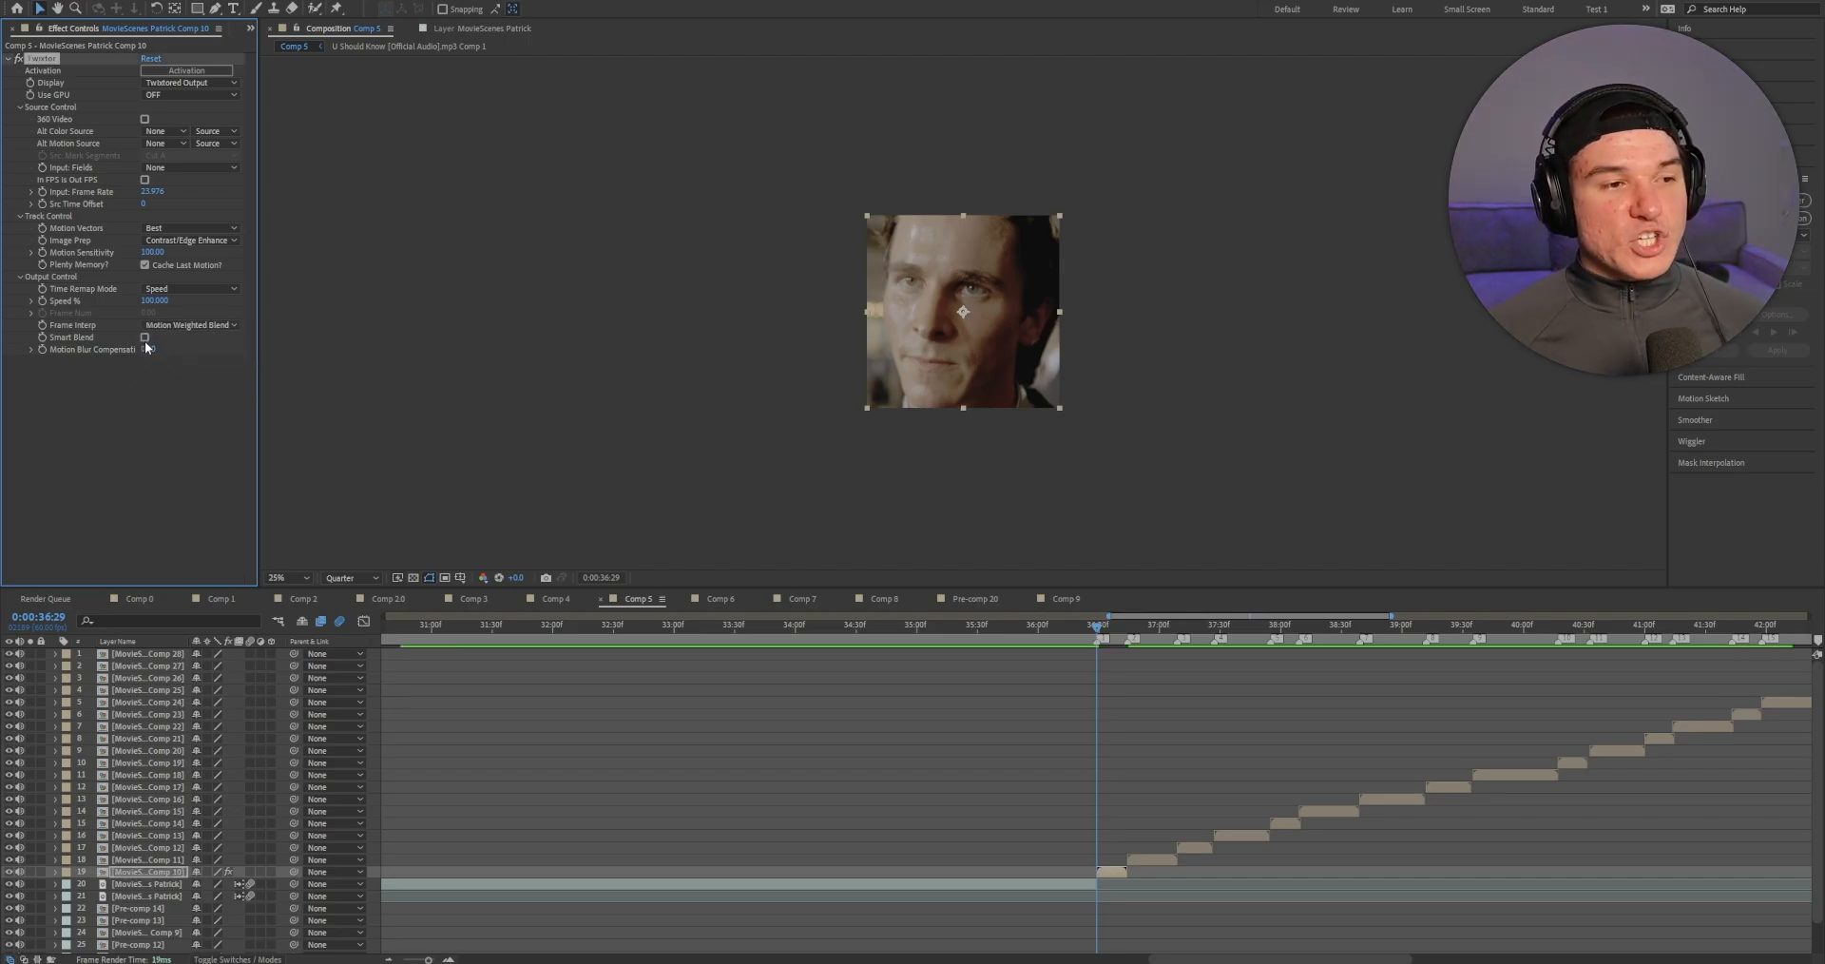
Step: Add a Twixtor Speed % keyframe of 200 at the start of the layer 19 clip, 0:00:36:29
{"action": "left_click", "coordinate": [1097, 628]}
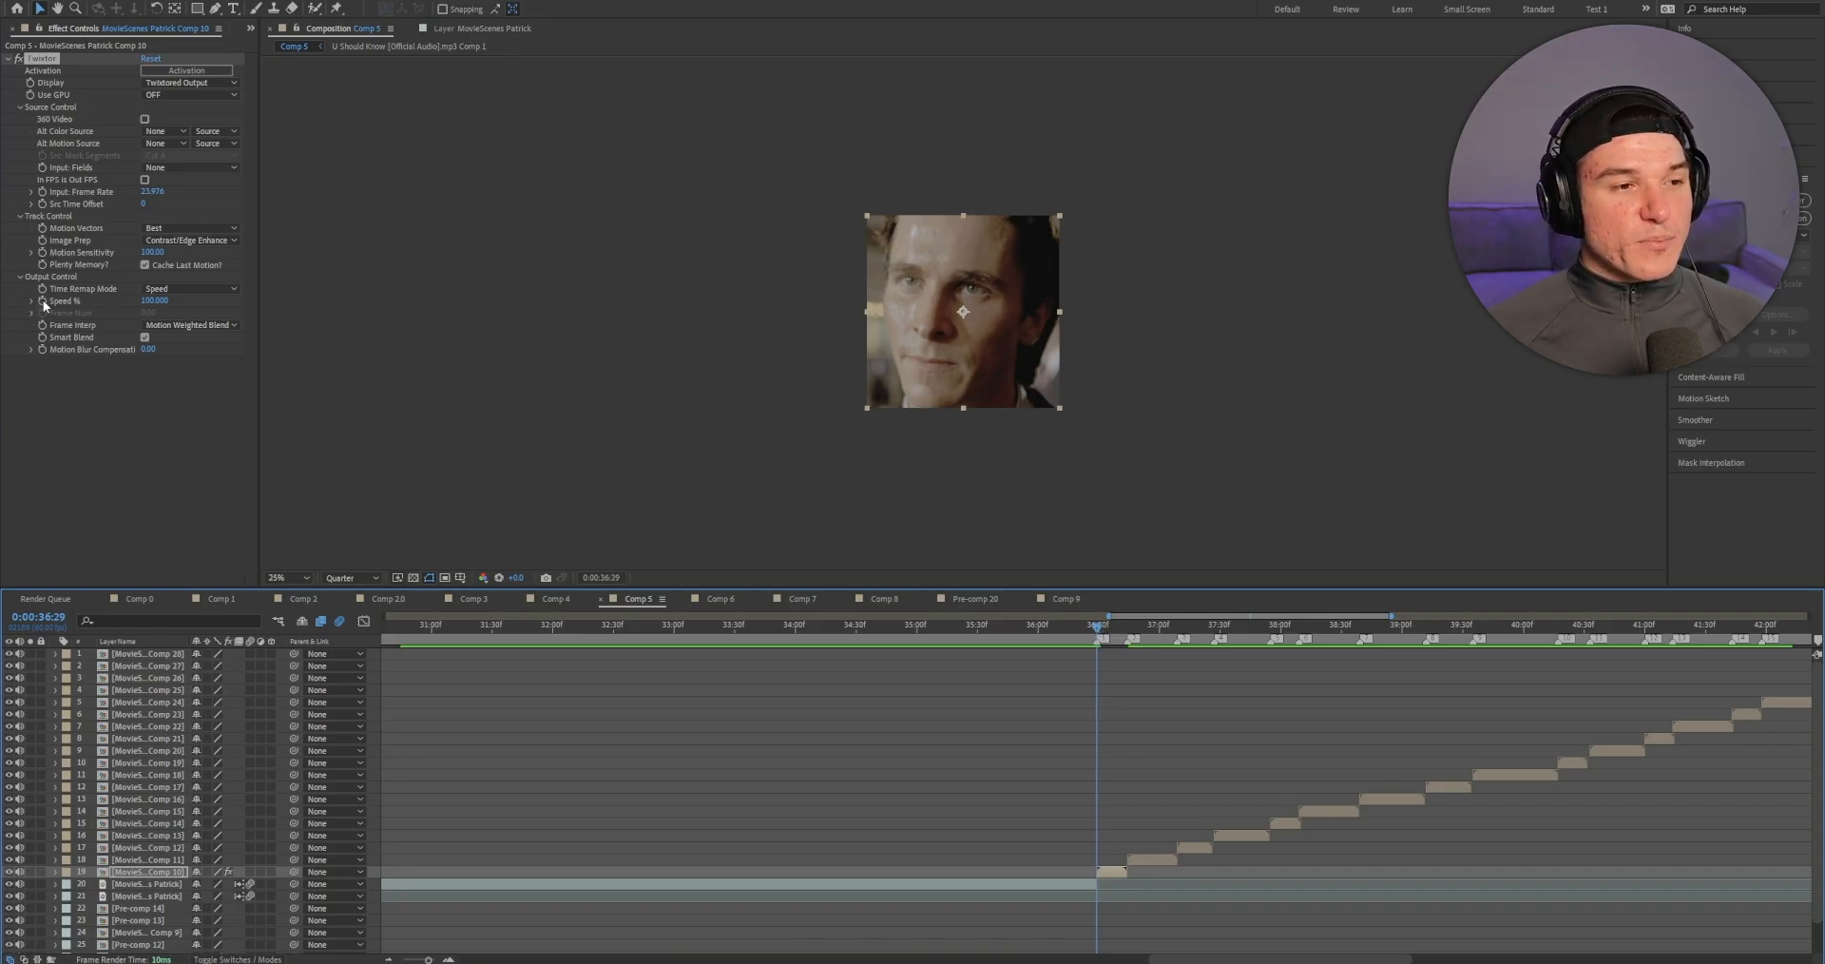
{"action": "left_click", "coordinate": [154, 300]}
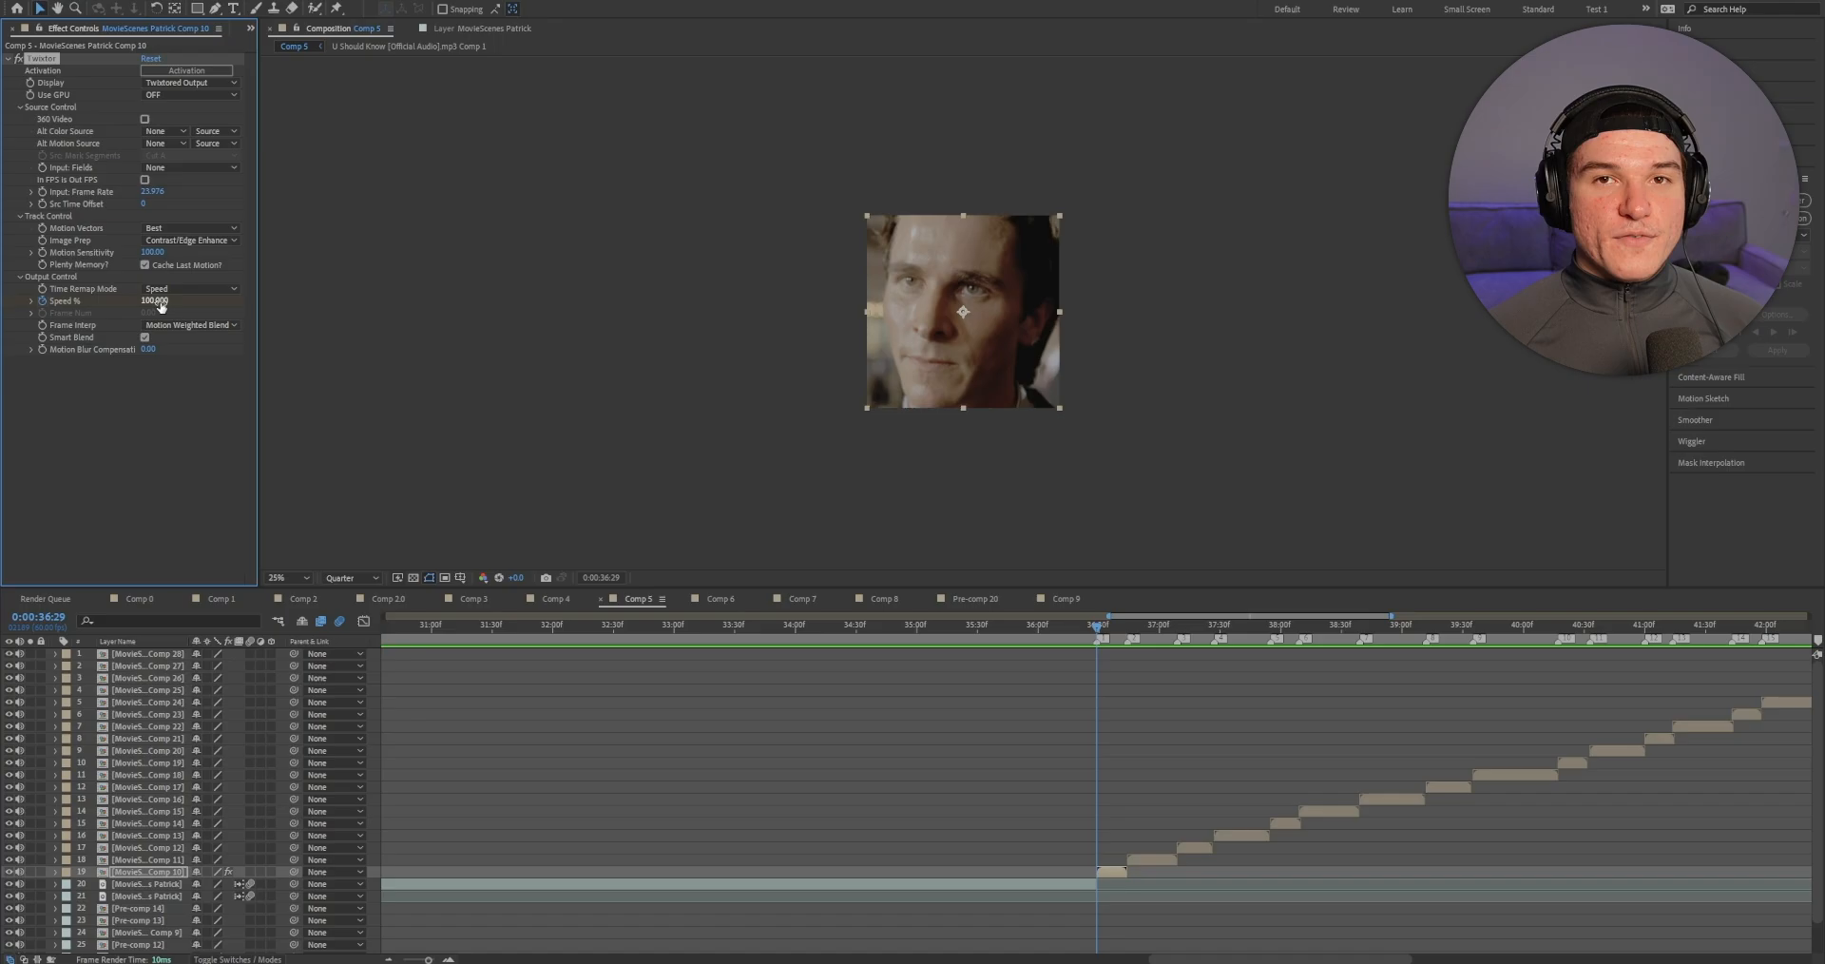
{"action": "type", "text": "200"}
{"action": "key", "text": "Return"}
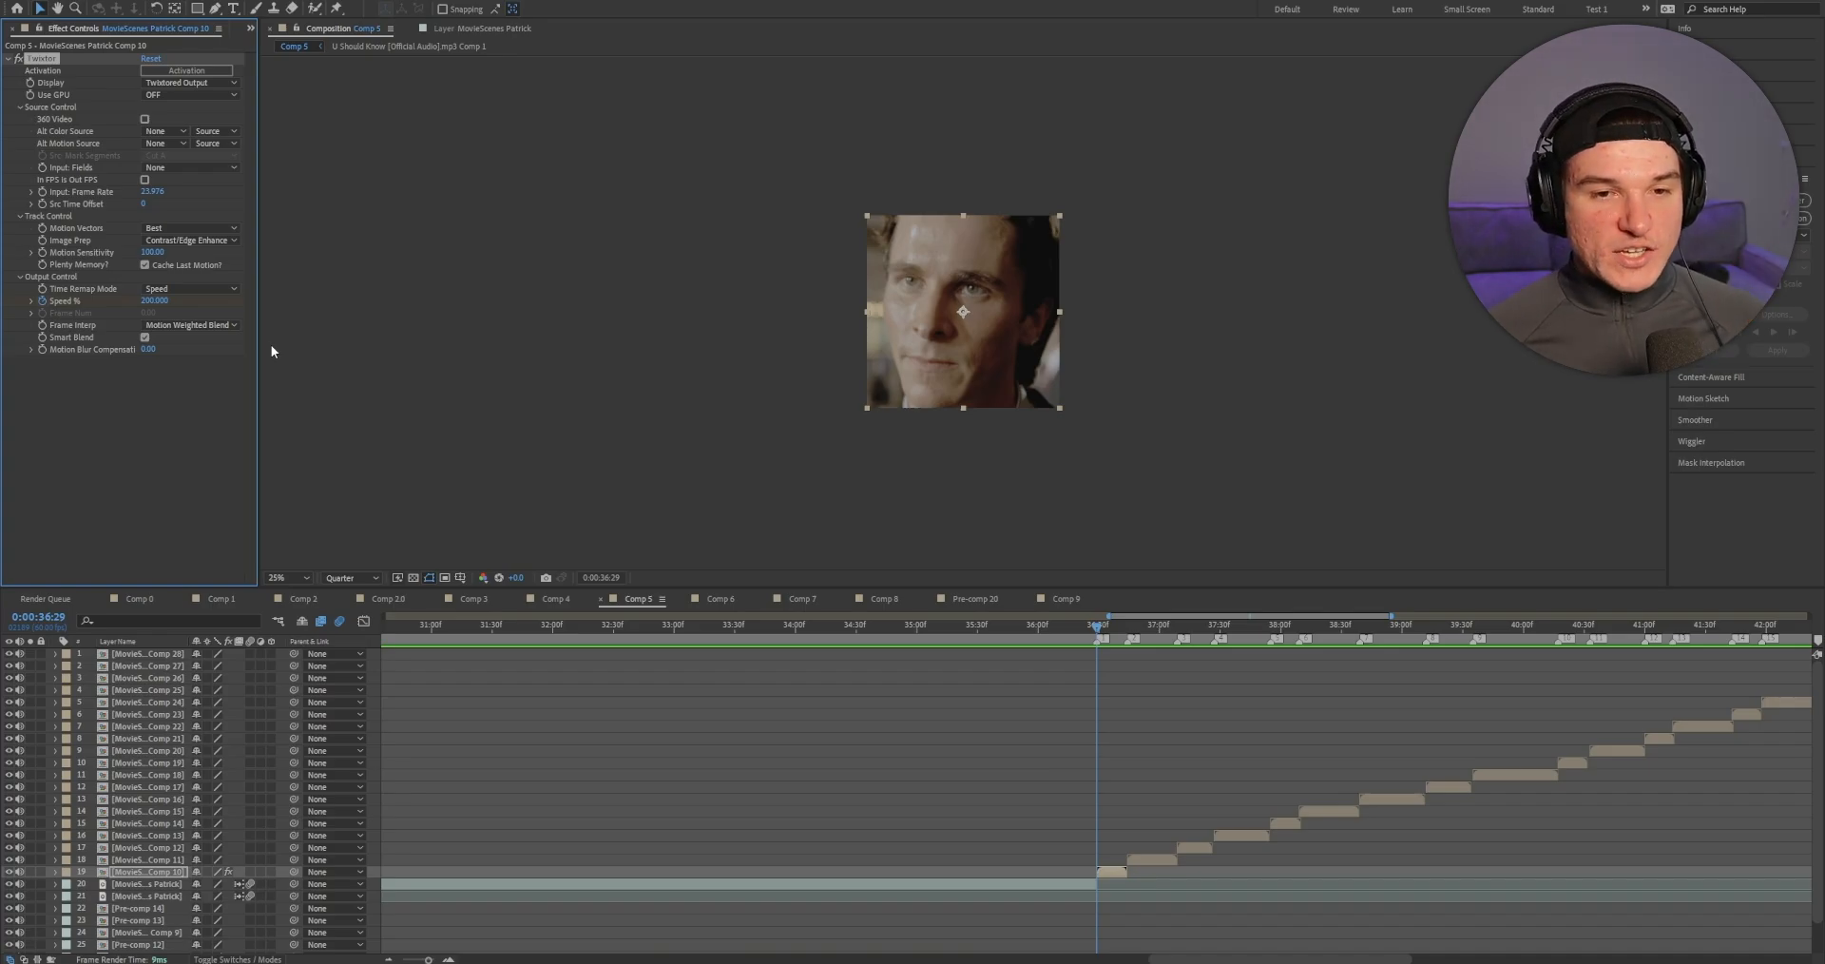
Step: Add a Speed % keyframe of 60 mid-clip at 0:00:36:37 and another speed keyframe at the clip's end
{"action": "key", "text": "u"}
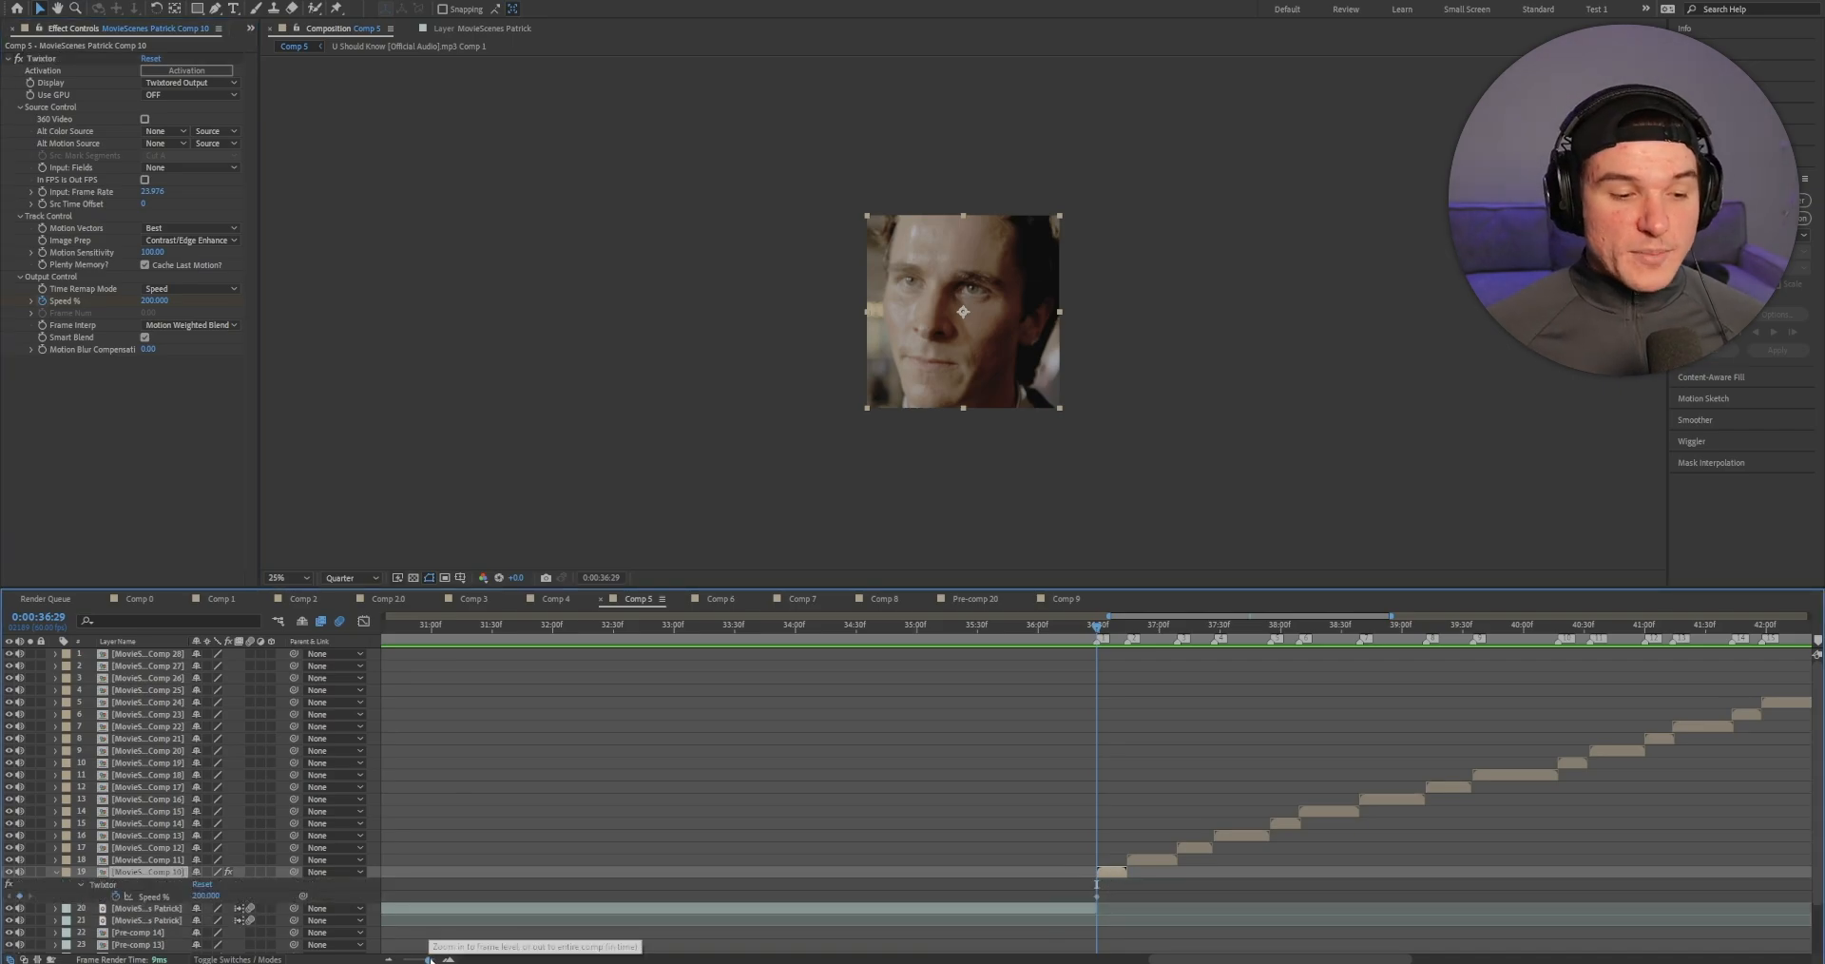
{"action": "left_click_drag", "start_coordinate": [430, 960], "coordinate": [434, 960]}
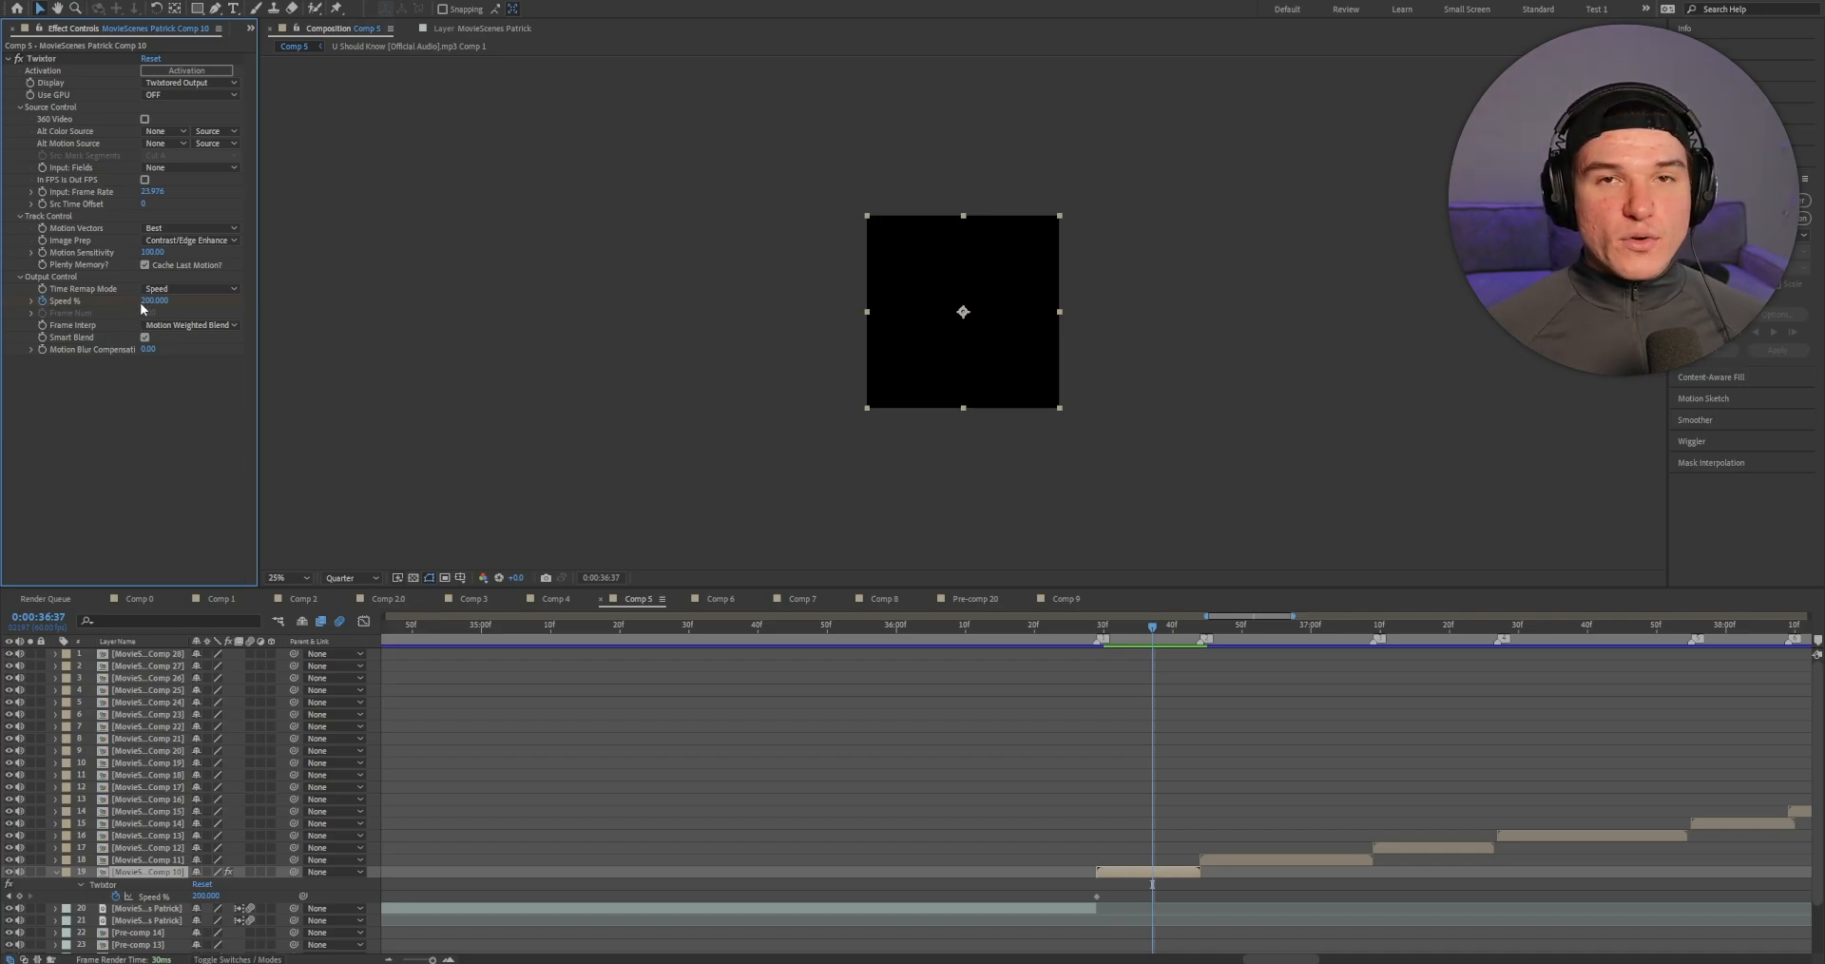
{"action": "left_click", "coordinate": [147, 300]}
{"action": "type", "text": "60"}
{"action": "key", "text": "Return"}
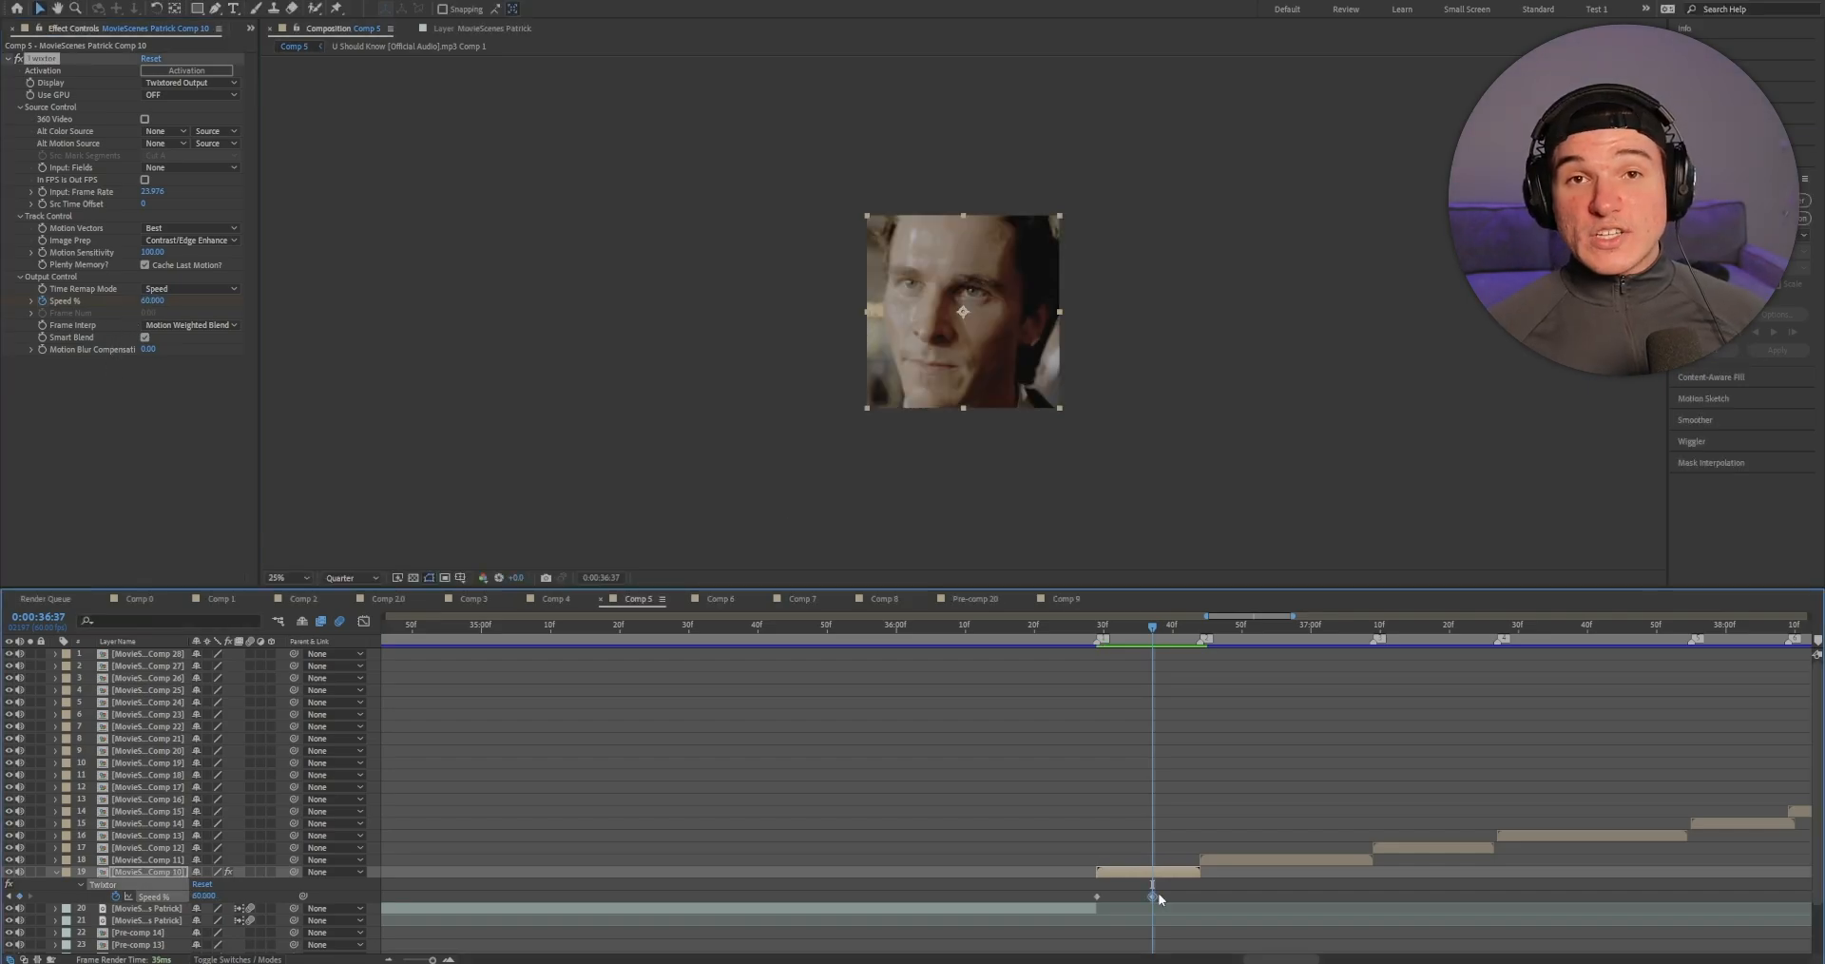
{"action": "left_click", "coordinate": [1152, 895]}
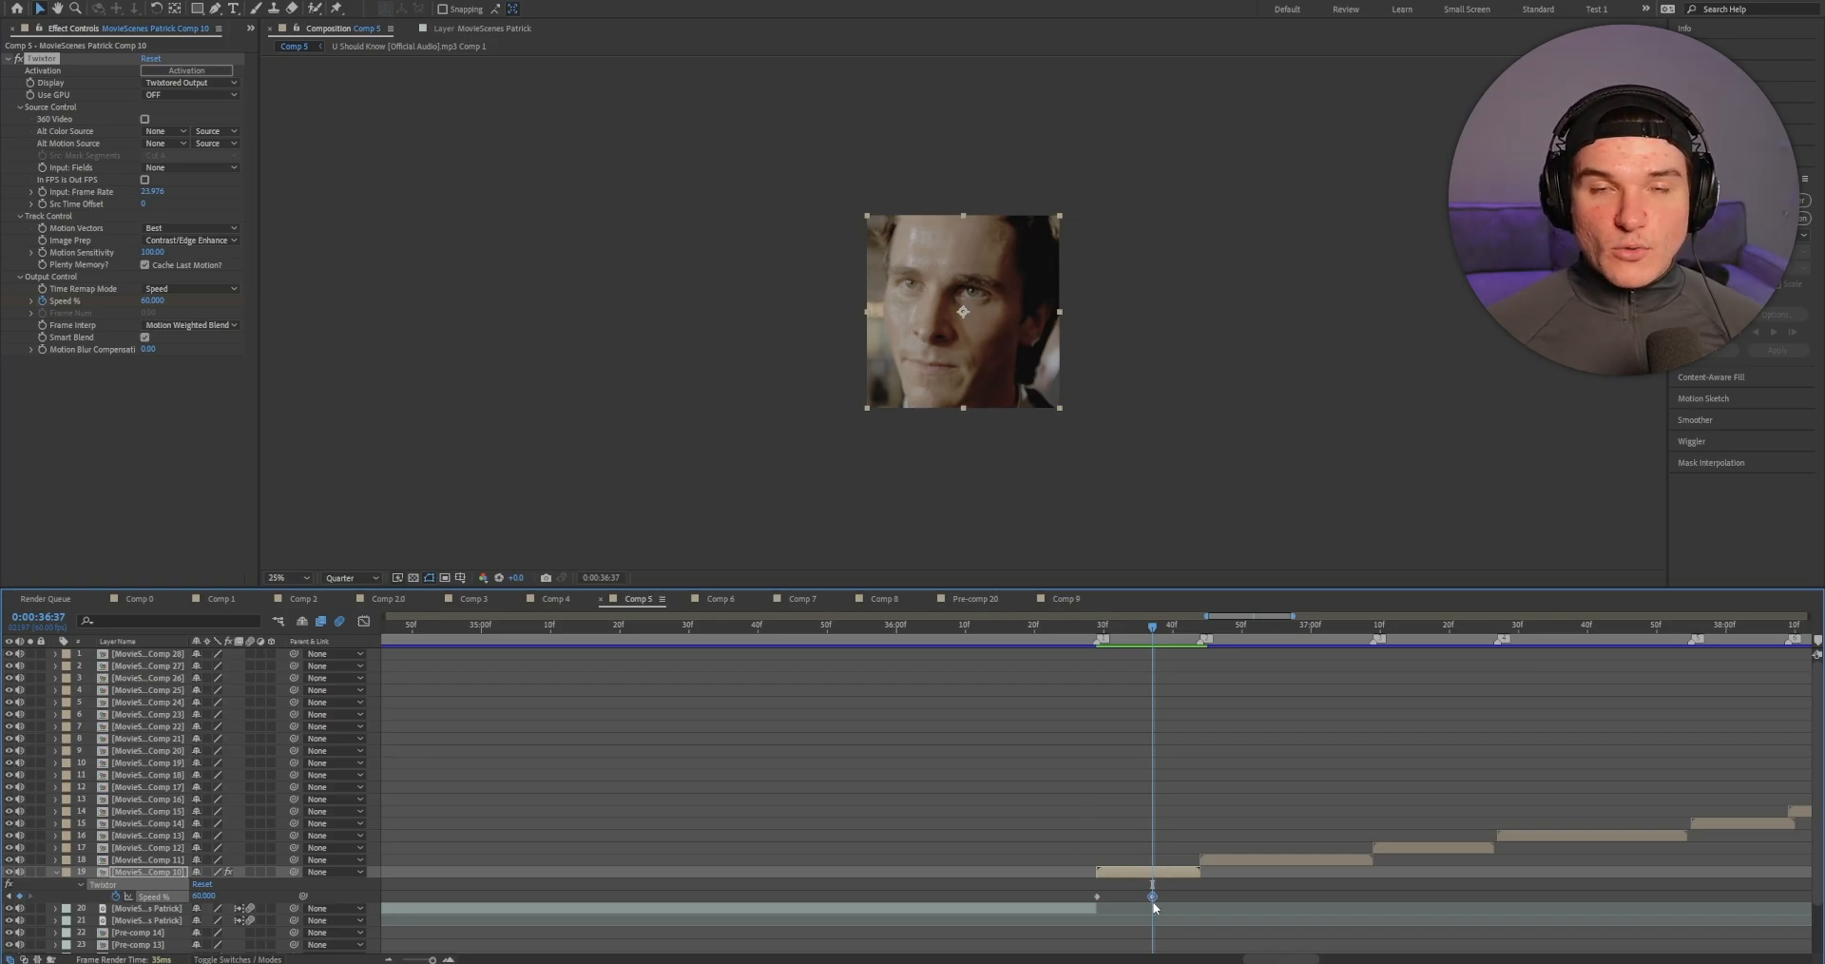
{"action": "left_click", "coordinate": [1201, 628]}
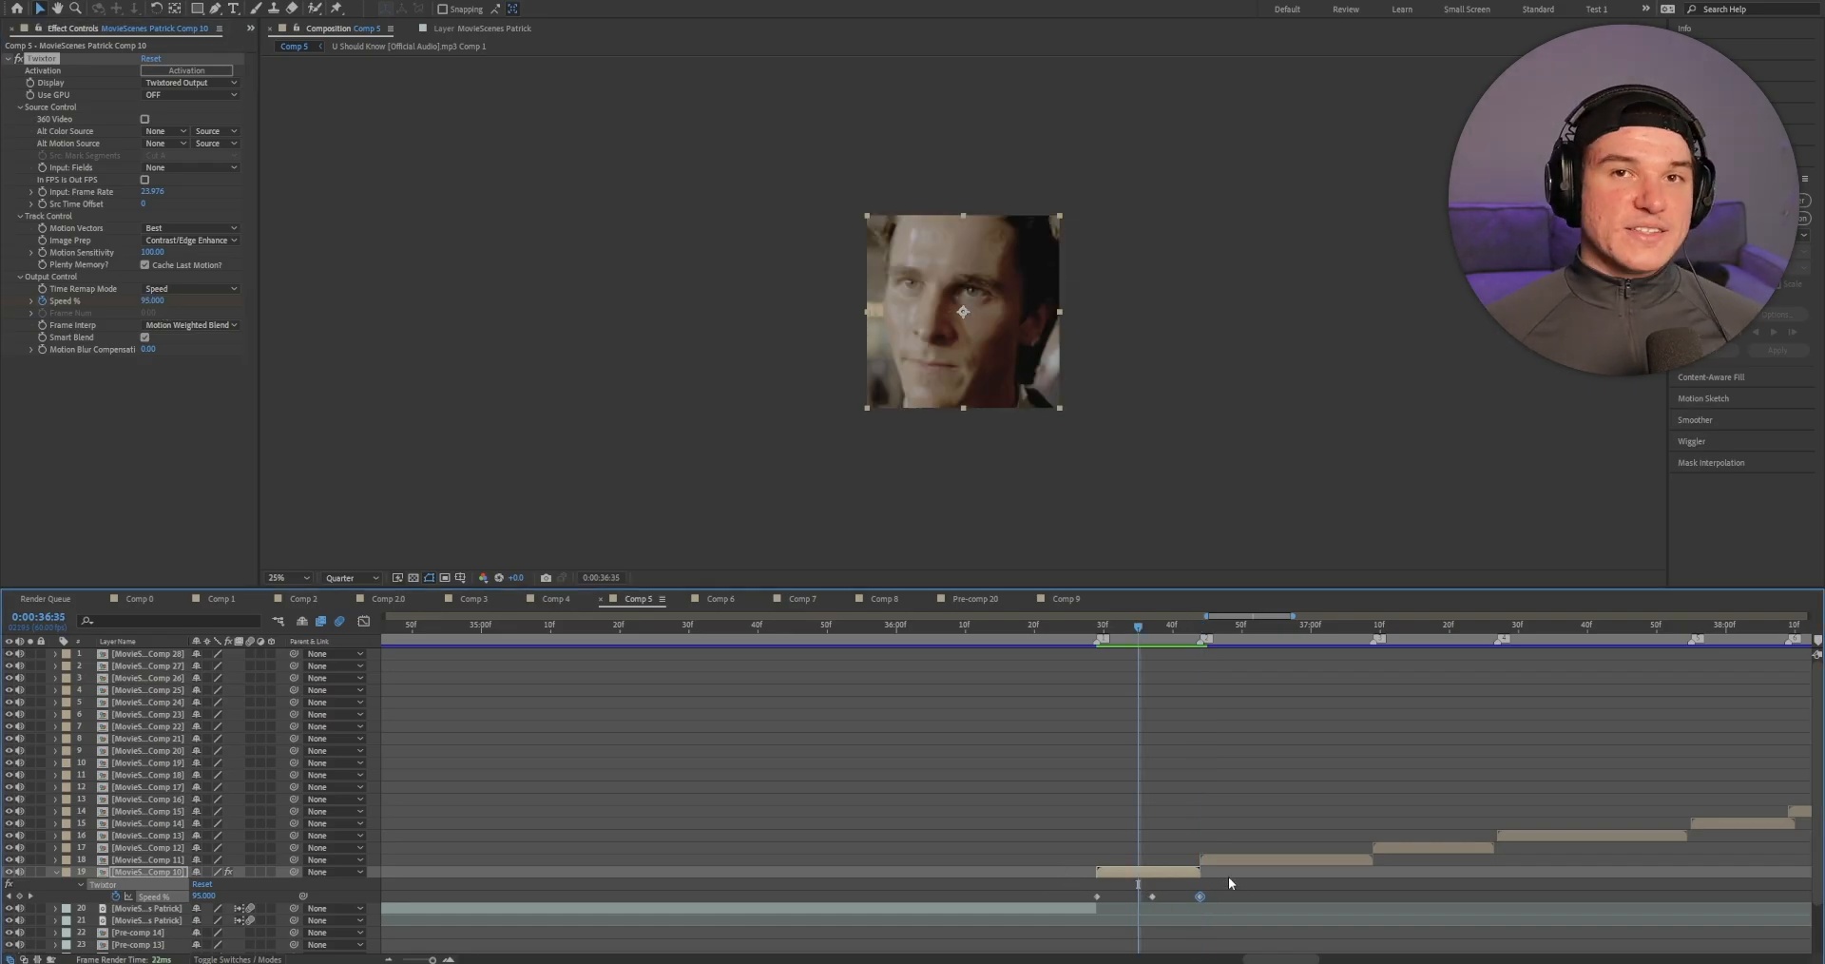
Step: Apply Easy Ease to all three Twixtor Speed % keyframes of the layer 19 clip
{"action": "left_click_drag", "start_coordinate": [1233, 886], "coordinate": [1066, 914]}
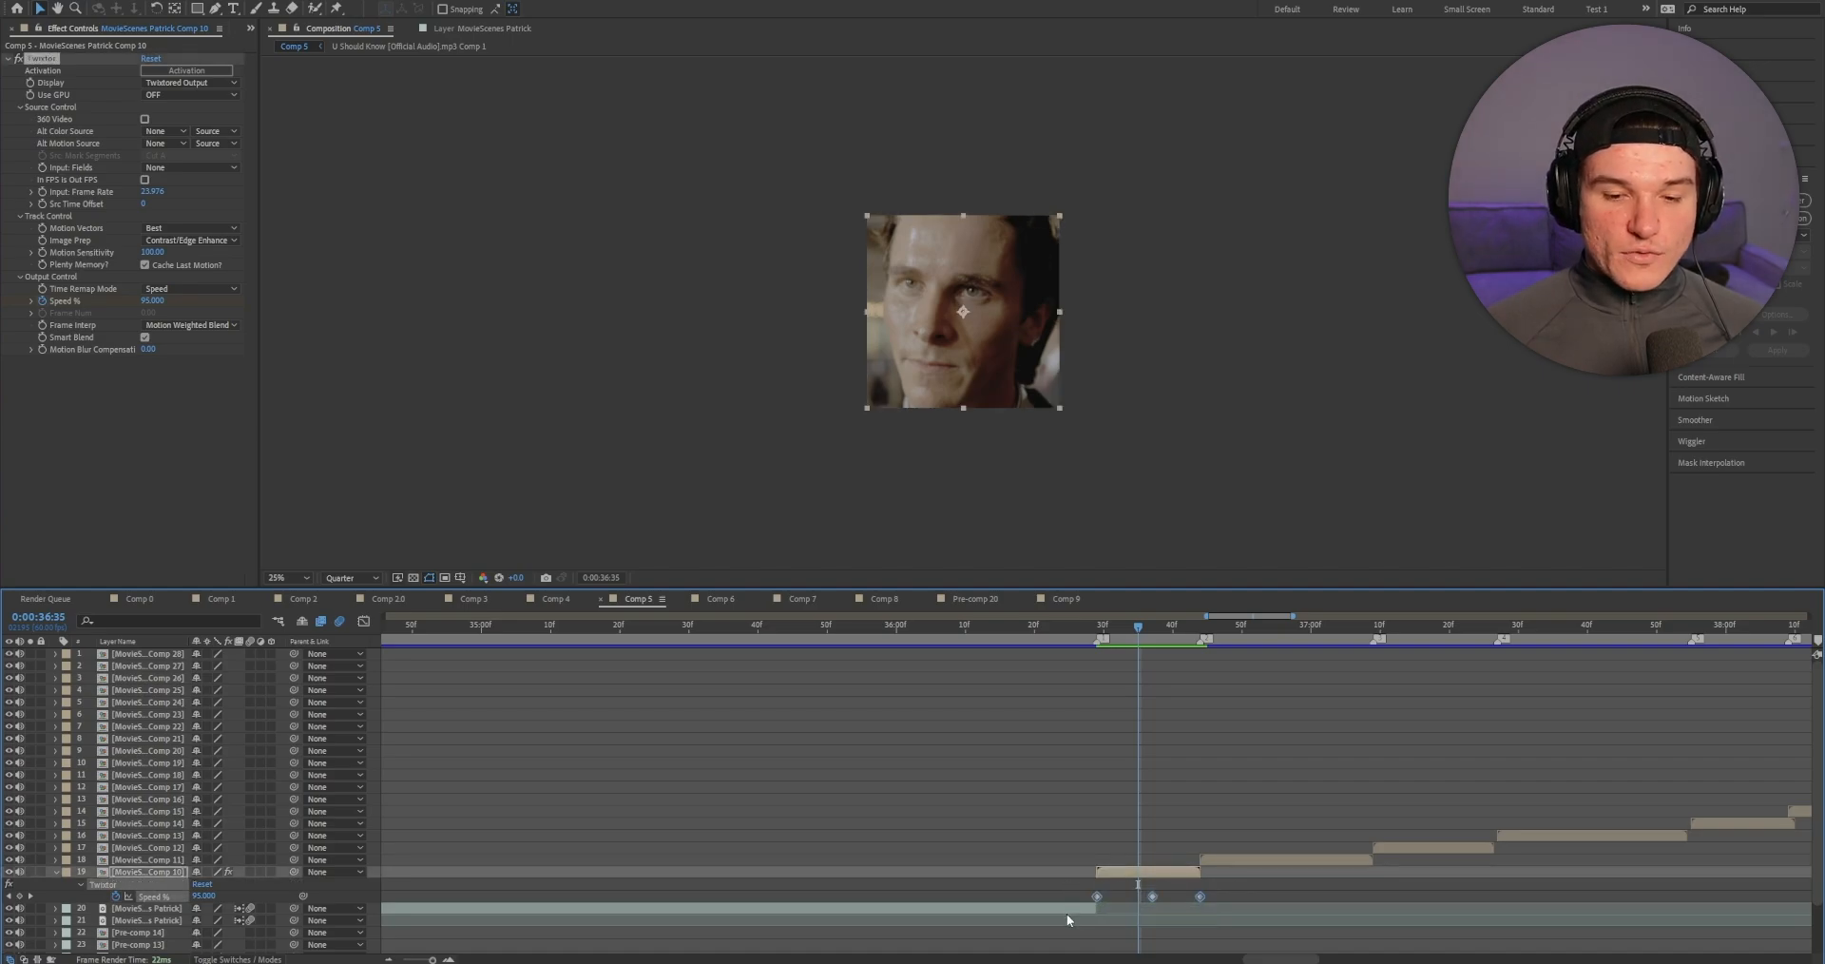
{"action": "right_click", "coordinate": [1096, 898]}
{"action": "mouse_move", "coordinate": [1149, 897]}
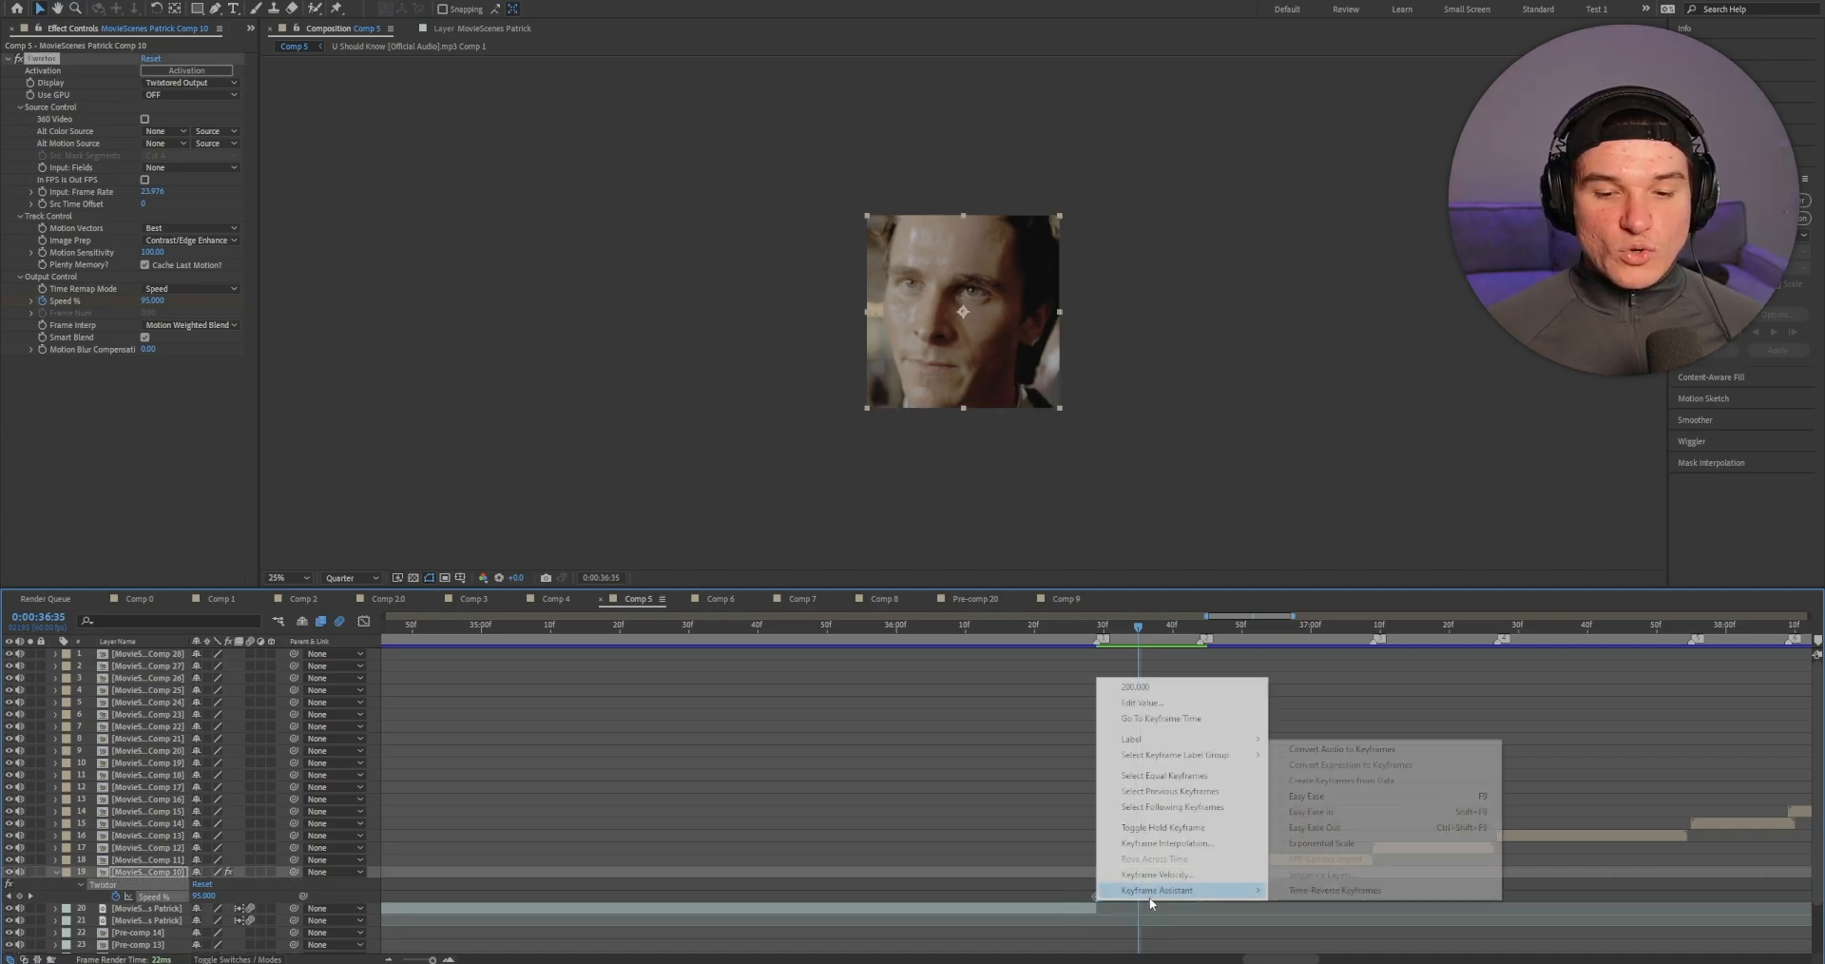
{"action": "left_click", "coordinate": [1311, 796]}
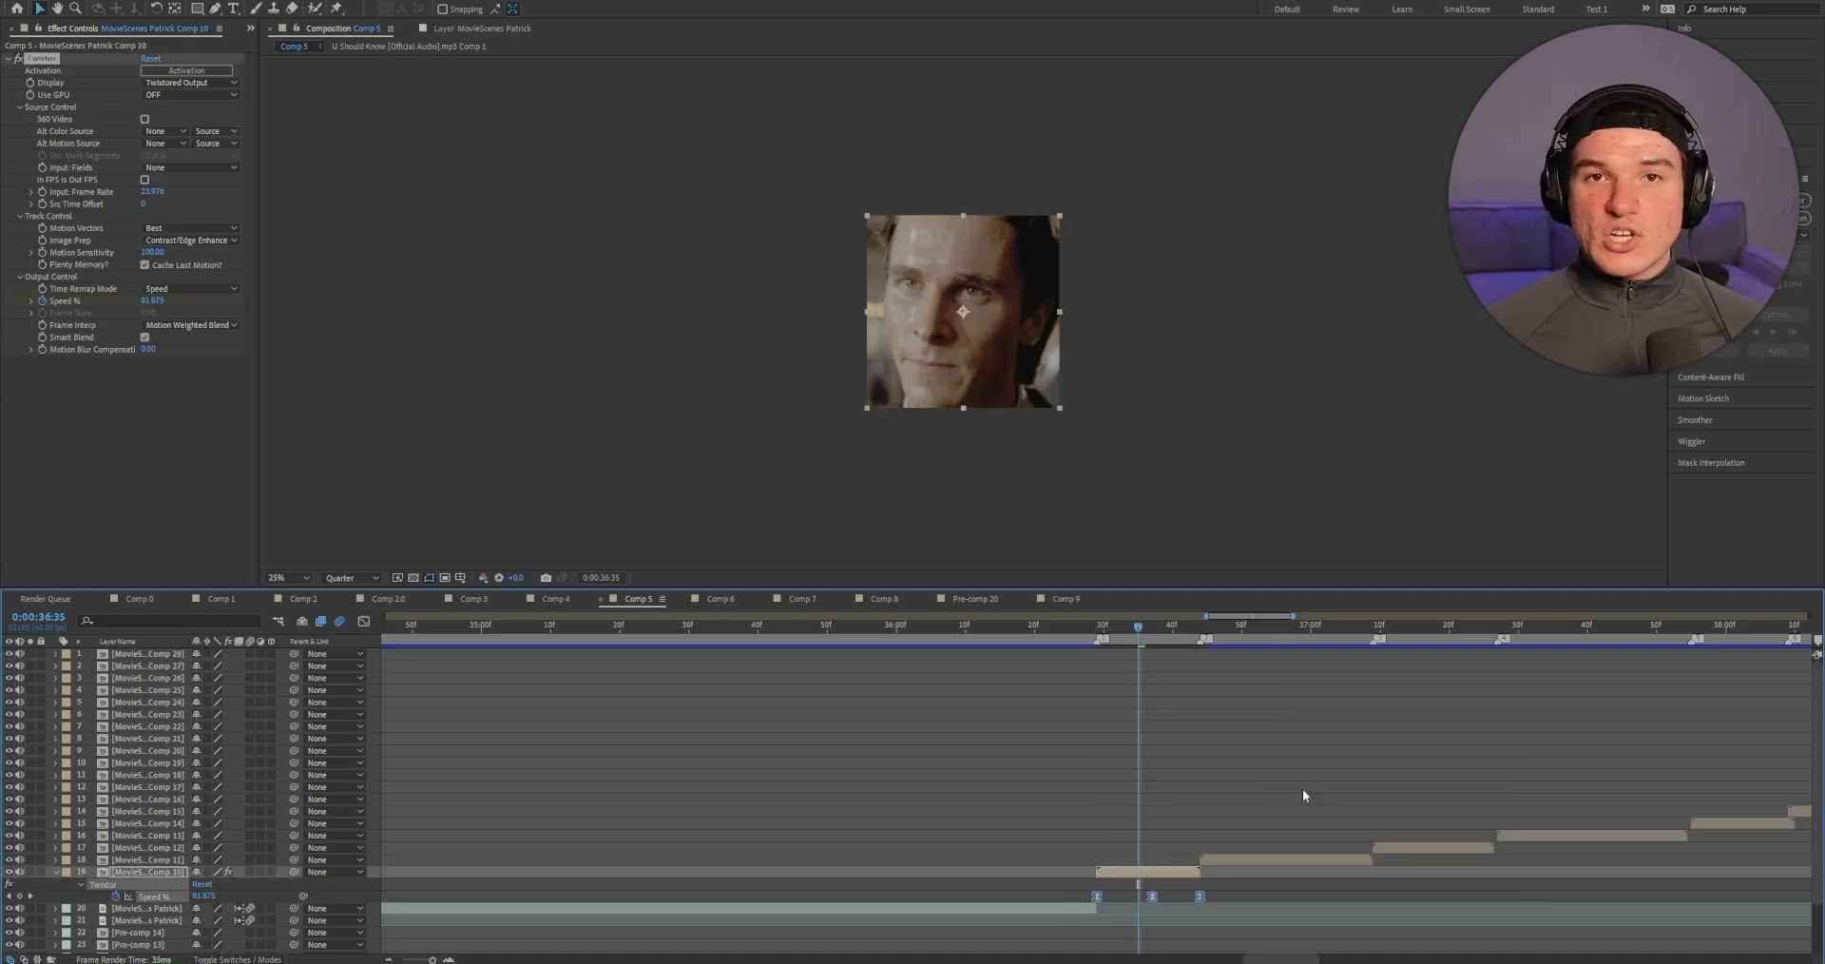
Step: Reshape layer 19's Speed % curve in the Graph Editor into a U, steep at both ends with a long flat middle
{"action": "left_click", "coordinate": [364, 621]}
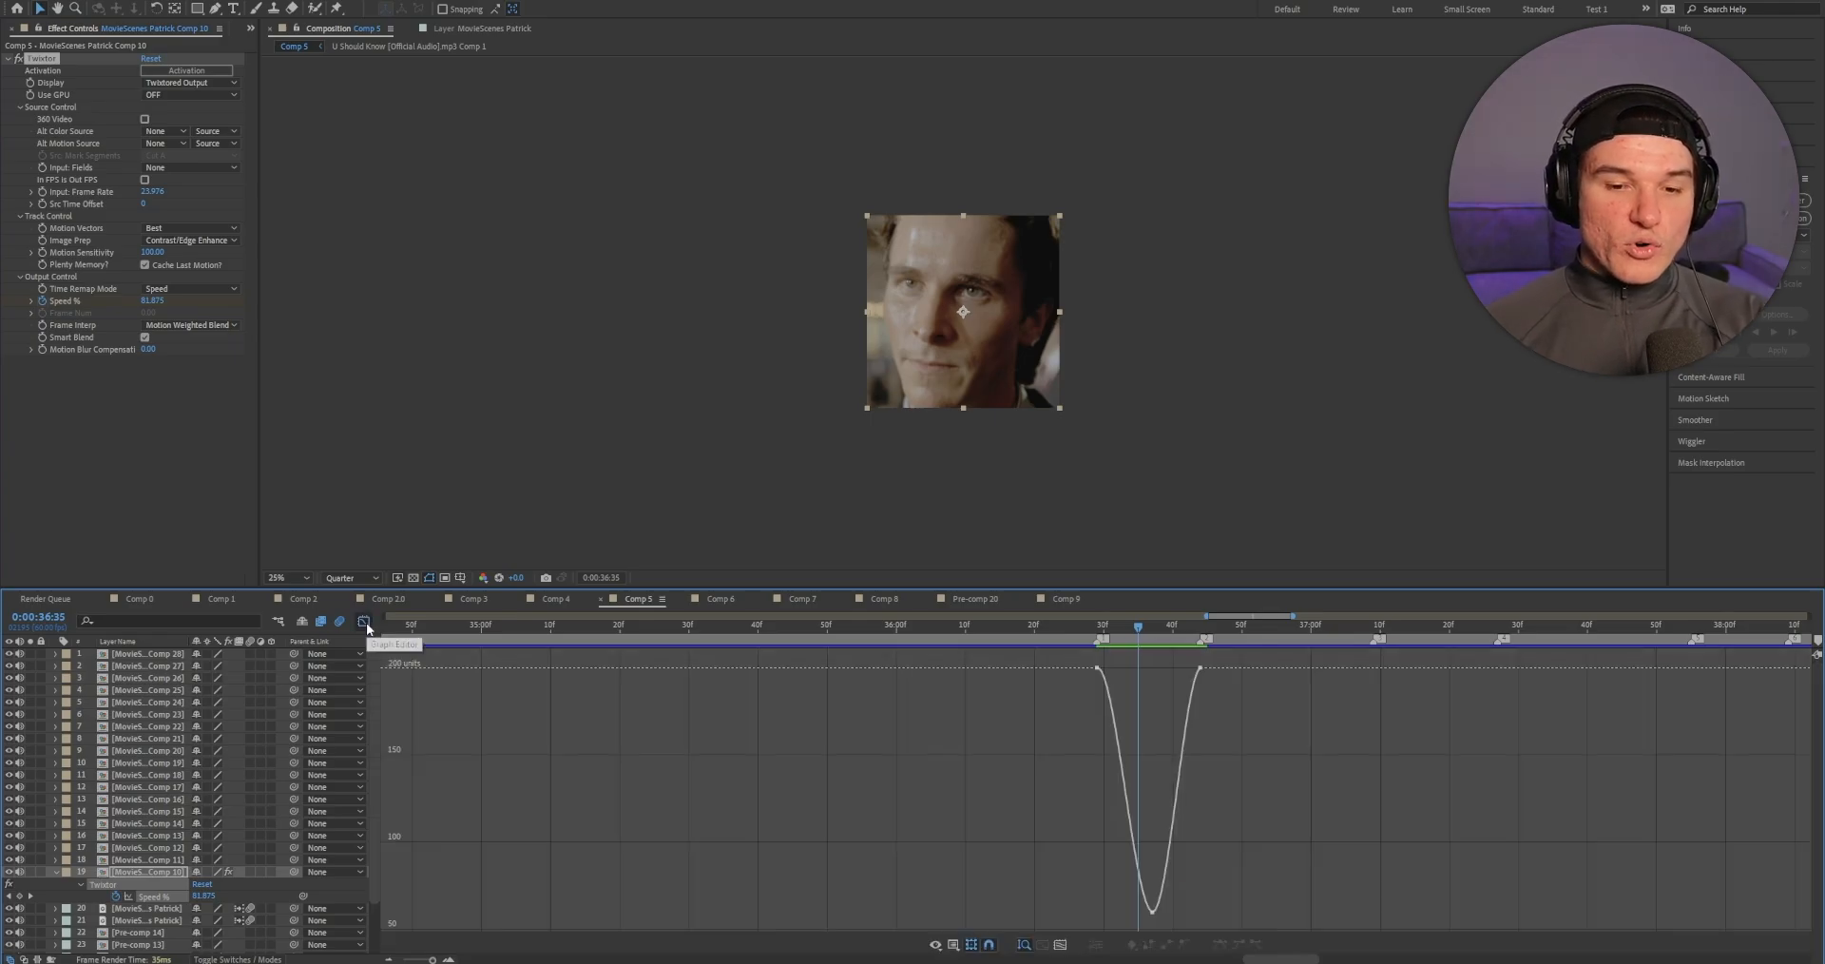
{"action": "left_click", "coordinate": [1098, 668]}
{"action": "key", "text": "equal"}
{"action": "key", "text": "equal"}
{"action": "key", "text": "equal"}
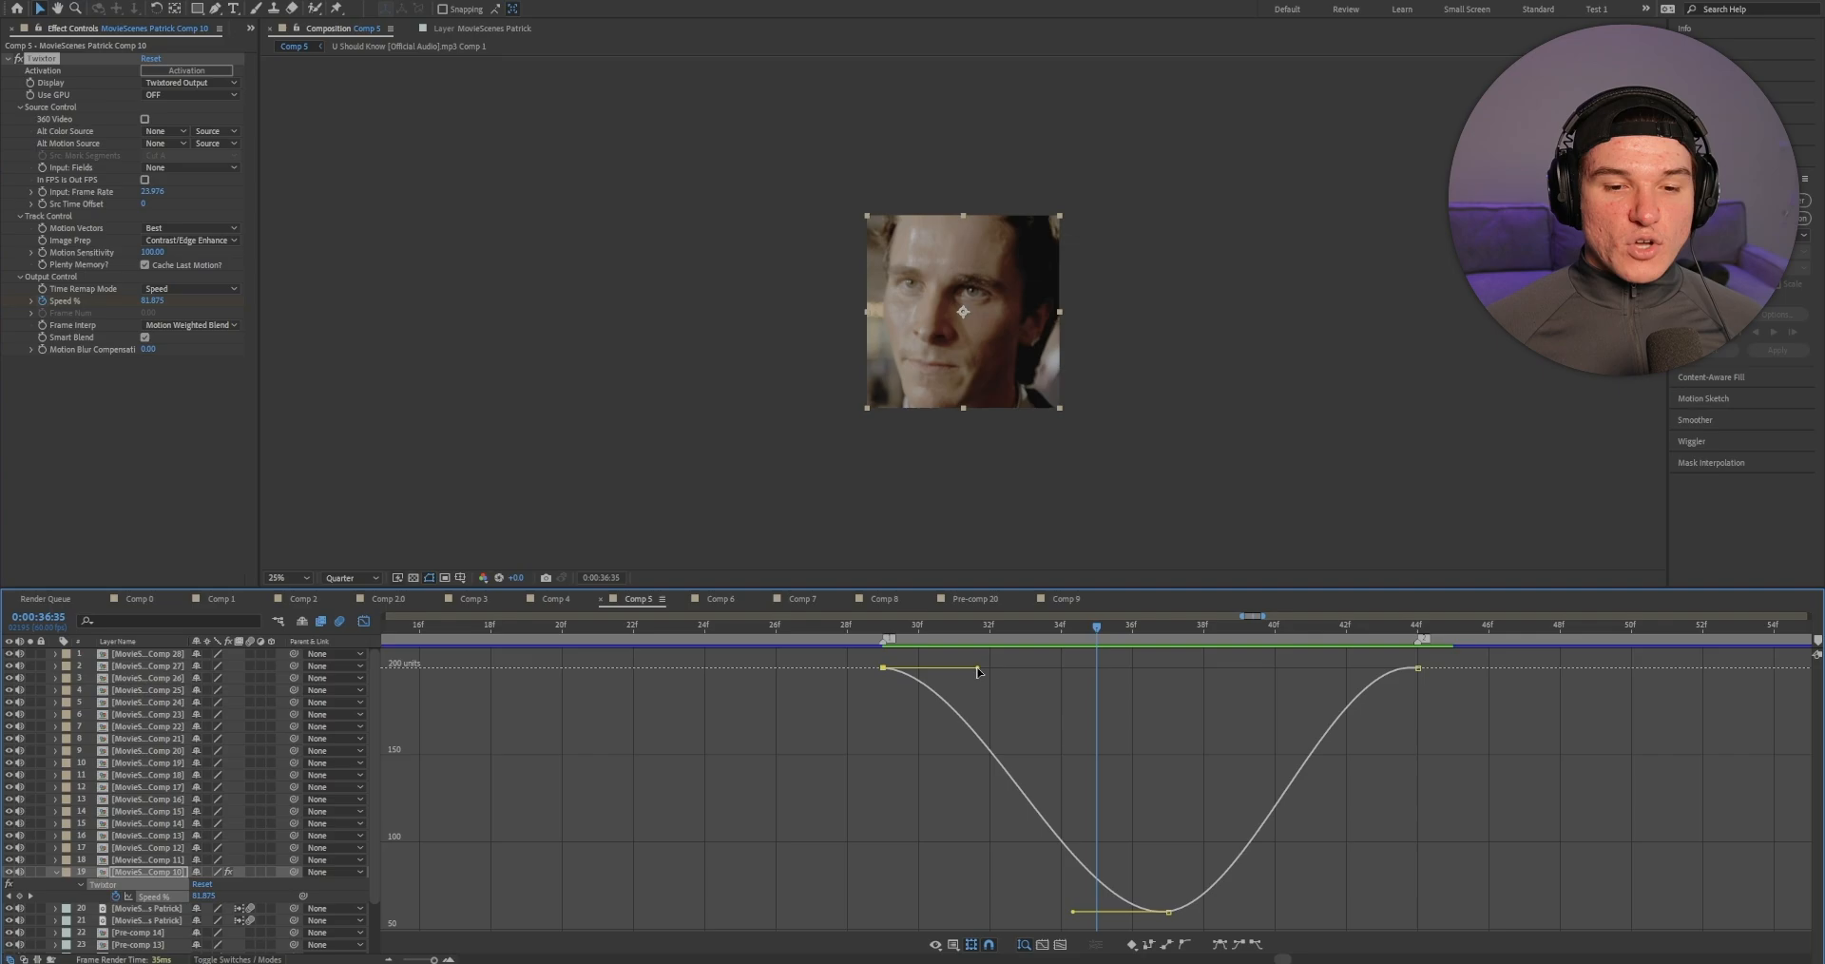
{"action": "left_click_drag", "start_coordinate": [977, 668], "coordinate": [903, 899]}
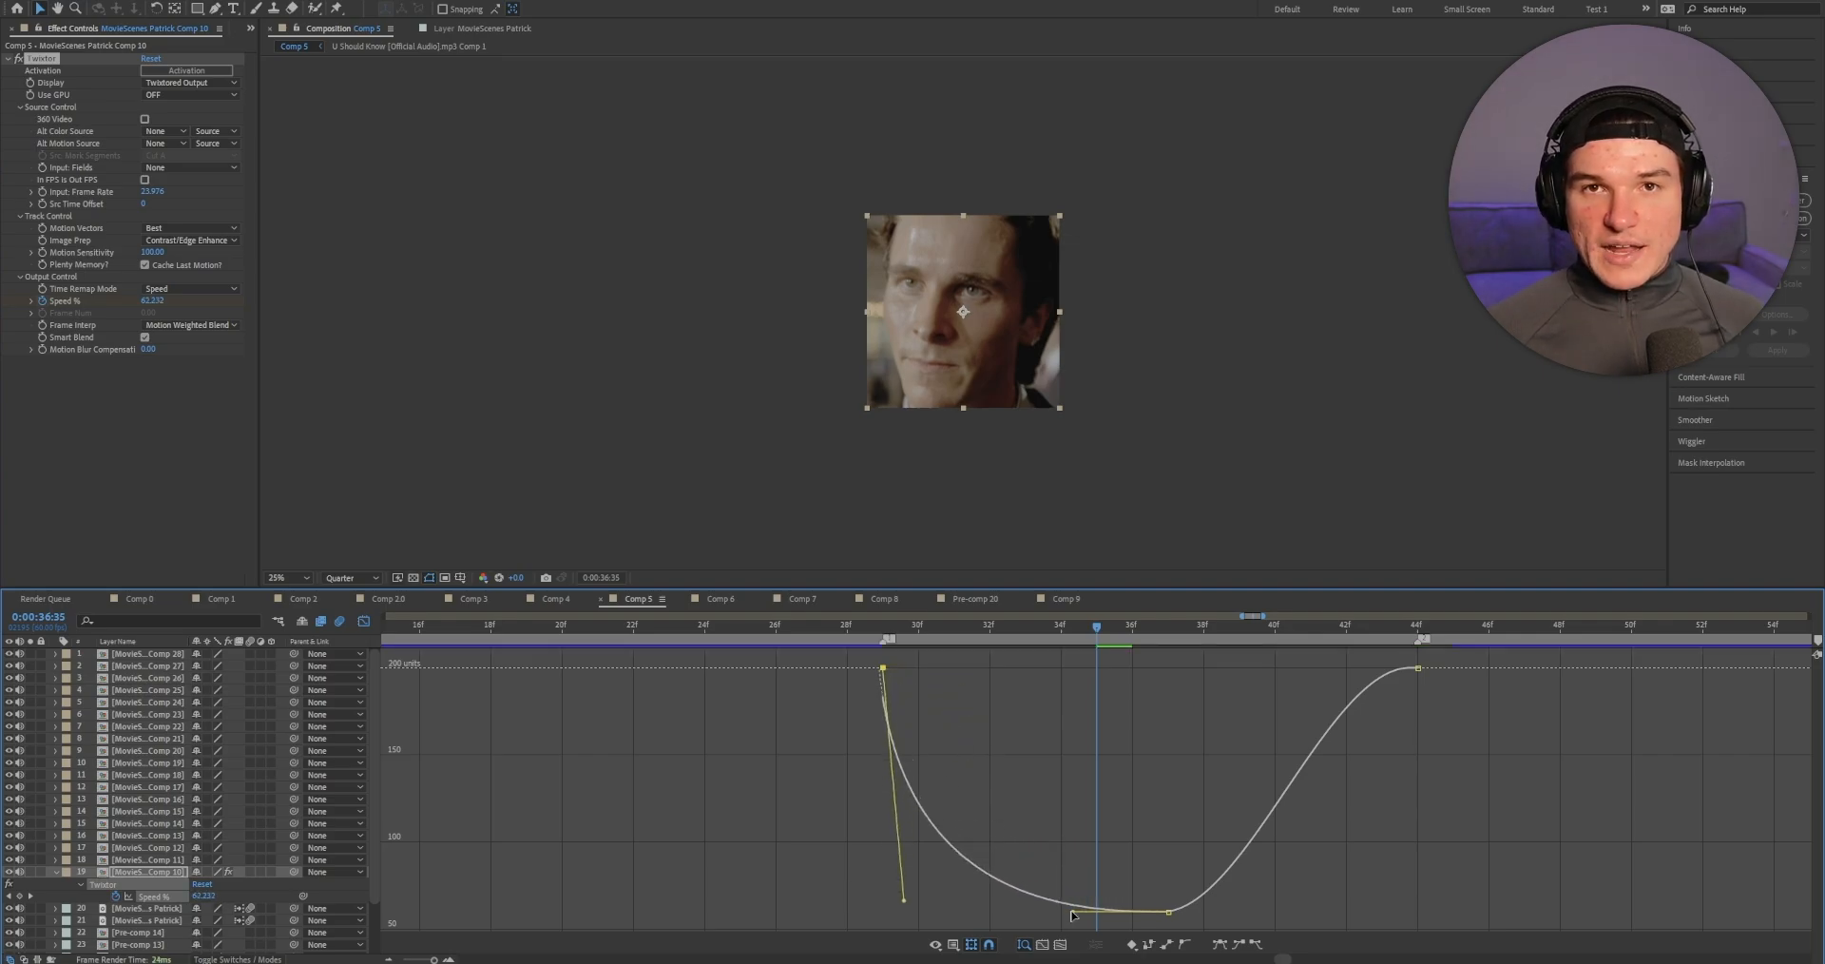
{"action": "left_click_drag", "start_coordinate": [1073, 914], "coordinate": [991, 914]}
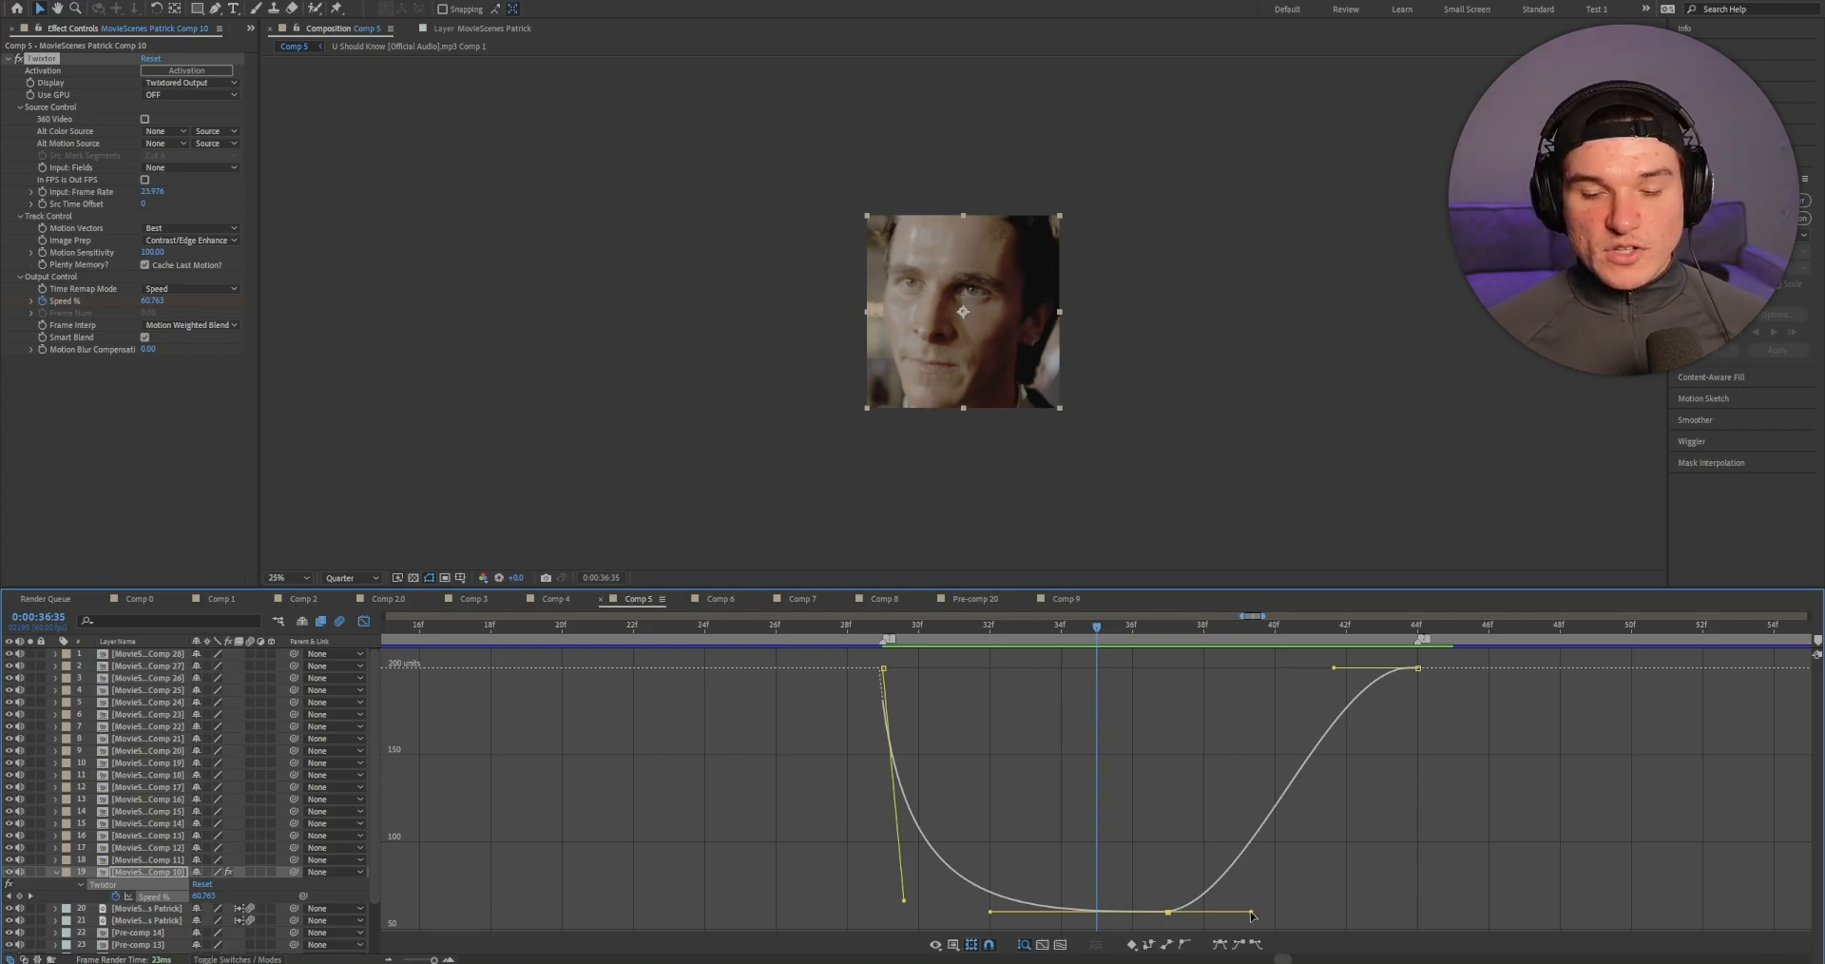
{"action": "left_click_drag", "start_coordinate": [1250, 912], "coordinate": [1343, 912]}
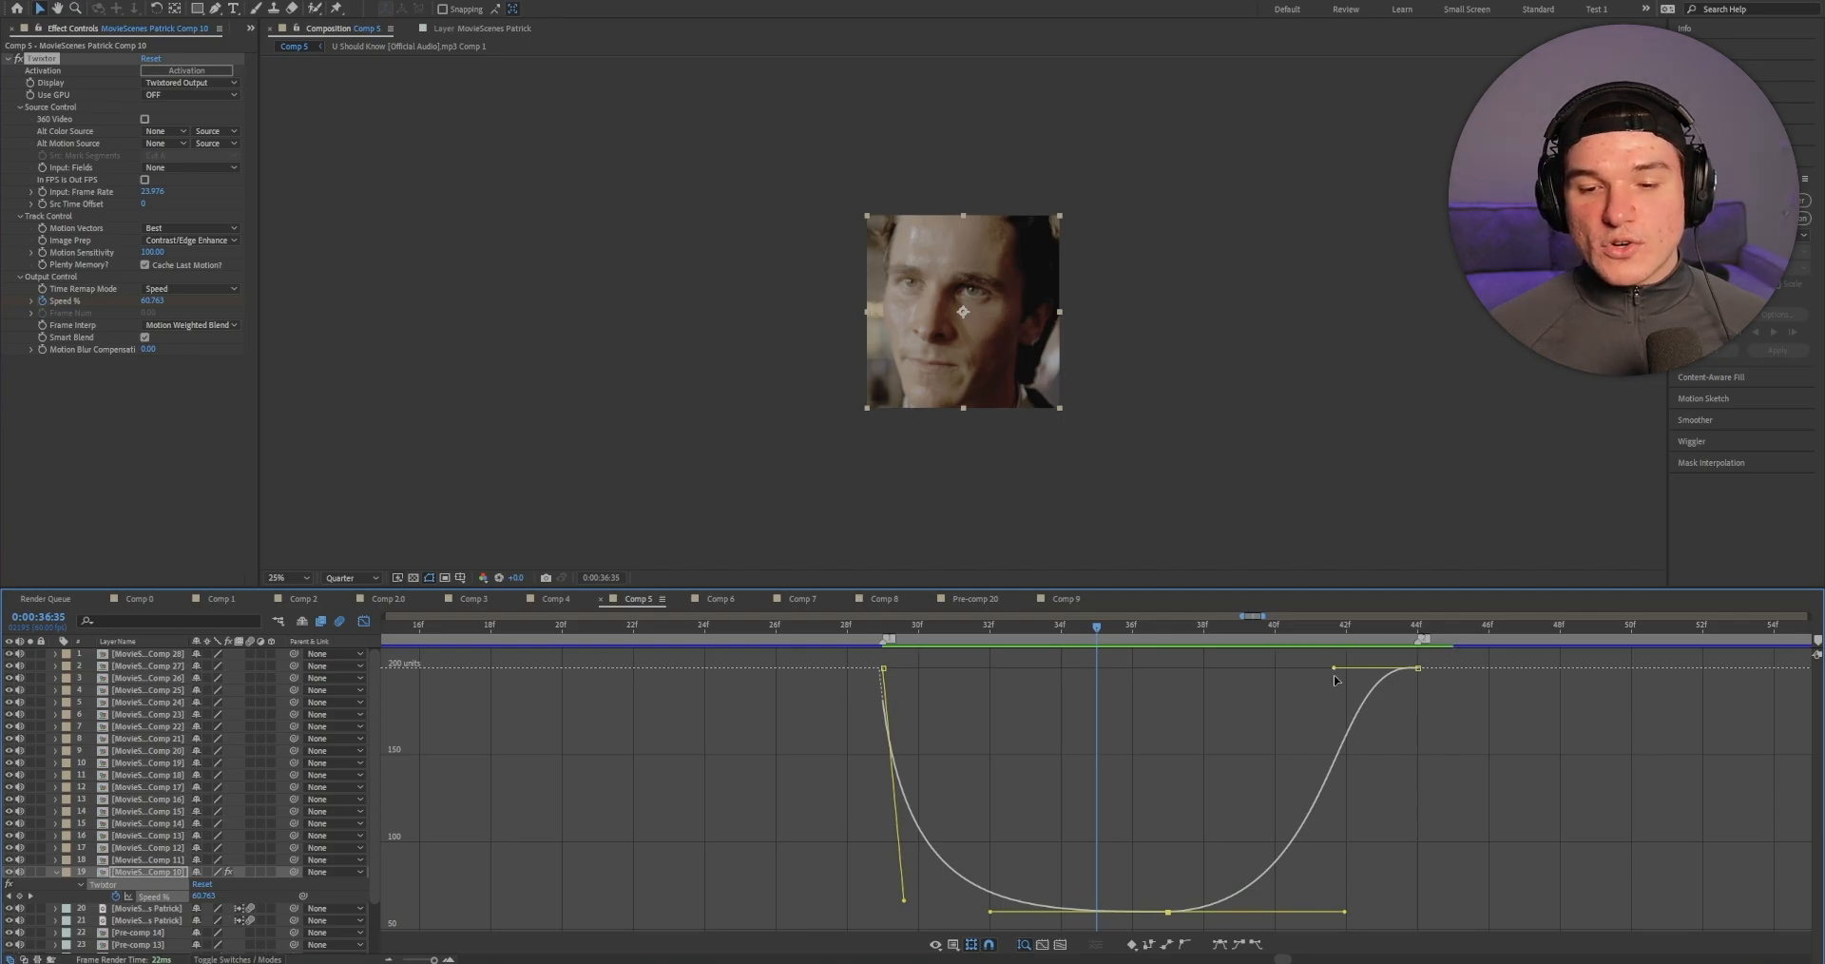
{"action": "left_click_drag", "start_coordinate": [1333, 668], "coordinate": [1403, 814]}
{"action": "left_click_drag", "start_coordinate": [1404, 815], "coordinate": [1407, 900]}
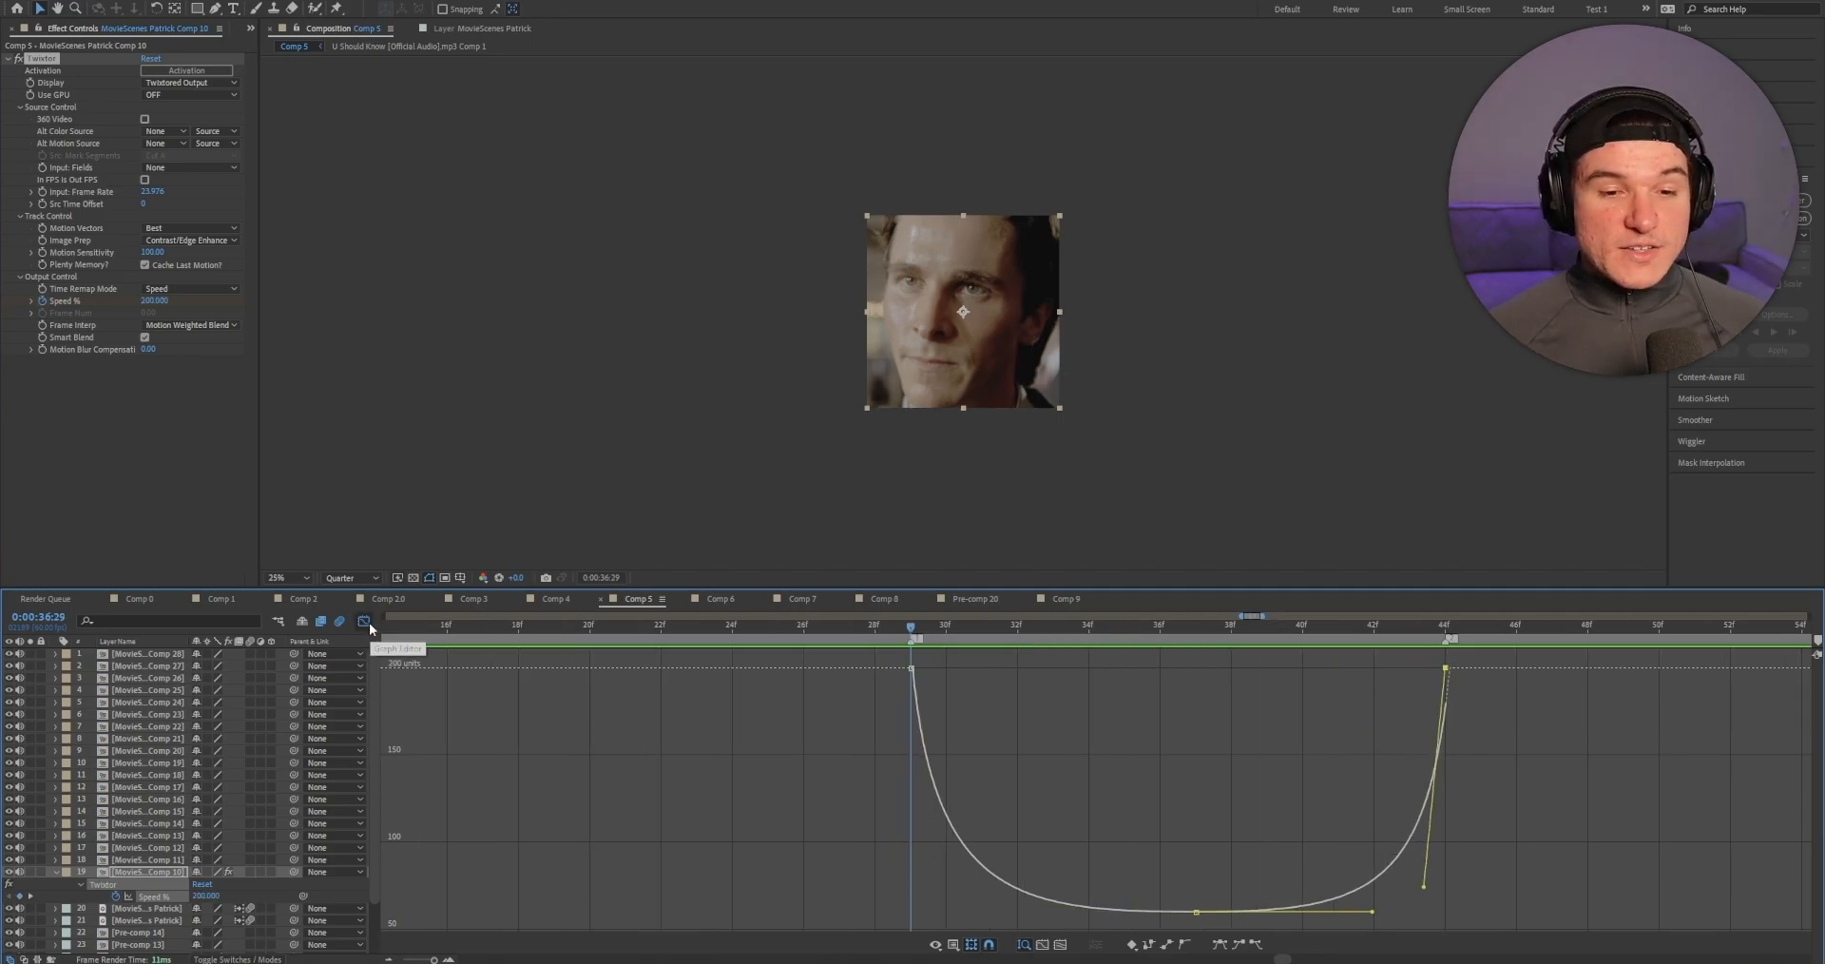
{"action": "left_click", "coordinate": [364, 622]}
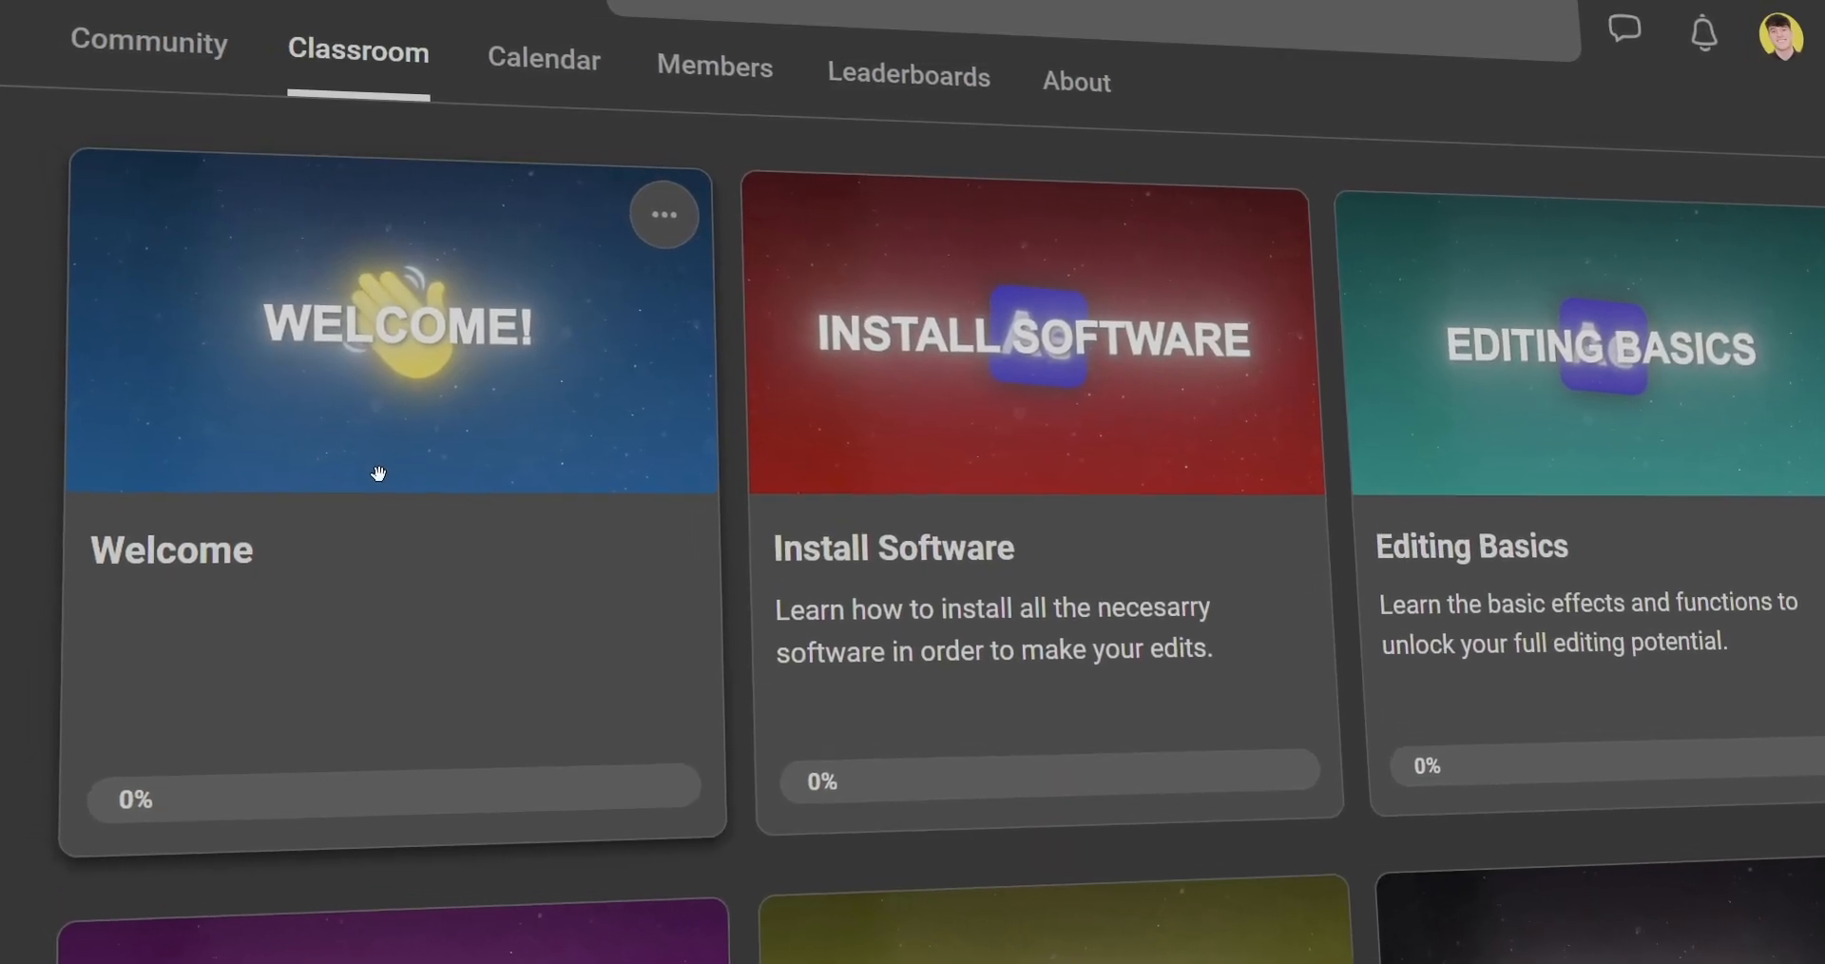
{"action": "scroll", "coordinate": [419, 492], "scroll_direction": "down", "scroll_amount": 5}
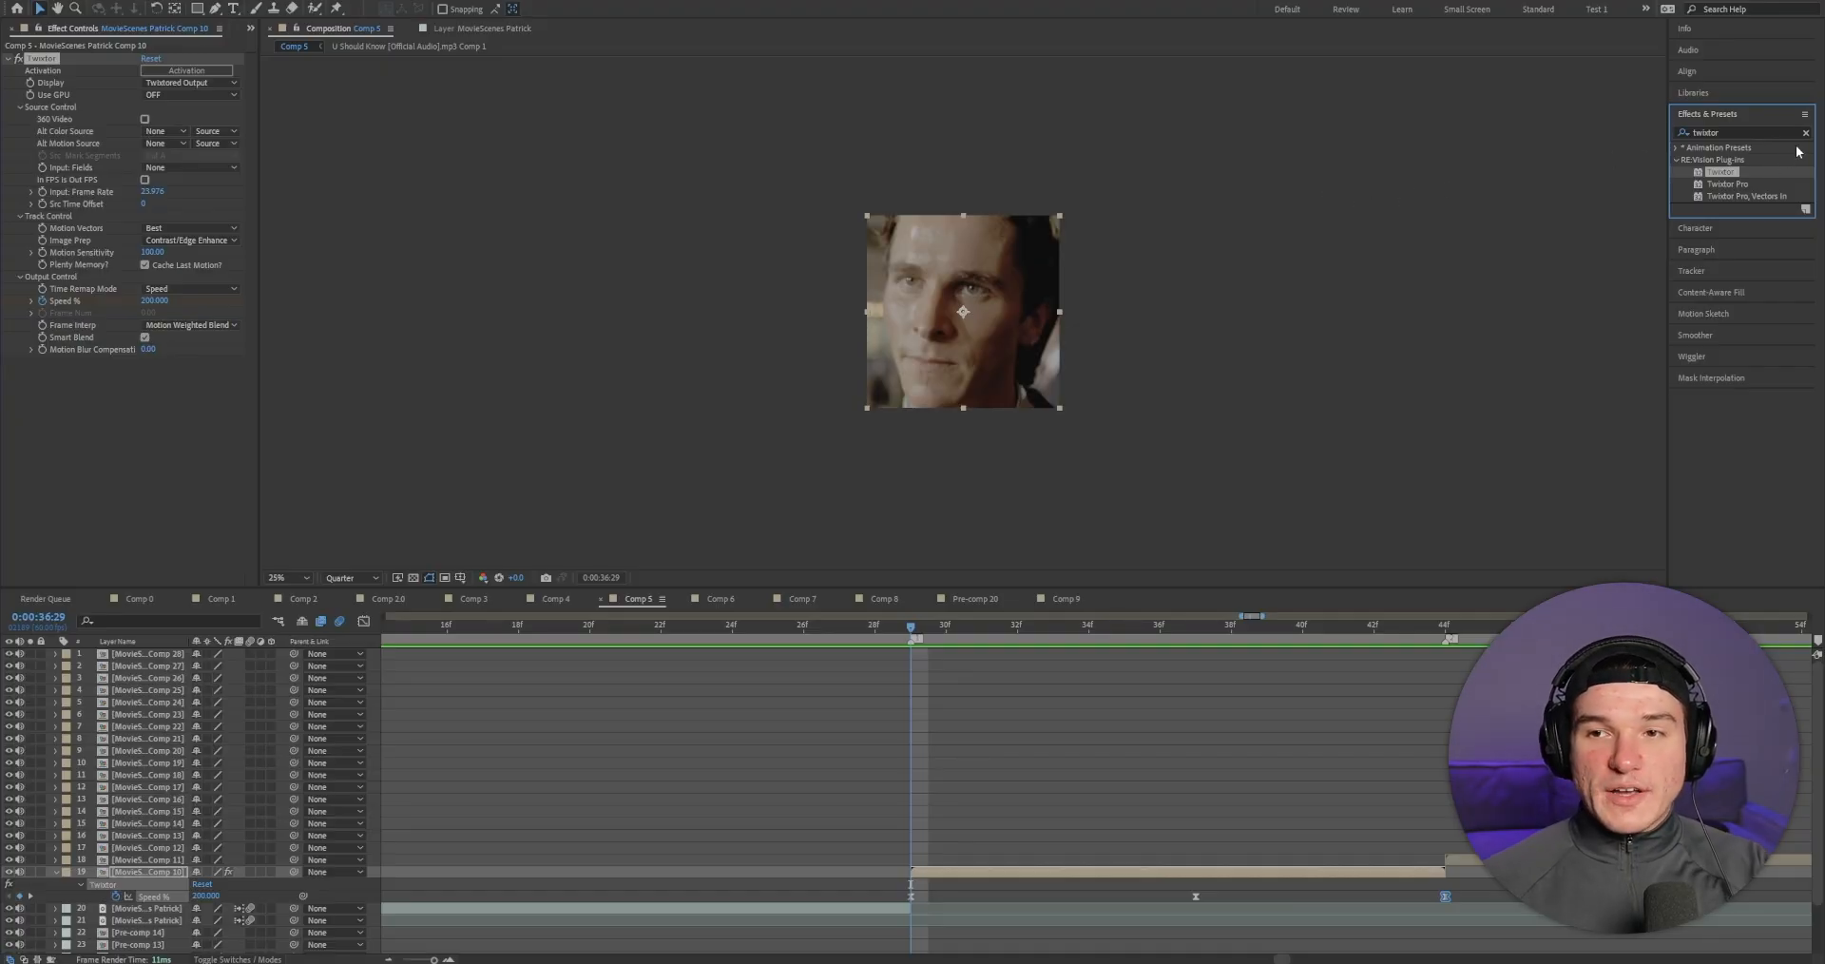
Step: Find the Sapphire S_BlurMoCurves effect and apply it to the layer 19 clip
{"action": "left_click", "coordinate": [1806, 134]}
{"action": "left_click", "coordinate": [1782, 132]}
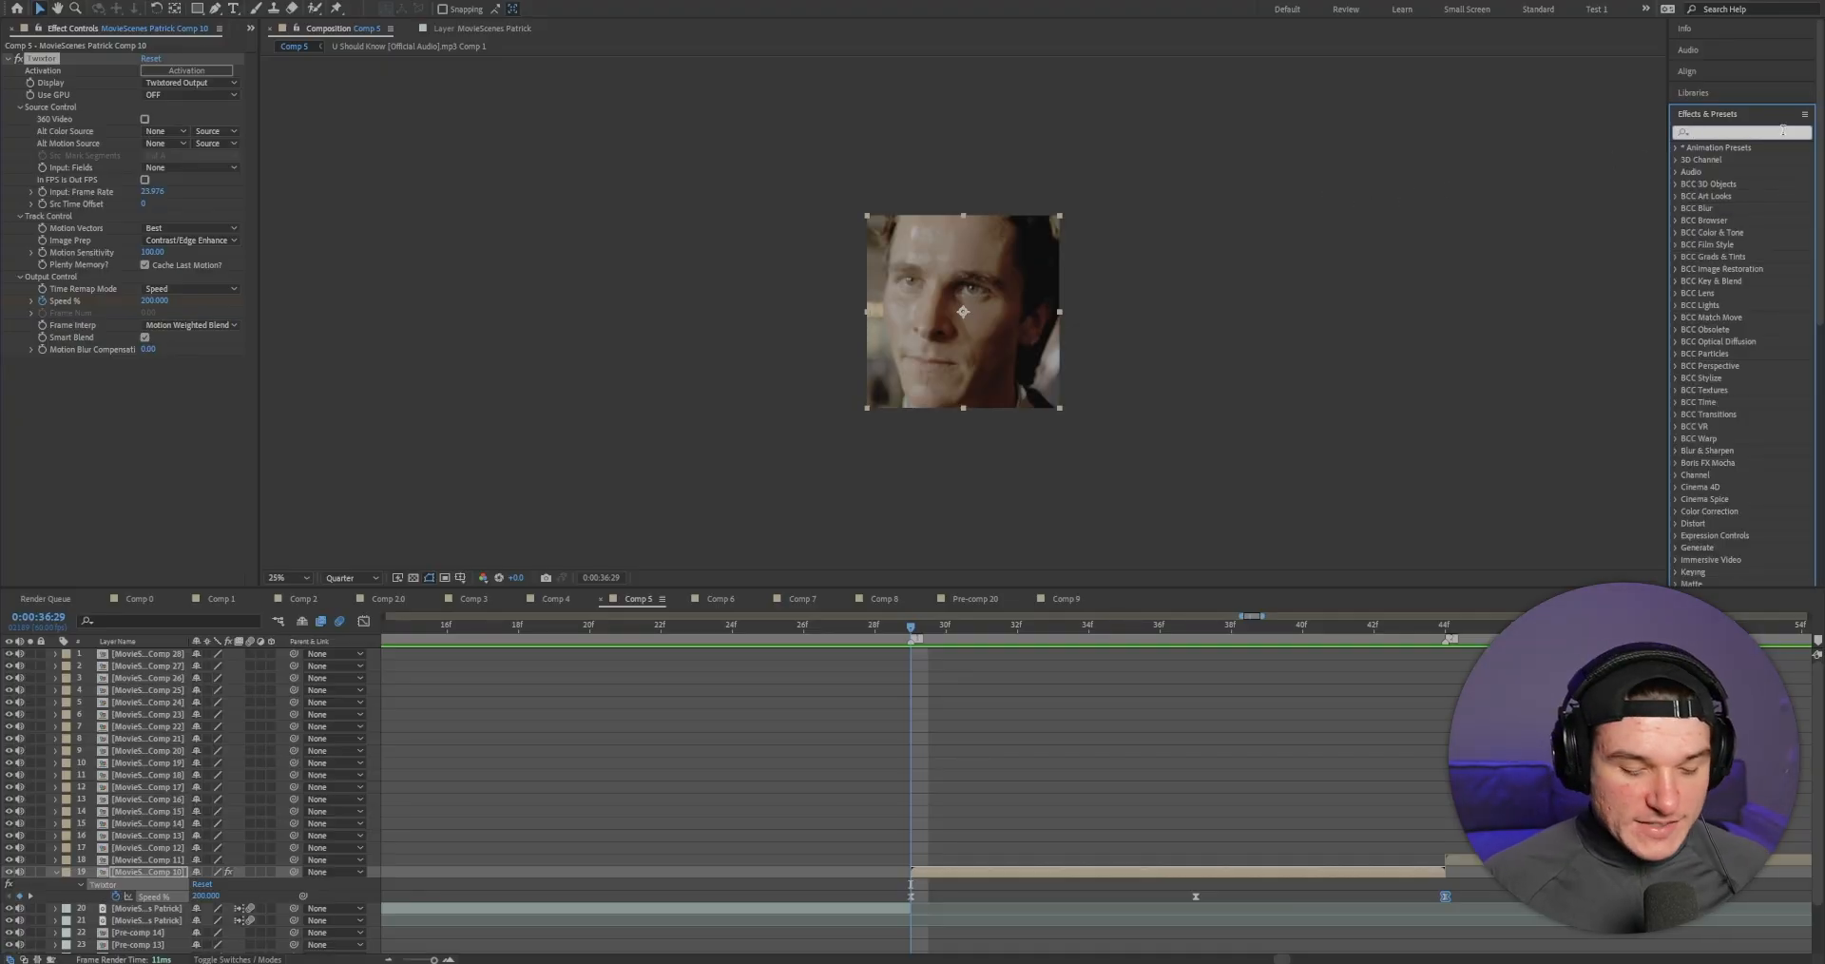
{"action": "type", "text": "S-"}
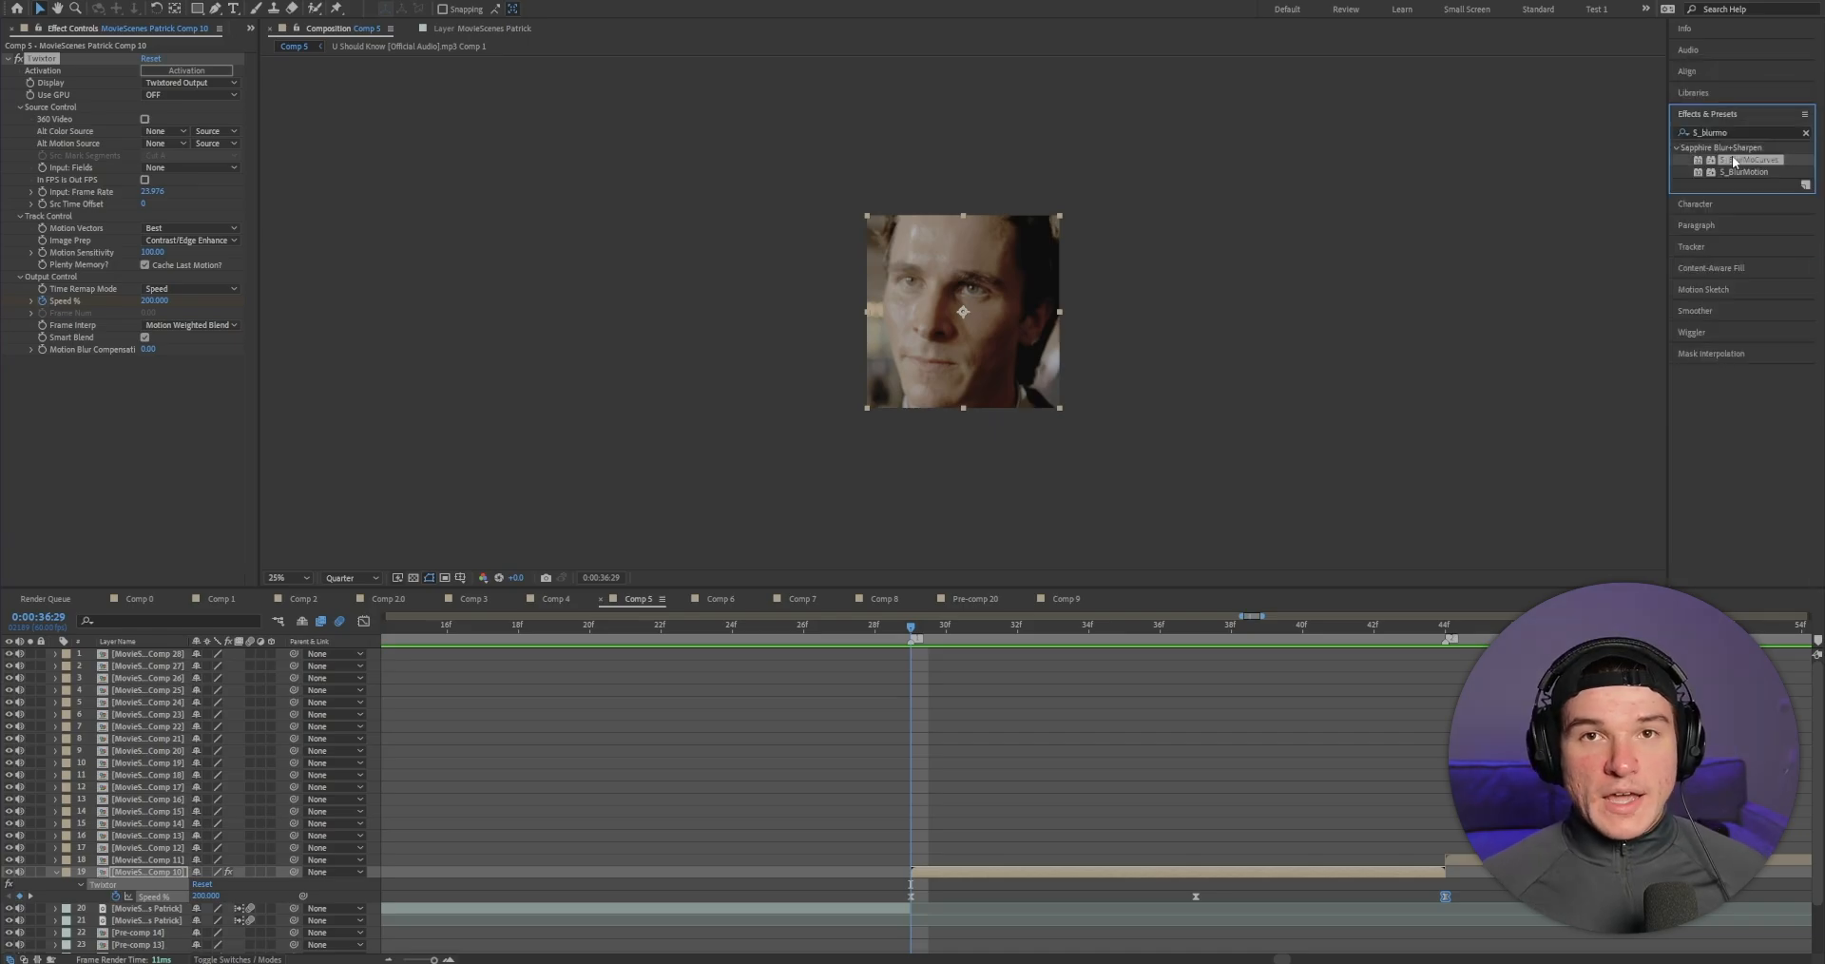
{"action": "left_click_drag", "start_coordinate": [1751, 160], "coordinate": [1084, 878]}
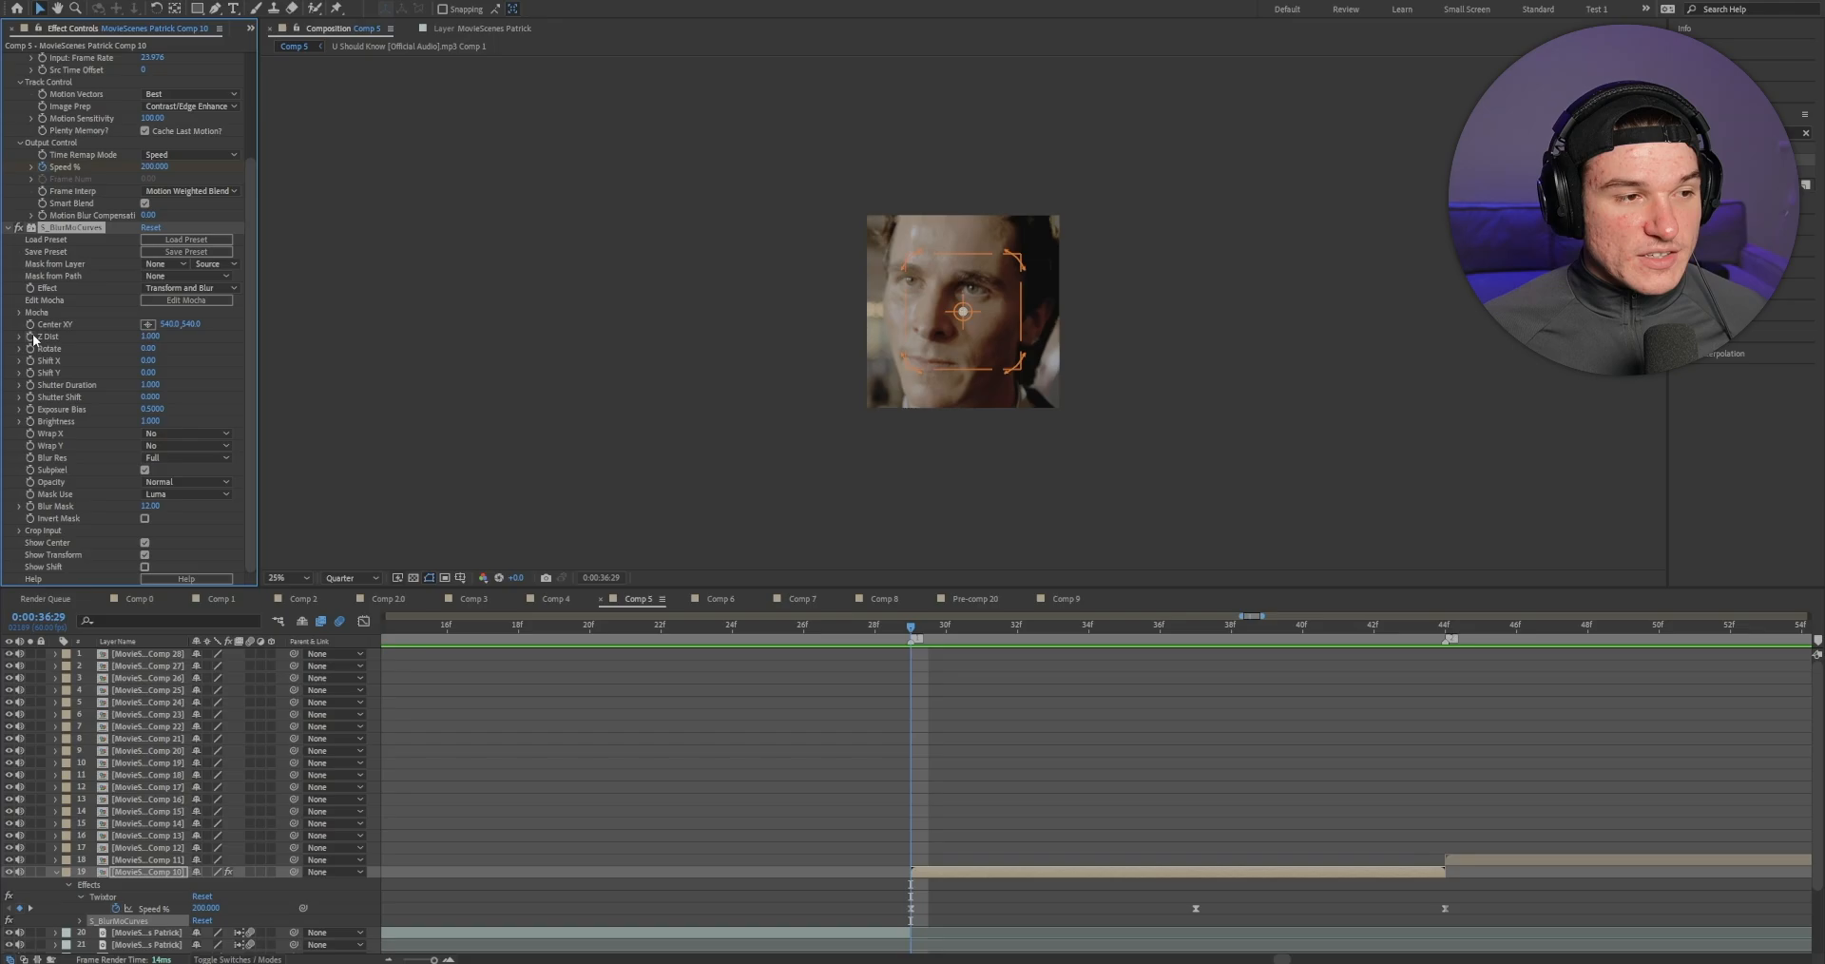
Step: Keyframe S_BlurMoCurves Z Dist from 1 at the layer 19 clip's start to 0.85 at its end, 0:00:36:44, and scrub through the zoom
{"action": "scroll", "coordinate": [33, 338], "scroll_direction": "up", "scroll_amount": 3}
{"action": "left_click", "coordinate": [1443, 622]}
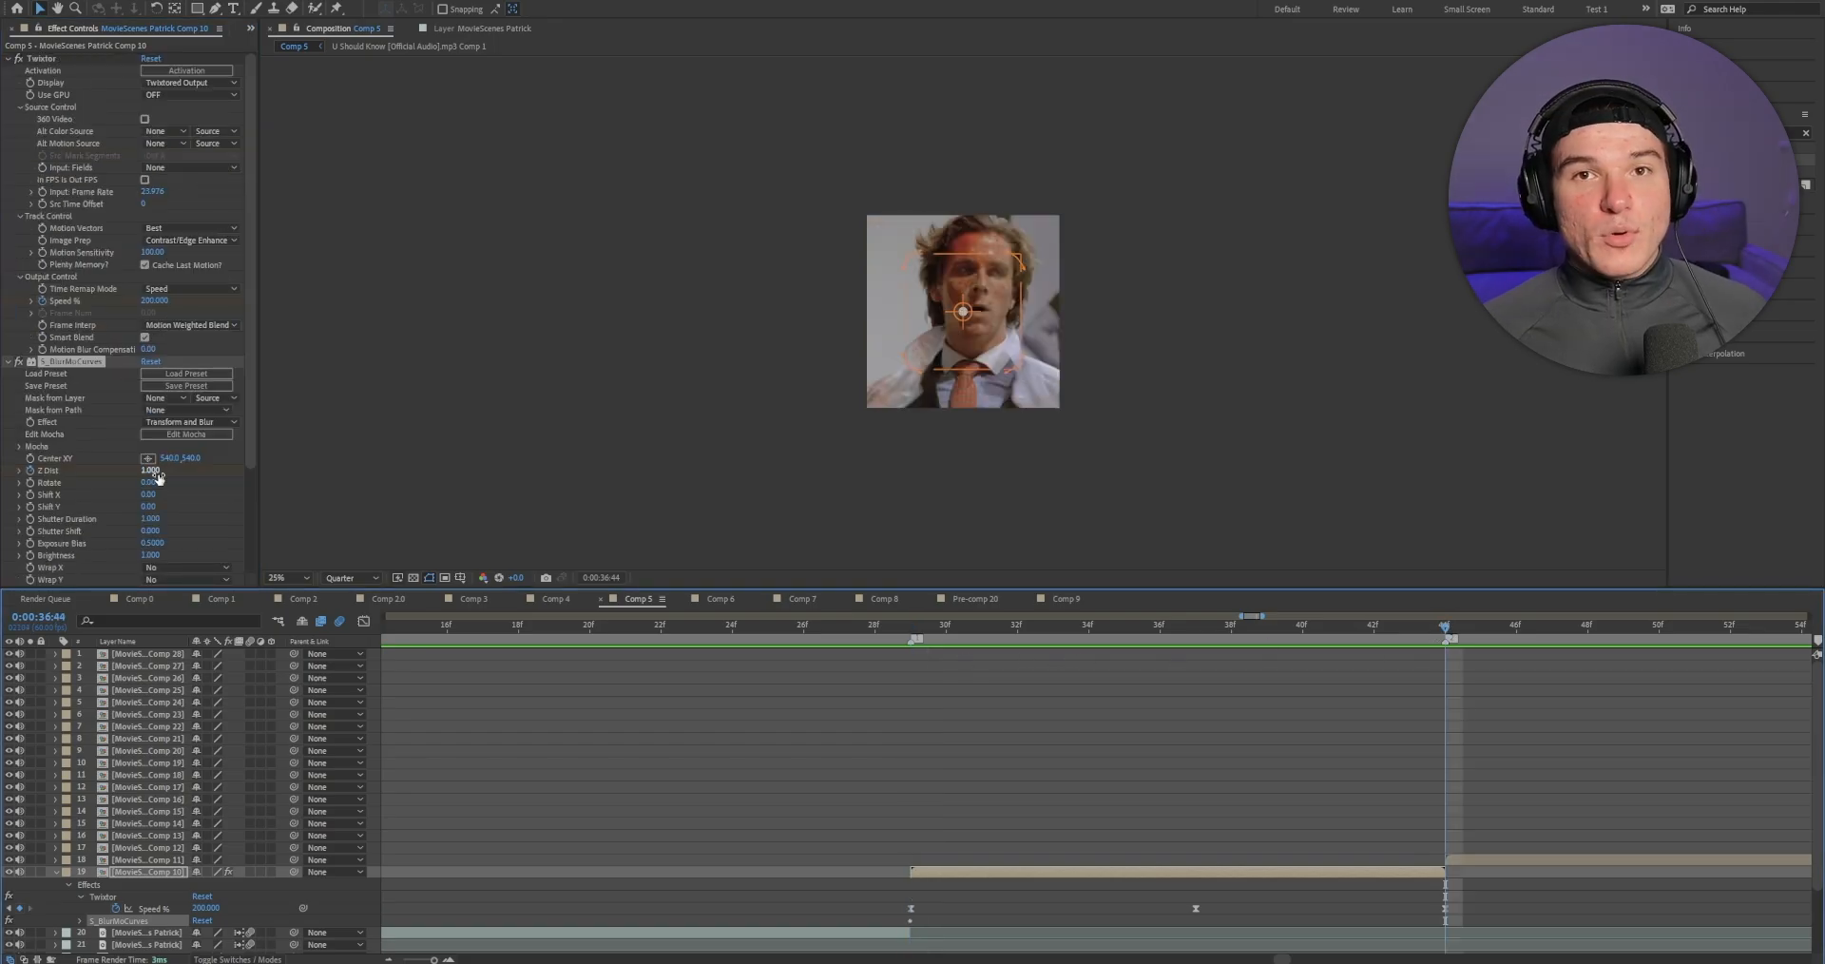
{"action": "left_click", "coordinate": [150, 471]}
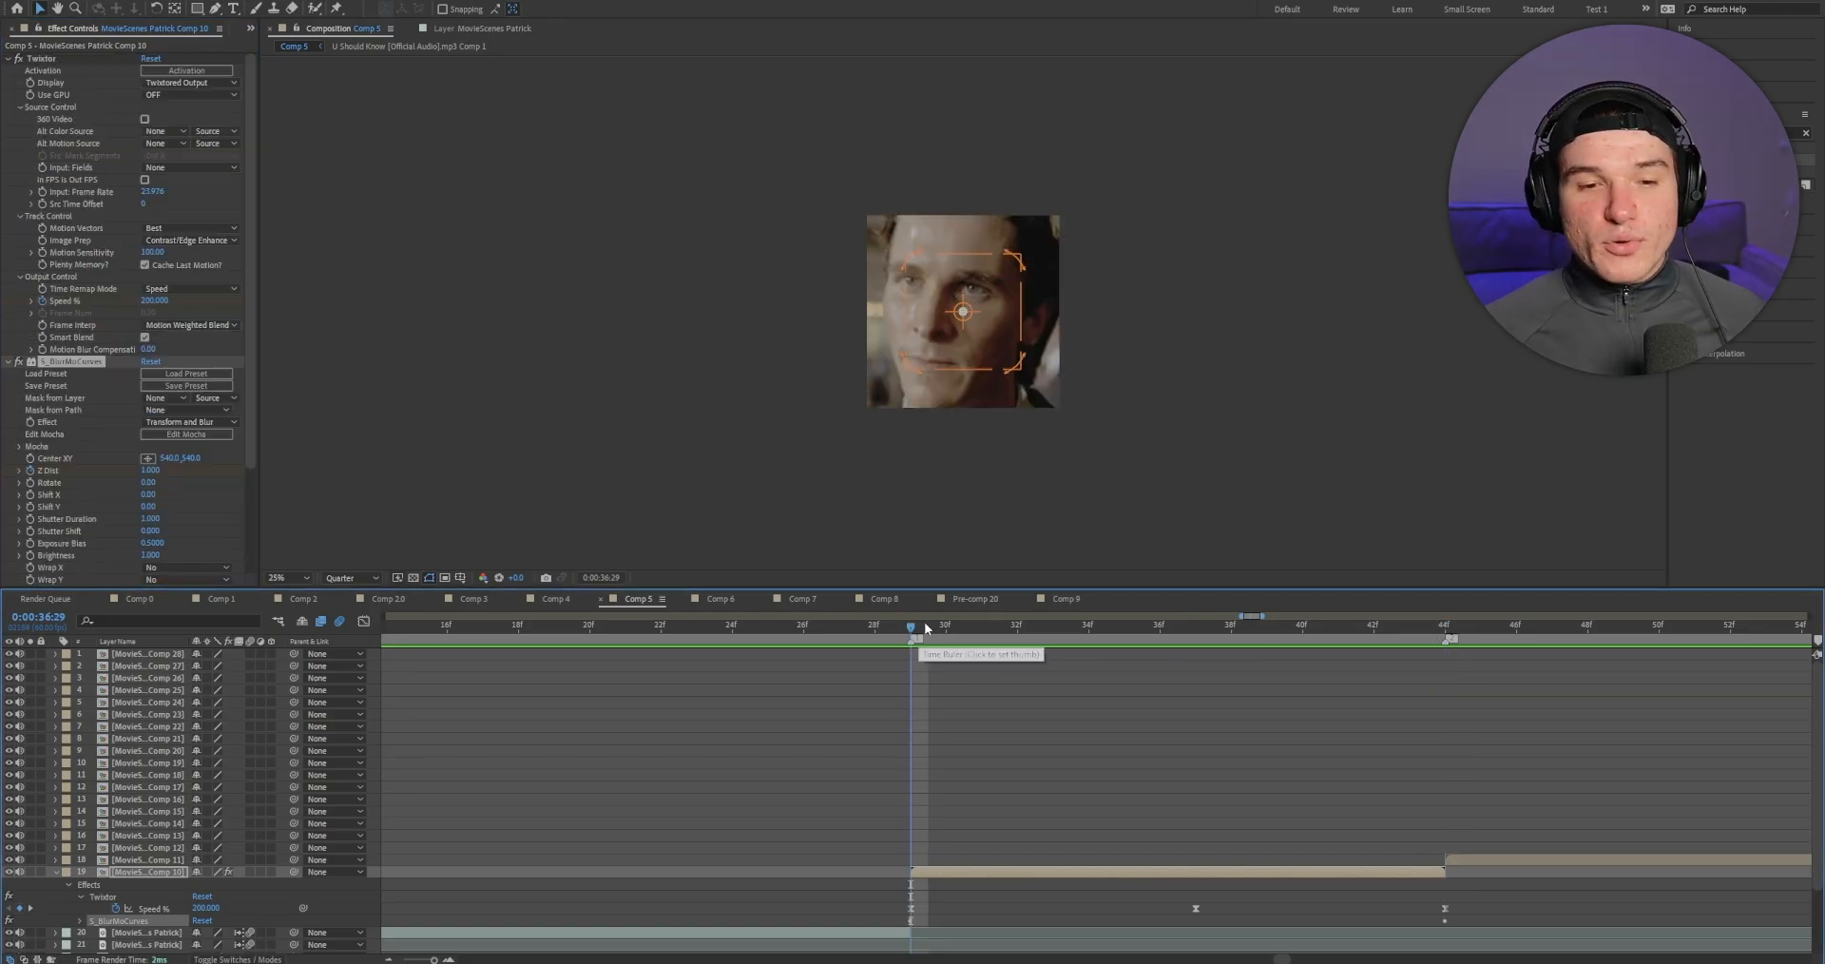
{"action": "left_click_drag", "start_coordinate": [920, 625], "coordinate": [1366, 637]}
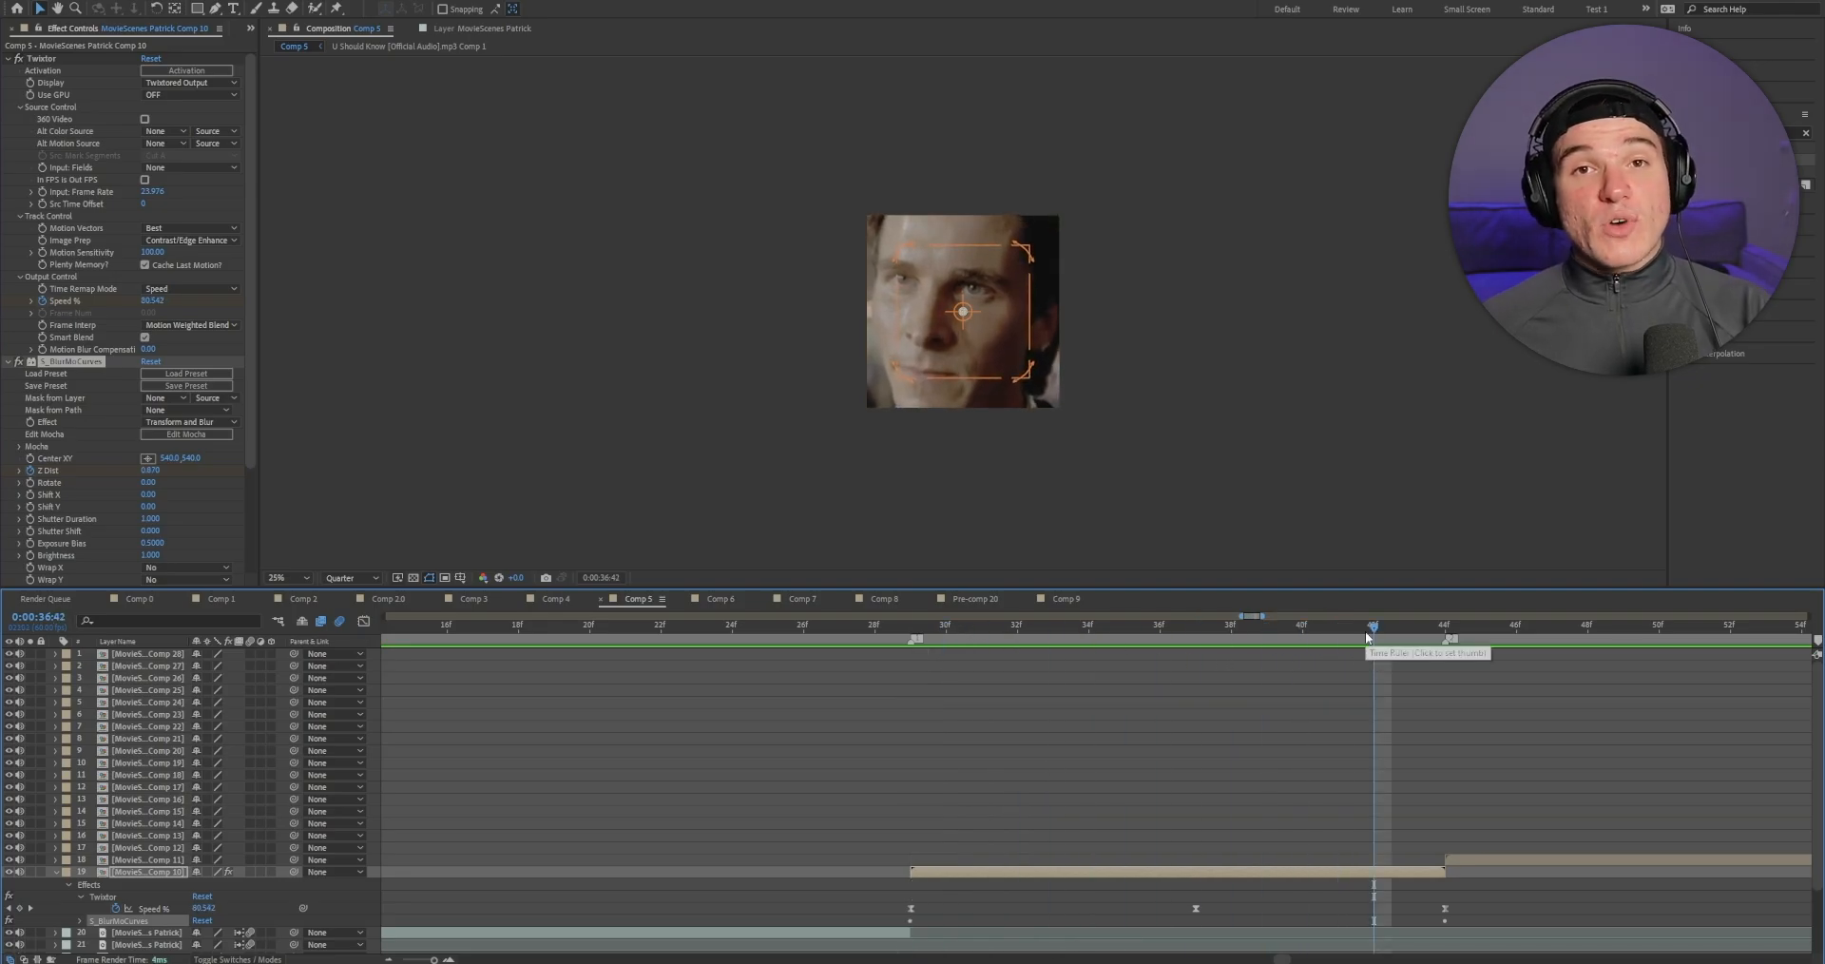
Step: Reveal layer 19's keyframes and apply Easy Ease to both Z Dist keyframes
{"action": "key", "text": "u"}
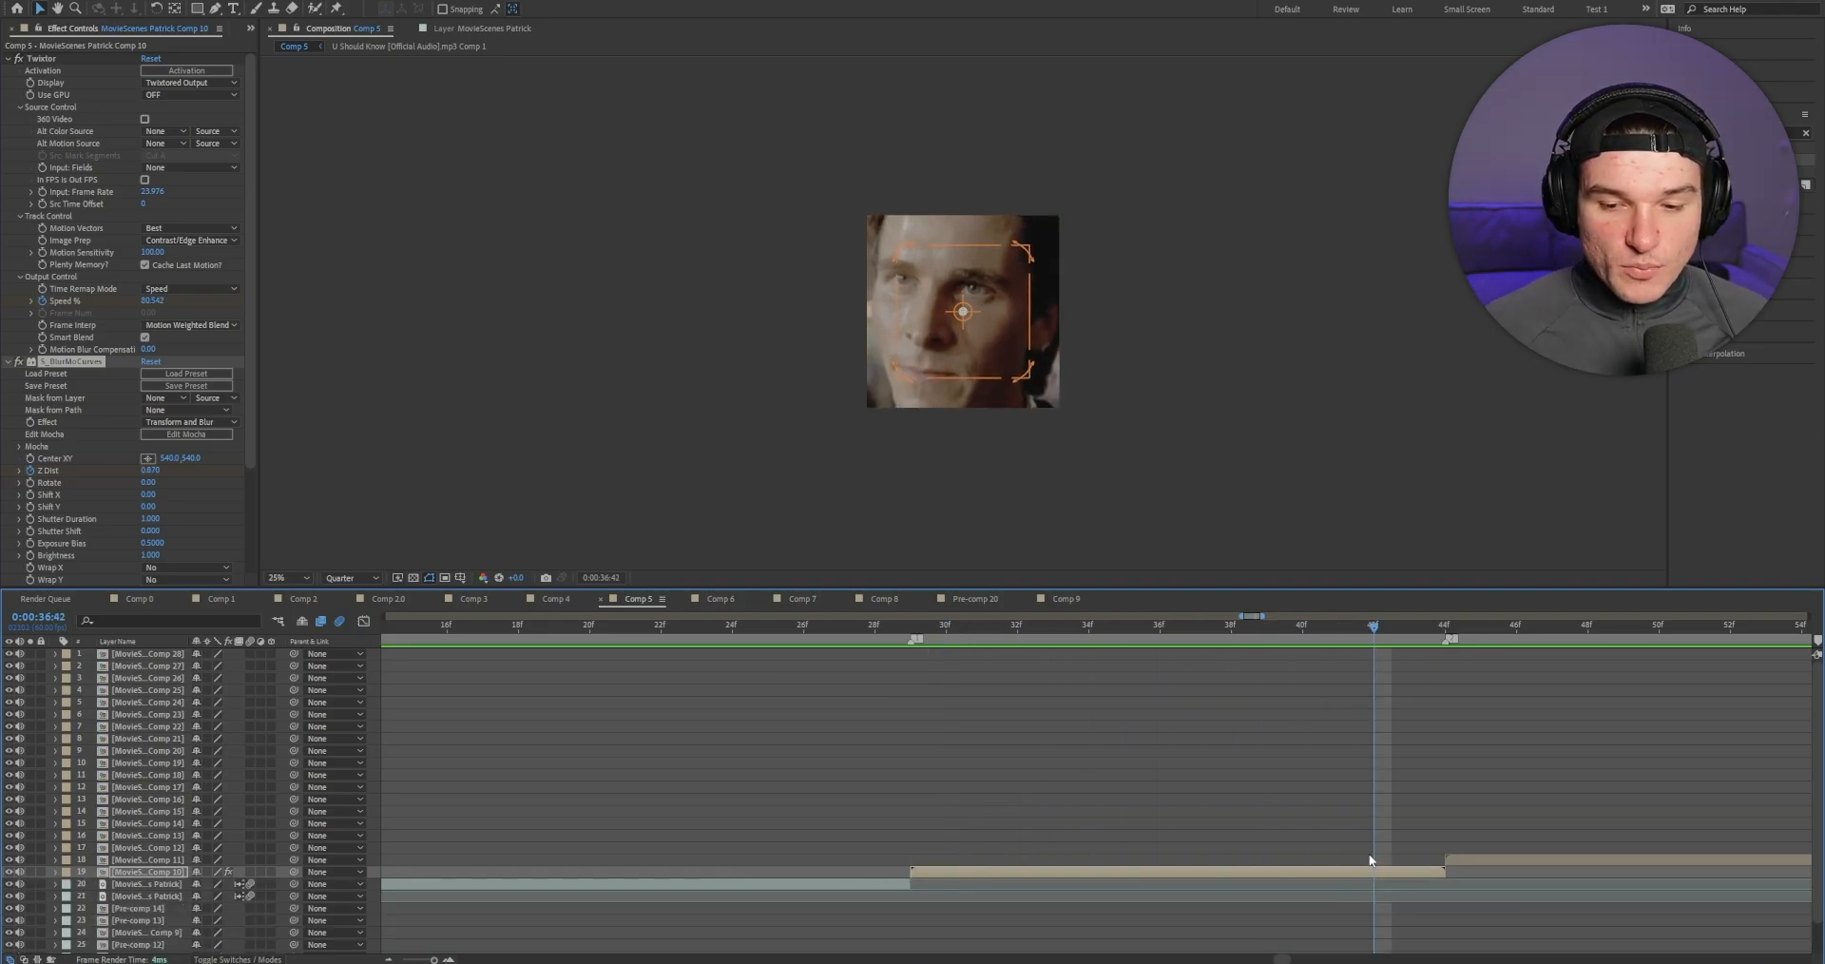
{"action": "key", "text": "u"}
{"action": "scroll", "coordinate": [1354, 853], "scroll_direction": "down", "scroll_amount": 2}
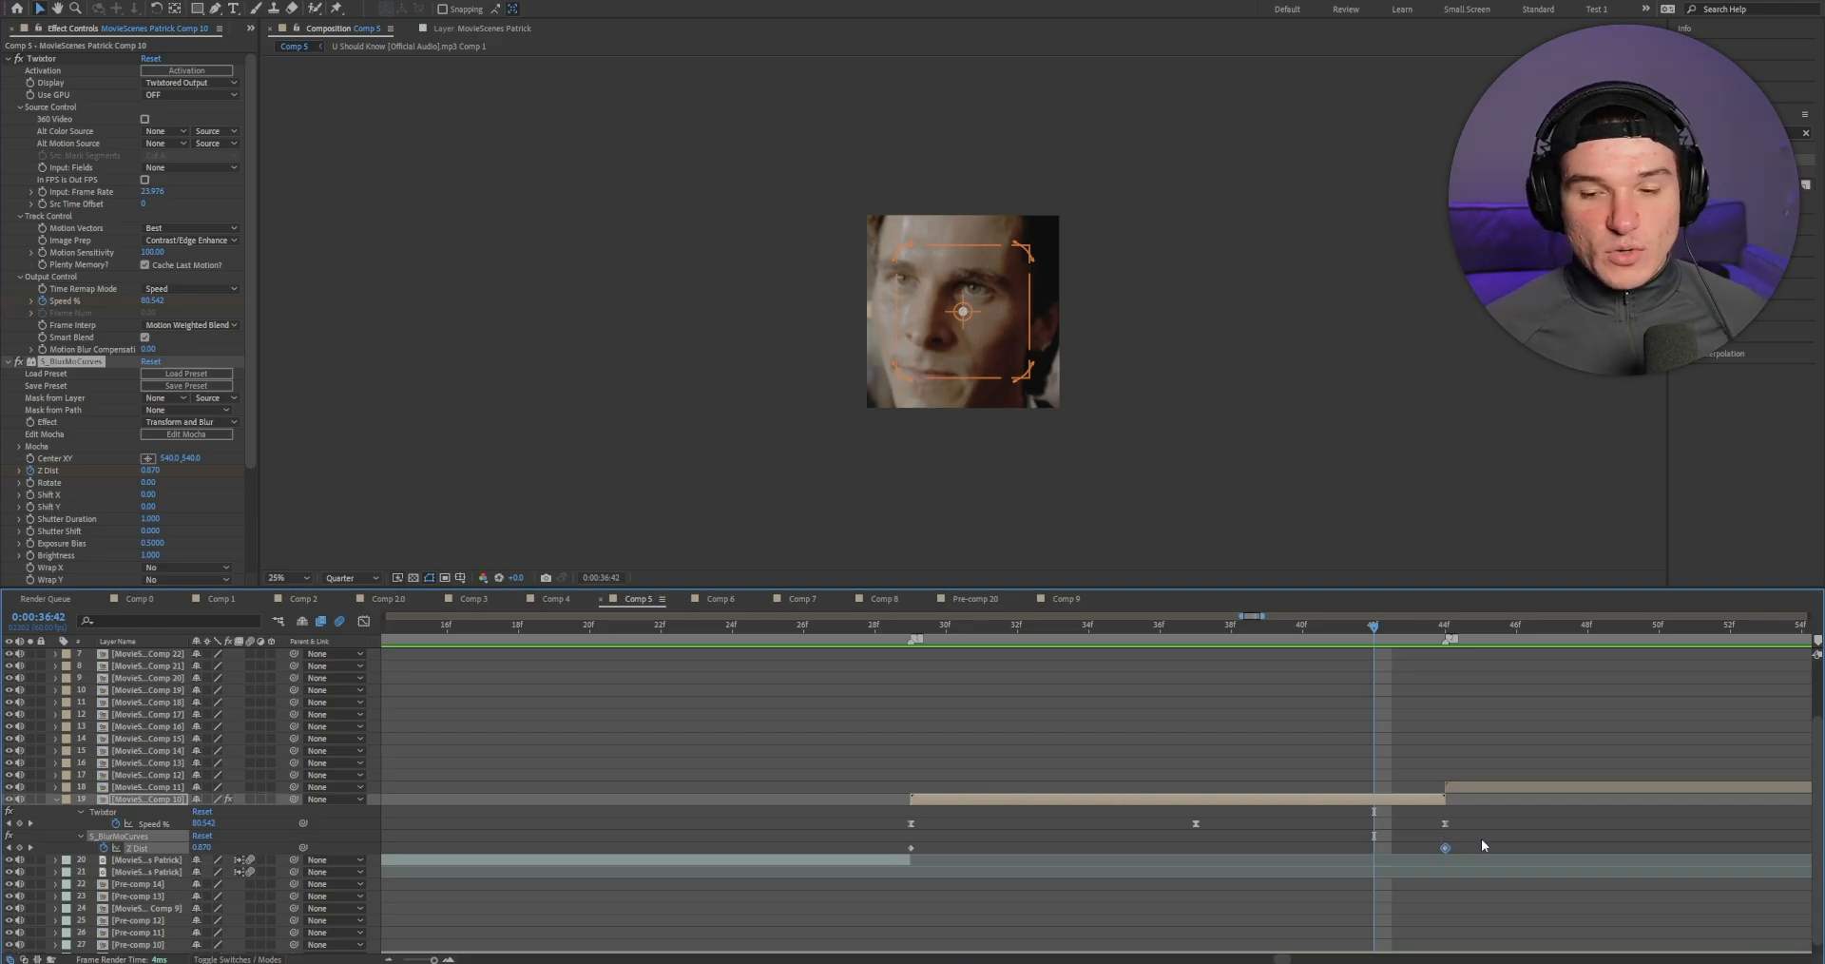
{"action": "left_click_drag", "start_coordinate": [1480, 838], "coordinate": [904, 863]}
{"action": "right_click", "coordinate": [910, 849]}
{"action": "mouse_move", "coordinate": [941, 838]}
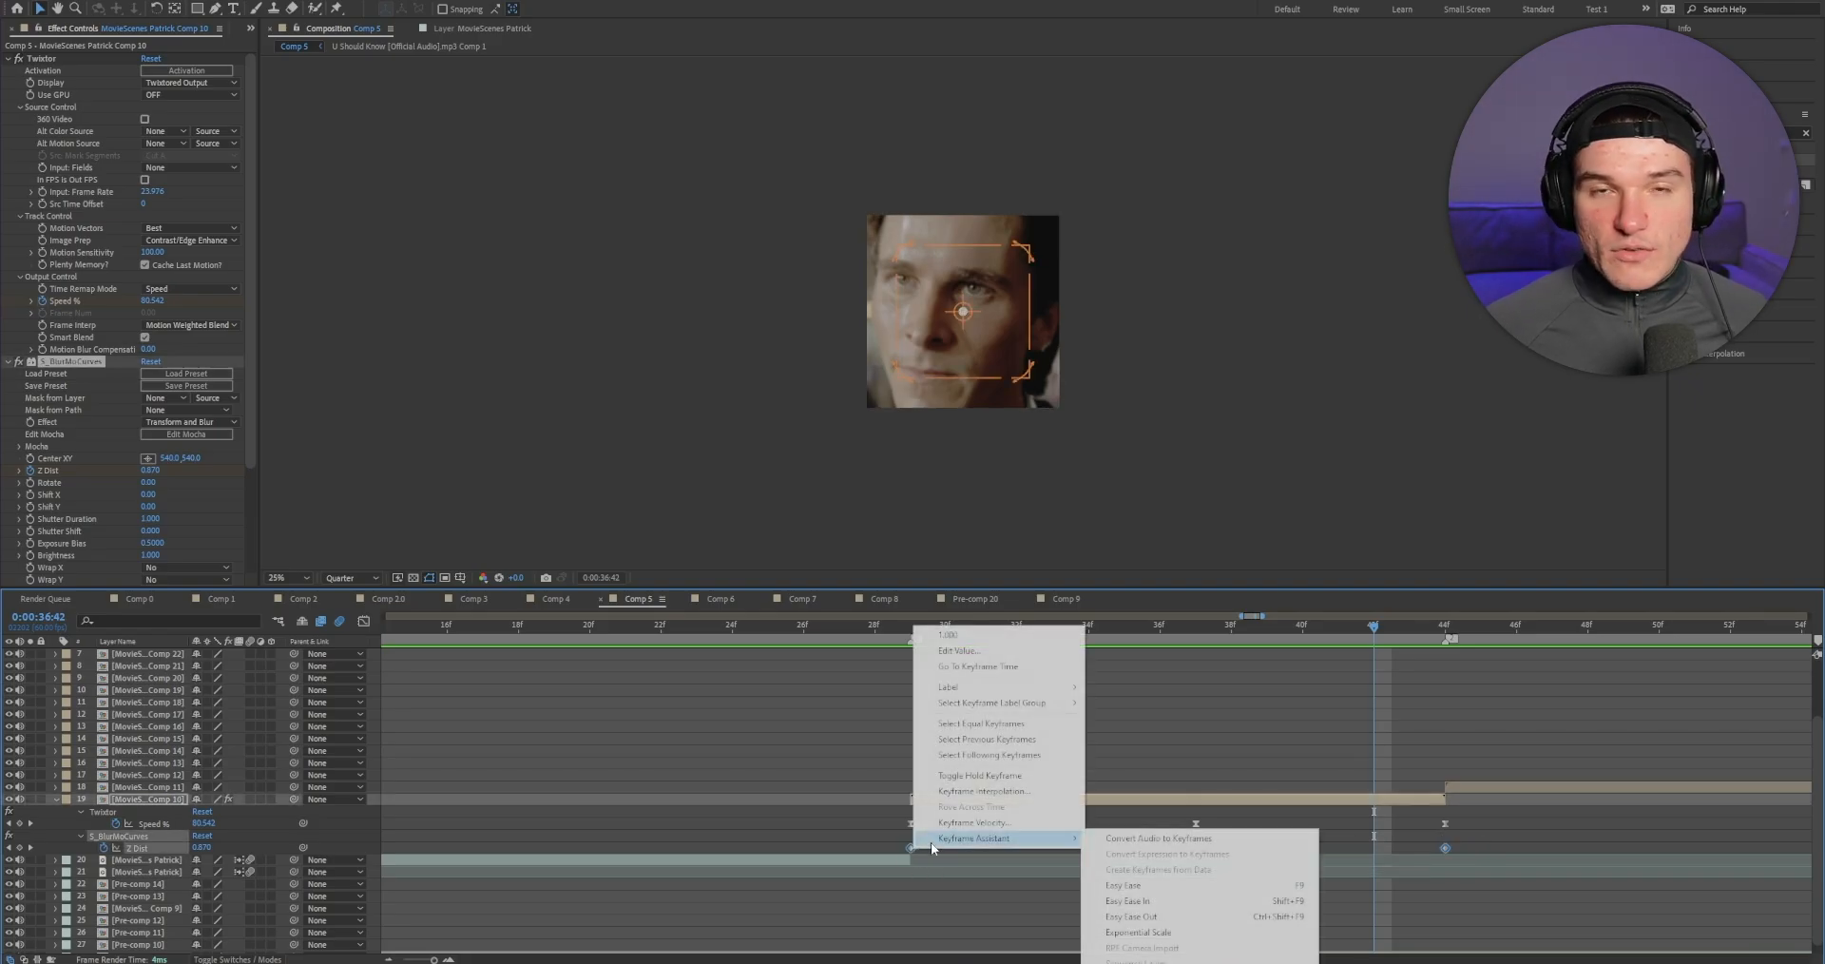
{"action": "left_click", "coordinate": [1188, 880]}
Step: Reshape the Z Dist curve in the Graph Editor so it drops steeply at both ends and flattens in the middle
{"action": "left_click", "coordinate": [363, 622]}
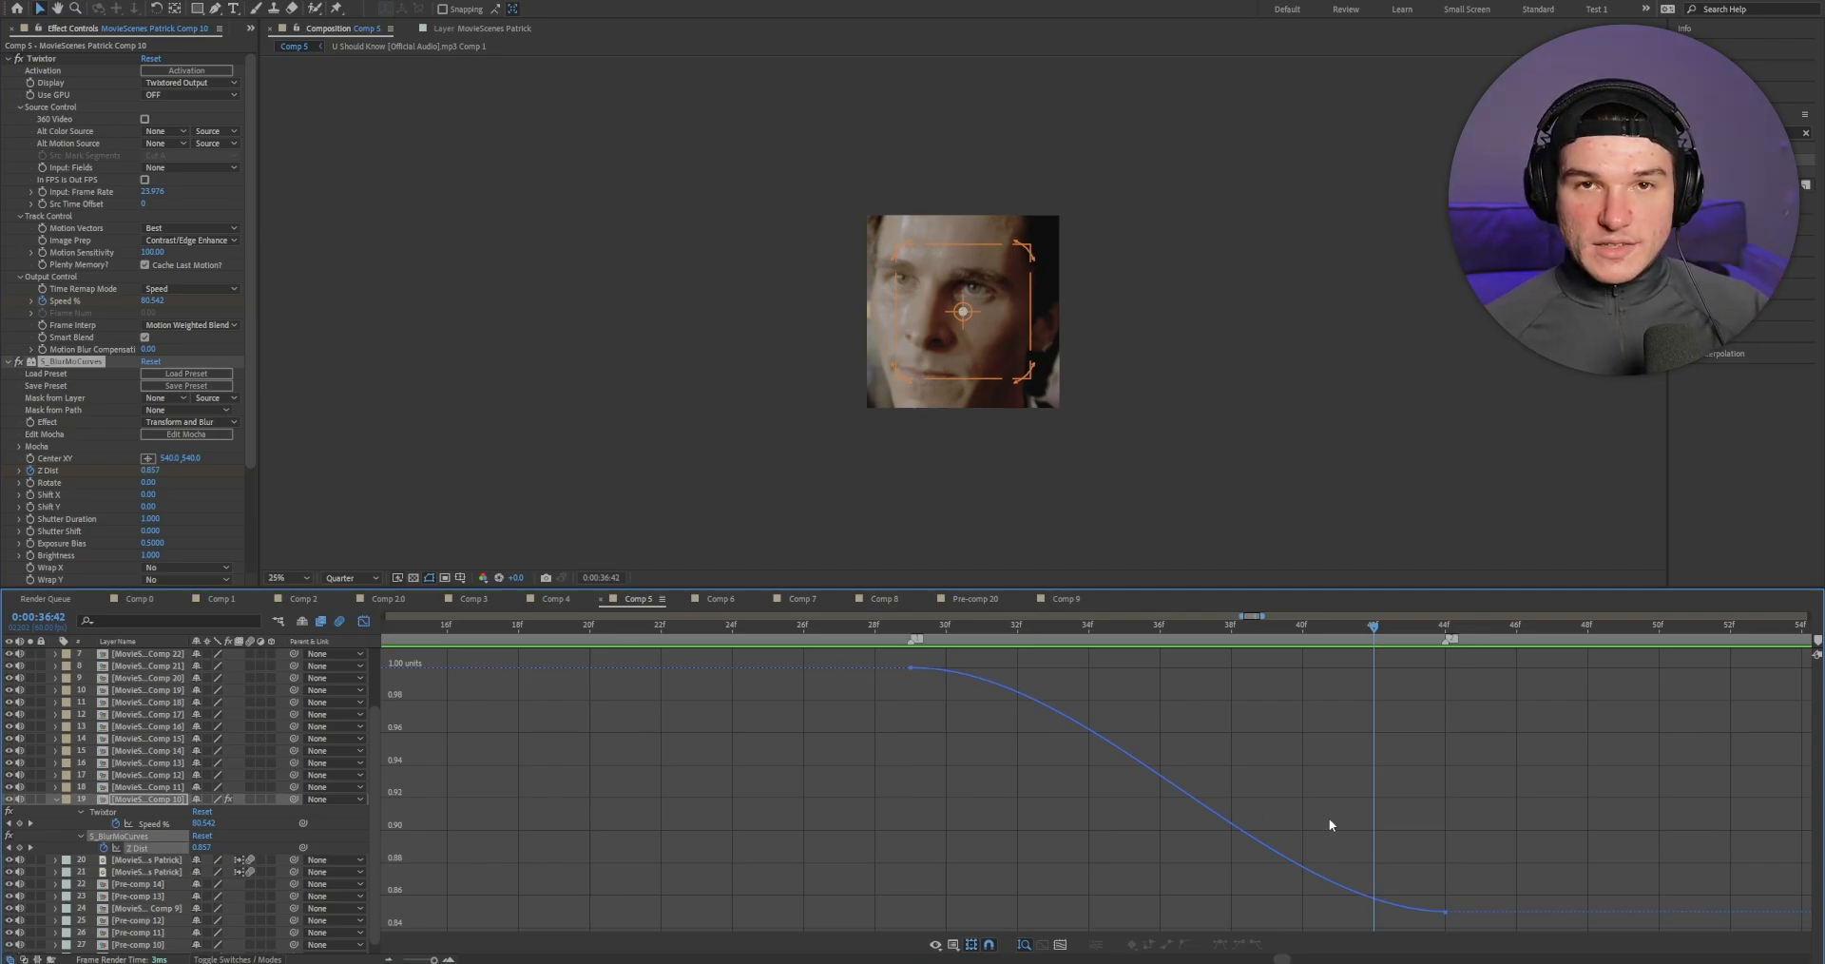
{"action": "left_click", "coordinate": [911, 667]}
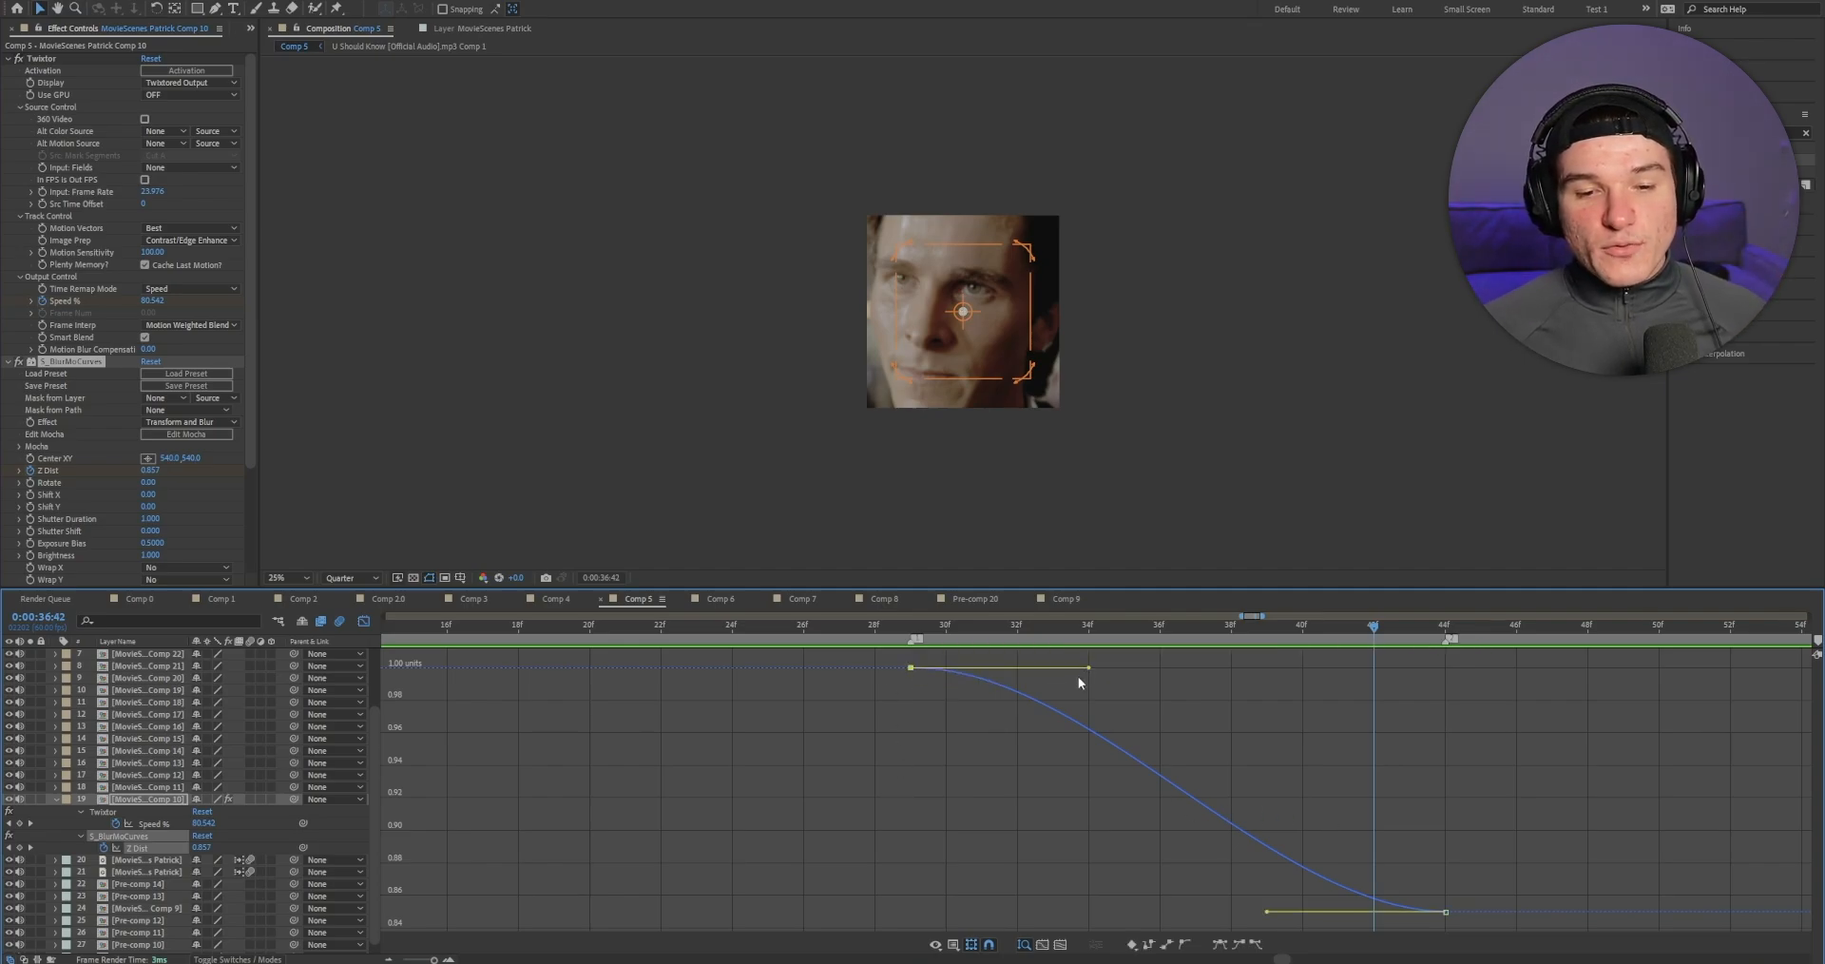
{"action": "left_click_drag", "start_coordinate": [1079, 681], "coordinate": [969, 819]}
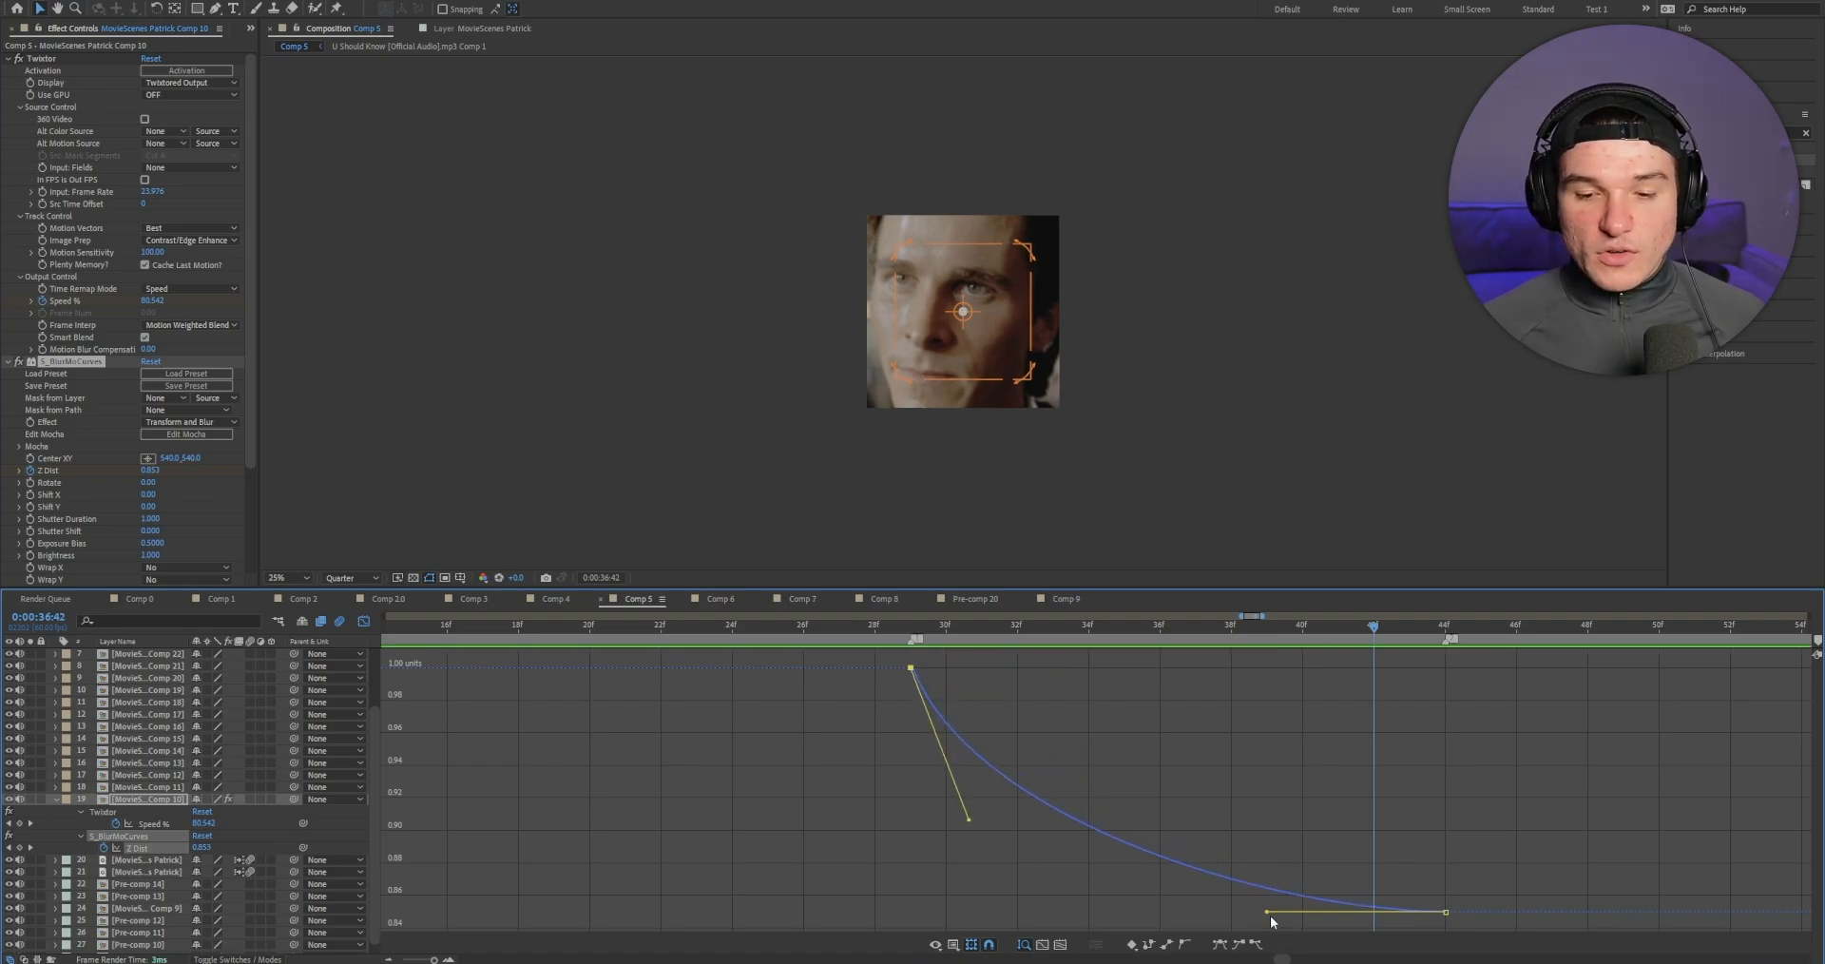
{"action": "left_click_drag", "start_coordinate": [1268, 913], "coordinate": [1331, 761]}
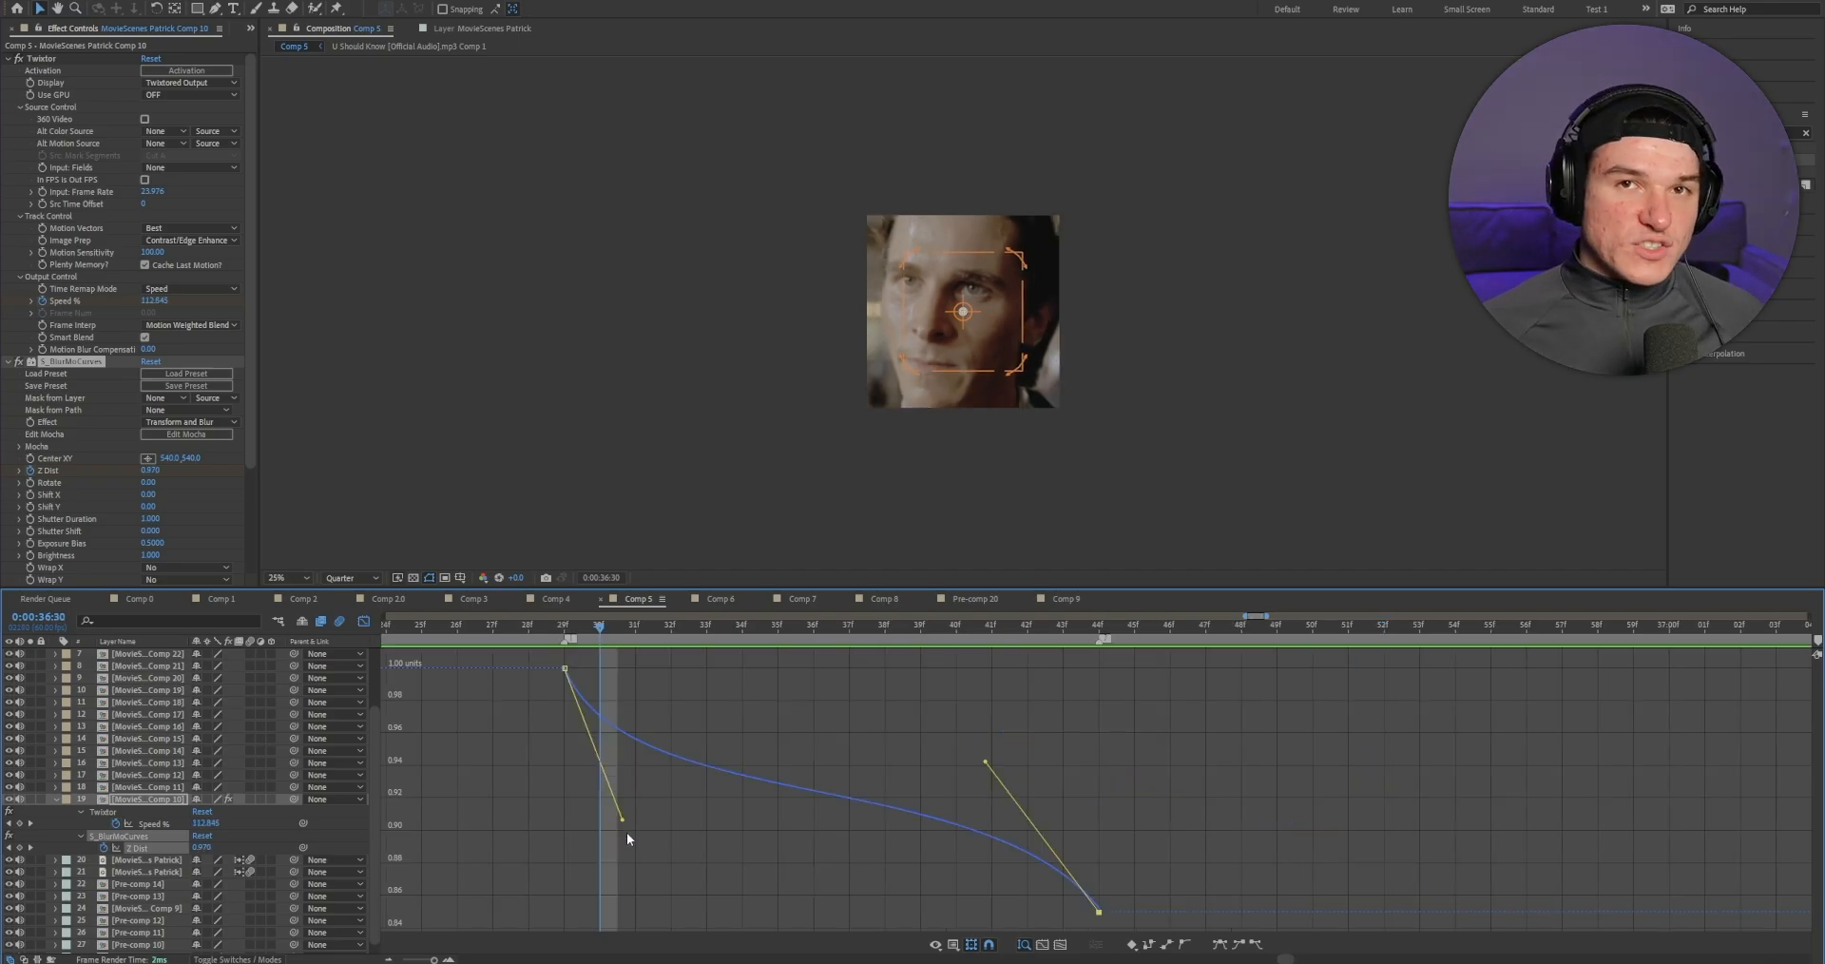
{"action": "left_click_drag", "start_coordinate": [622, 819], "coordinate": [638, 868]}
{"action": "left_click_drag", "start_coordinate": [985, 761], "coordinate": [1029, 739]}
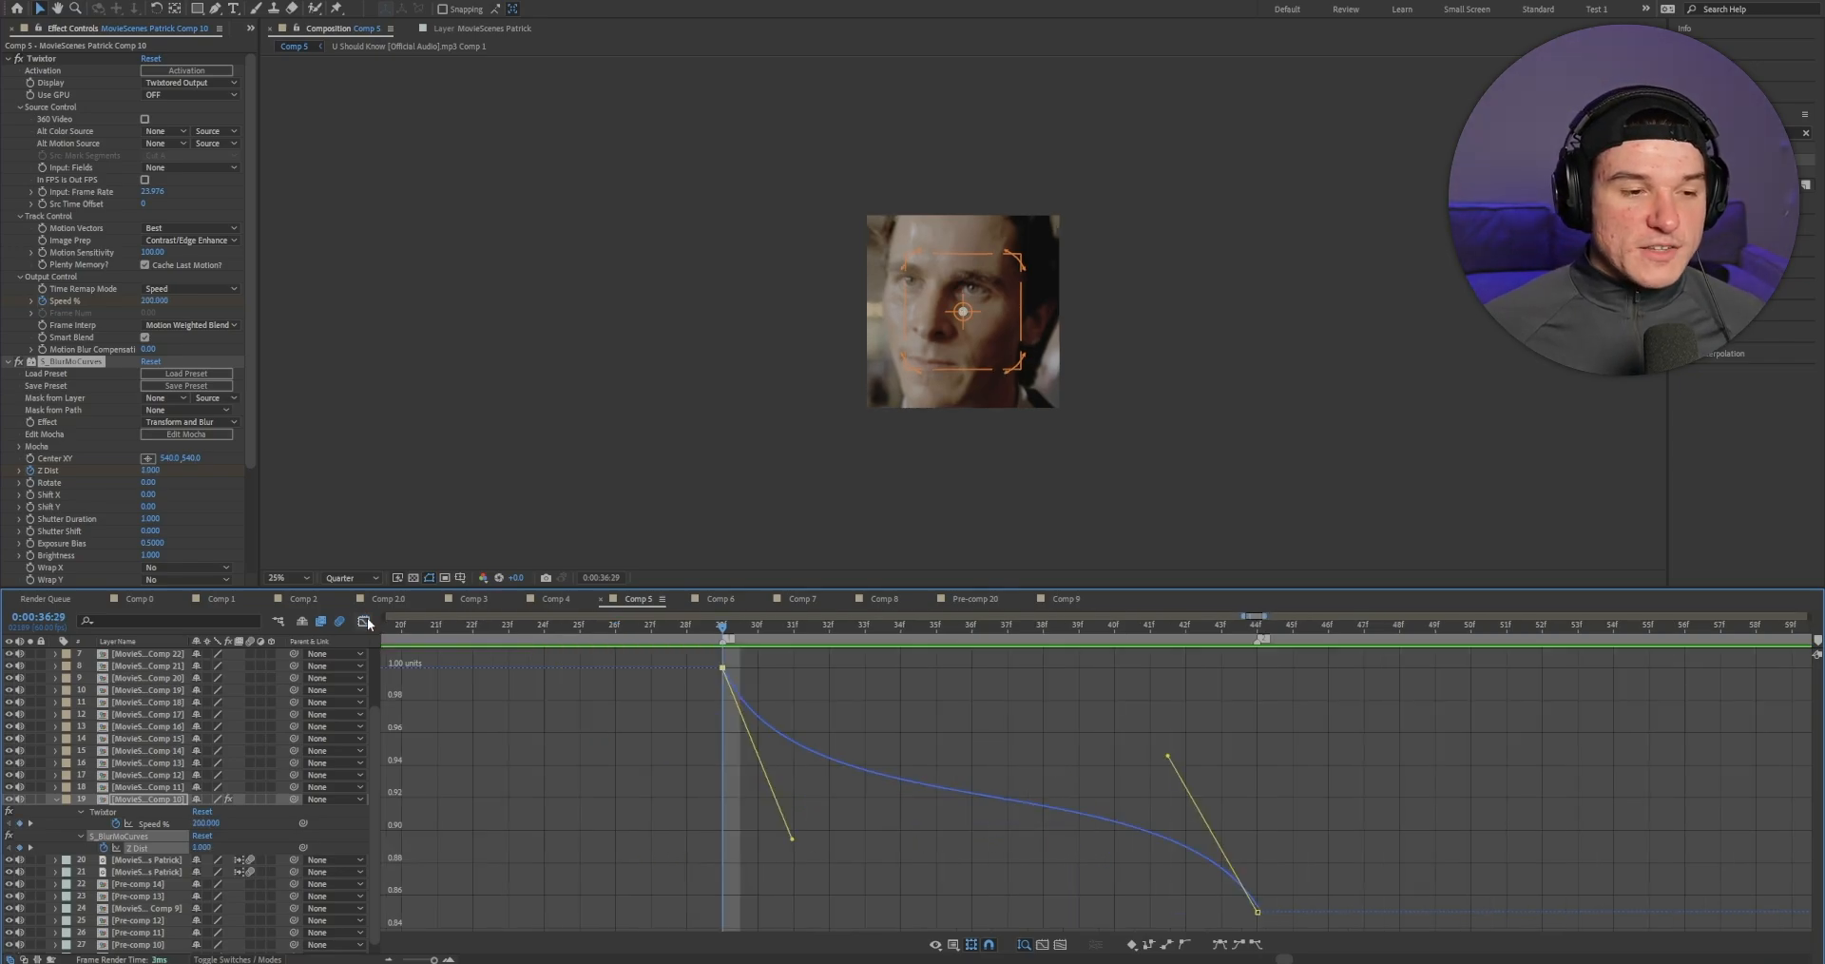
{"action": "left_click", "coordinate": [364, 622]}
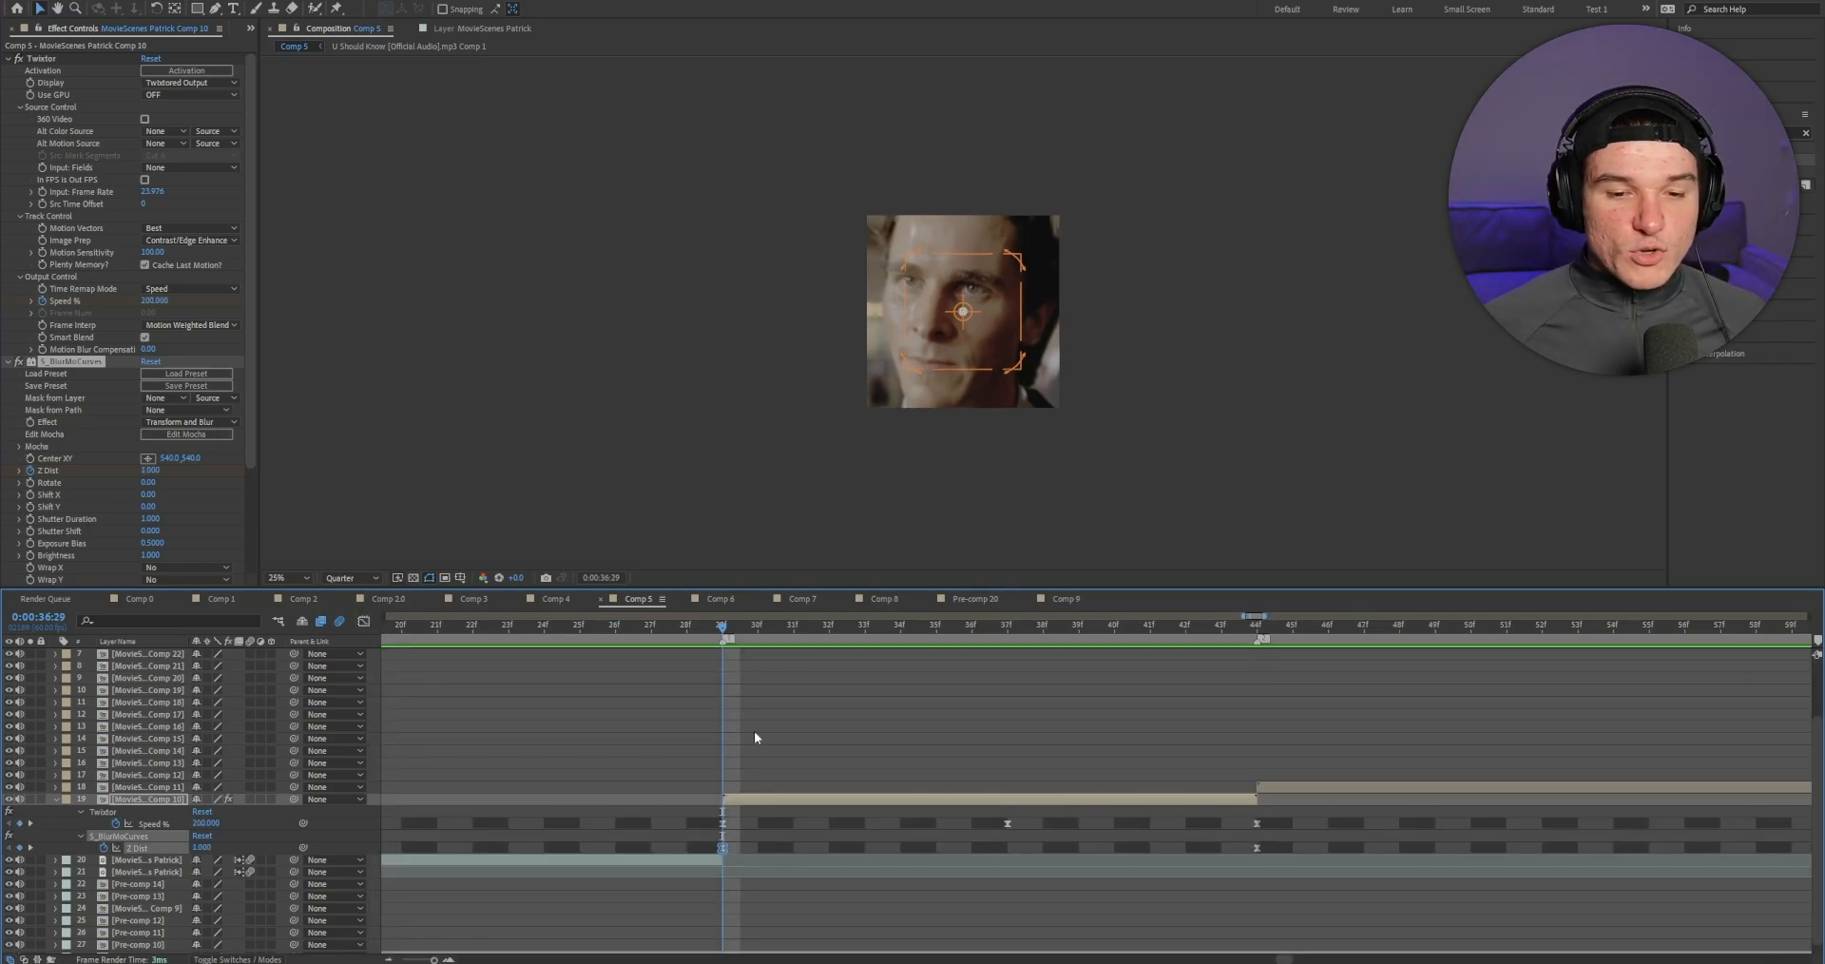
Step: Copy layer 19's keyframed Twixtor and S_BlurMoCurves effects onto the layer 18 clip at its start, 0:00:36:44
{"action": "left_click_drag", "start_coordinate": [1314, 807], "coordinate": [664, 812]}
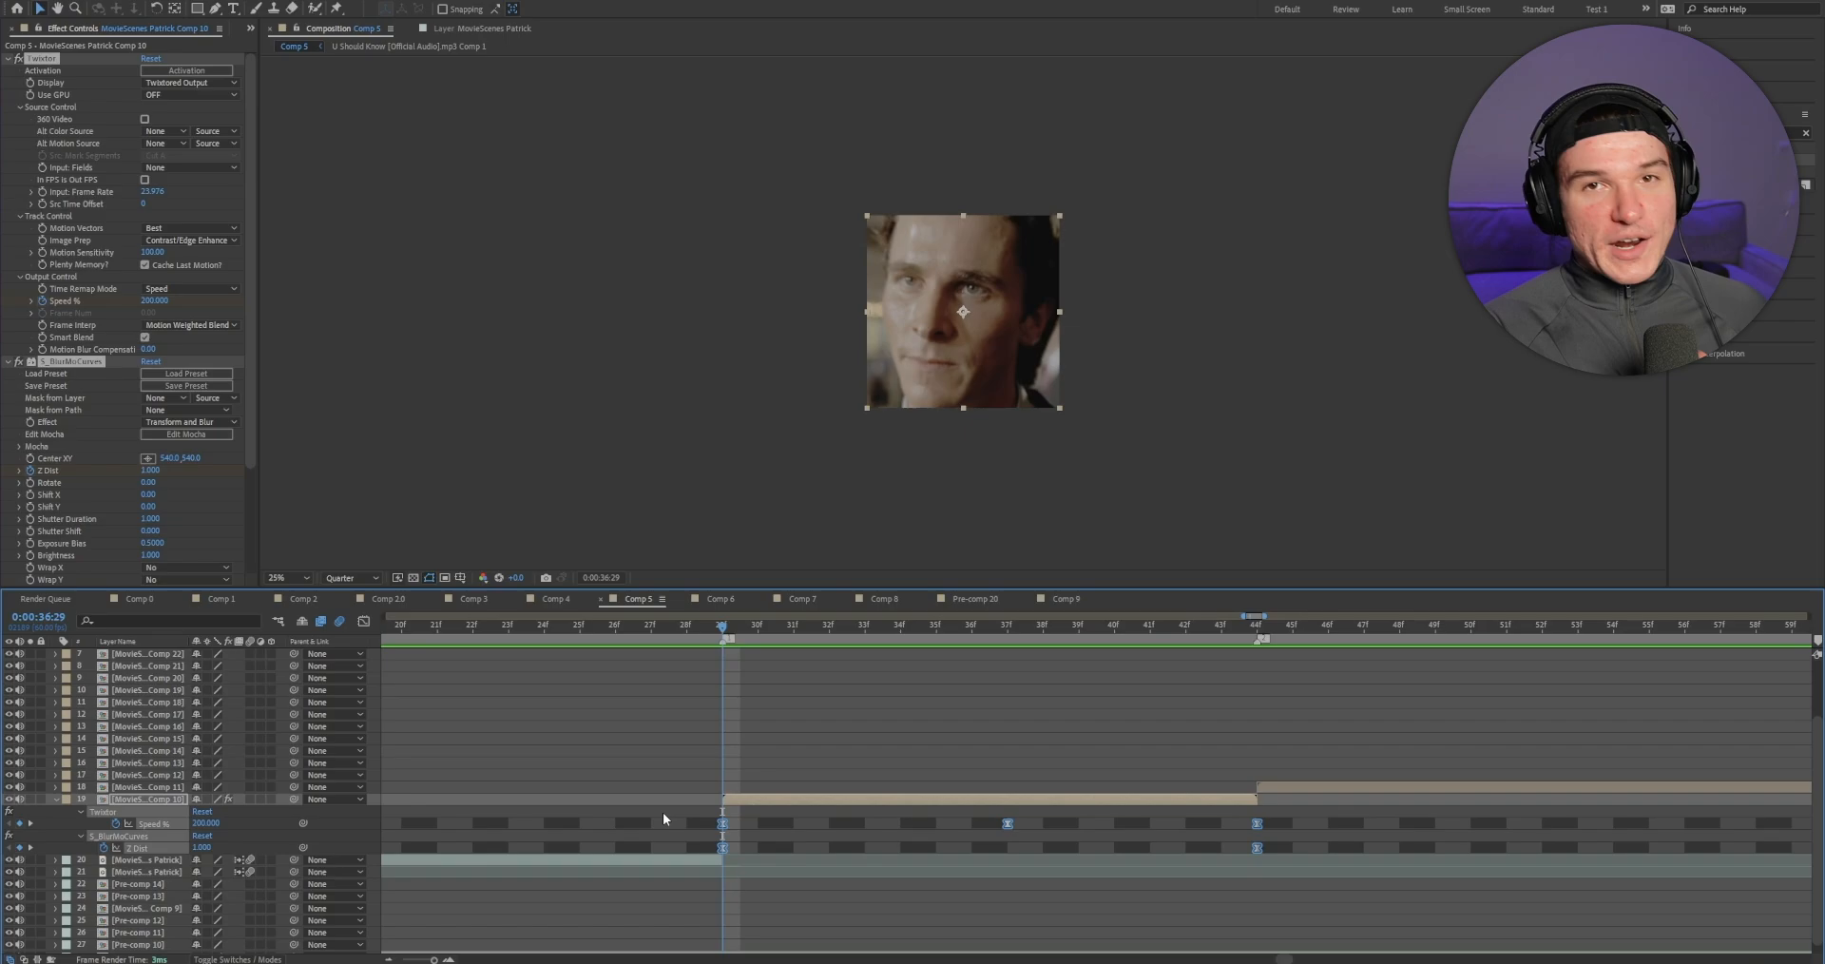
{"action": "left_click", "coordinate": [663, 811]}
{"action": "left_click_drag", "start_coordinate": [1299, 813], "coordinate": [698, 855]}
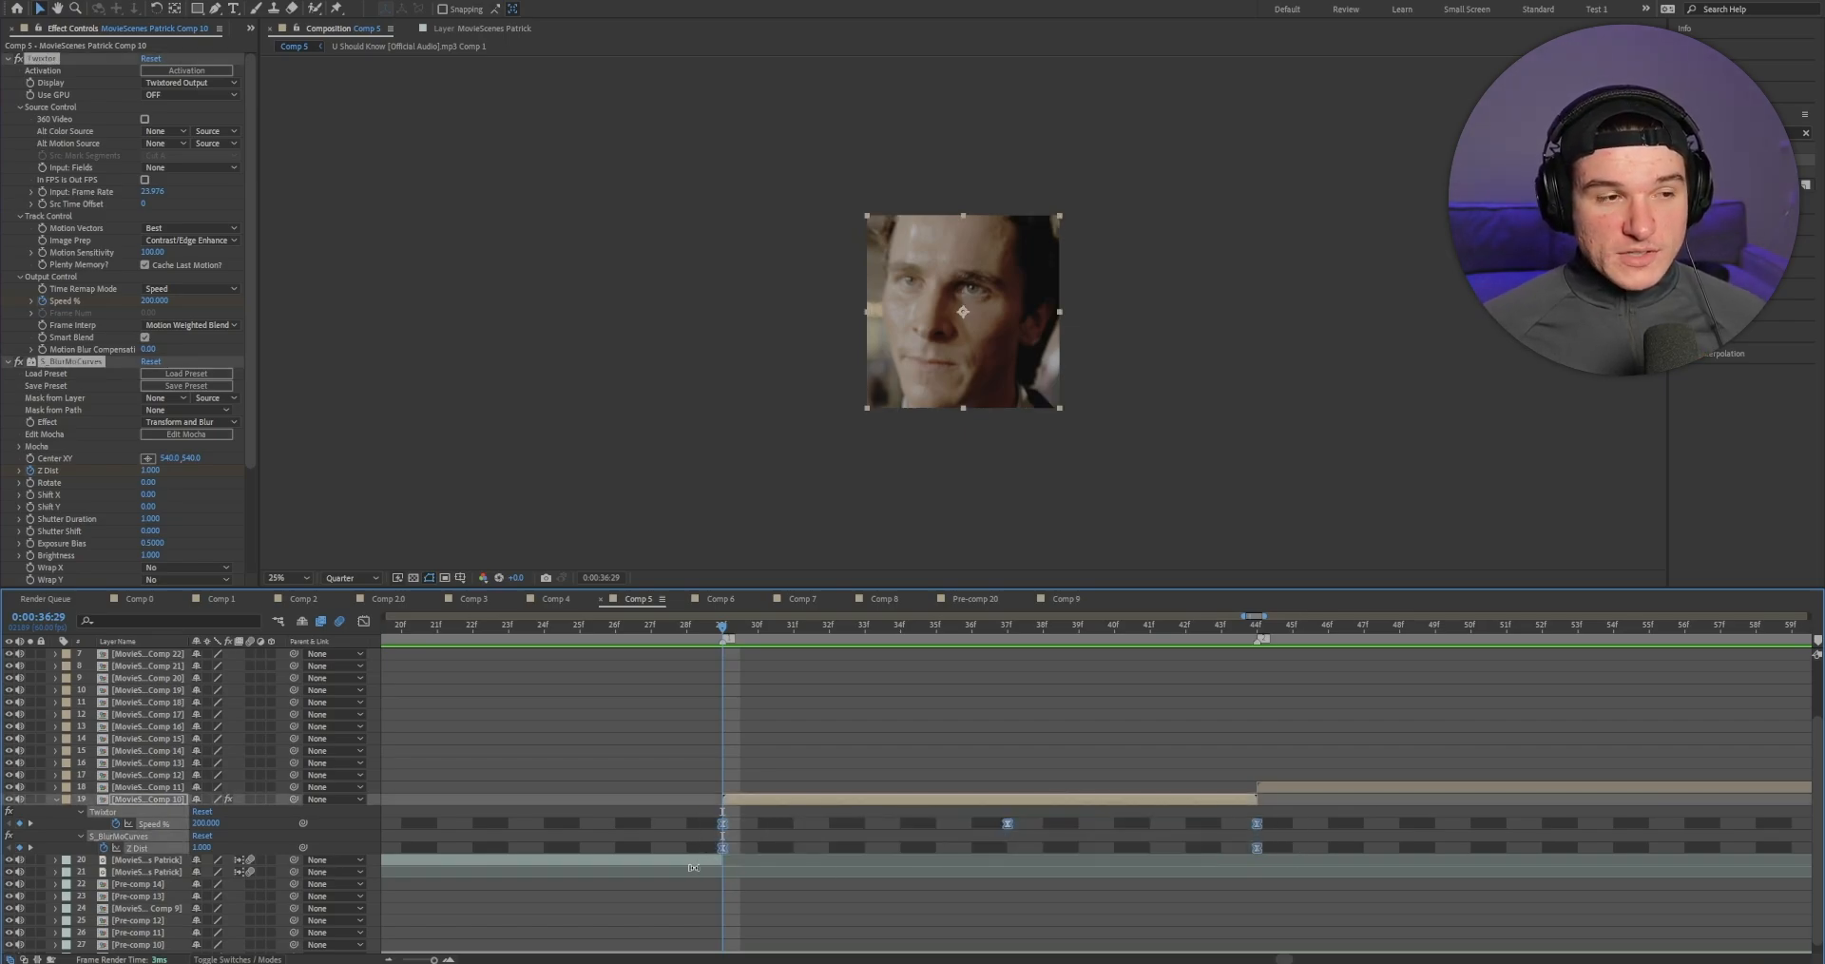
{"action": "left_click", "coordinate": [53, 66]}
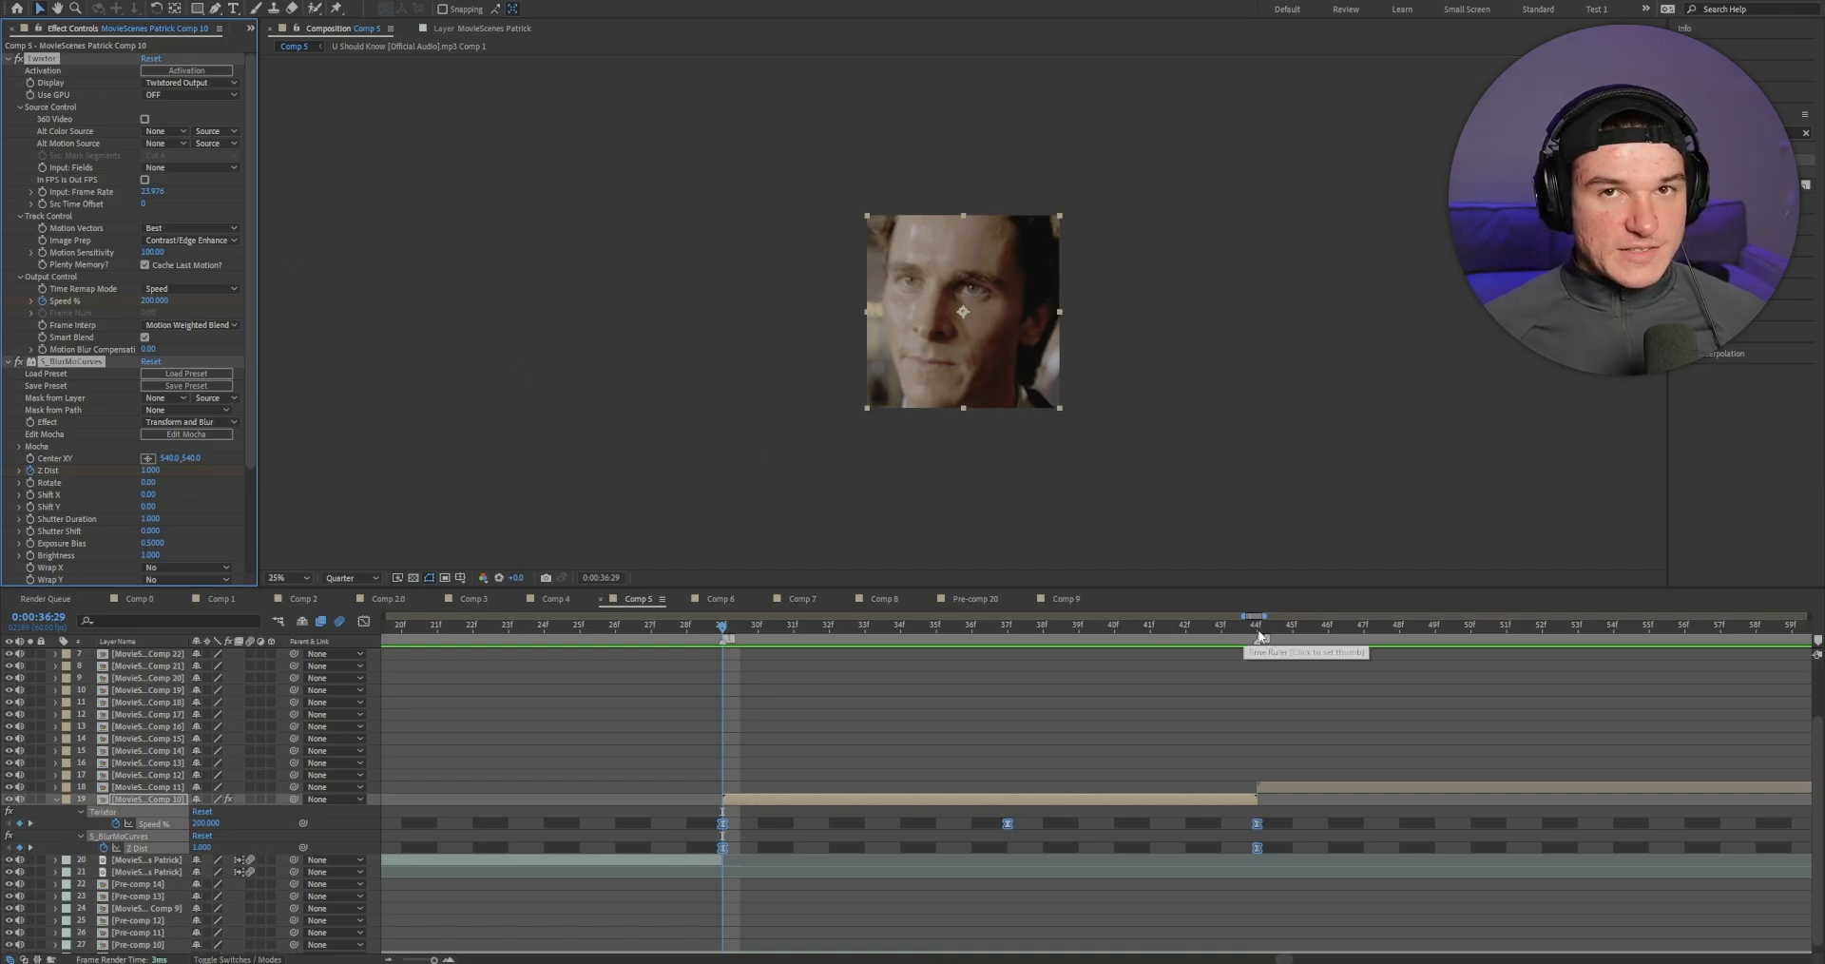
{"action": "left_click", "coordinate": [1259, 635]}
{"action": "left_click", "coordinate": [1281, 787]}
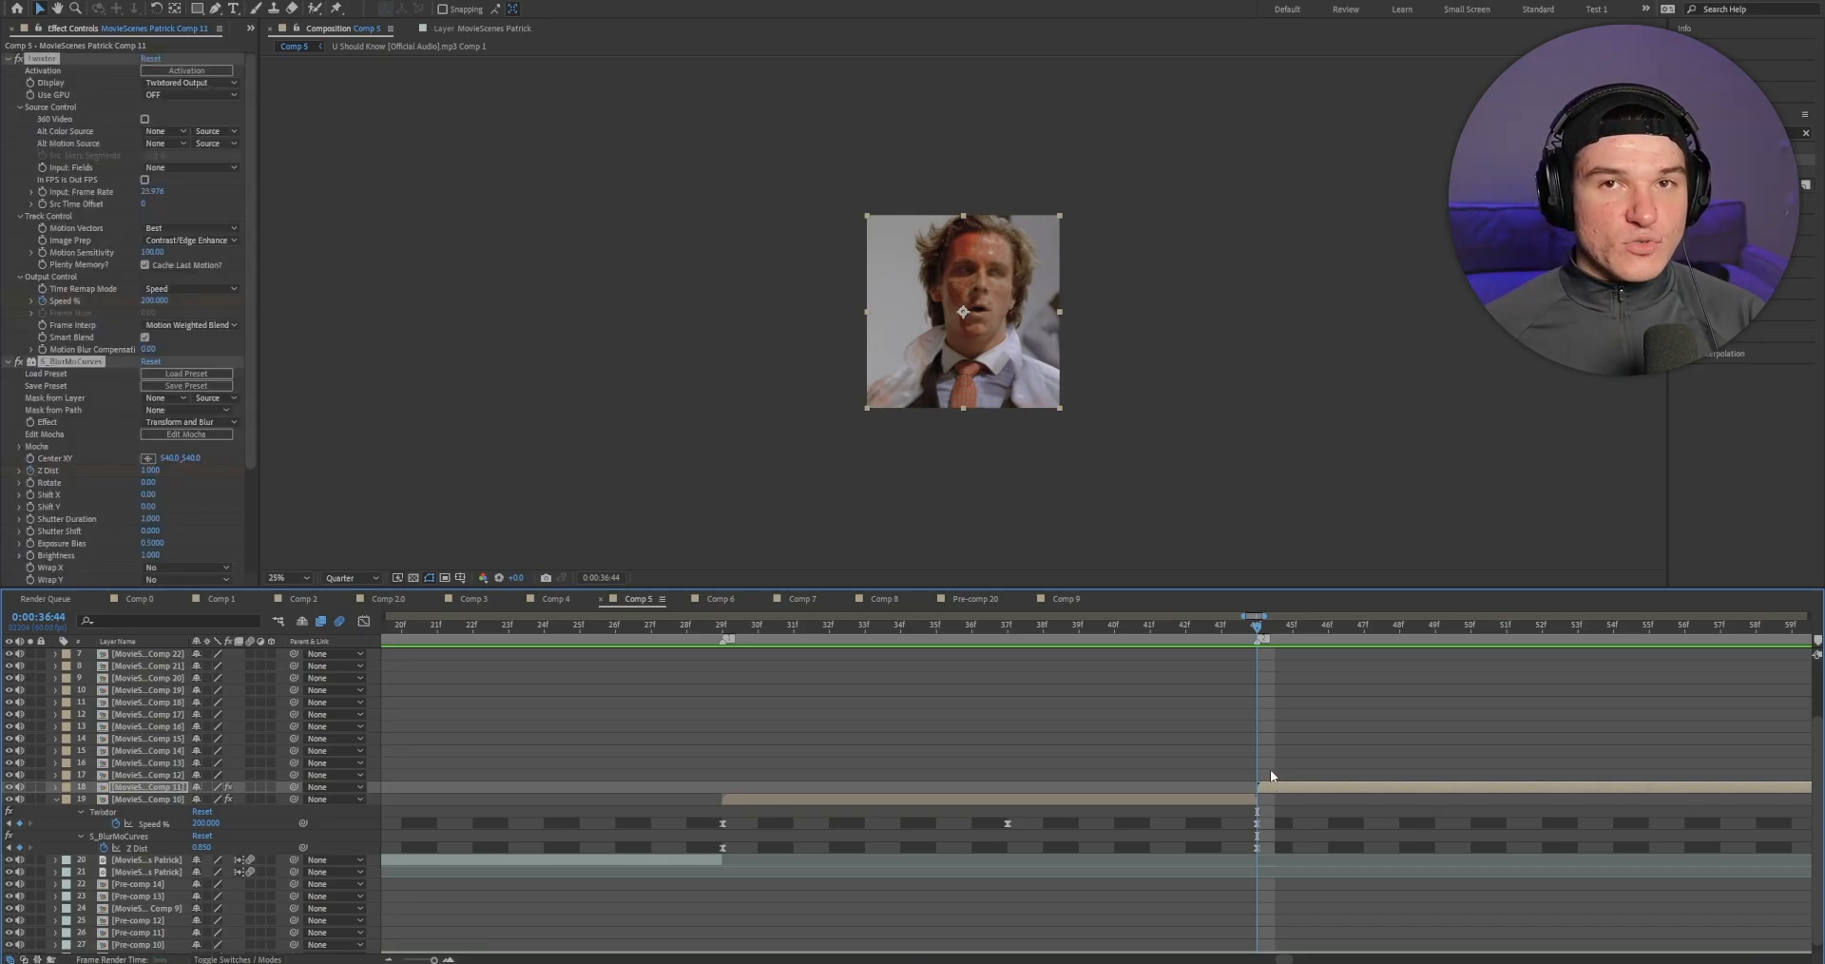
Step: Reveal layer 18's pasted Speed % and Z Dist keyframes and stretch them proportionally to the end of that clip
{"action": "key", "text": "minus"}
{"action": "key", "text": "u"}
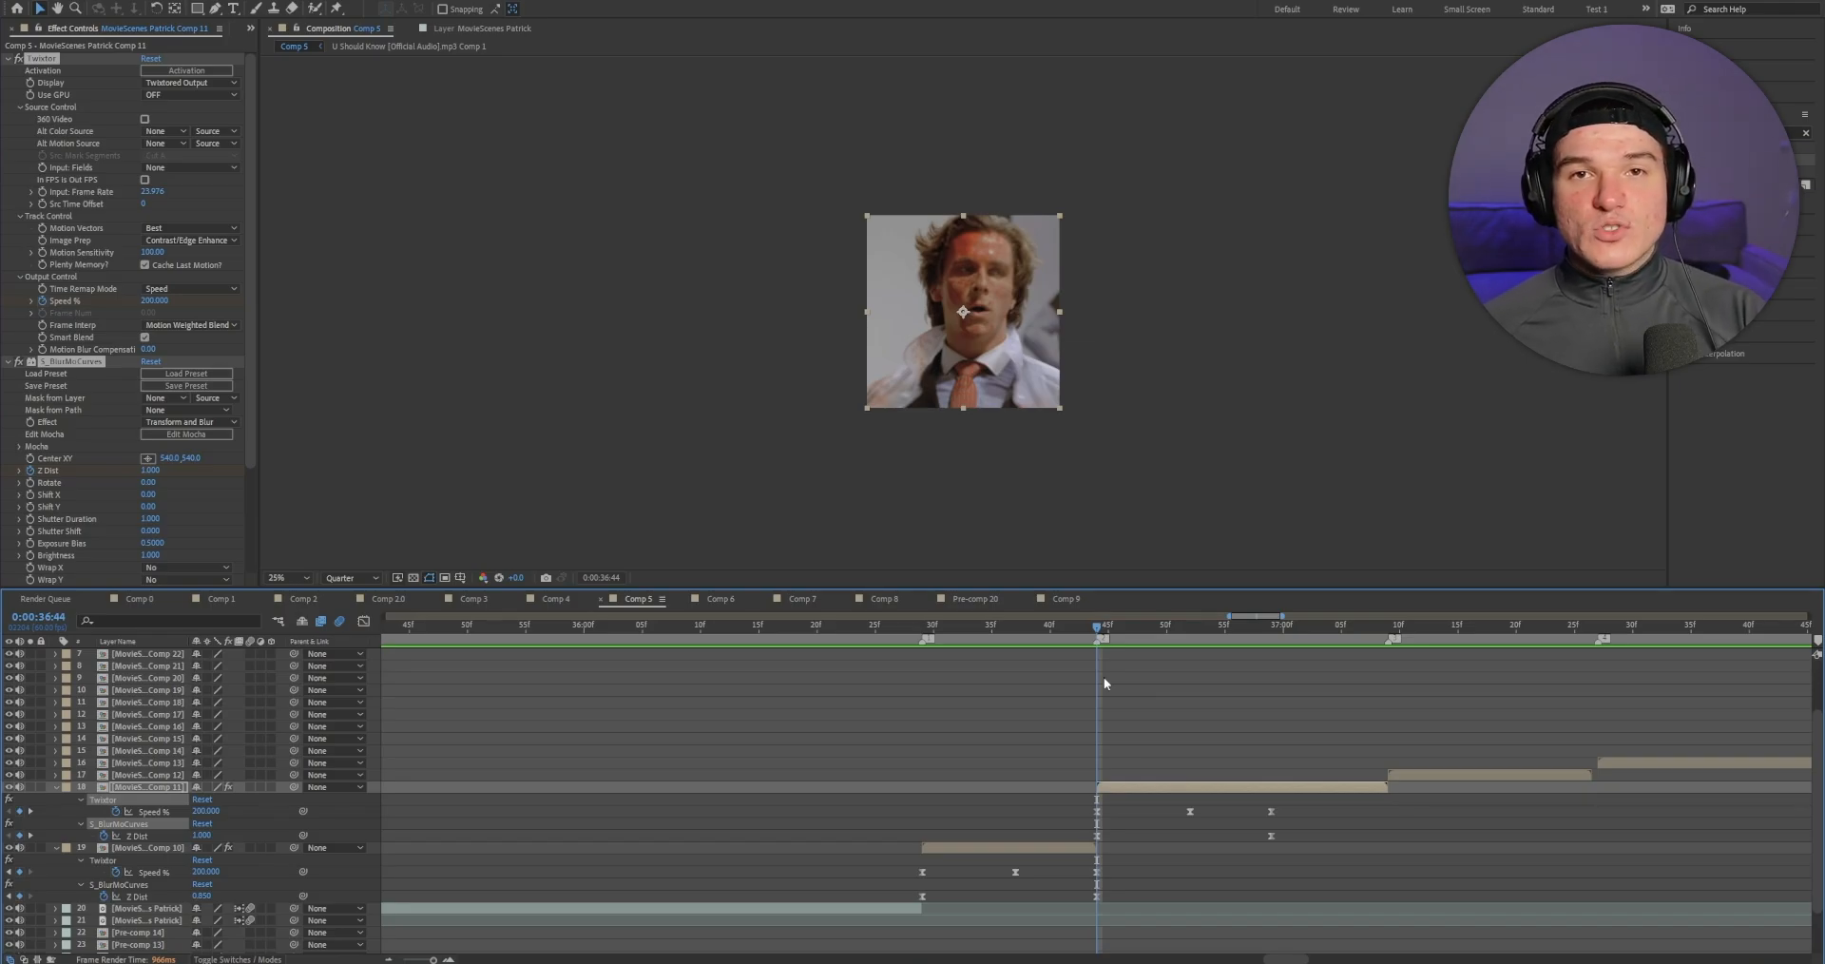
{"action": "left_click_drag", "start_coordinate": [1329, 850], "coordinate": [1077, 798]}
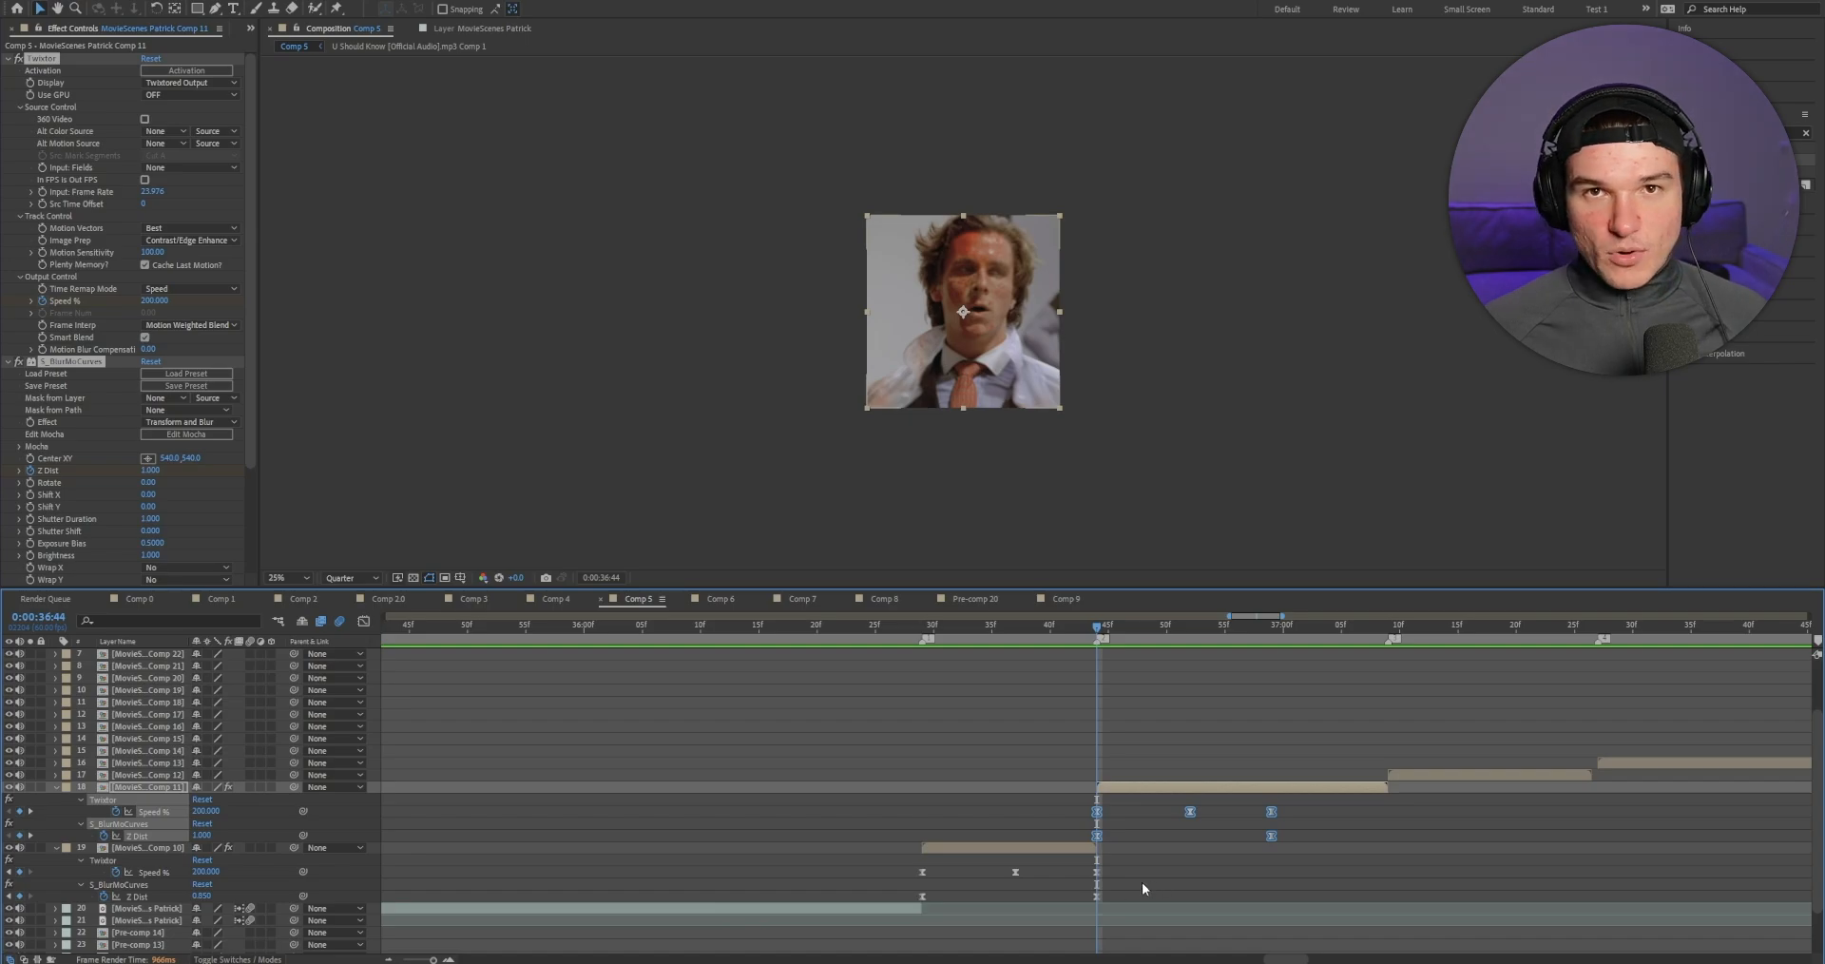
{"action": "mouse_move", "coordinate": [1271, 816]}
{"action": "left_click_drag", "start_coordinate": [1272, 815], "coordinate": [1376, 814]}
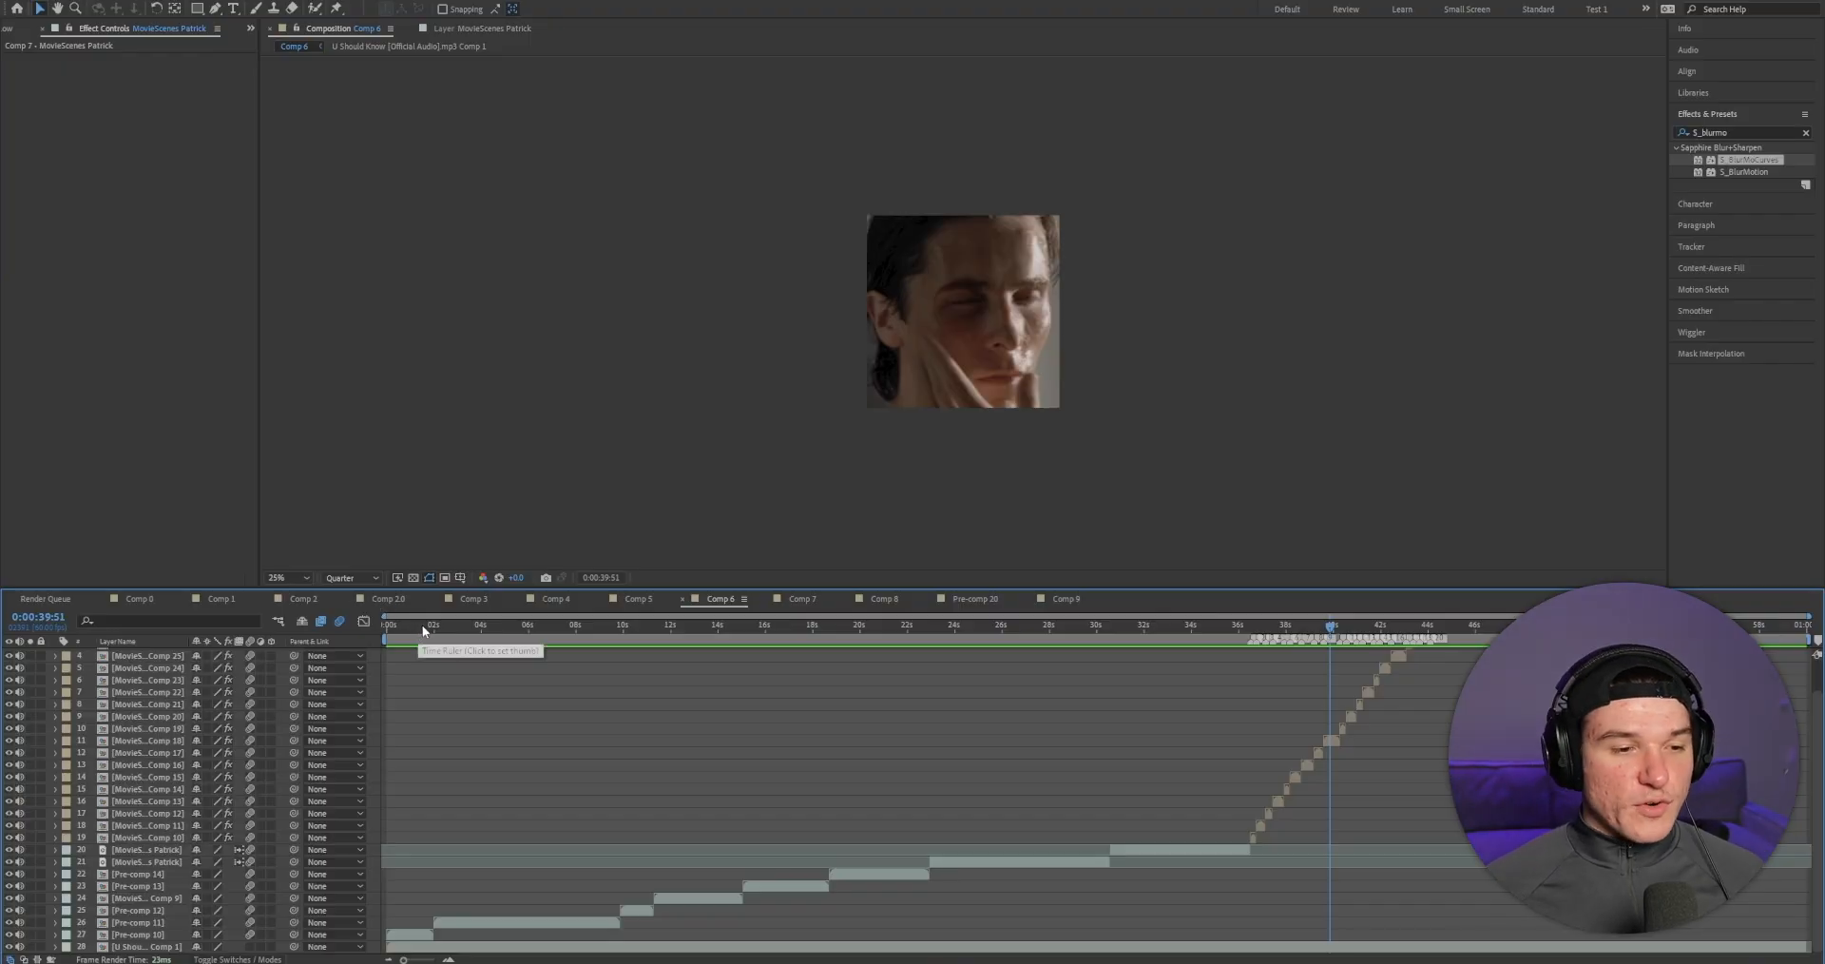
Step: Play back the Comp 6 edit from the beginning
{"action": "key", "text": "Home"}
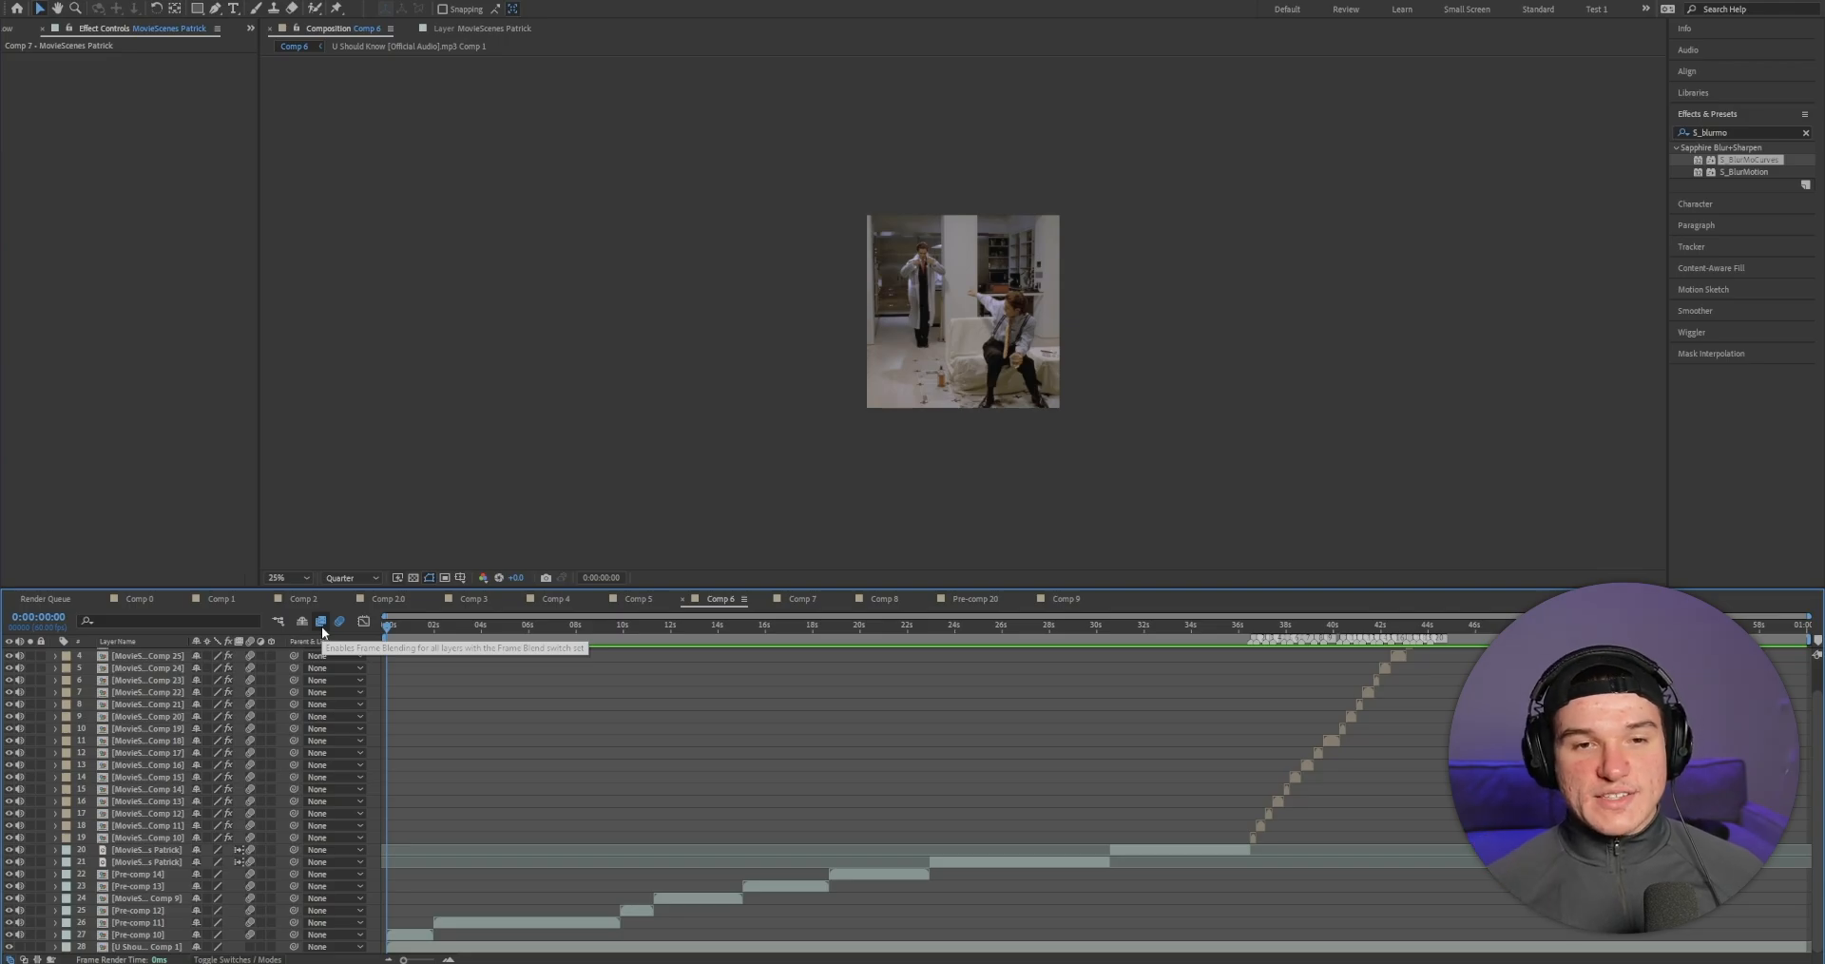
{"action": "key", "text": "space"}
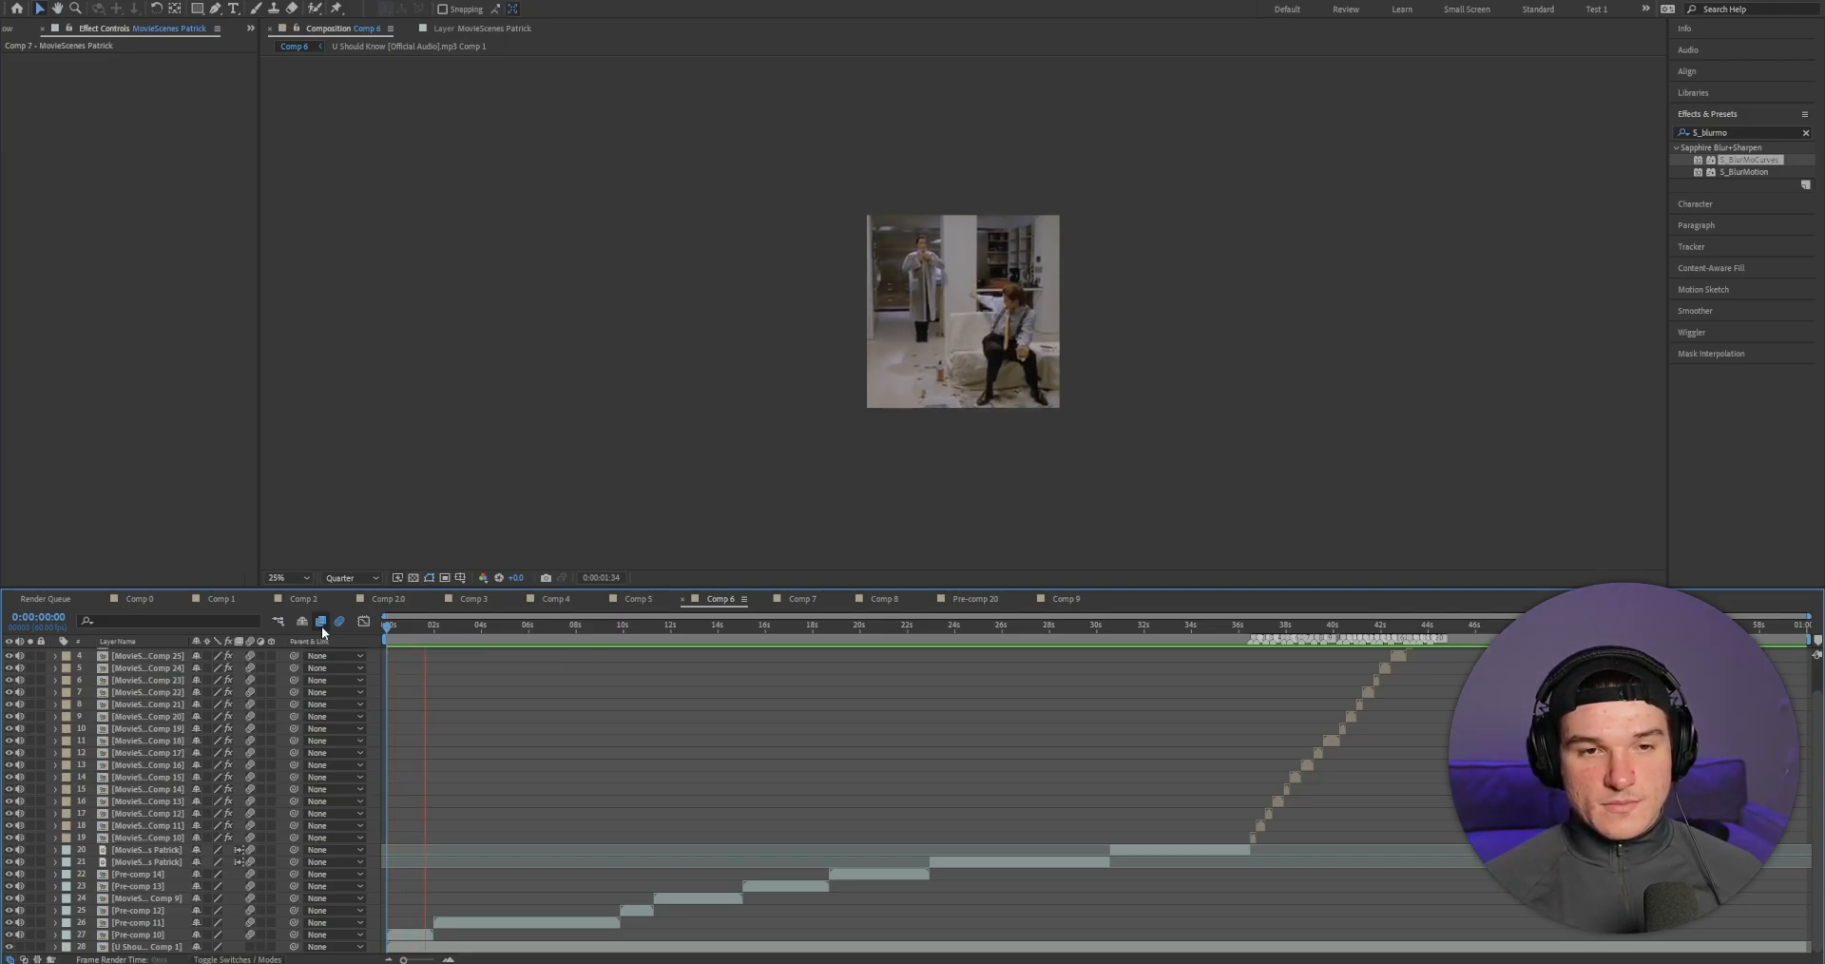
Step: Stop playback at 0:00:01:49 and add a text layer reading "HEY, HALBERSTRAM" over the scene
{"action": "key", "text": "space"}
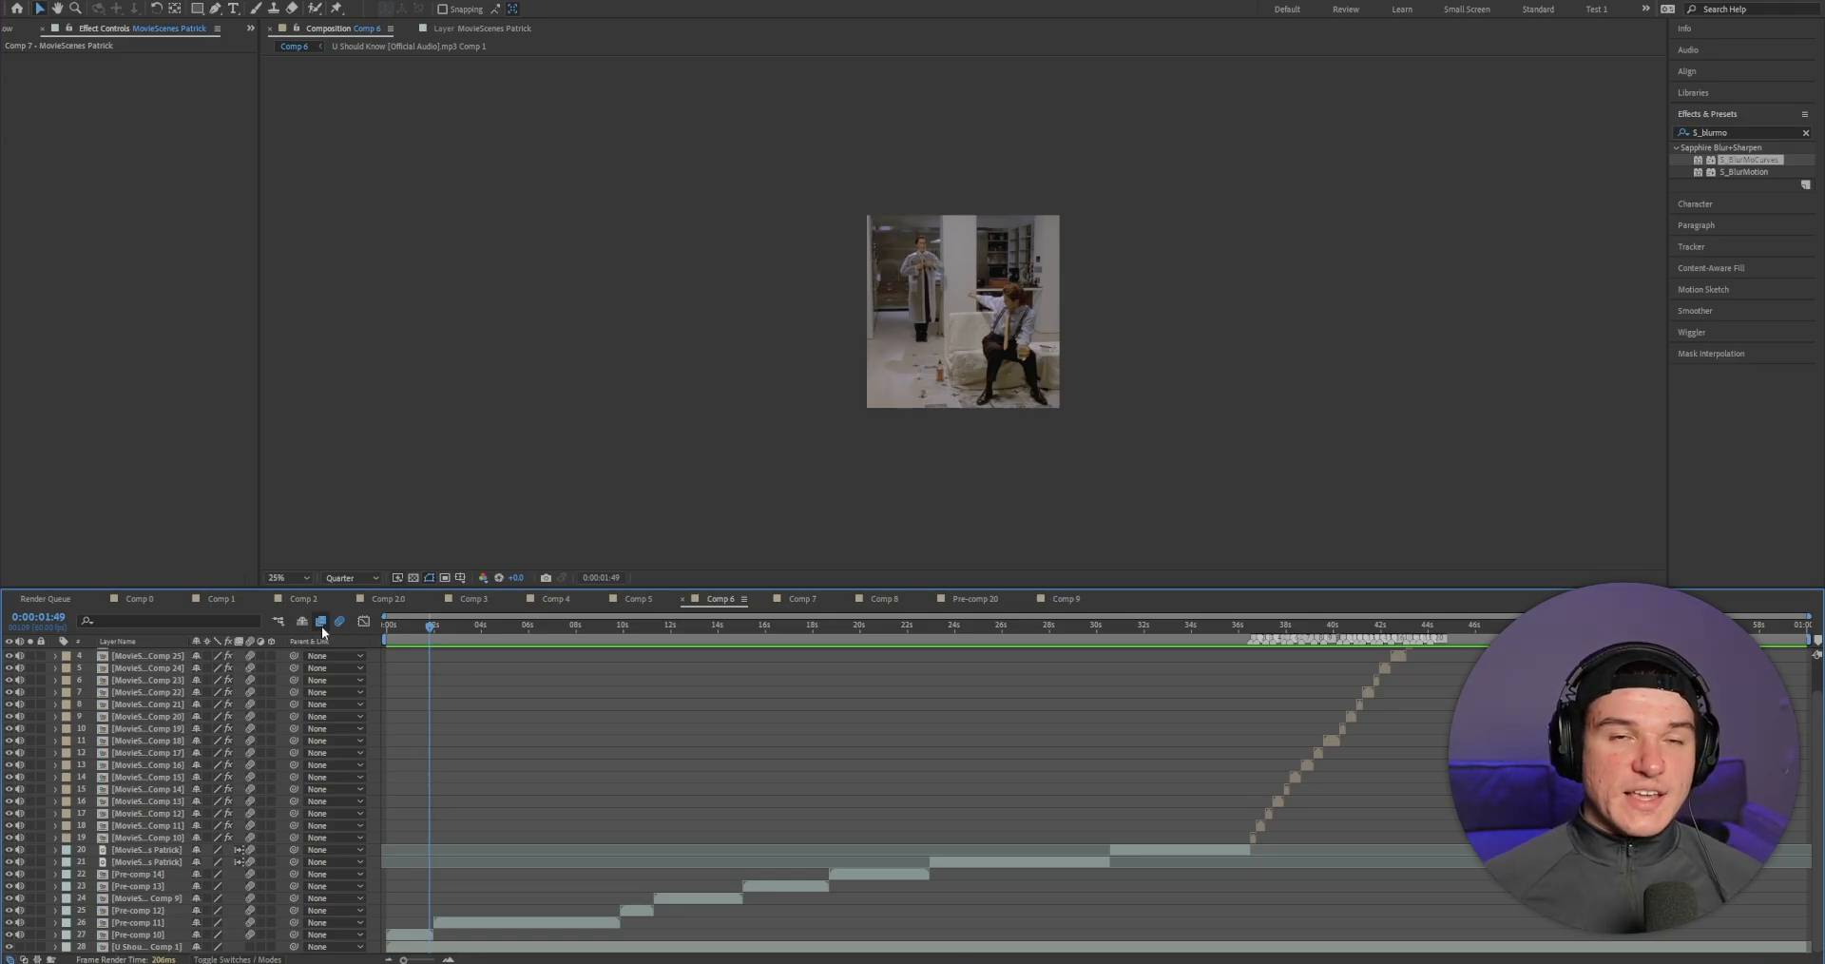
{"action": "left_click", "coordinate": [234, 9]}
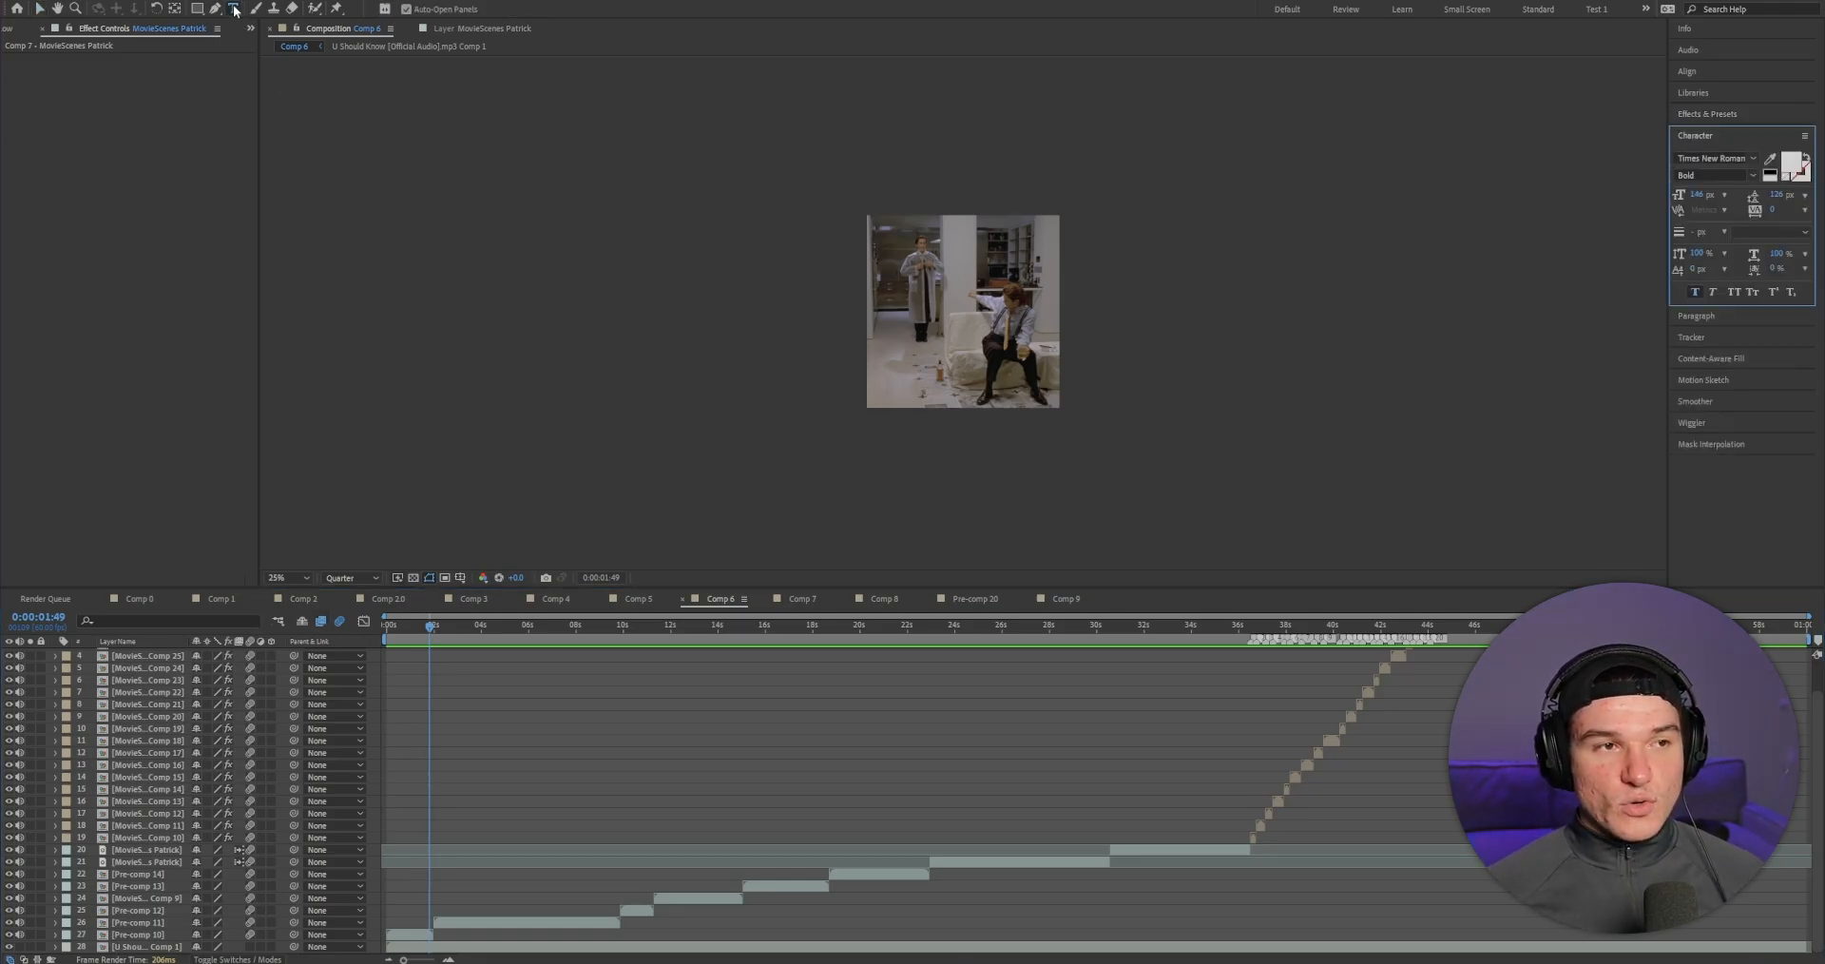
{"action": "left_click", "coordinate": [927, 323]}
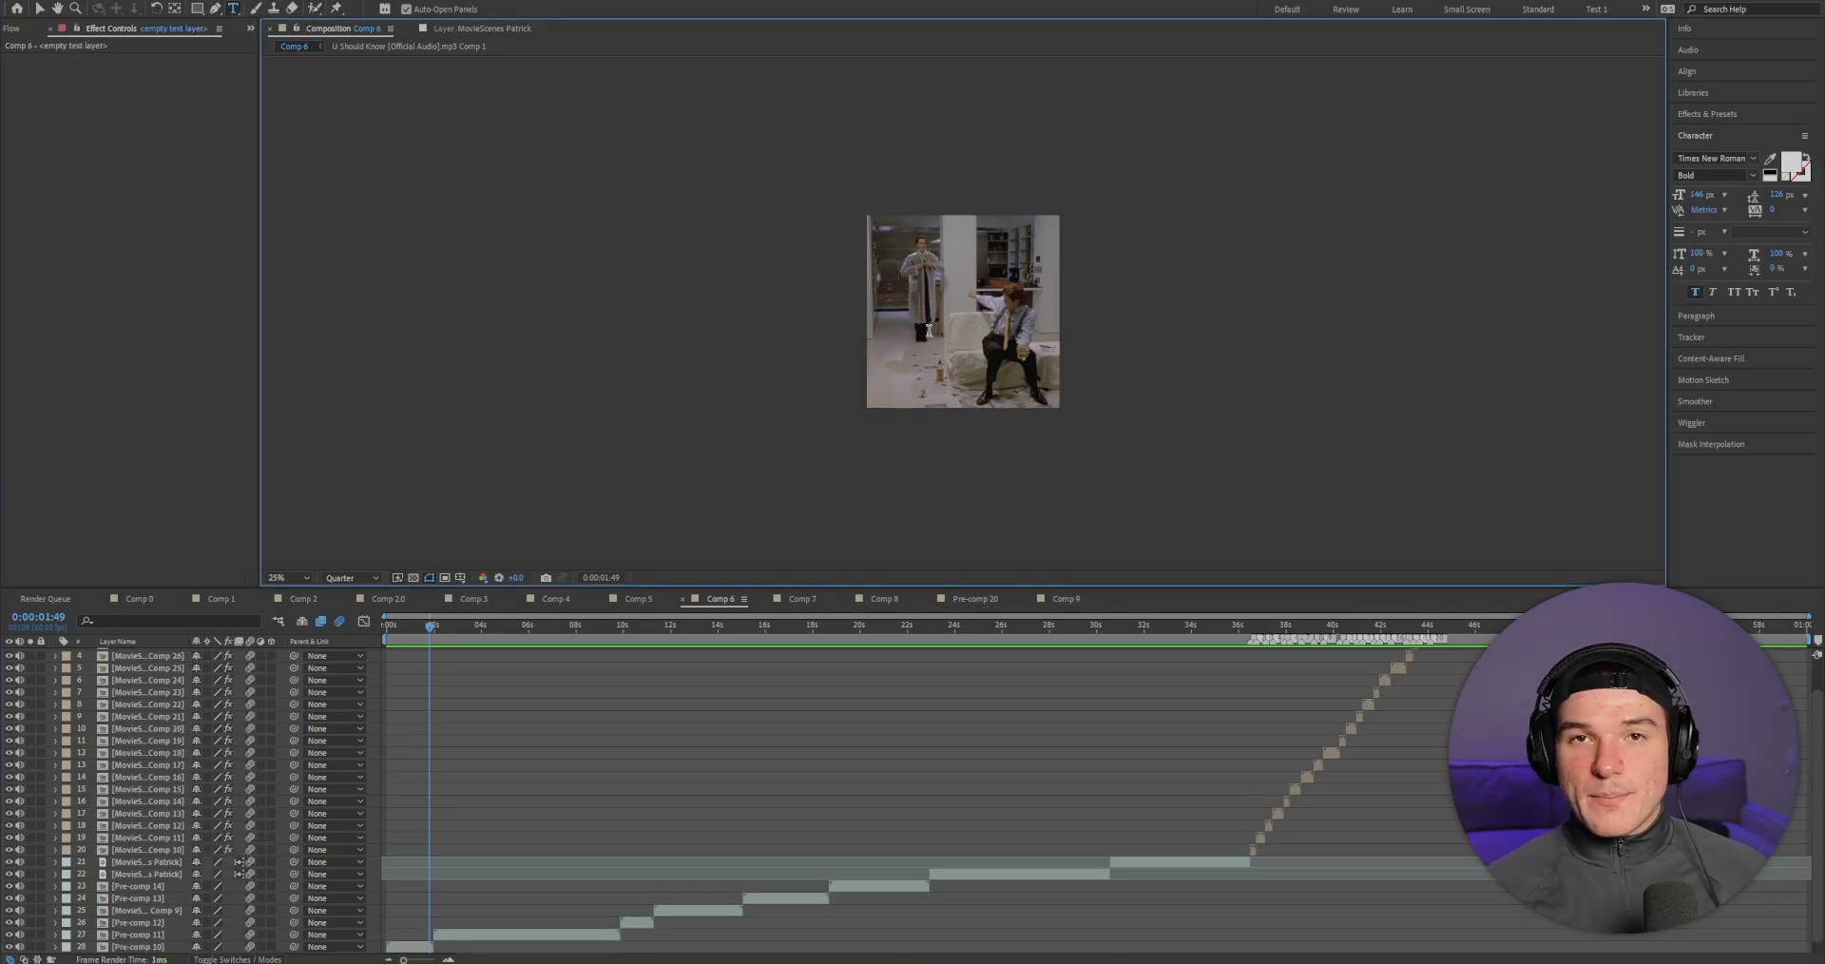
{"action": "type", "text": "HEY, HALBERSTRAM"}
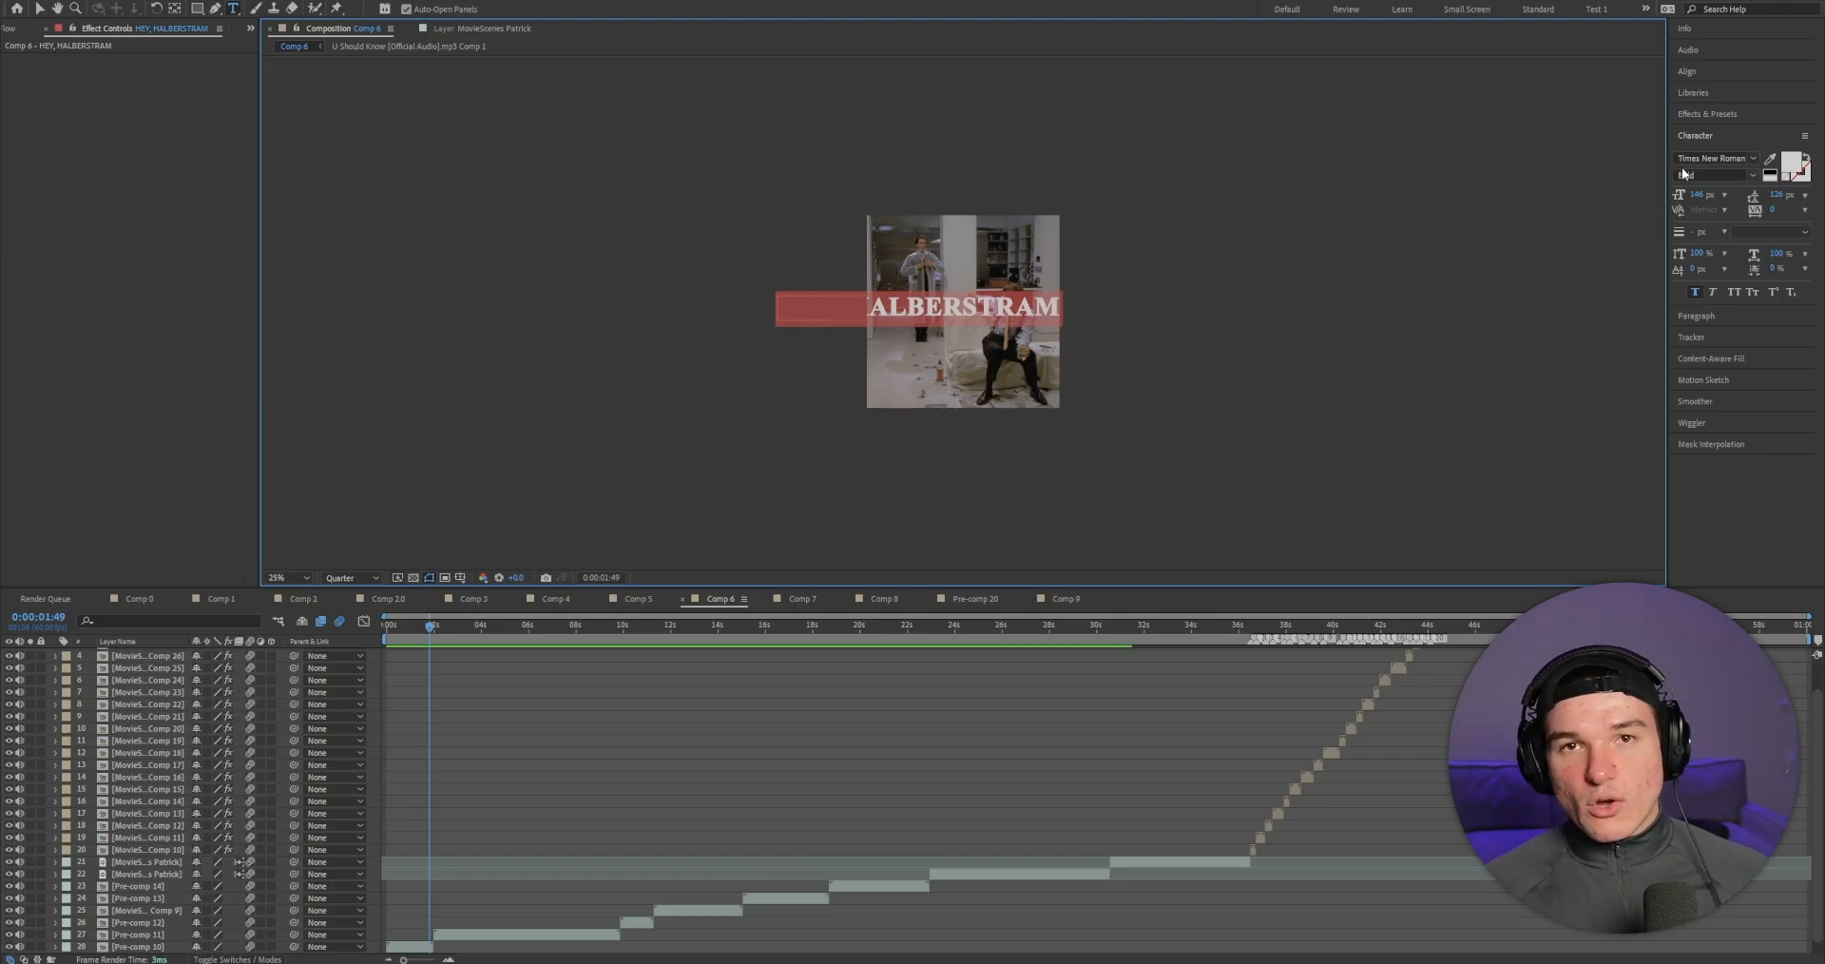
Step: Set the title's font to Arial Bold and reduce its size to 35 px
{"action": "left_click", "coordinate": [1757, 161]}
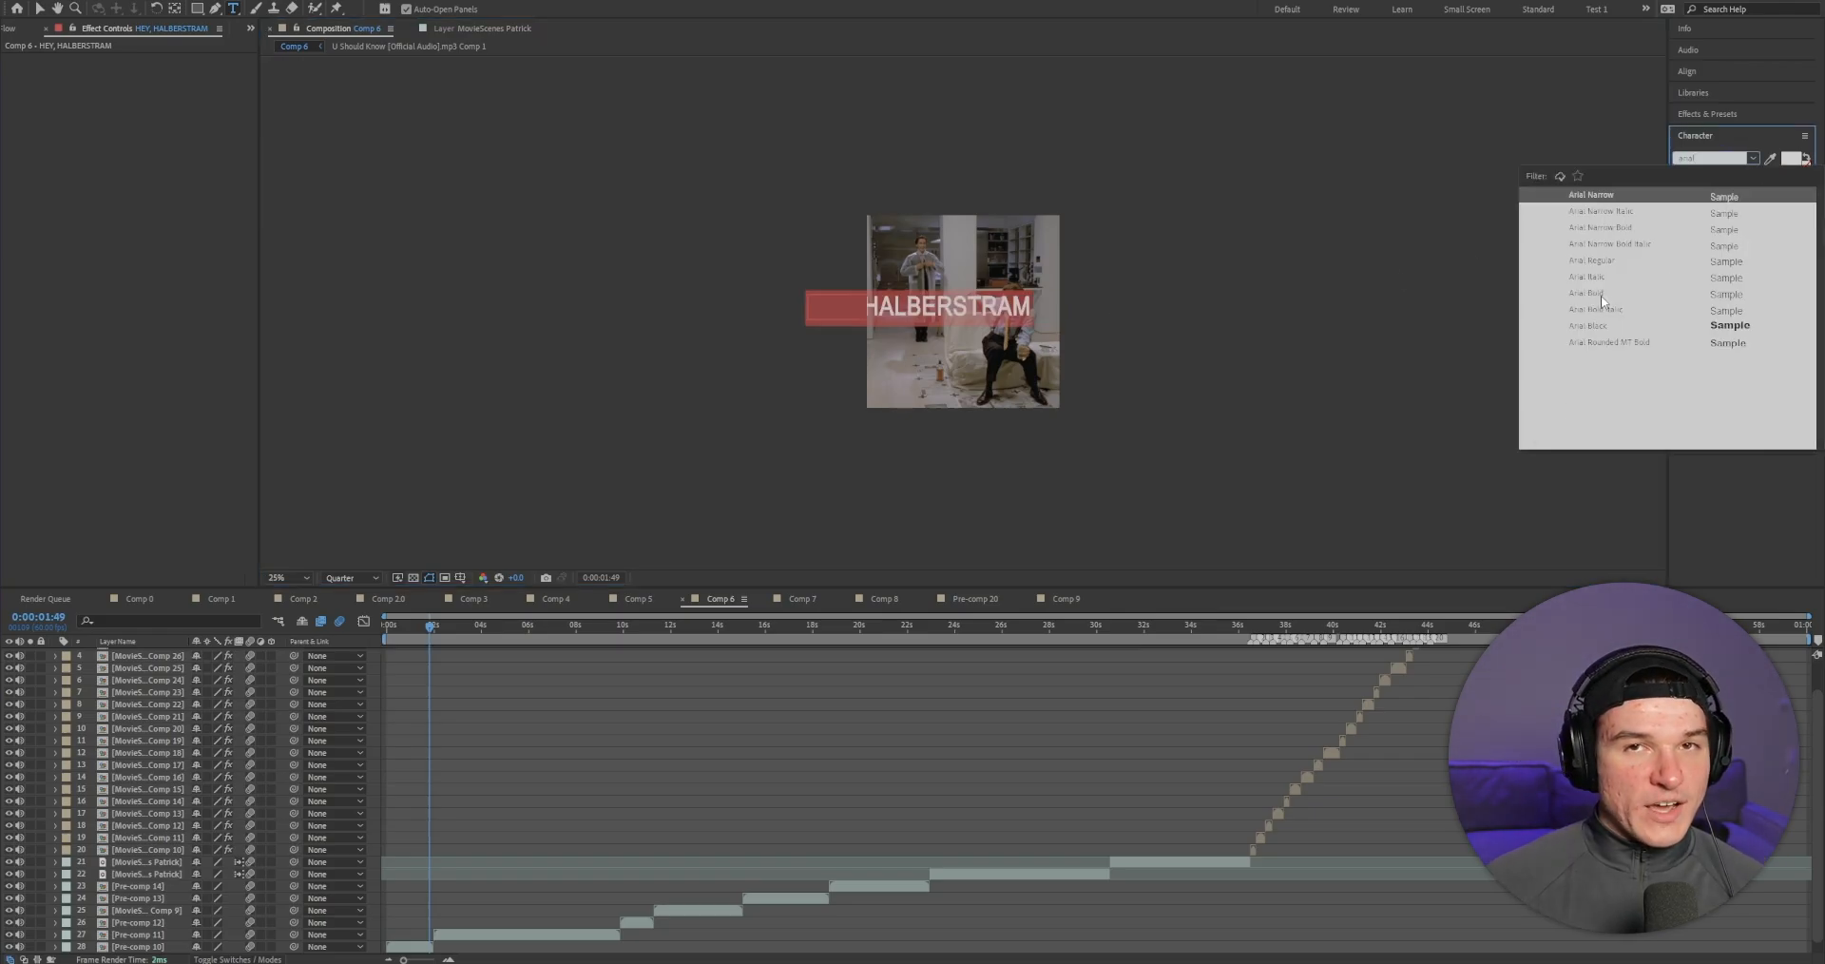
{"action": "left_click", "coordinate": [1606, 293]}
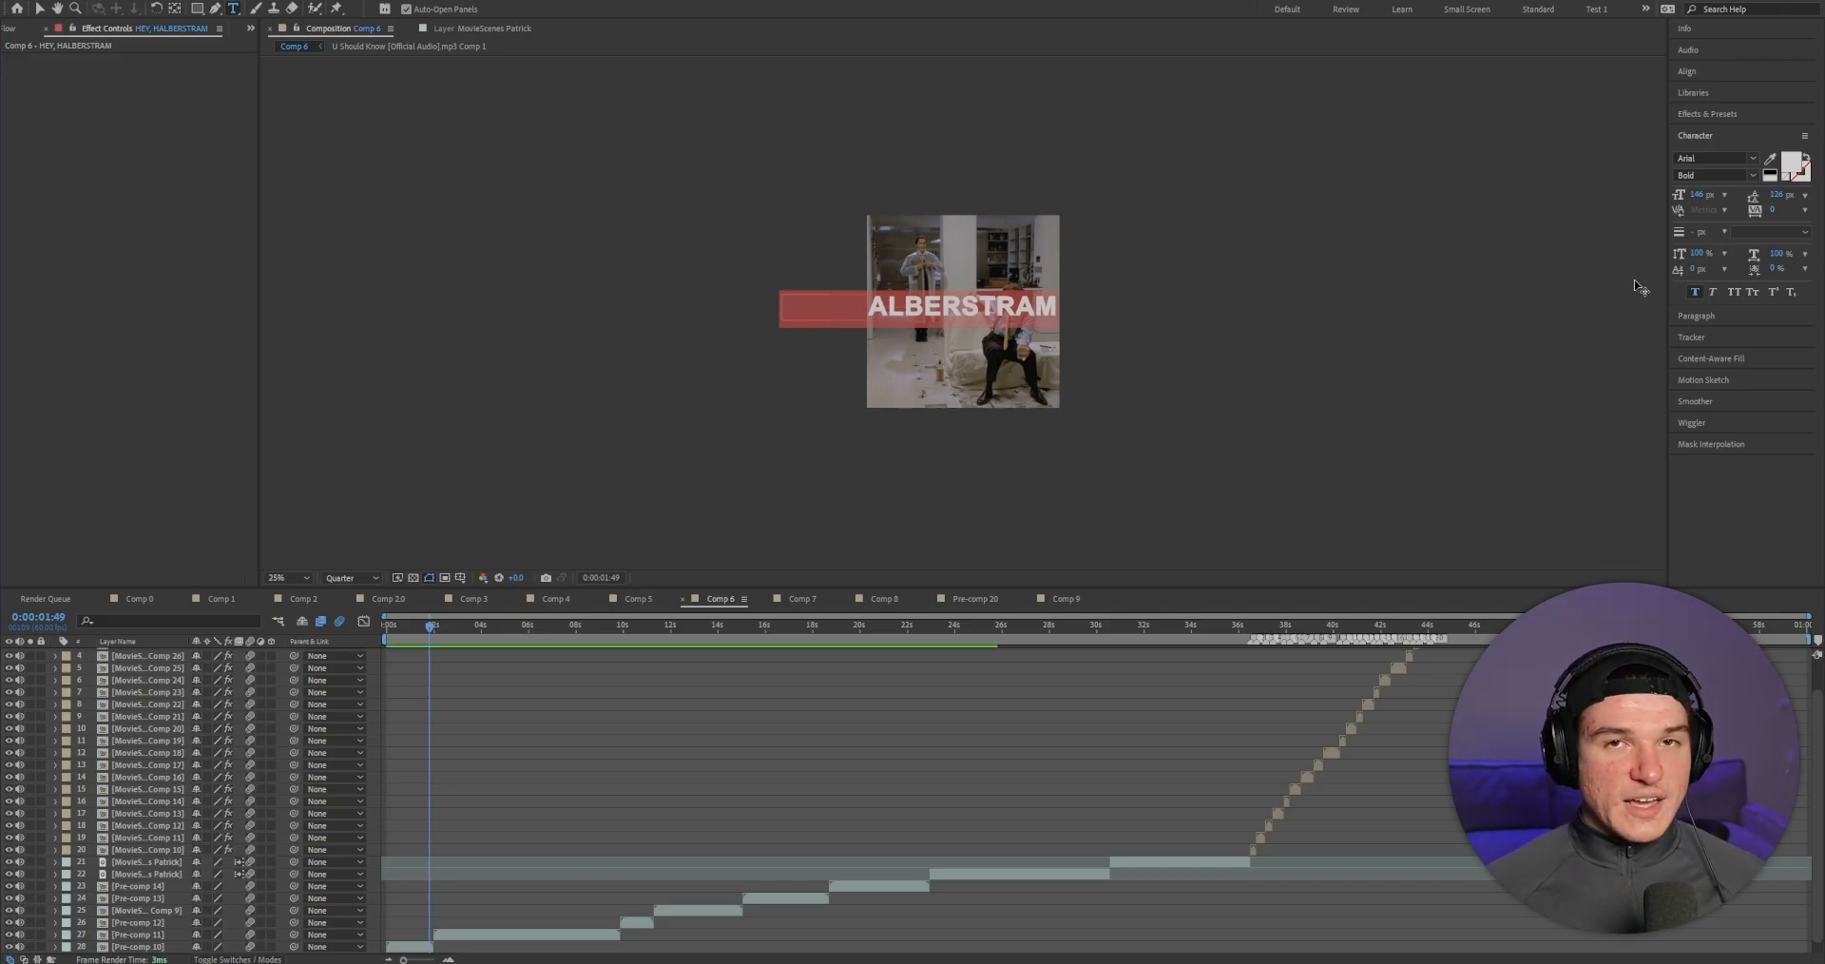
{"action": "left_click_drag", "start_coordinate": [1703, 199], "coordinate": [1623, 215]}
{"action": "scroll", "coordinate": [894, 374], "scroll_direction": "up", "scroll_amount": 2}
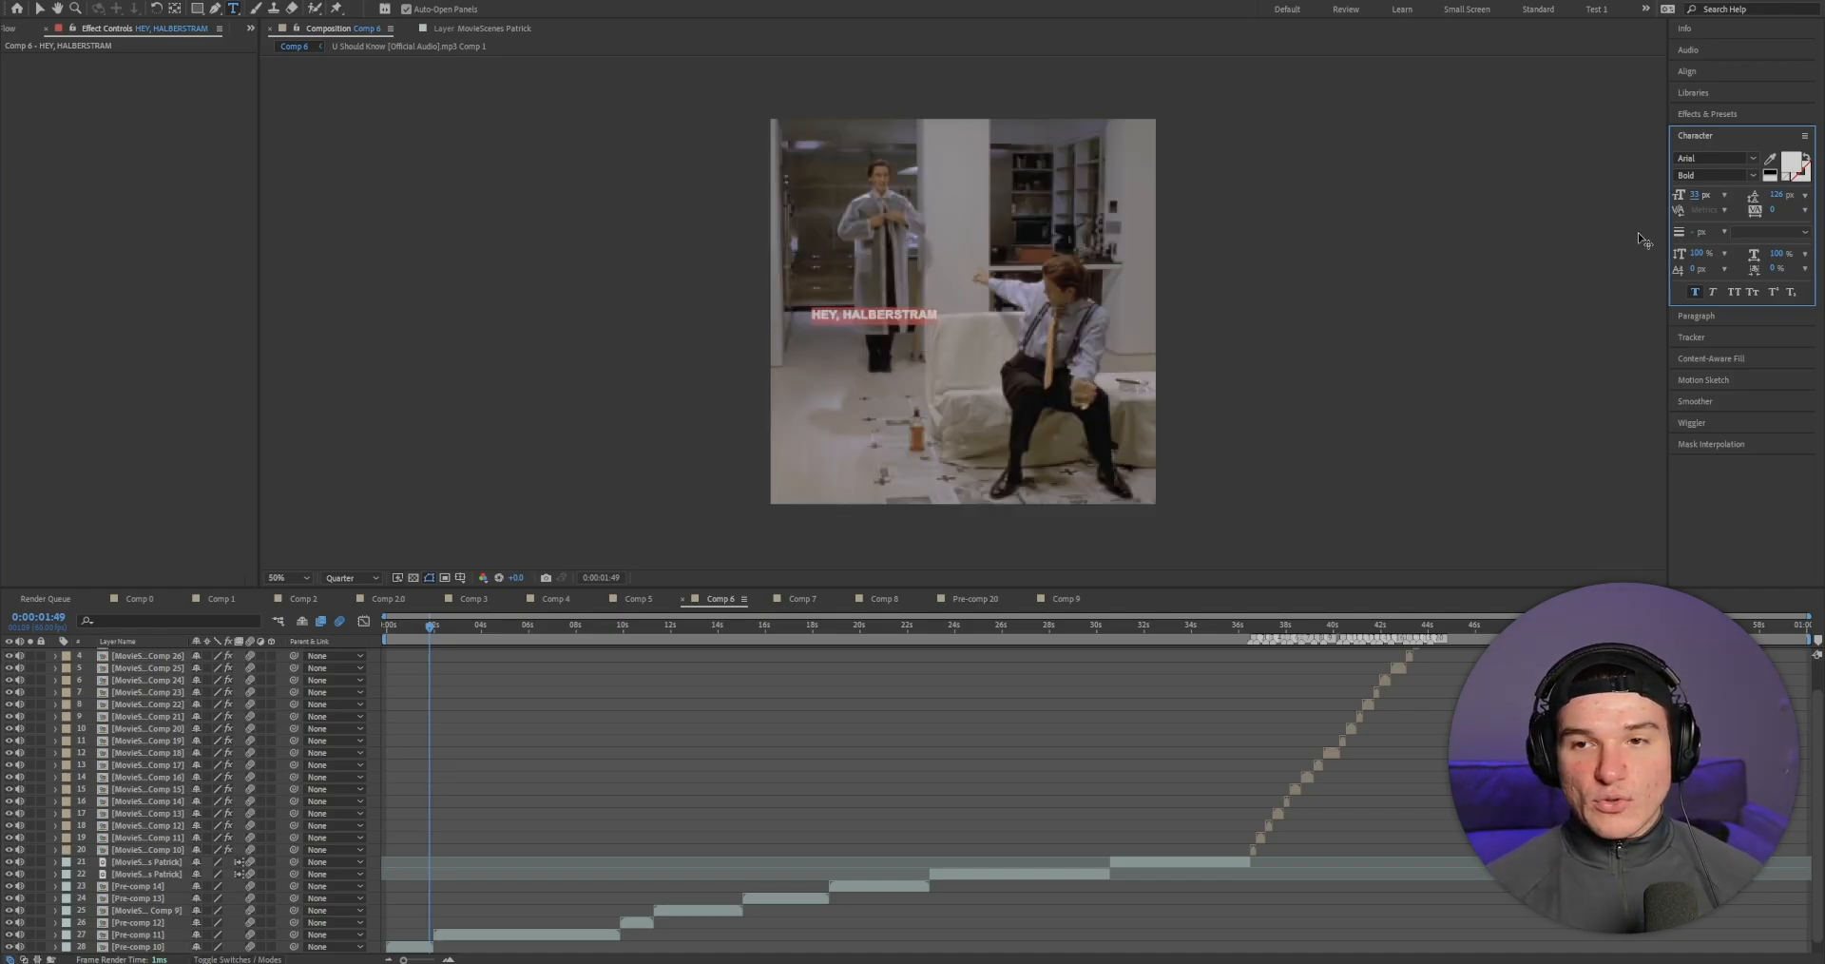
{"action": "left_click_drag", "start_coordinate": [1691, 195], "coordinate": [1819, 209]}
{"action": "key", "text": "ctrl+z"}
Step: Try the title without faux bold and with faux italic
{"action": "left_click", "coordinate": [1695, 291]}
{"action": "left_click", "coordinate": [1696, 291]}
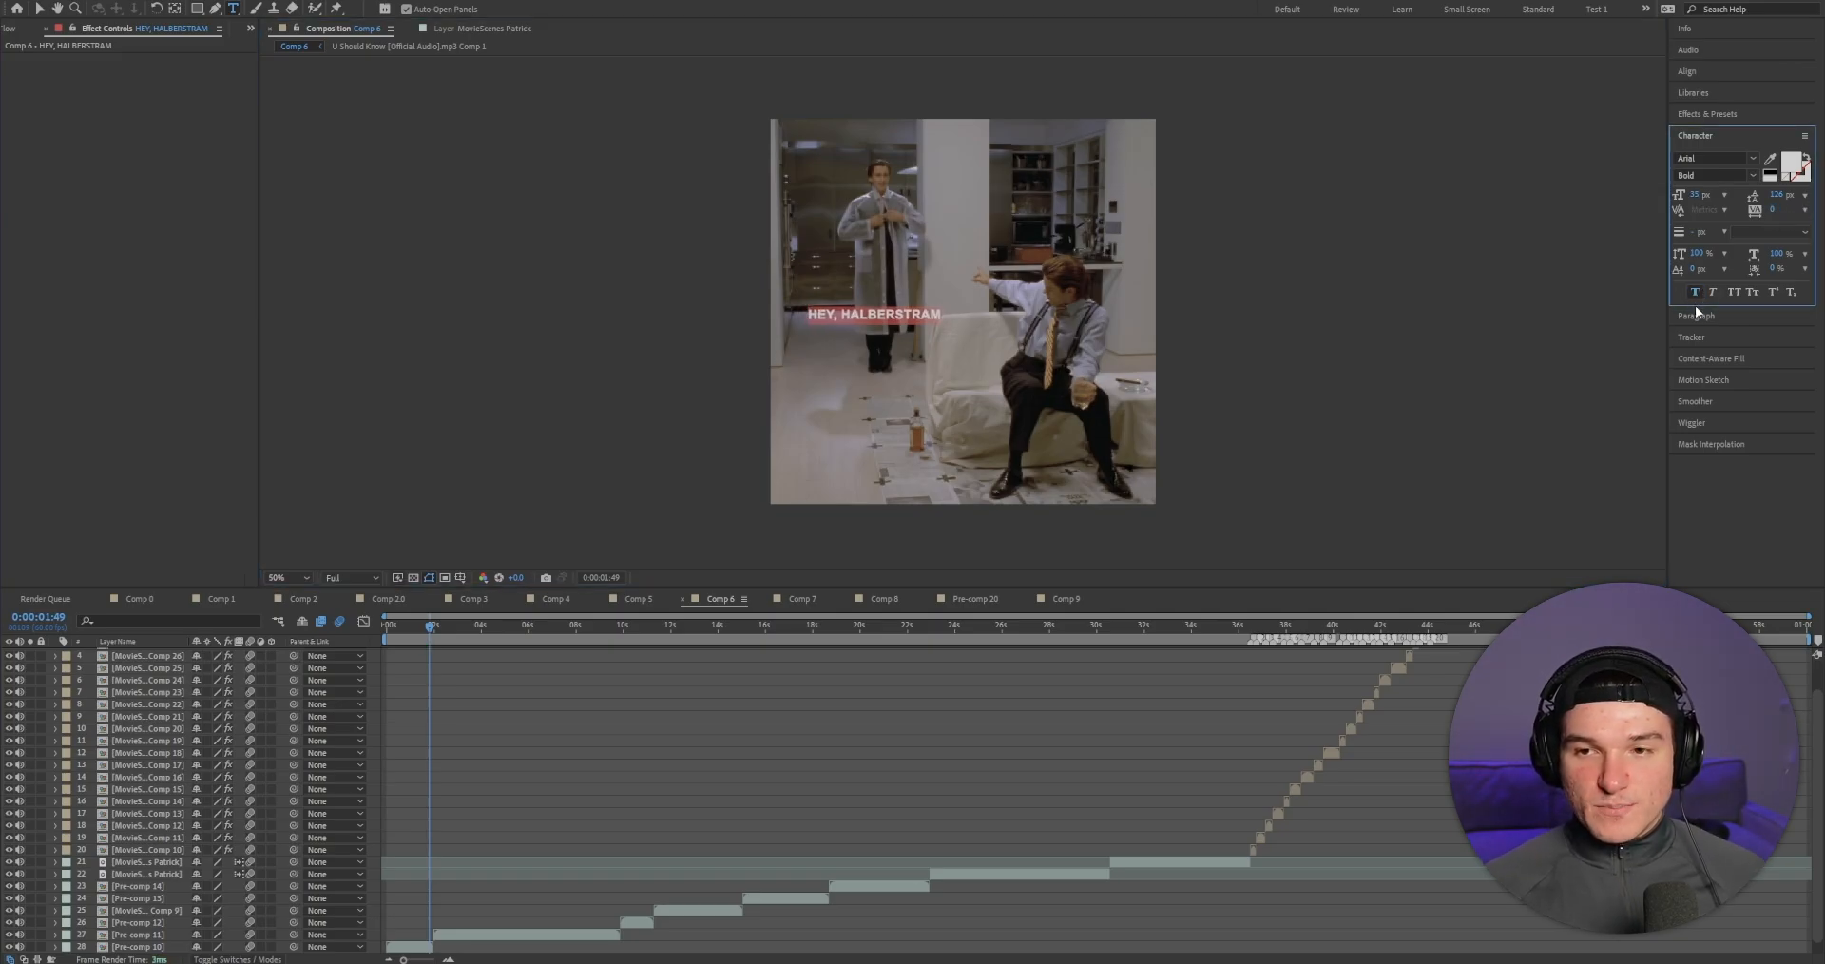
{"action": "left_click", "coordinate": [1711, 291]}
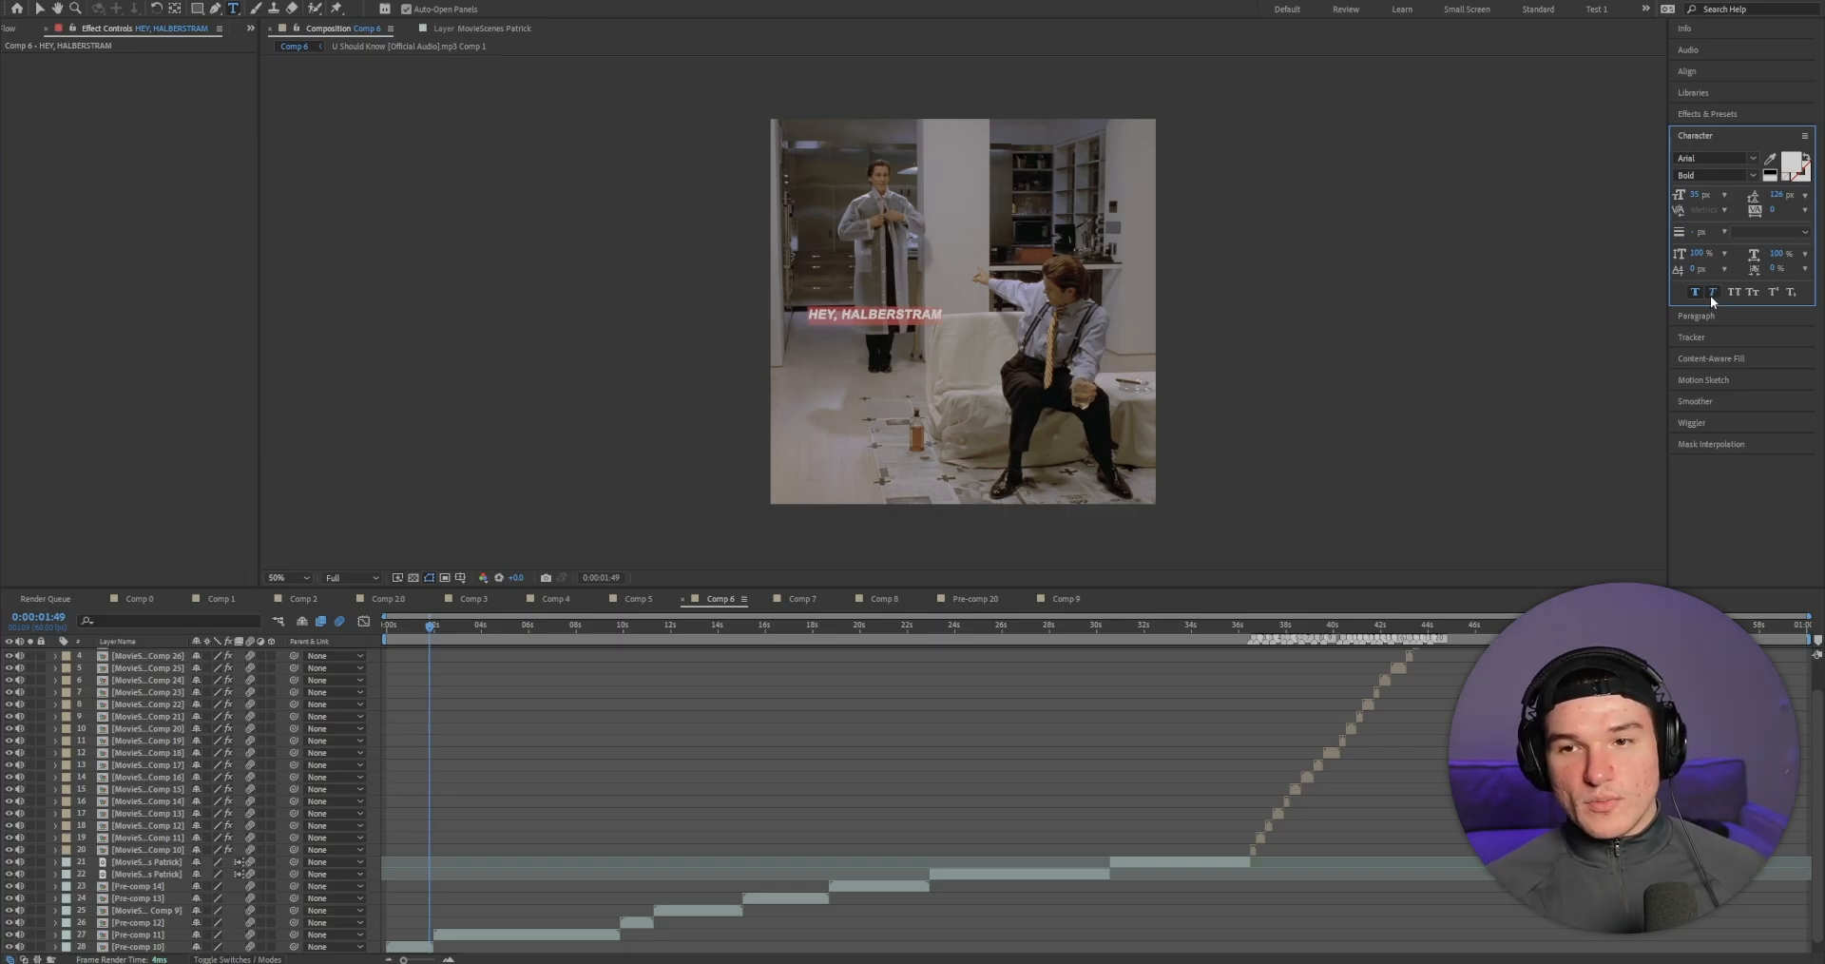
{"action": "left_click", "coordinate": [1710, 293]}
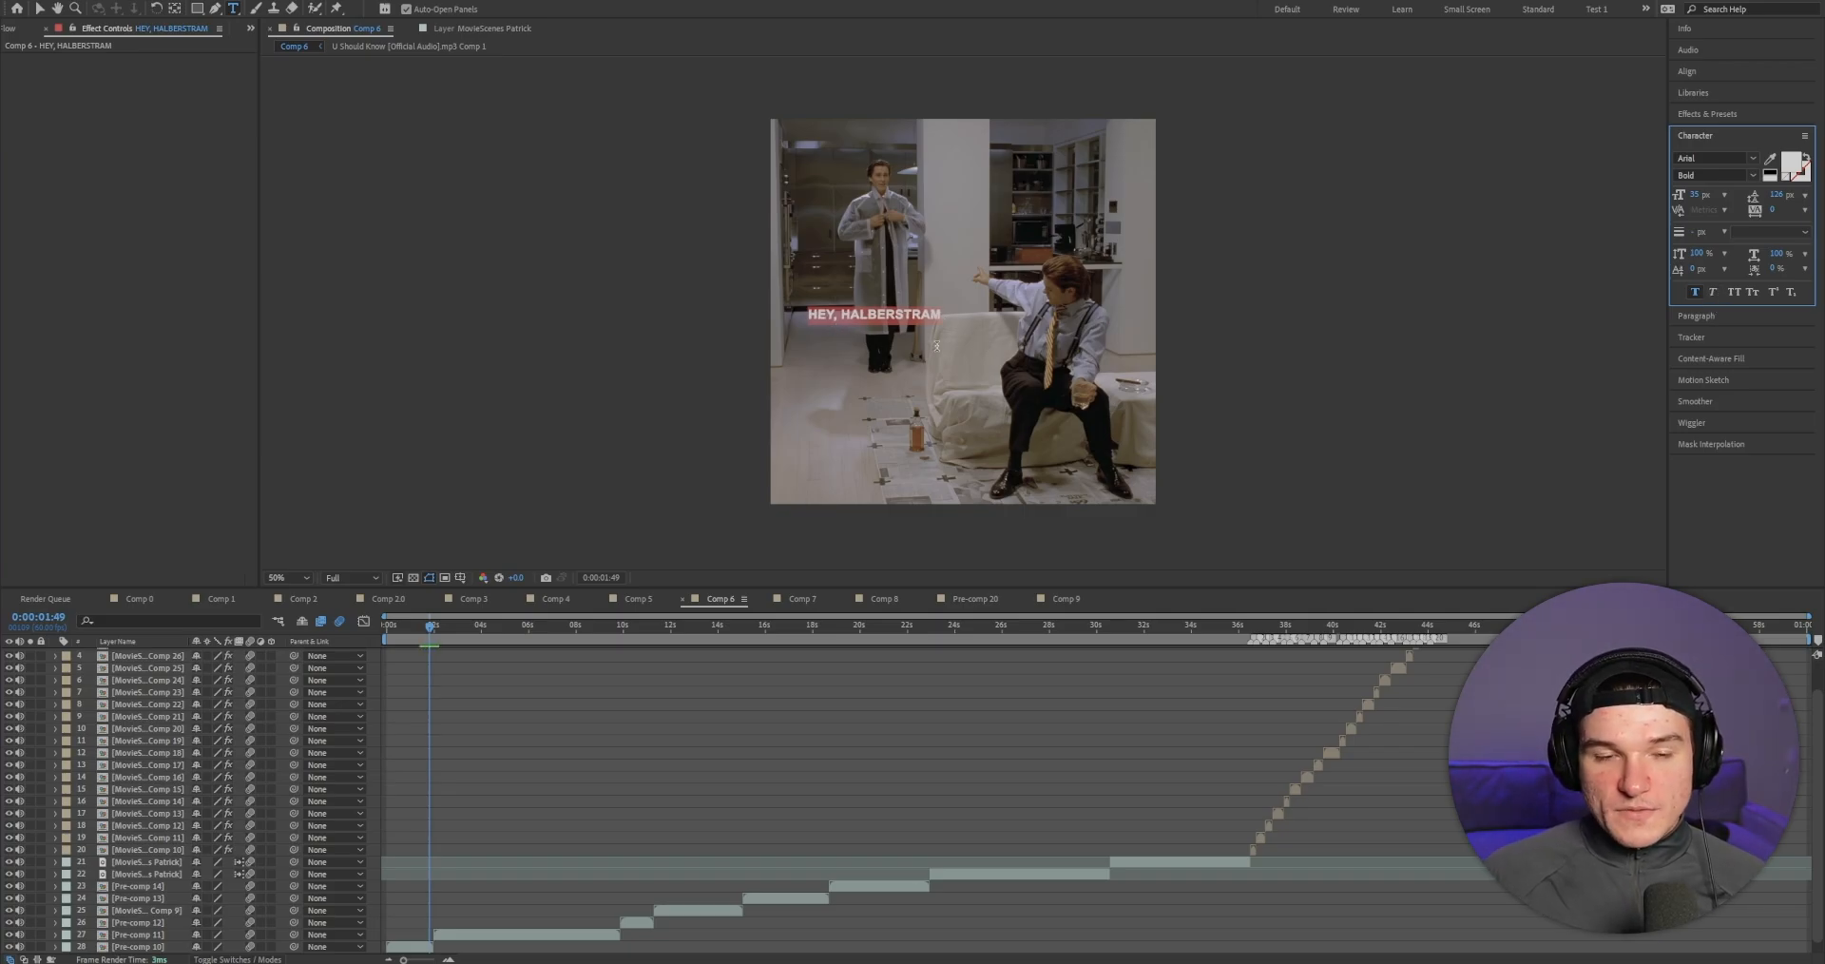
Step: Centre the "HEY, HALBERSTRAM" text layer horizontally and vertically in the composition
{"action": "scroll", "coordinate": [587, 711], "scroll_direction": "up", "scroll_amount": 1}
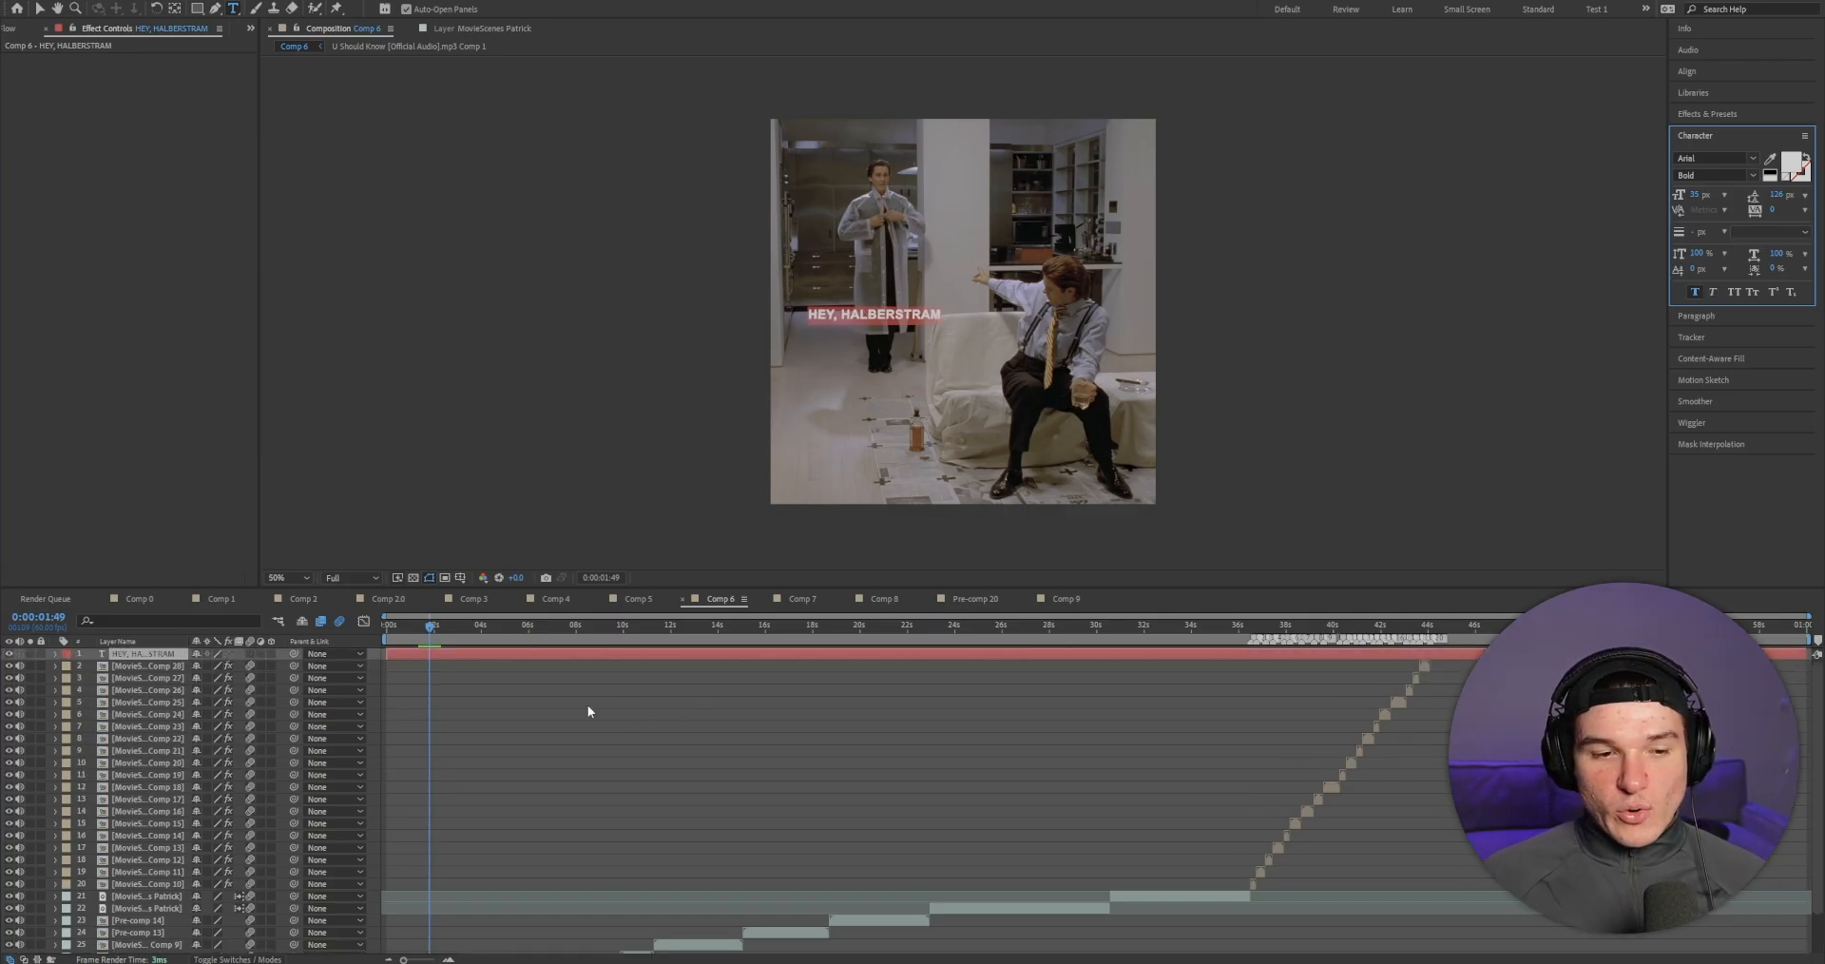
{"action": "left_click", "coordinate": [436, 654]}
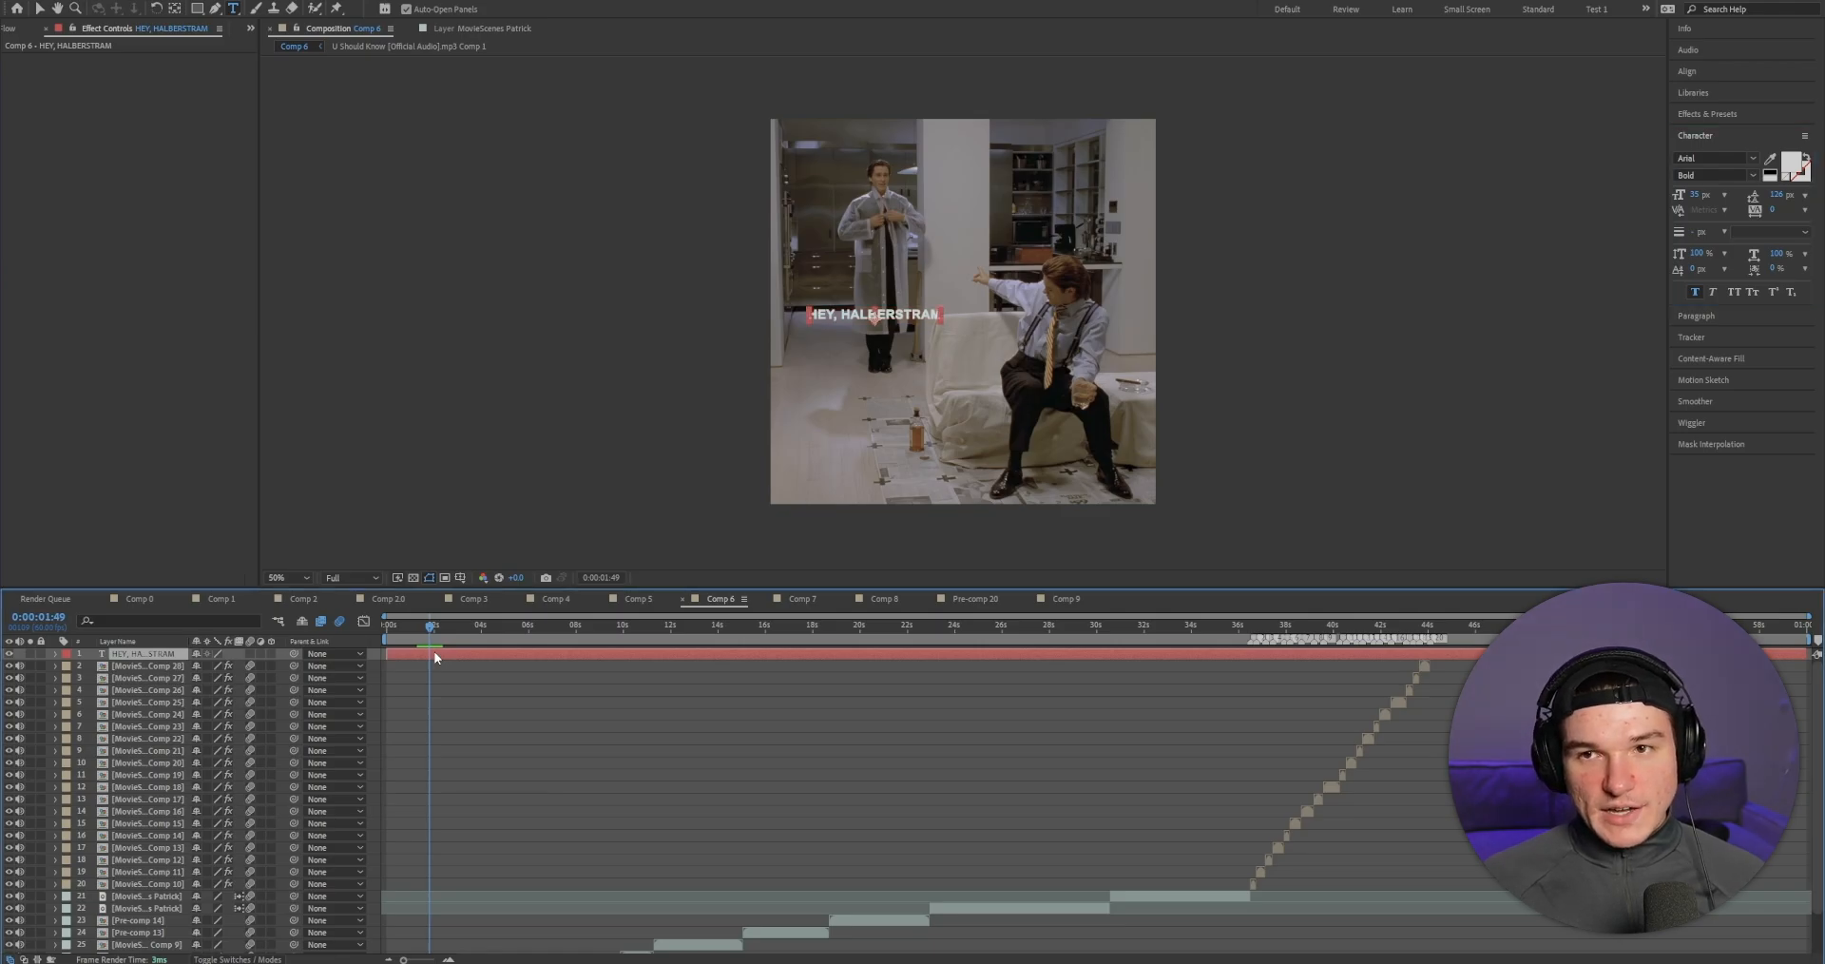
{"action": "left_click", "coordinate": [1691, 72]}
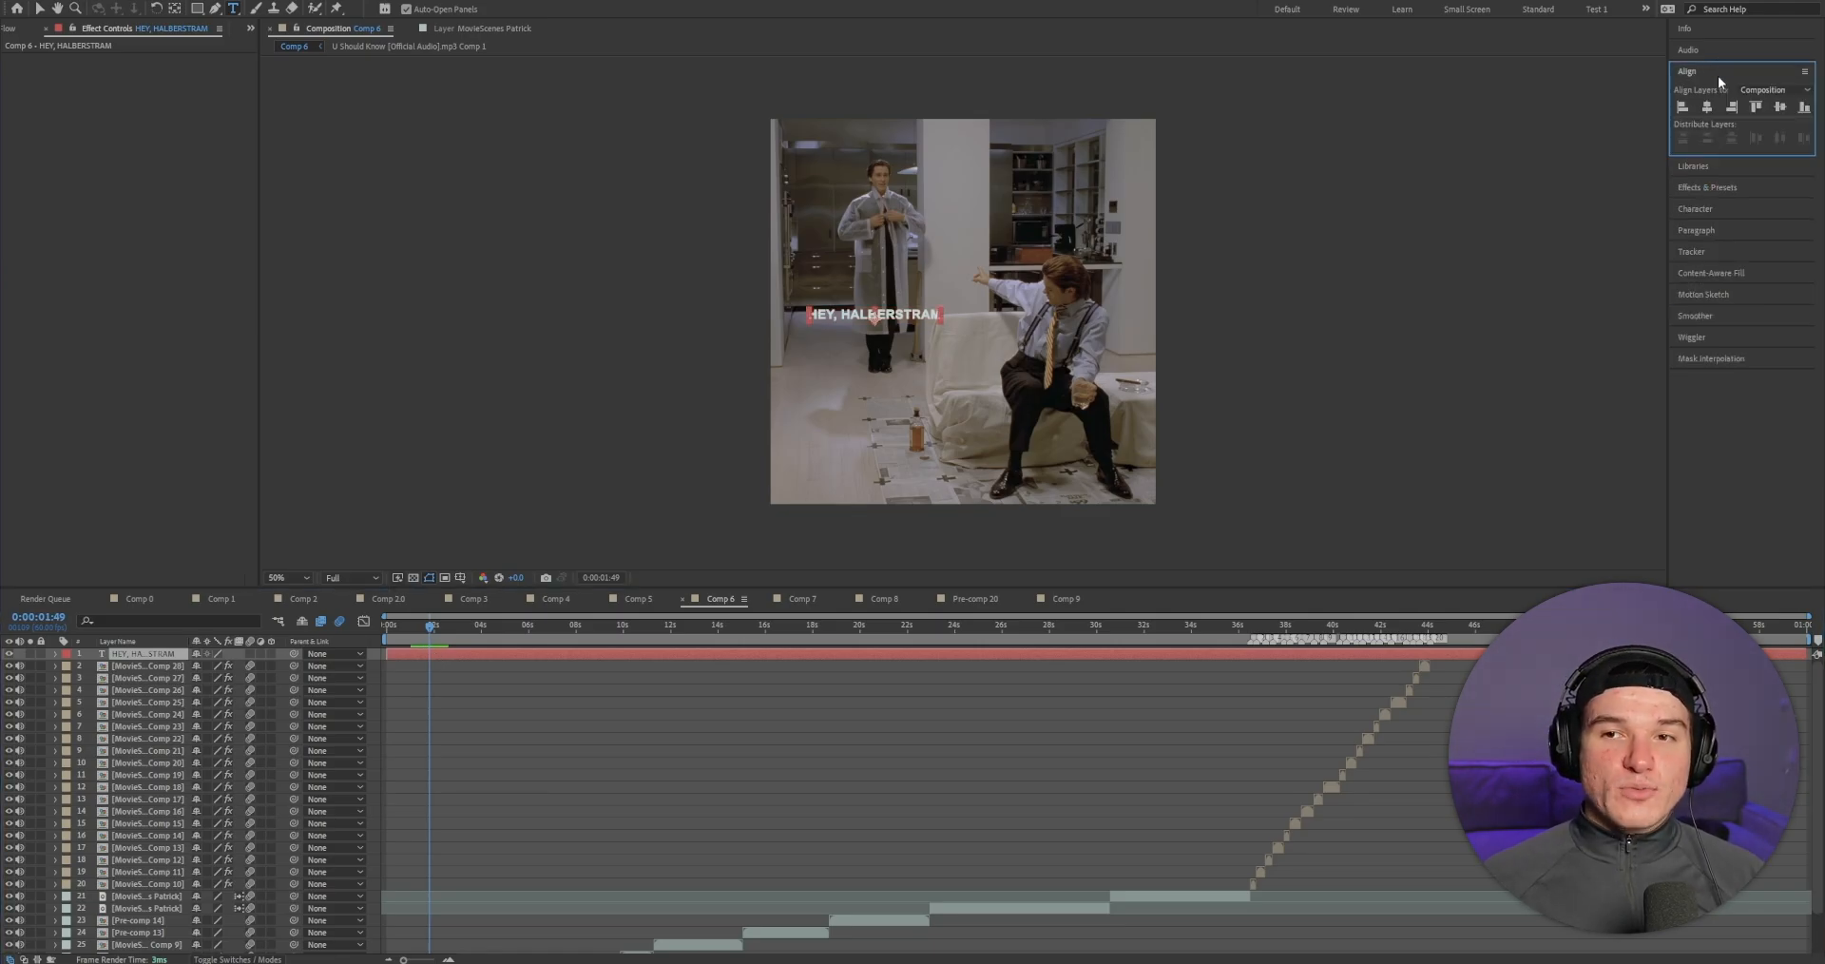
{"action": "left_click", "coordinate": [1709, 107]}
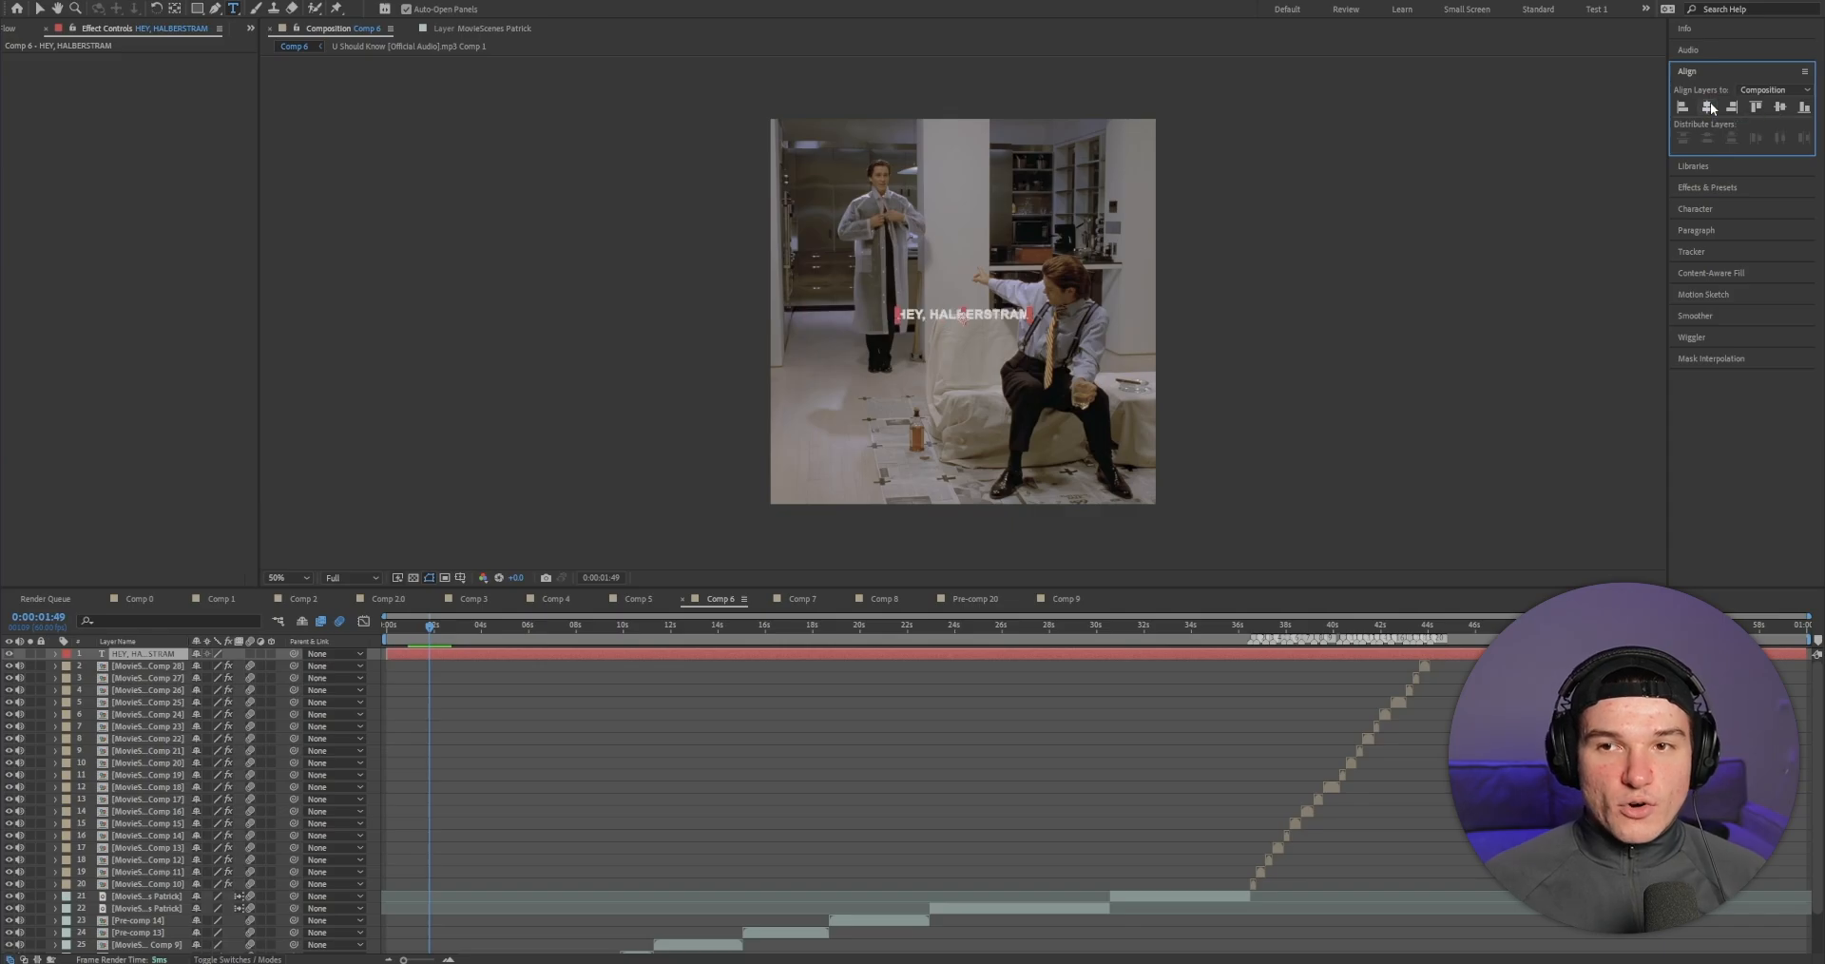
{"action": "left_click", "coordinate": [1781, 108]}
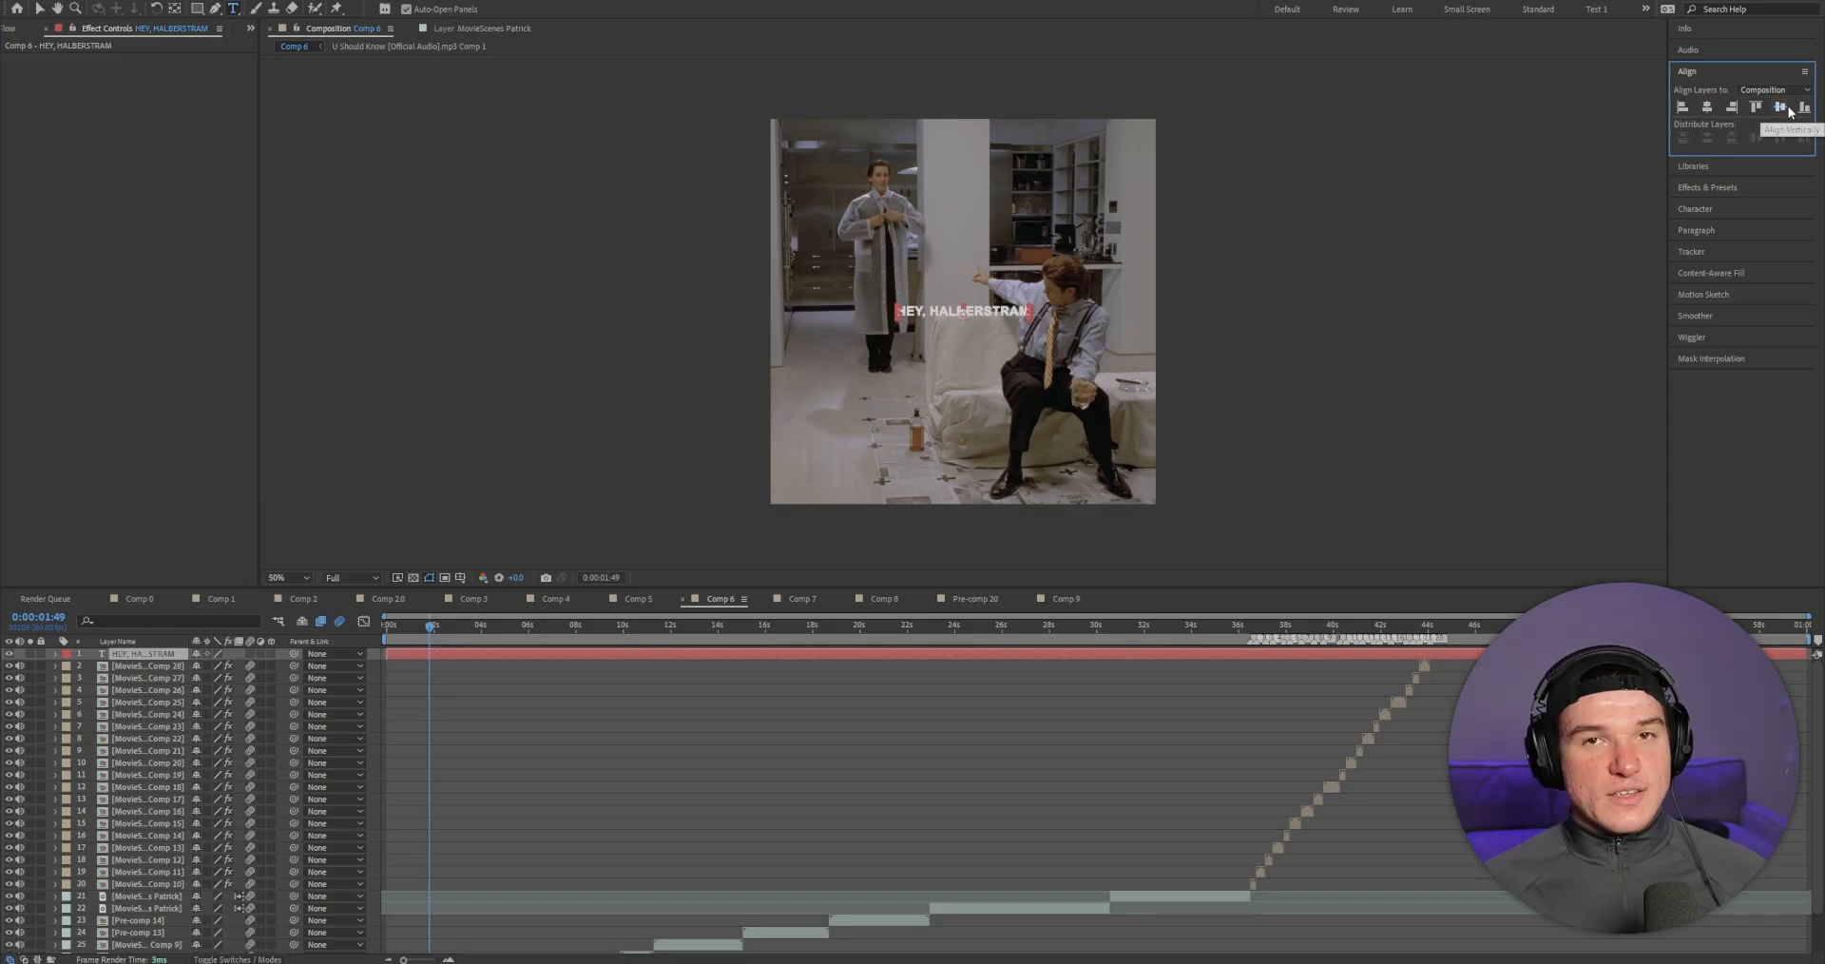
Step: Find the Bevel Alpha effect and apply it to the "HEY, HALBERSTRAM" text layer
{"action": "left_click", "coordinate": [508, 670]}
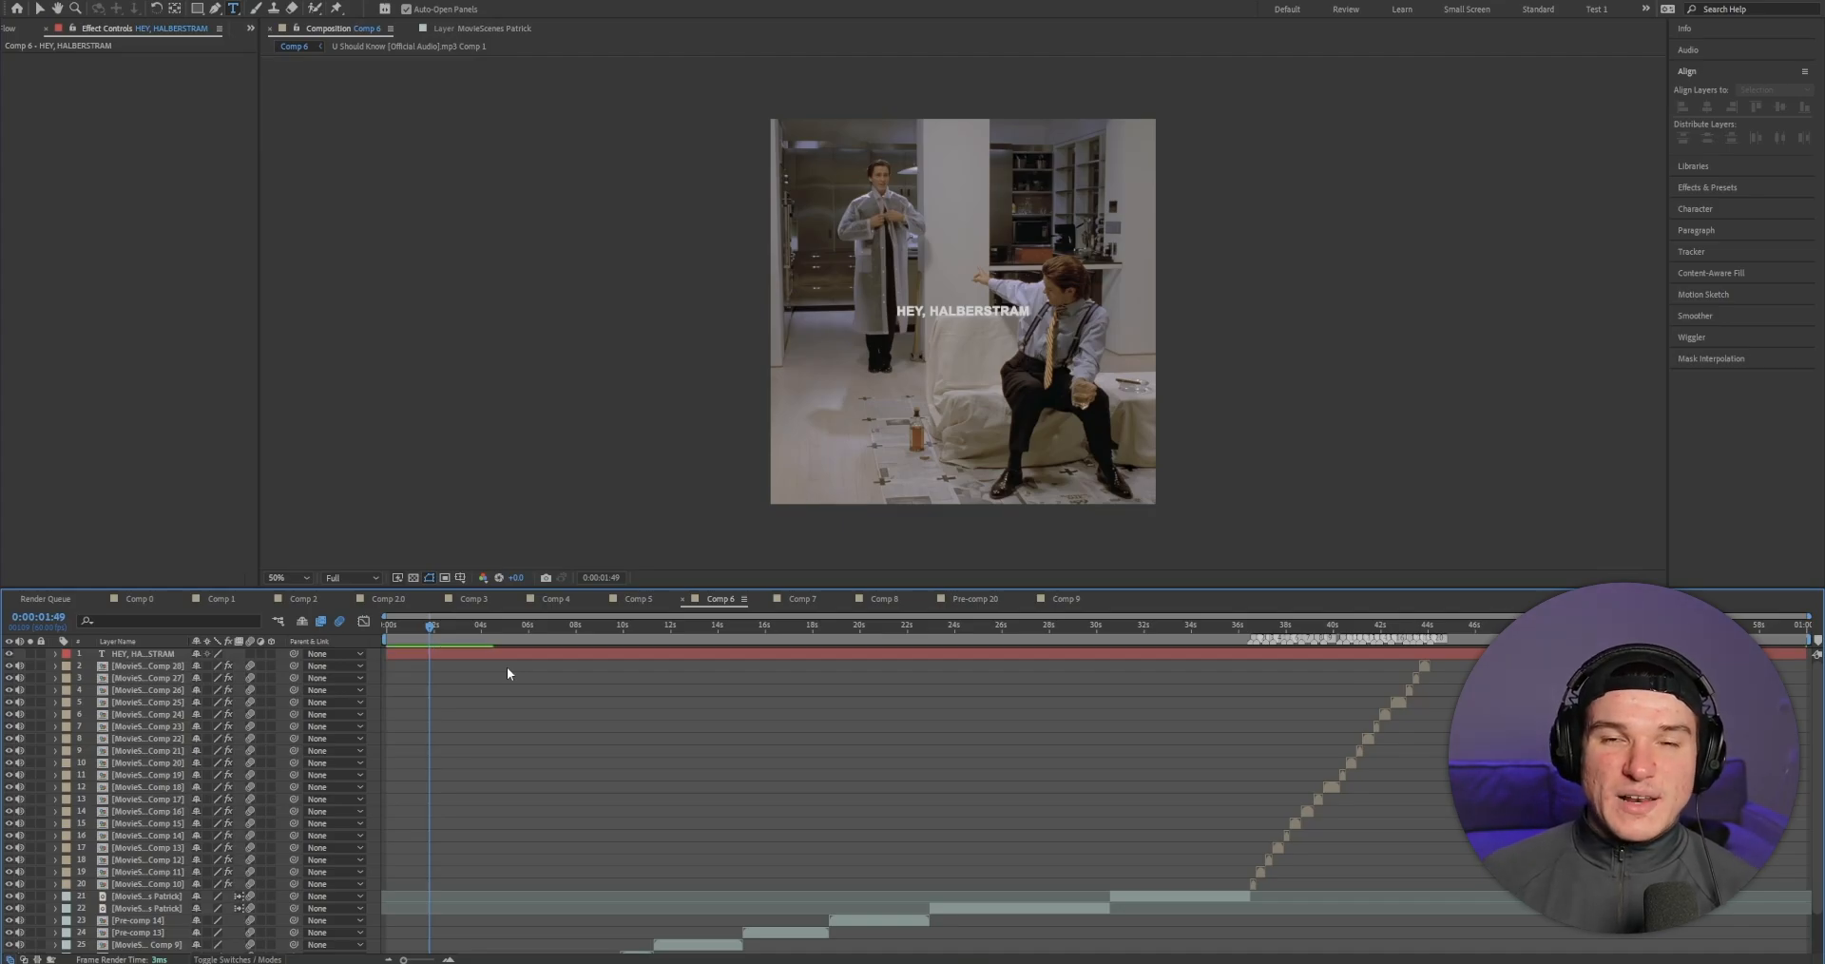
{"action": "left_click", "coordinate": [507, 654]}
{"action": "left_click", "coordinate": [1711, 187]}
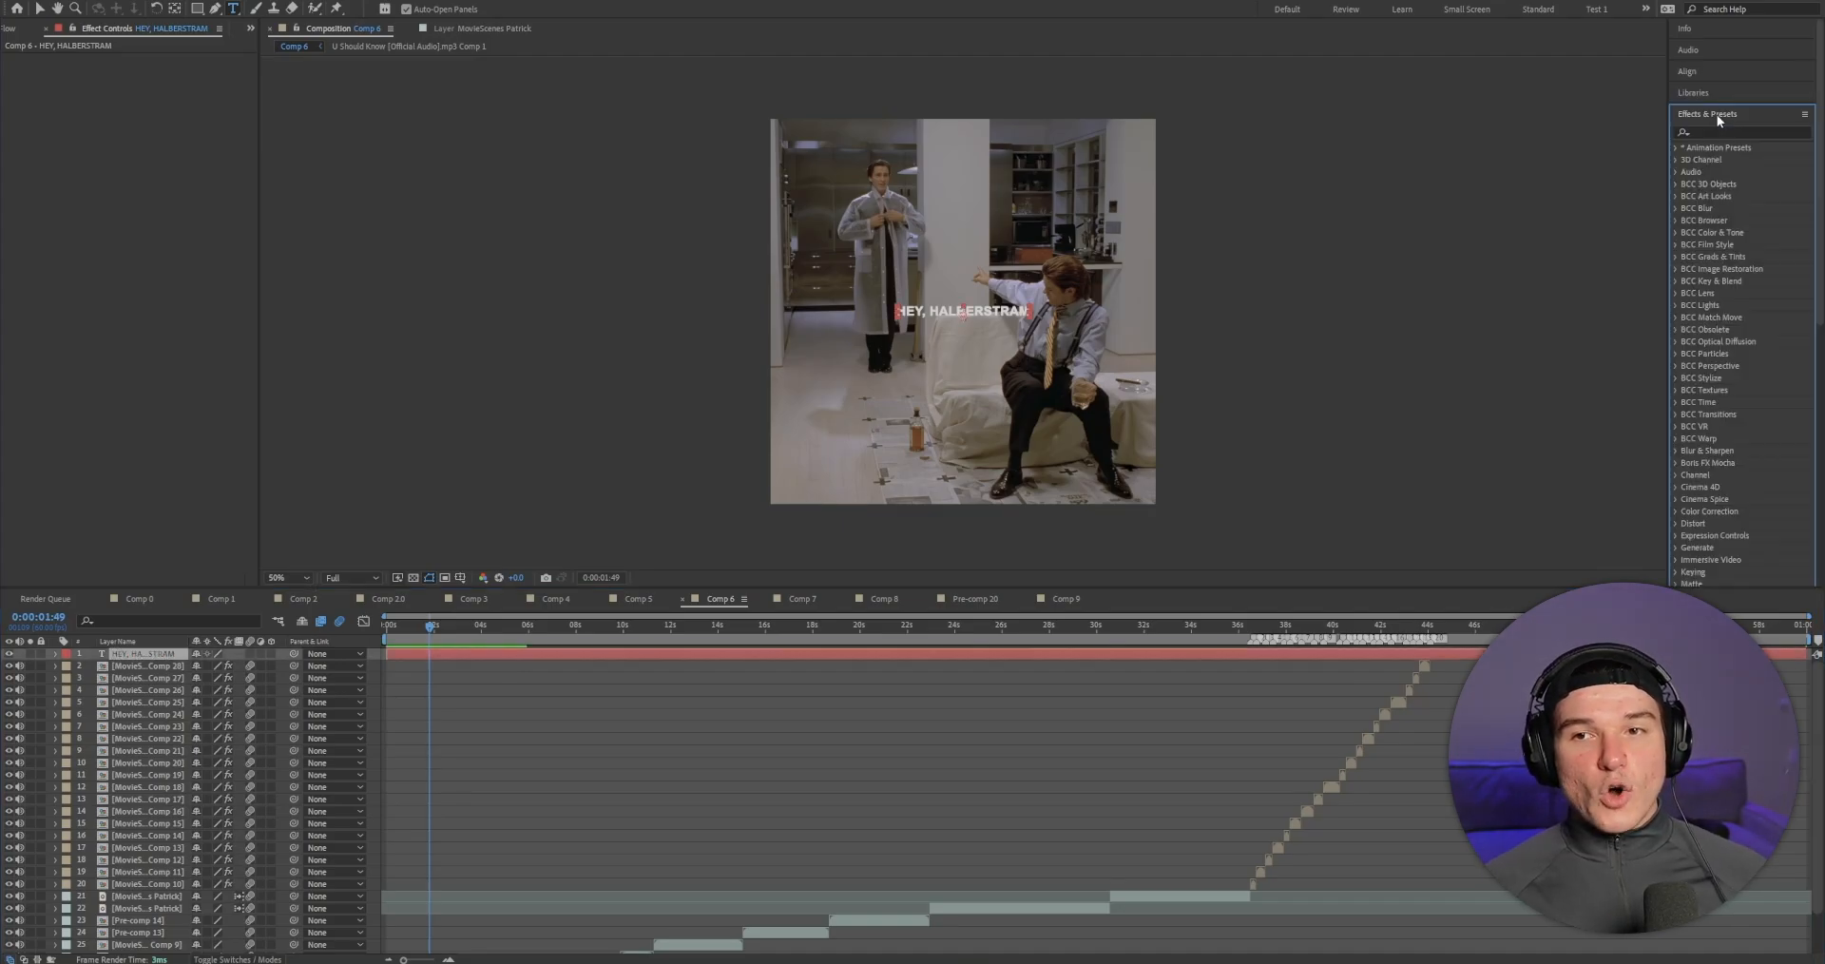
{"action": "left_click", "coordinate": [1715, 132]}
{"action": "type", "text": "bevel al"}
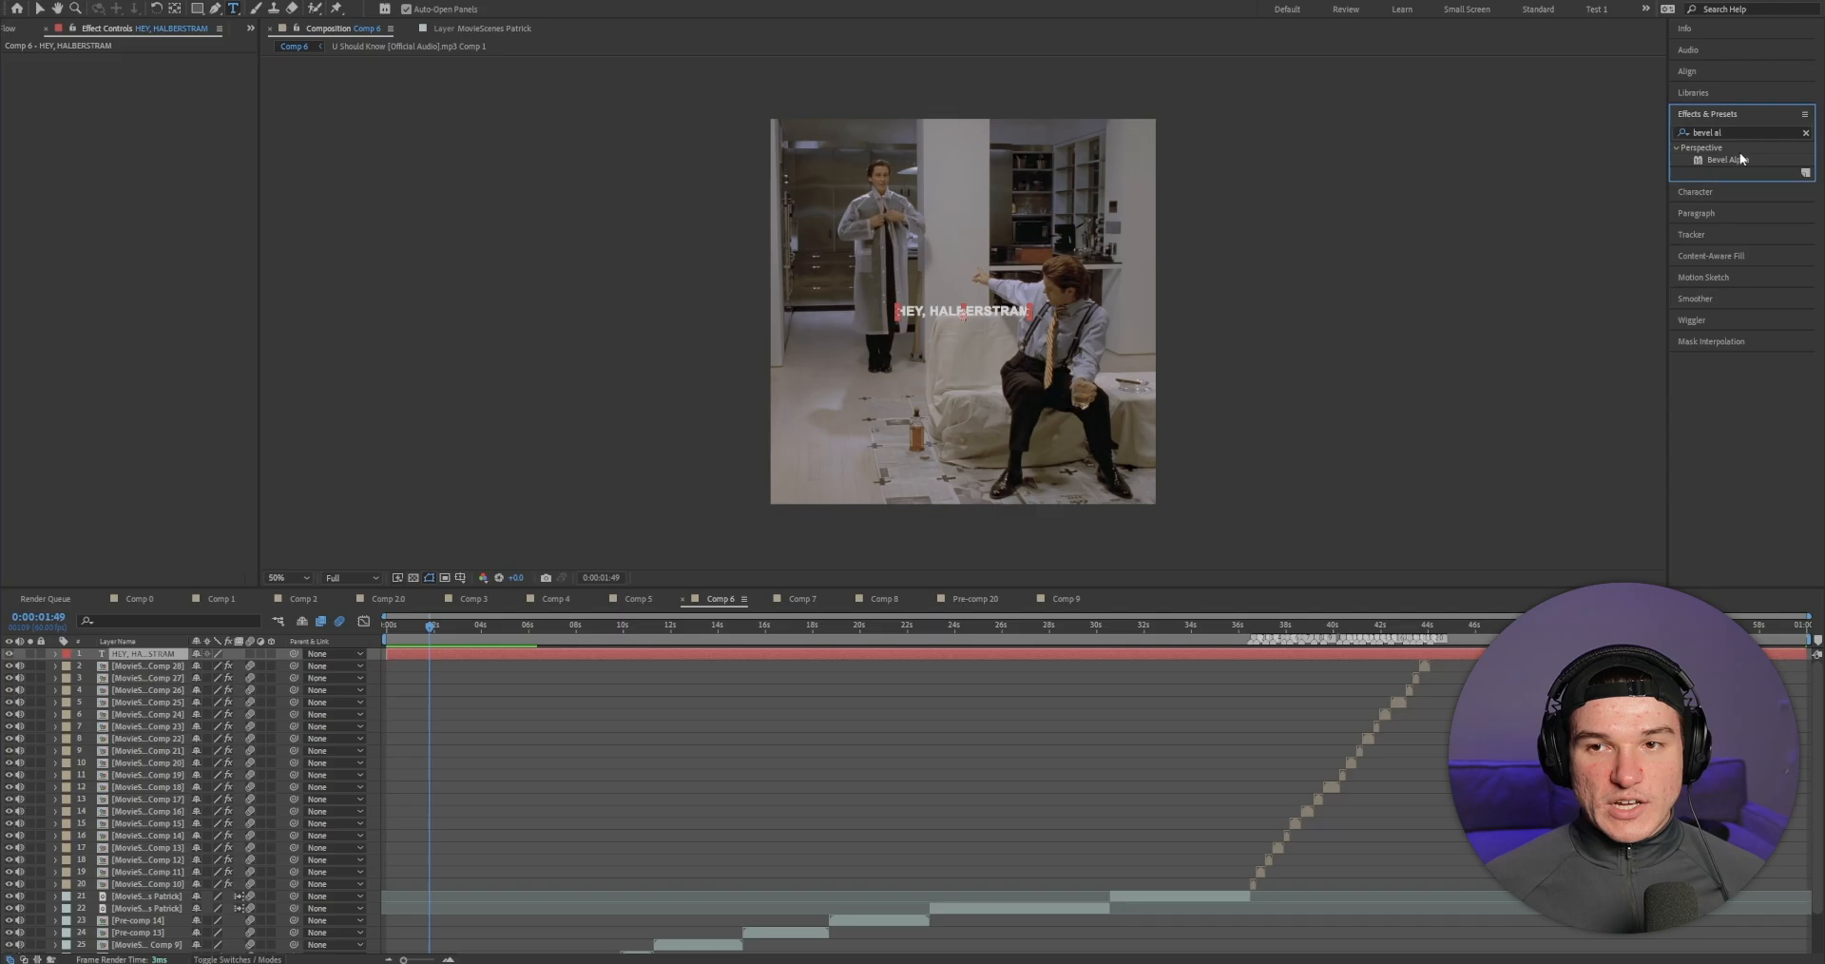
{"action": "left_click", "coordinate": [1728, 160]}
{"action": "left_click_drag", "start_coordinate": [1728, 162], "coordinate": [161, 80]}
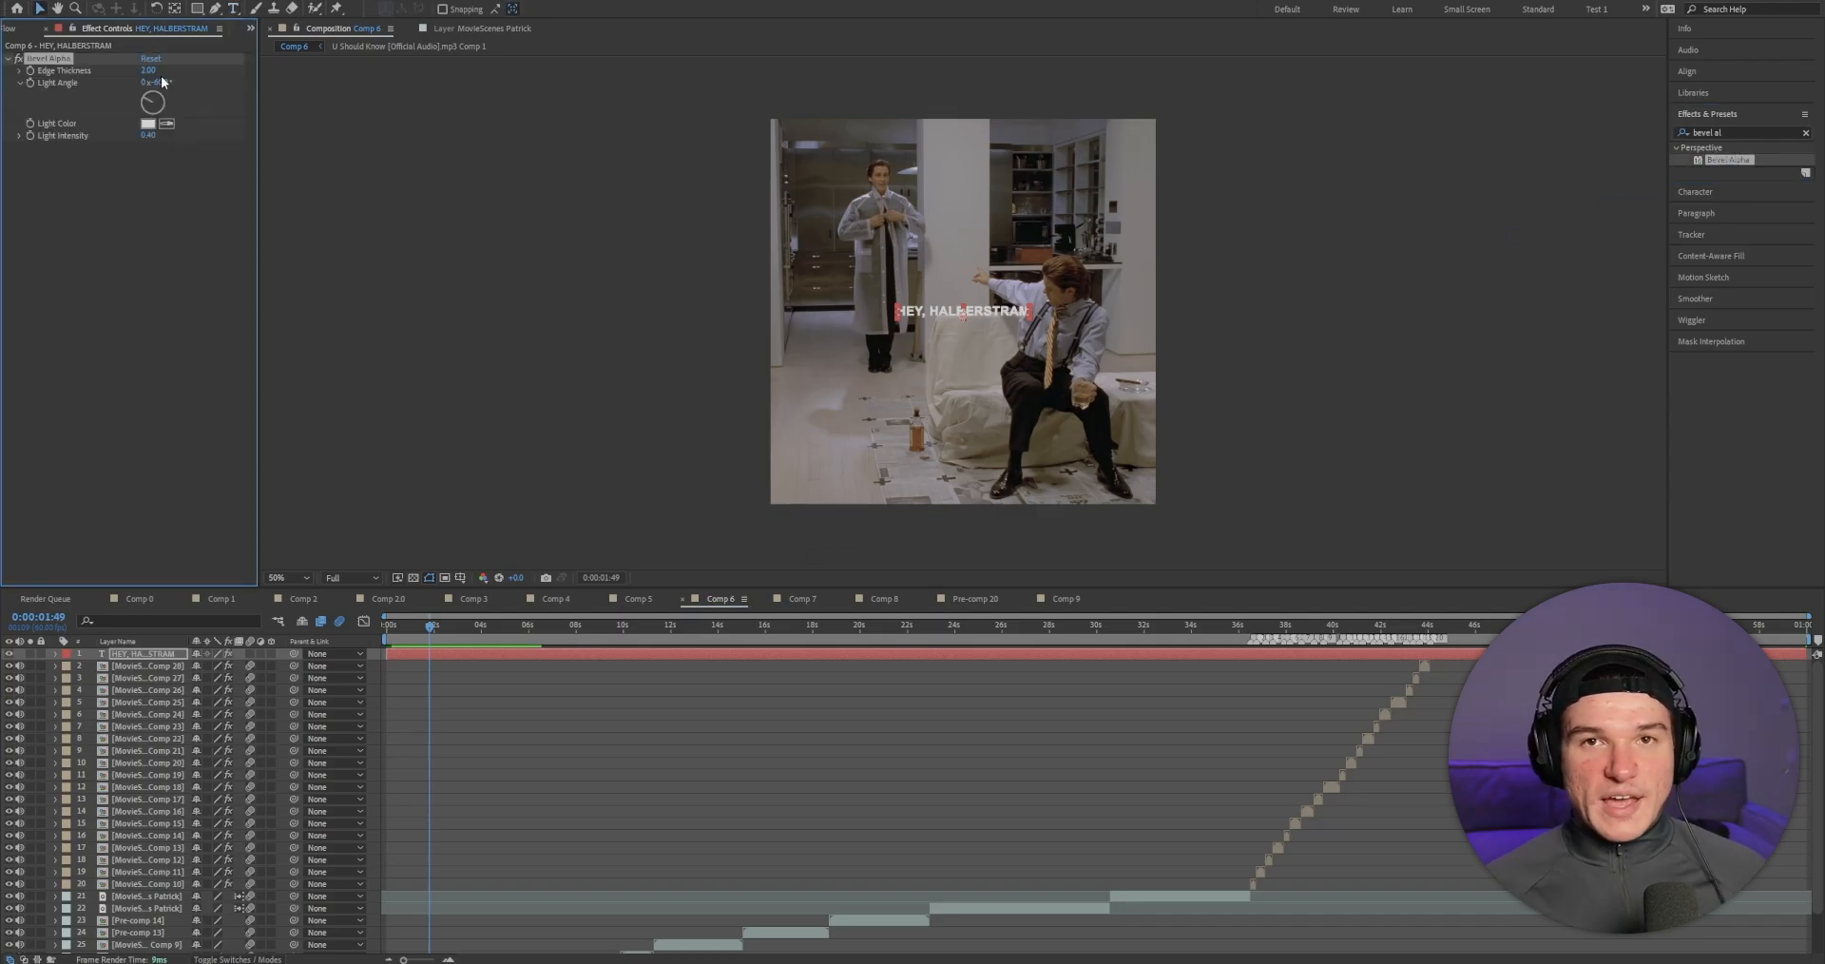
Step: Set Bevel Alpha's Edge Thickness to 1 and its Light Intensity to 0.2
{"action": "left_click", "coordinate": [149, 70]}
{"action": "type", "text": "1"}
{"action": "left_click", "coordinate": [111, 224]}
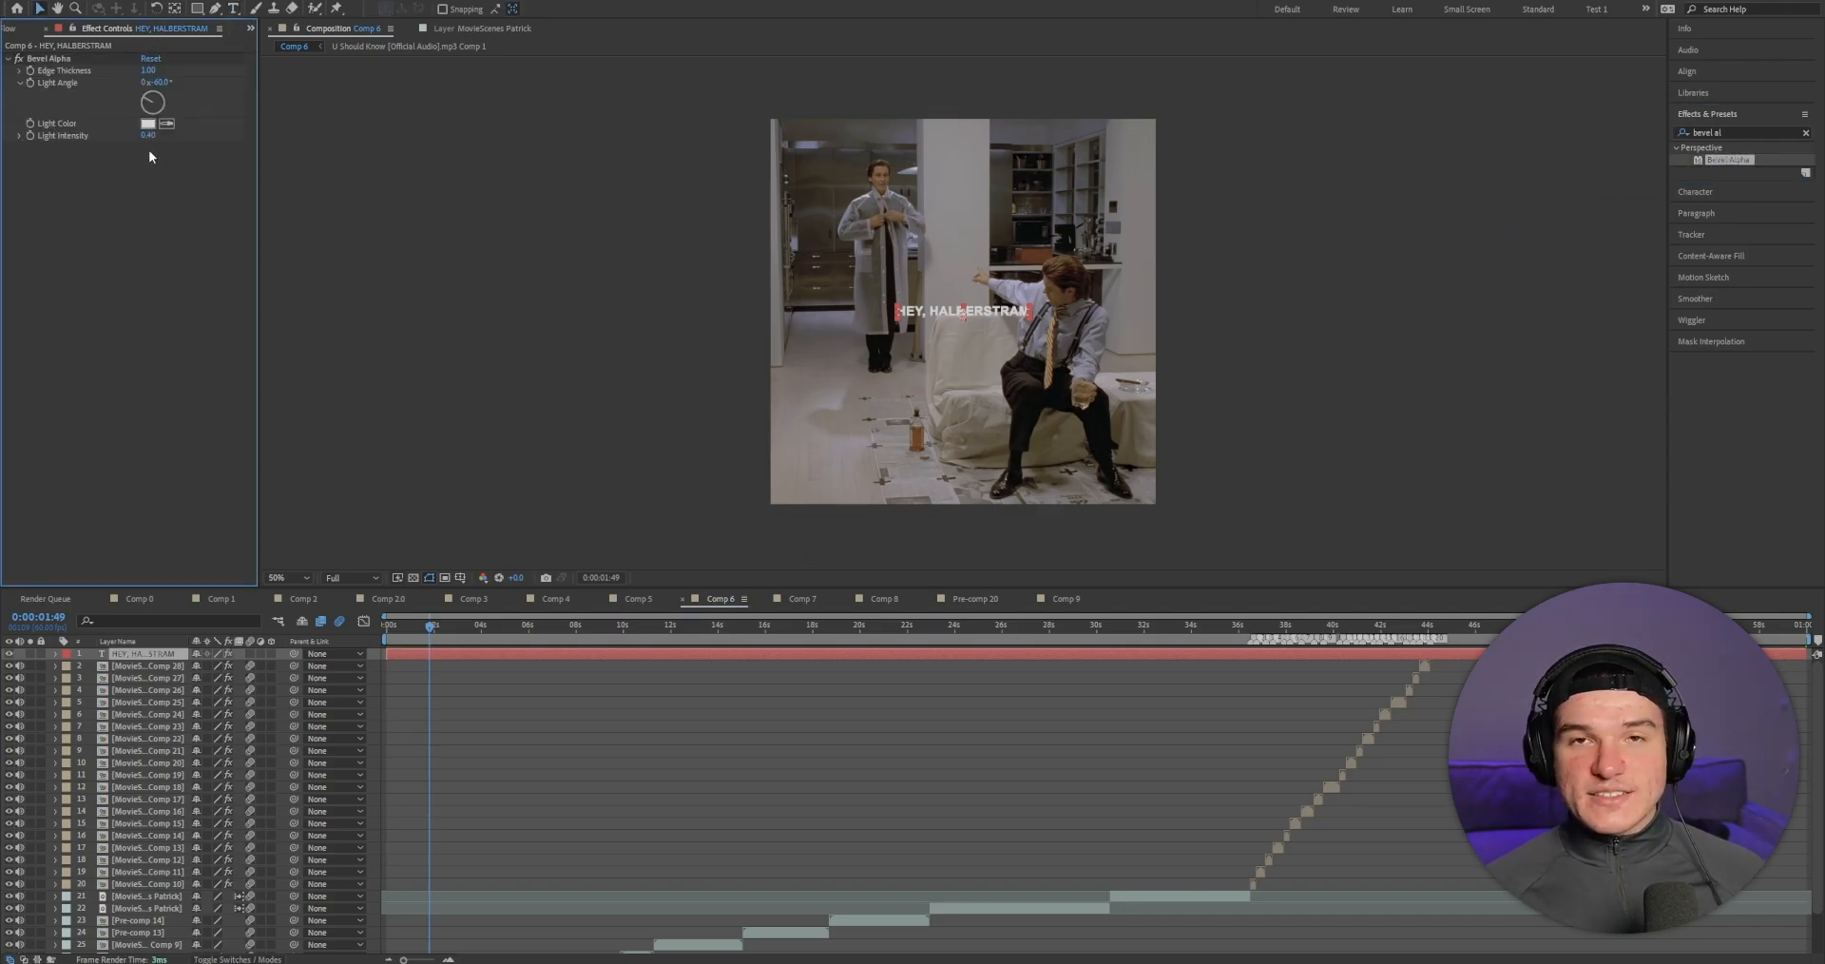
{"action": "type", "text": "0.2"}
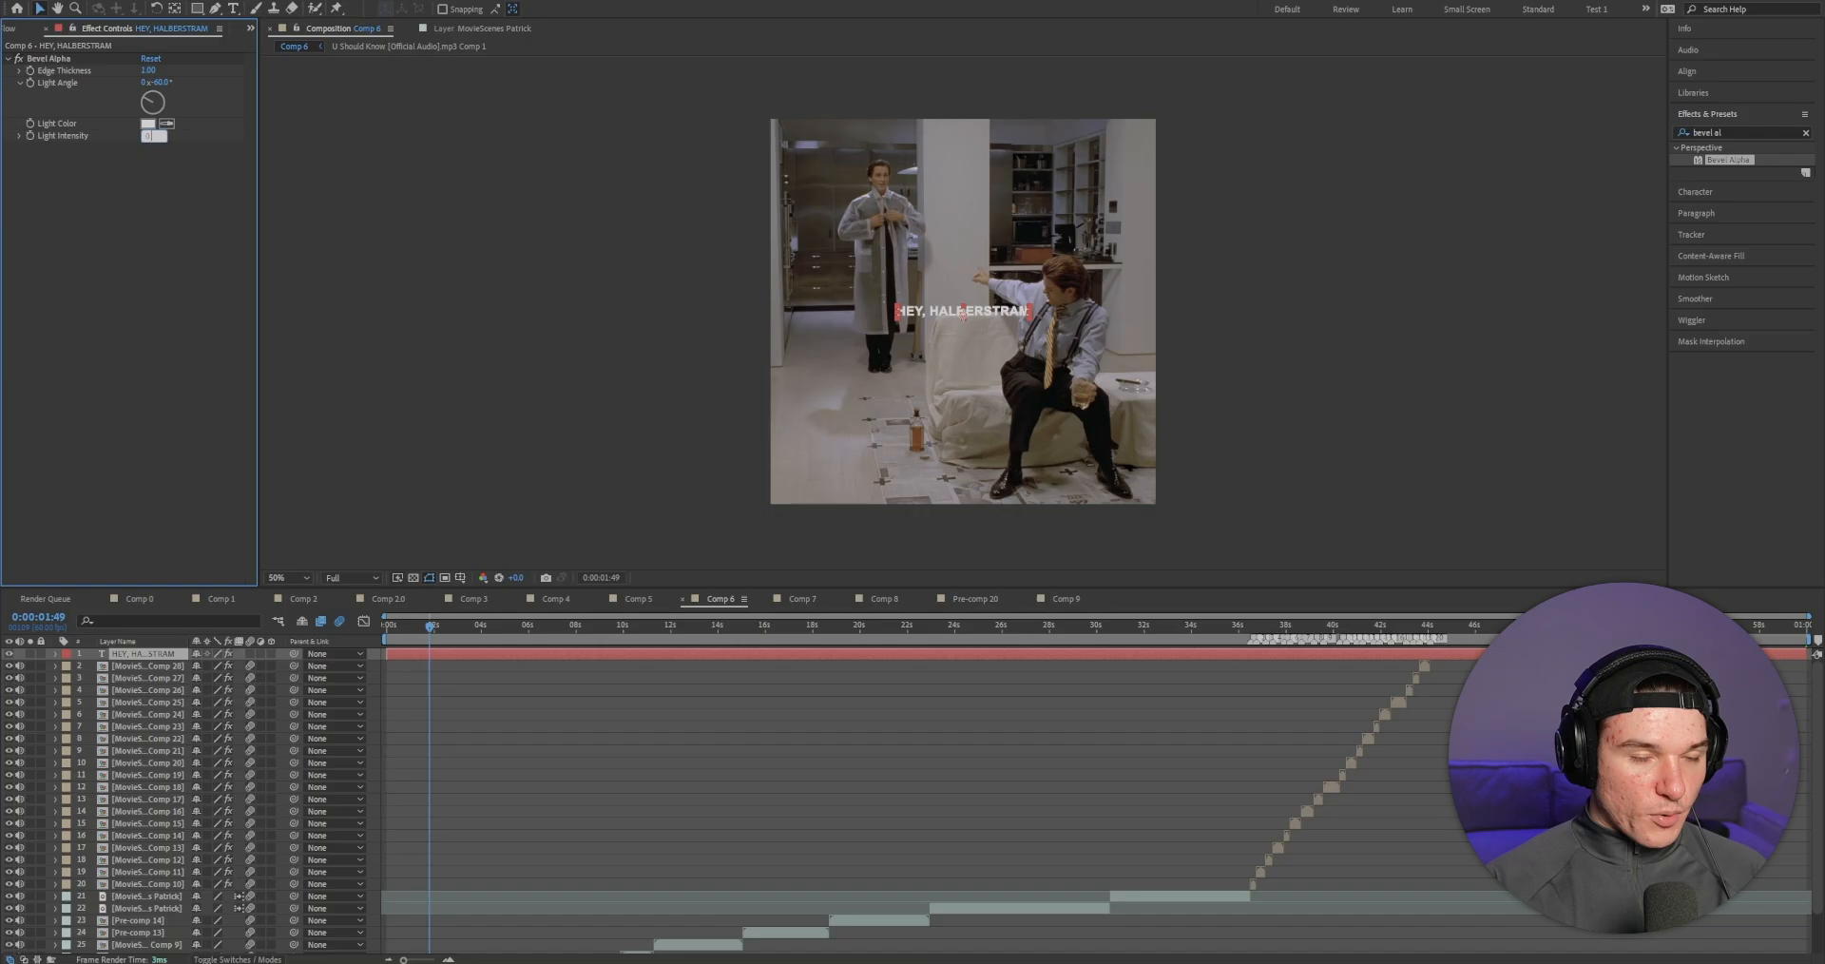
{"action": "key", "text": "Return"}
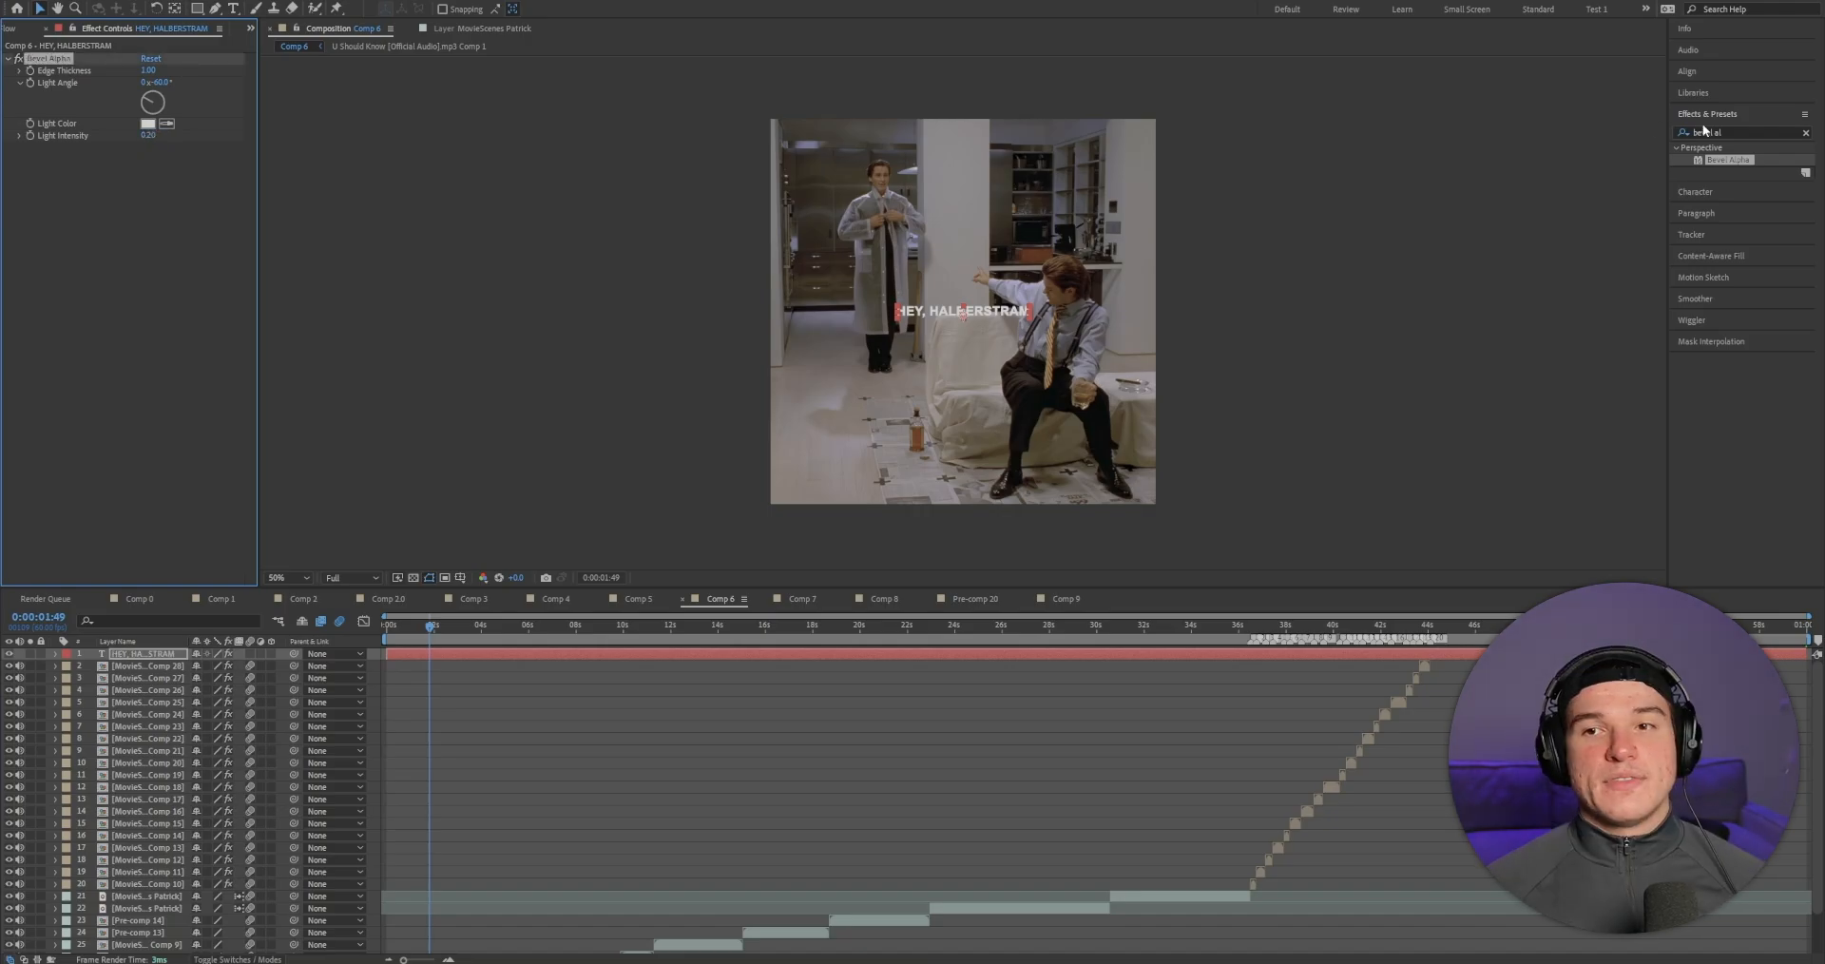
Step: Apply Deep Glow to the "HEY, HALBERSTRAM" text layer and set its Exposure to 0.2
{"action": "left_click", "coordinate": [1729, 132]}
{"action": "type", "text": "deep glow"}
{"action": "left_click_drag", "start_coordinate": [1715, 160], "coordinate": [534, 656]}
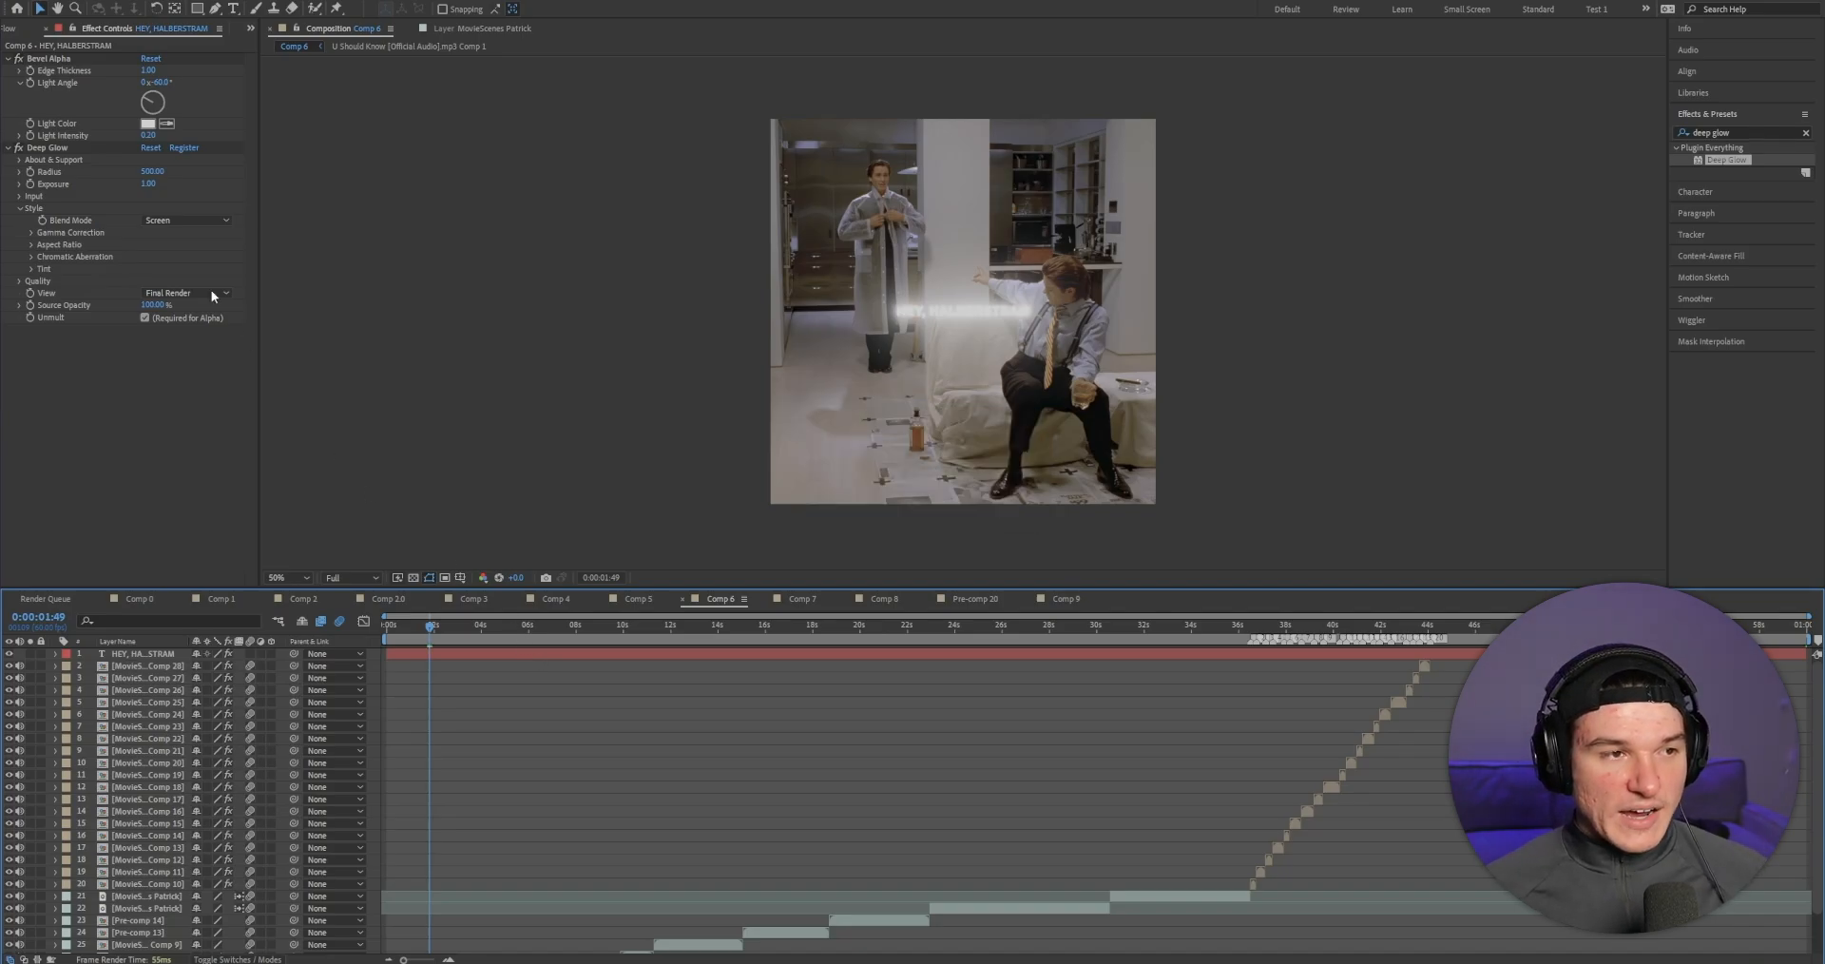
{"action": "left_click", "coordinate": [150, 183]}
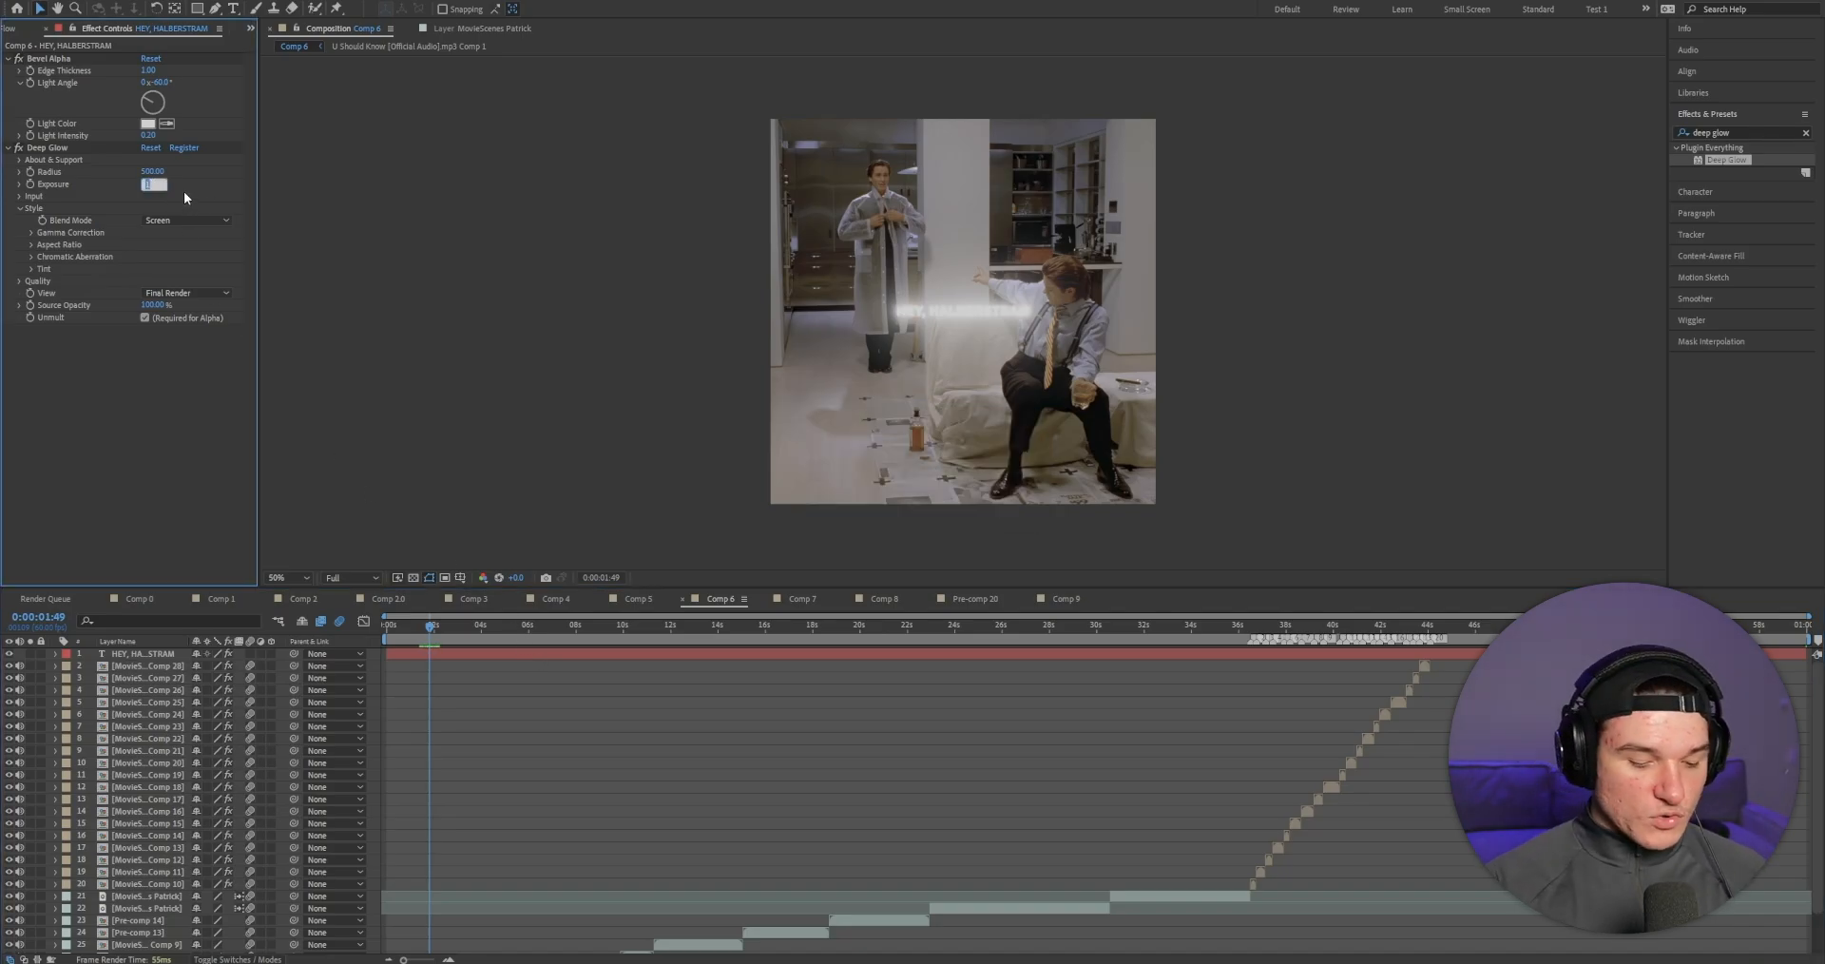
{"action": "type", "text": "0.2"}
{"action": "key", "text": "Return"}
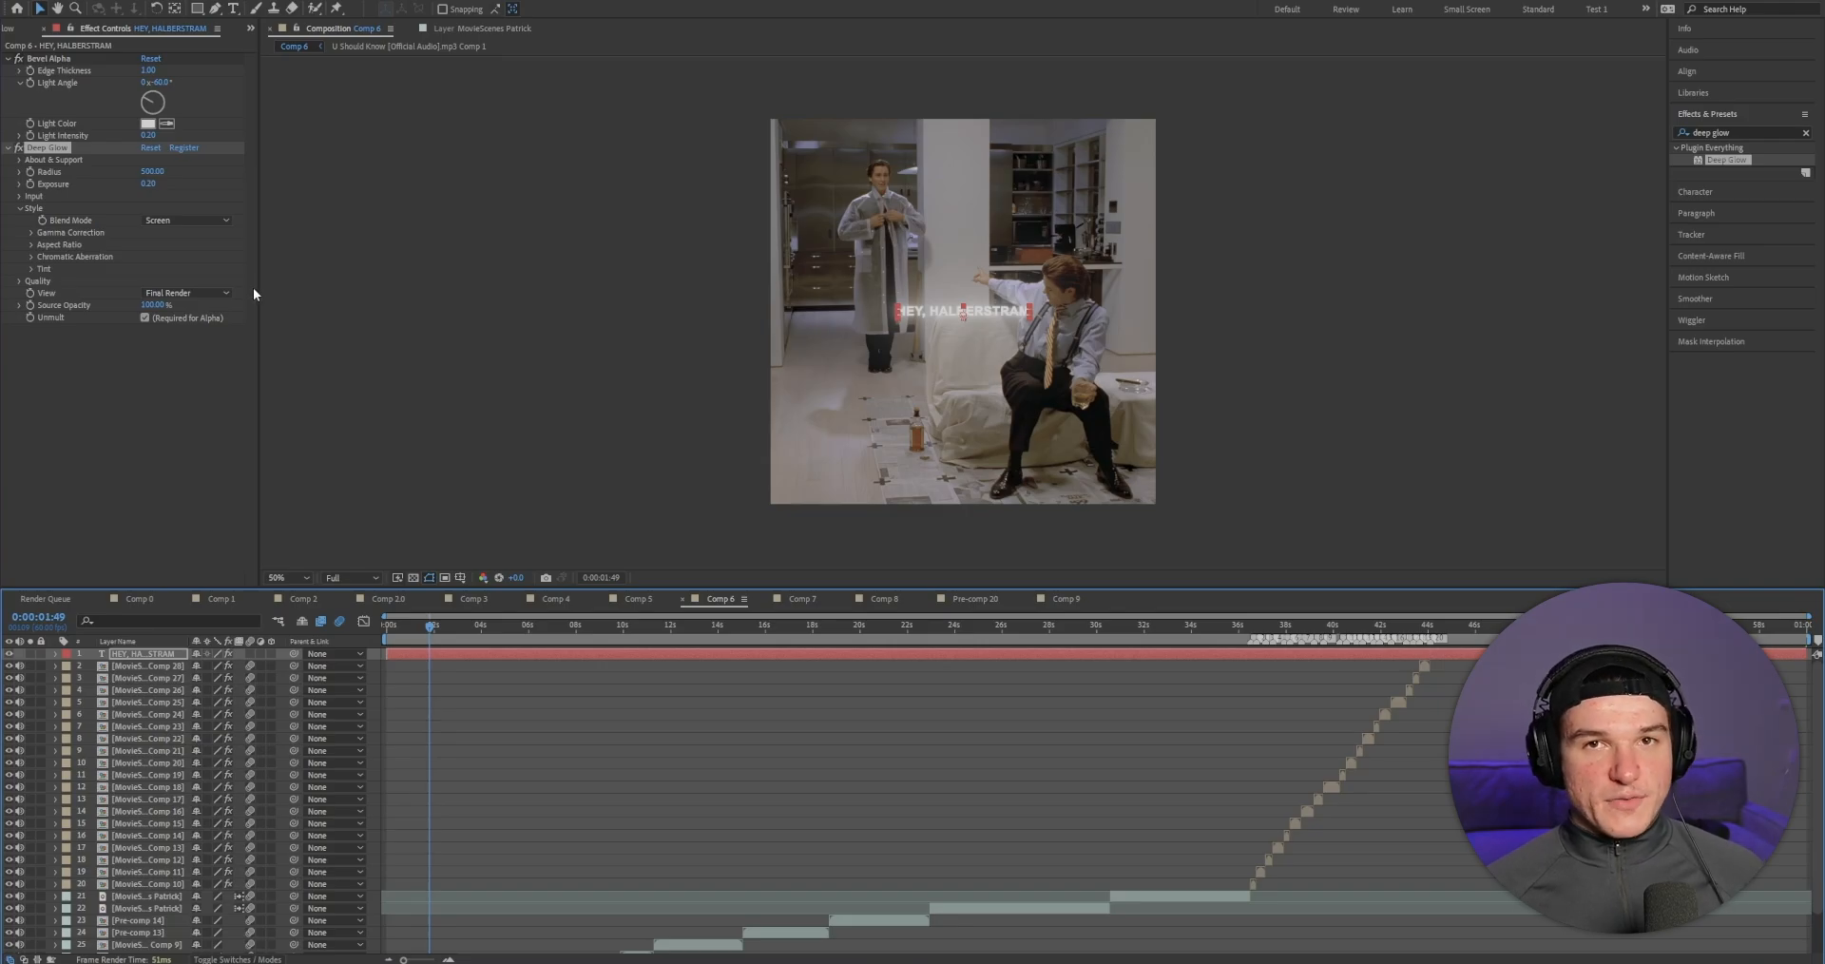
Step: Apply the Perspective Drop Shadow effect to the title with 100% opacity, 0 distance and strongly increased softness
{"action": "key", "text": "ctrl+5"}
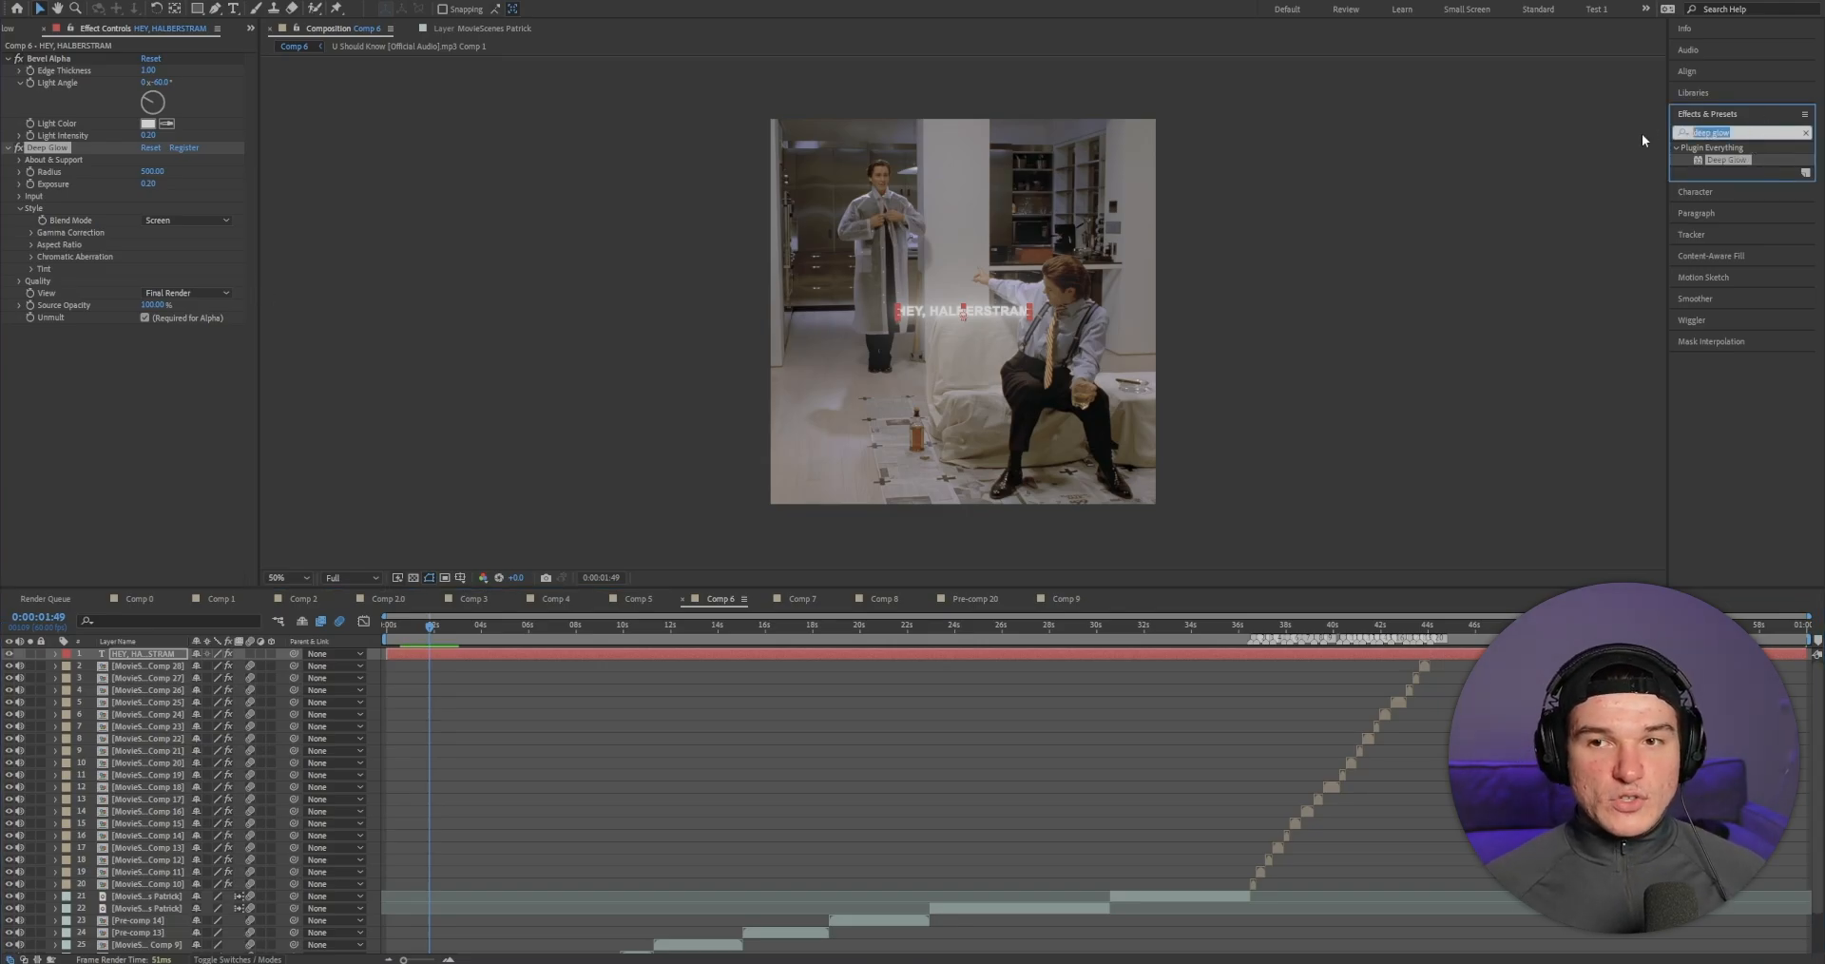
{"action": "type", "text": "drop shad"}
{"action": "double_click", "coordinate": [1742, 232]}
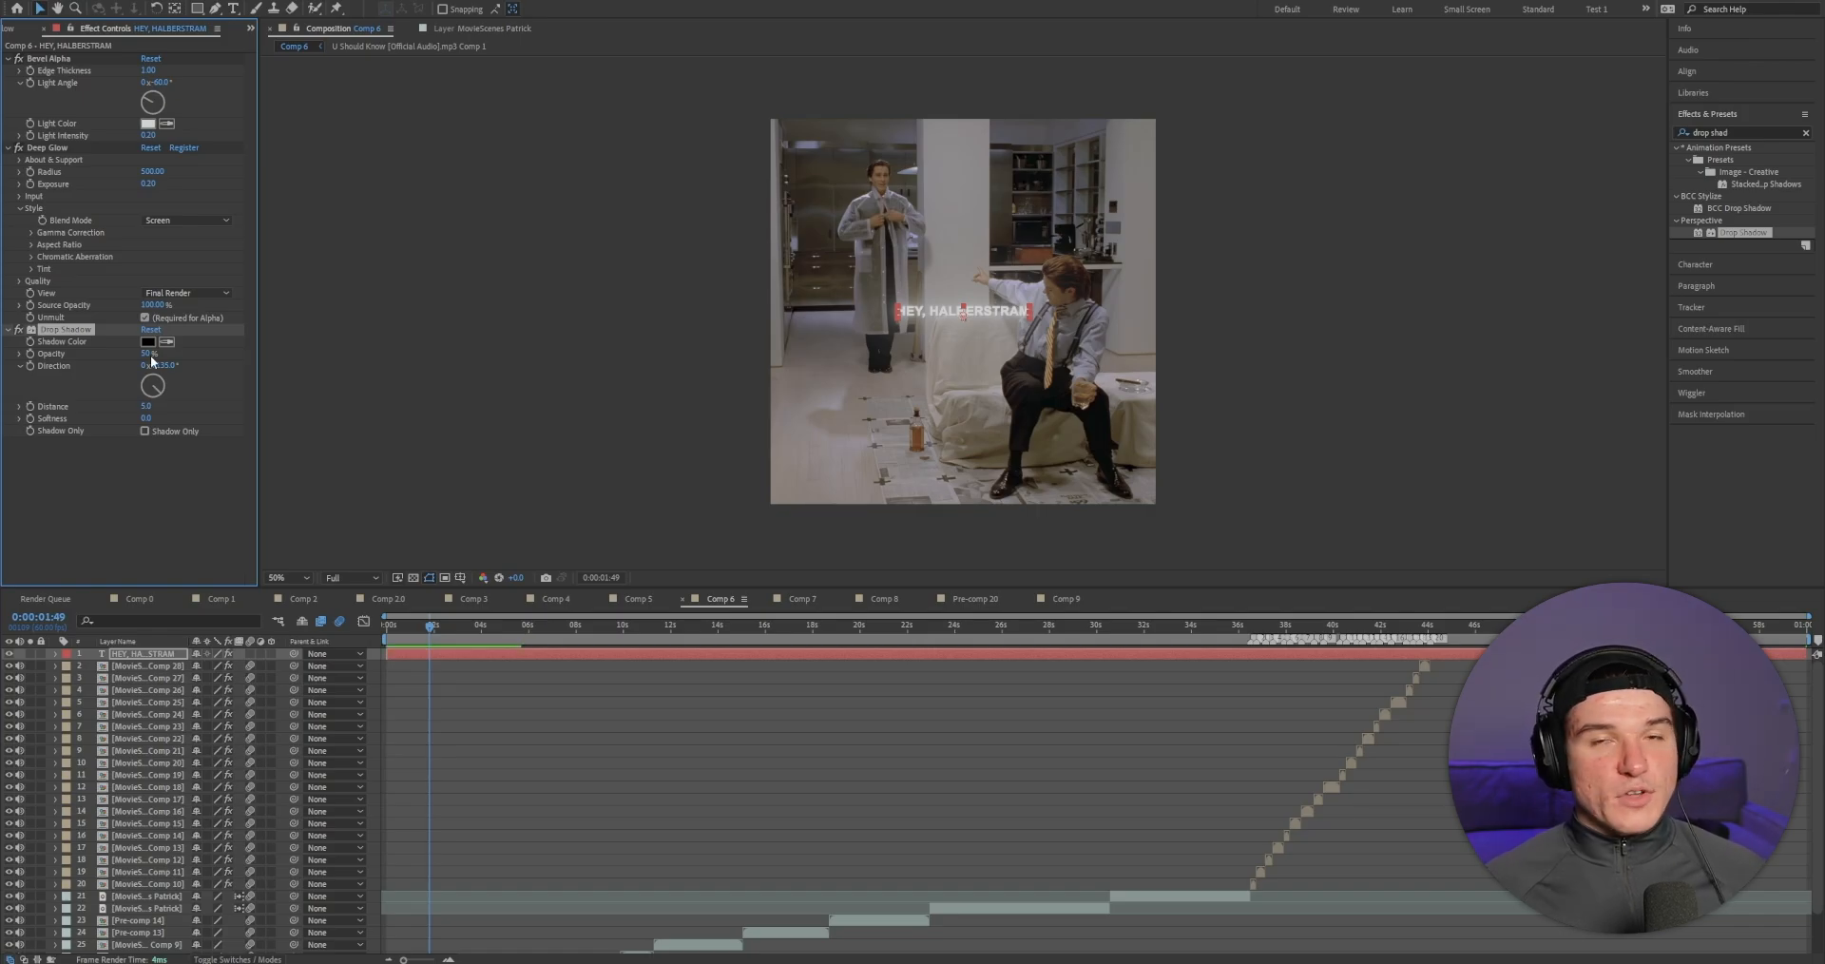
{"action": "left_click_drag", "start_coordinate": [148, 352], "coordinate": [373, 354]}
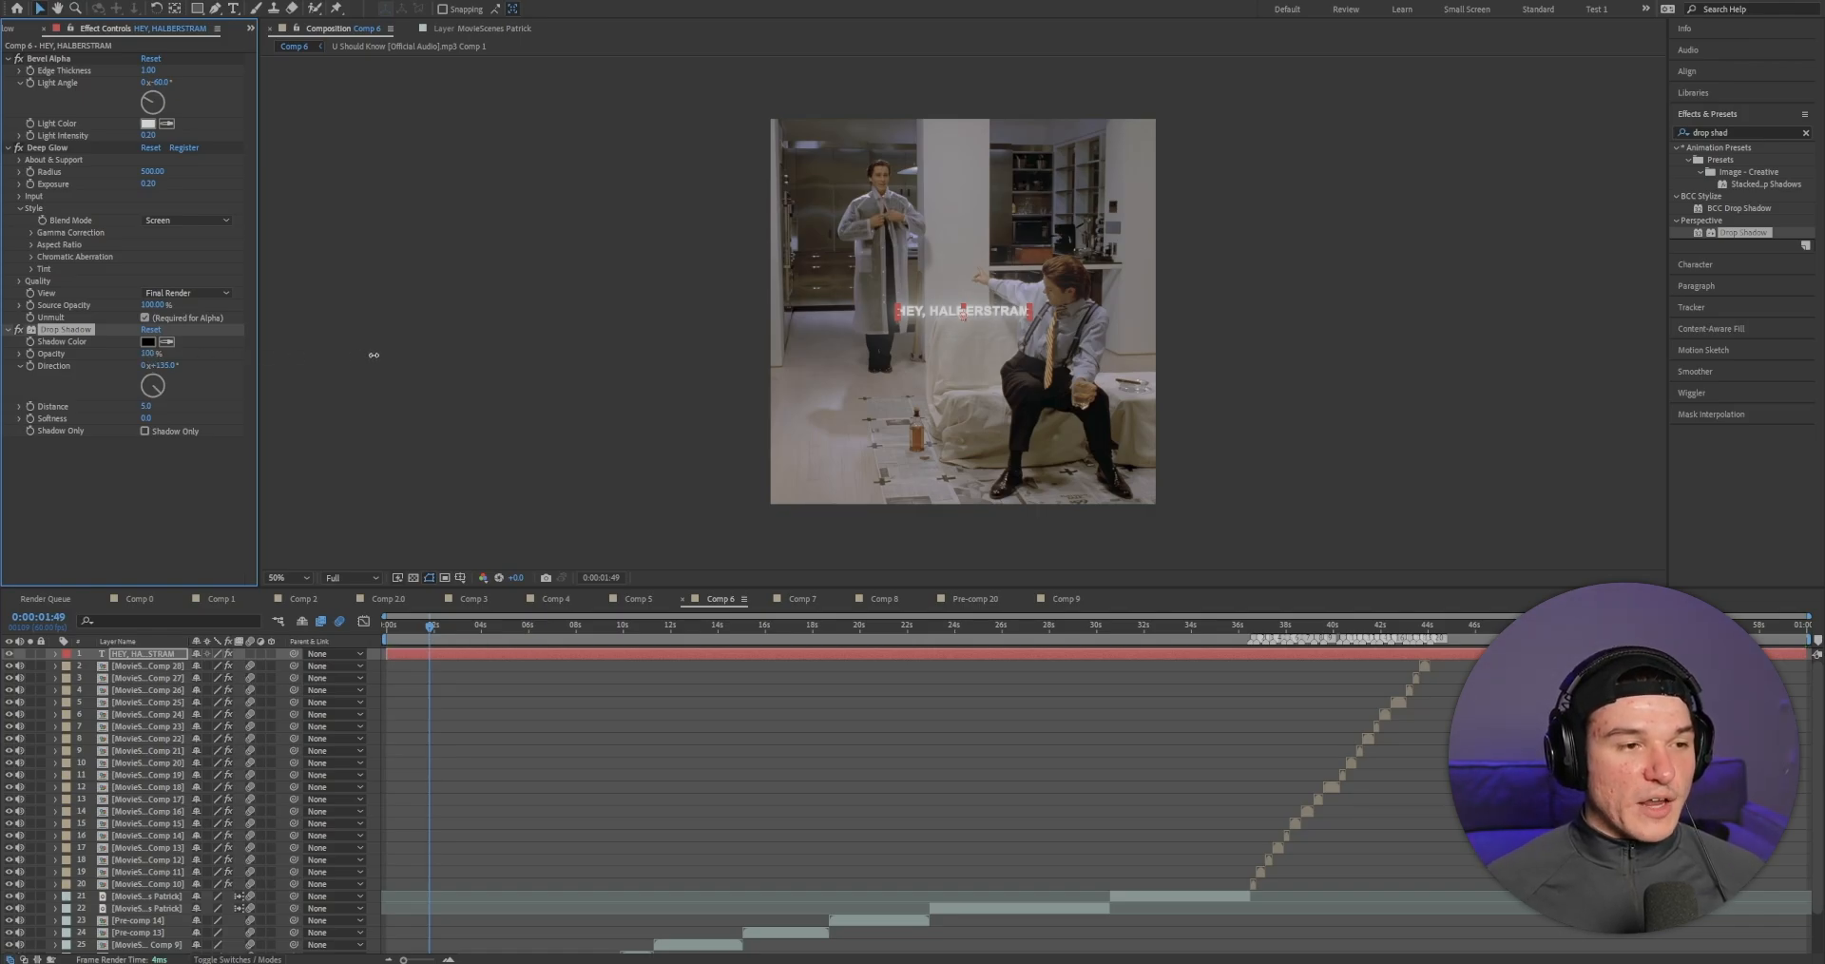
{"action": "left_click", "coordinate": [146, 407]}
{"action": "type", "text": "0"}
{"action": "left_click", "coordinate": [148, 418]}
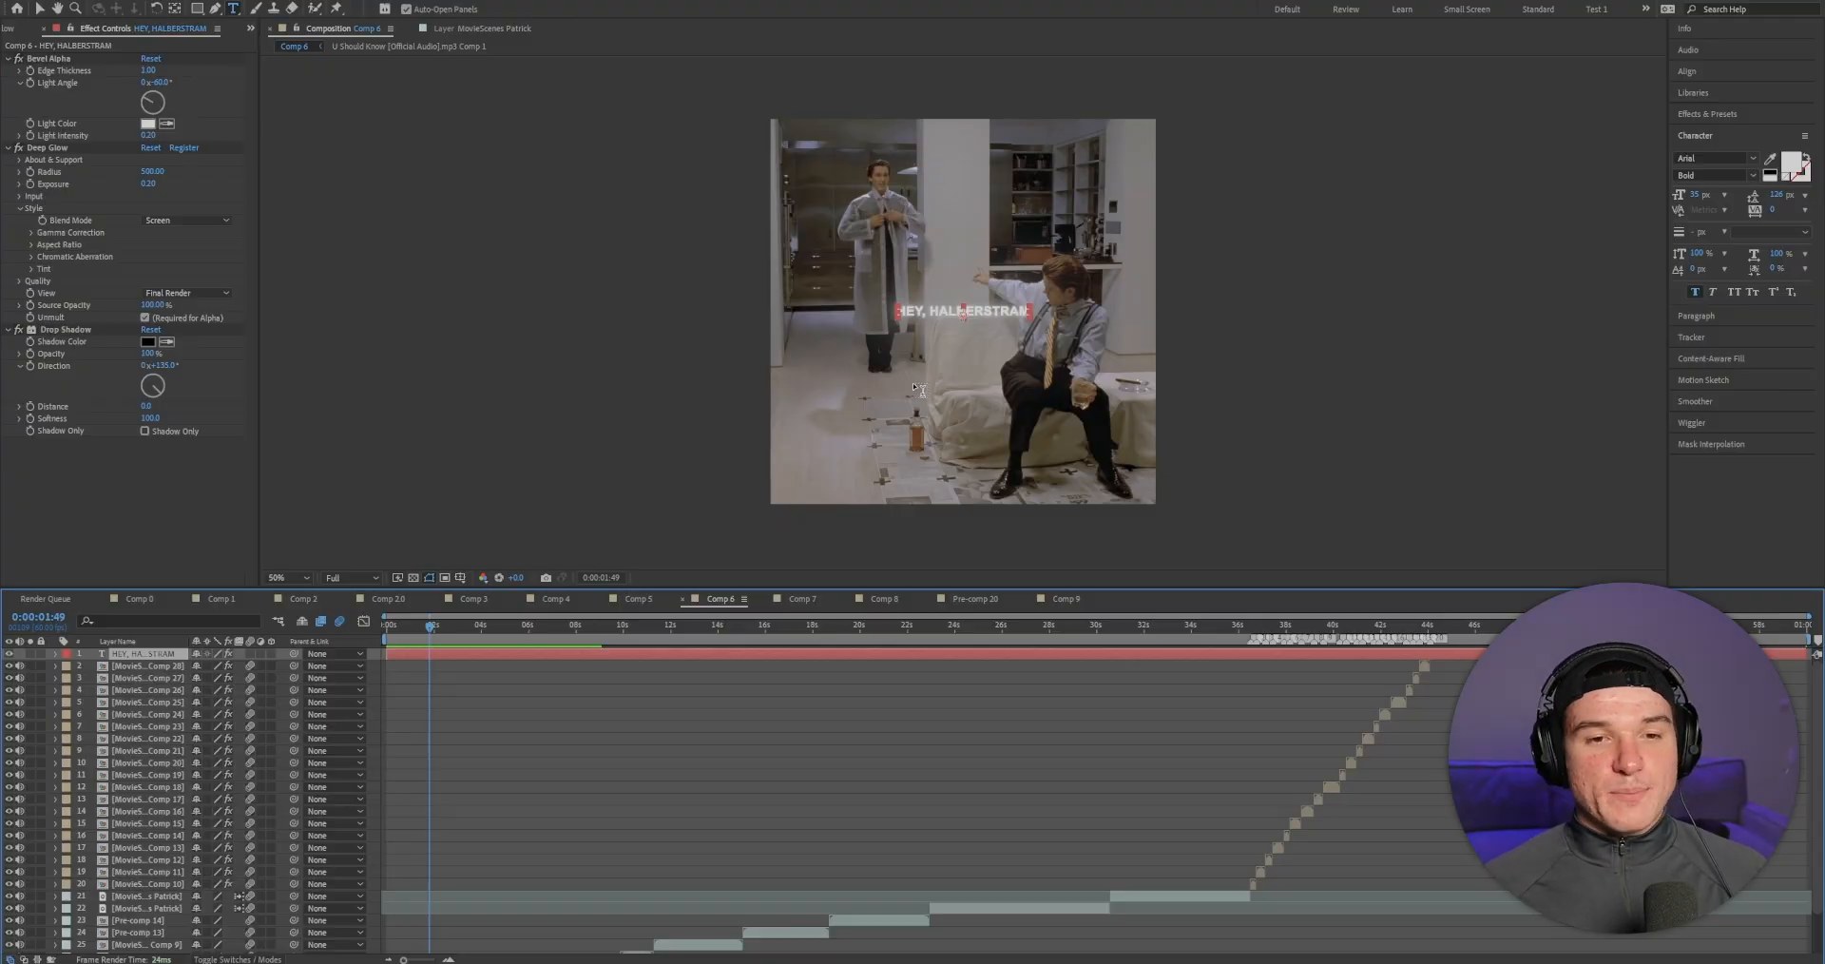
Step: Recolour only the word HALBERSTRAM in the title to pure red, FF0000
{"action": "left_click", "coordinate": [951, 311]}
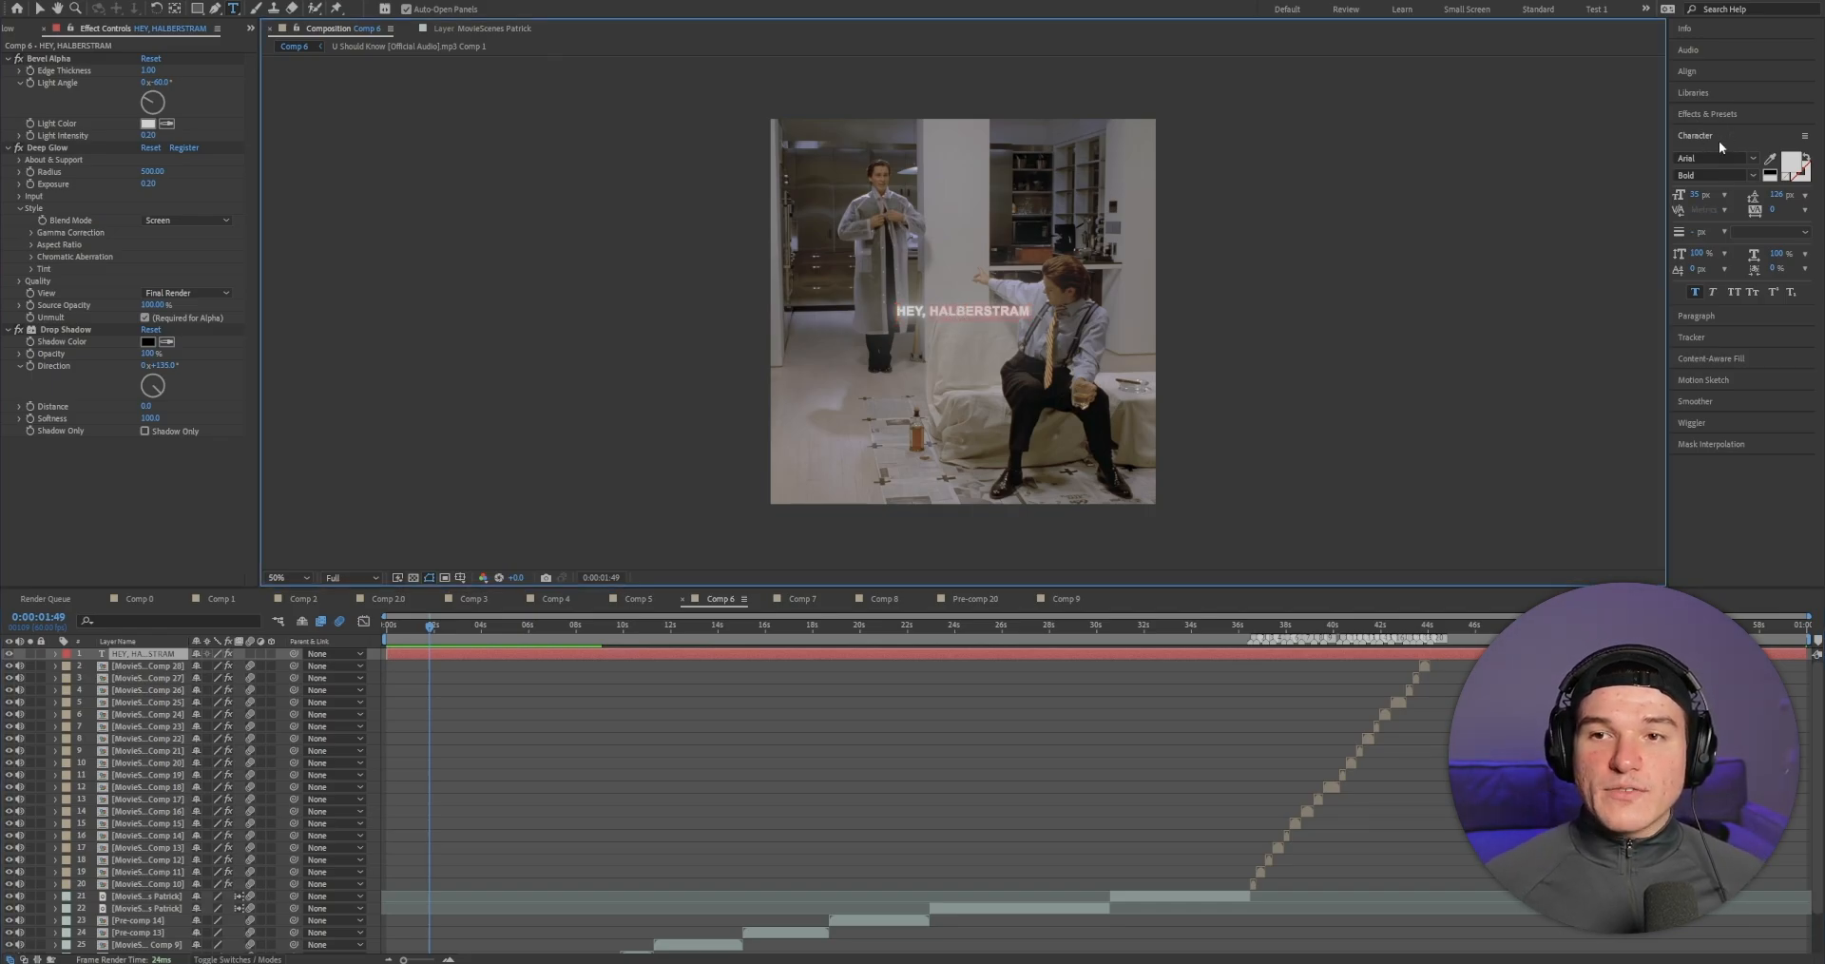
{"action": "left_click", "coordinate": [1789, 168]}
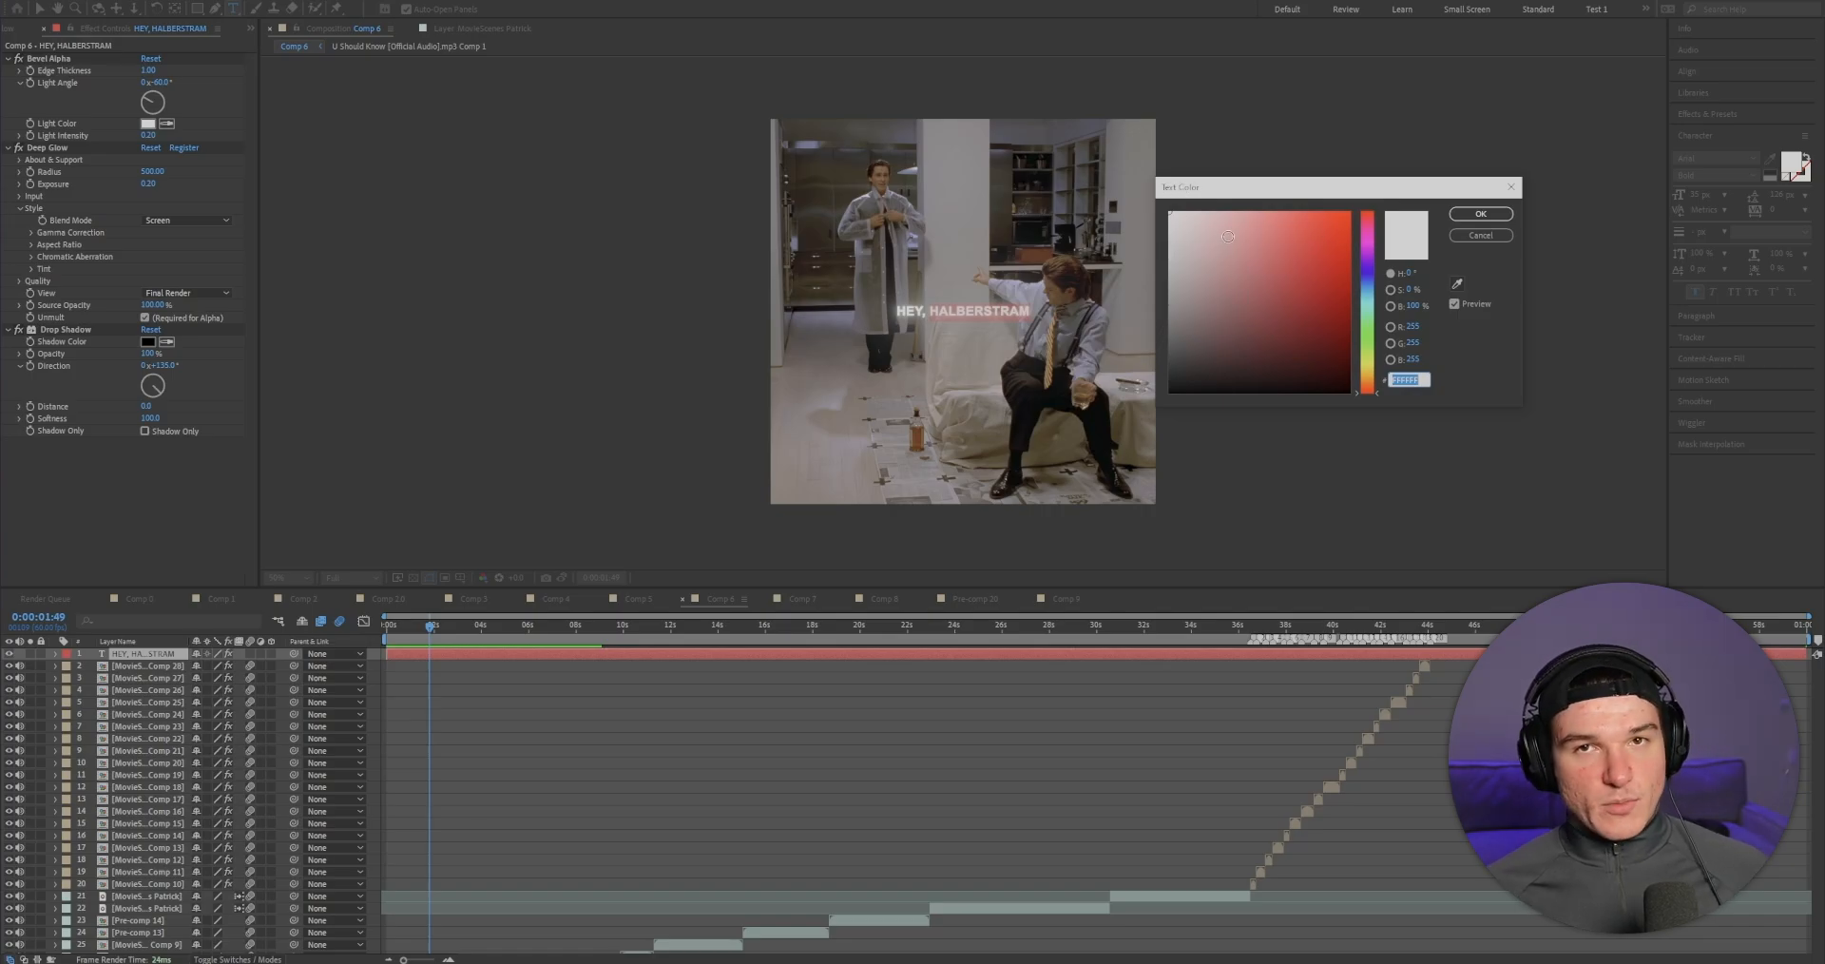
{"action": "left_click", "coordinate": [1328, 228]}
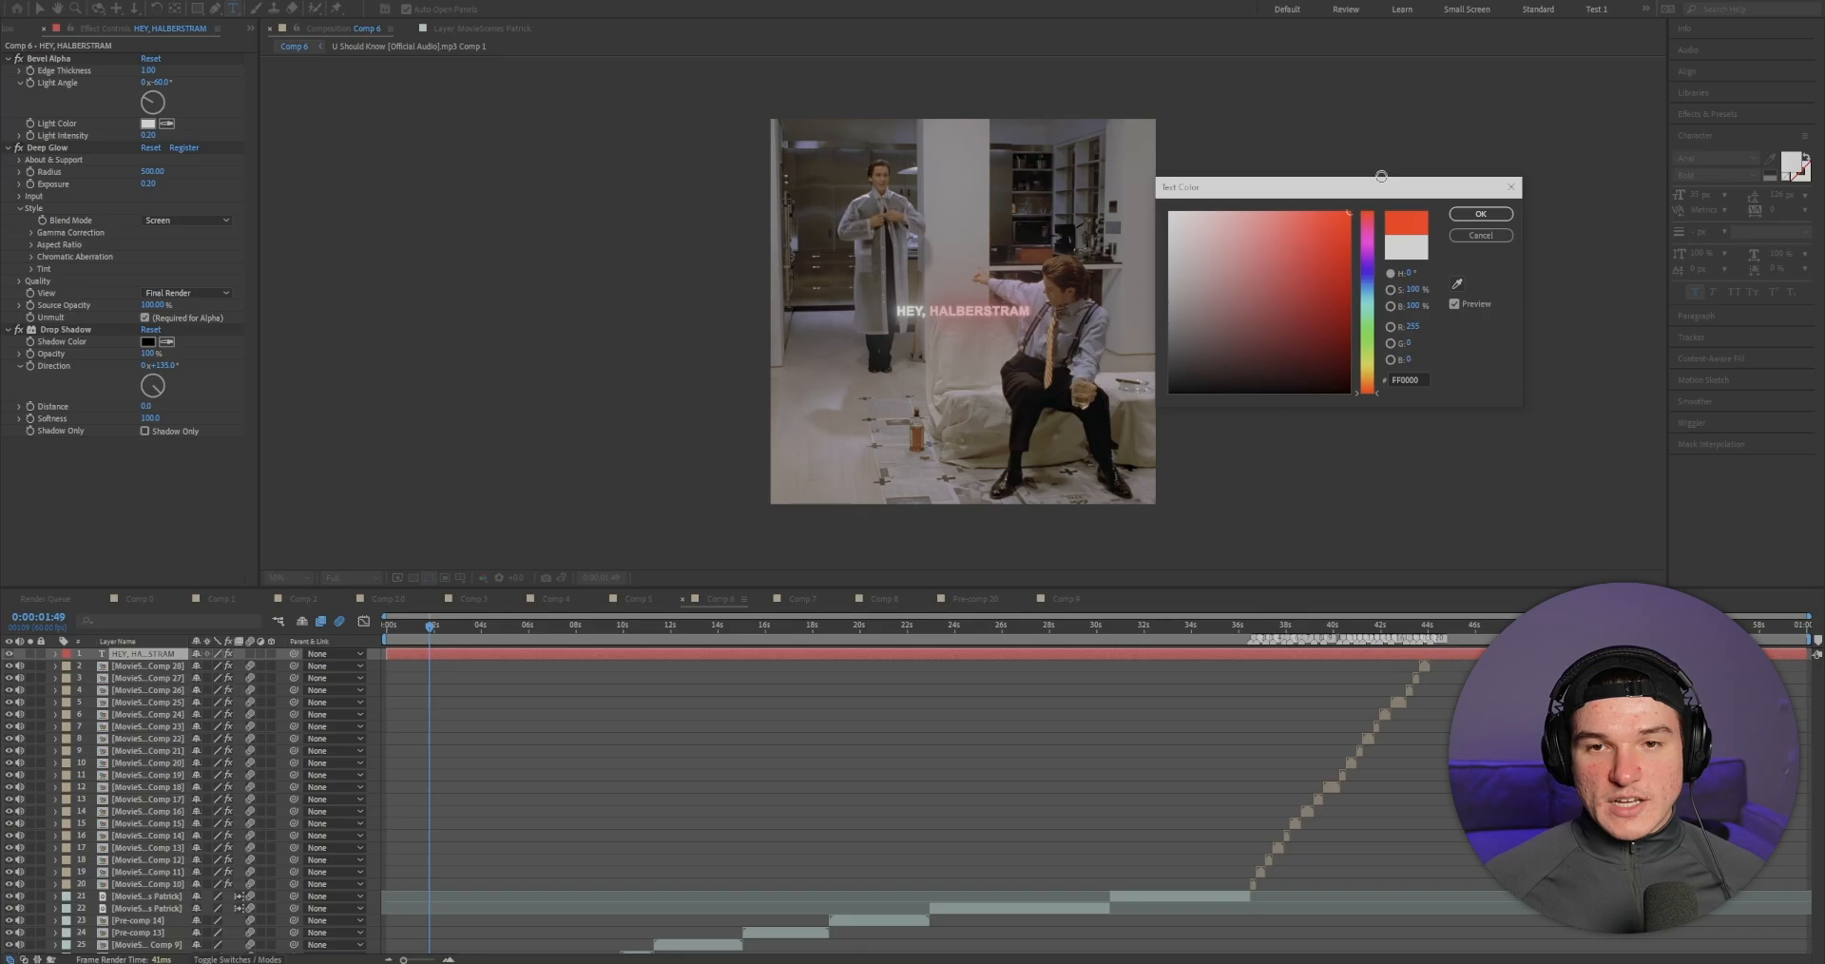
{"action": "left_click", "coordinate": [1480, 213]}
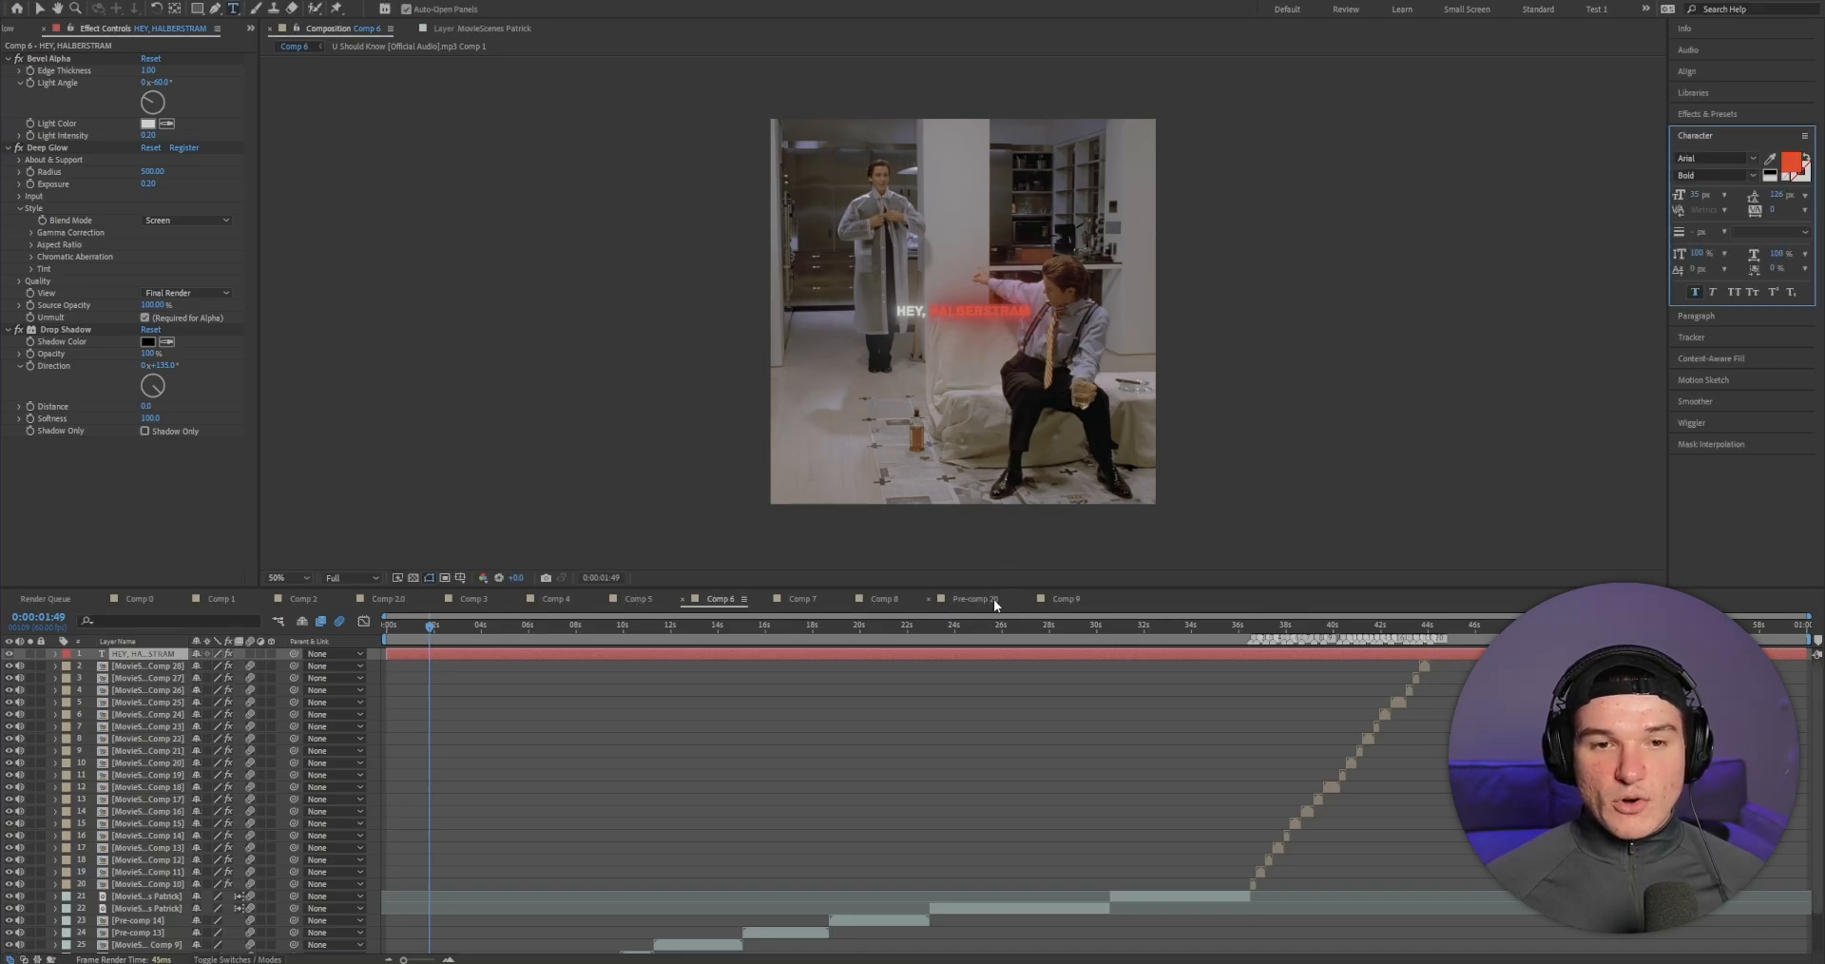
Step: Break the title onto two lines so HALBERSTRAM sits below "HEY,"
{"action": "left_click", "coordinate": [988, 732]}
{"action": "left_click", "coordinate": [979, 312]}
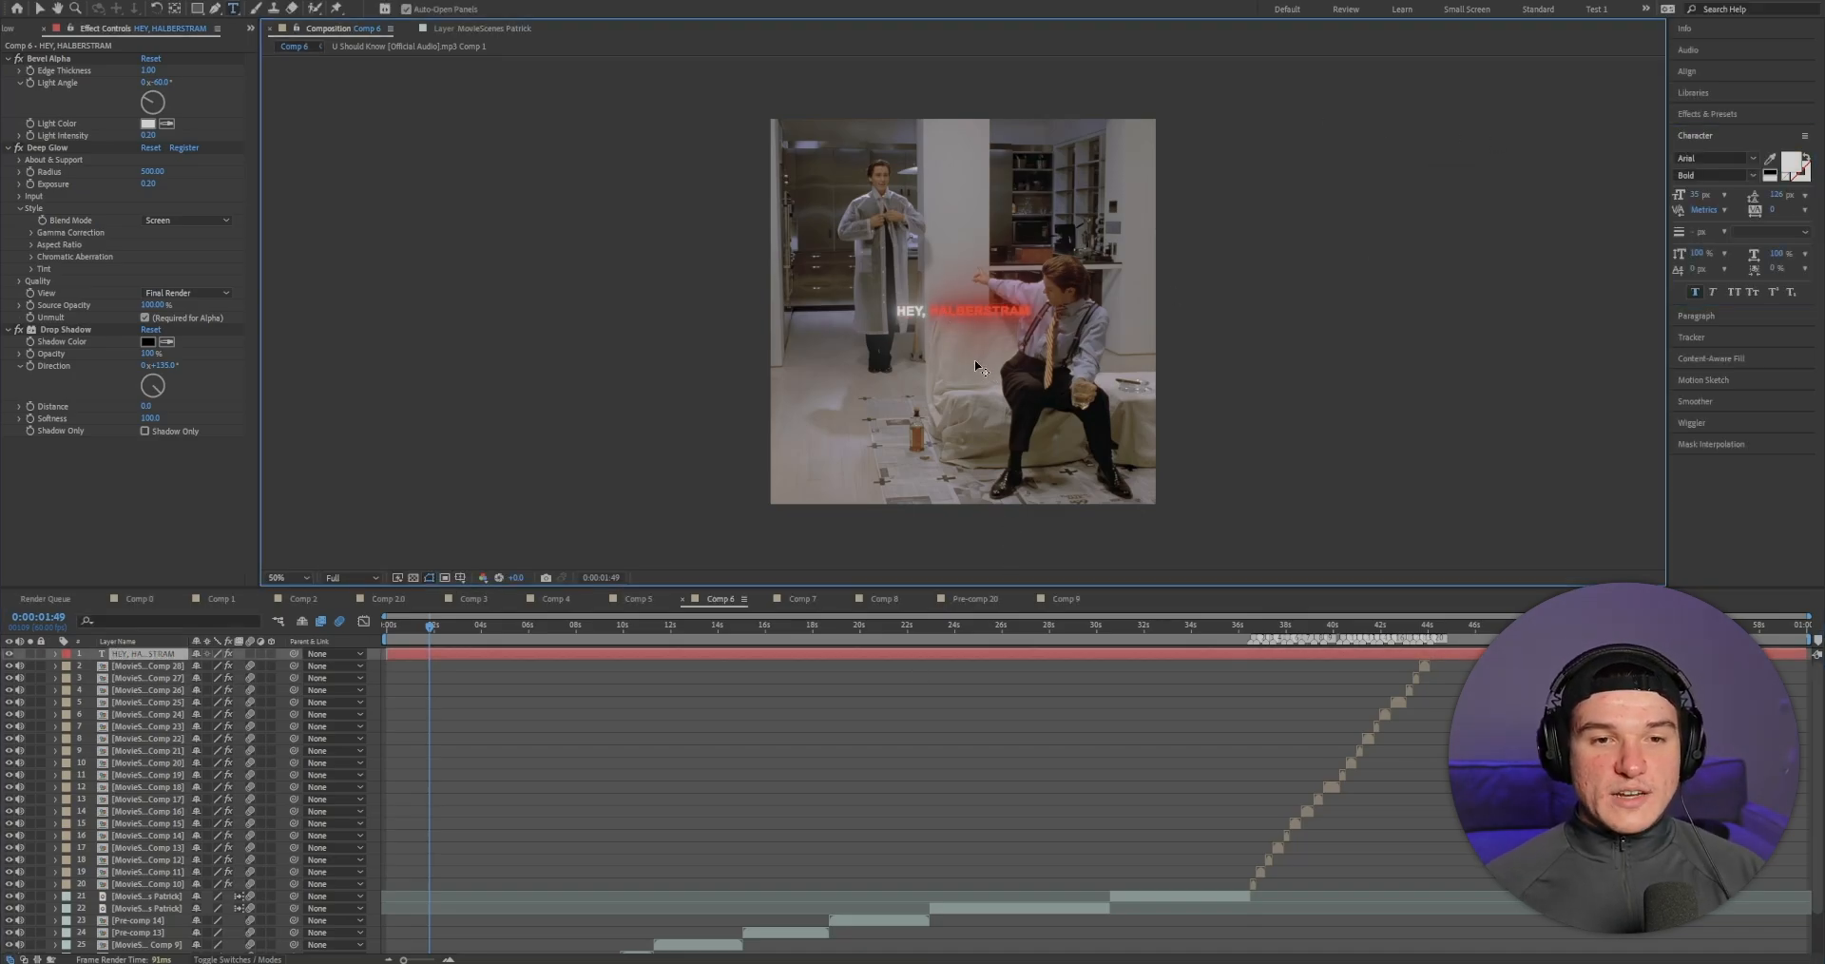
{"action": "key", "text": "Return"}
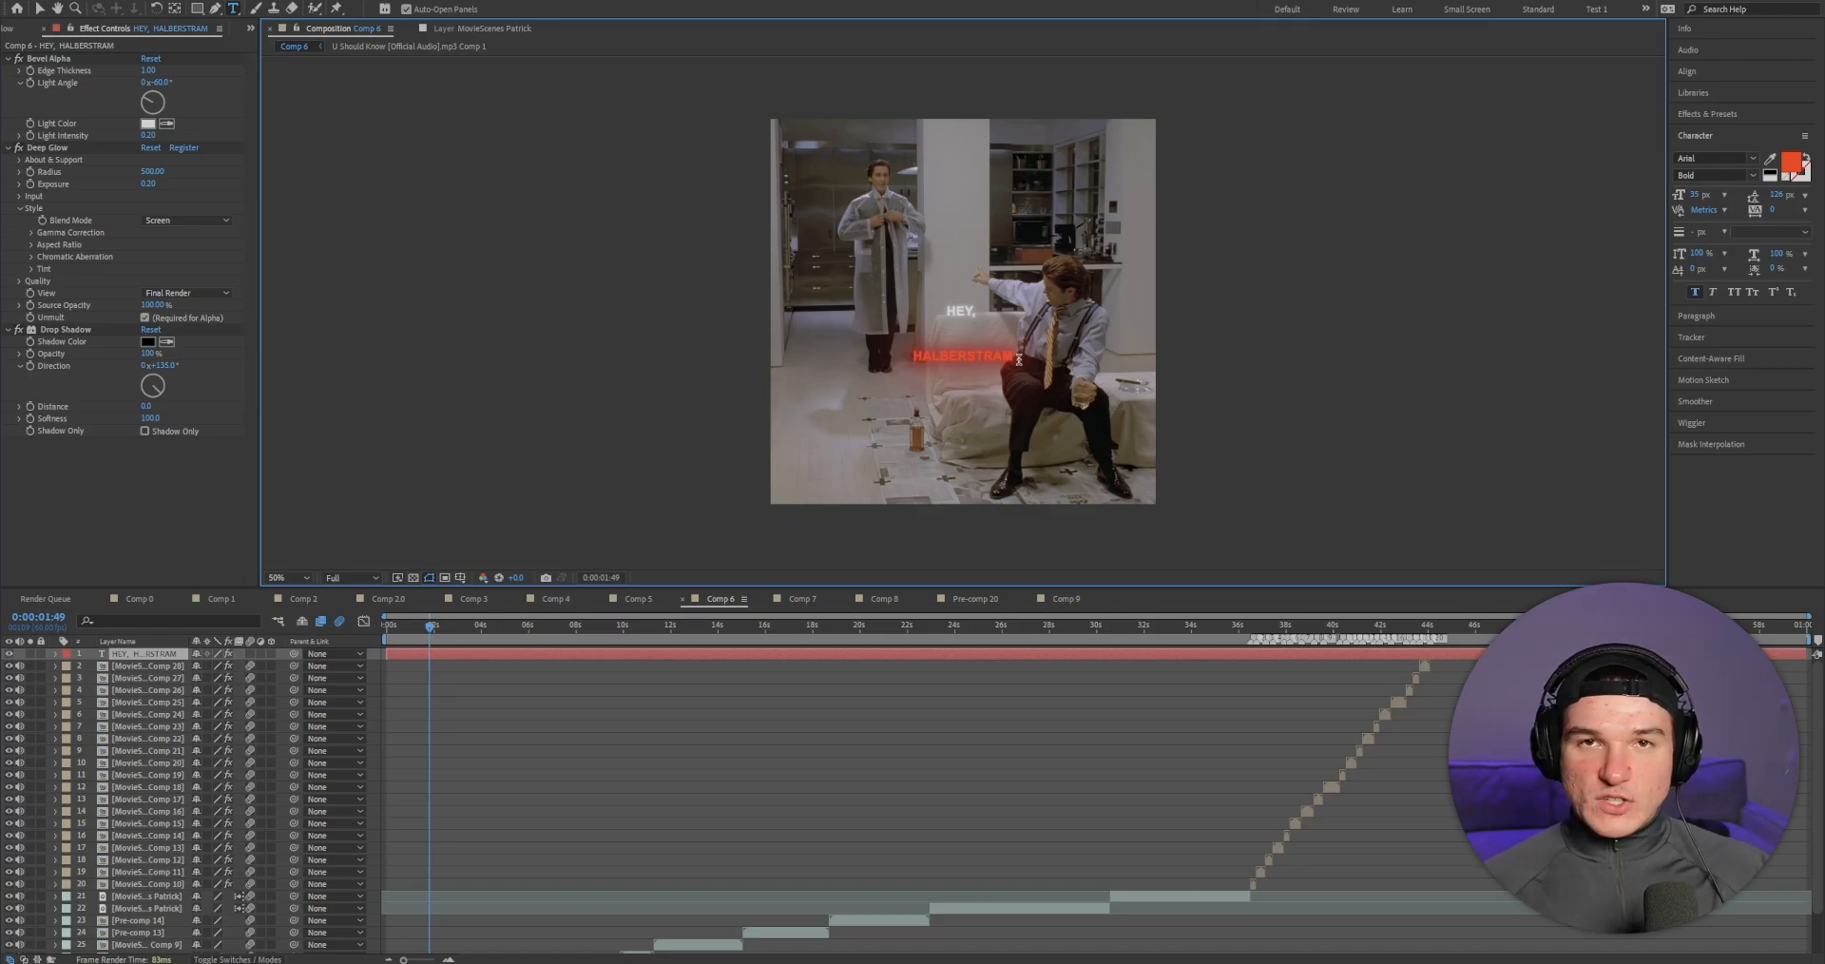
Step: Set the leading of the whole two-line title to 25 px so its lines sit close together
{"action": "left_click_drag", "start_coordinate": [1019, 359], "coordinate": [921, 293]}
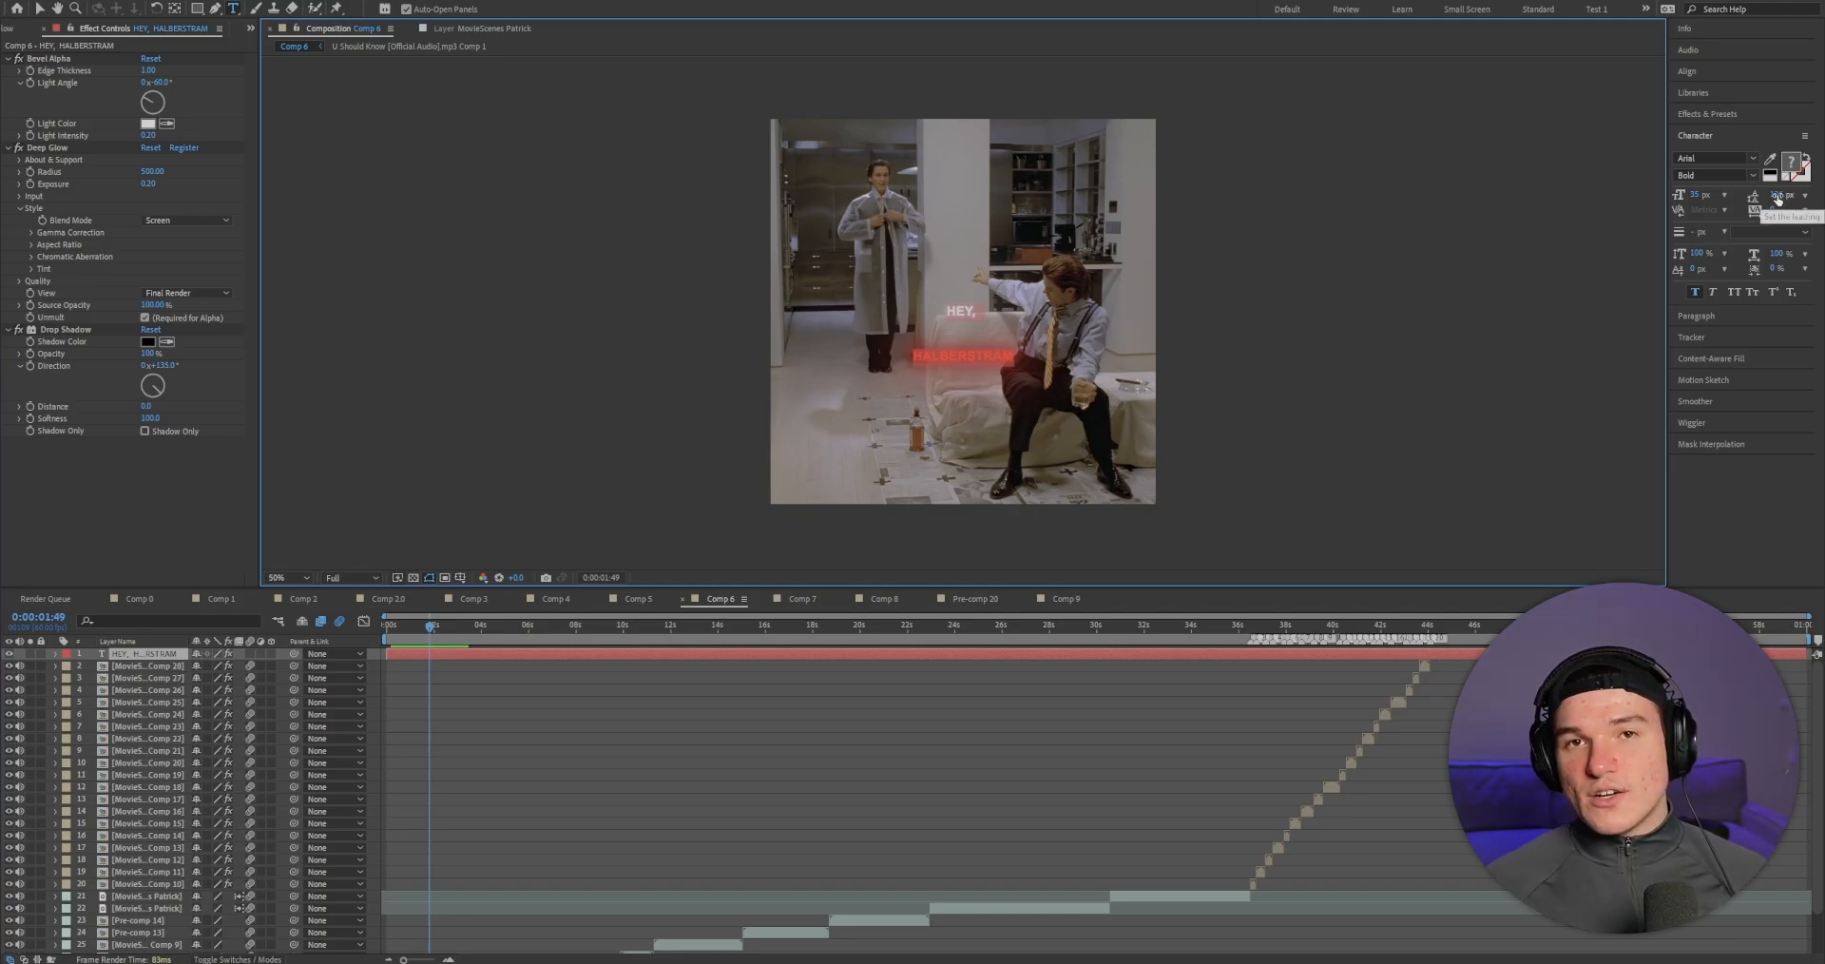
{"action": "left_click_drag", "start_coordinate": [1777, 197], "coordinate": [1783, 203]}
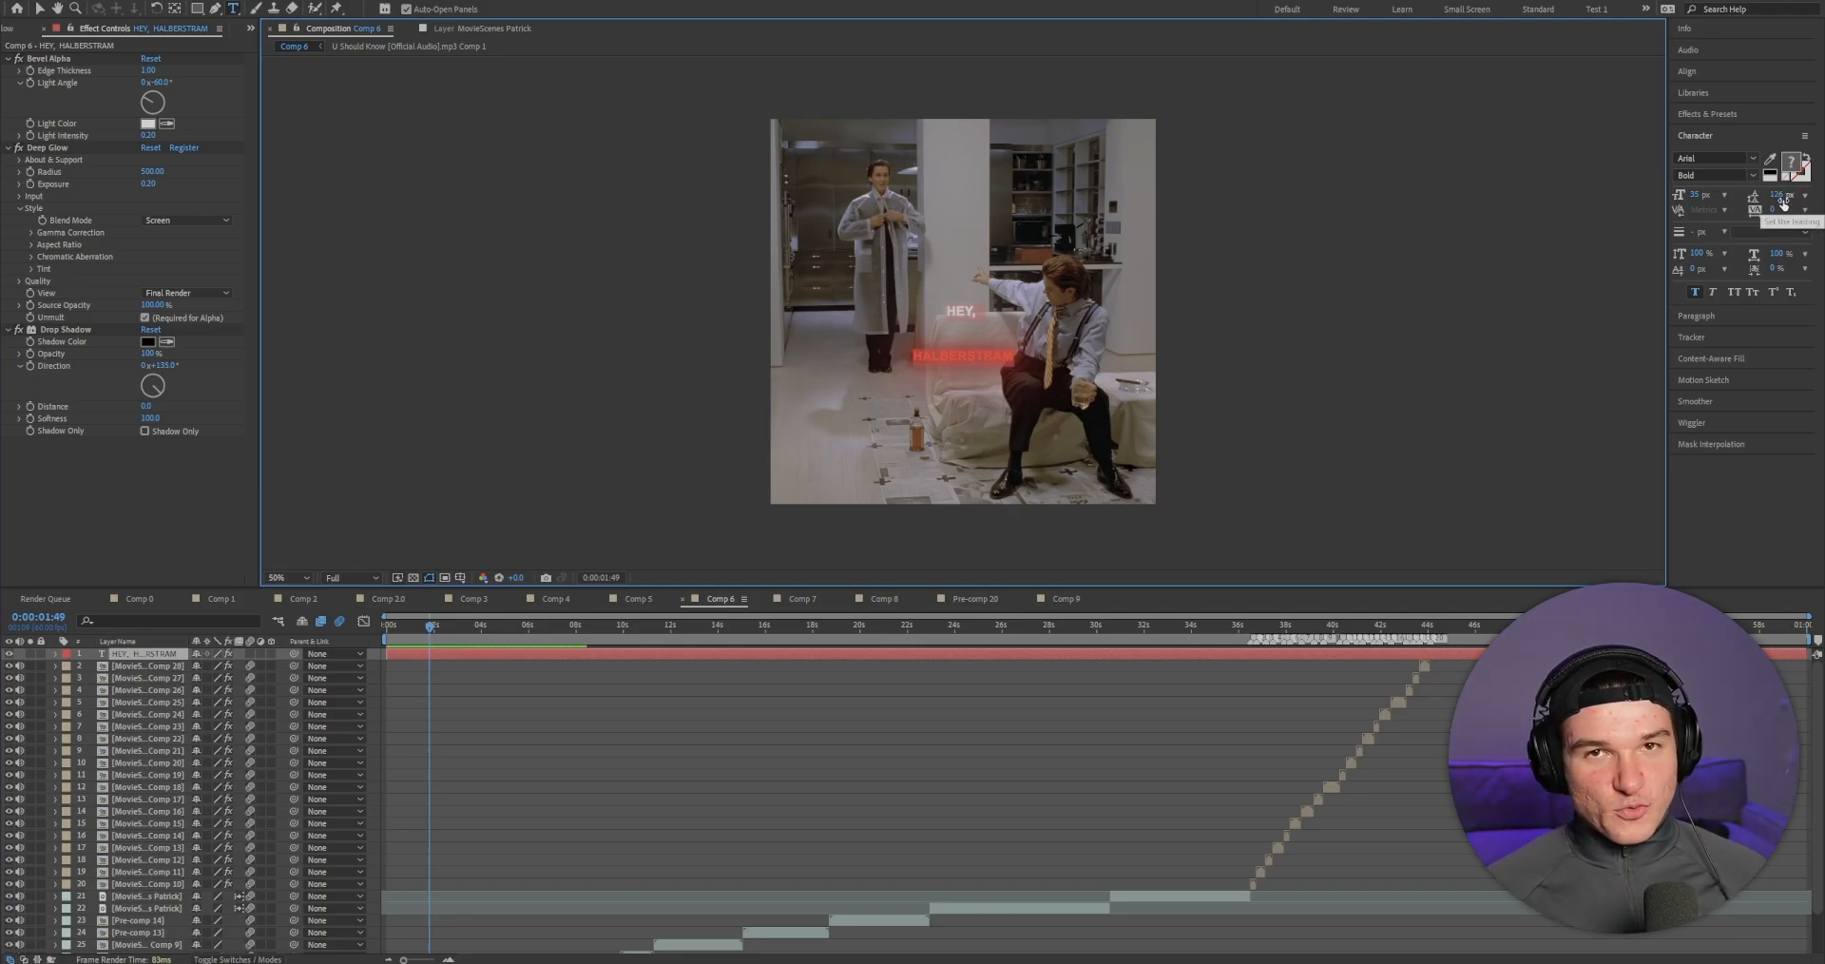
{"action": "left_click", "coordinate": [1782, 199]}
{"action": "type", "text": "25"}
{"action": "key", "text": "Return"}
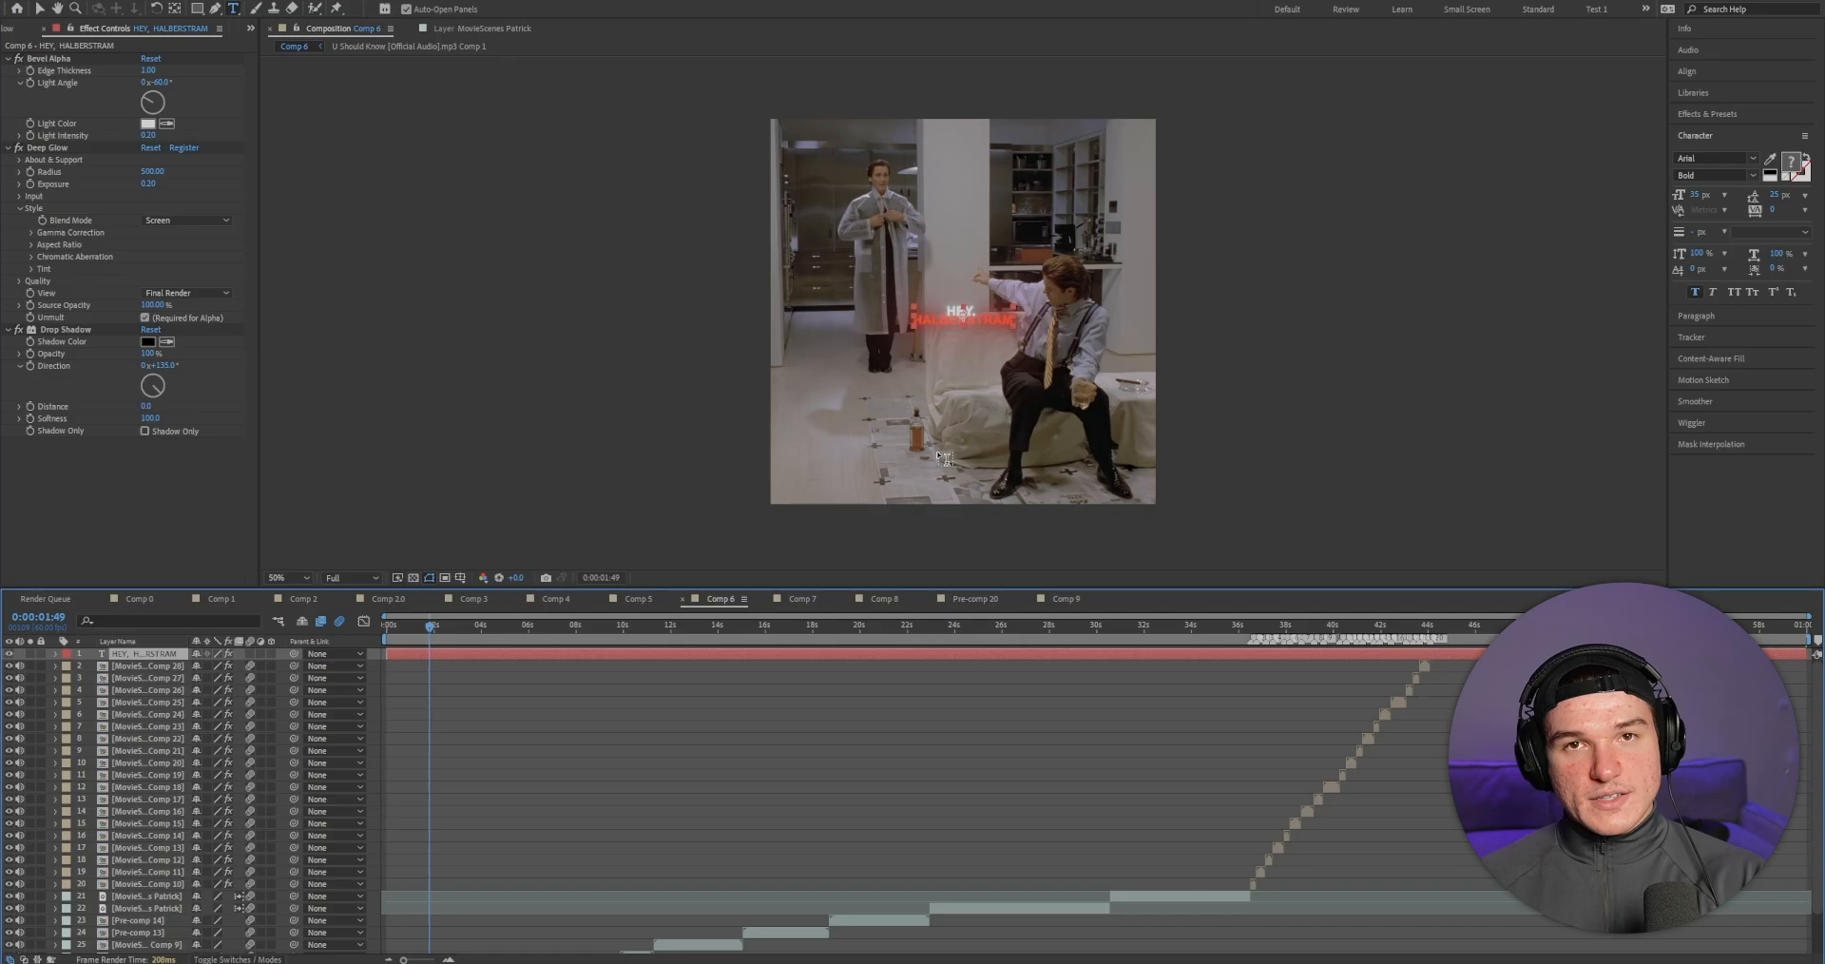
{"action": "left_click", "coordinate": [658, 703]}
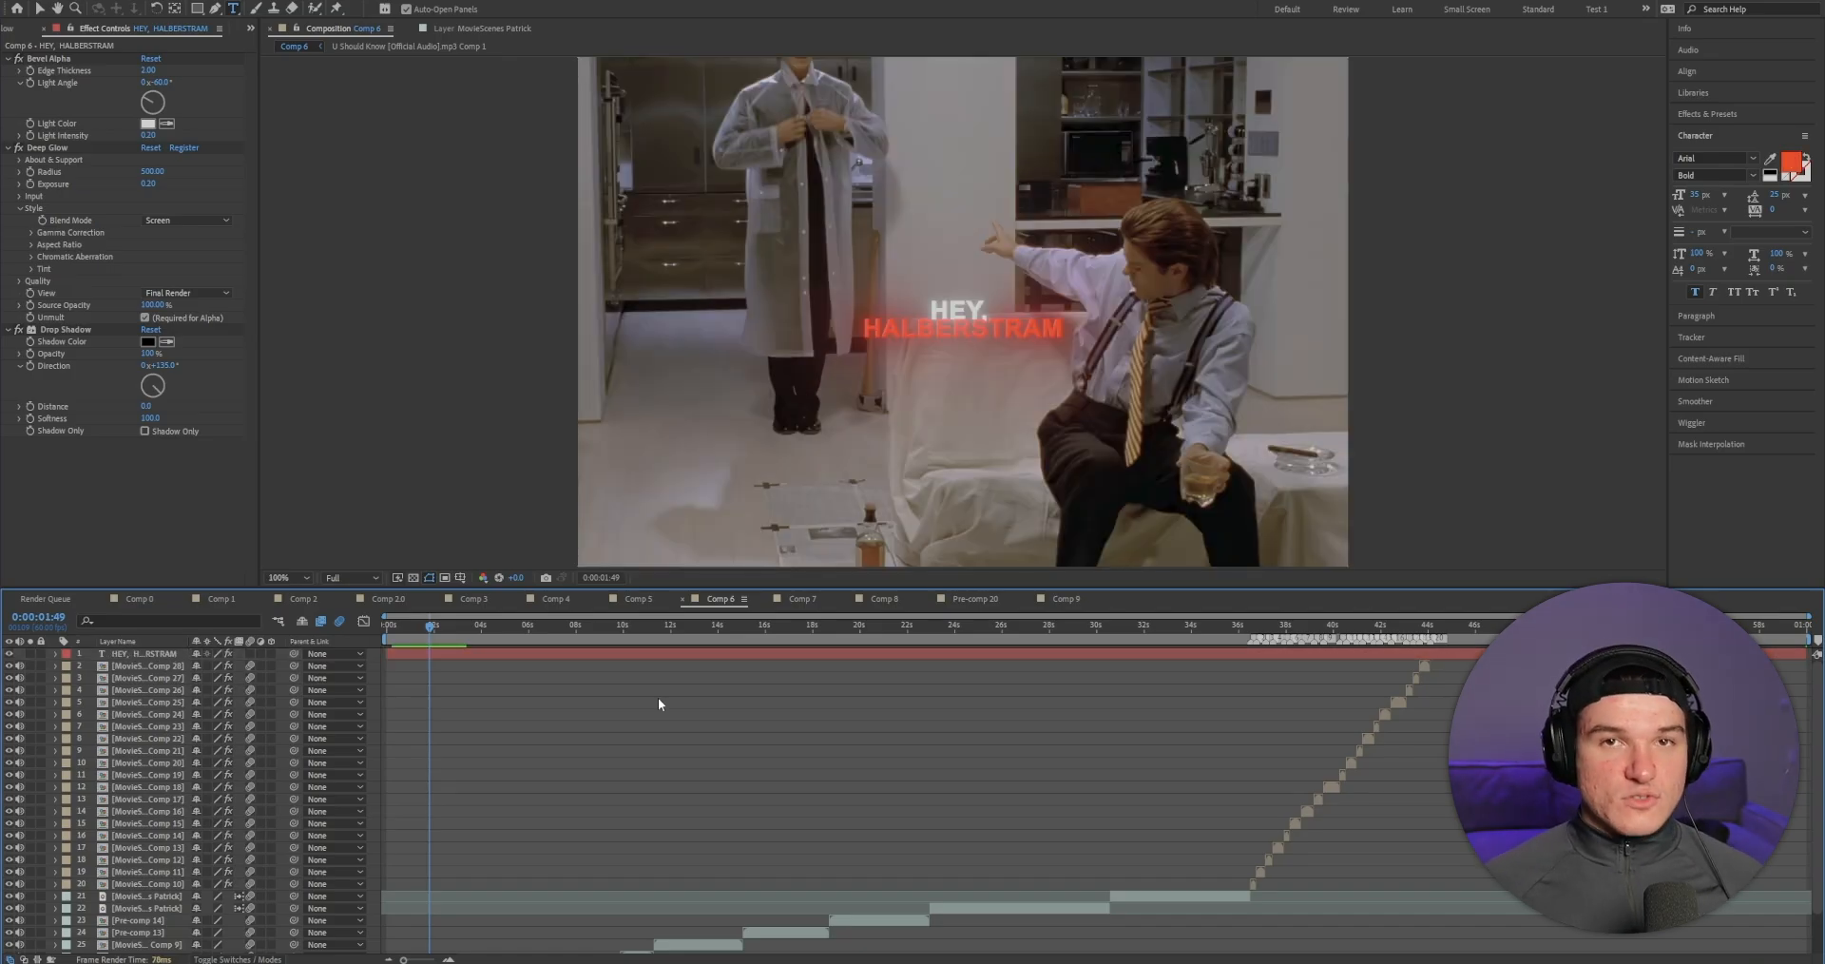
Step: Swap the fill and stroke of the word "HEY," to make it an outline, and set its stroke width to 1.5 px
{"action": "left_click", "coordinate": [933, 308]}
{"action": "left_click_drag", "start_coordinate": [940, 309], "coordinate": [993, 310]}
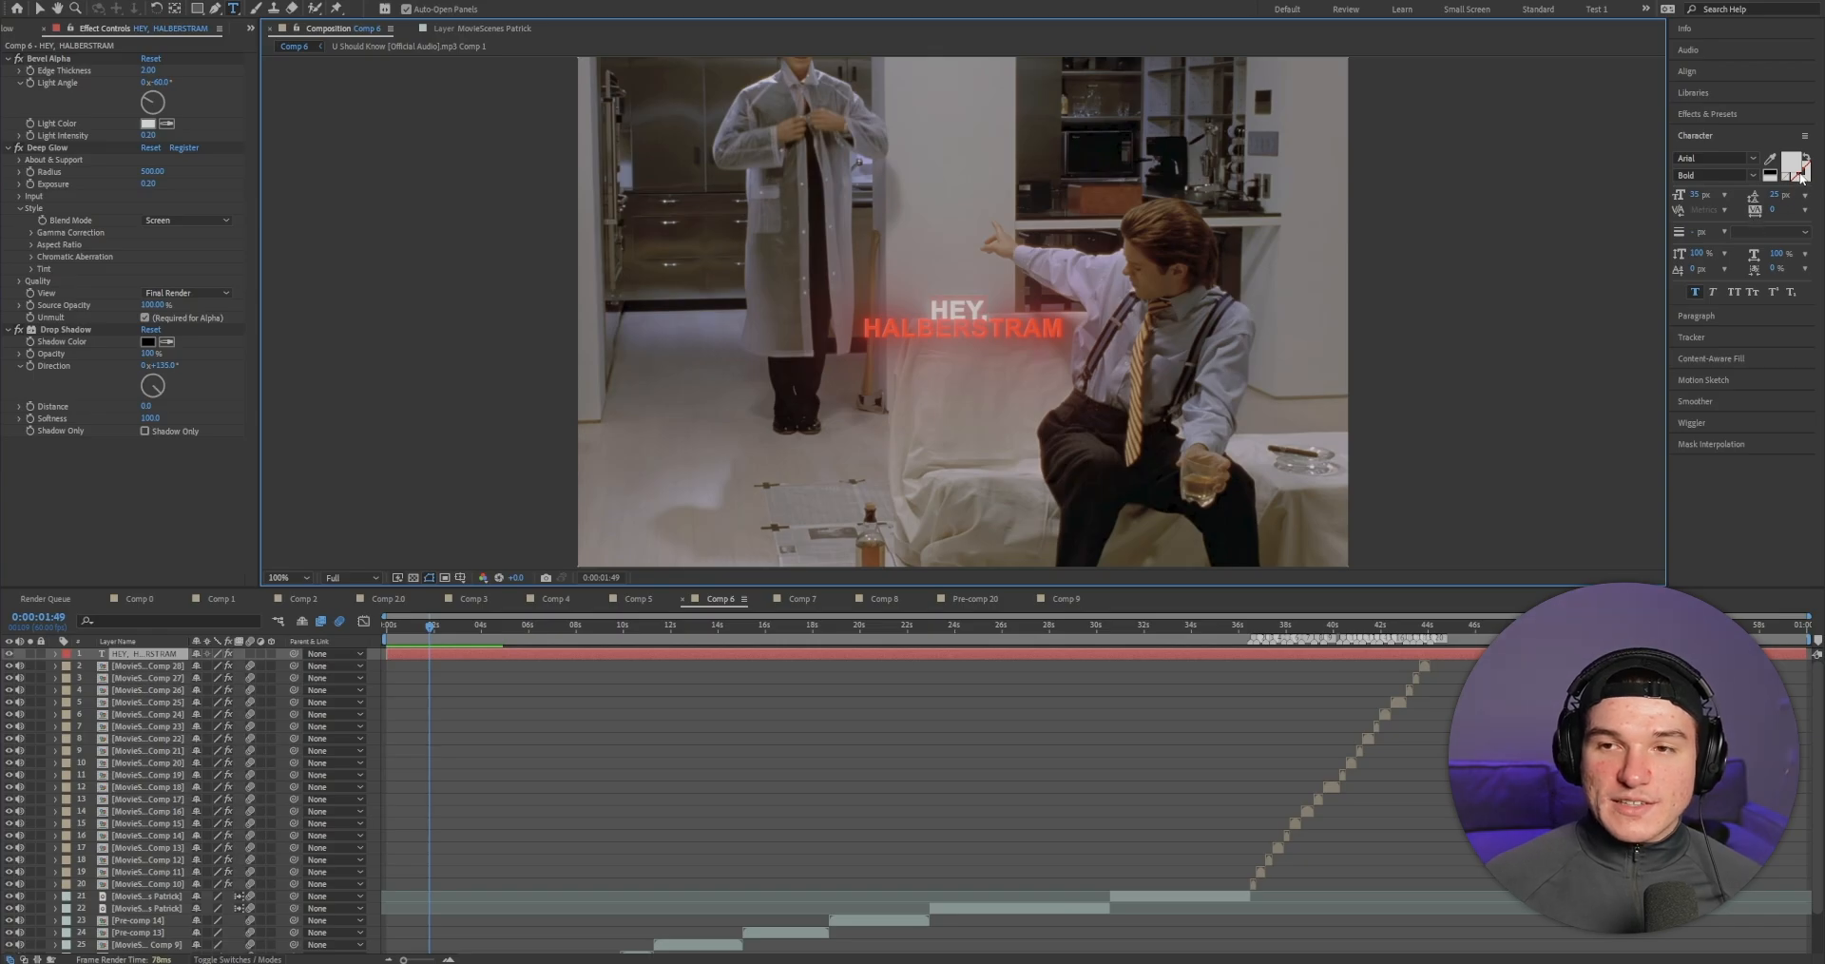
{"action": "left_click", "coordinate": [1806, 160]}
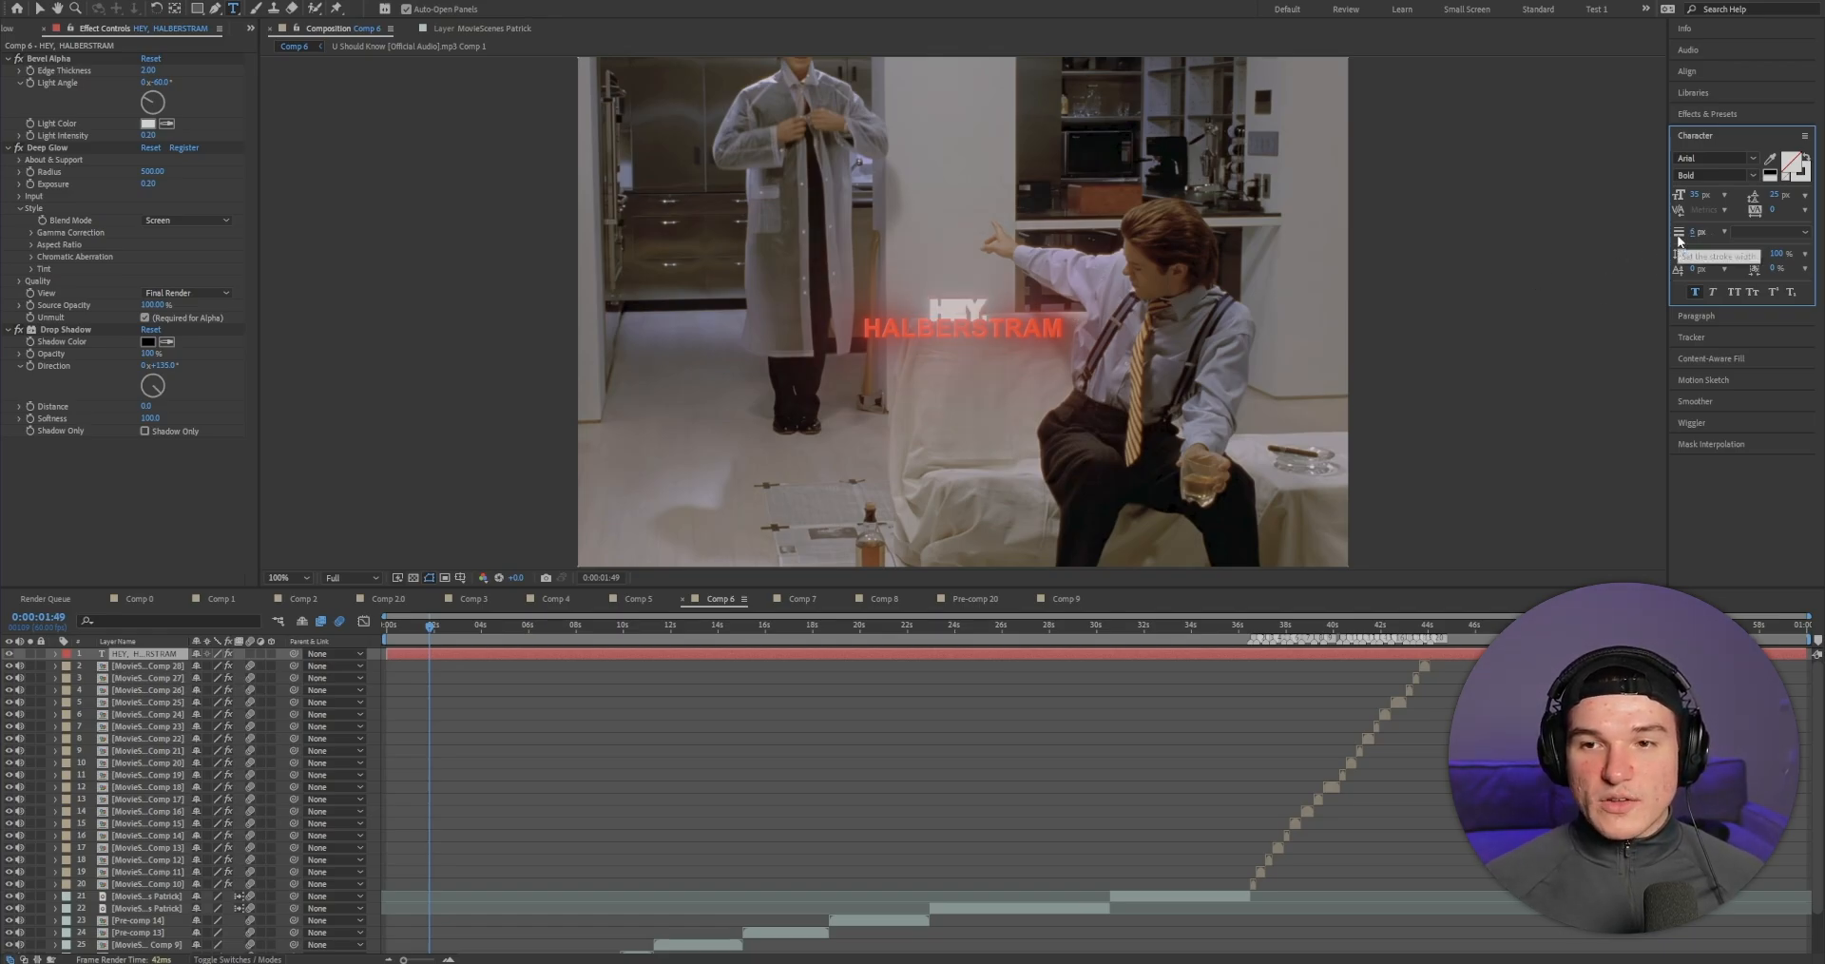
{"action": "left_click", "coordinate": [1697, 231]}
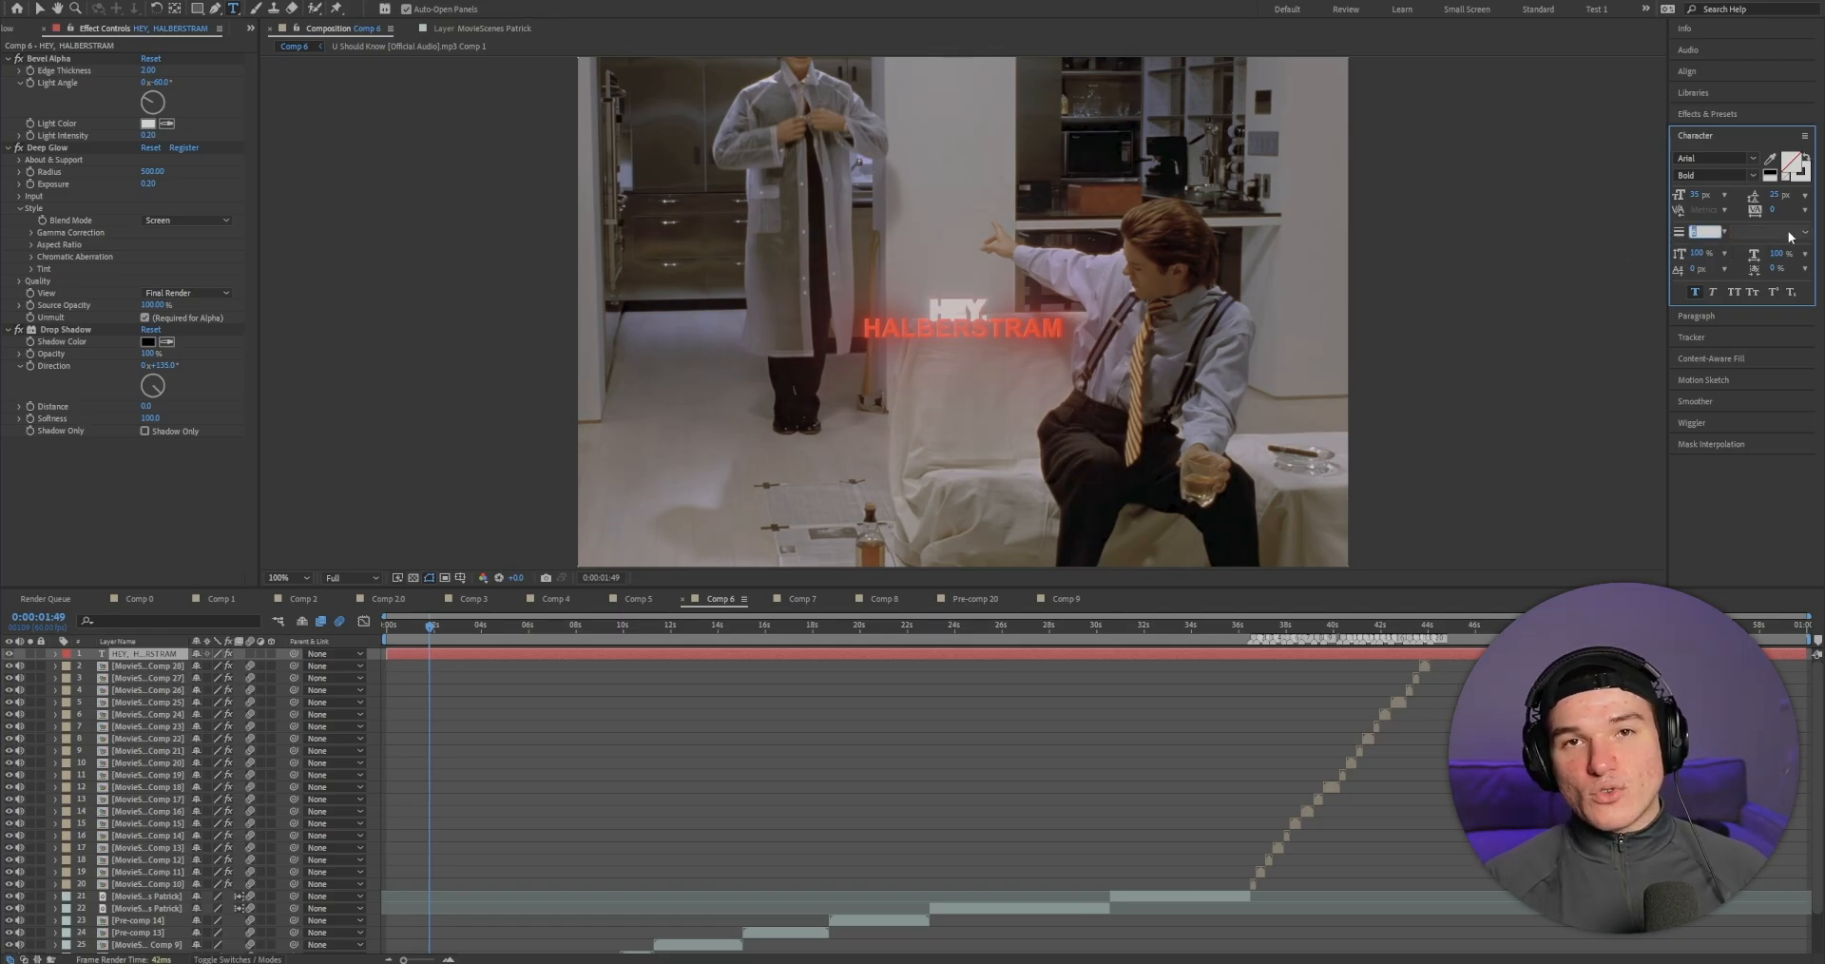
{"action": "type", "text": "1"}
{"action": "key", "text": "Return"}
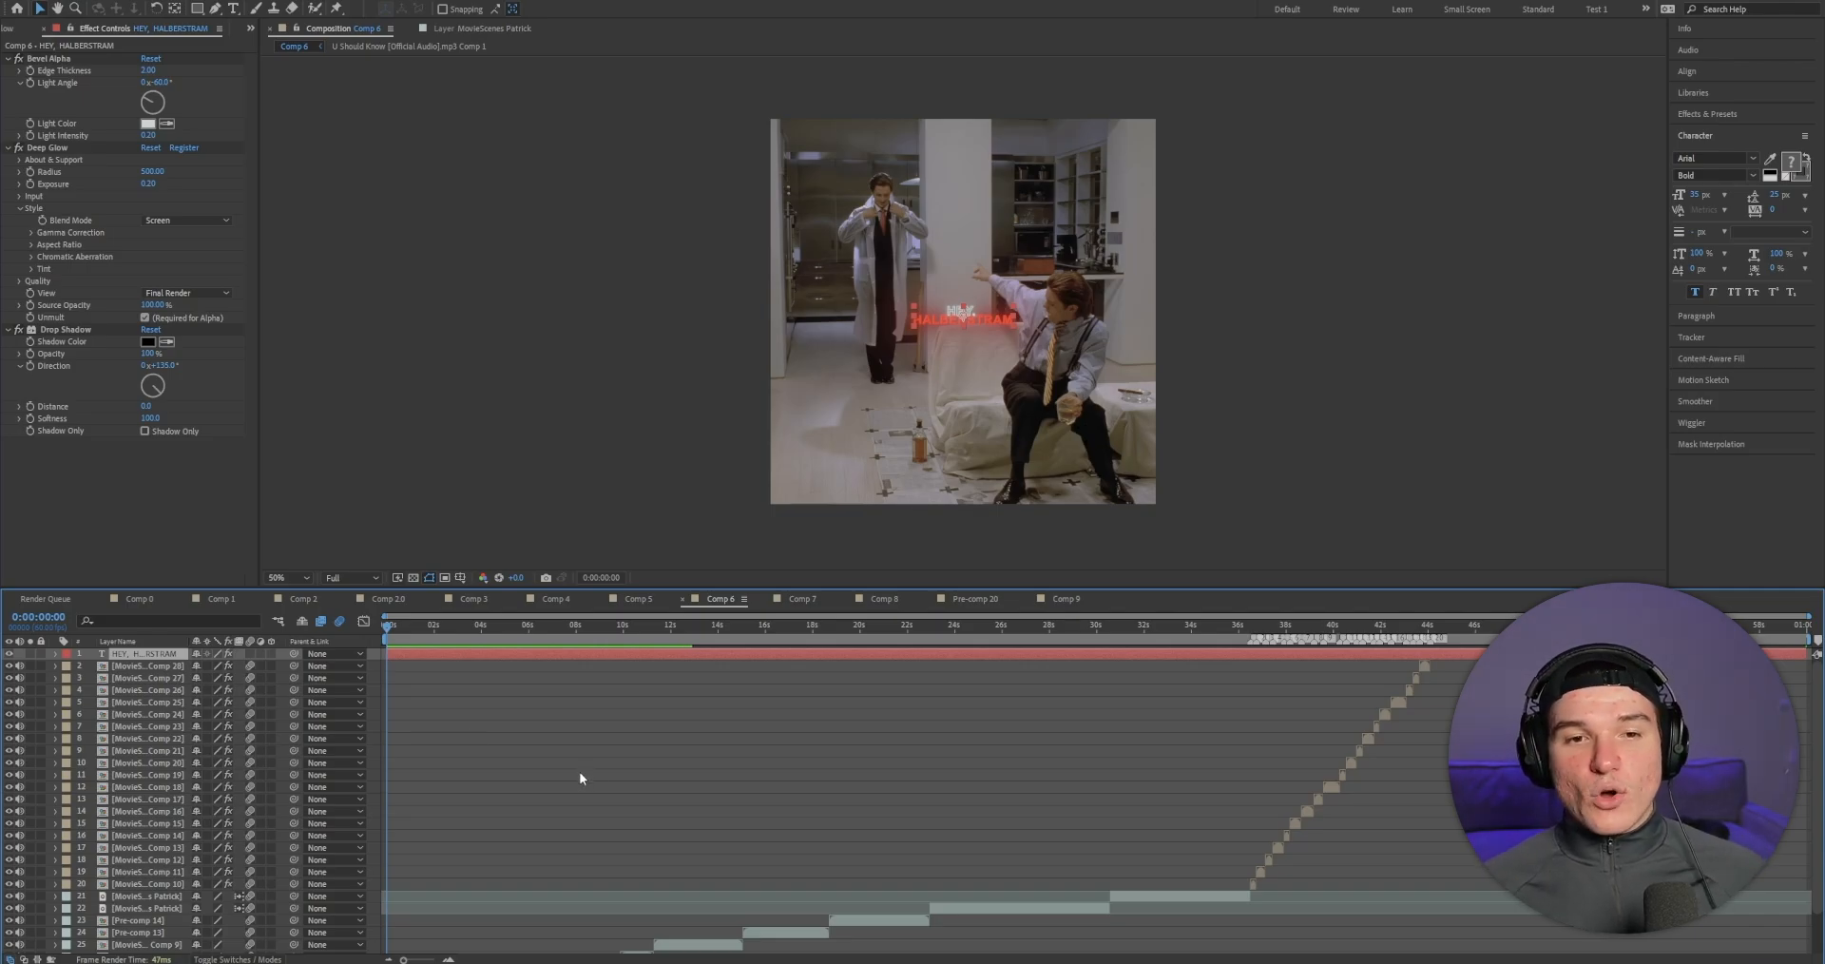
Step: Split the title layer at 0:00:01:08, where the first spoken line ends
{"action": "key", "text": "space"}
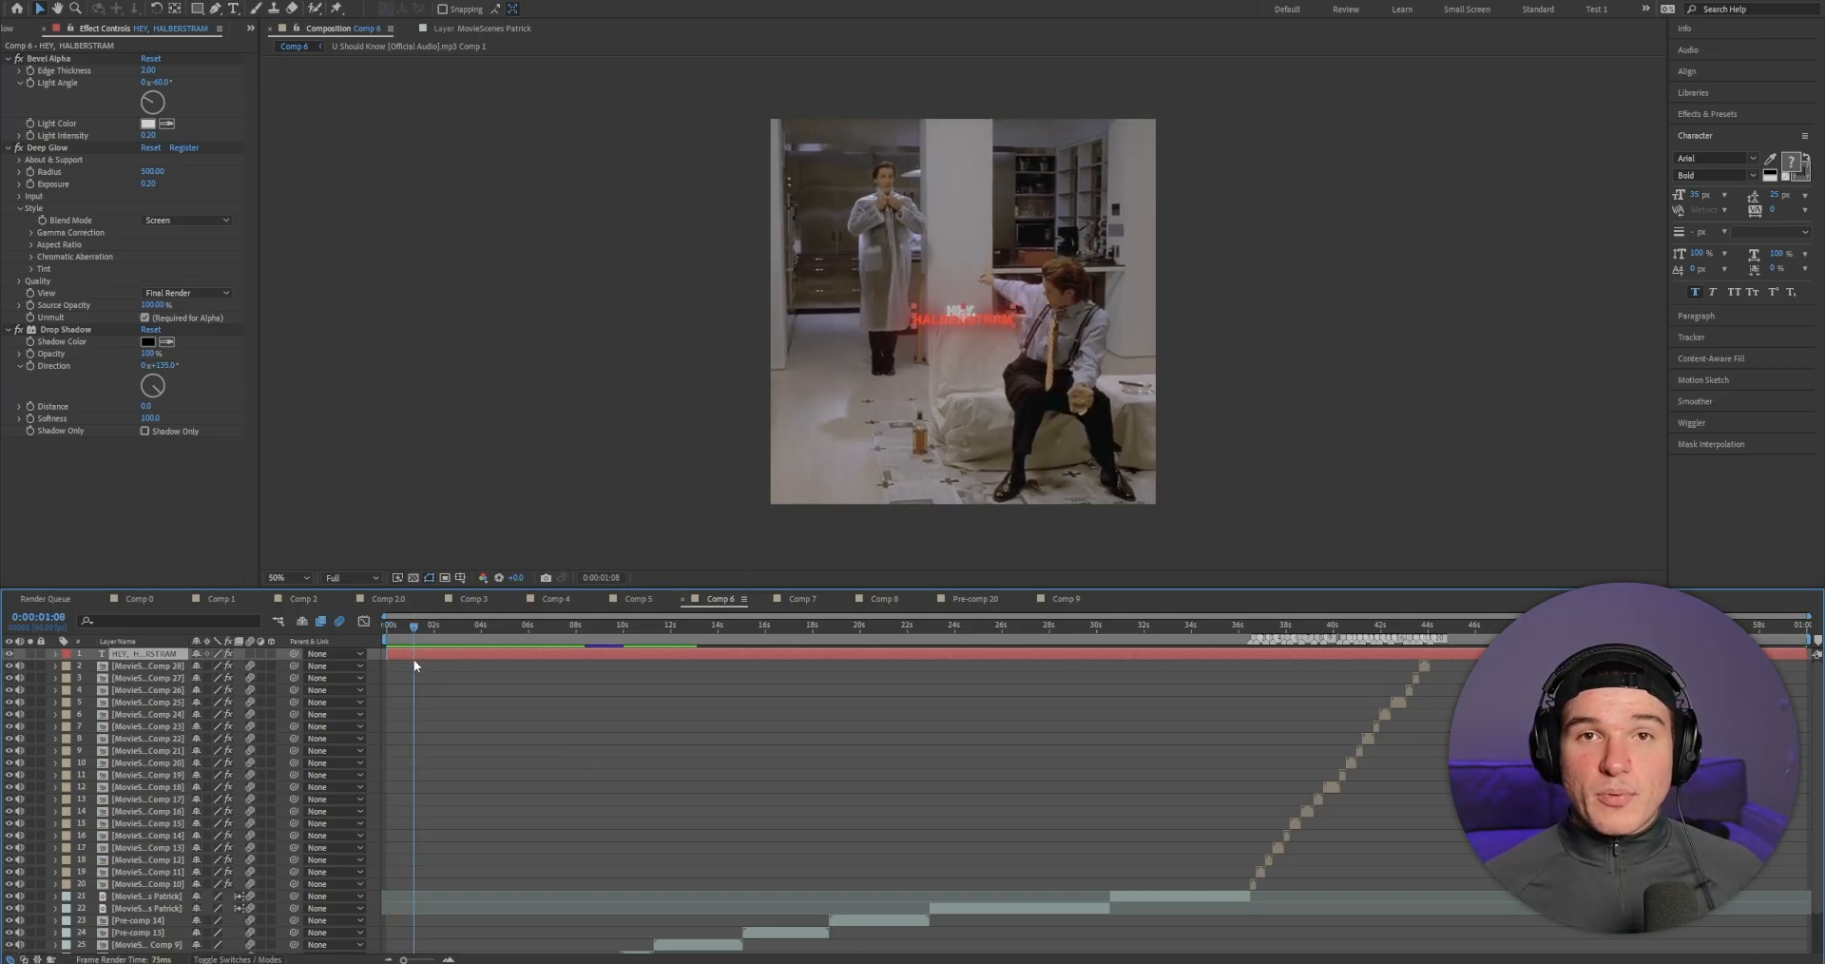
{"action": "key", "text": "ctrl+d"}
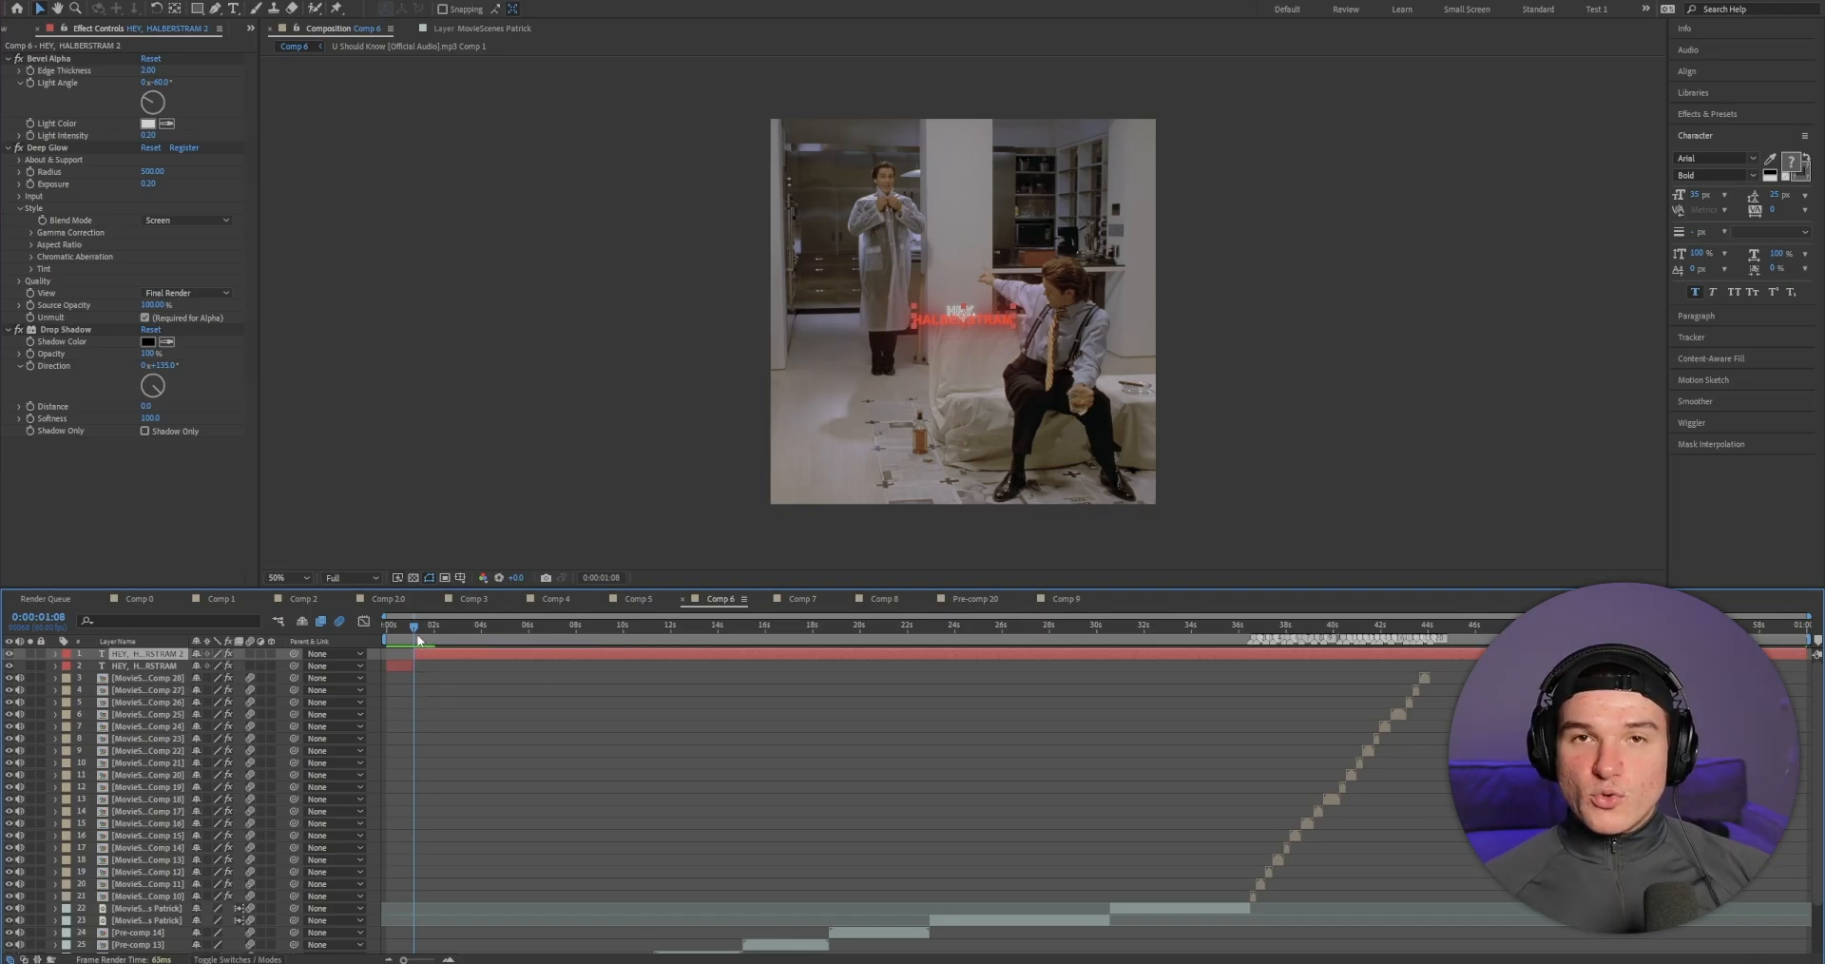
{"action": "left_click_drag", "start_coordinate": [412, 630], "coordinate": [418, 631]}
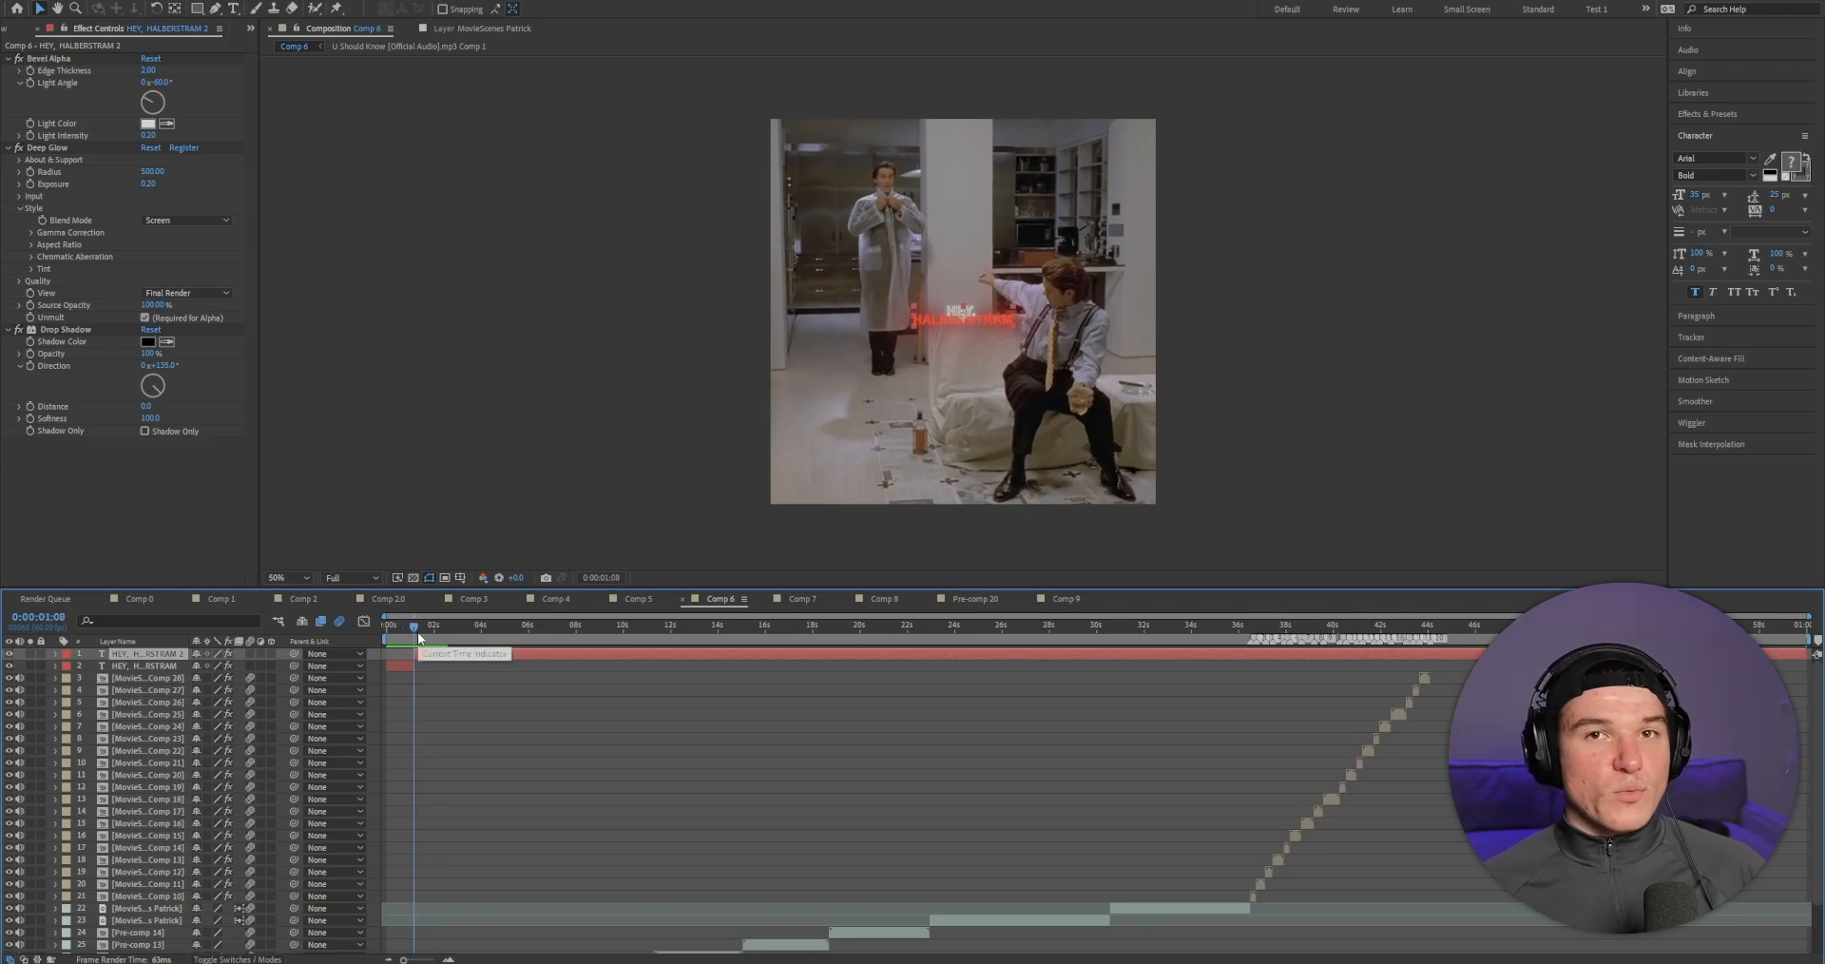
Step: Replace the second title's text with "NO, ALLEN" and swap its fill and stroke colours
{"action": "key", "text": "ctrl+t"}
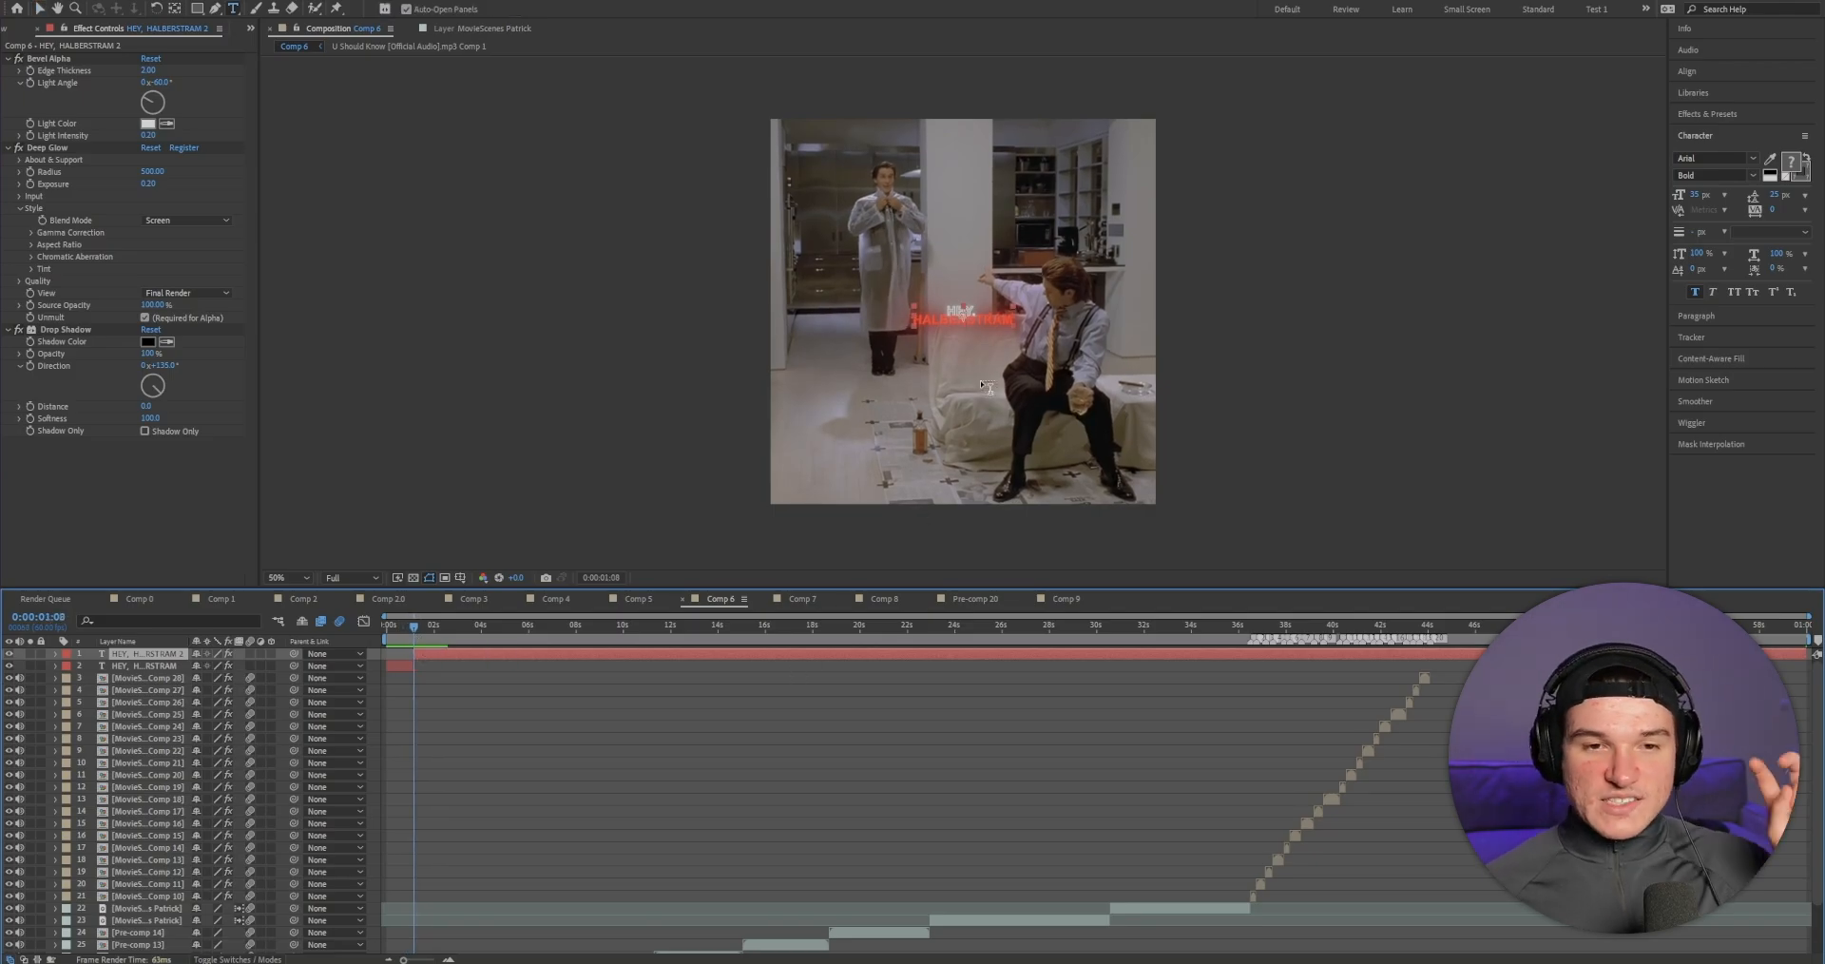
{"action": "left_click", "coordinate": [968, 325]}
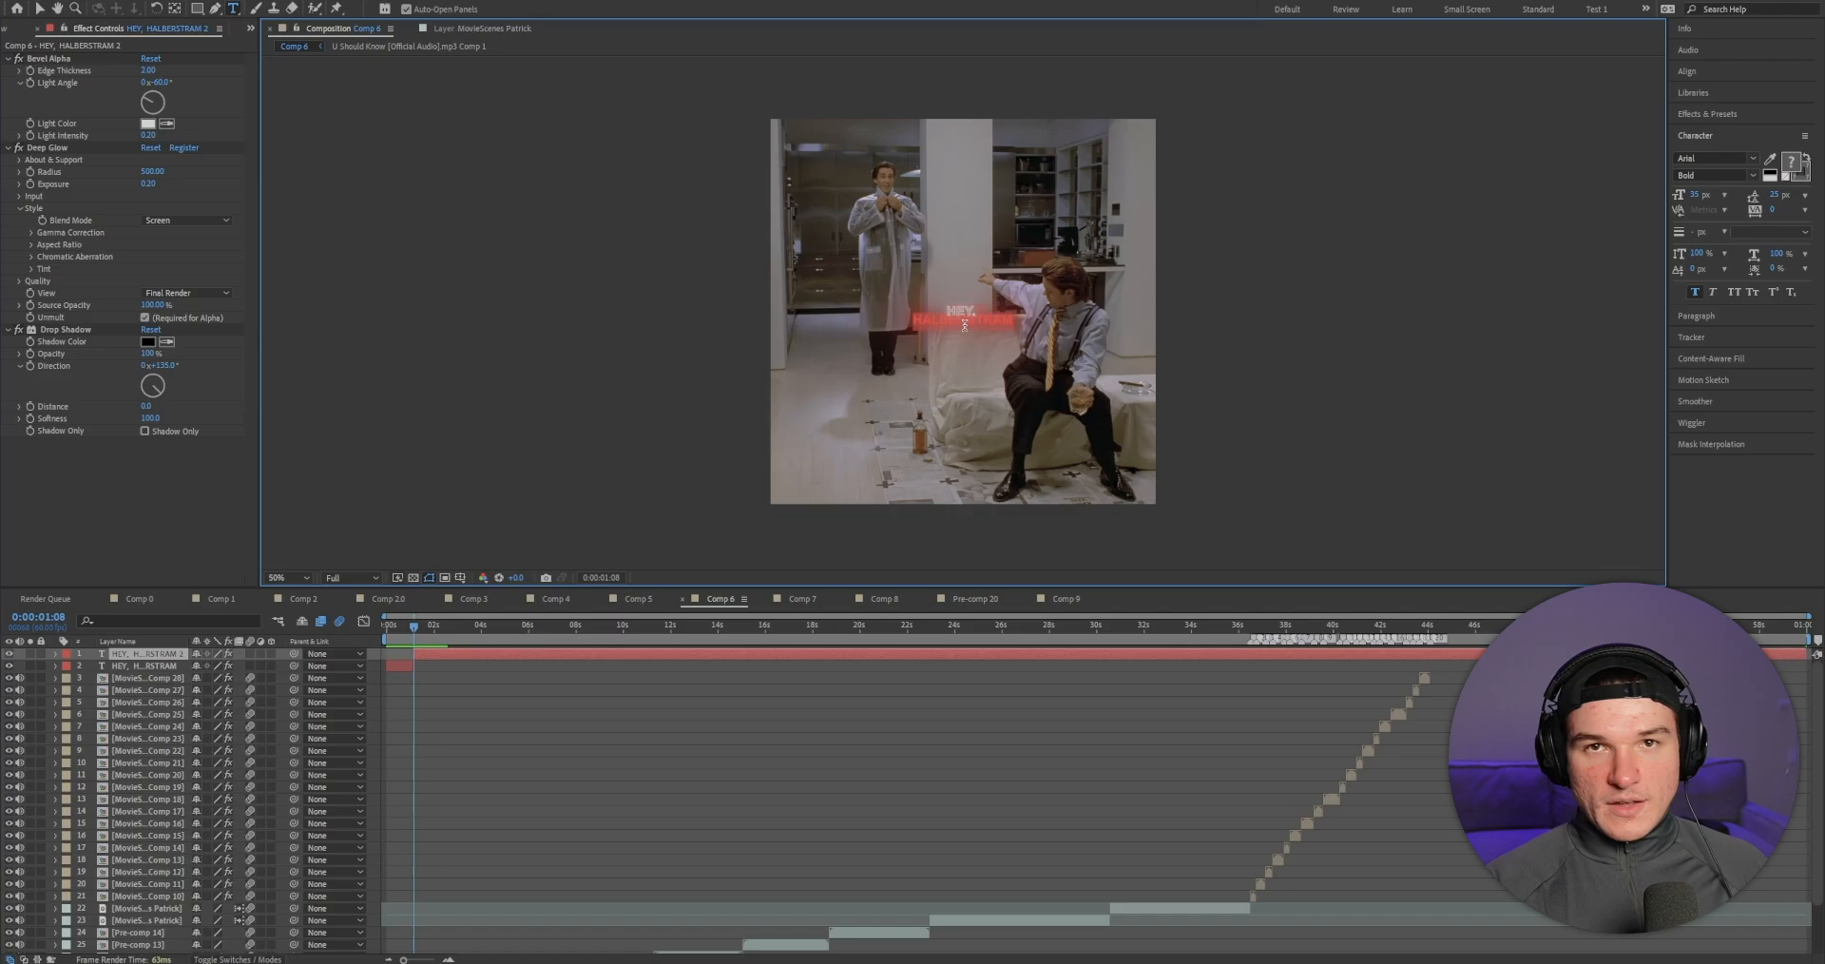
{"action": "type", "text": "NO, ALLEN"}
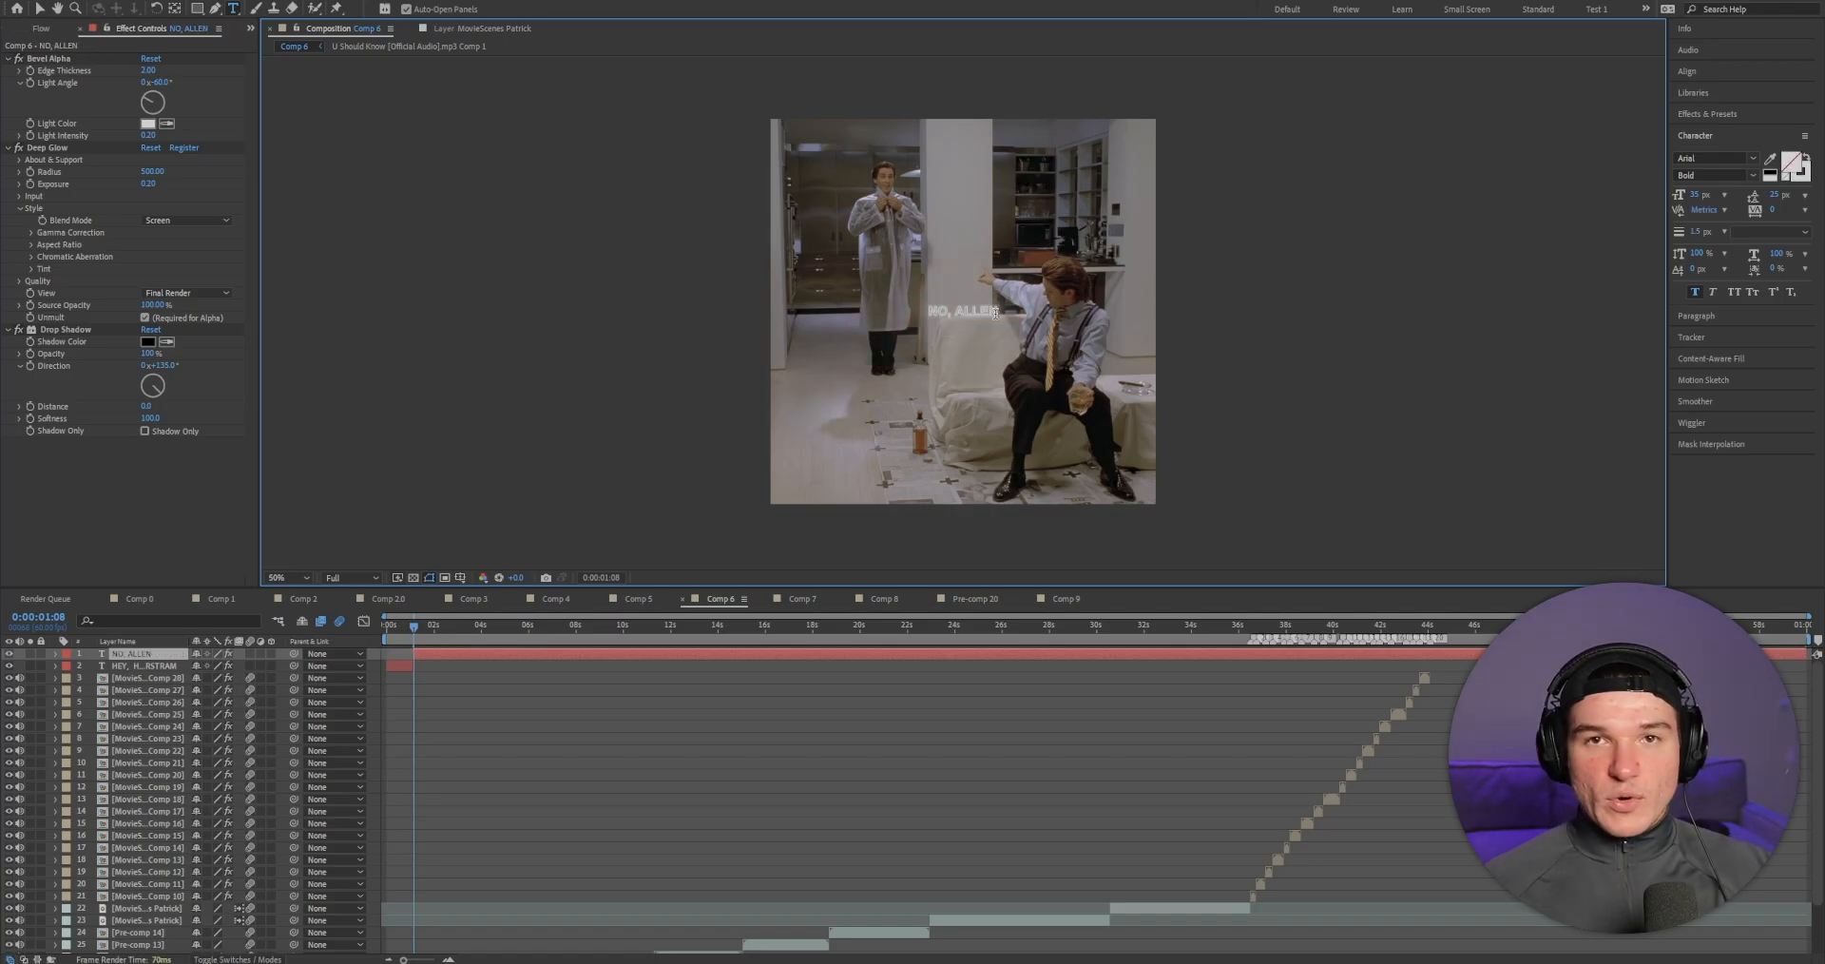
{"action": "key", "text": "ctrl+a"}
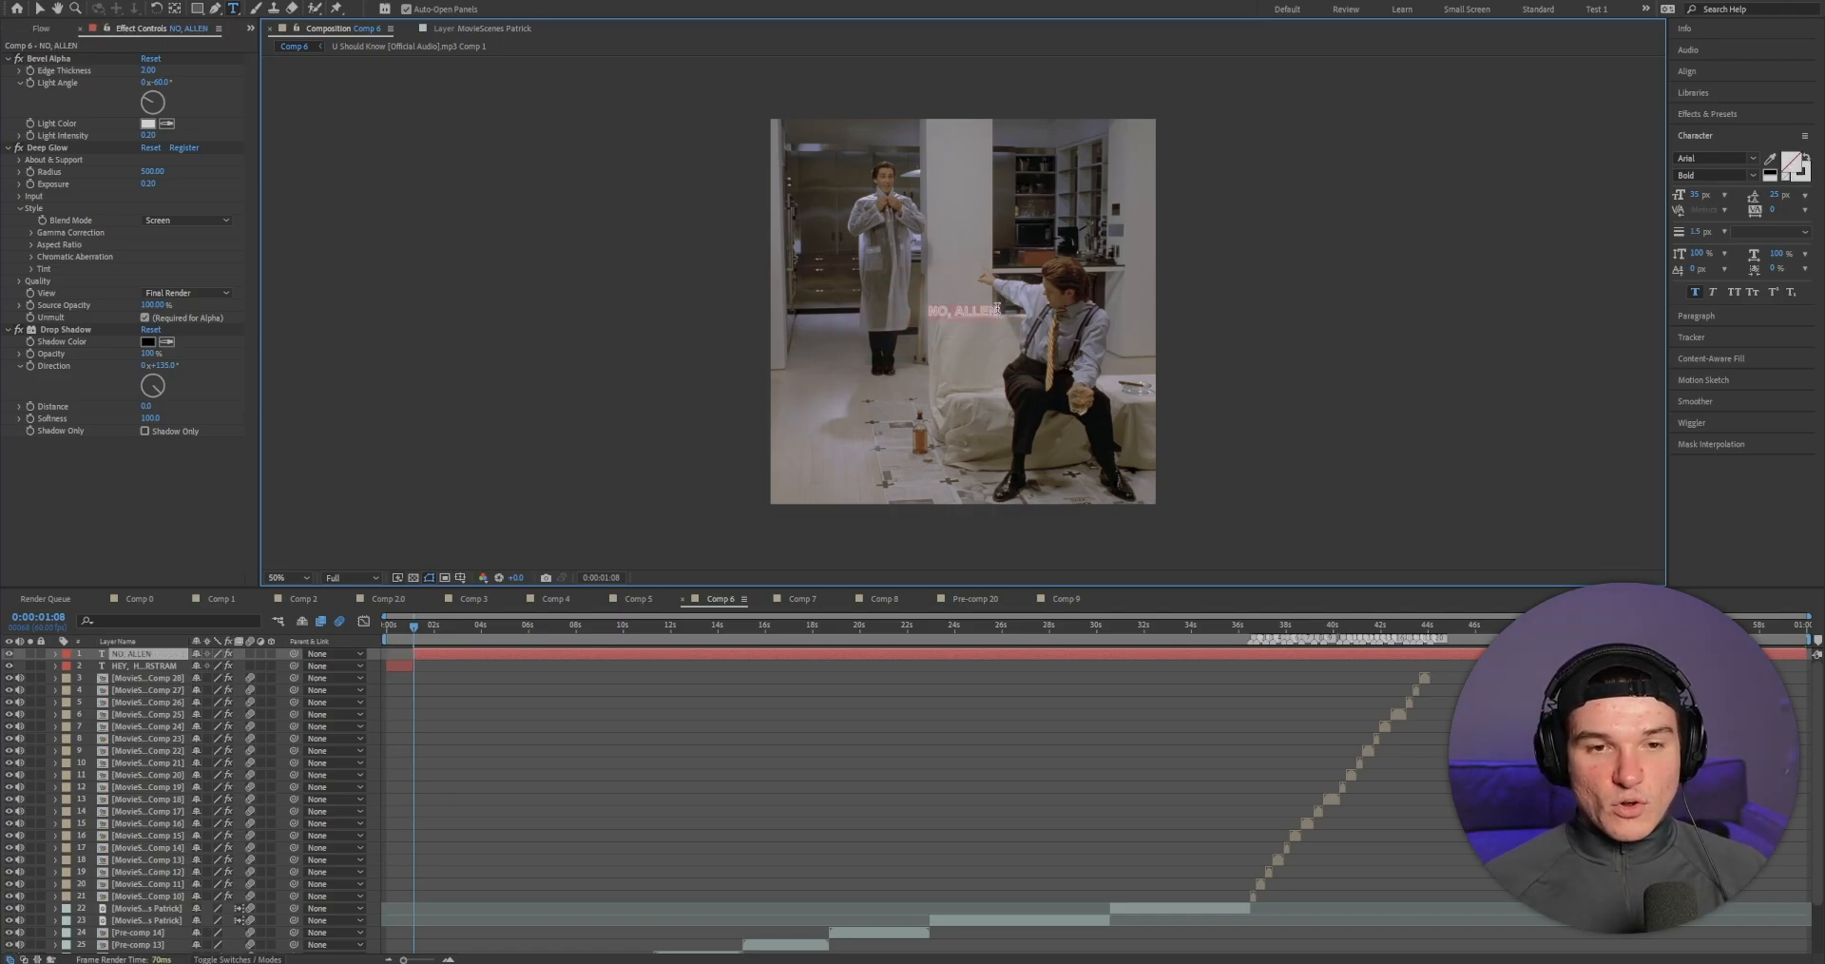
{"action": "left_click", "coordinate": [1806, 158]}
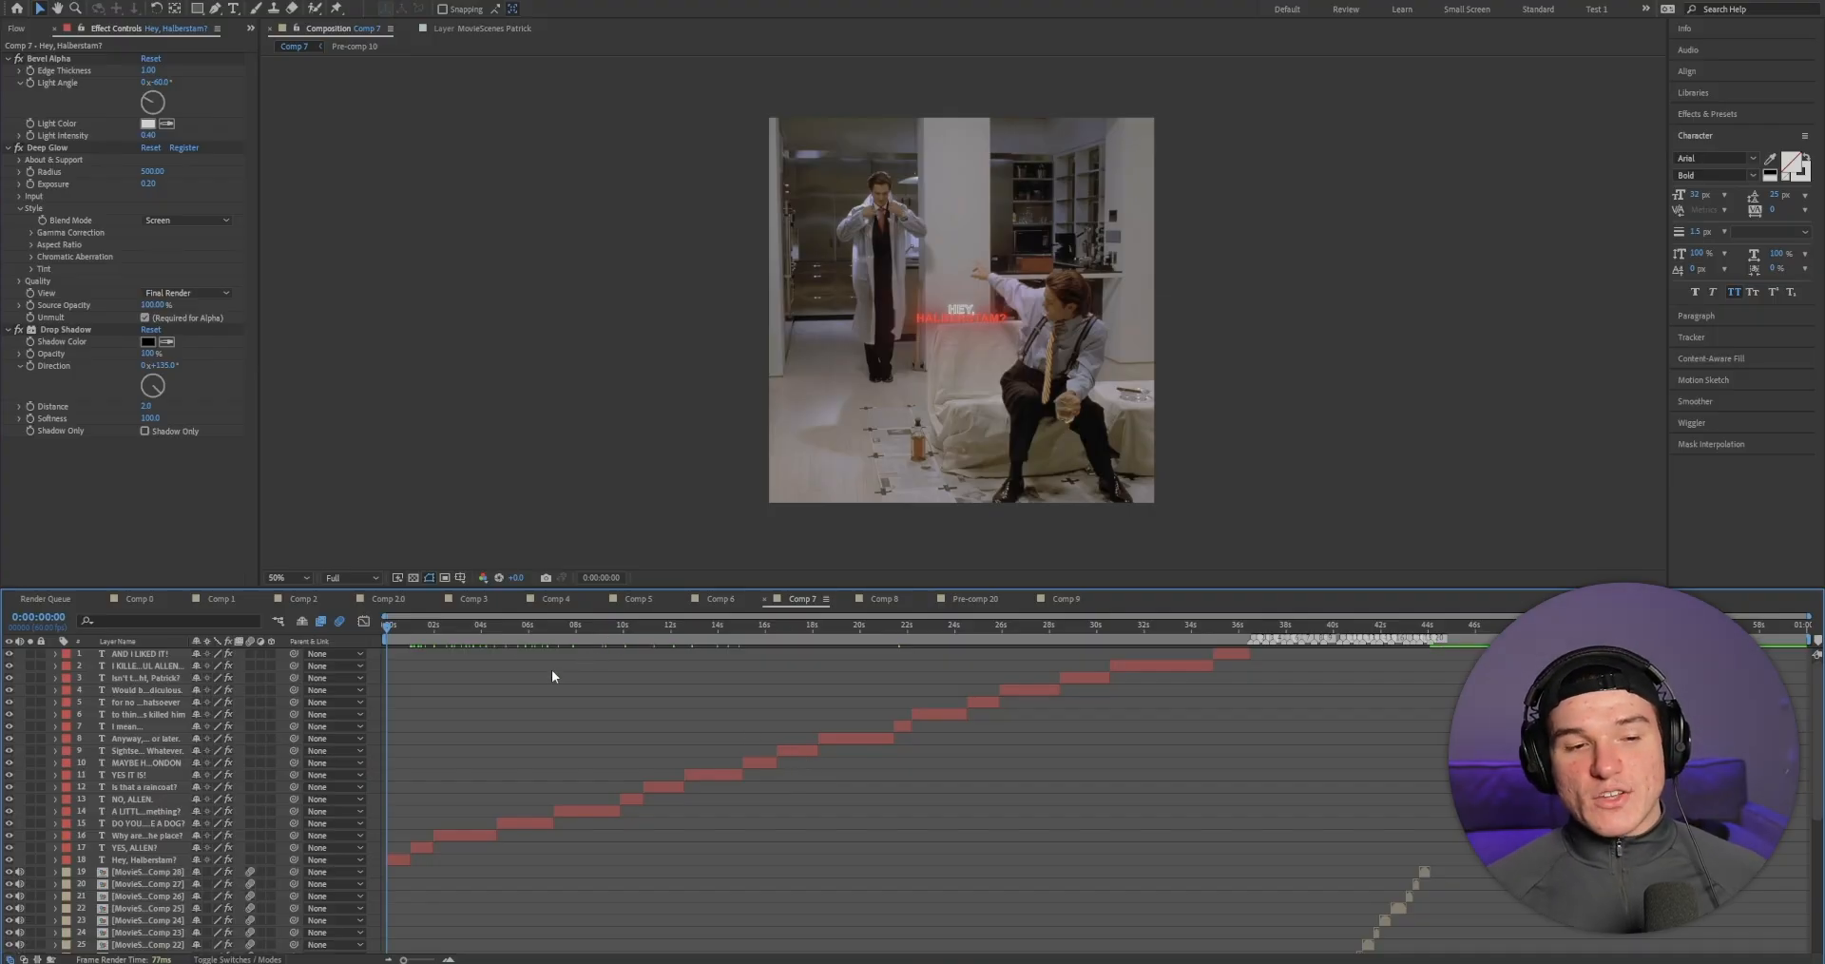
Step: Preview the opening dialogue titles in Comp 7 and return to the start of the timeline
{"action": "left_click_drag", "start_coordinate": [442, 635], "coordinate": [509, 637]}
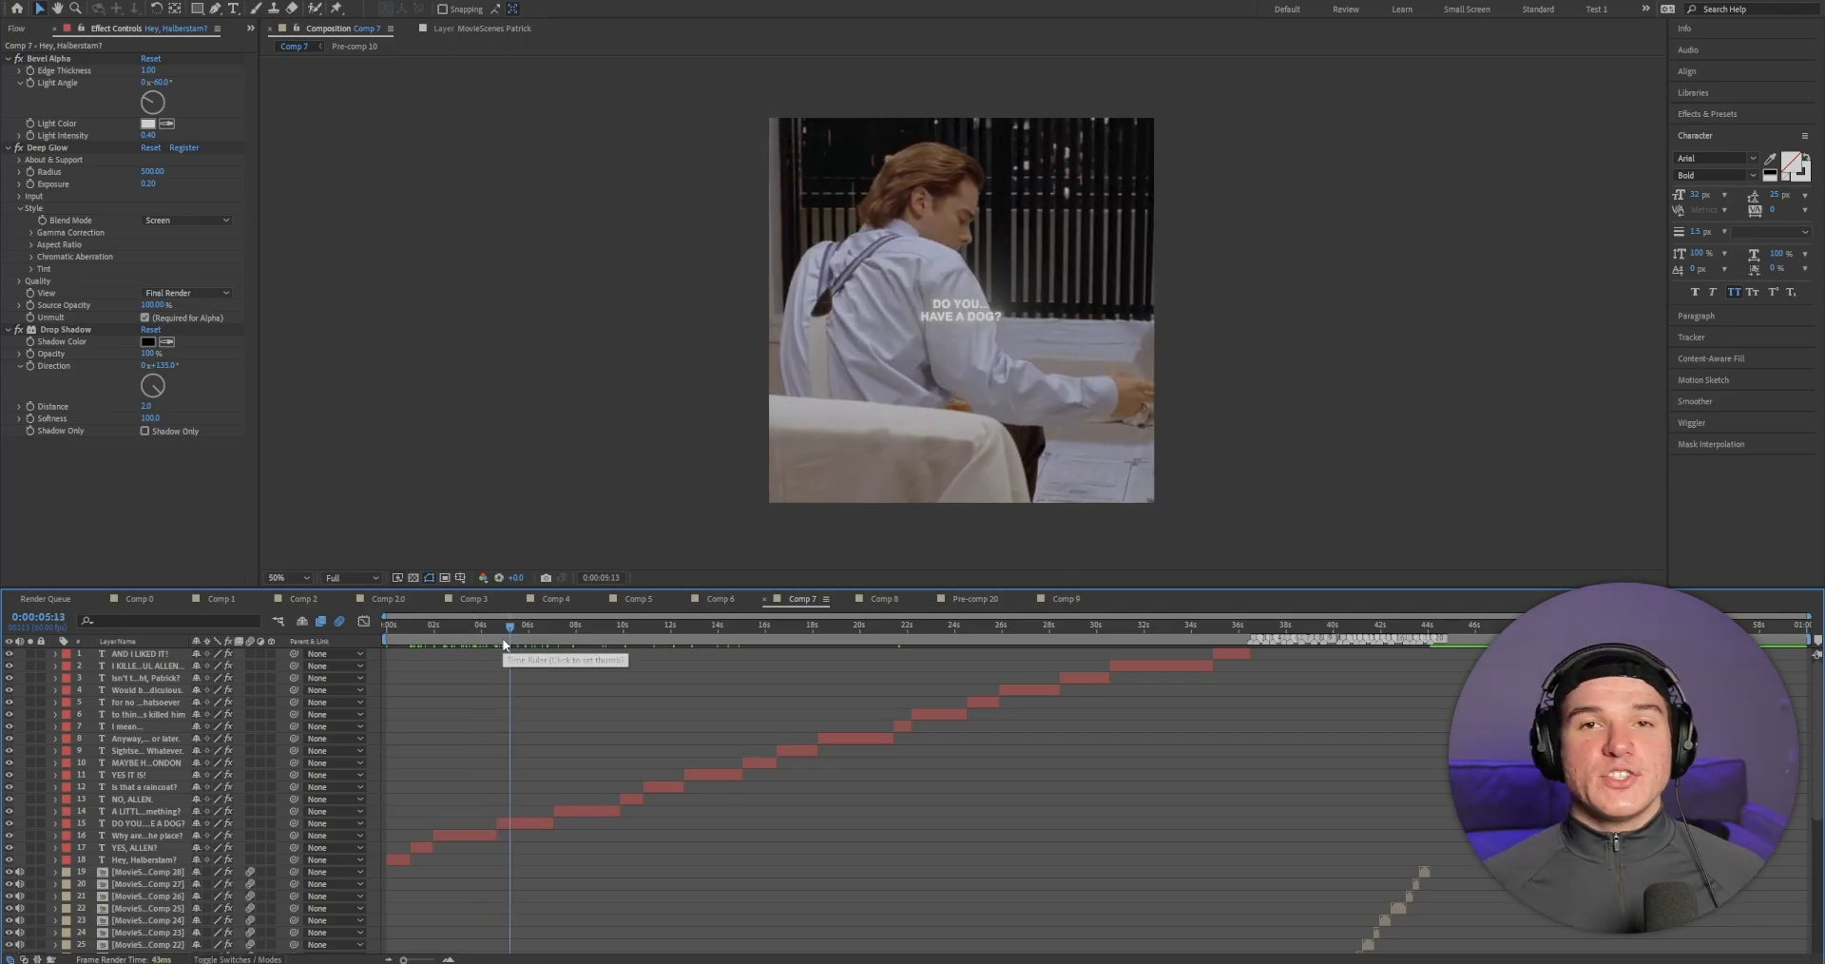
{"action": "key", "text": "Home"}
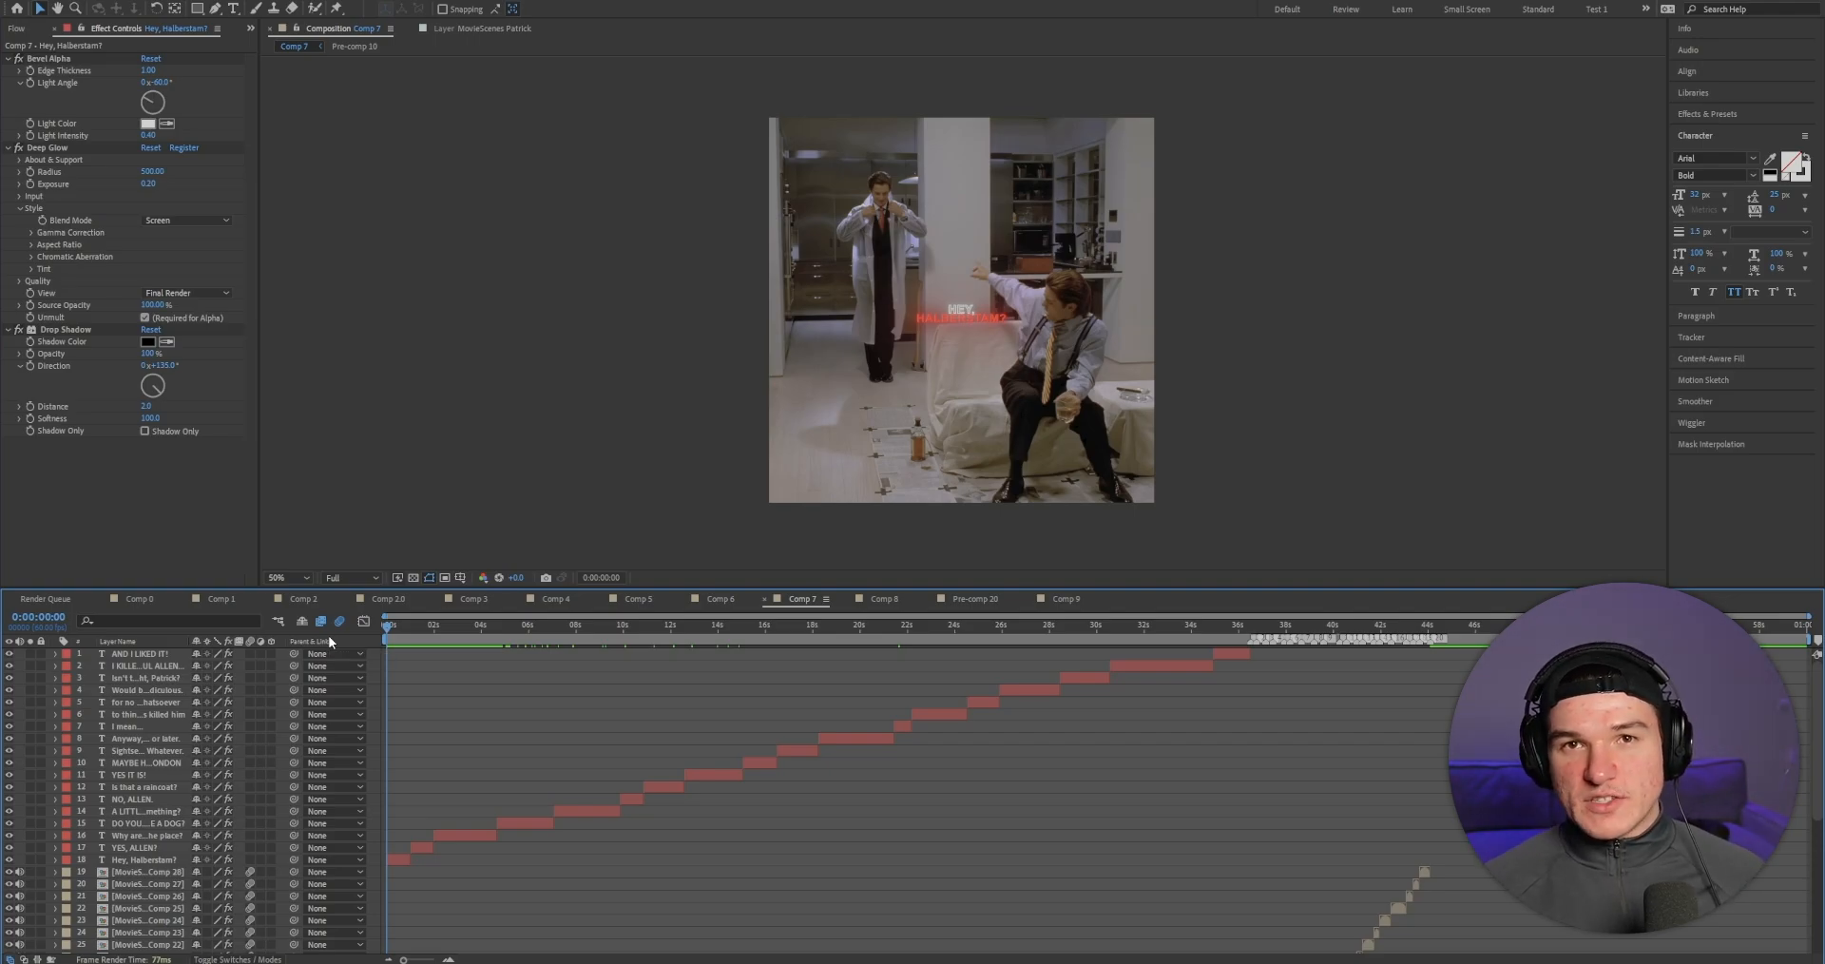
{"action": "key", "text": "space"}
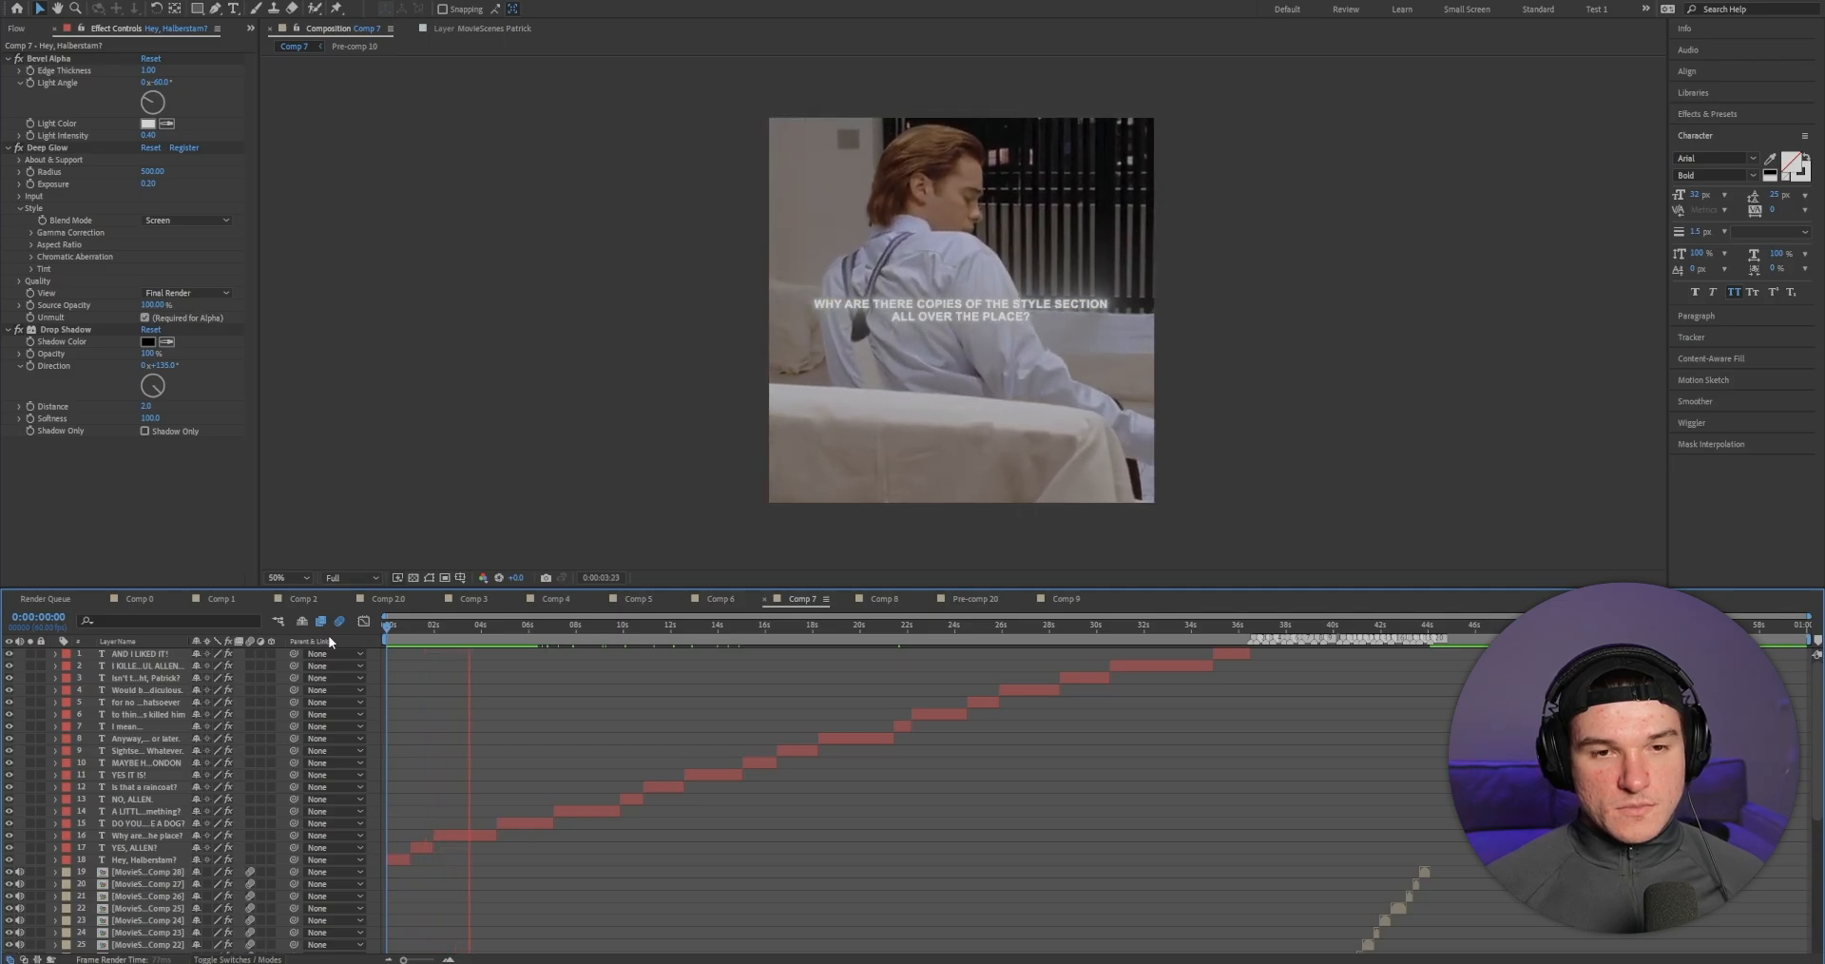
{"action": "key", "text": "space"}
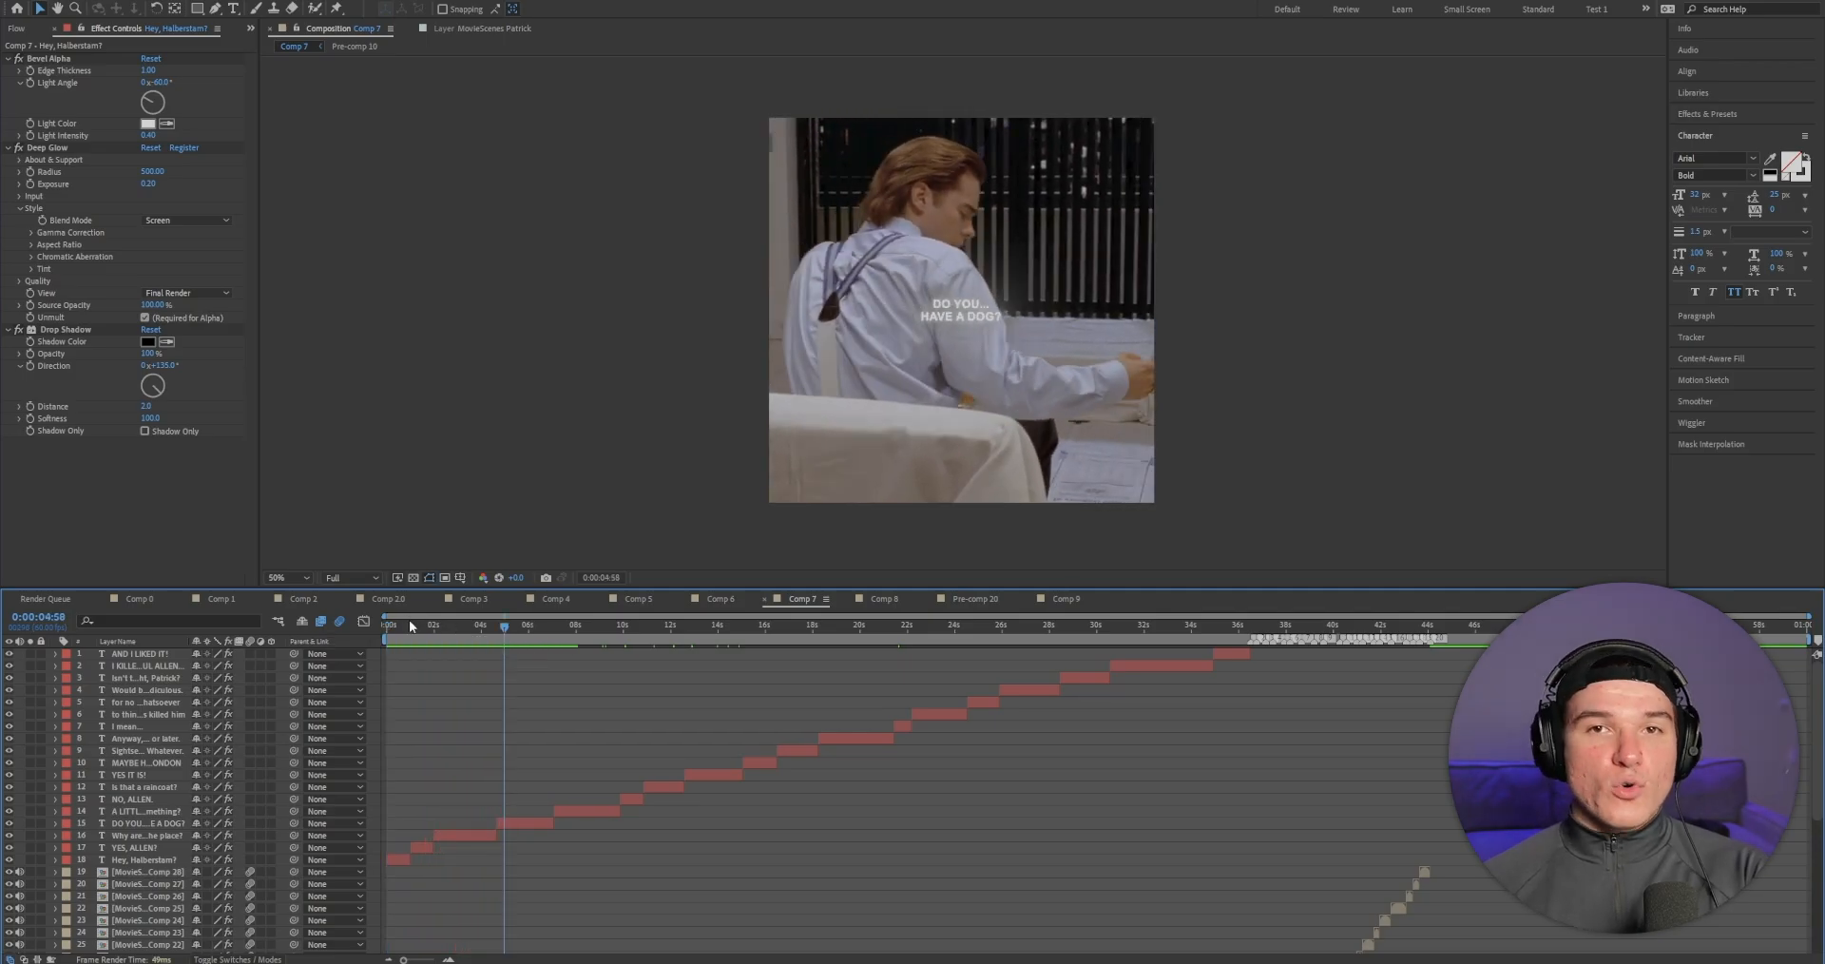
{"action": "left_click_drag", "start_coordinate": [468, 624], "coordinate": [384, 646]}
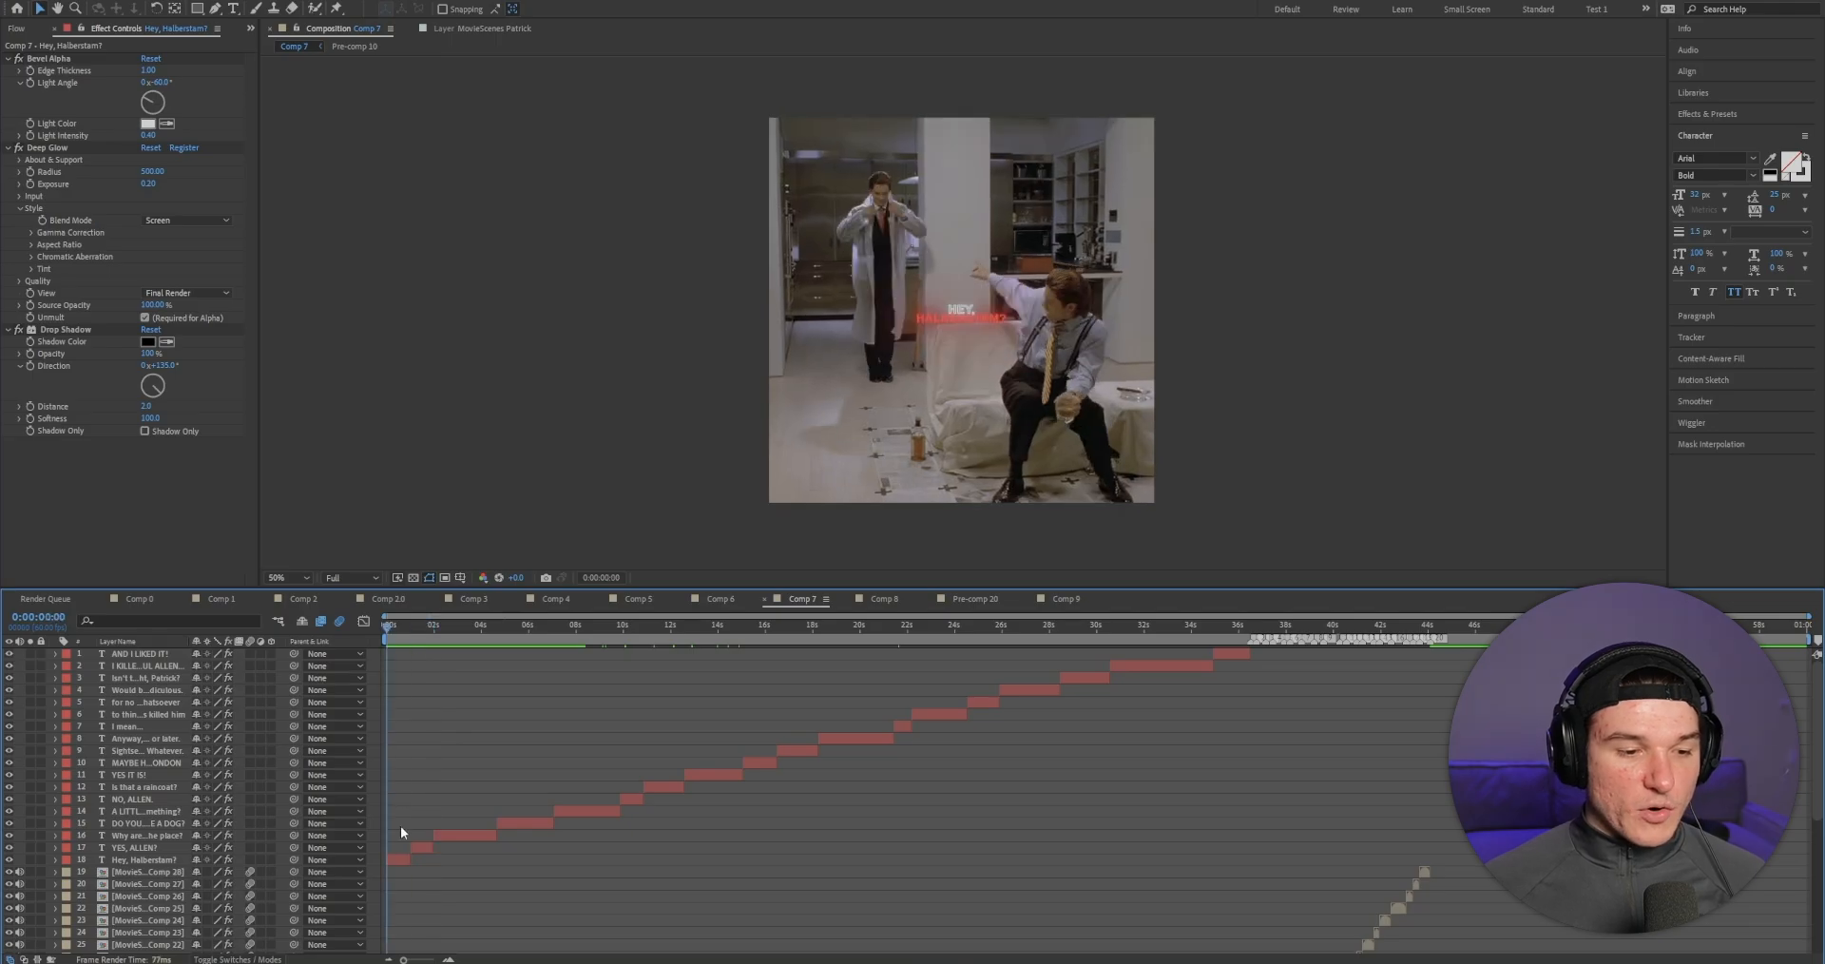
Step: Apply the Fade Up Words animation preset to the "Hey, Halberstram?" title at the start of the composition
{"action": "left_click", "coordinate": [401, 860]}
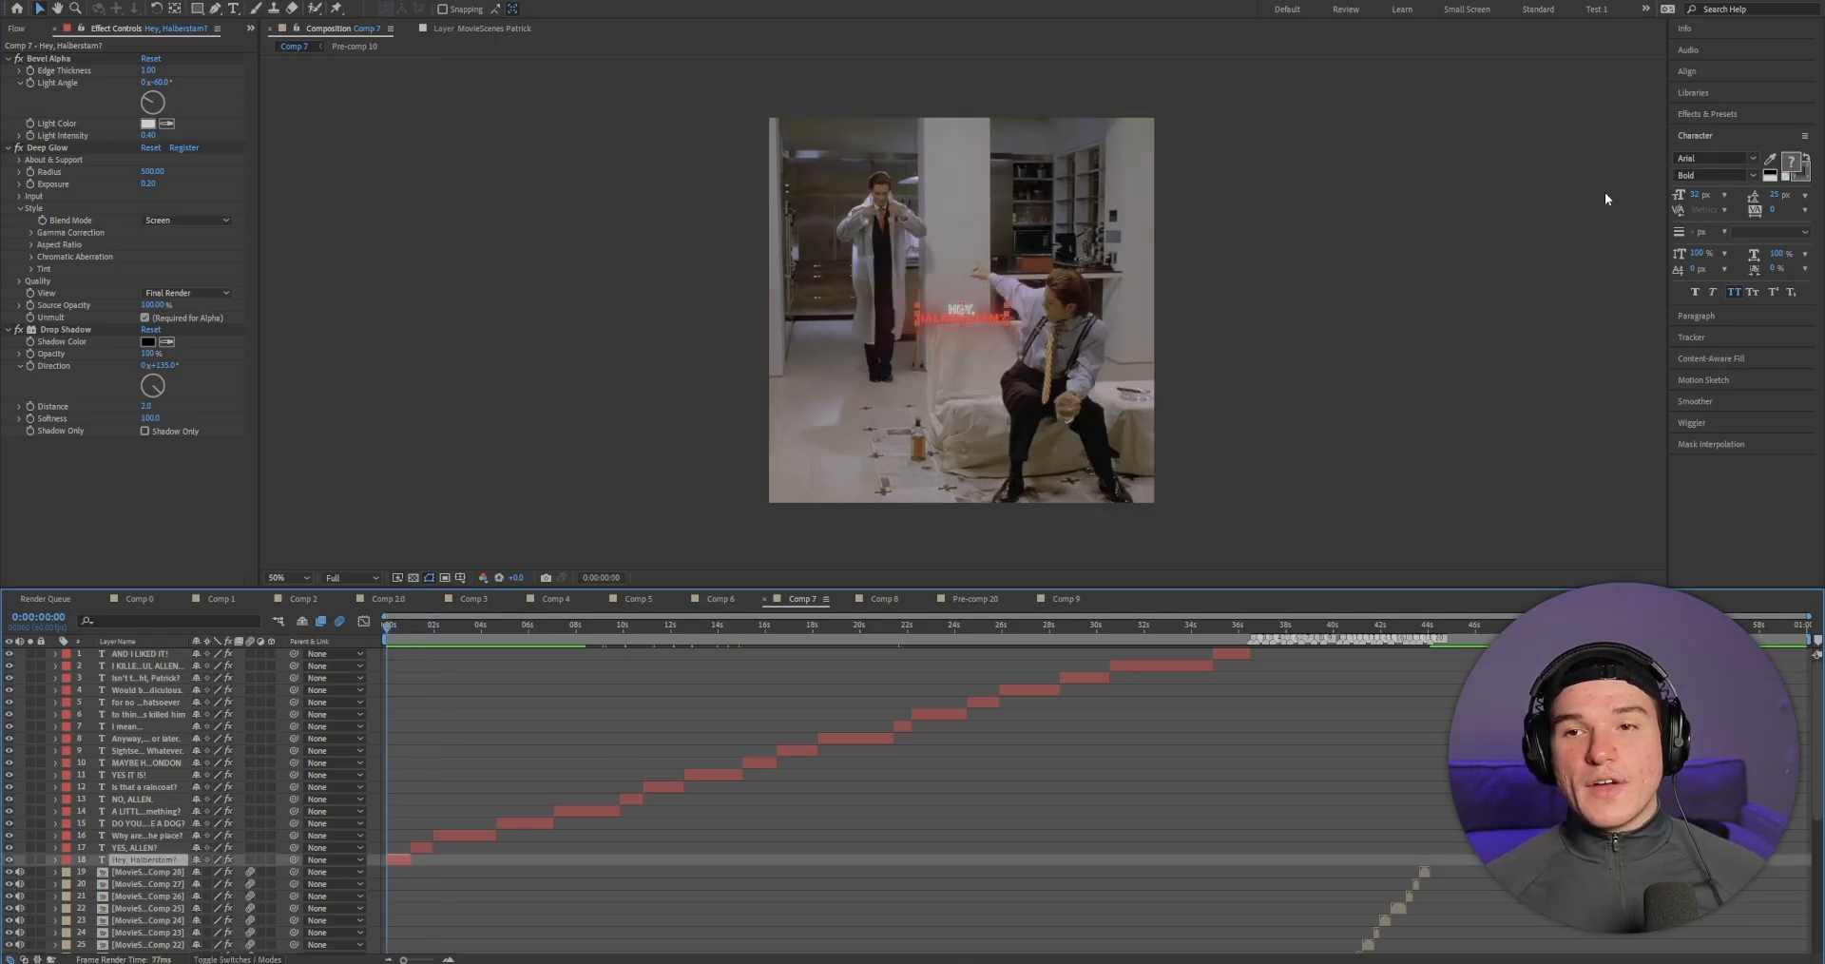
{"action": "left_click", "coordinate": [1707, 114]}
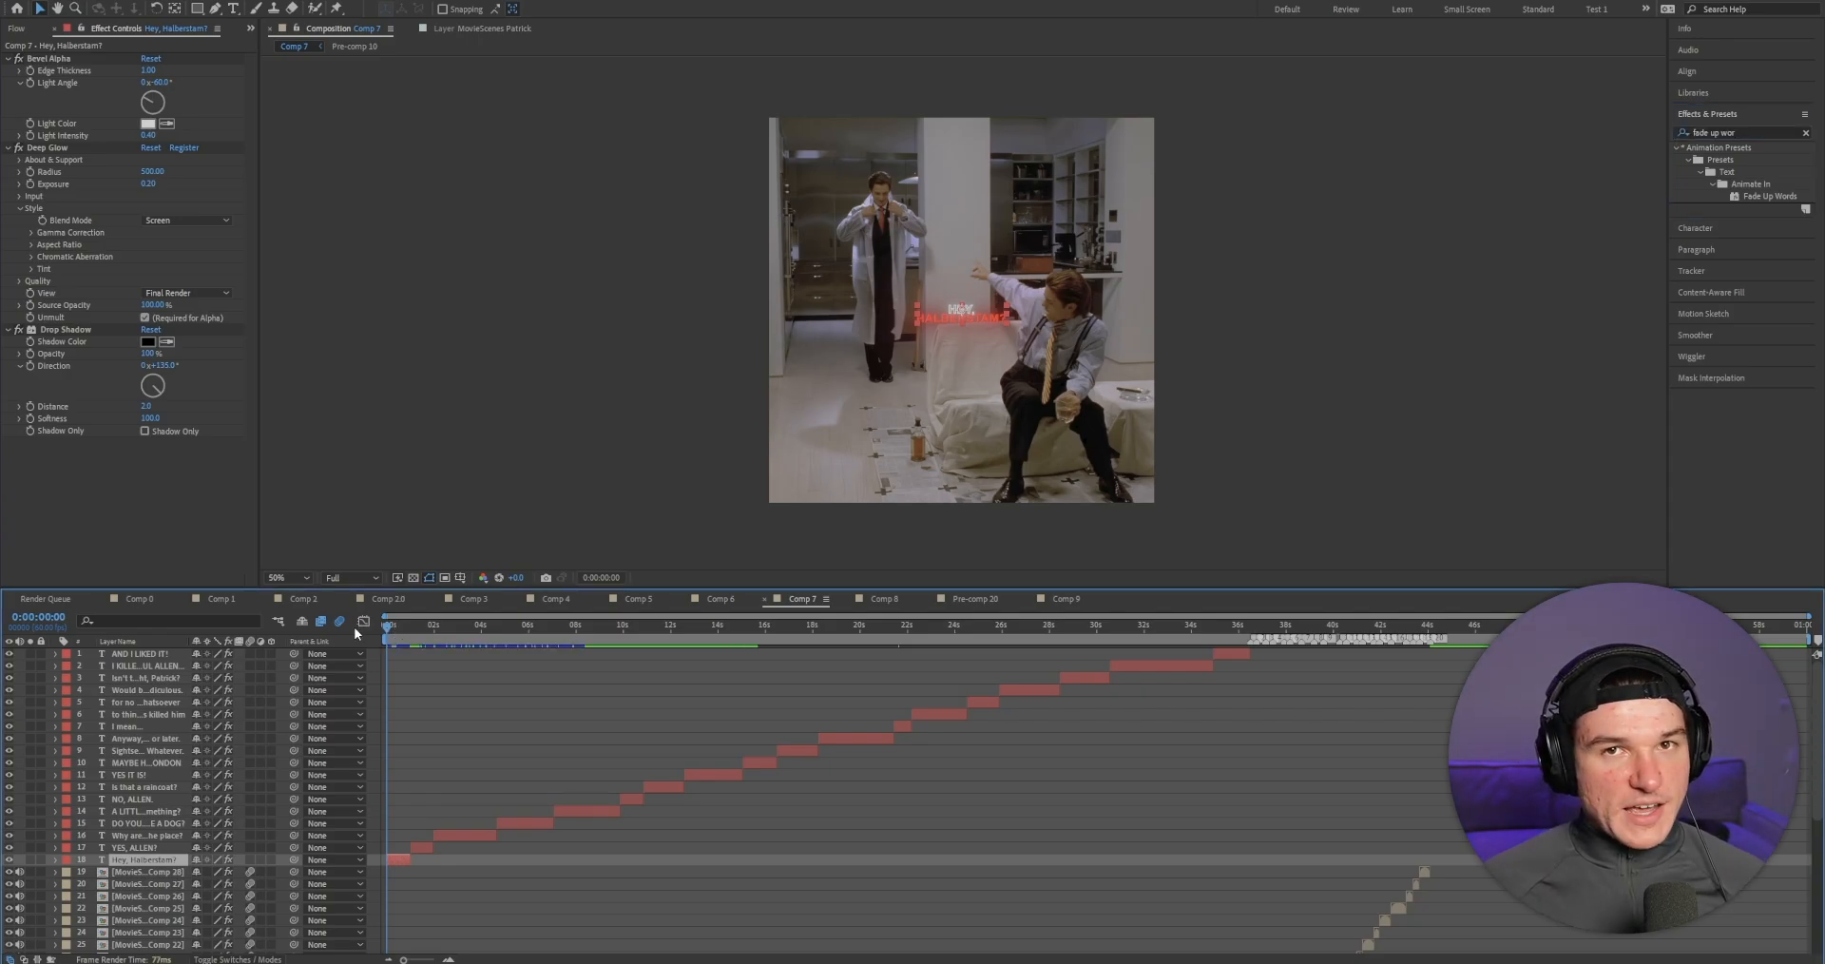
{"action": "left_click_drag", "start_coordinate": [1769, 196], "coordinate": [388, 861]}
{"action": "left_click", "coordinate": [393, 863]}
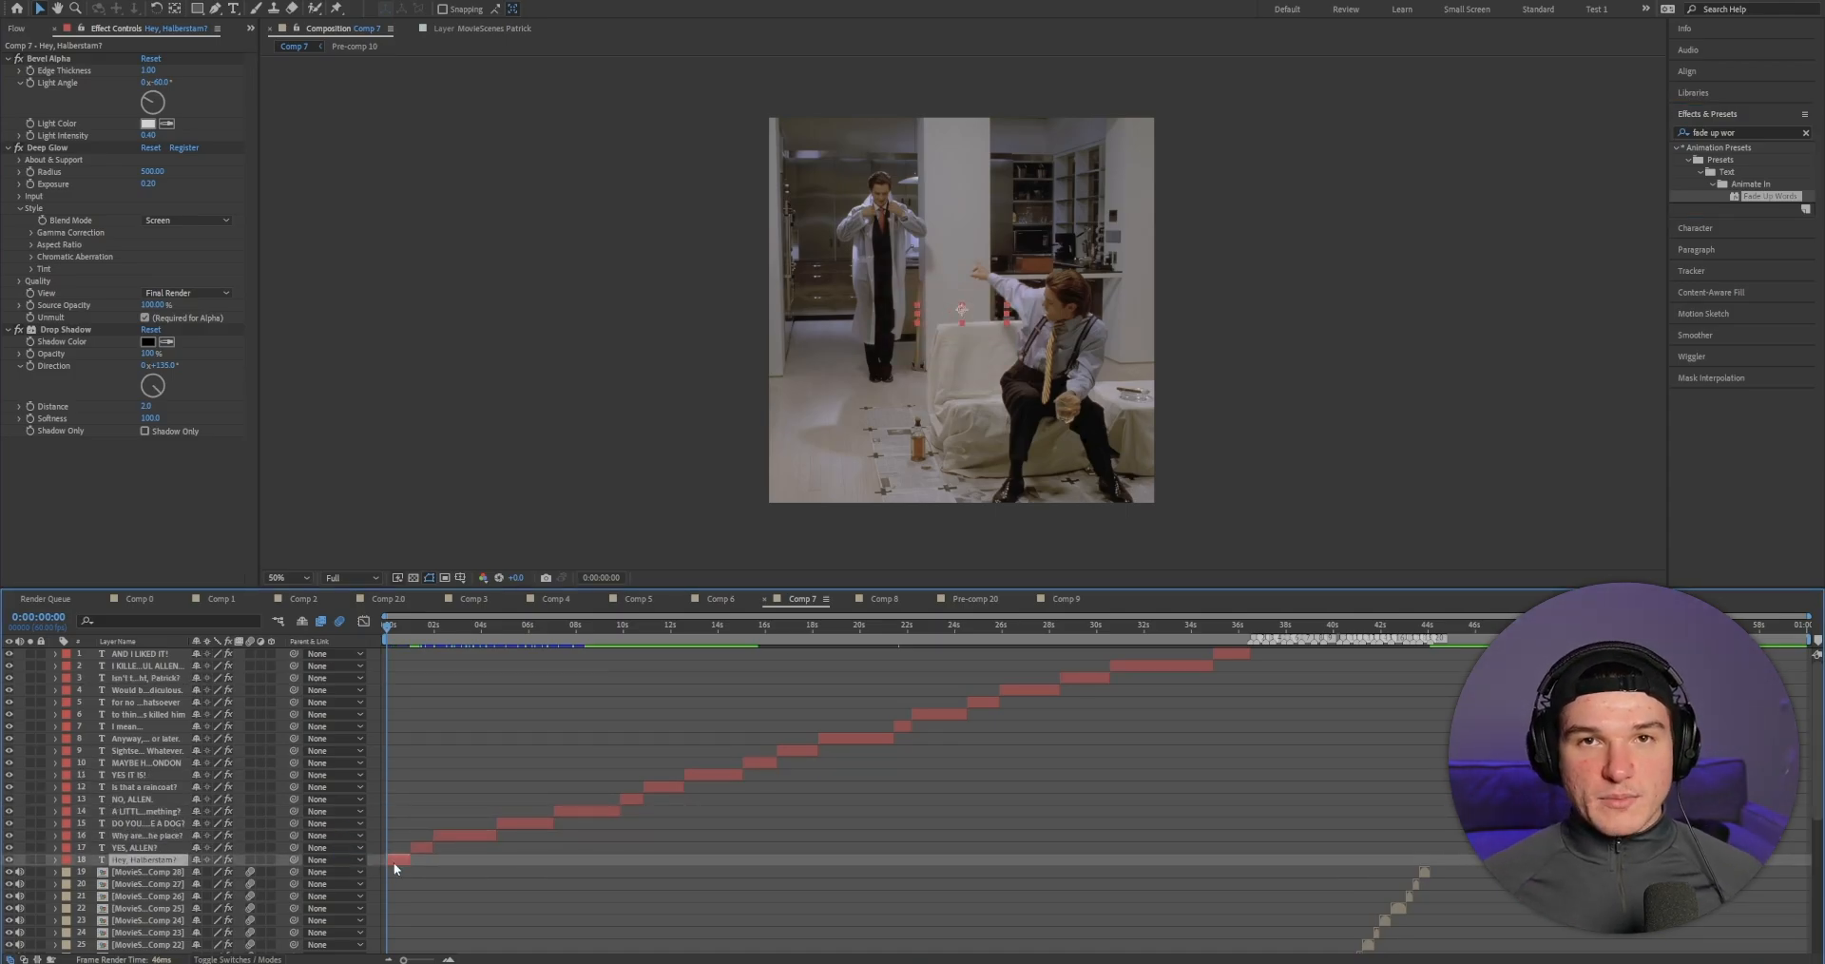
Step: Reveal the first title's animation keyframes and move its final Range Selector Start keyframe to about frame 17
{"action": "key", "text": "u"}
{"action": "left_click_drag", "start_coordinate": [403, 959], "coordinate": [429, 960]}
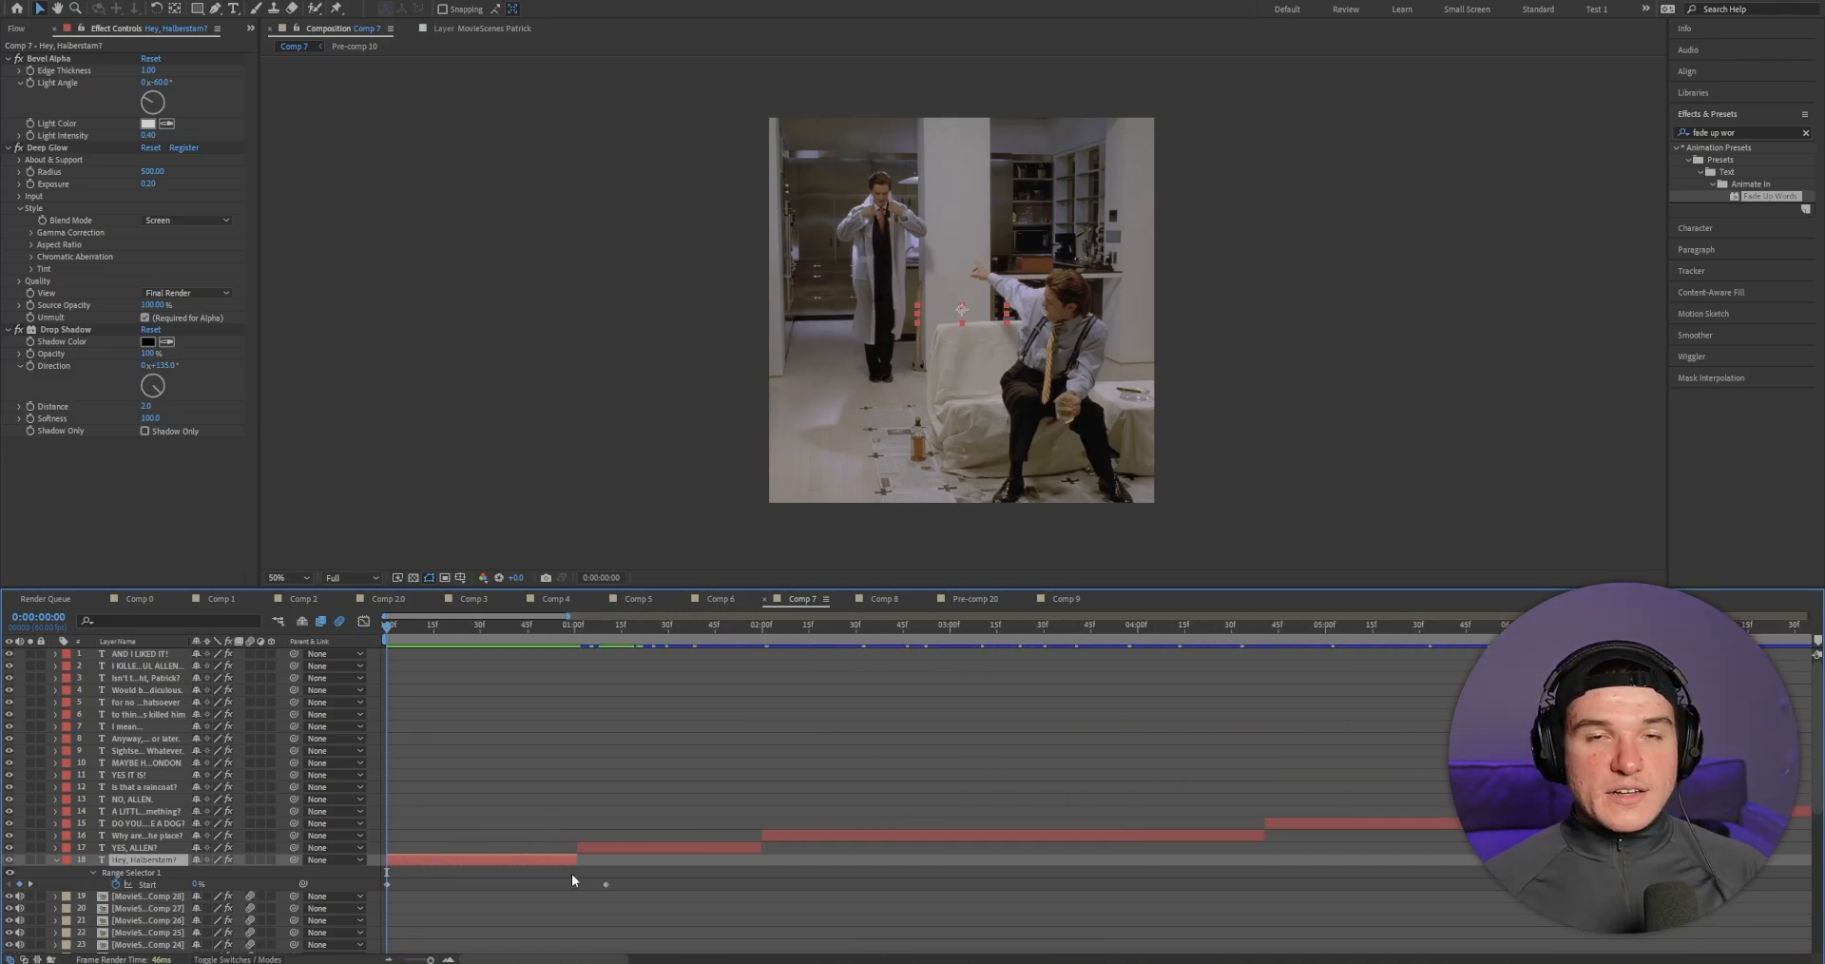
{"action": "left_click", "coordinate": [602, 628]}
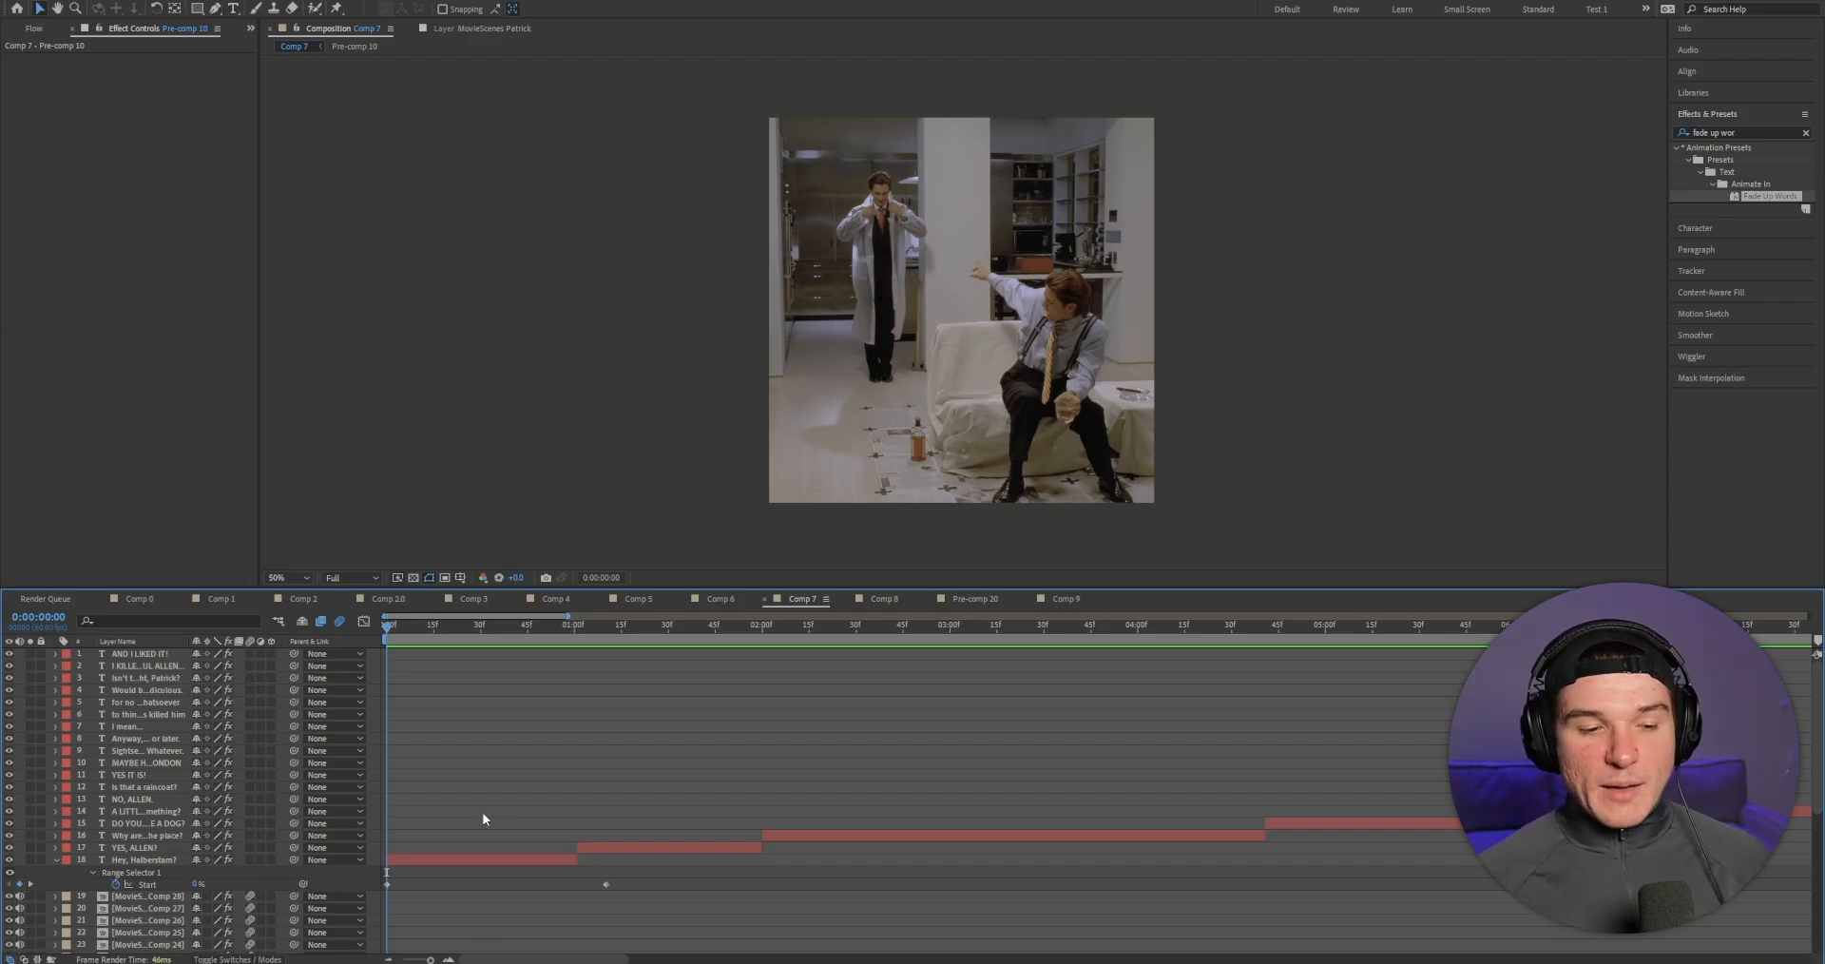
{"action": "key", "text": "space"}
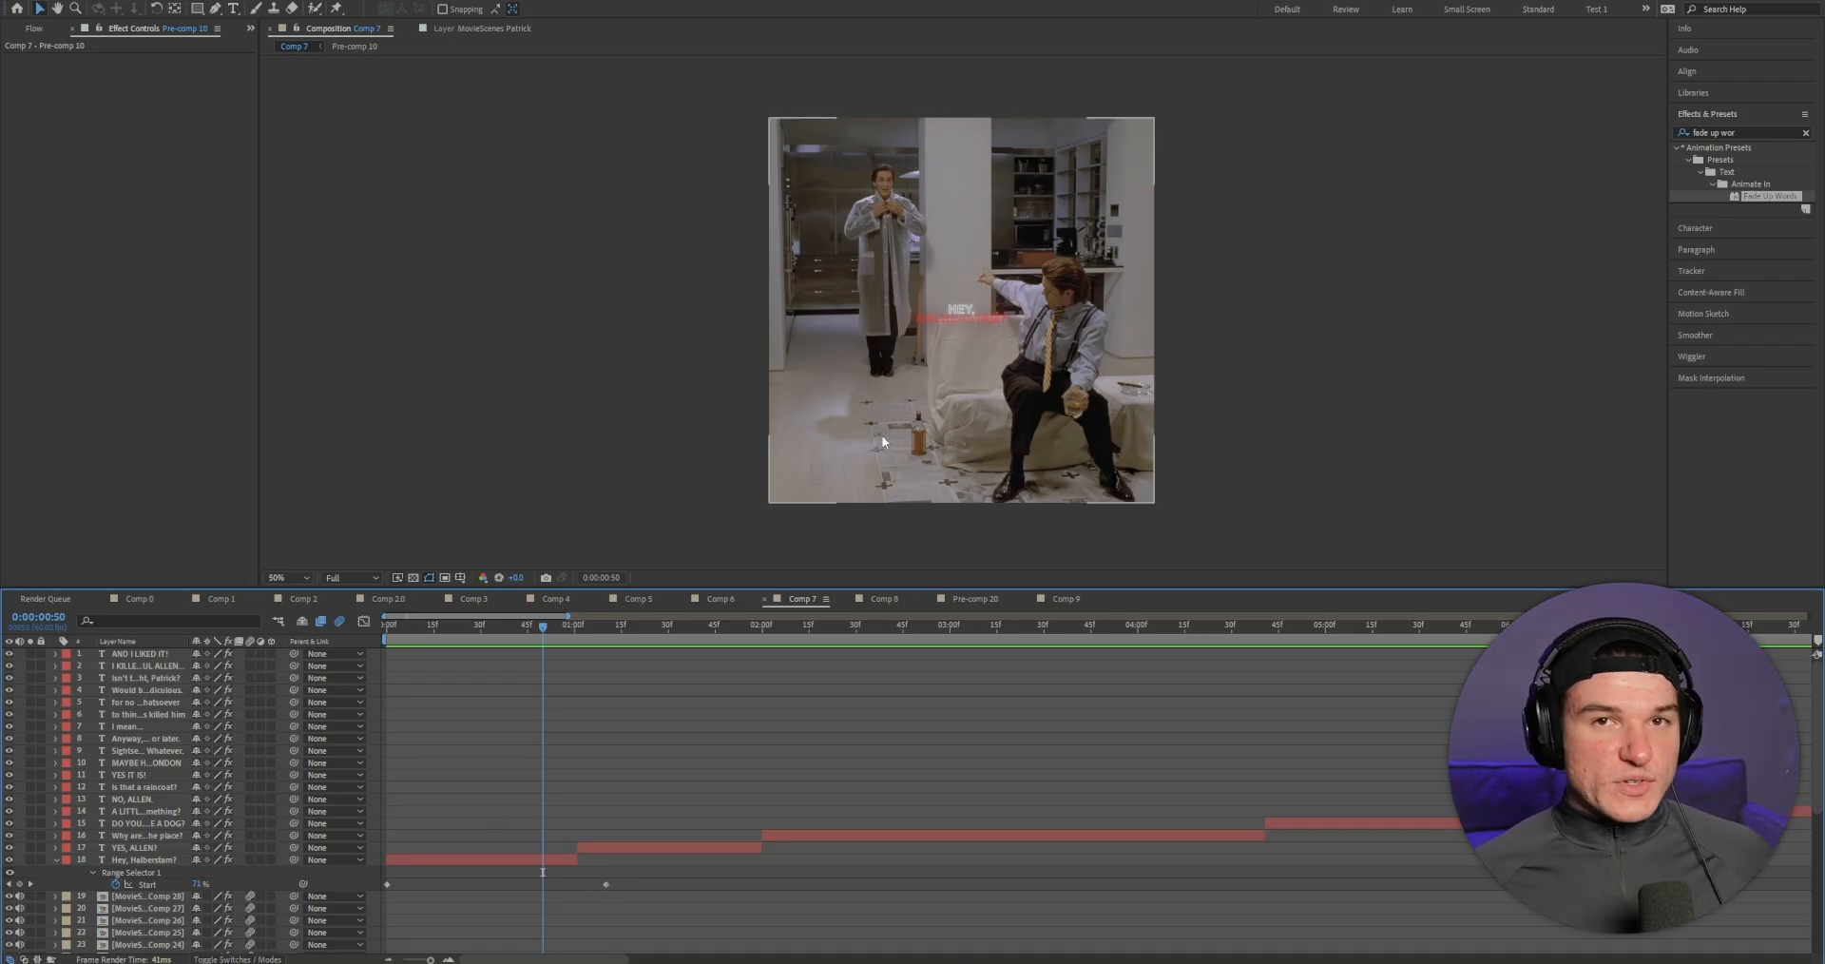
{"action": "left_click", "coordinate": [606, 885]}
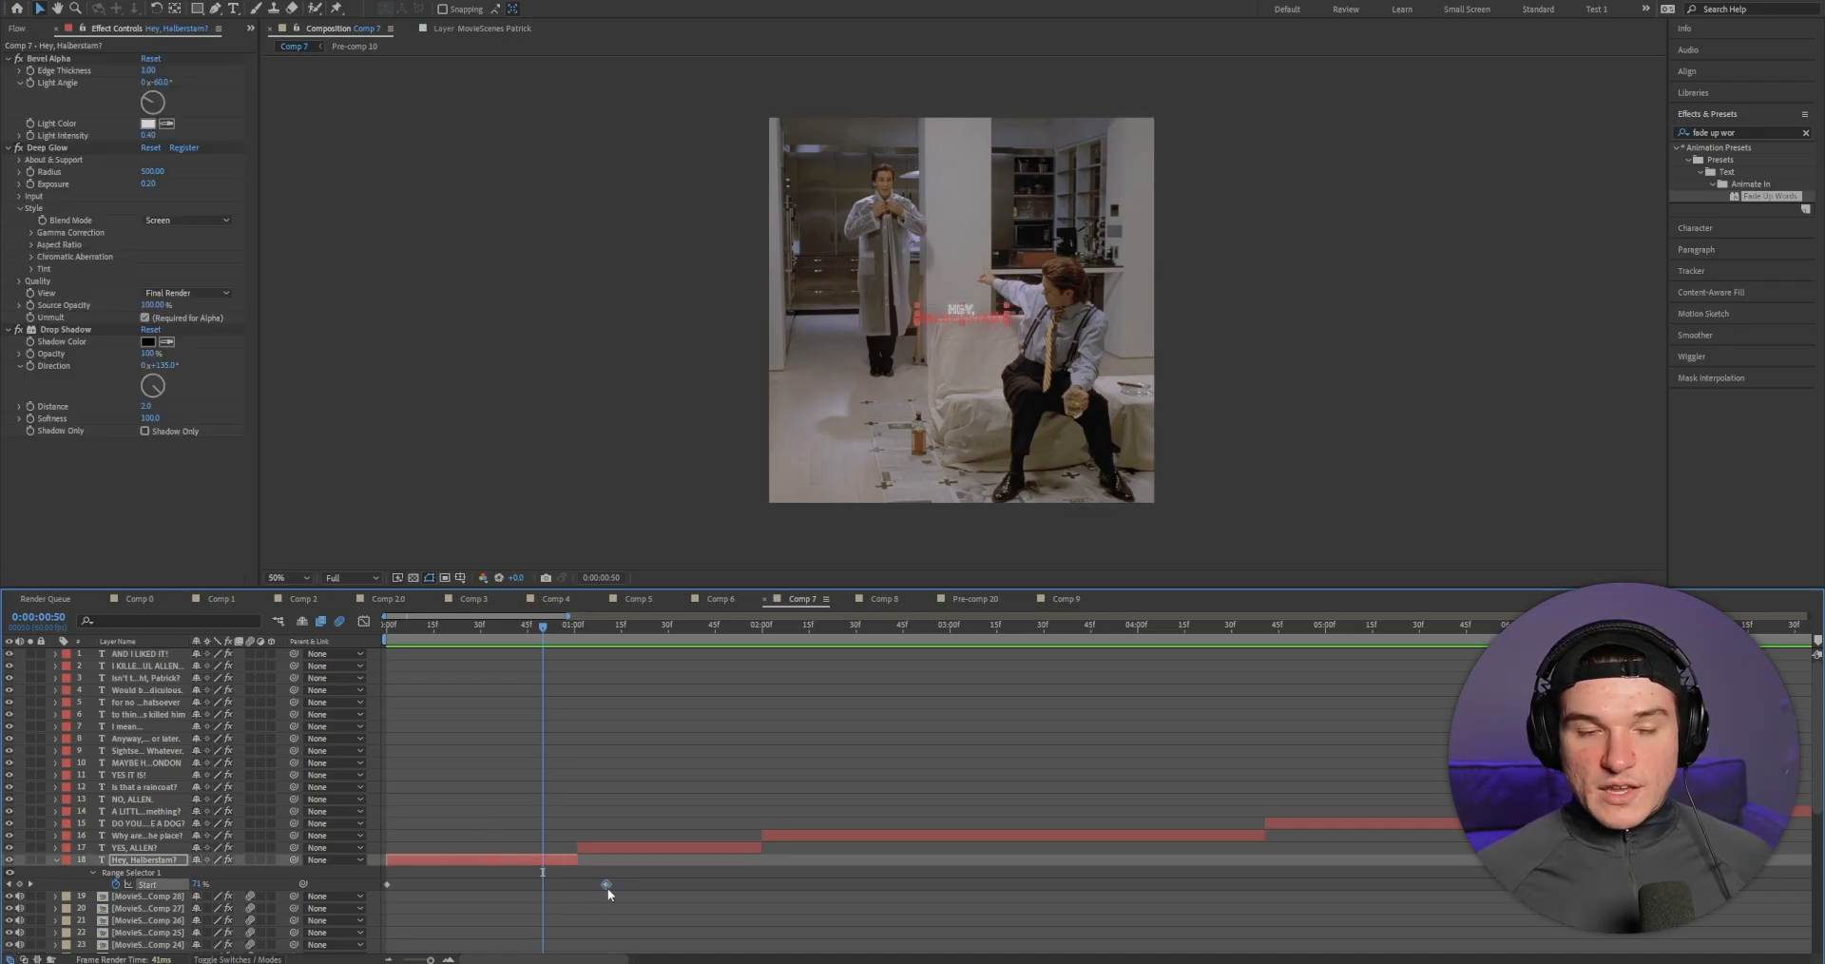
{"action": "left_click_drag", "start_coordinate": [606, 885], "coordinate": [544, 888]}
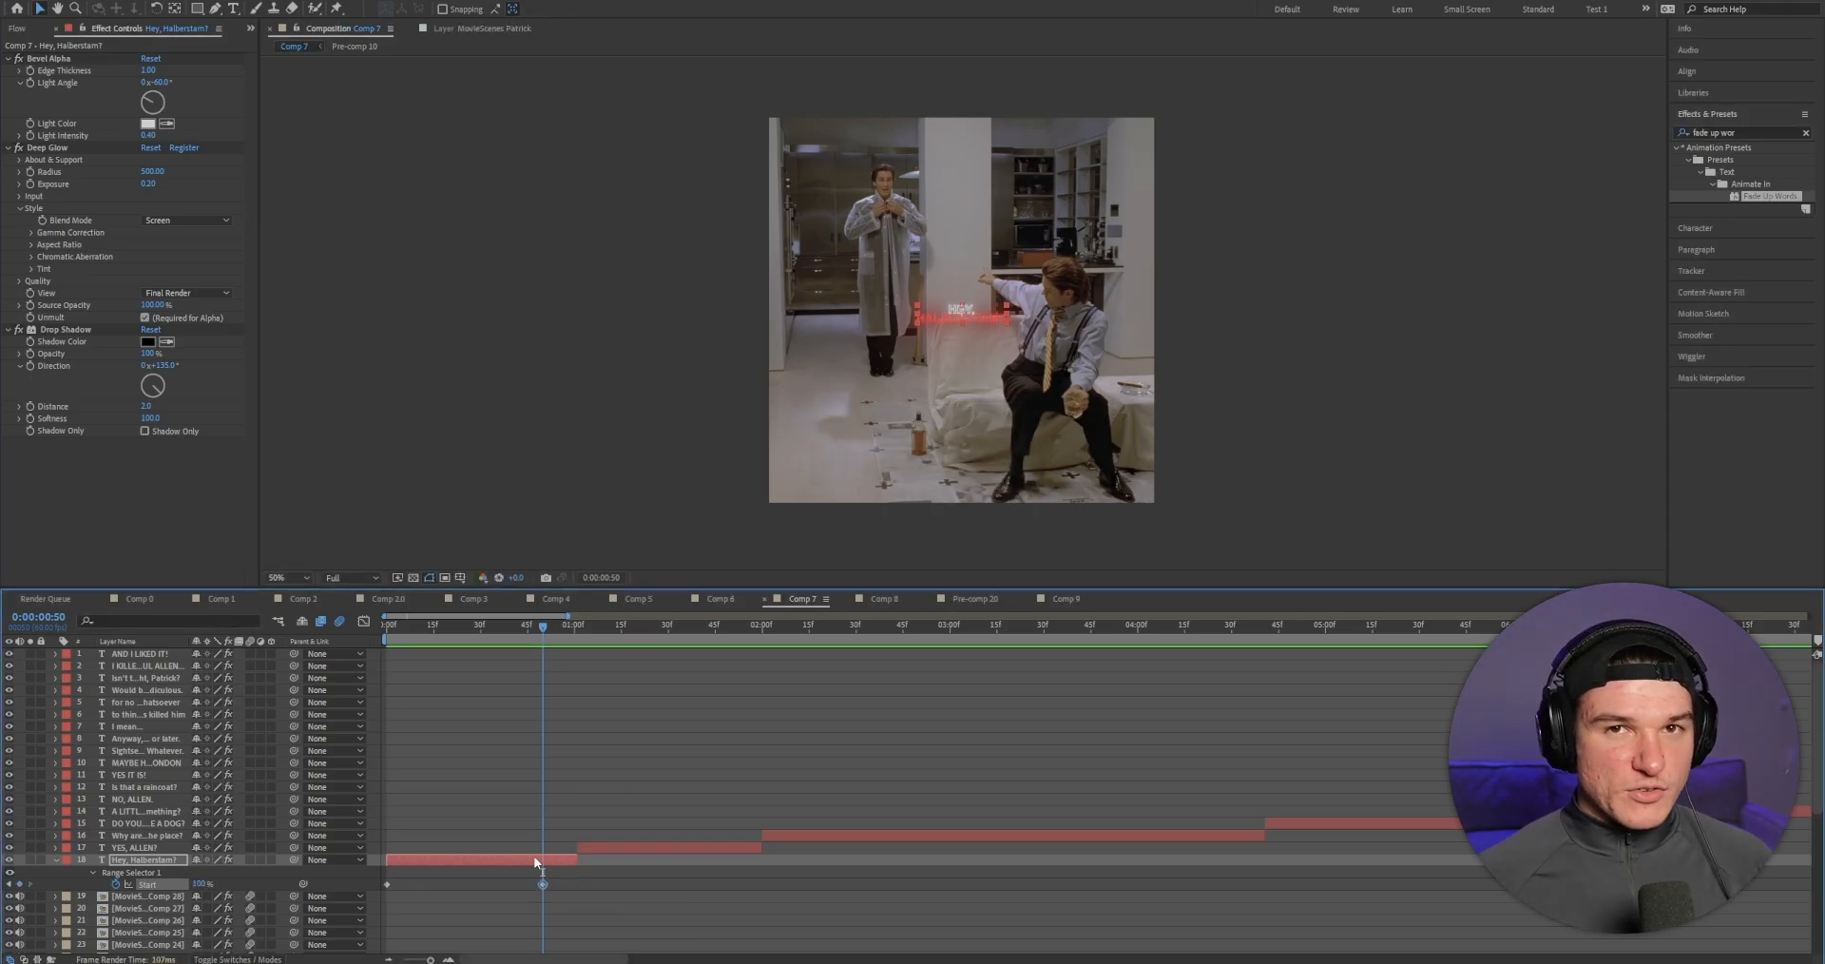
{"action": "left_click_drag", "start_coordinate": [542, 886], "coordinate": [439, 886]}
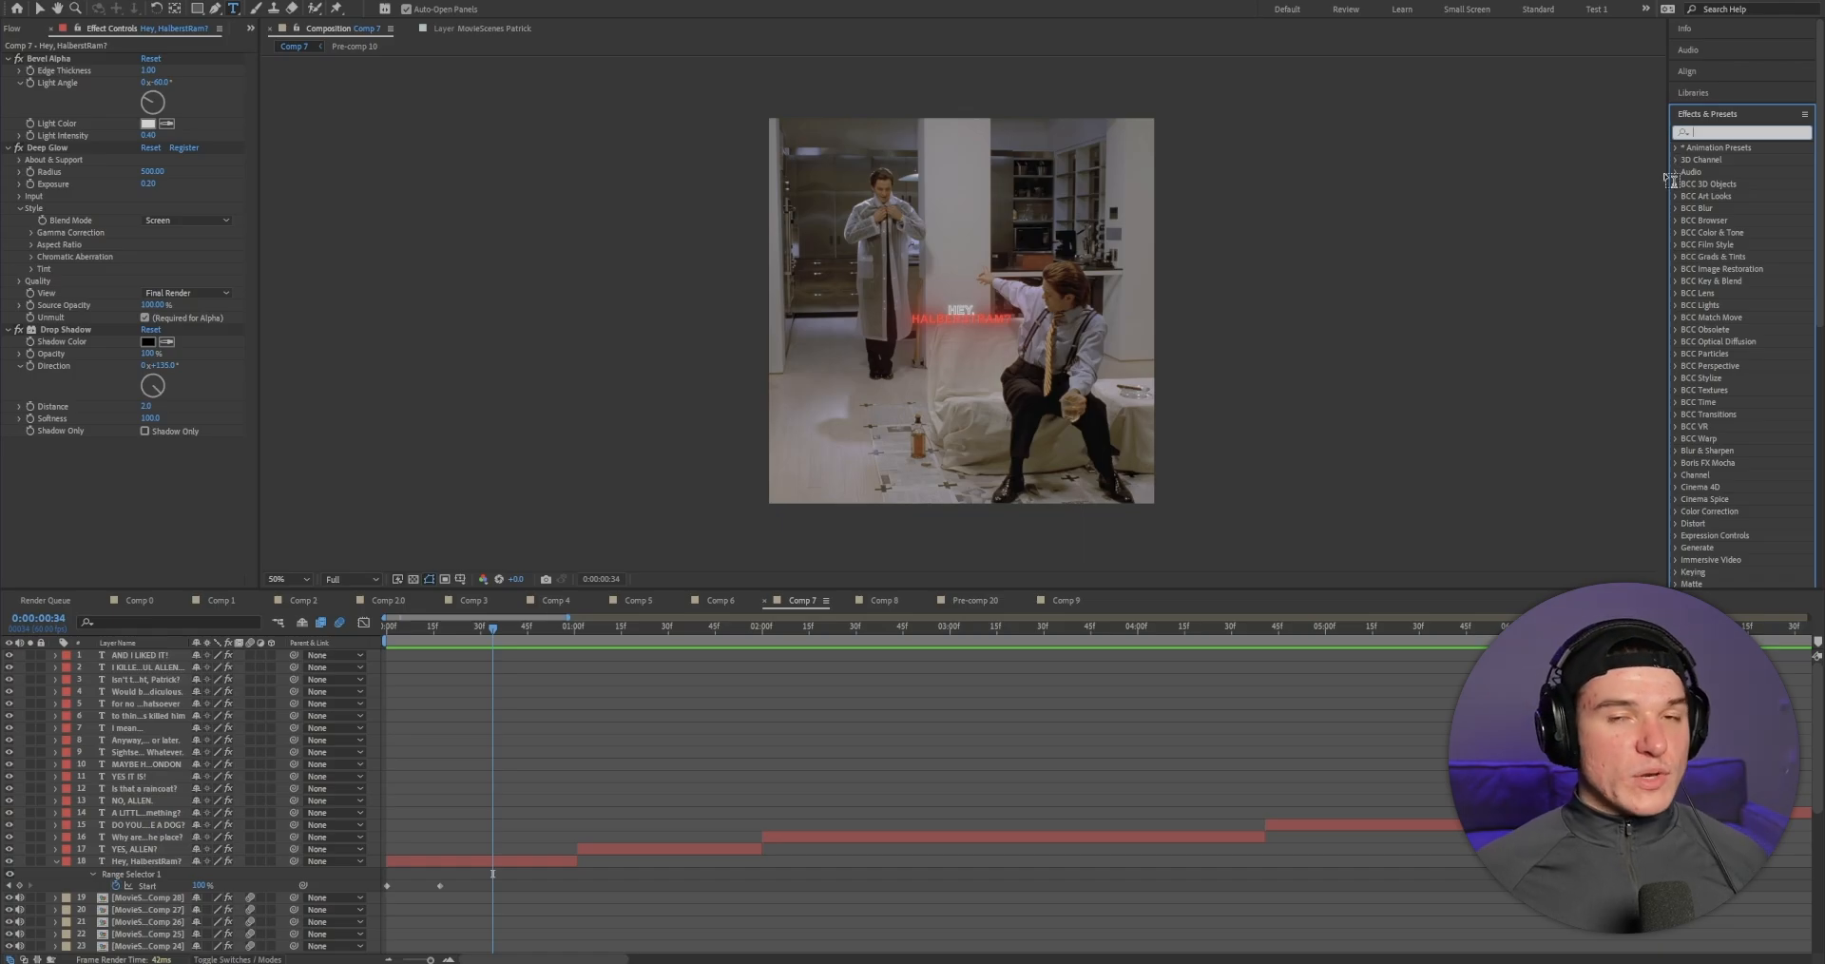
Step: Apply the Fade Out Slow animation preset to the "Hey, Halberstram?" title at 0:00:00:34
{"action": "type", "text": "fade out slow"}
{"action": "left_click_drag", "start_coordinate": [1767, 196], "coordinate": [472, 648]}
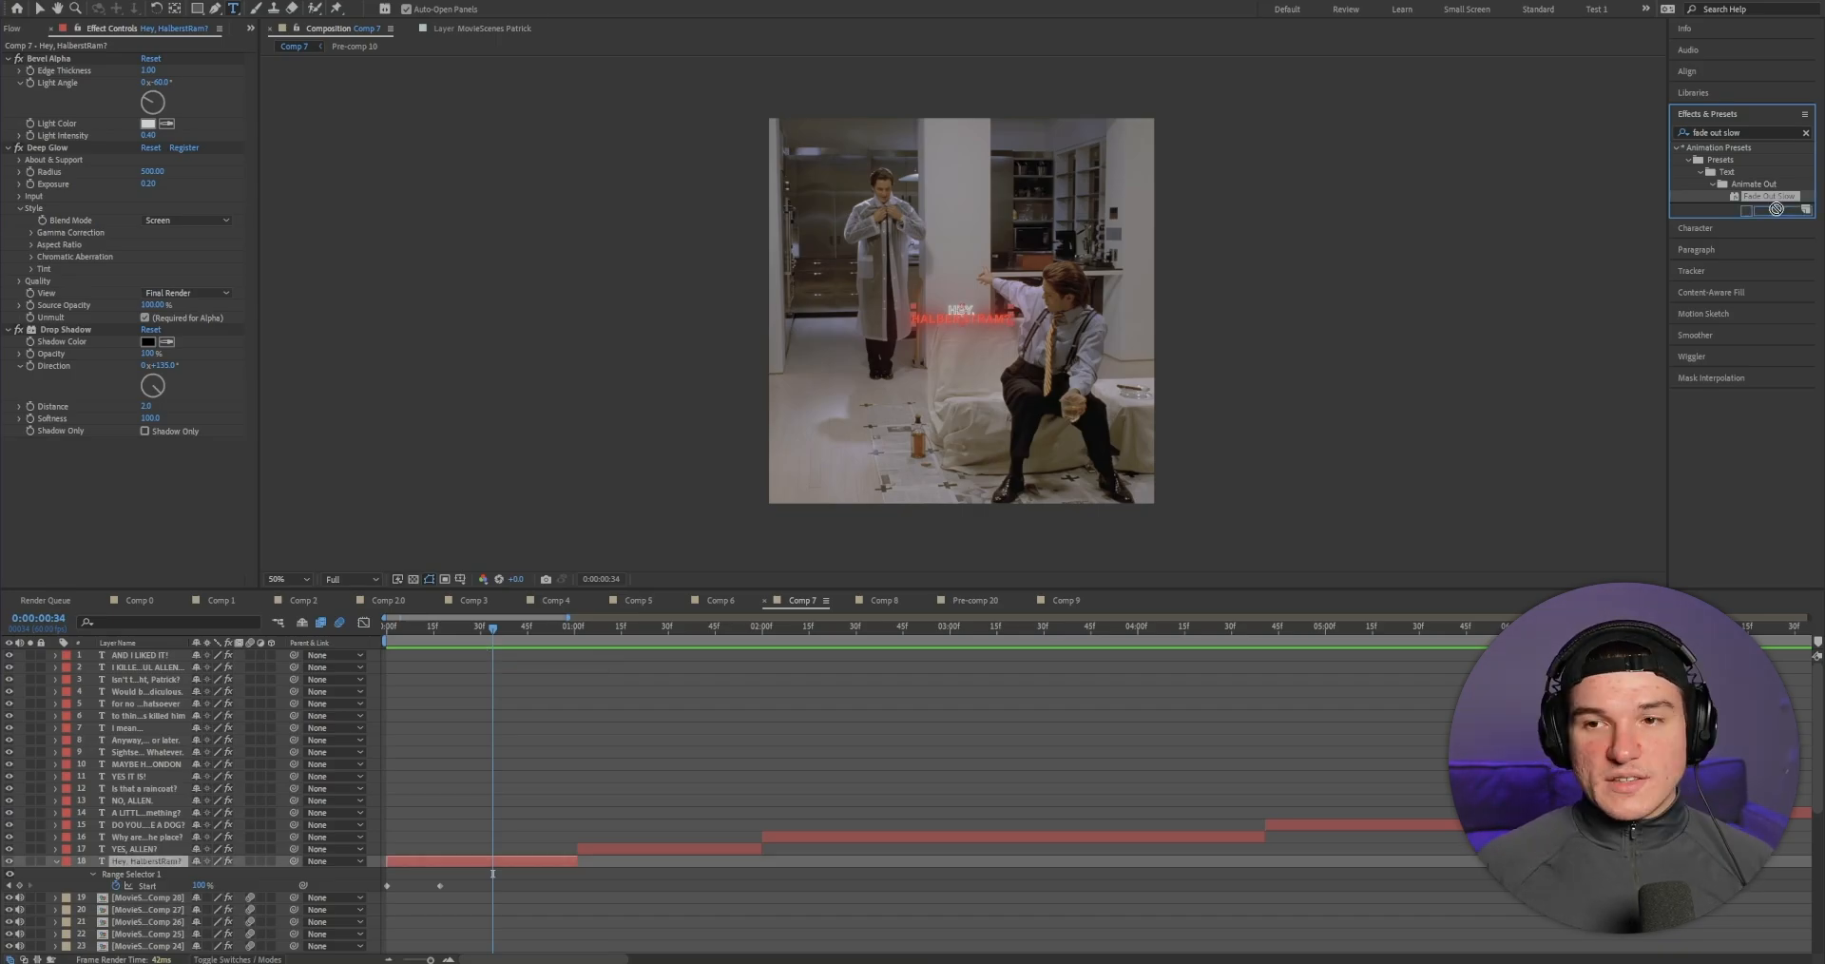
{"action": "left_click_drag", "start_coordinate": [1769, 197], "coordinate": [499, 863]}
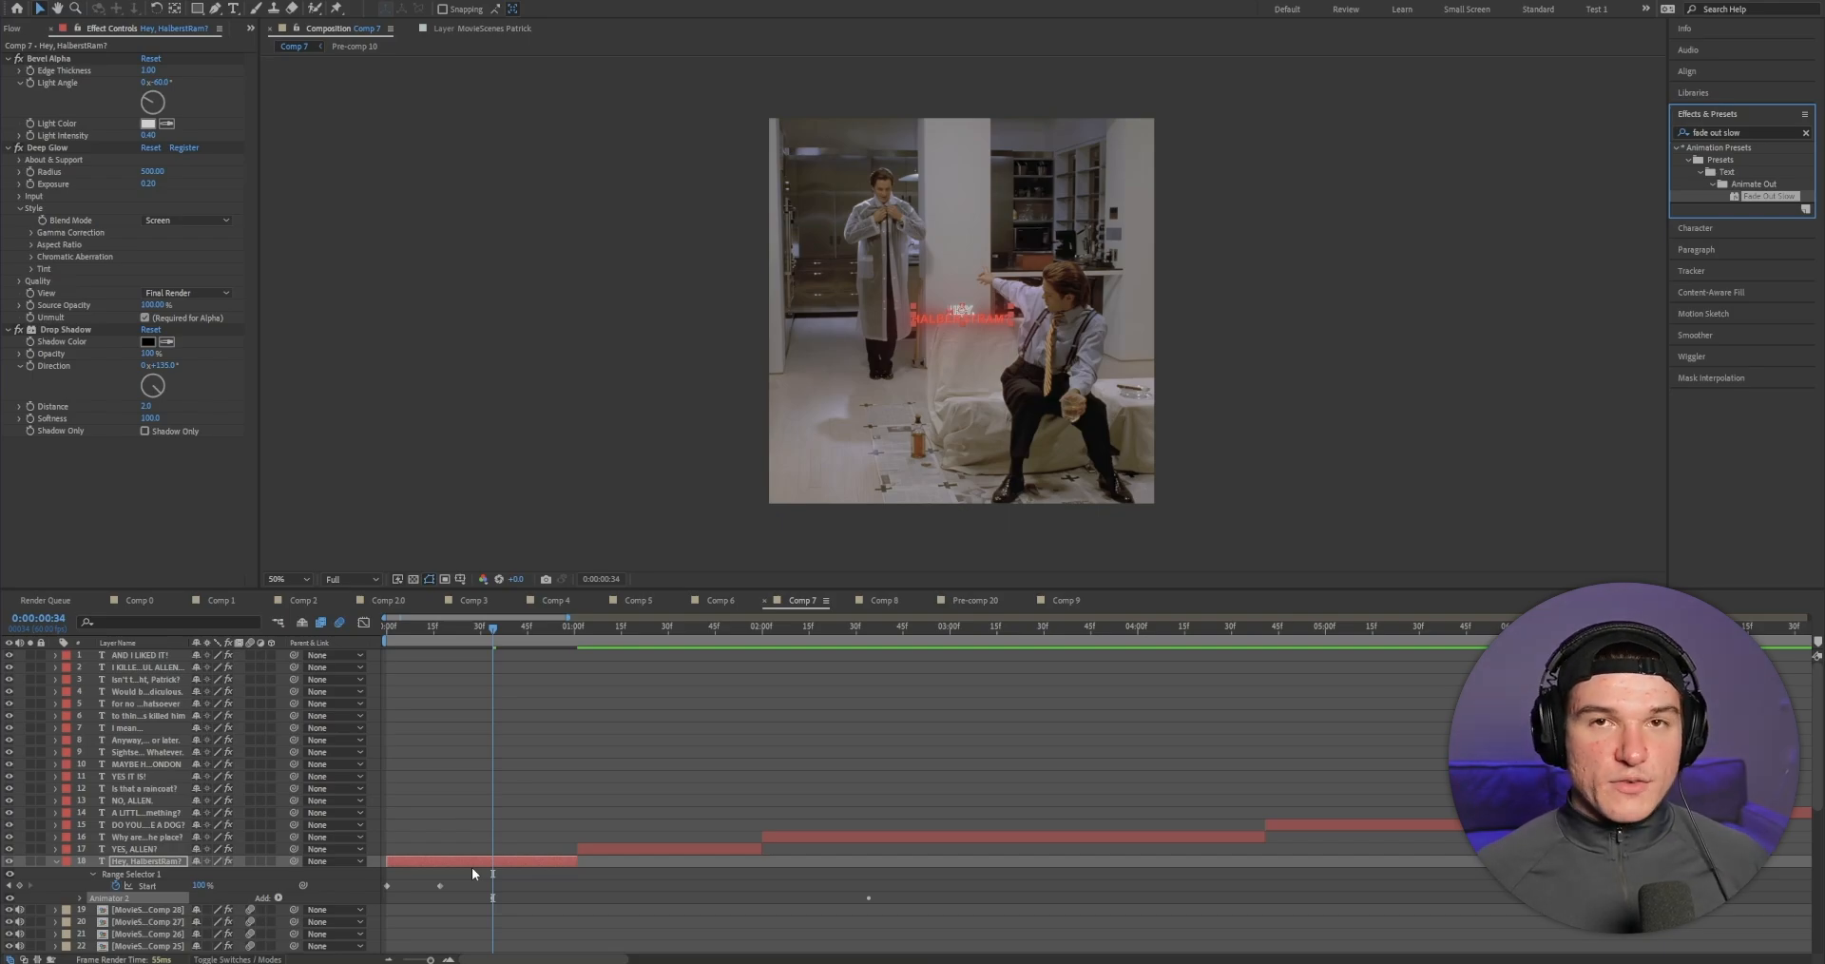
Step: Reveal the fade-out keyframes, move the last Offset keyframe to the end of the title layer, and return to the composition's start
{"action": "key", "text": "u"}
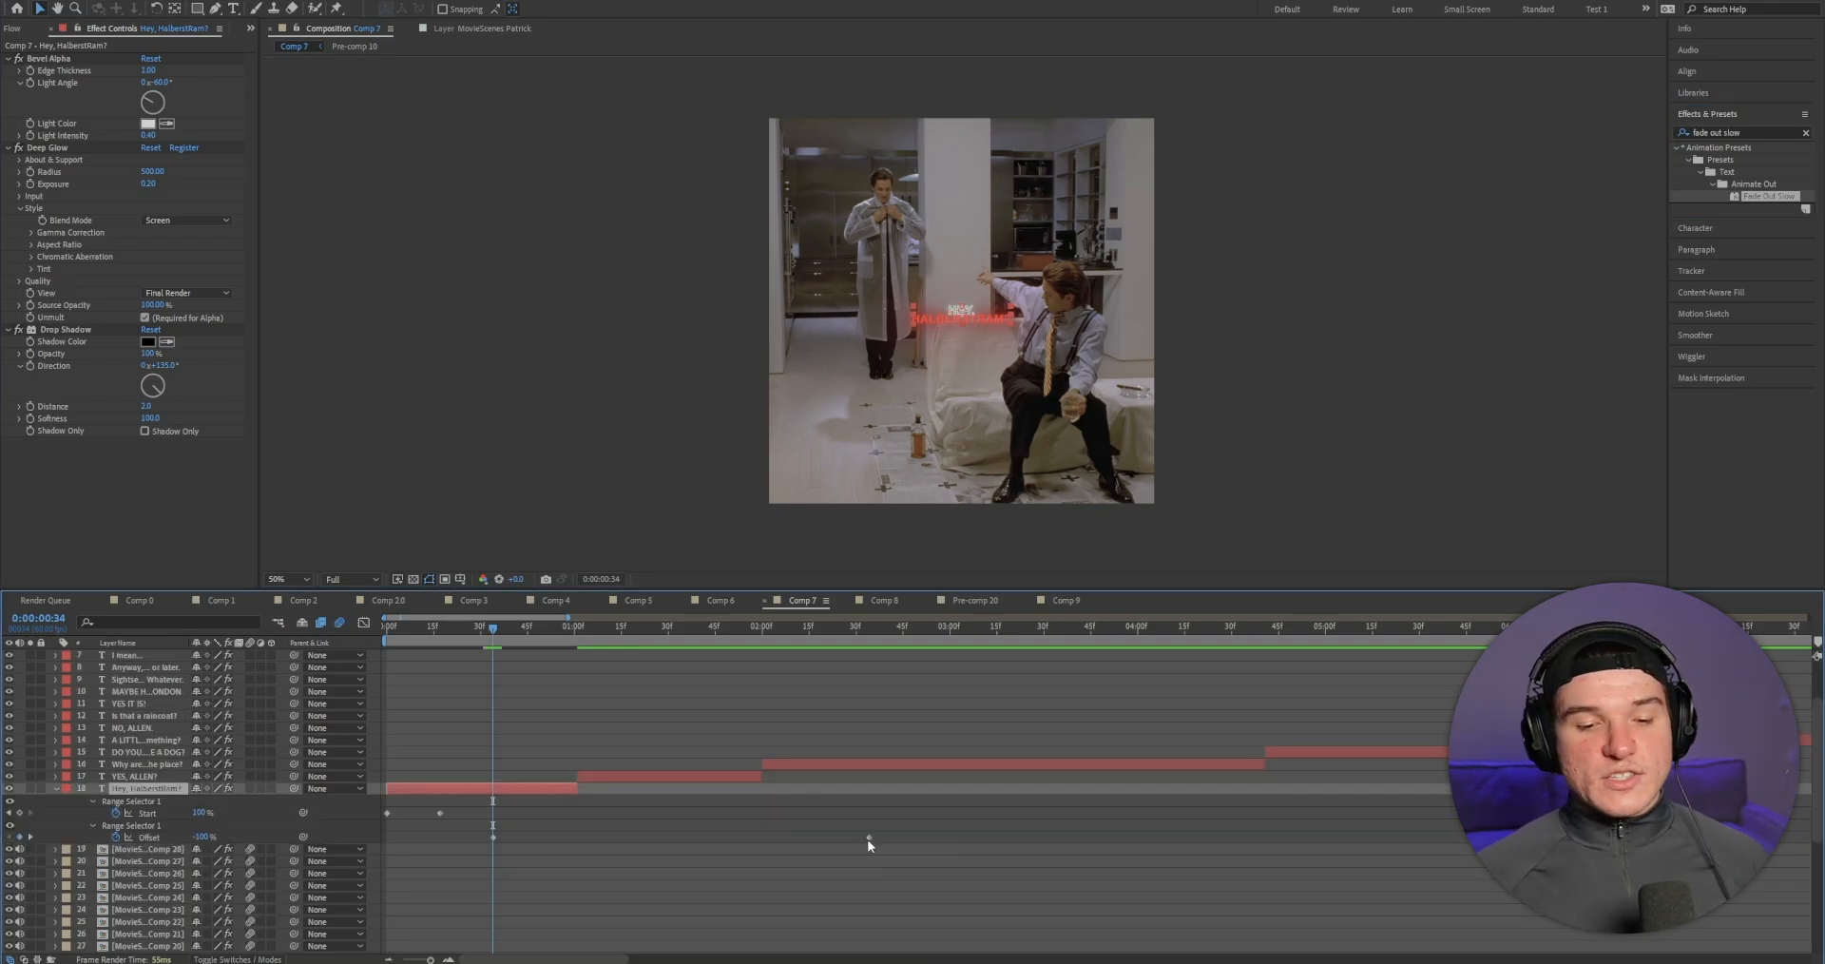
{"action": "left_click_drag", "start_coordinate": [847, 844], "coordinate": [462, 837]}
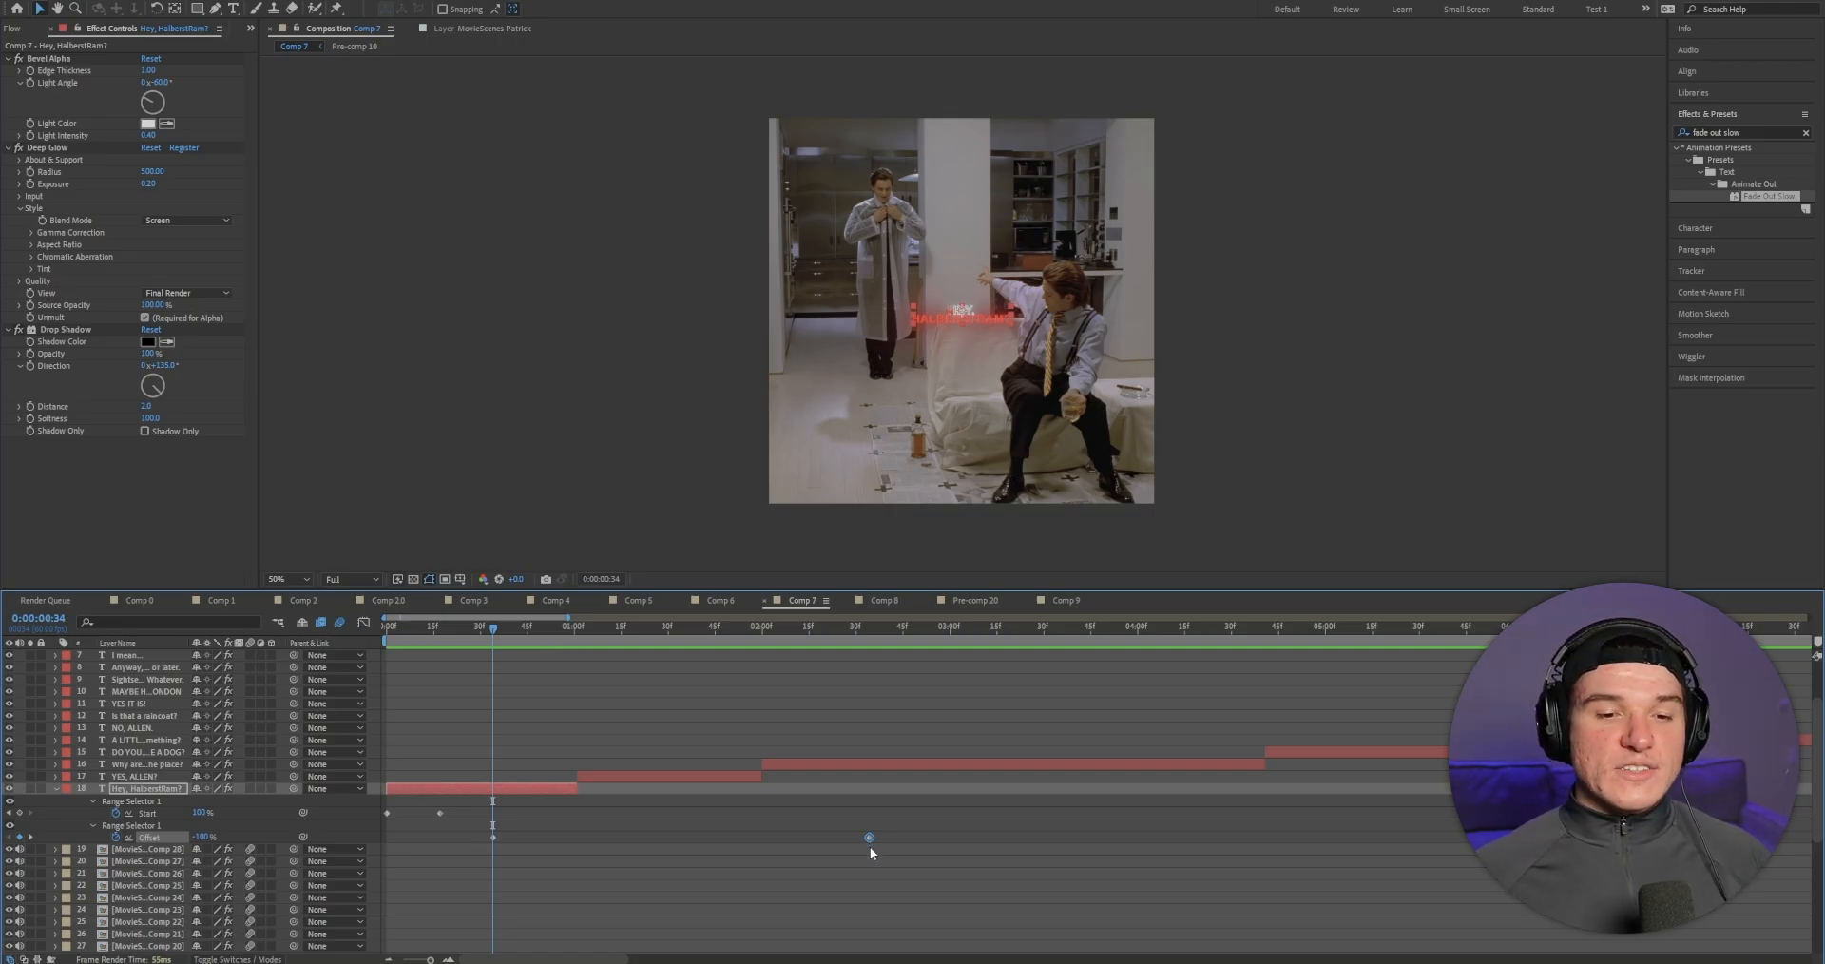
{"action": "left_click_drag", "start_coordinate": [869, 838], "coordinate": [577, 837]}
{"action": "key", "text": "Home"}
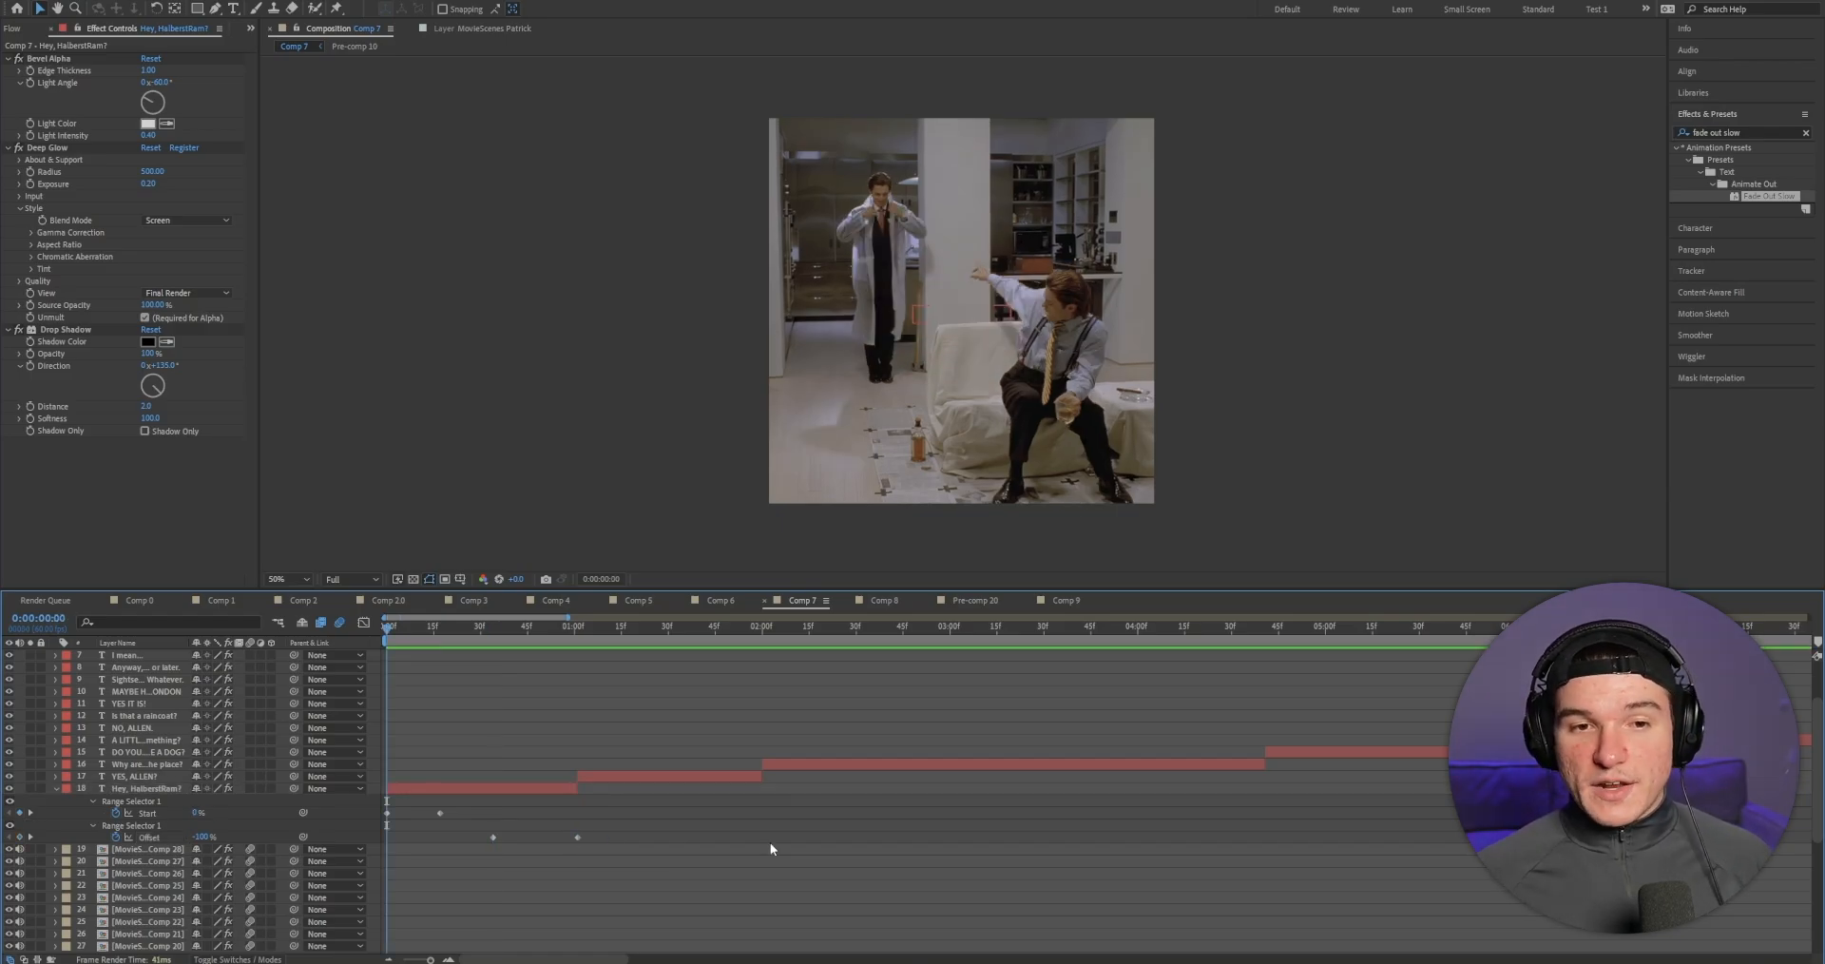
Step: Preview the finished title animation and the stretch around the "YES IT IS!" title up to the next cut
{"action": "key", "text": "space"}
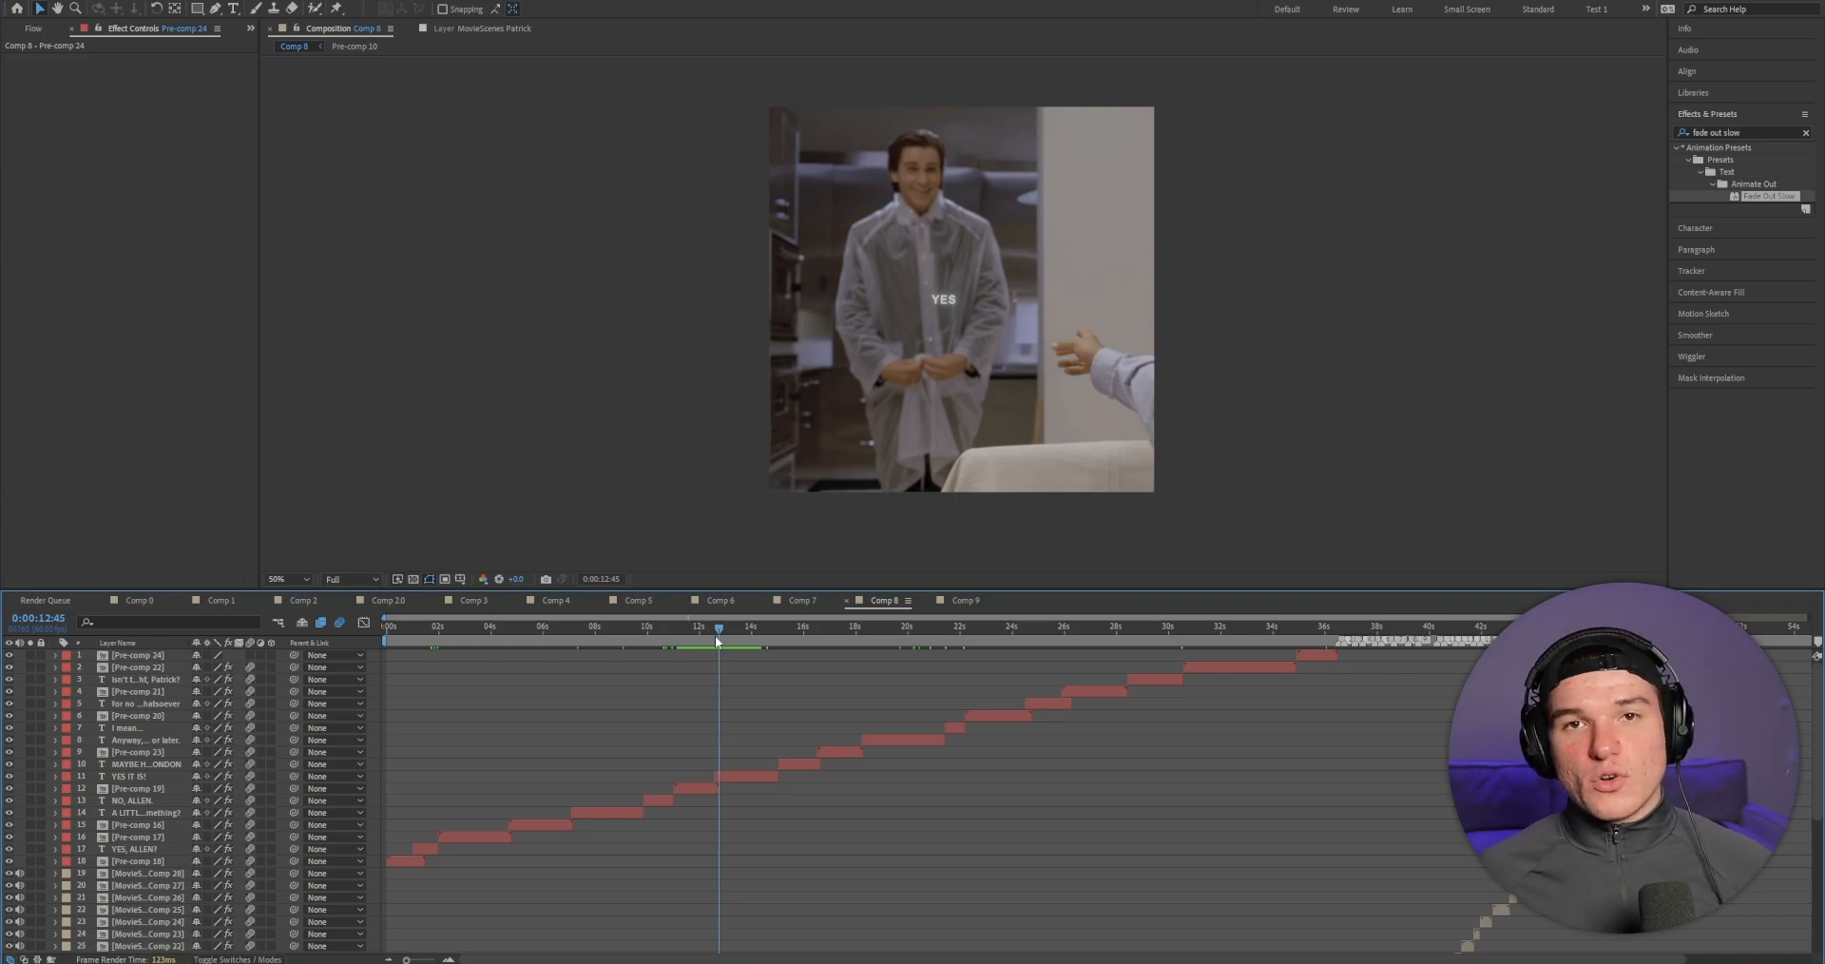
{"action": "left_click_drag", "start_coordinate": [715, 636], "coordinate": [748, 635]}
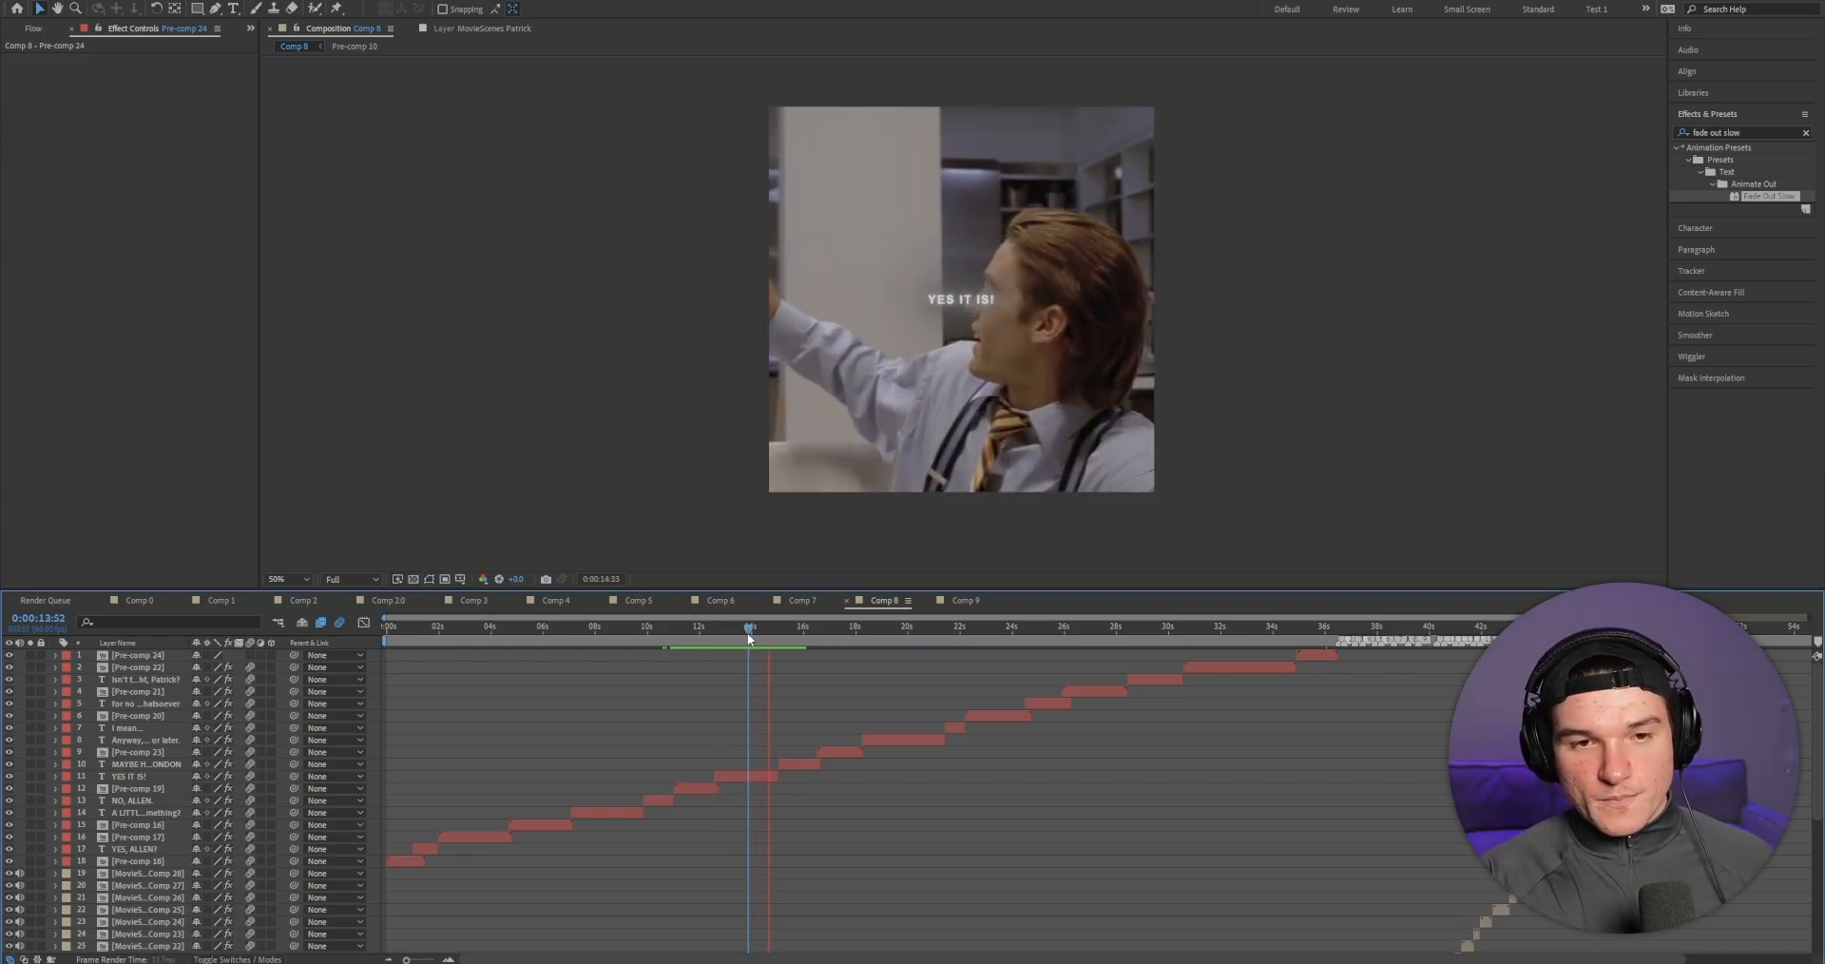
{"action": "key", "text": "space"}
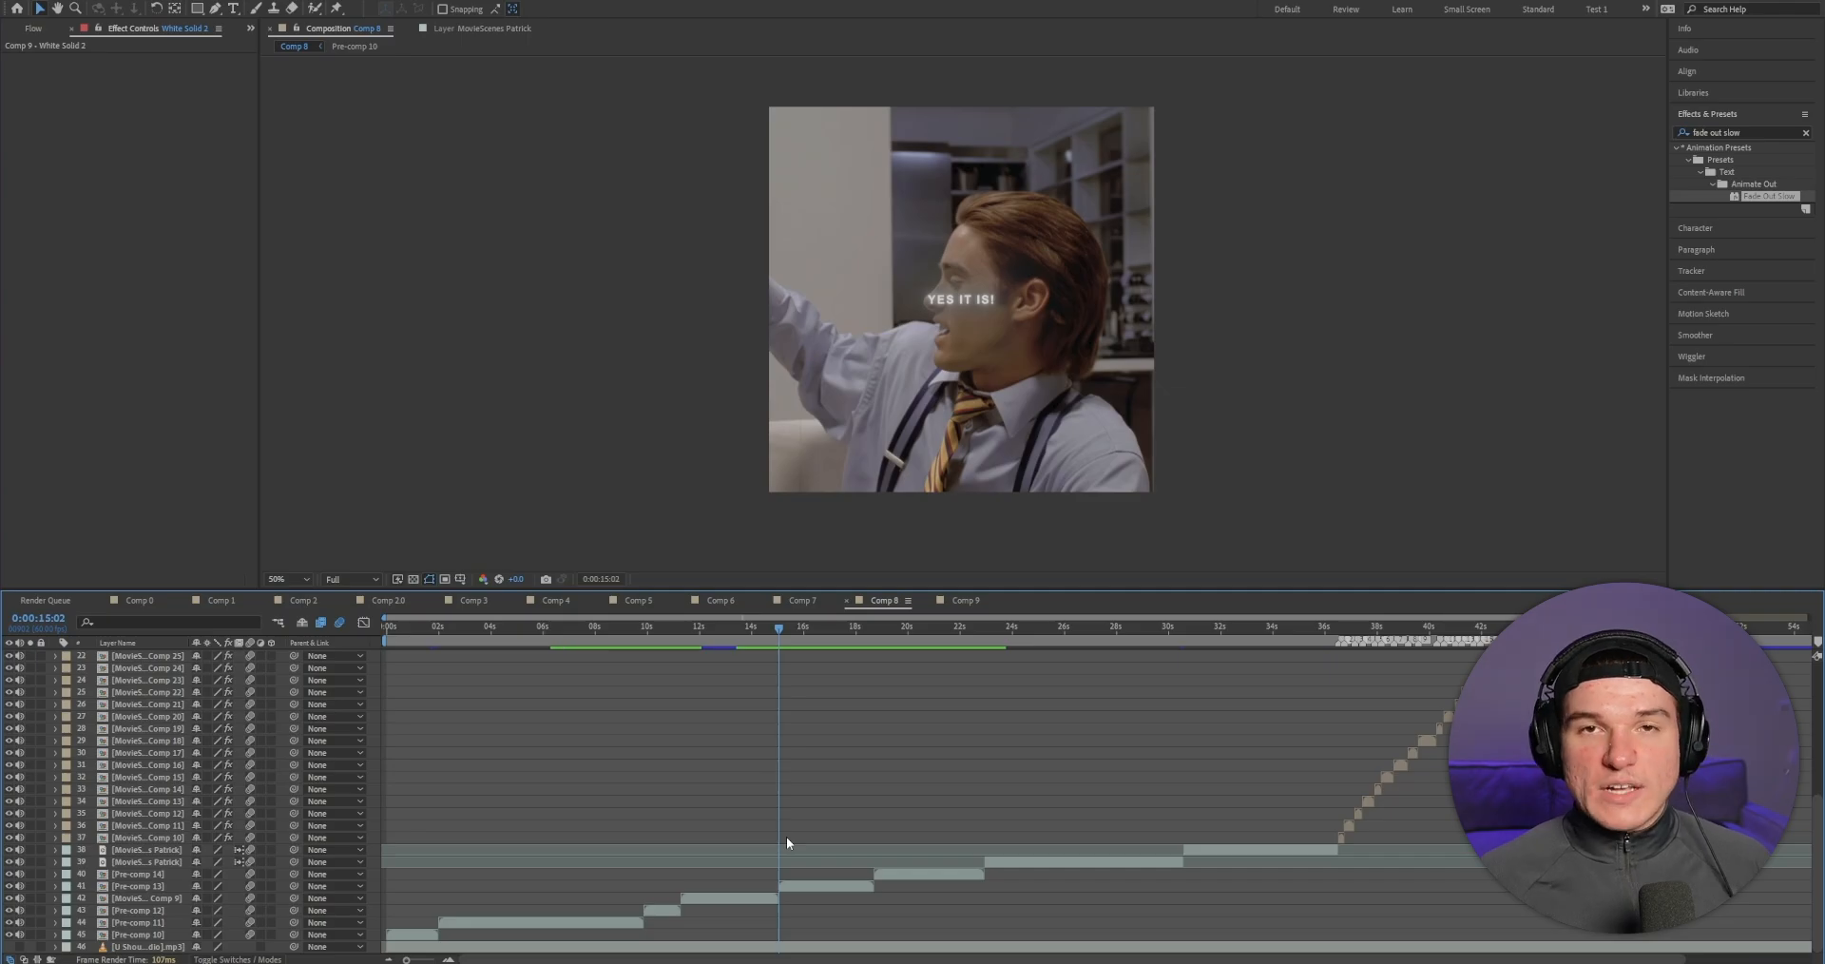
Step: Add a new white solid the size of the composition above all layers in Comp 8
{"action": "scroll", "coordinate": [808, 773], "scroll_direction": "up", "scroll_amount": 5}
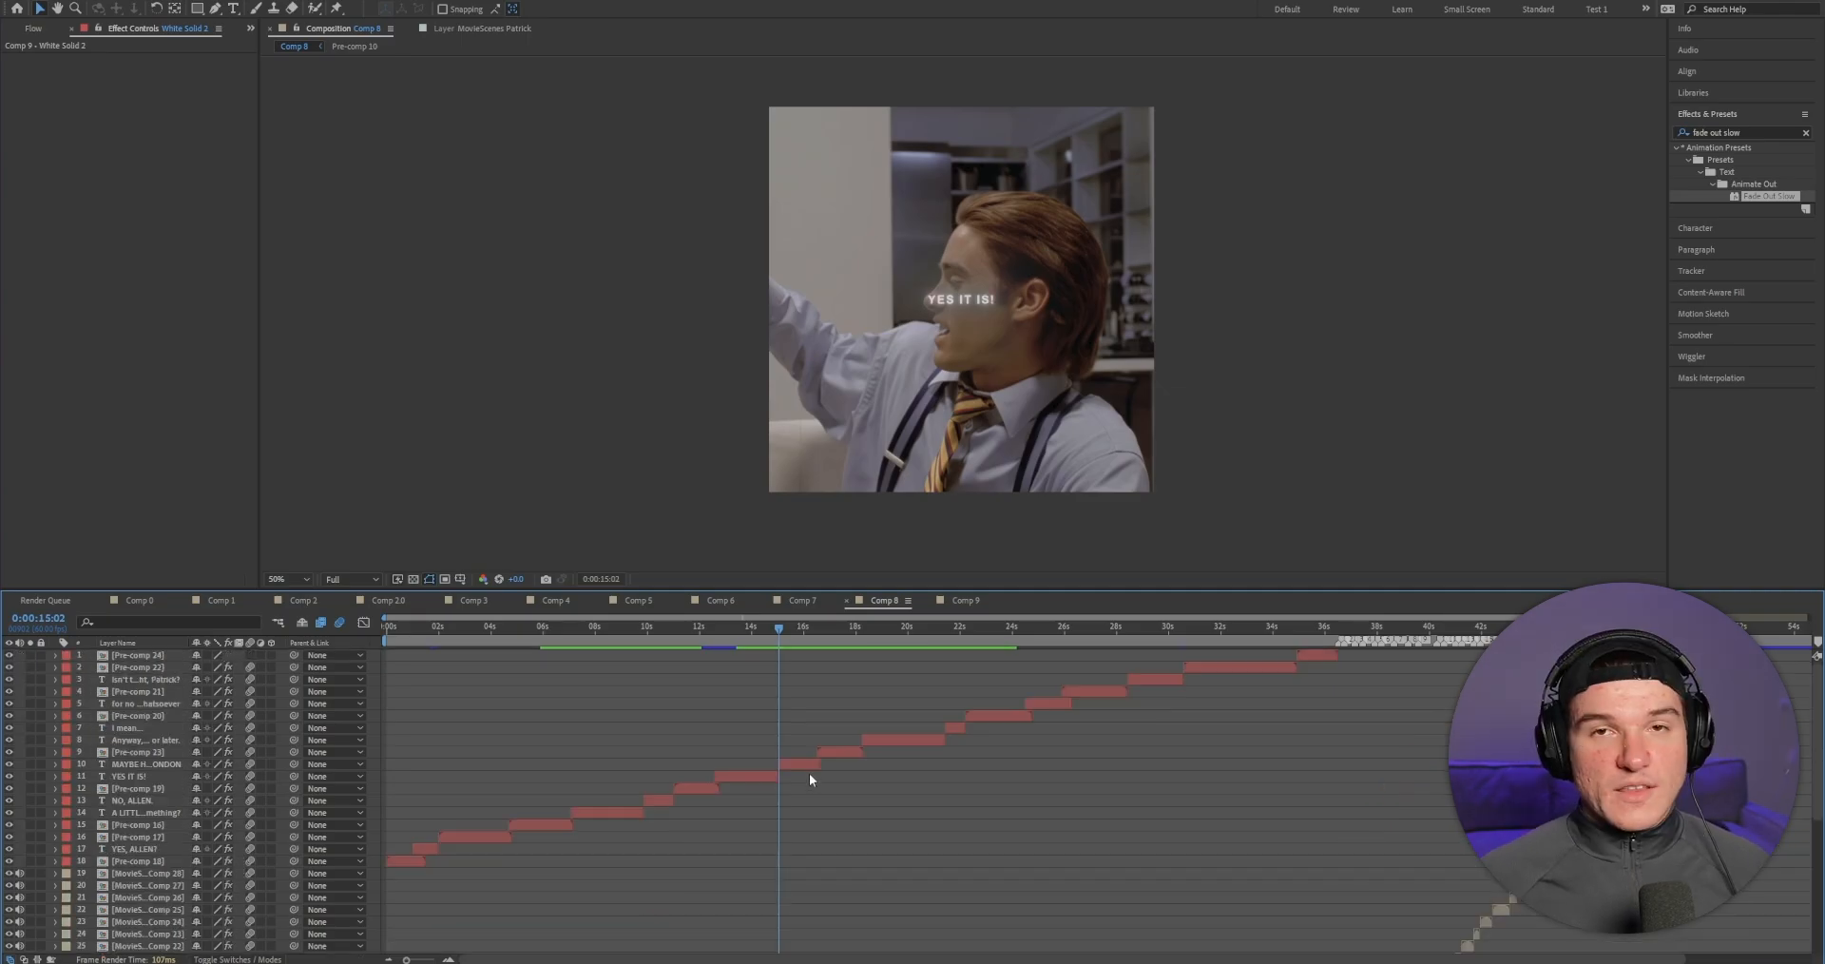
{"action": "left_click", "coordinate": [121, 0]}
{"action": "mouse_move", "coordinate": [142, 7]}
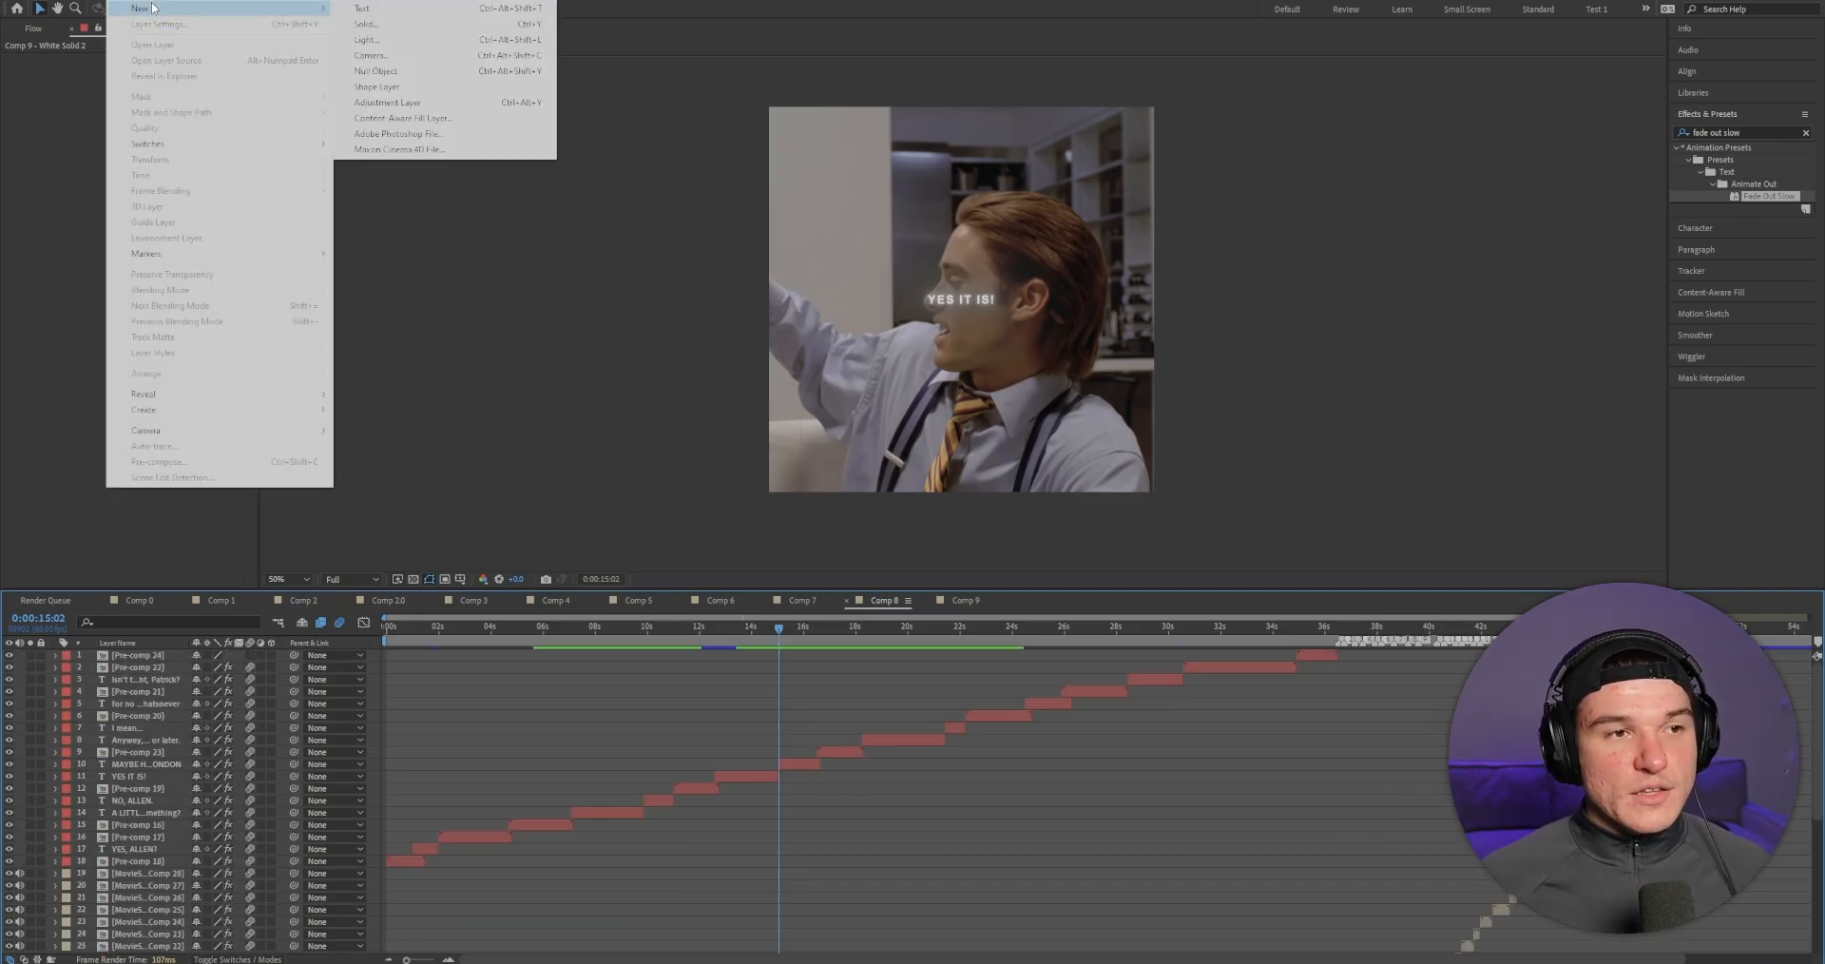
{"action": "left_click", "coordinate": [366, 23]}
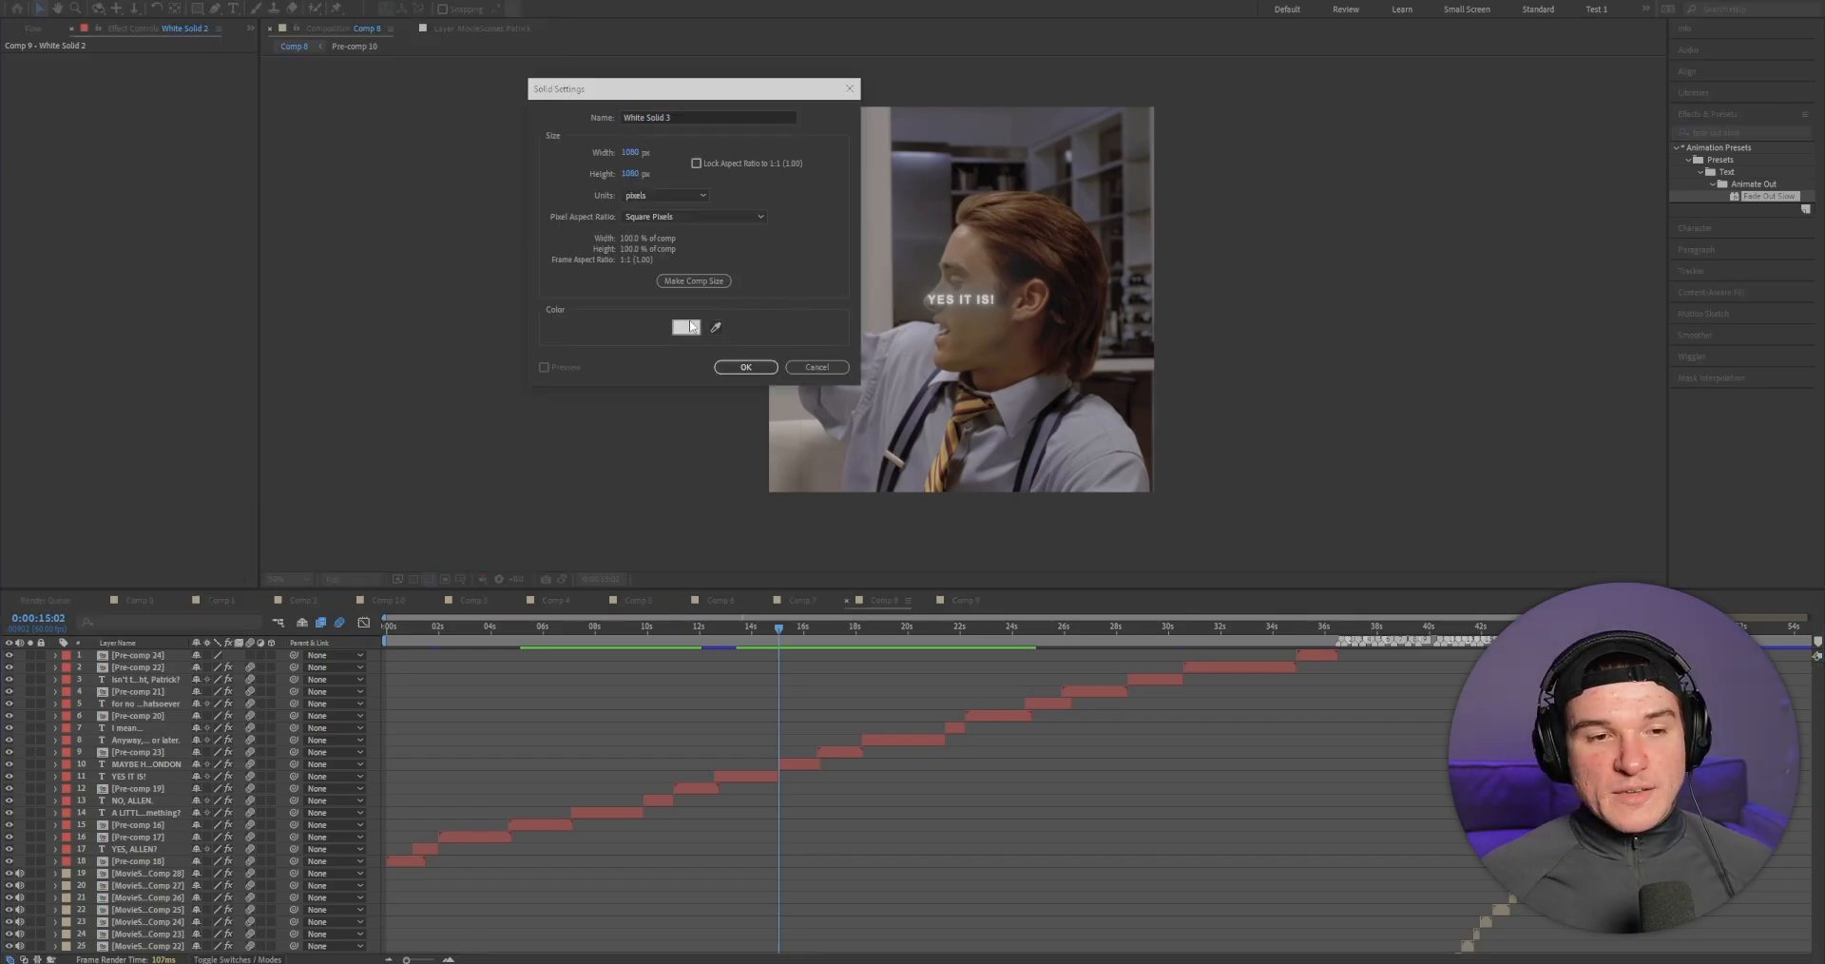
{"action": "left_click", "coordinate": [747, 367]}
Step: Trim the white solid around the cut after the "YES IT IS!" title so it runs from 0:00:14:43 to 0:00:15:32
{"action": "key", "text": "="}
{"action": "key", "text": "="}
{"action": "key", "text": "="}
{"action": "key", "text": "="}
{"action": "key", "text": "="}
{"action": "key", "text": "="}
{"action": "key", "text": "="}
{"action": "key", "text": "="}
{"action": "key", "text": "="}
{"action": "key", "text": "="}
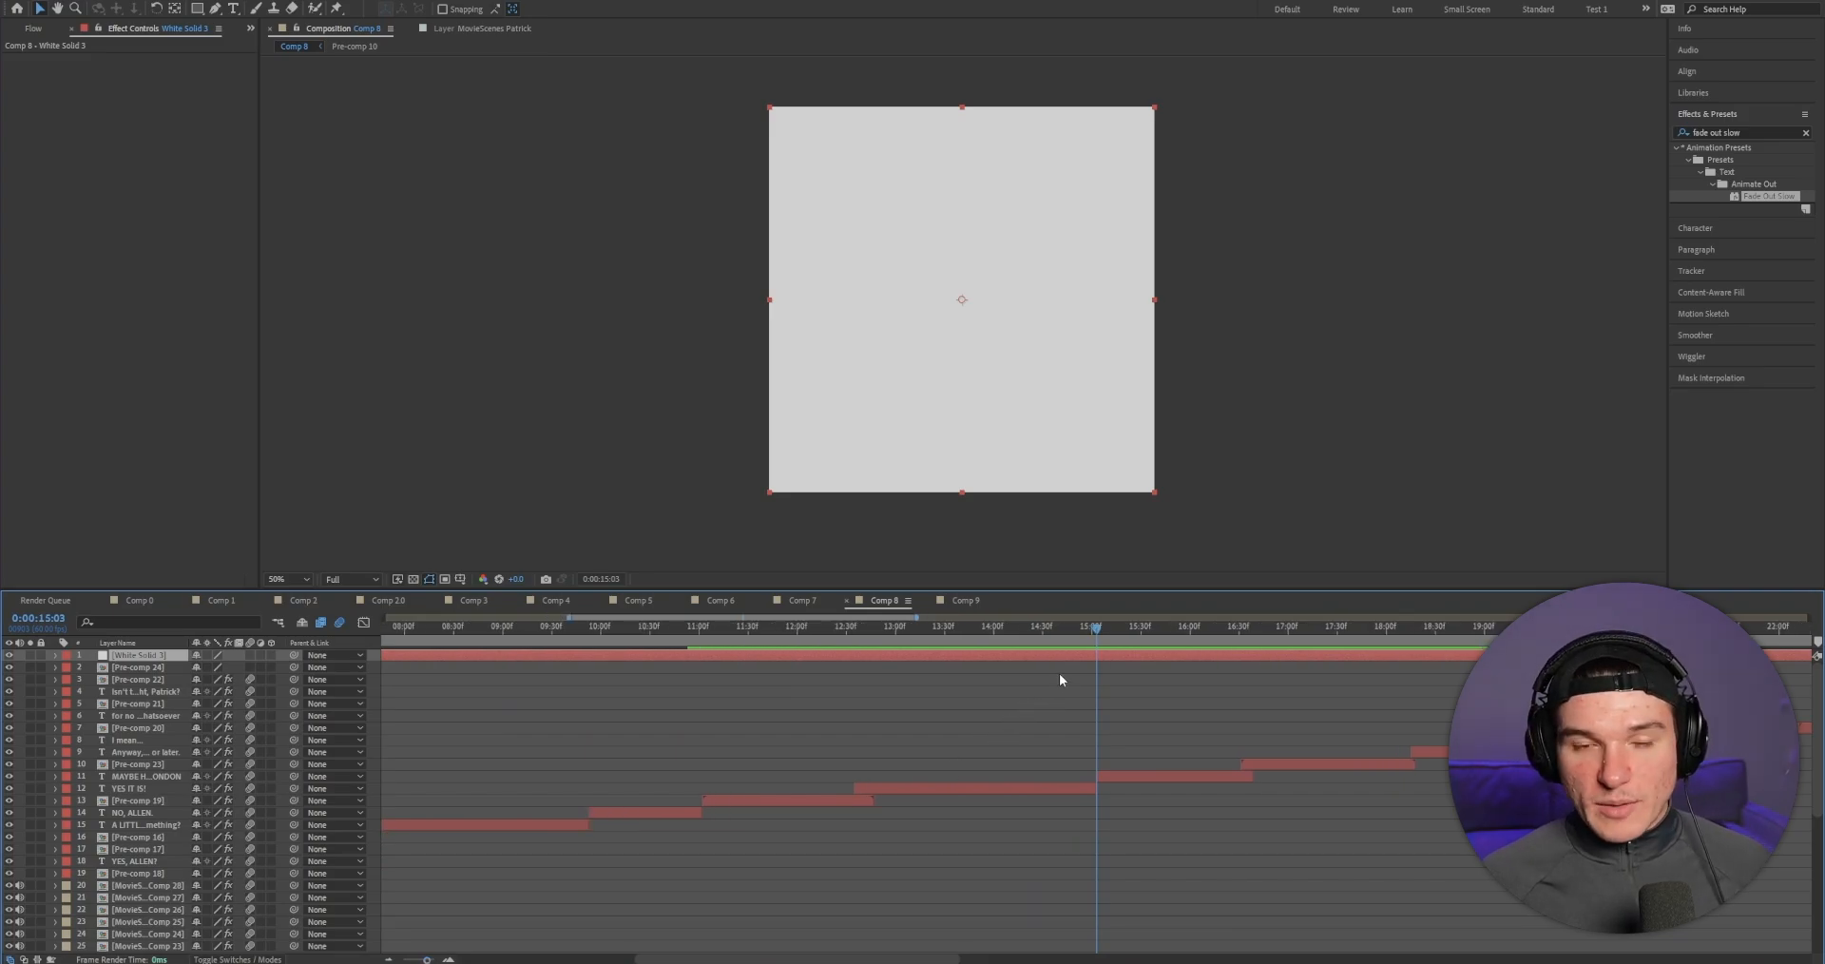
{"action": "left_click", "coordinate": [1063, 627]}
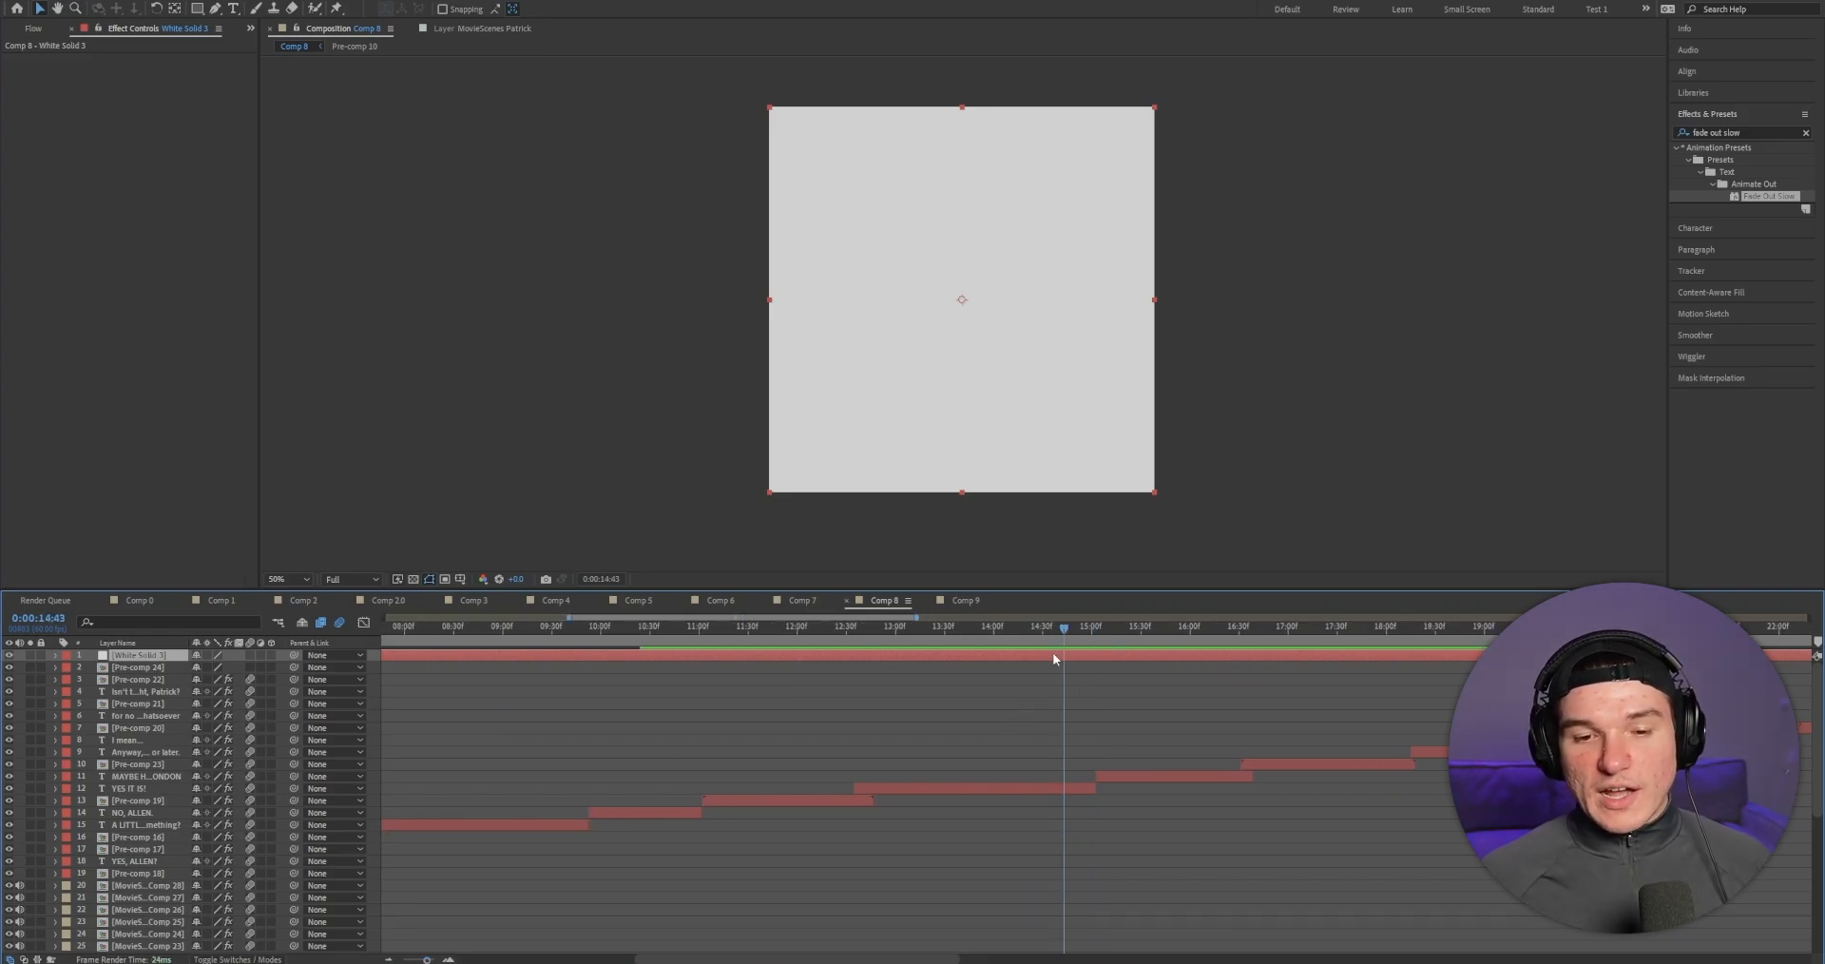
{"action": "key", "text": "ctrl+shift+d"}
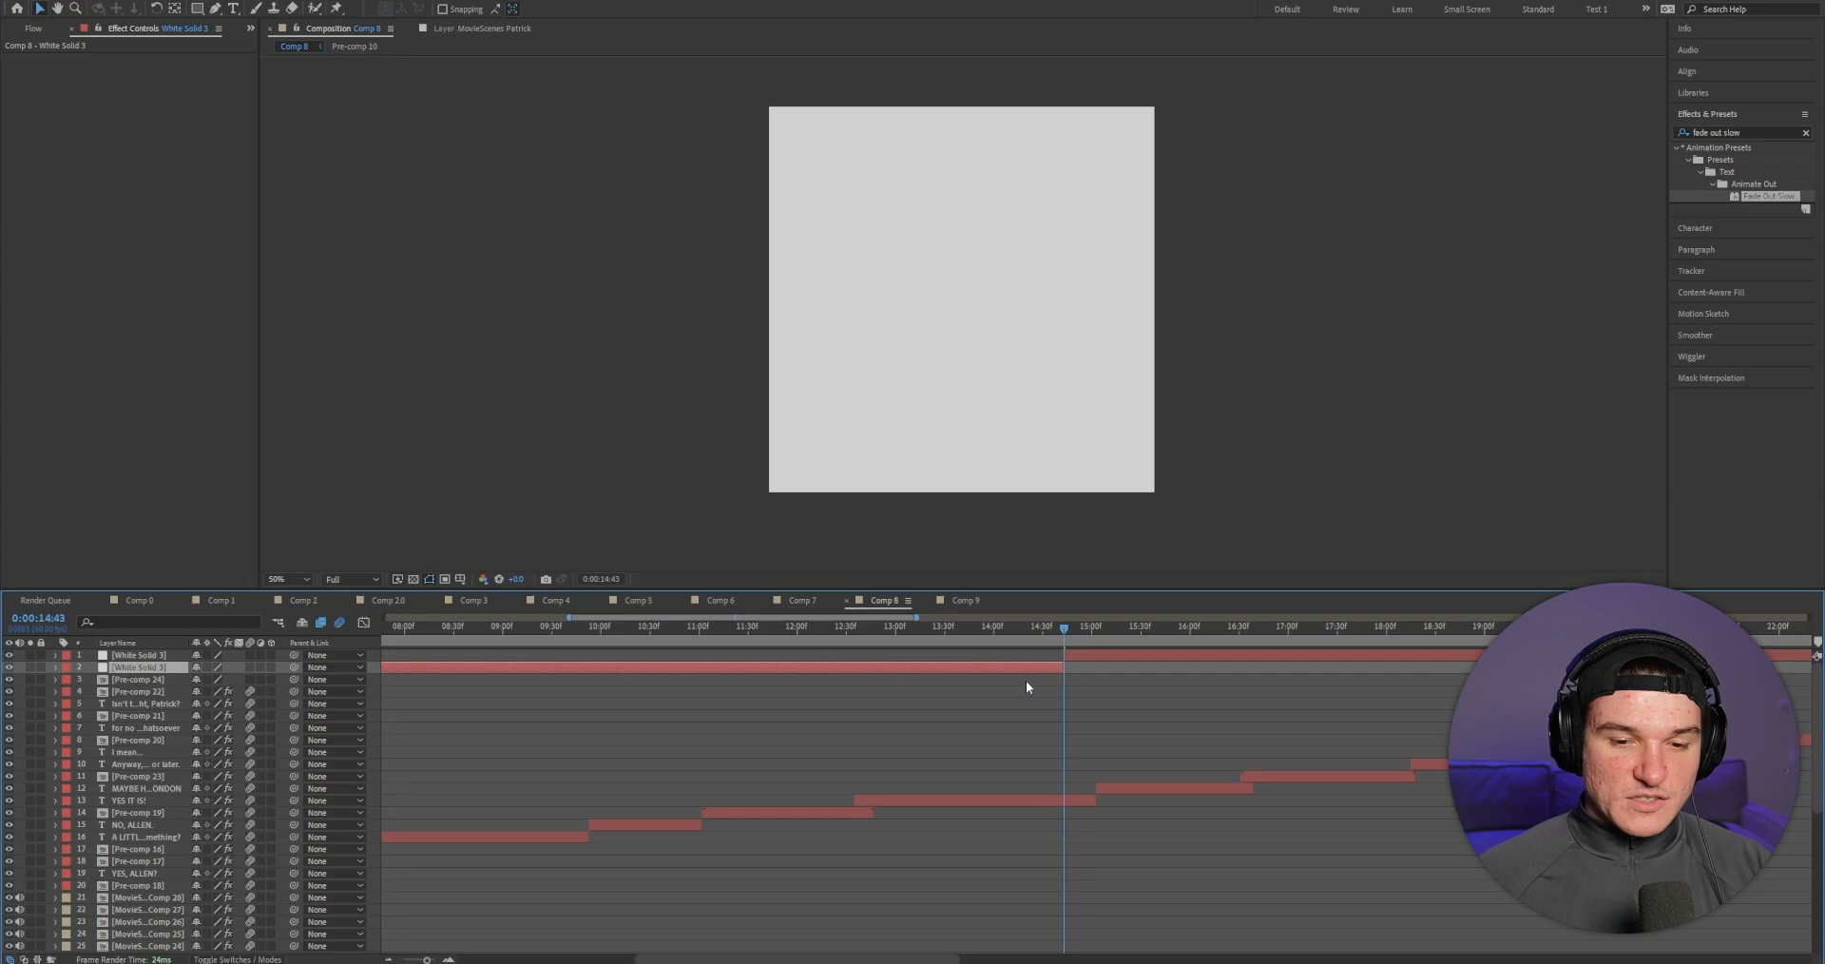
{"action": "key", "text": "Delete"}
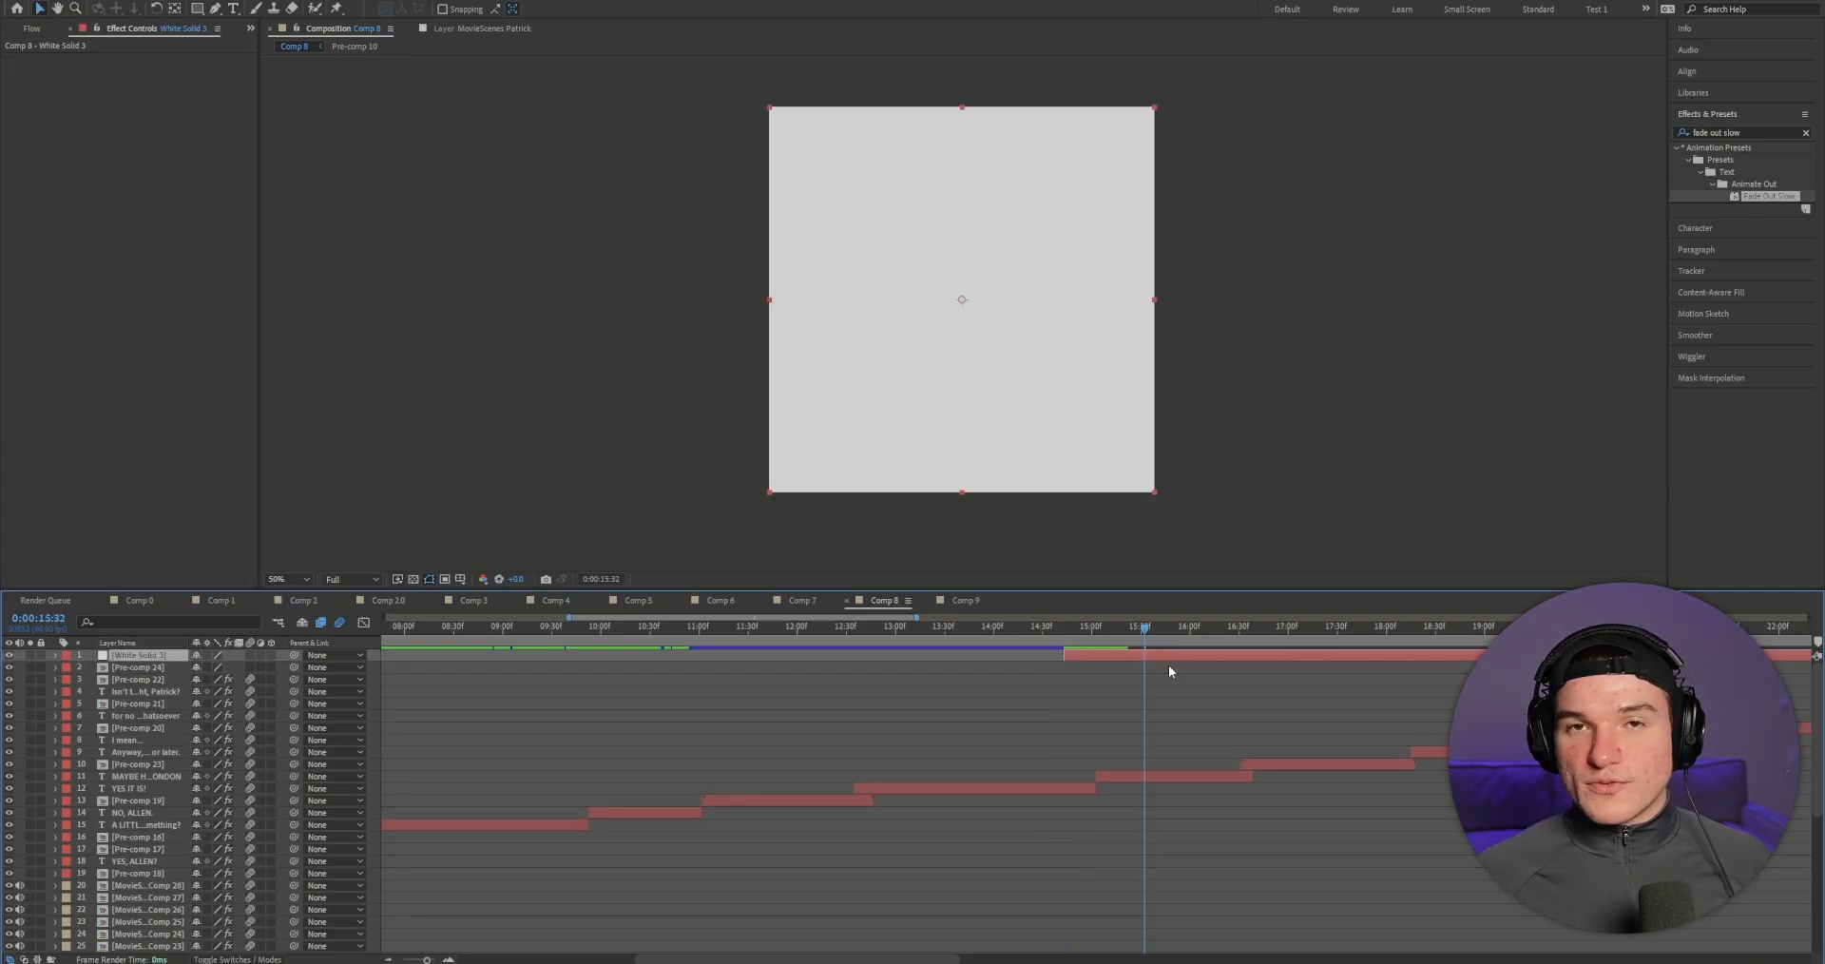
{"action": "key", "text": "ctrl+shift+d"}
{"action": "key", "text": "Delete"}
{"action": "key", "text": "equal"}
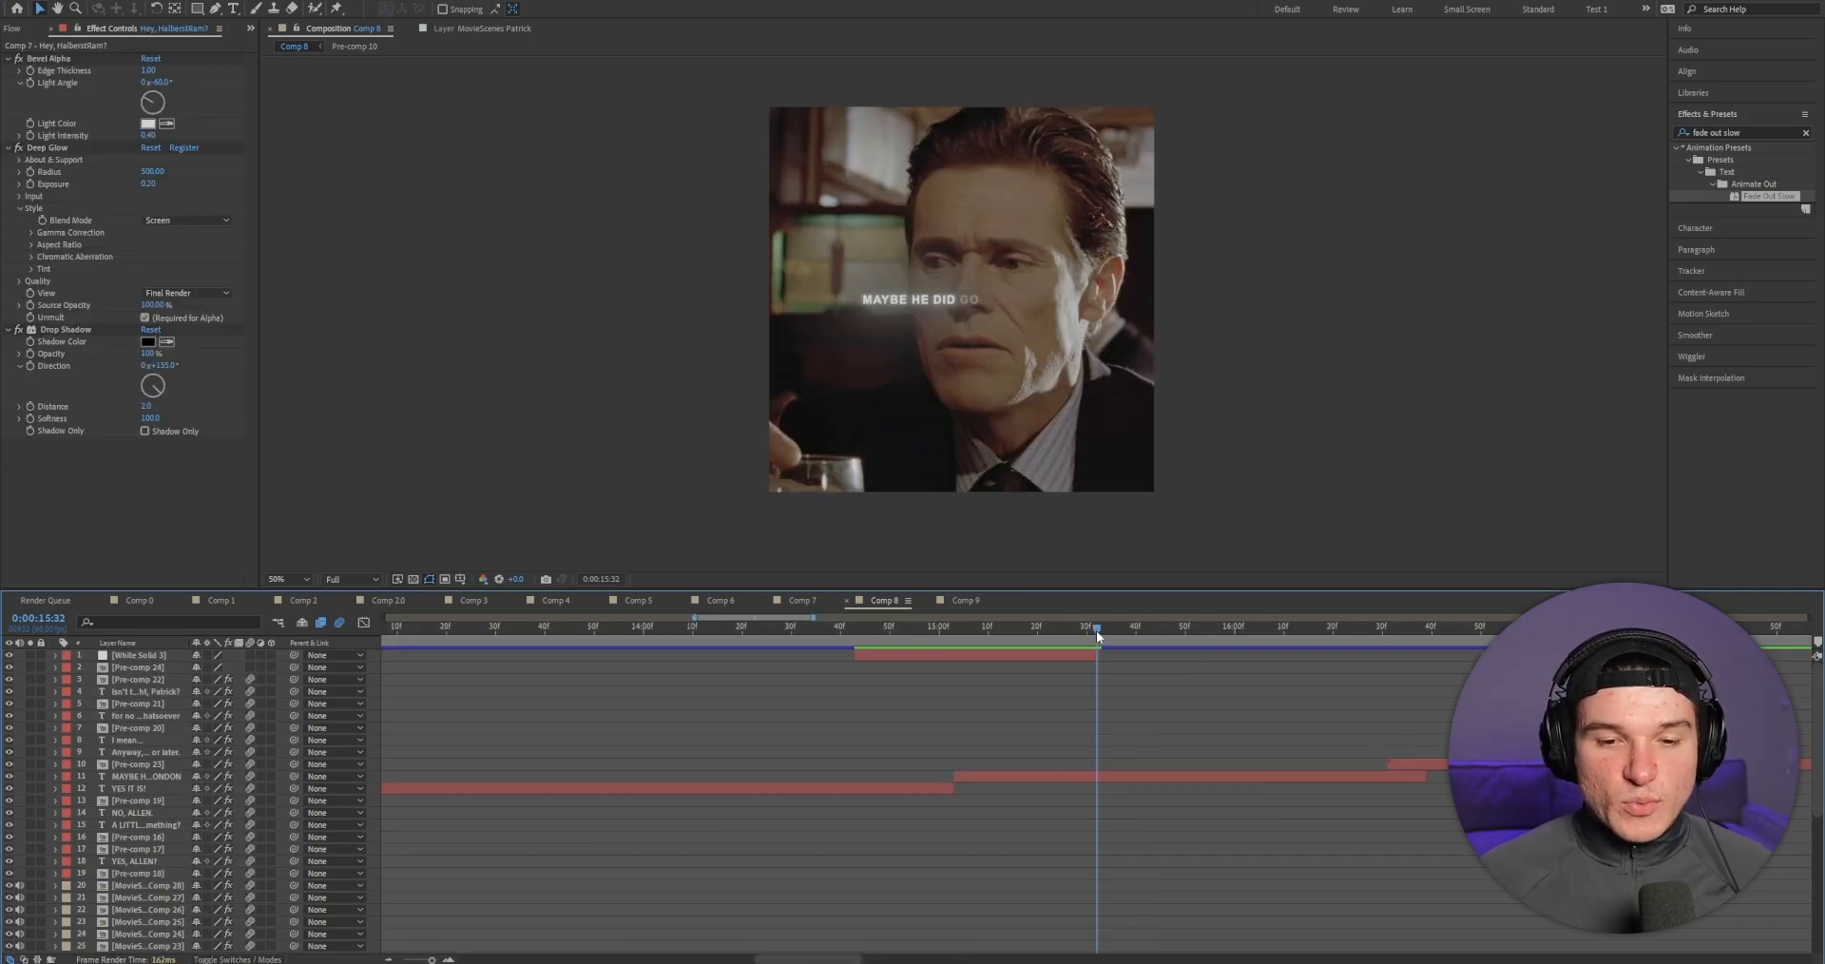
{"action": "left_click_drag", "start_coordinate": [1096, 631], "coordinate": [1097, 631]}
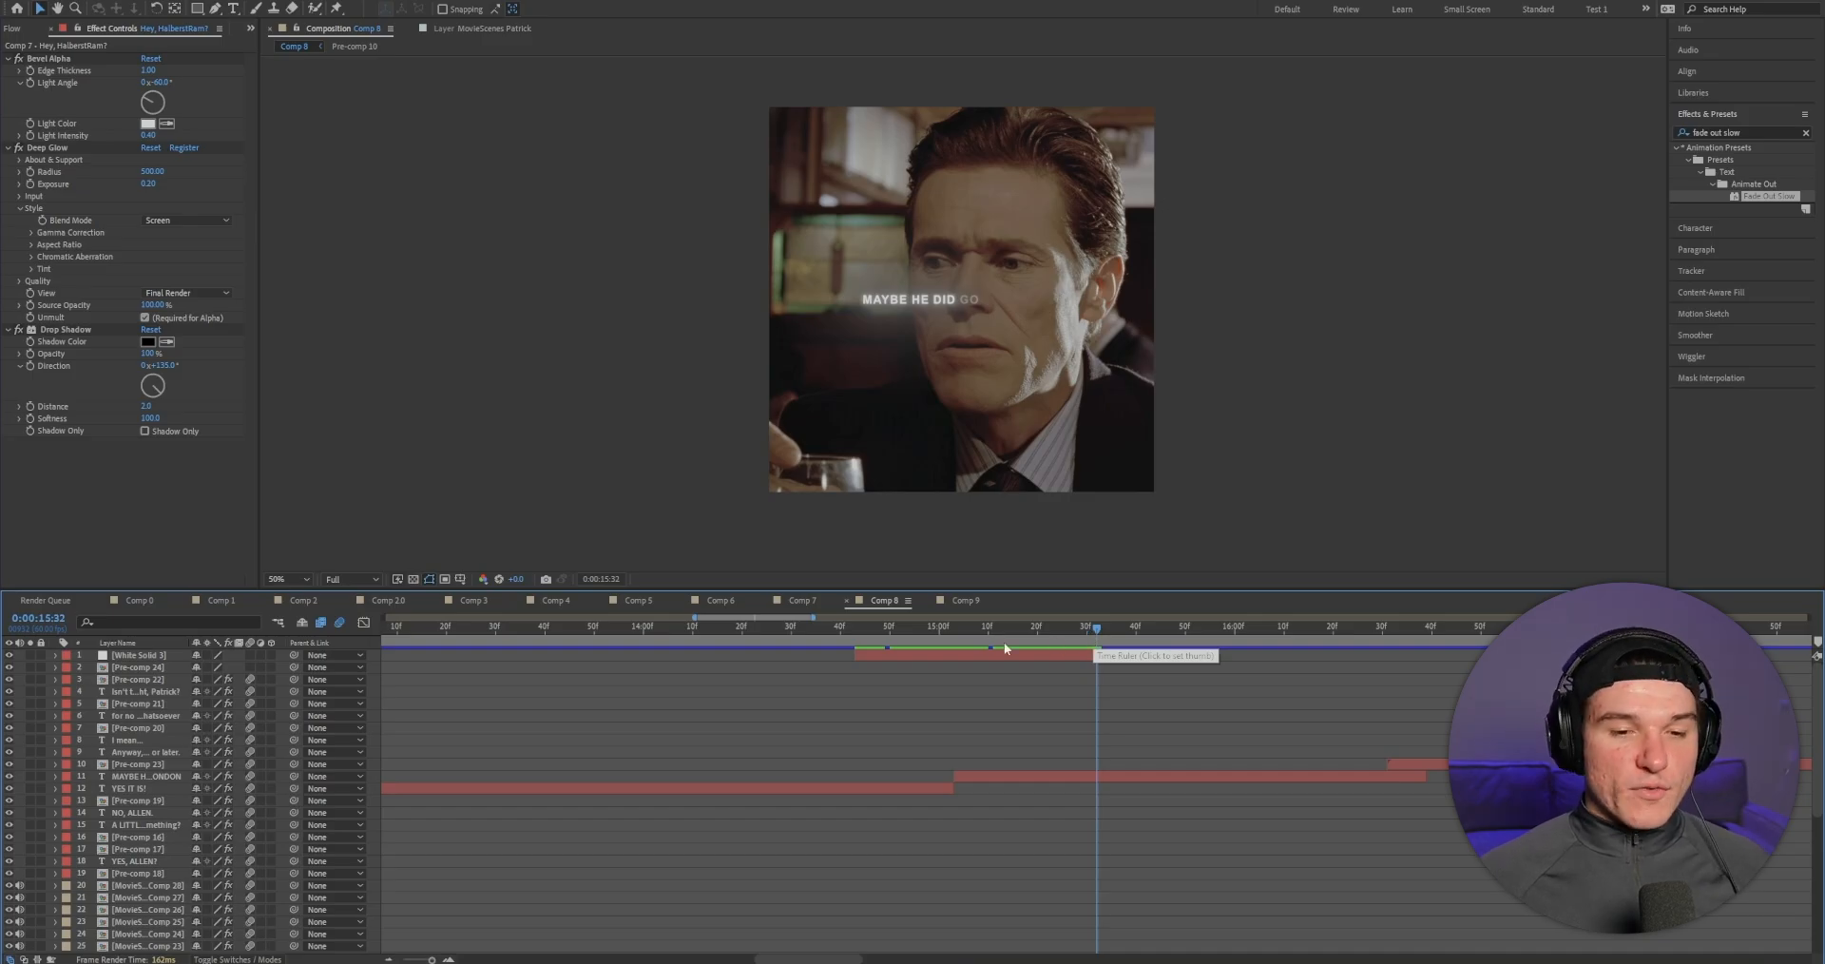
Step: Start an Opacity animation on the white solid with a 0% keyframe at its beginning, 0:00:14:43
{"action": "left_click", "coordinate": [859, 628]}
{"action": "left_click", "coordinate": [865, 652]}
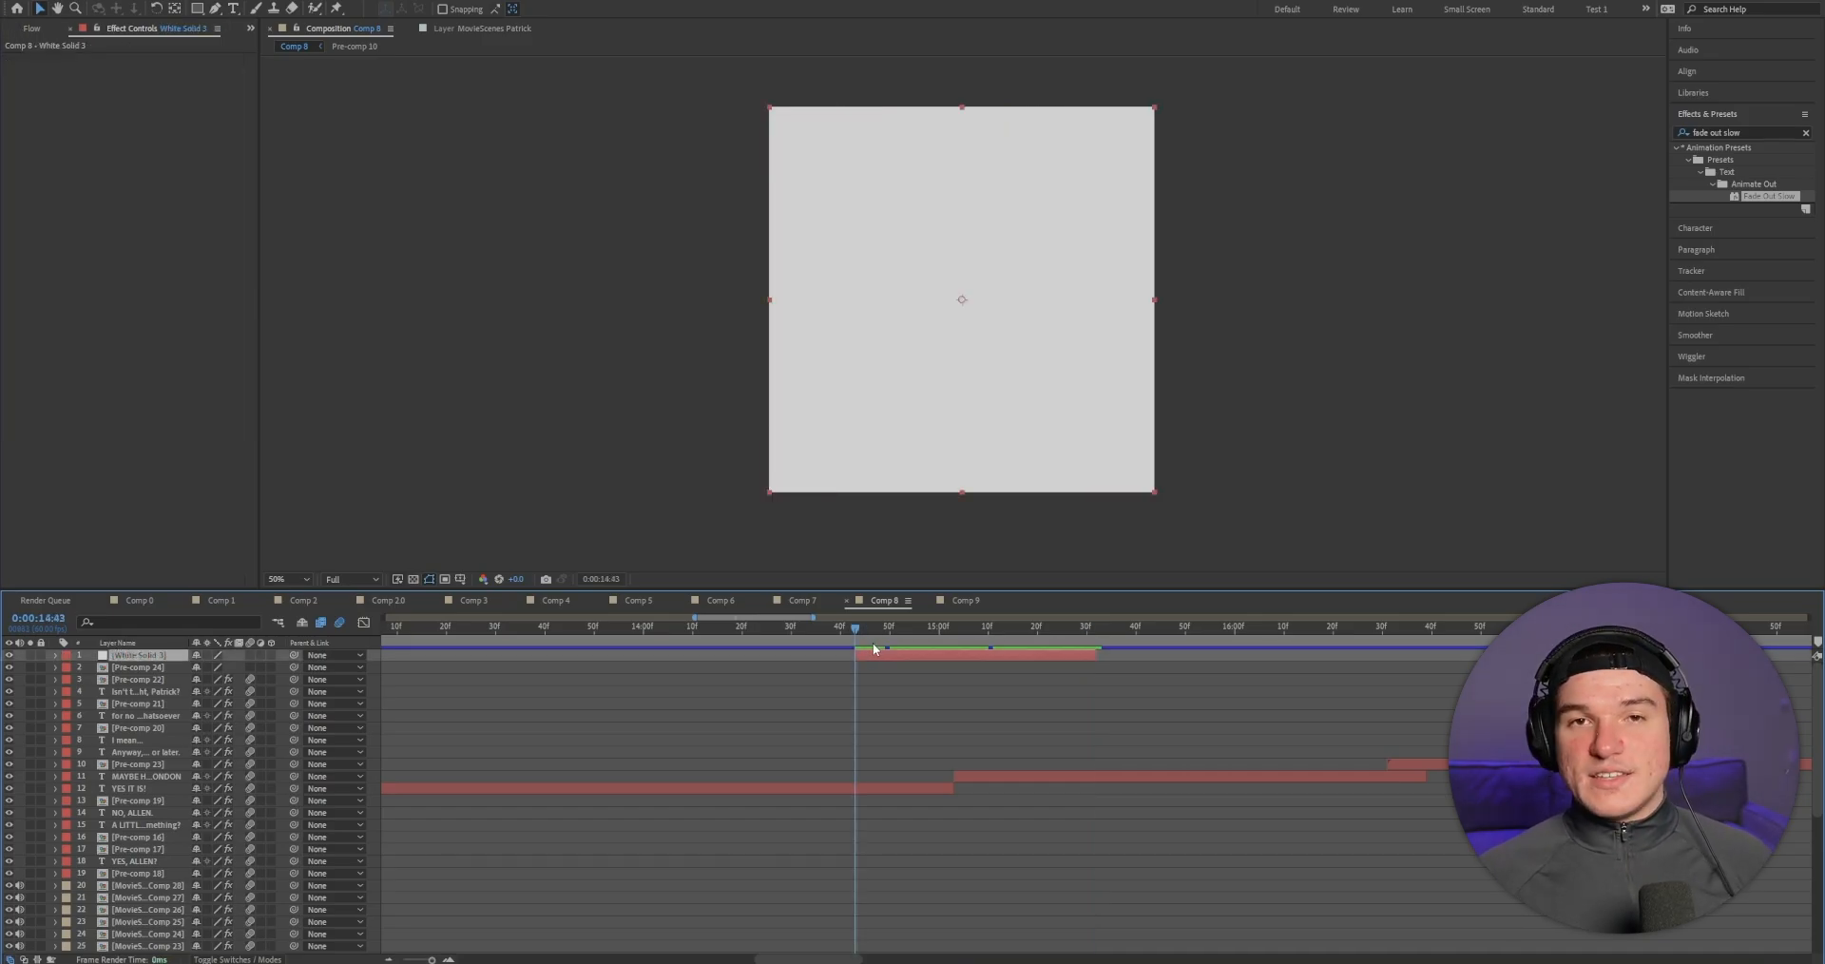
{"action": "key", "text": "t"}
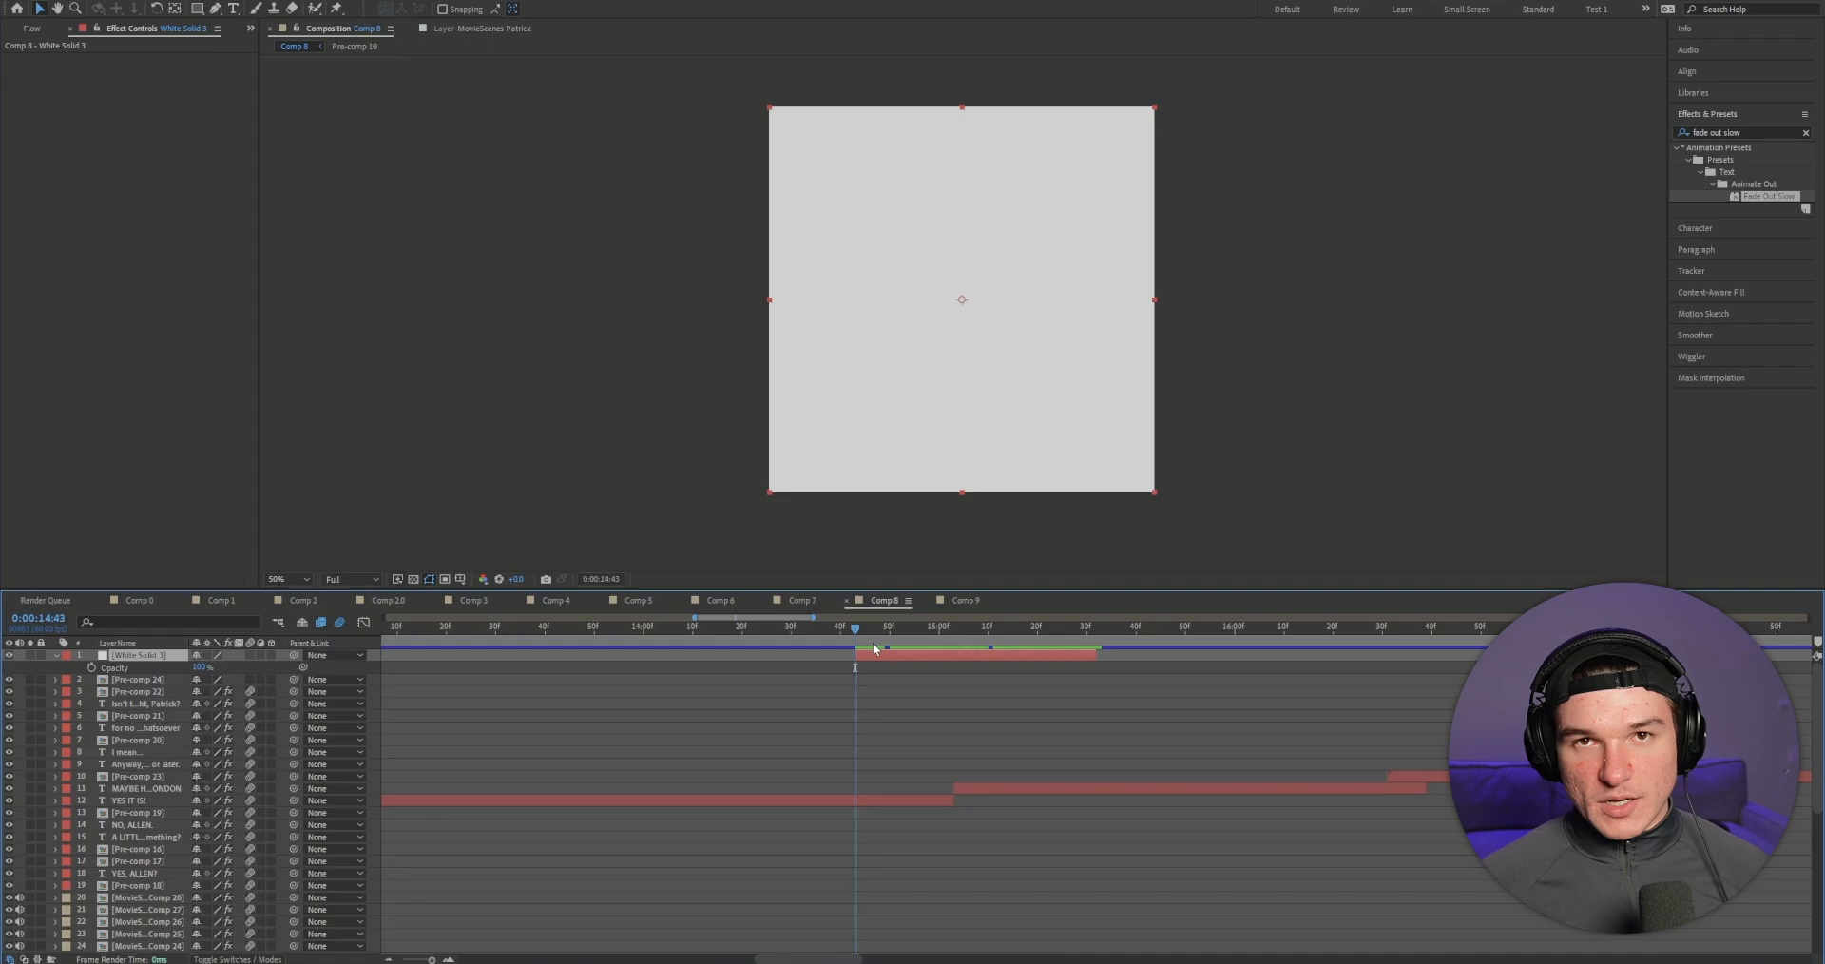
{"action": "left_click", "coordinate": [91, 667]}
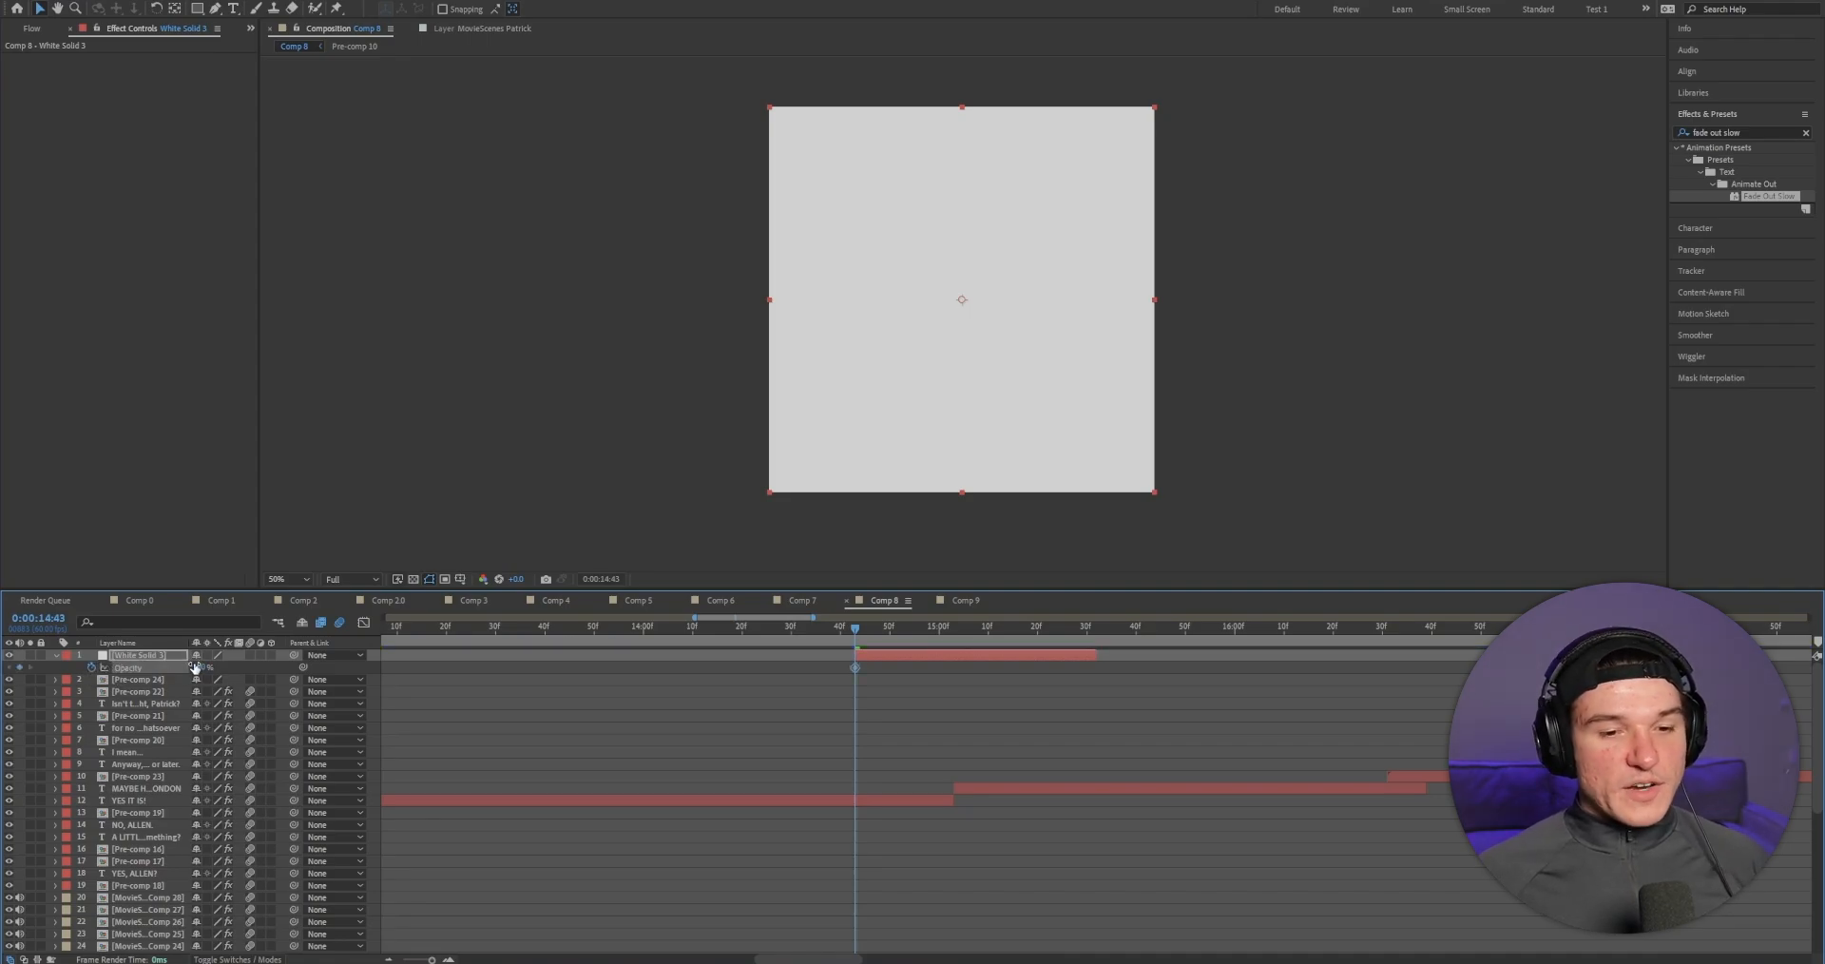
{"action": "left_click", "coordinate": [196, 667]}
{"action": "type", "text": "0"}
{"action": "key", "text": "Return"}
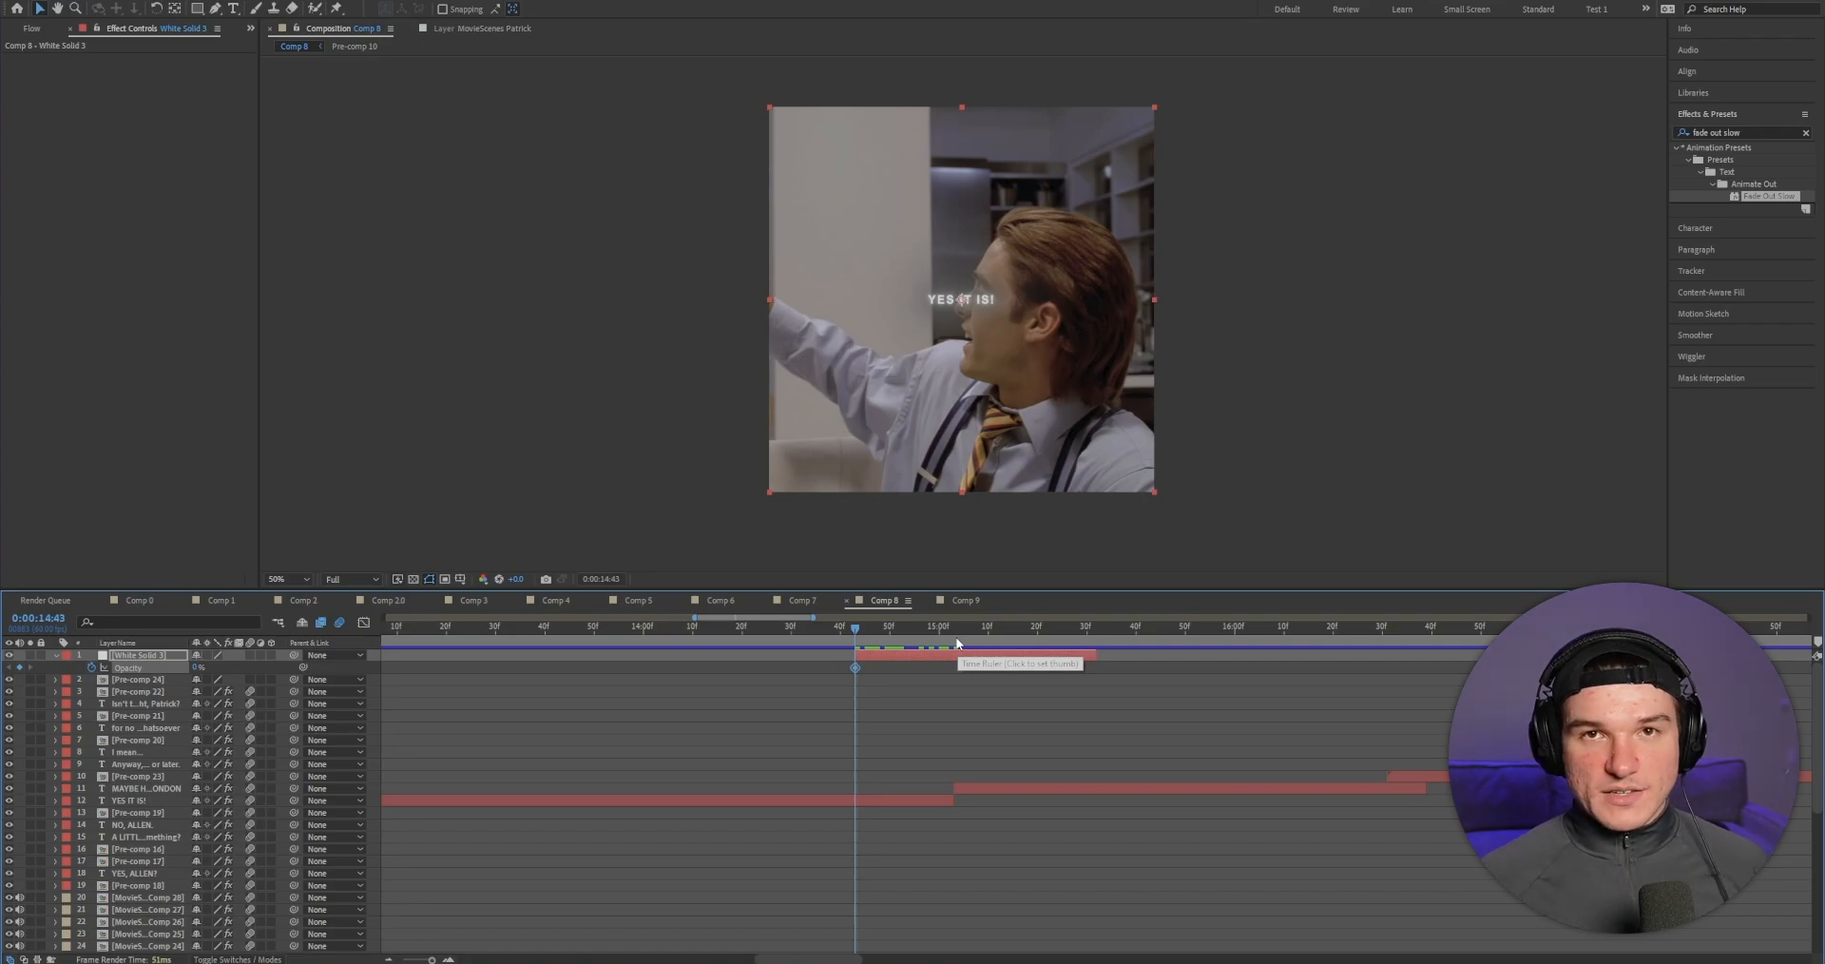
Step: Keyframe the white solid's Opacity to 100% at the cut, 0:00:15:03, and back to 0% at its end, 0:00:15:32
{"action": "left_click", "coordinate": [957, 644]}
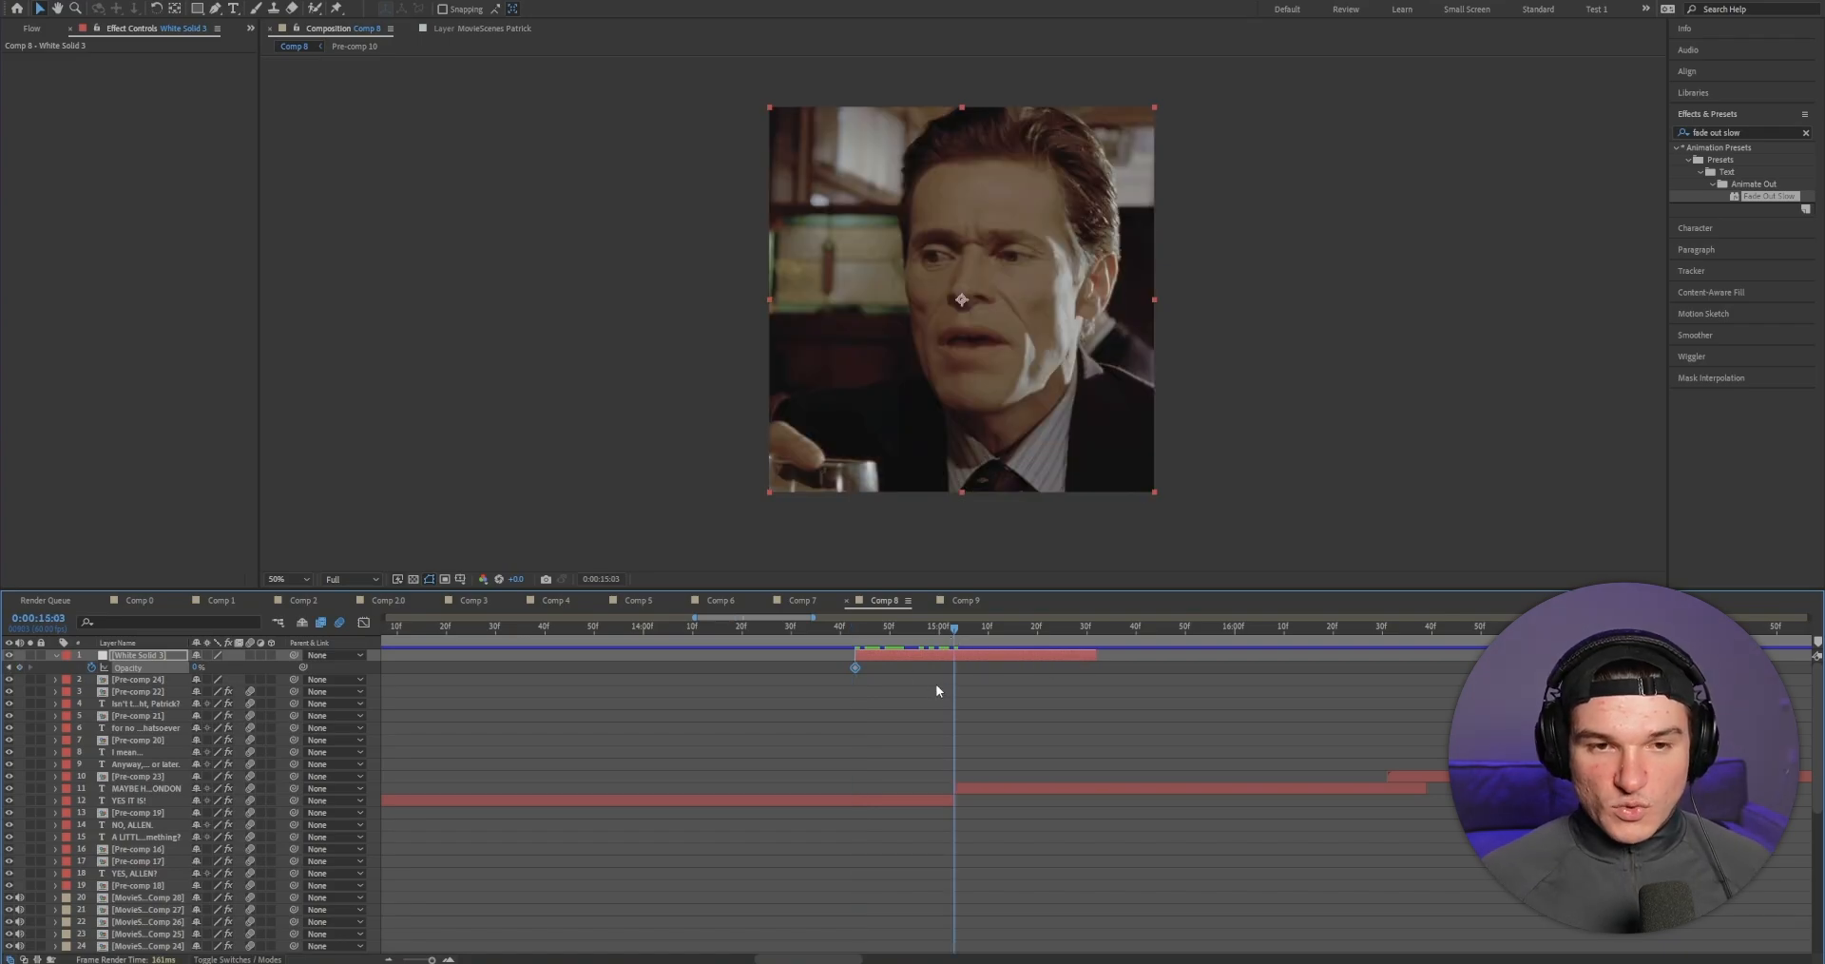
{"action": "left_click", "coordinate": [199, 667]}
{"action": "type", "text": "100"}
{"action": "key", "text": "Return"}
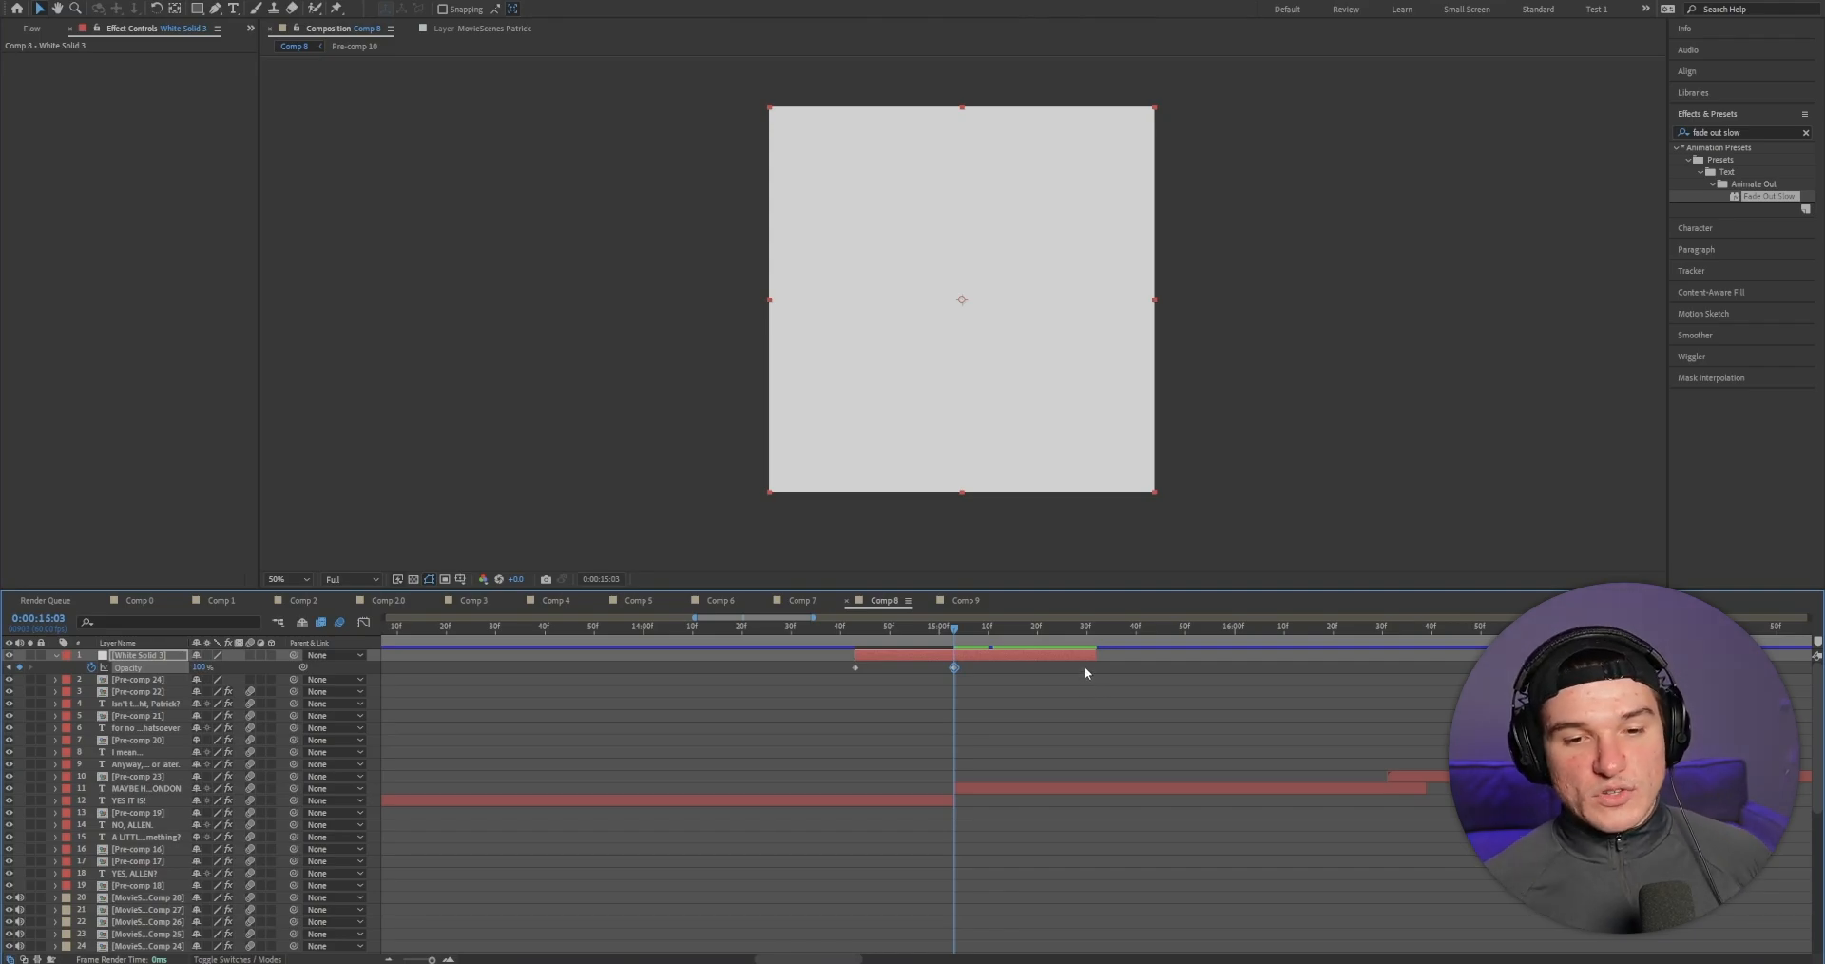
{"action": "left_click", "coordinate": [1094, 632]}
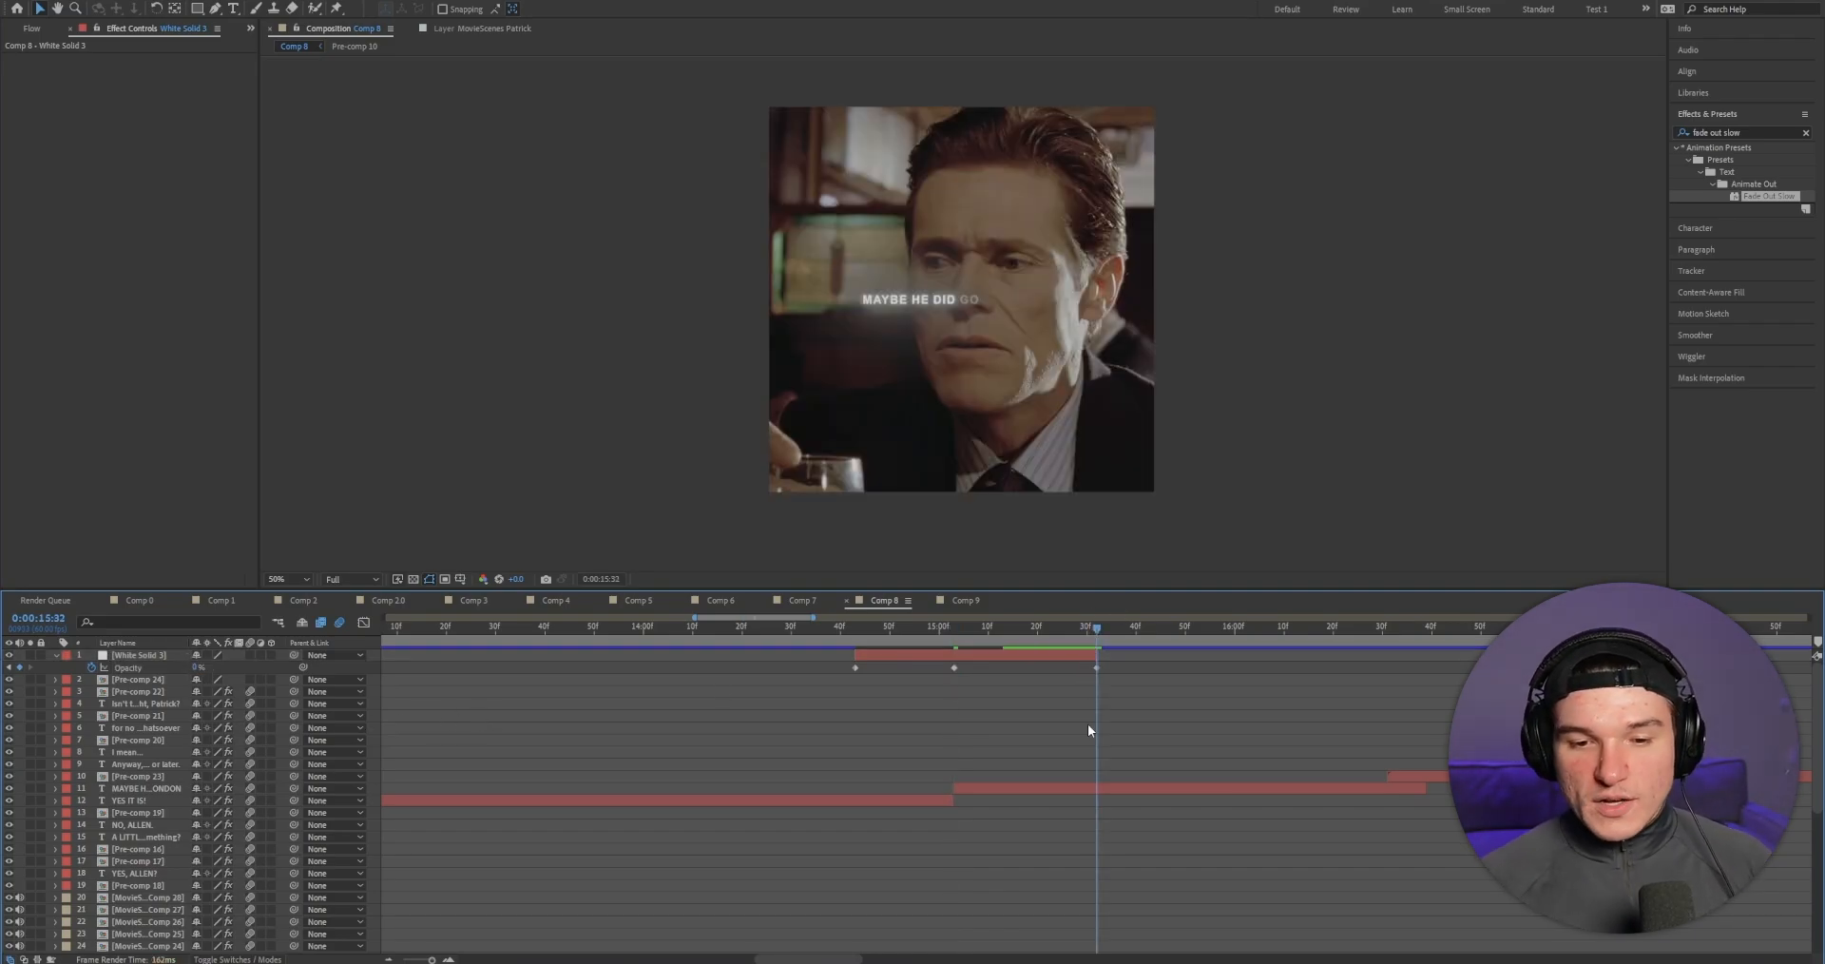
Step: Apply Easy Ease to all three Opacity keyframes of the white solid
{"action": "left_click_drag", "start_coordinate": [1129, 695], "coordinate": [838, 646]}
{"action": "right_click", "coordinate": [854, 666]}
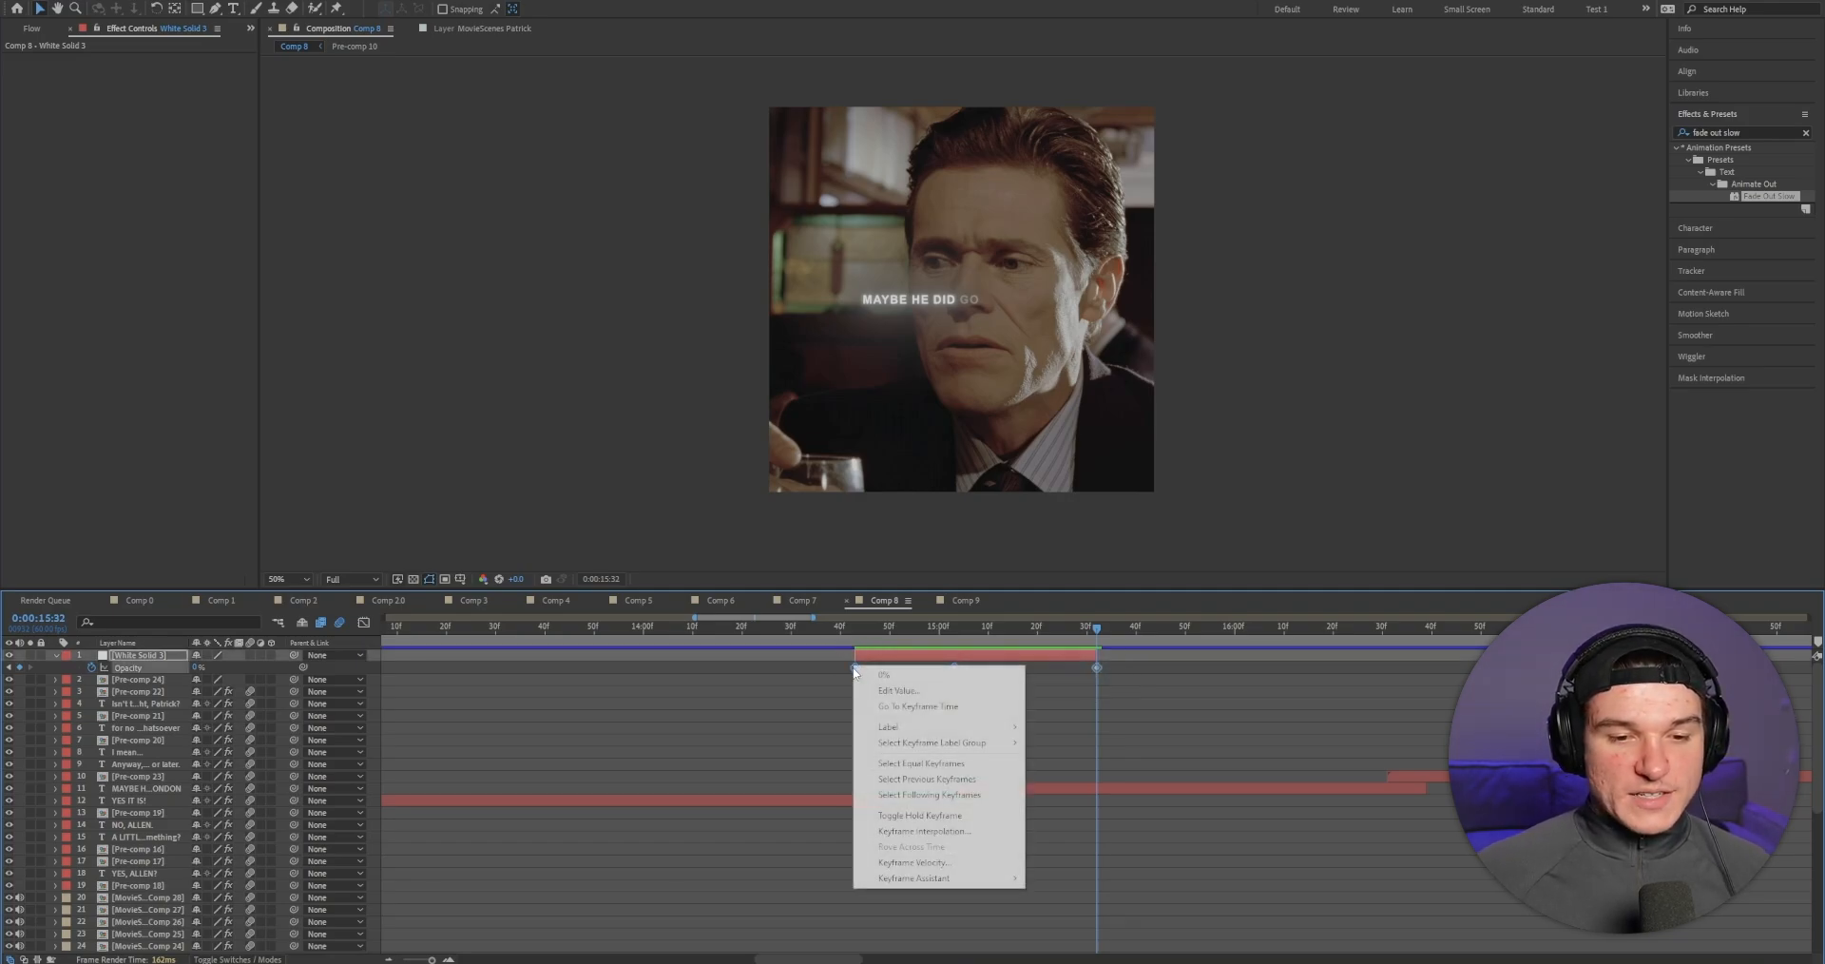
{"action": "mouse_move", "coordinate": [912, 878]}
{"action": "left_click", "coordinate": [1110, 785]}
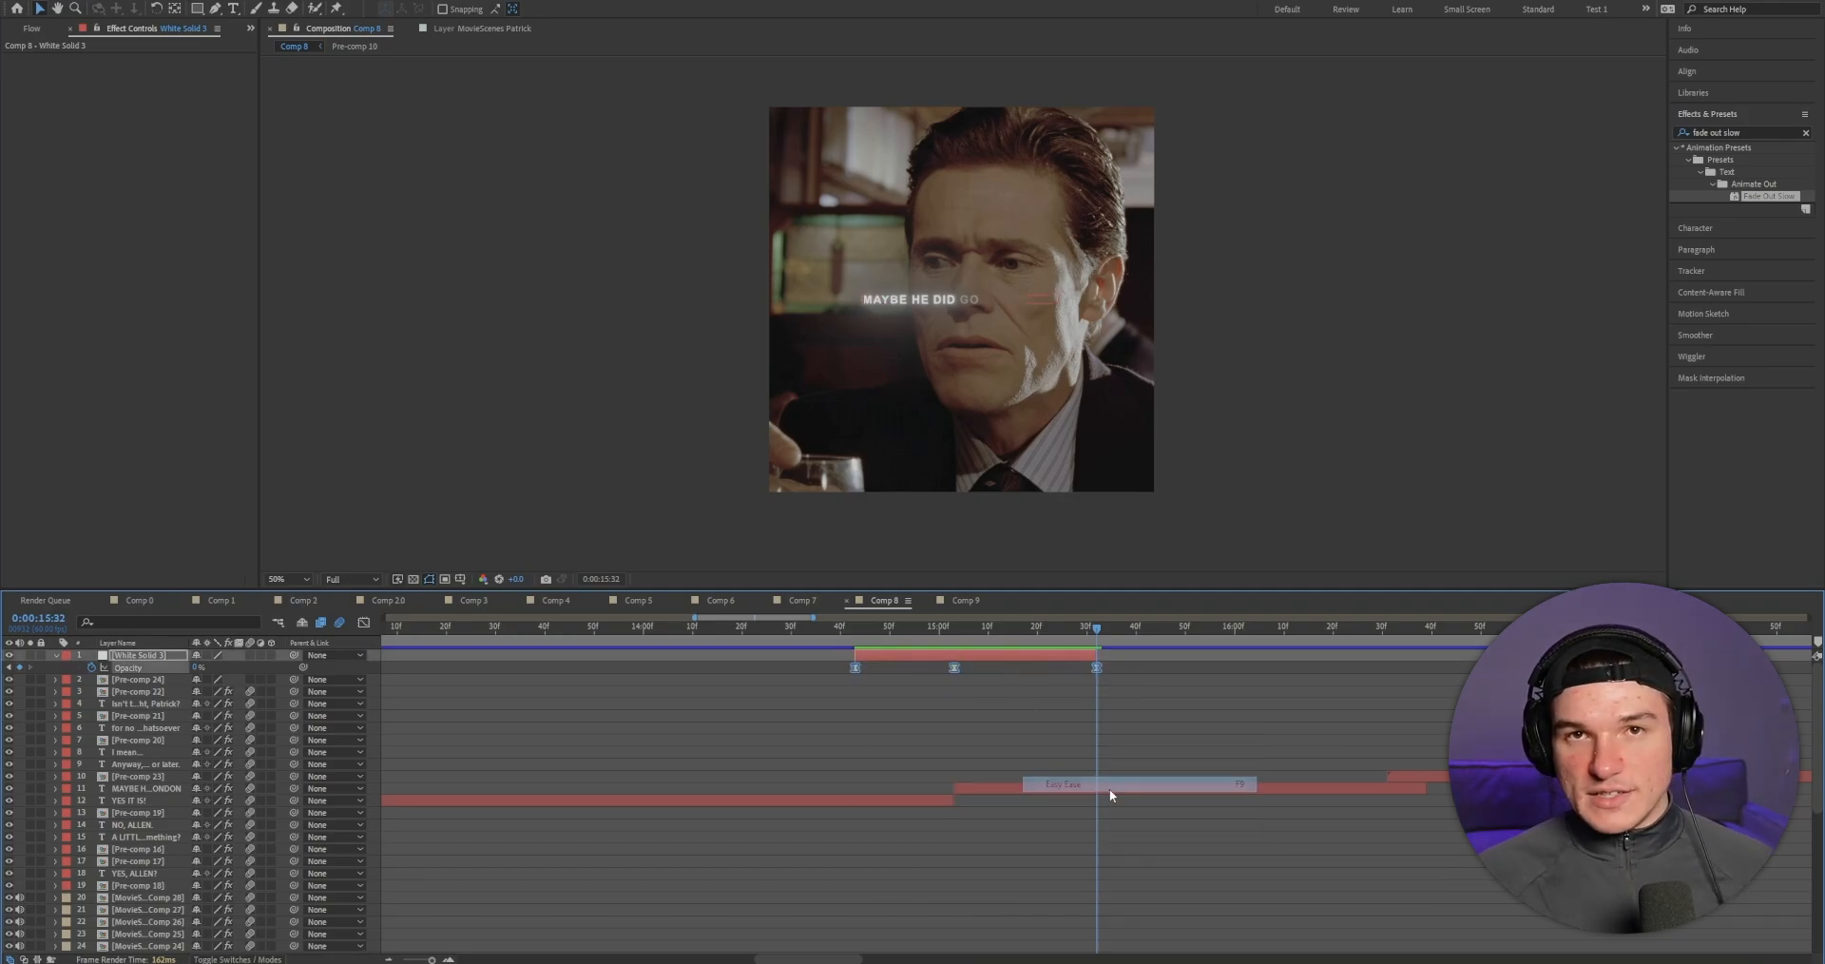
Step: Reshape the solid's Opacity curve in the Graph Editor into a sharp peak, with a slow build-up and a quick initial fall-off
{"action": "left_click", "coordinate": [364, 622]}
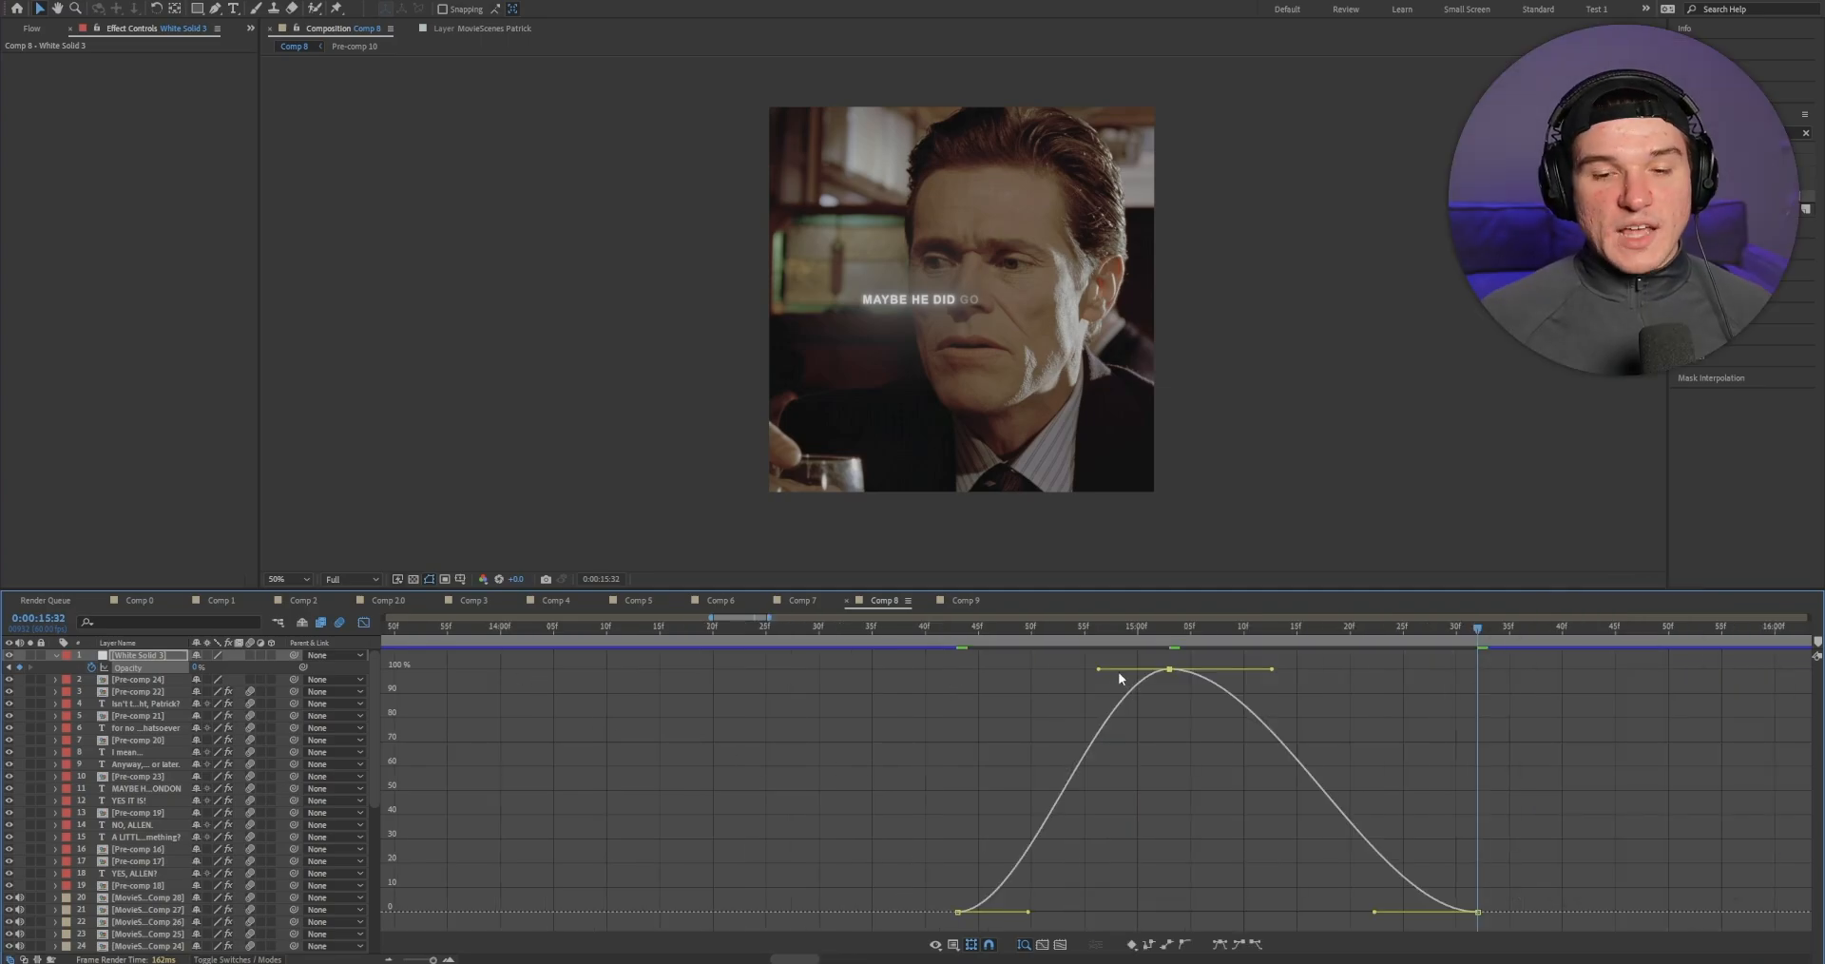
{"action": "left_click_drag", "start_coordinate": [1098, 669], "coordinate": [1168, 878]}
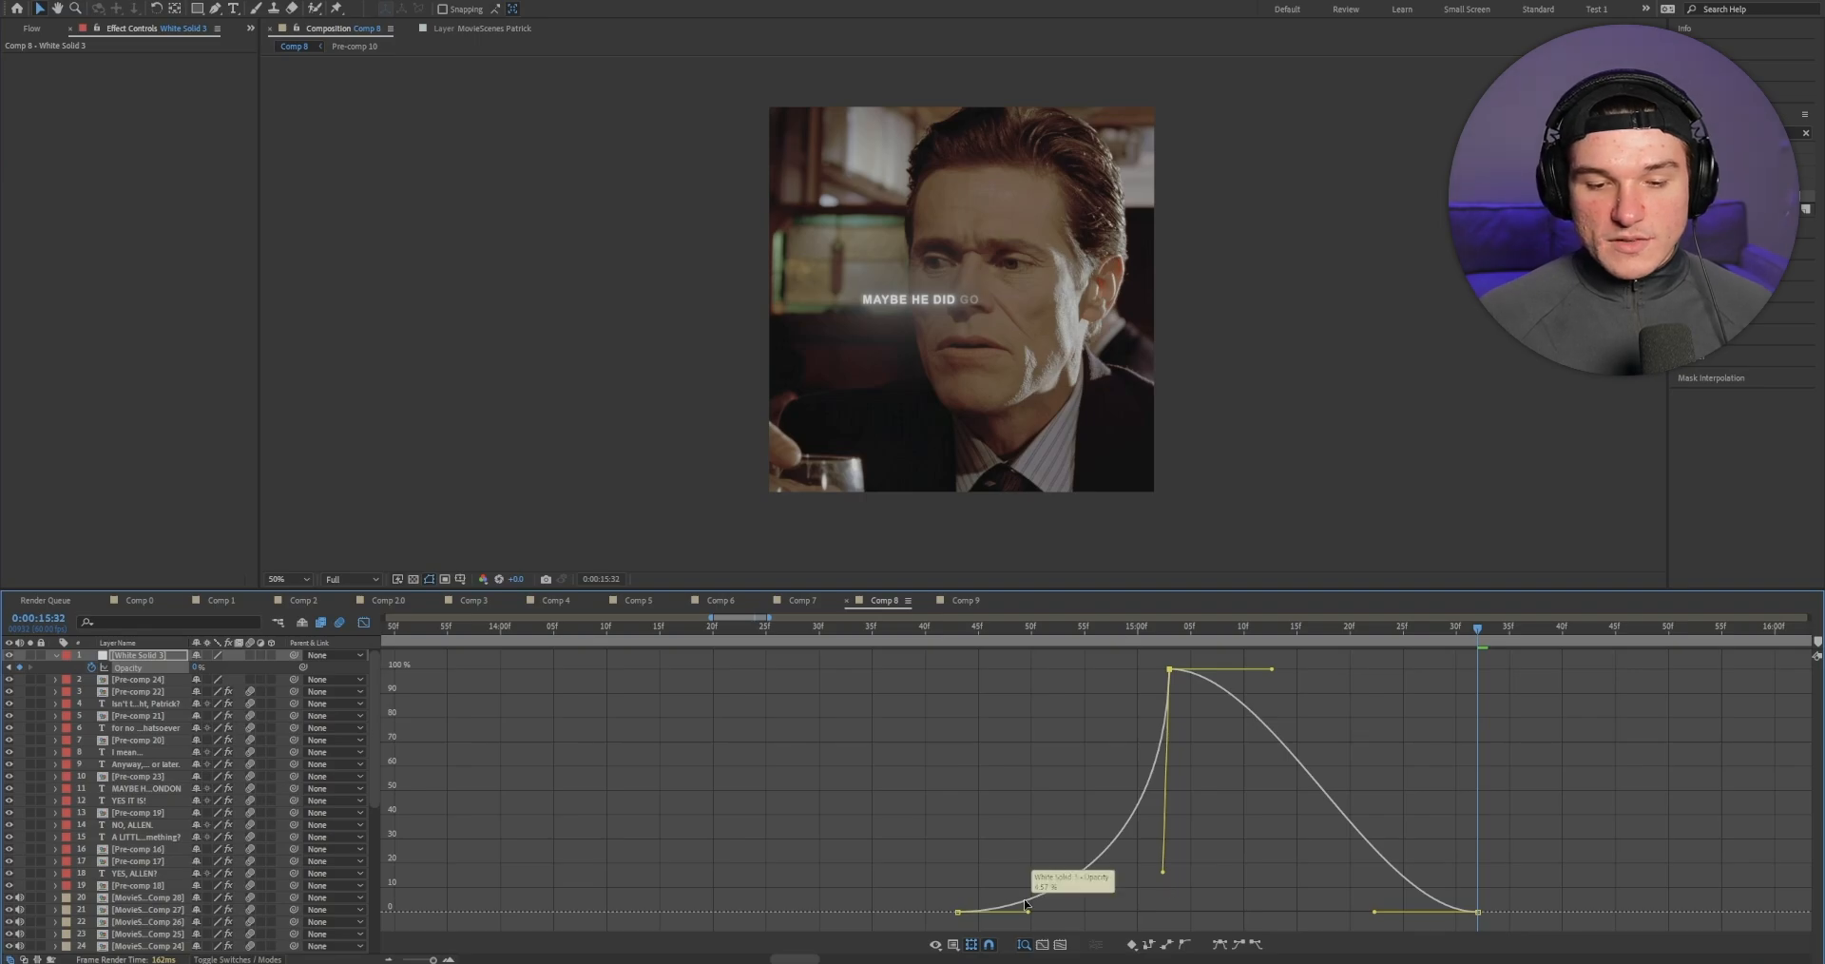
{"action": "left_click_drag", "start_coordinate": [1028, 912], "coordinate": [1074, 915]}
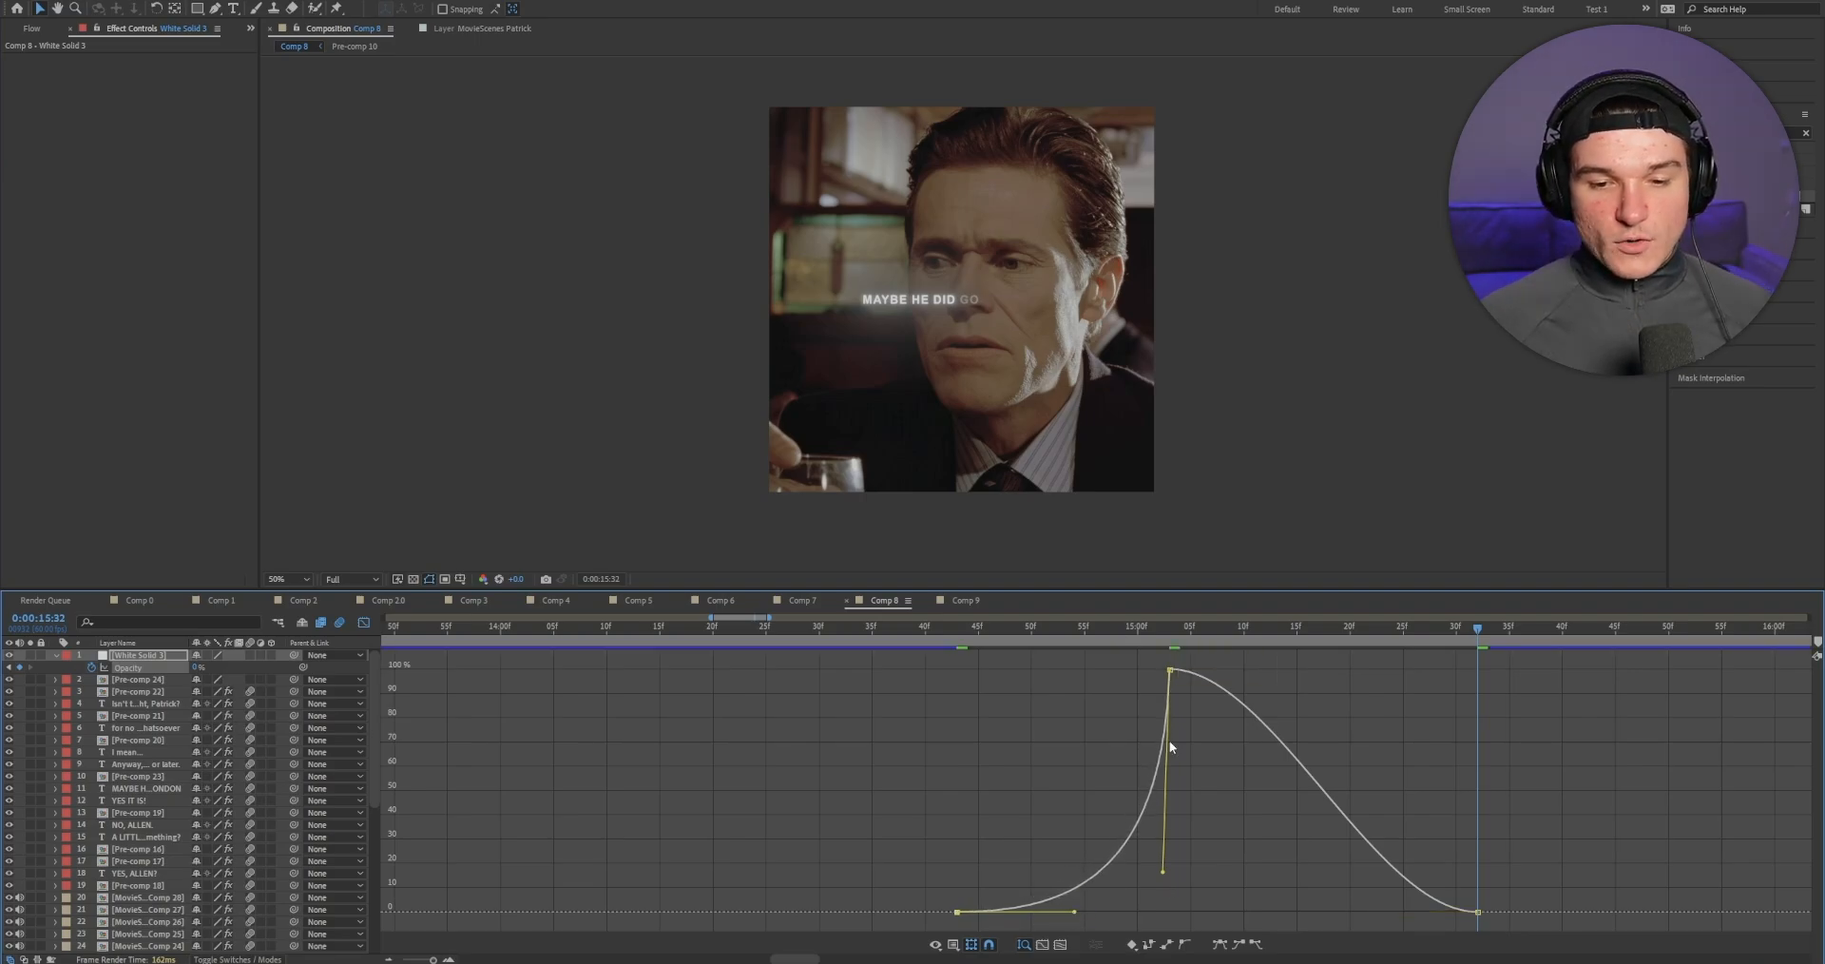
{"action": "left_click", "coordinate": [1243, 678]}
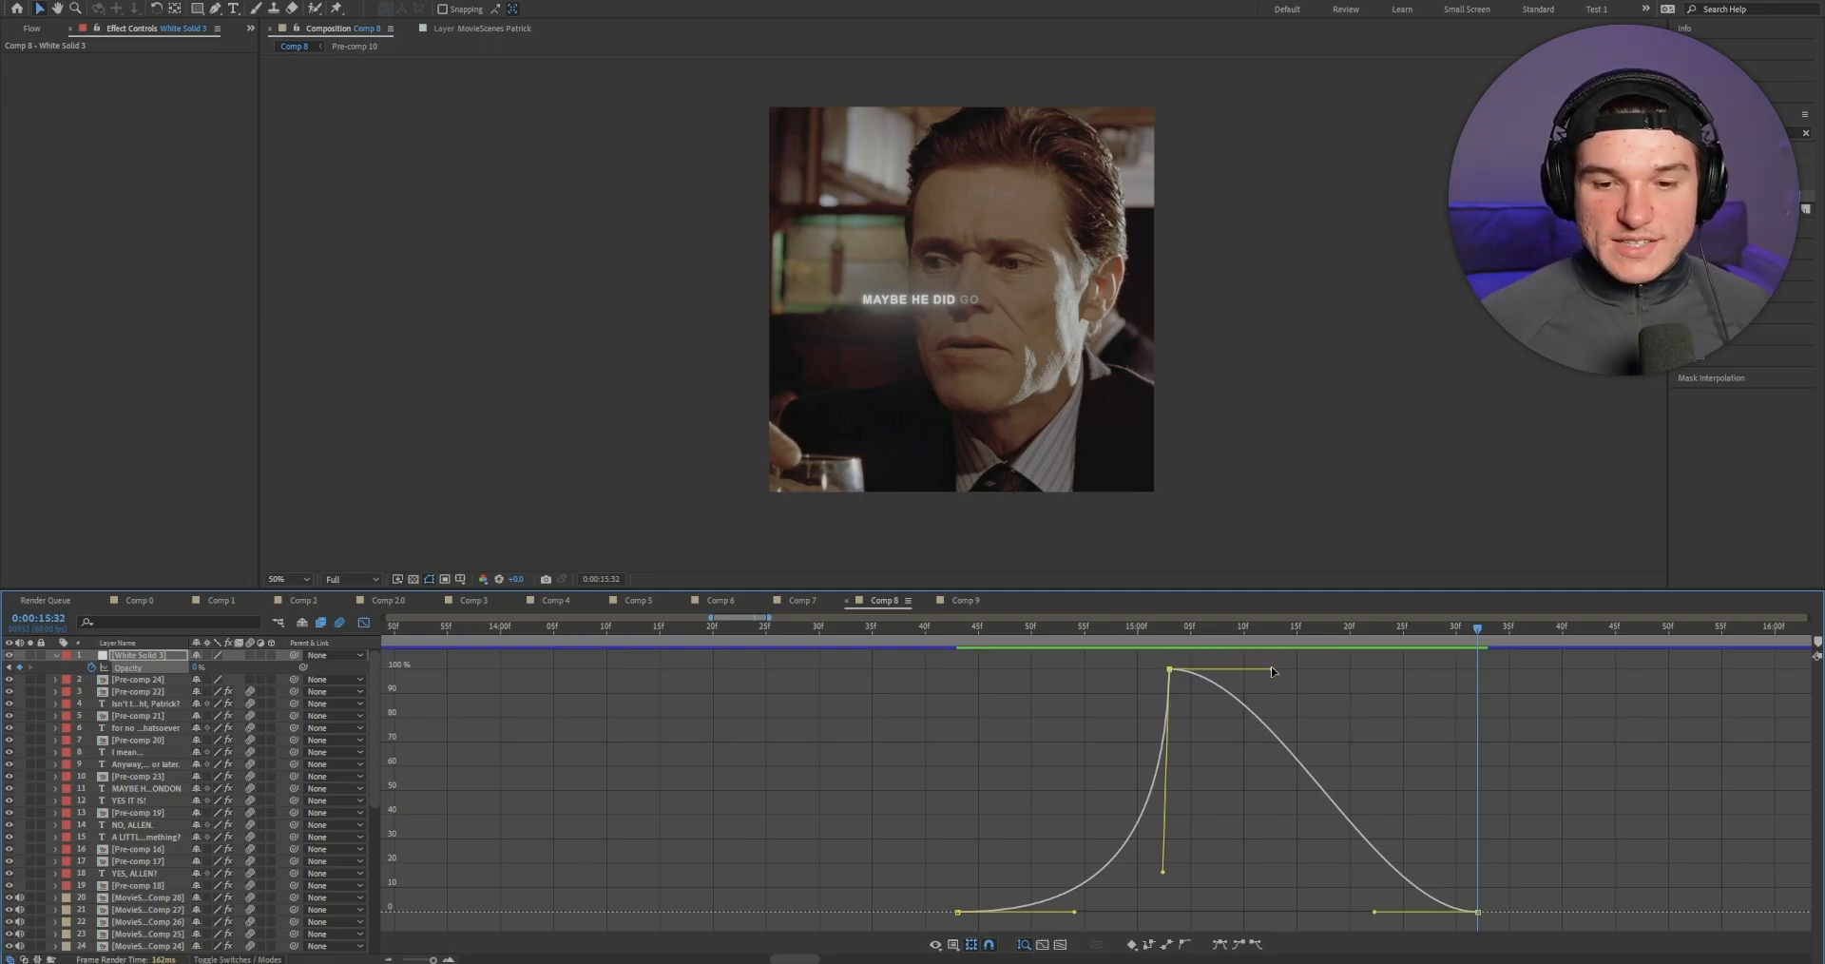
{"action": "left_click_drag", "start_coordinate": [1274, 674], "coordinate": [1321, 841]}
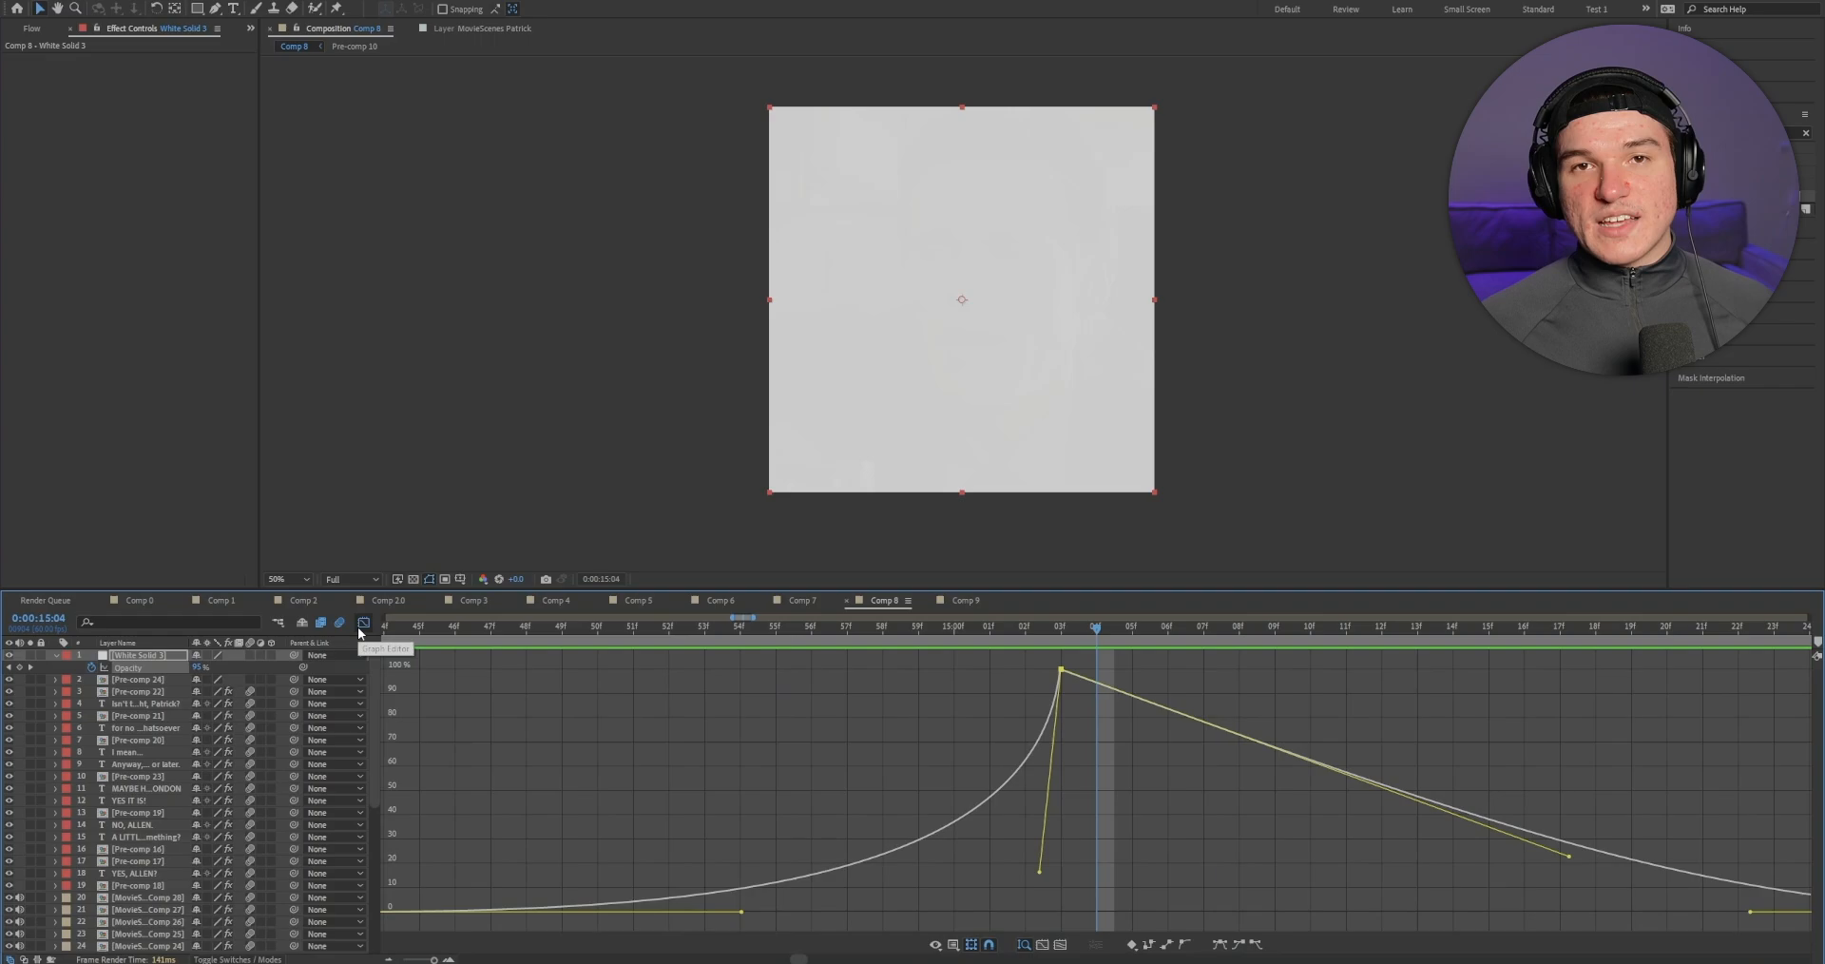
{"action": "left_click", "coordinate": [358, 625]}
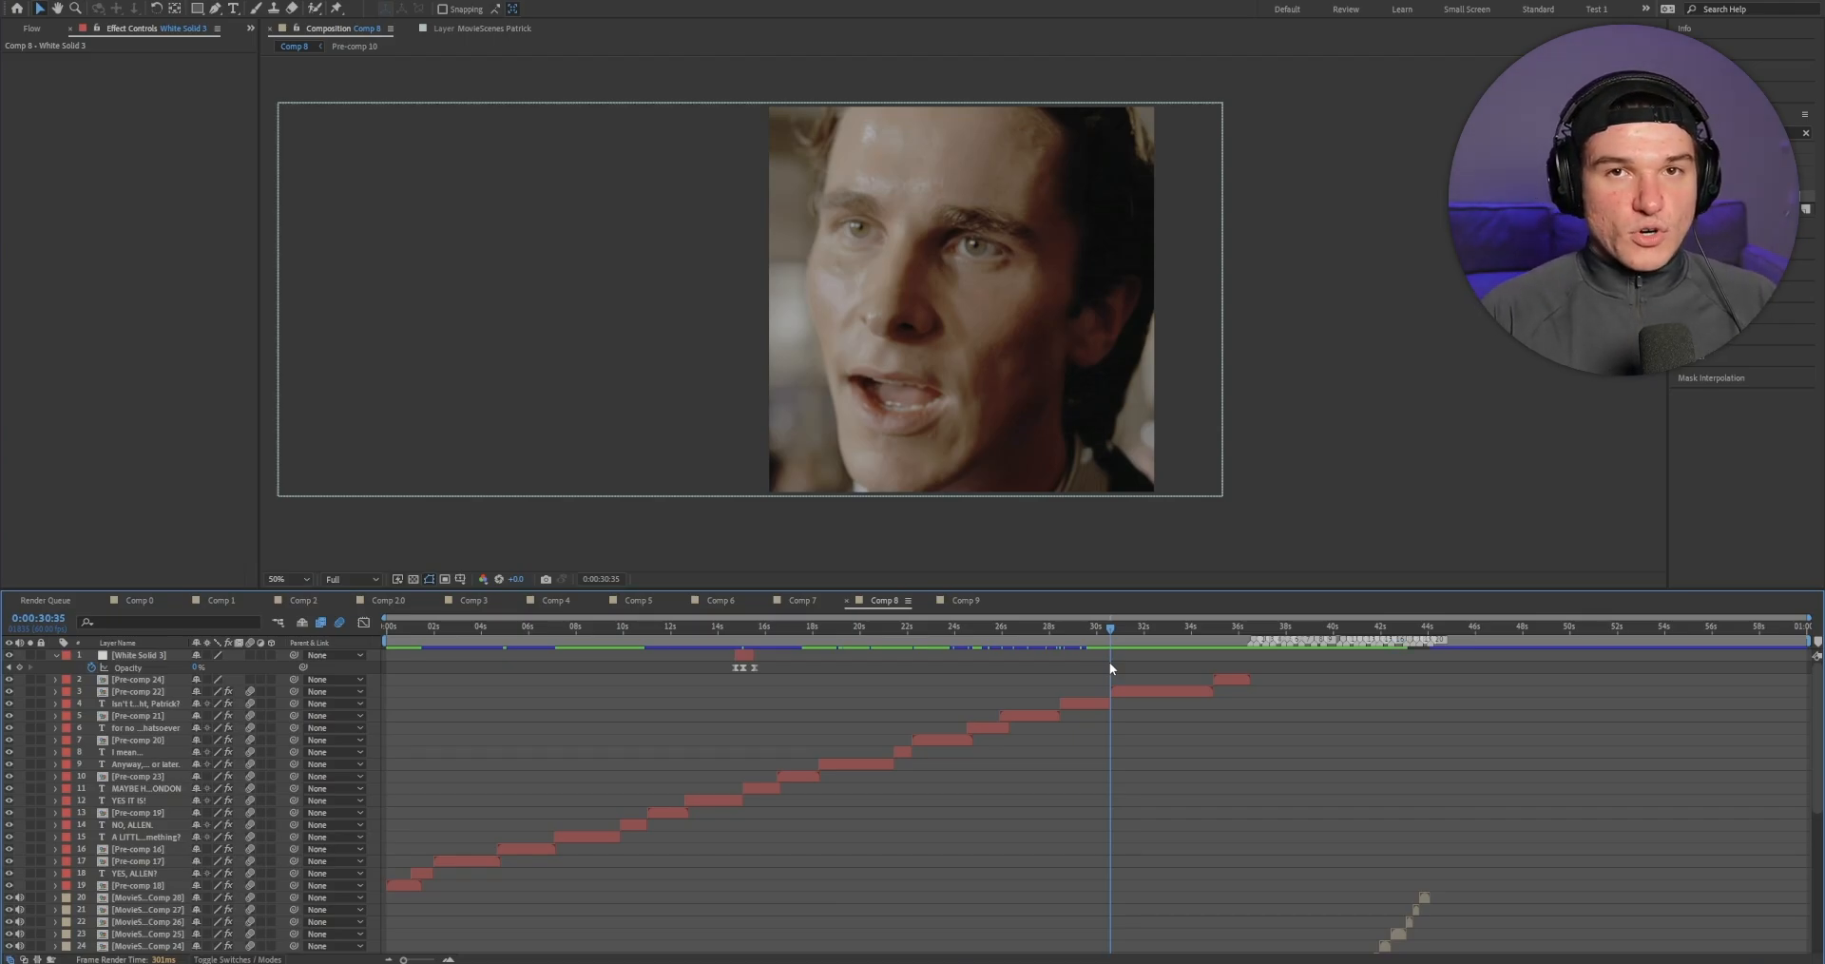
Step: Duplicate the white flash solid and move the copy so its Opacity peak sits on the cut at 0:00:30:35
{"action": "left_click", "coordinate": [750, 654]}
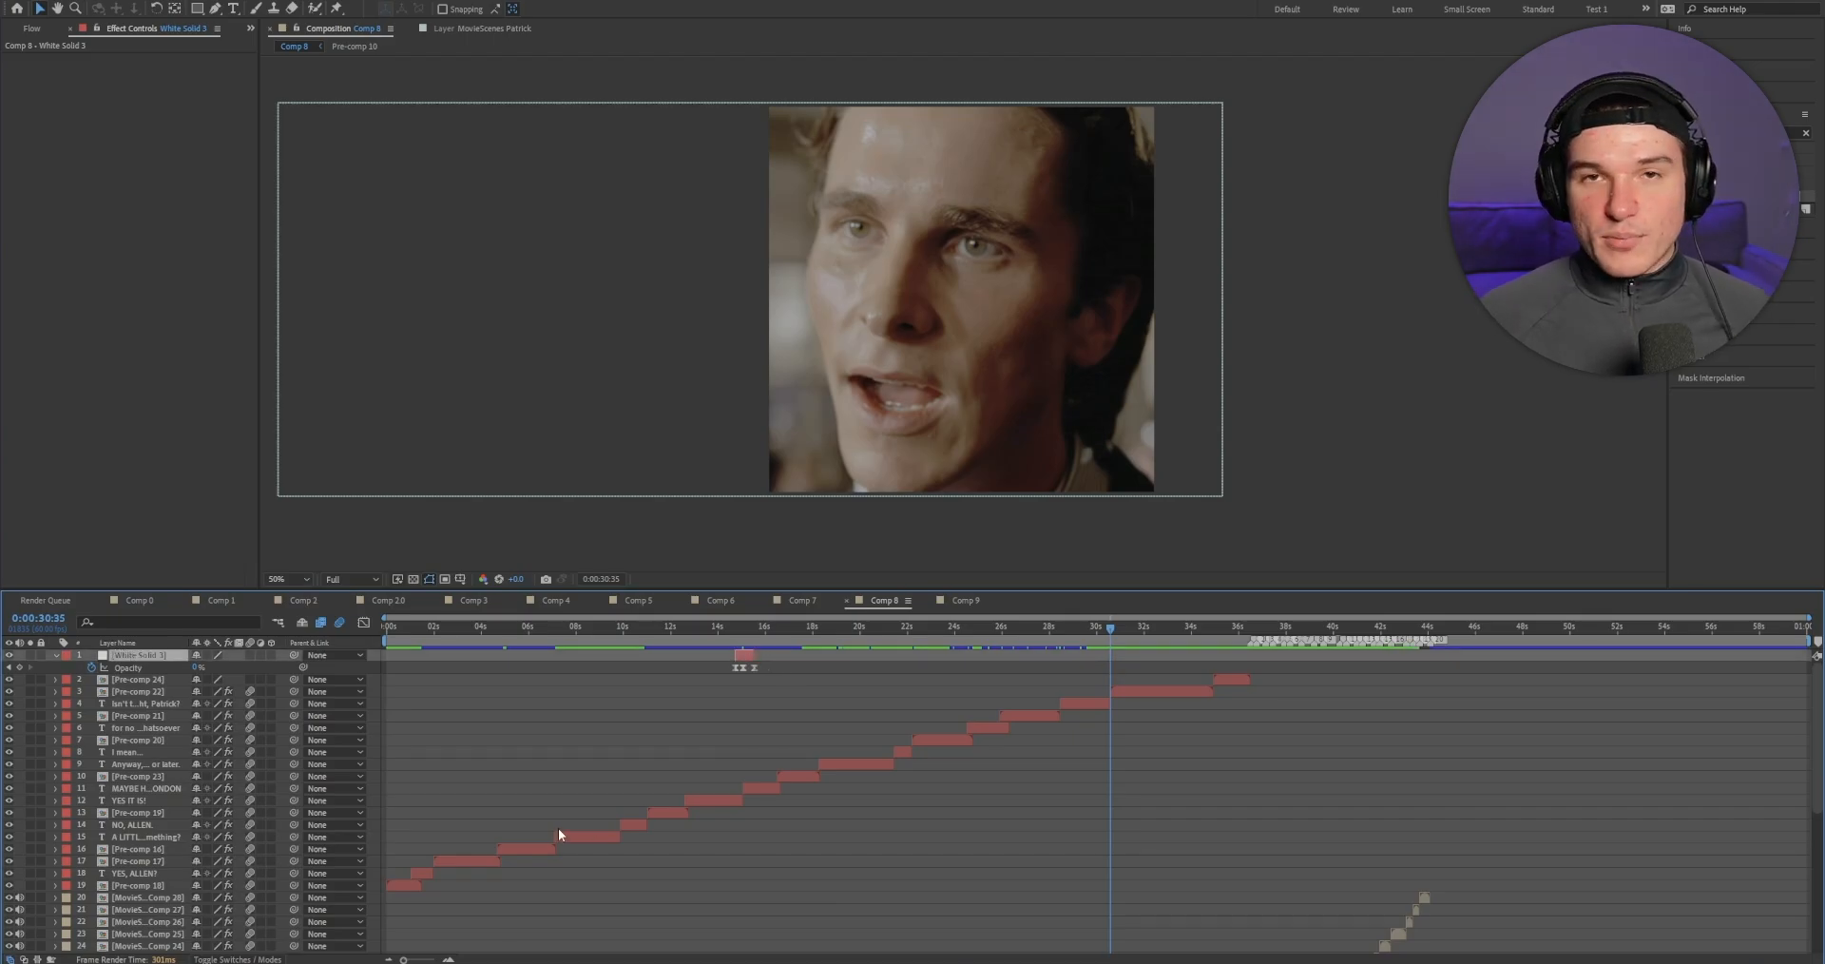
{"action": "key", "text": "ctrl+d"}
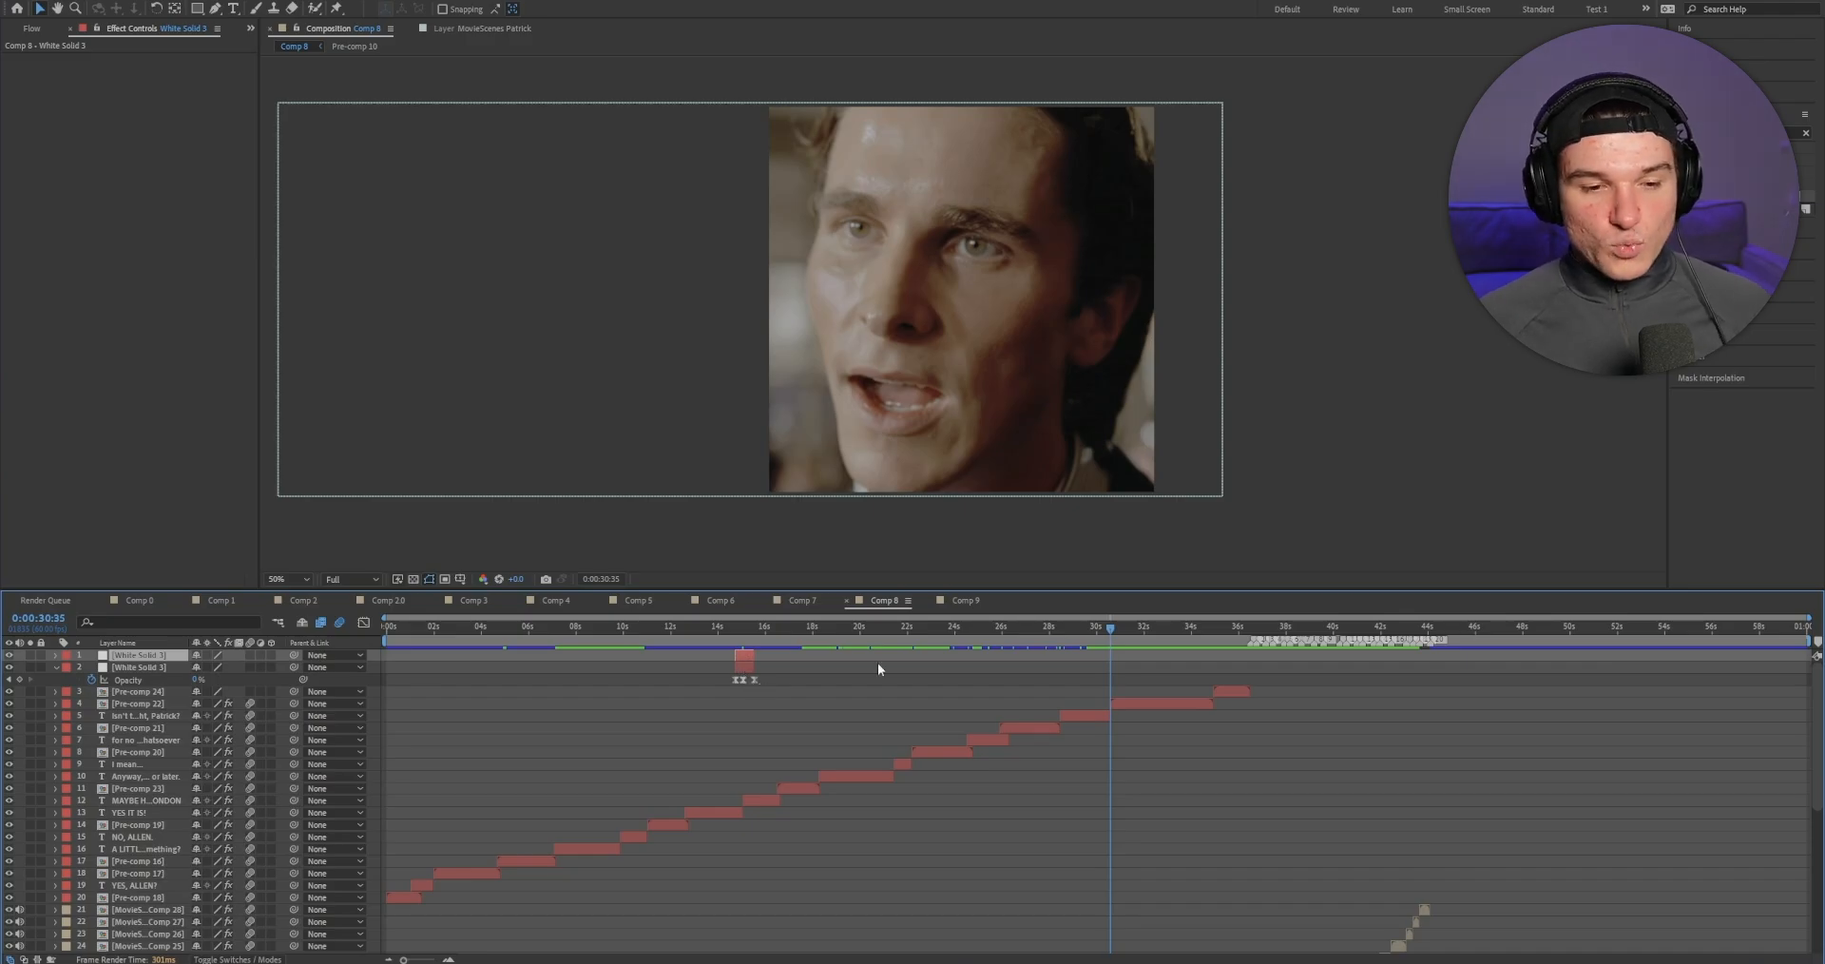
{"action": "key", "text": "t"}
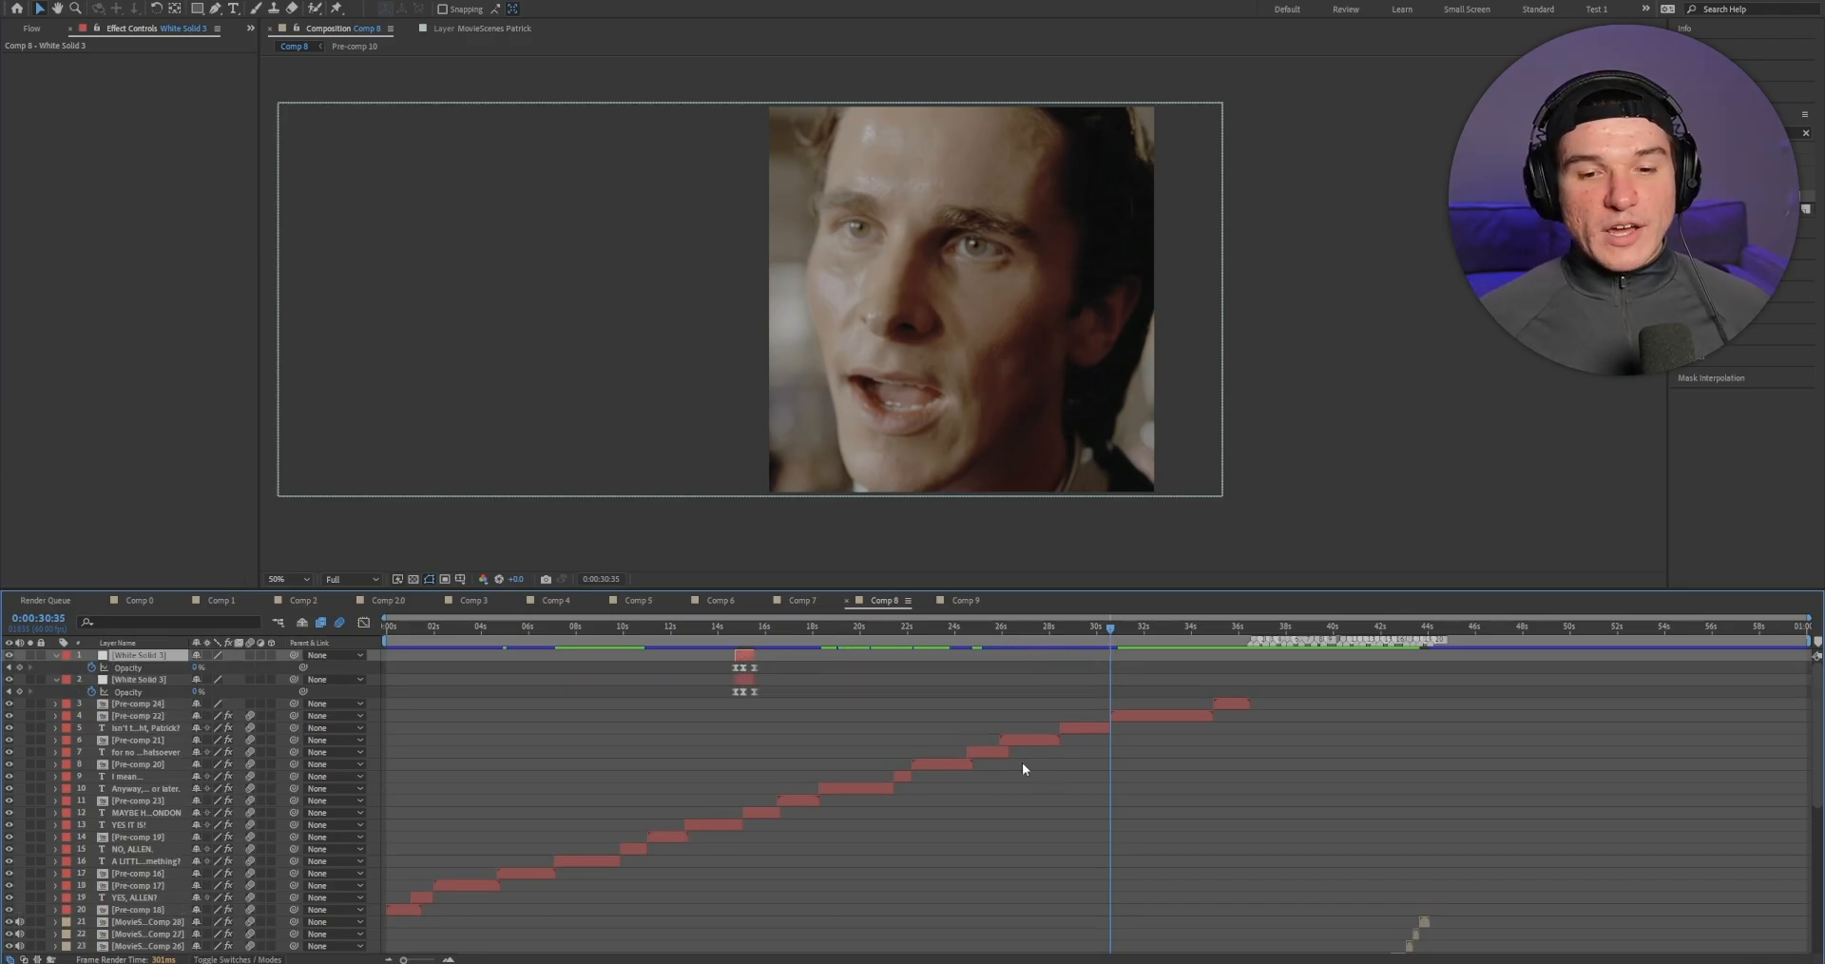
{"action": "left_click_drag", "start_coordinate": [745, 655], "coordinate": [1114, 673]}
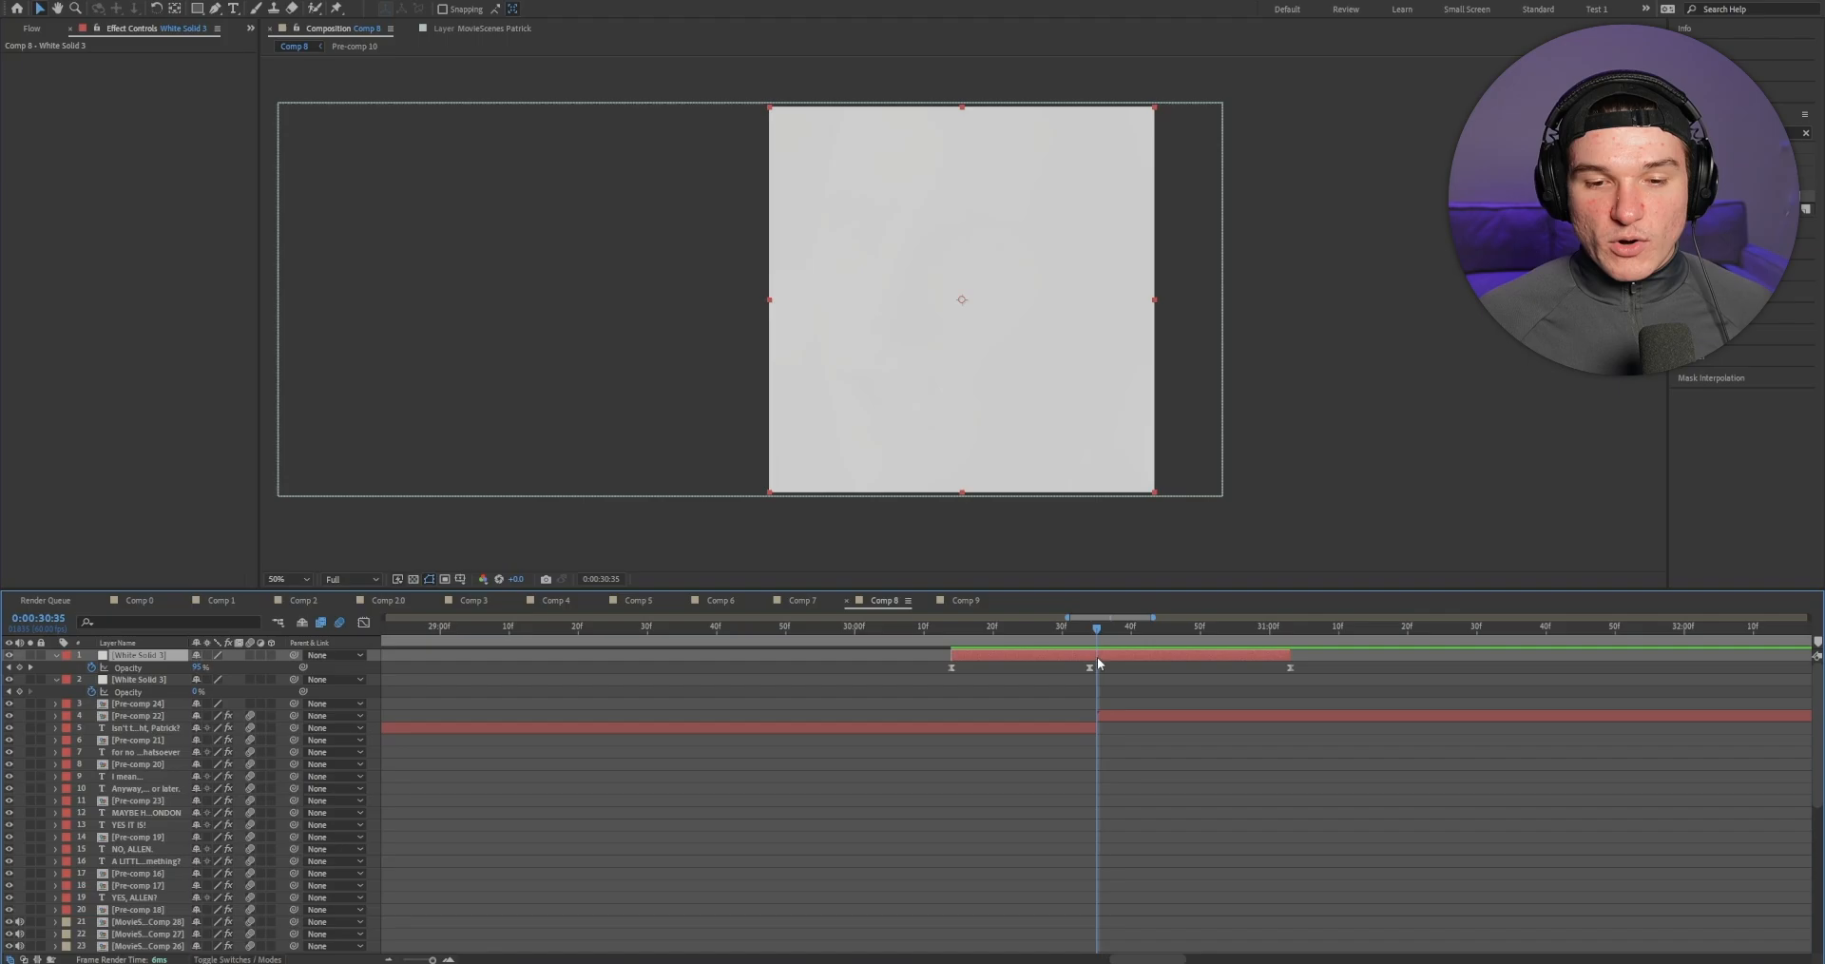
{"action": "left_click_drag", "start_coordinate": [1091, 657], "coordinate": [1094, 658]}
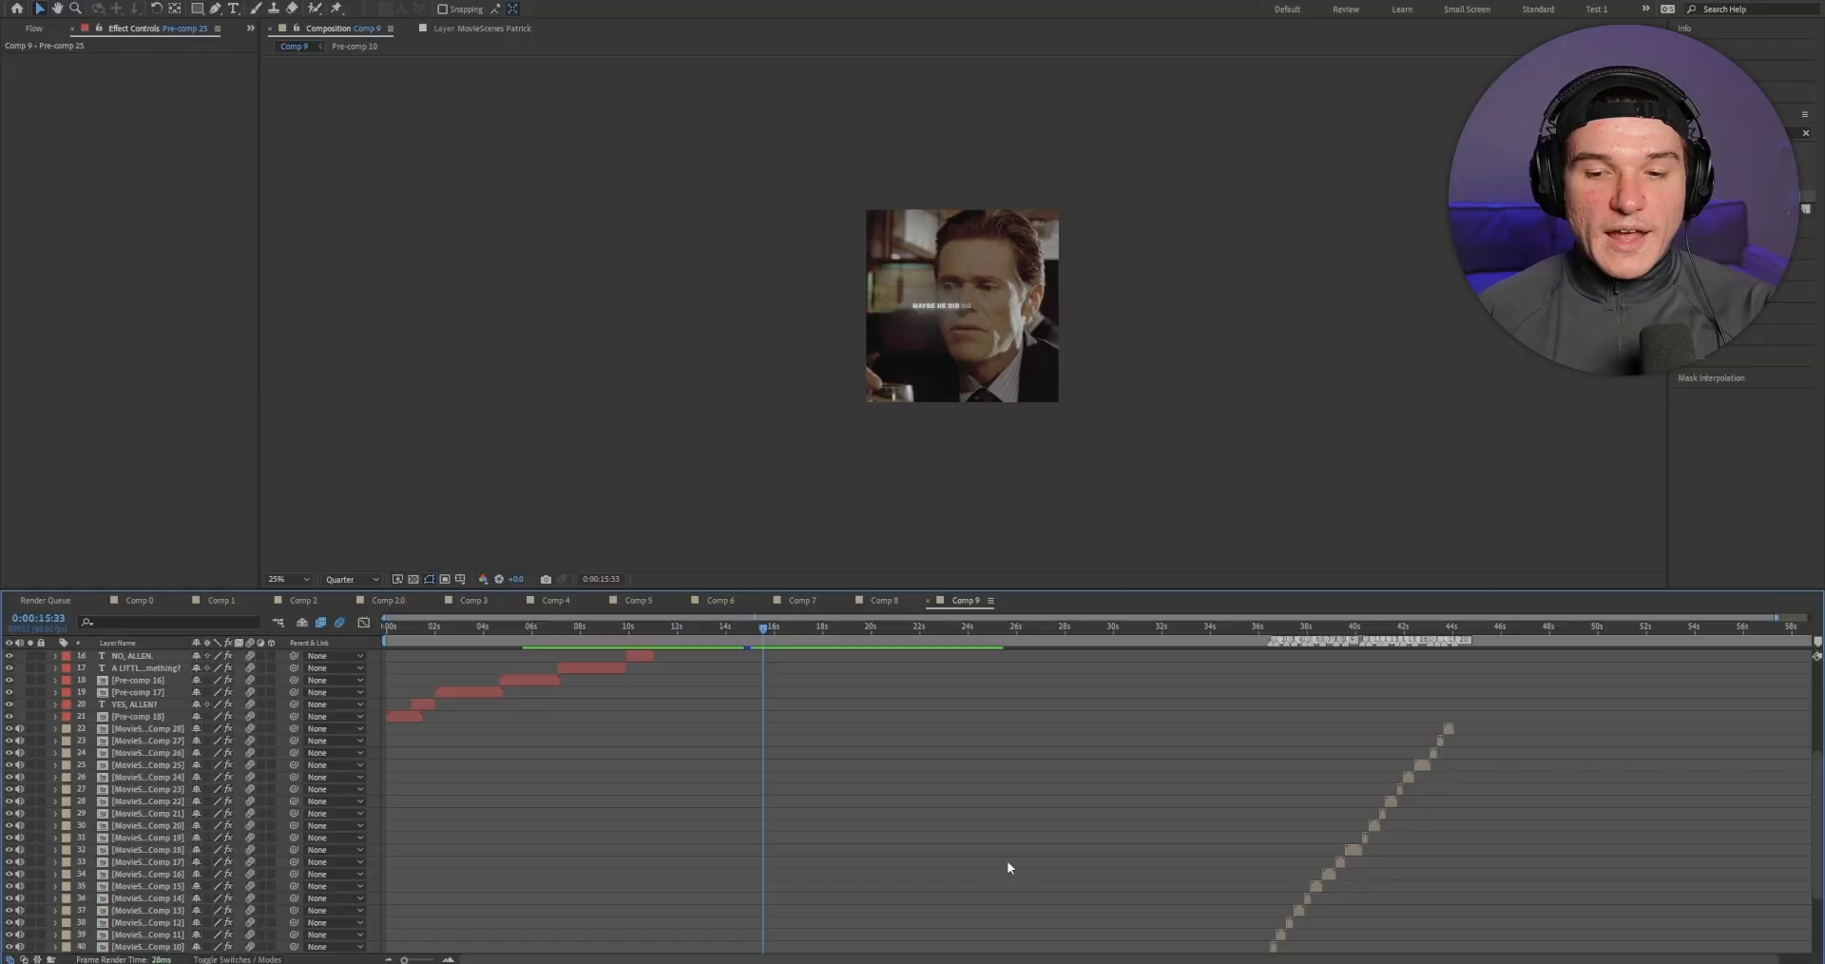
Step: Pre-compose the short beat-cut clips in layers 22 to 40 into one new composition, moving all attributes into it
{"action": "scroll", "coordinate": [1330, 780], "scroll_direction": "down", "scroll_amount": 1}
{"action": "left_click", "coordinate": [1448, 692]}
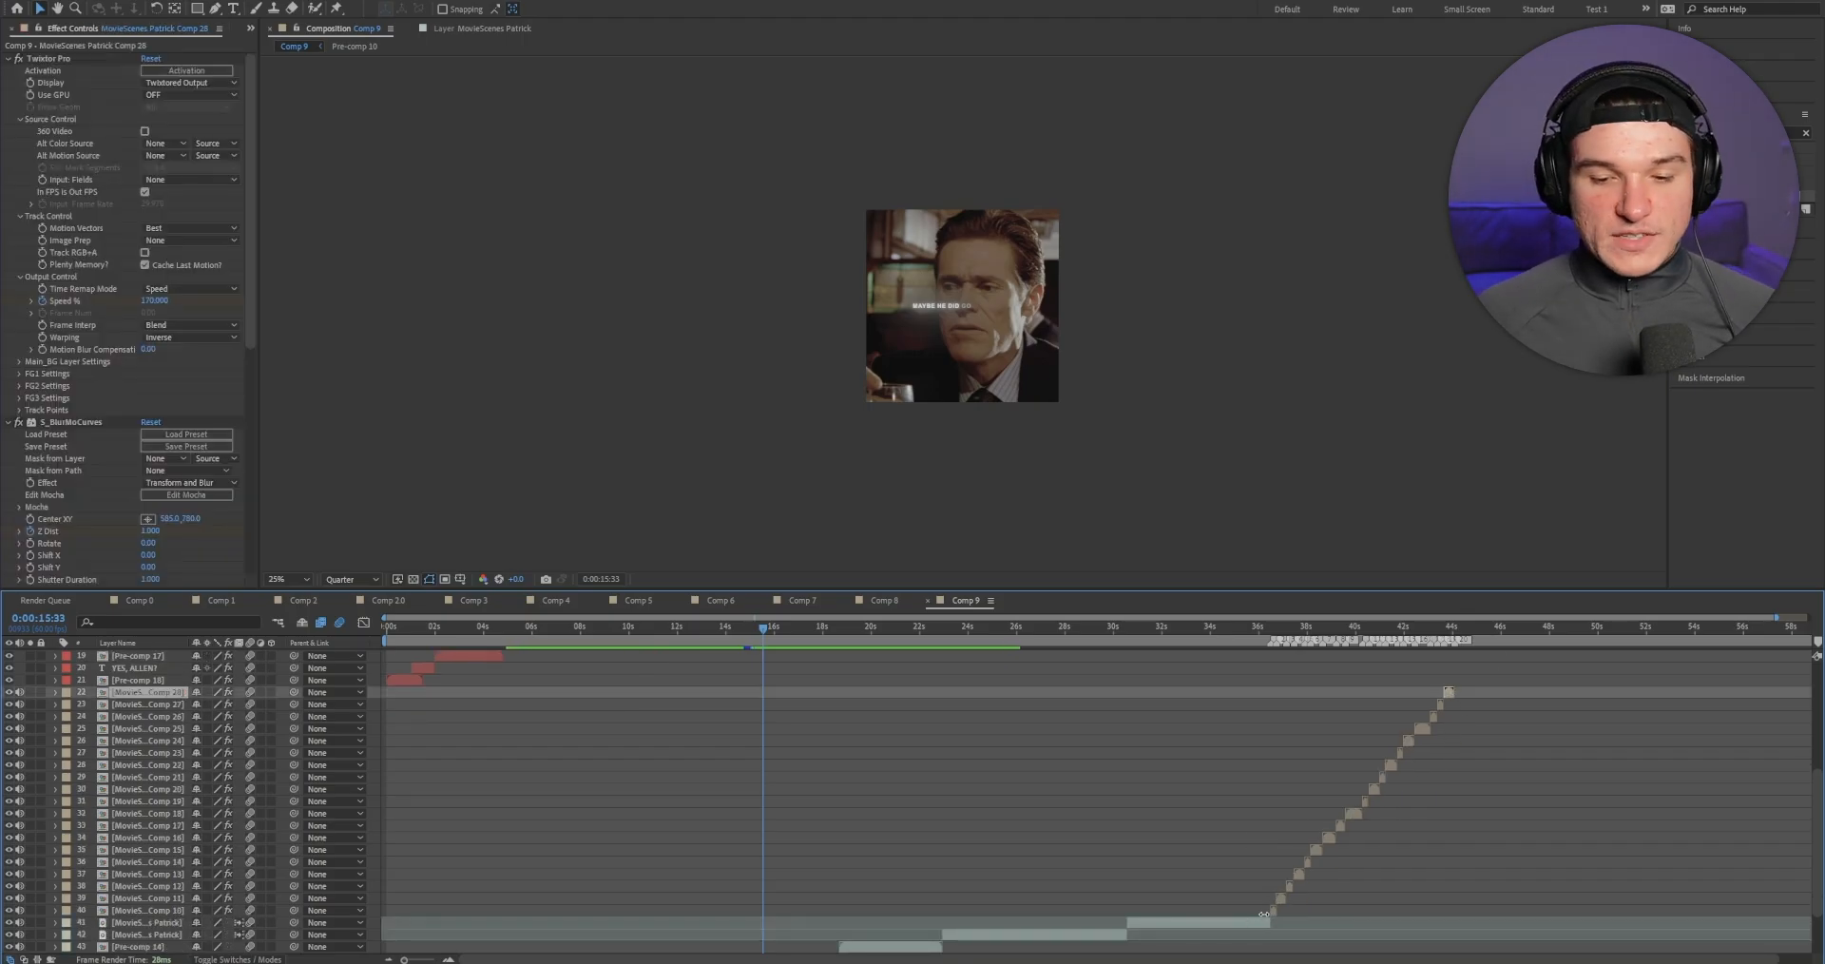
{"action": "left_click", "coordinate": [1271, 910], "text": "shift"}
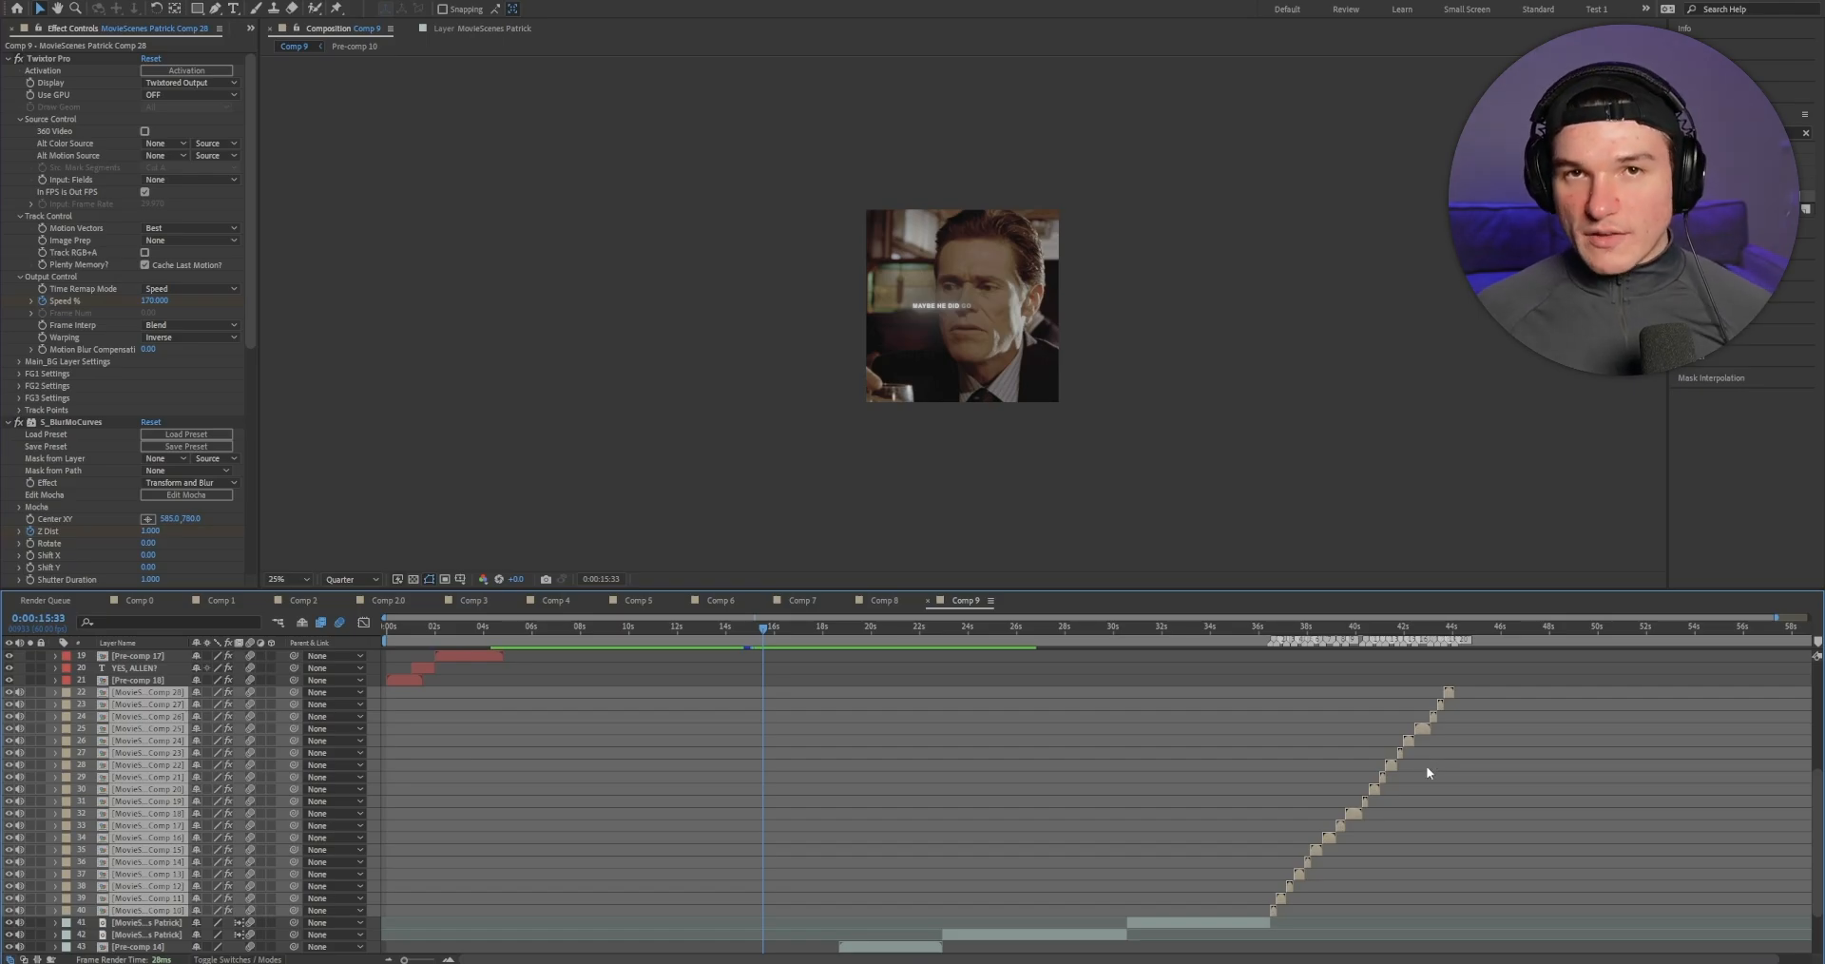
{"action": "key", "text": "ctrl+shift+c"}
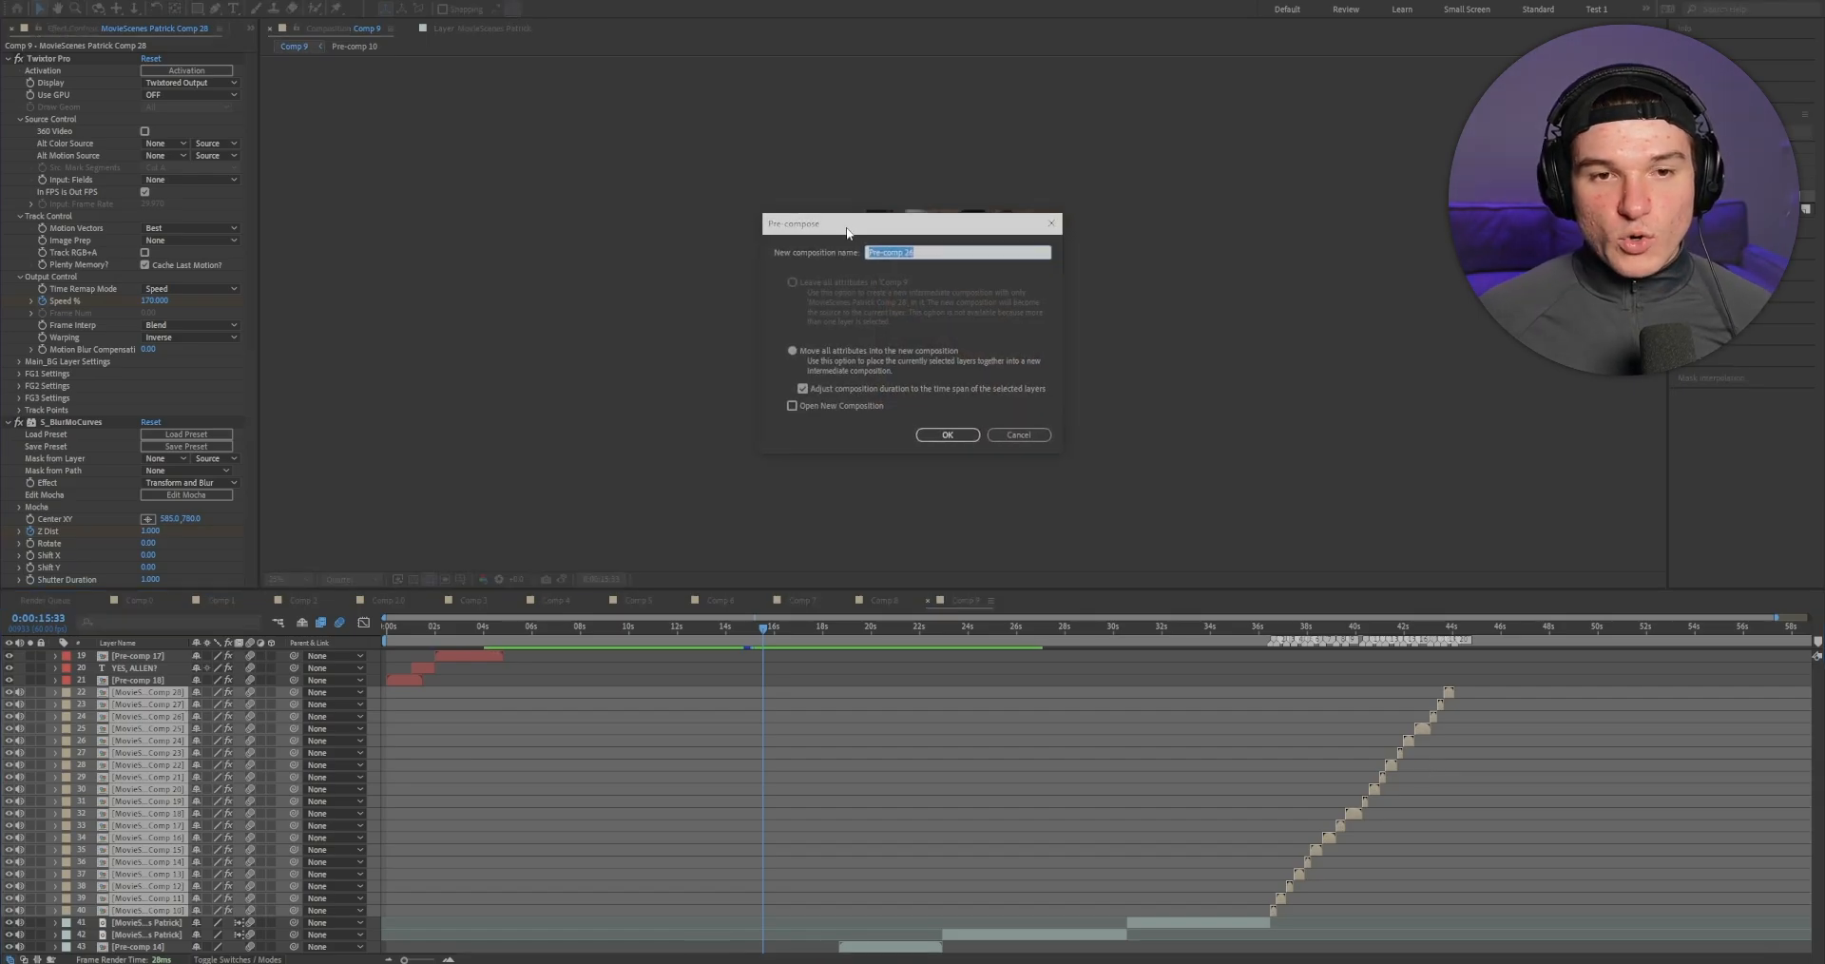
{"action": "left_click", "coordinate": [791, 351]}
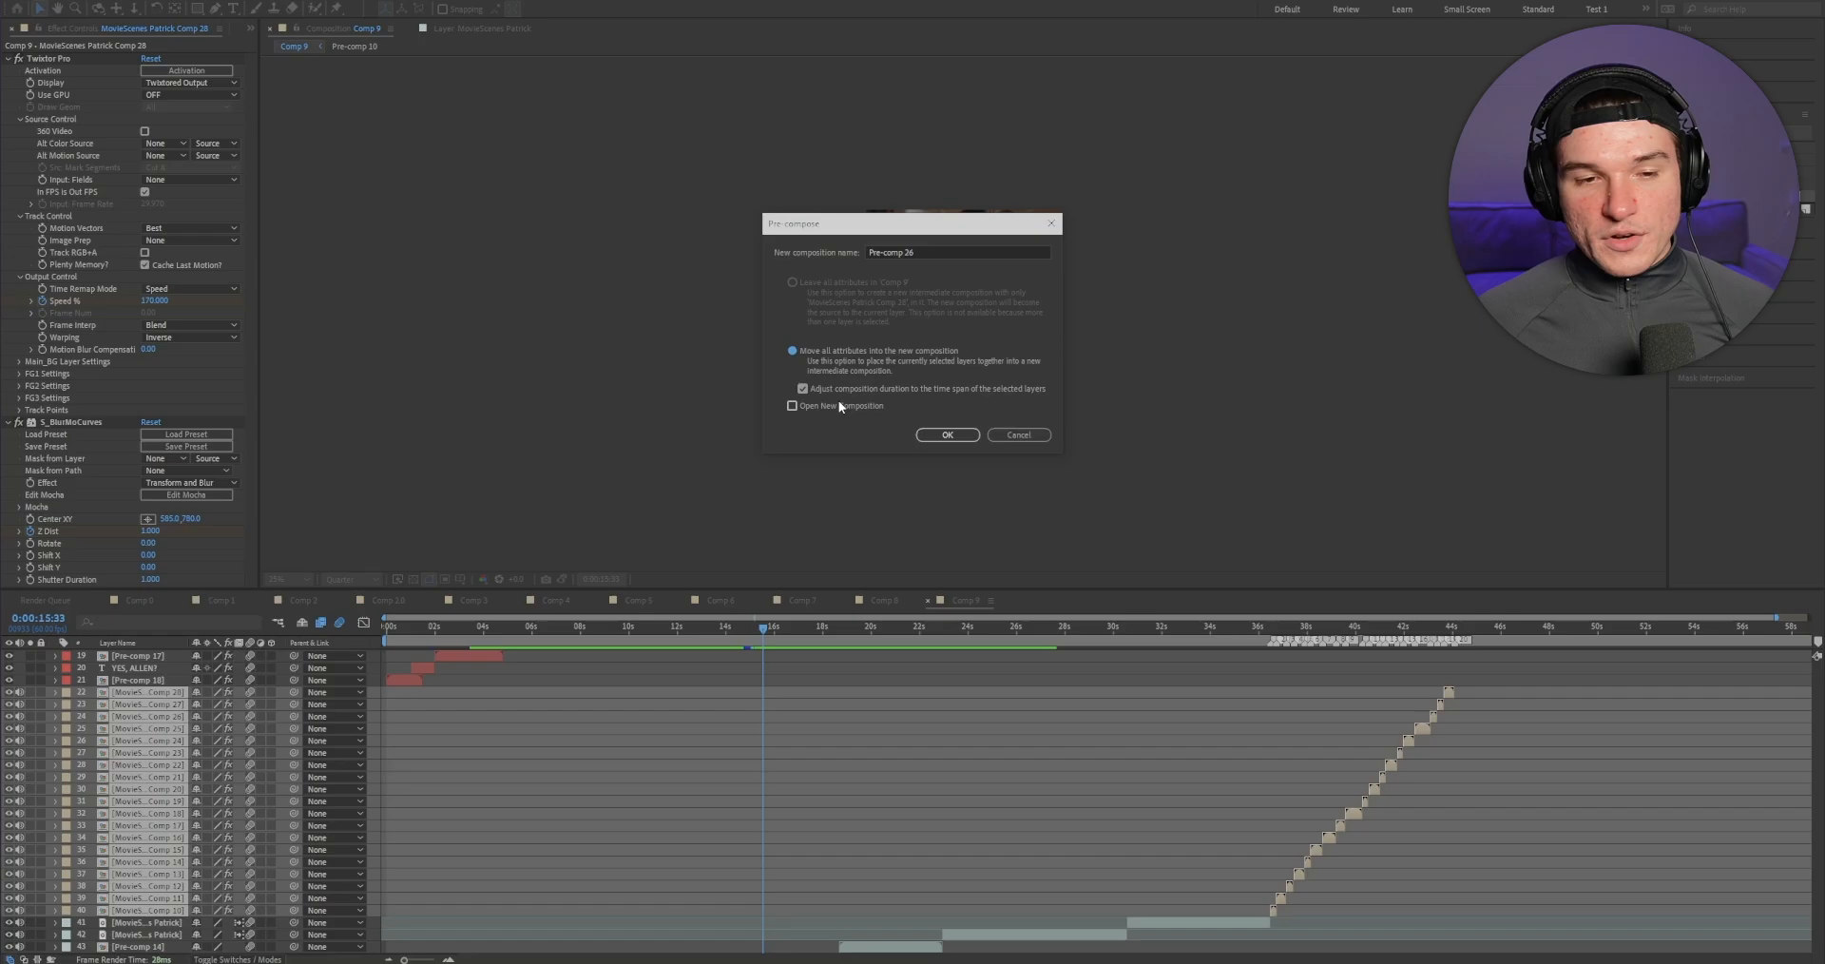
{"action": "left_click", "coordinate": [920, 435]}
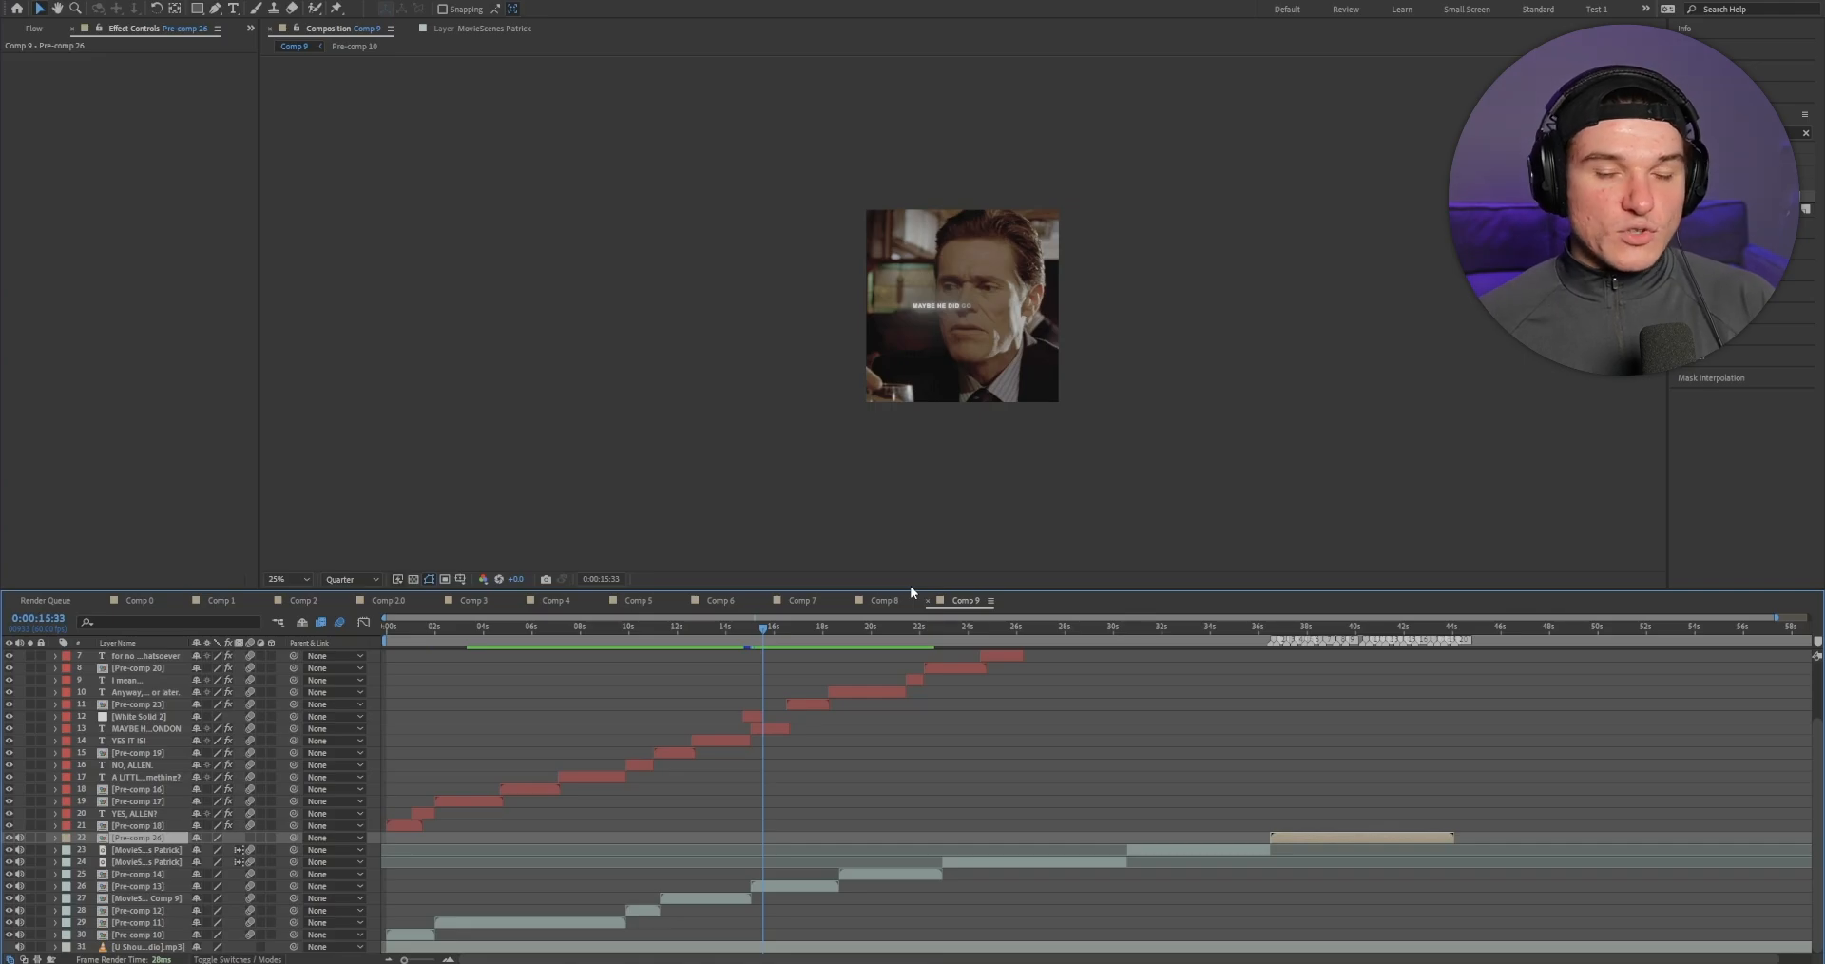
{"action": "left_click", "coordinate": [1354, 798]}
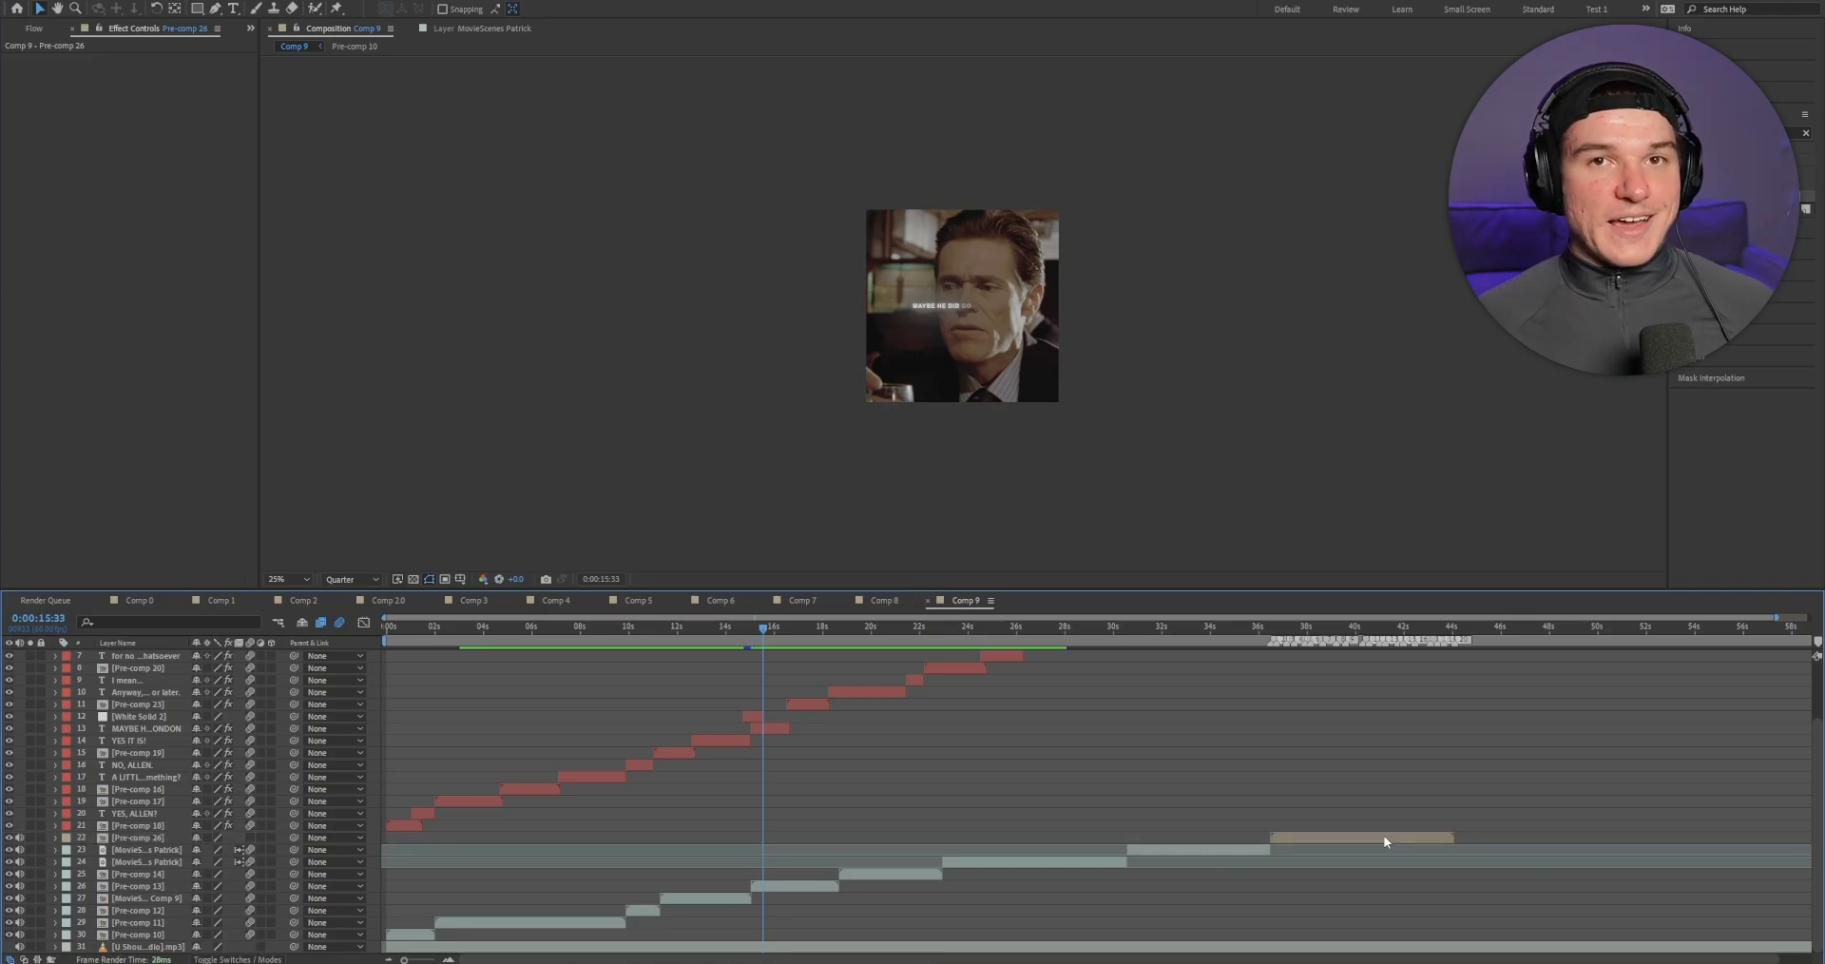
Step: Duplicate the beat-cut pre-comp and move the copy so it starts directly where the original ends, around 0:00:44:05
{"action": "left_click", "coordinate": [1382, 835]}
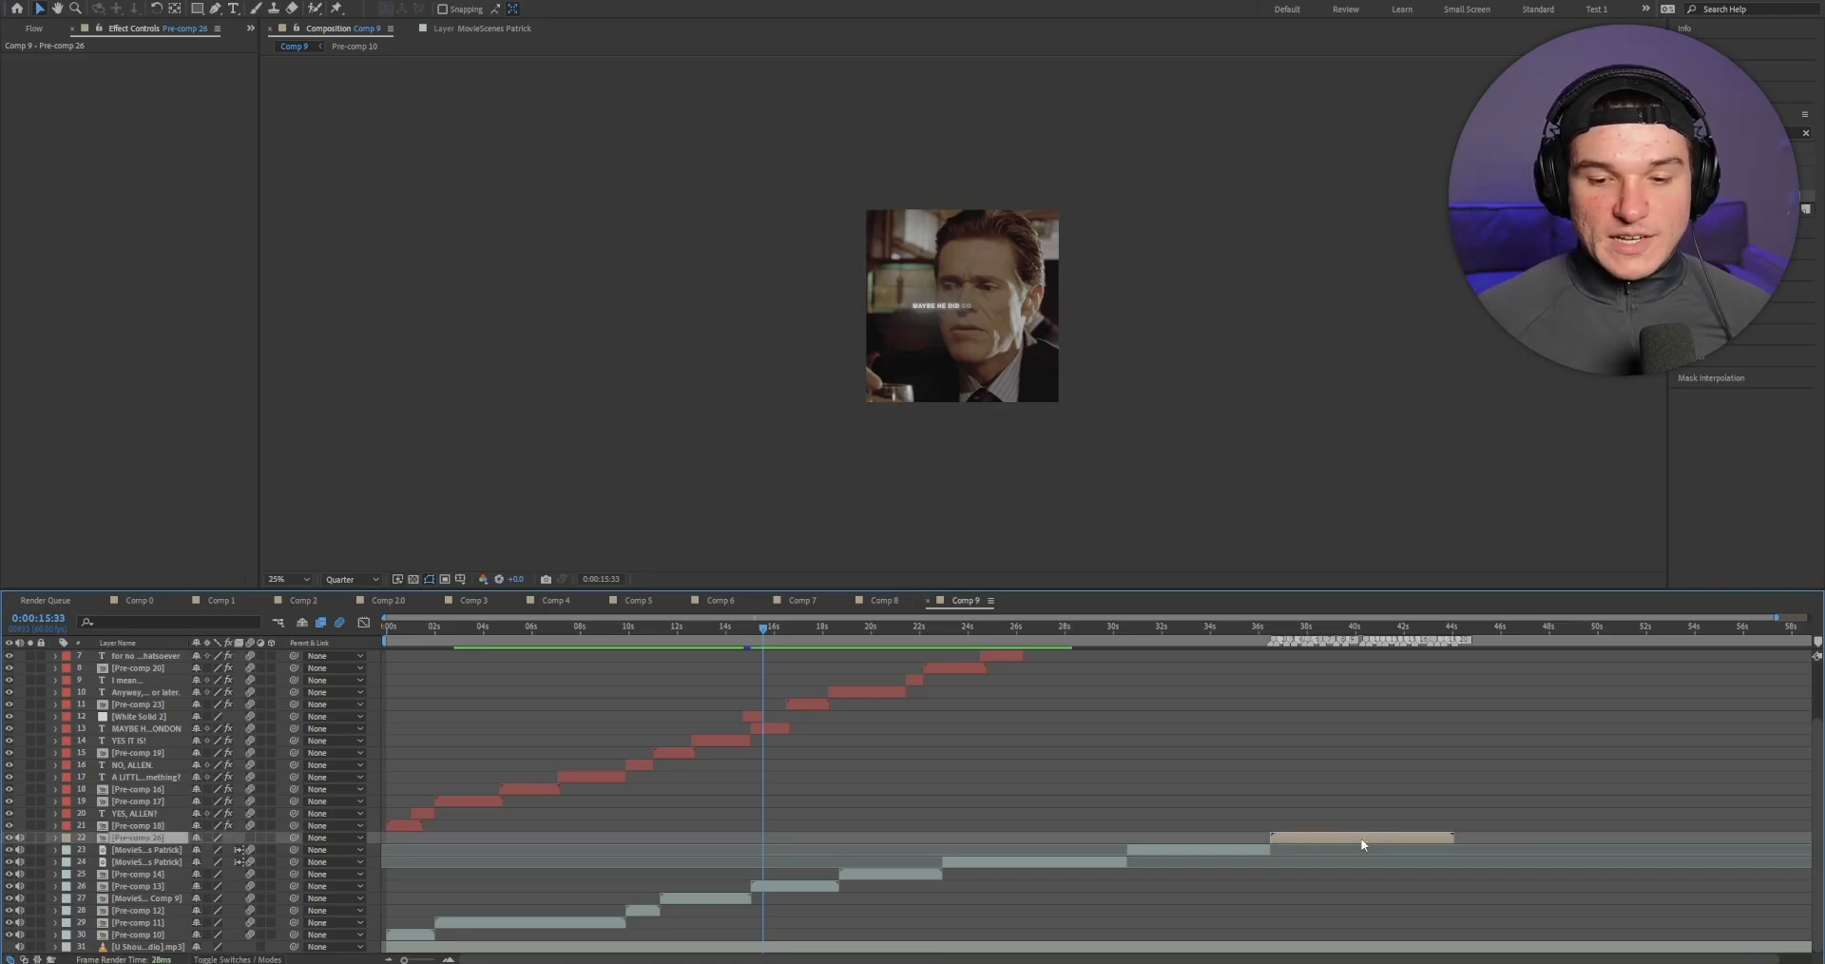
{"action": "key", "text": "ctrl+d"}
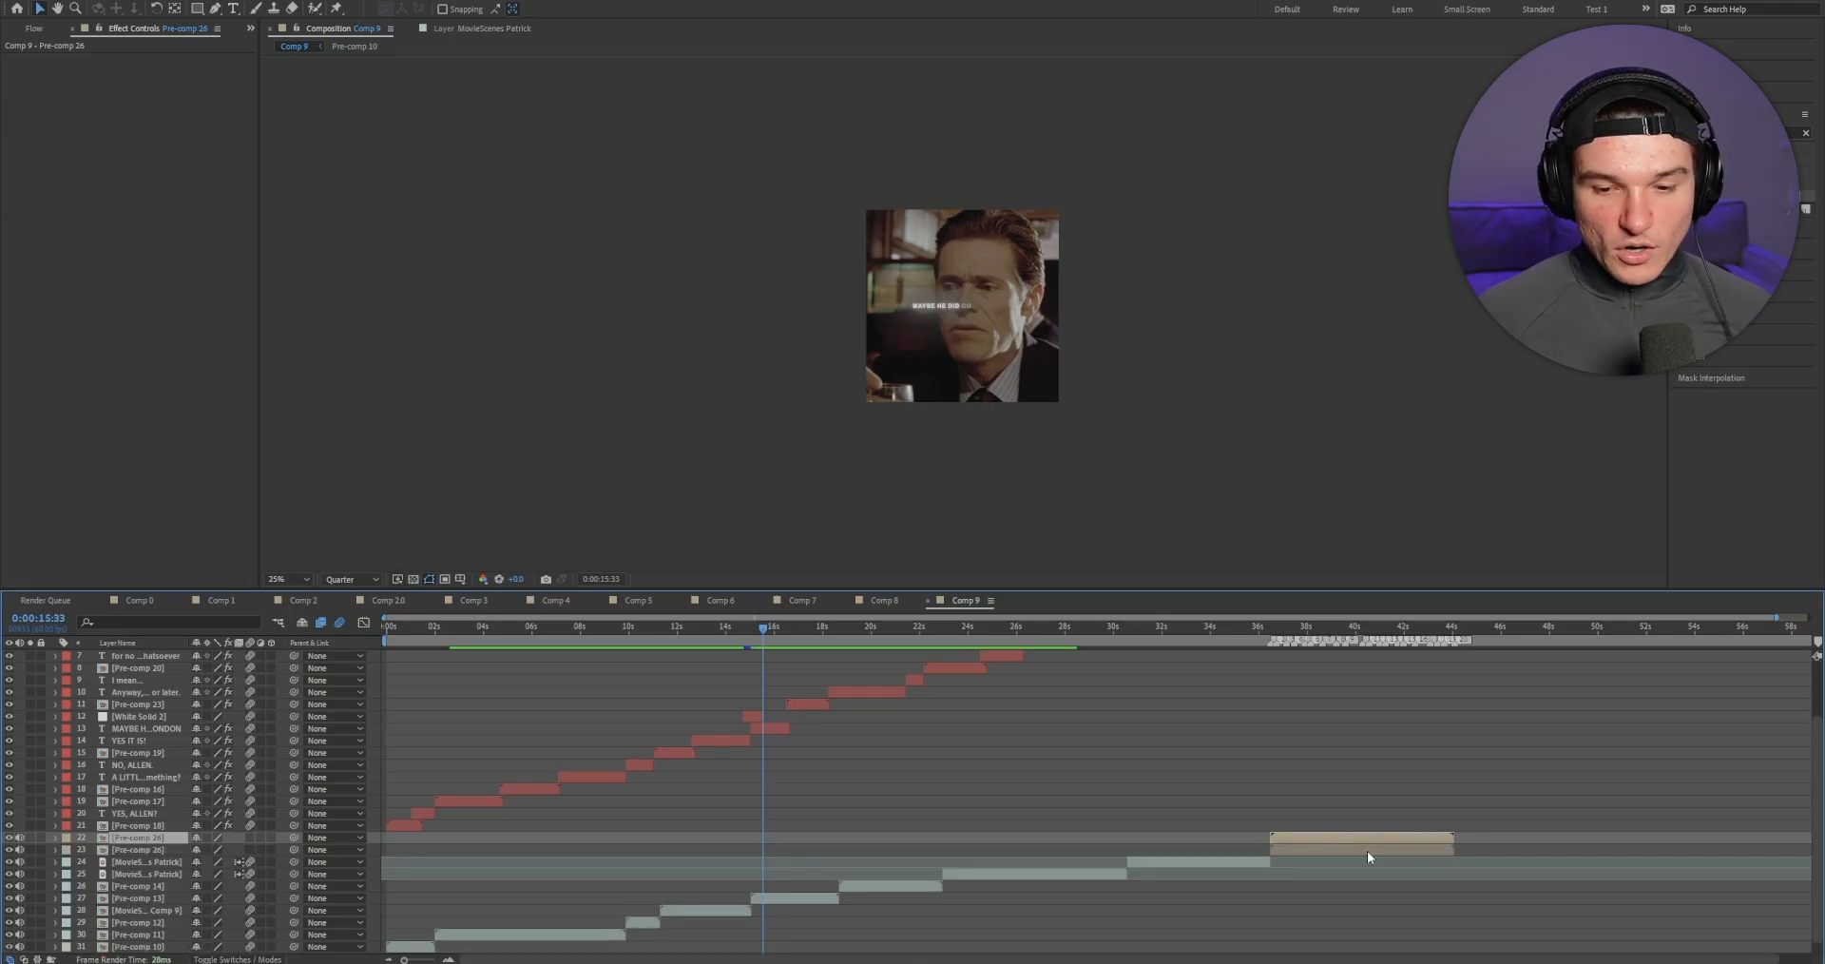
{"action": "left_click_drag", "start_coordinate": [404, 959], "coordinate": [425, 959]}
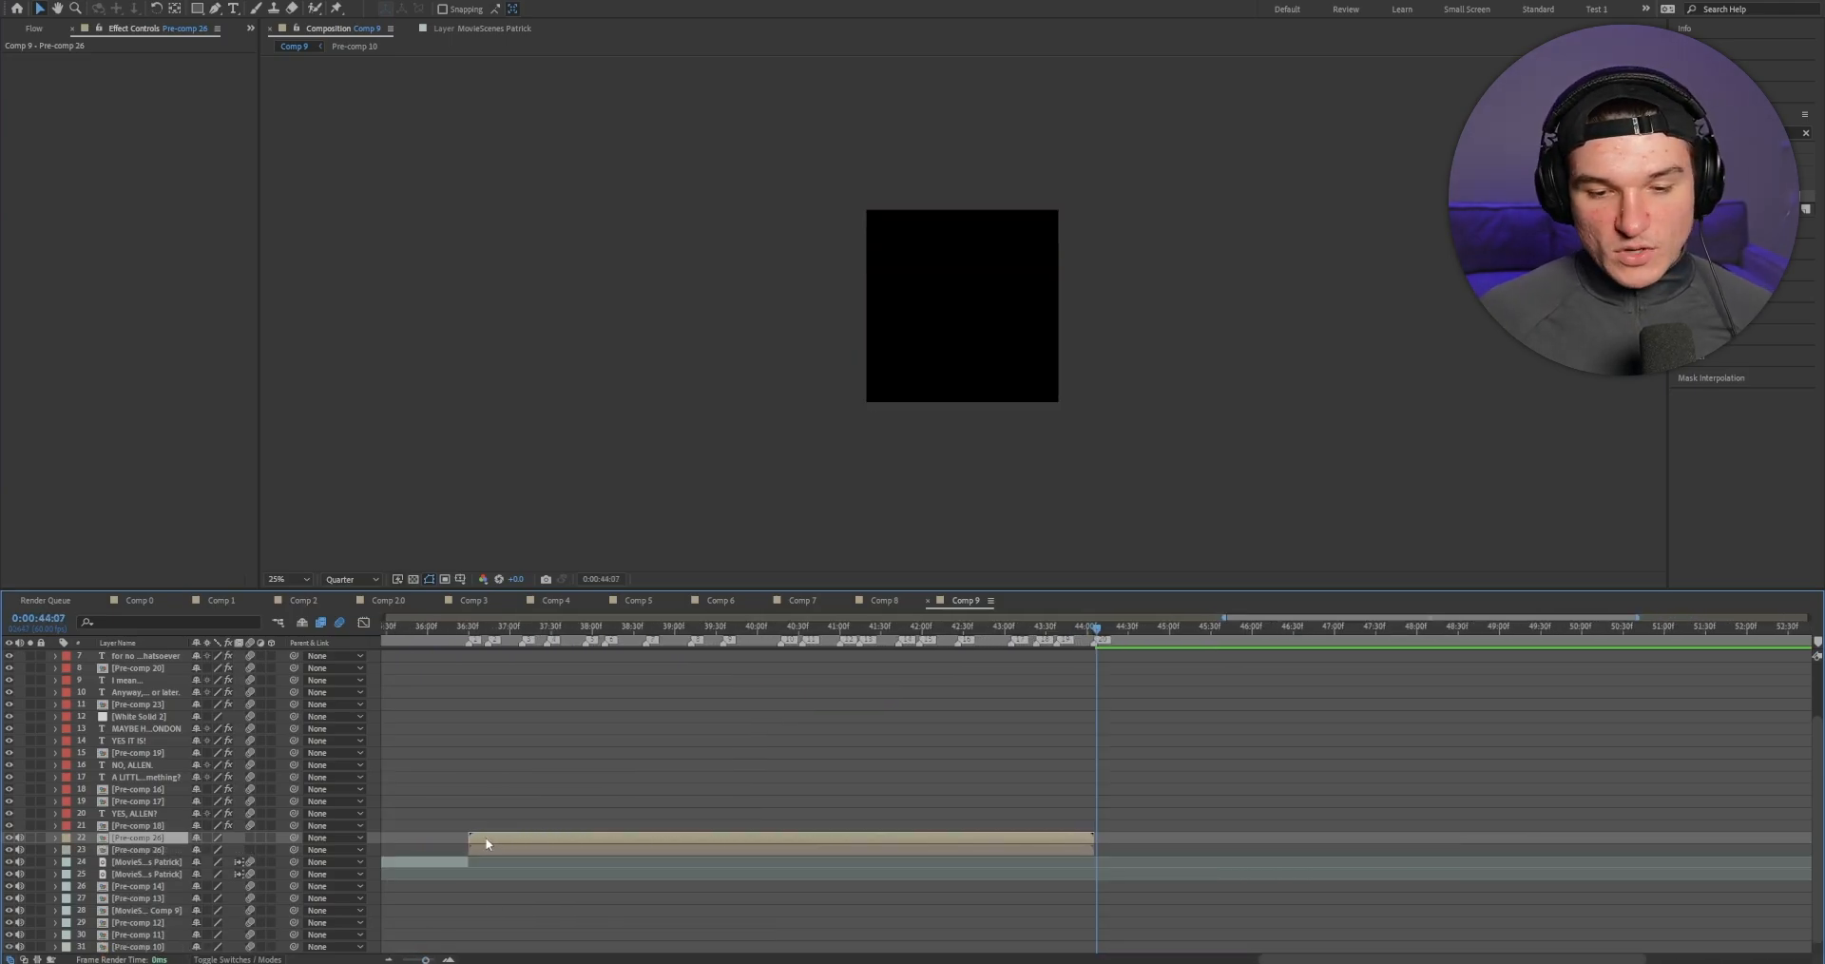
{"action": "left_click_drag", "start_coordinate": [487, 842], "coordinate": [1114, 848]}
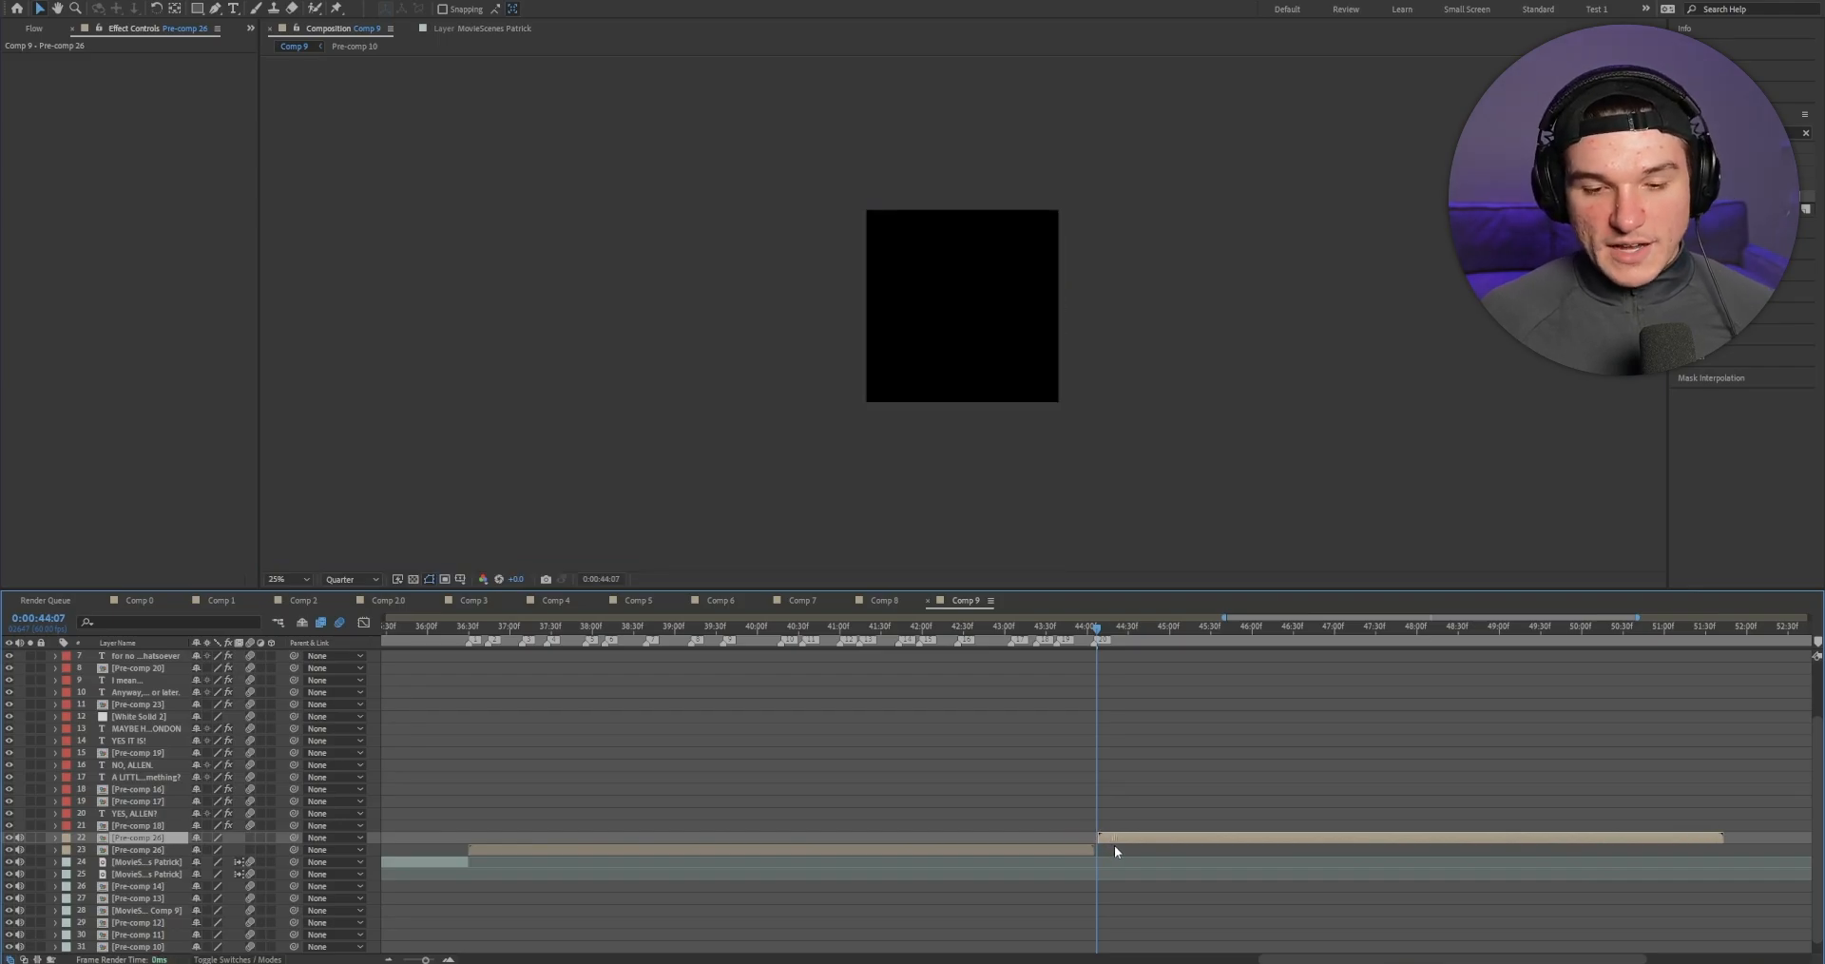
{"action": "left_click_drag", "start_coordinate": [426, 960], "coordinate": [435, 961]}
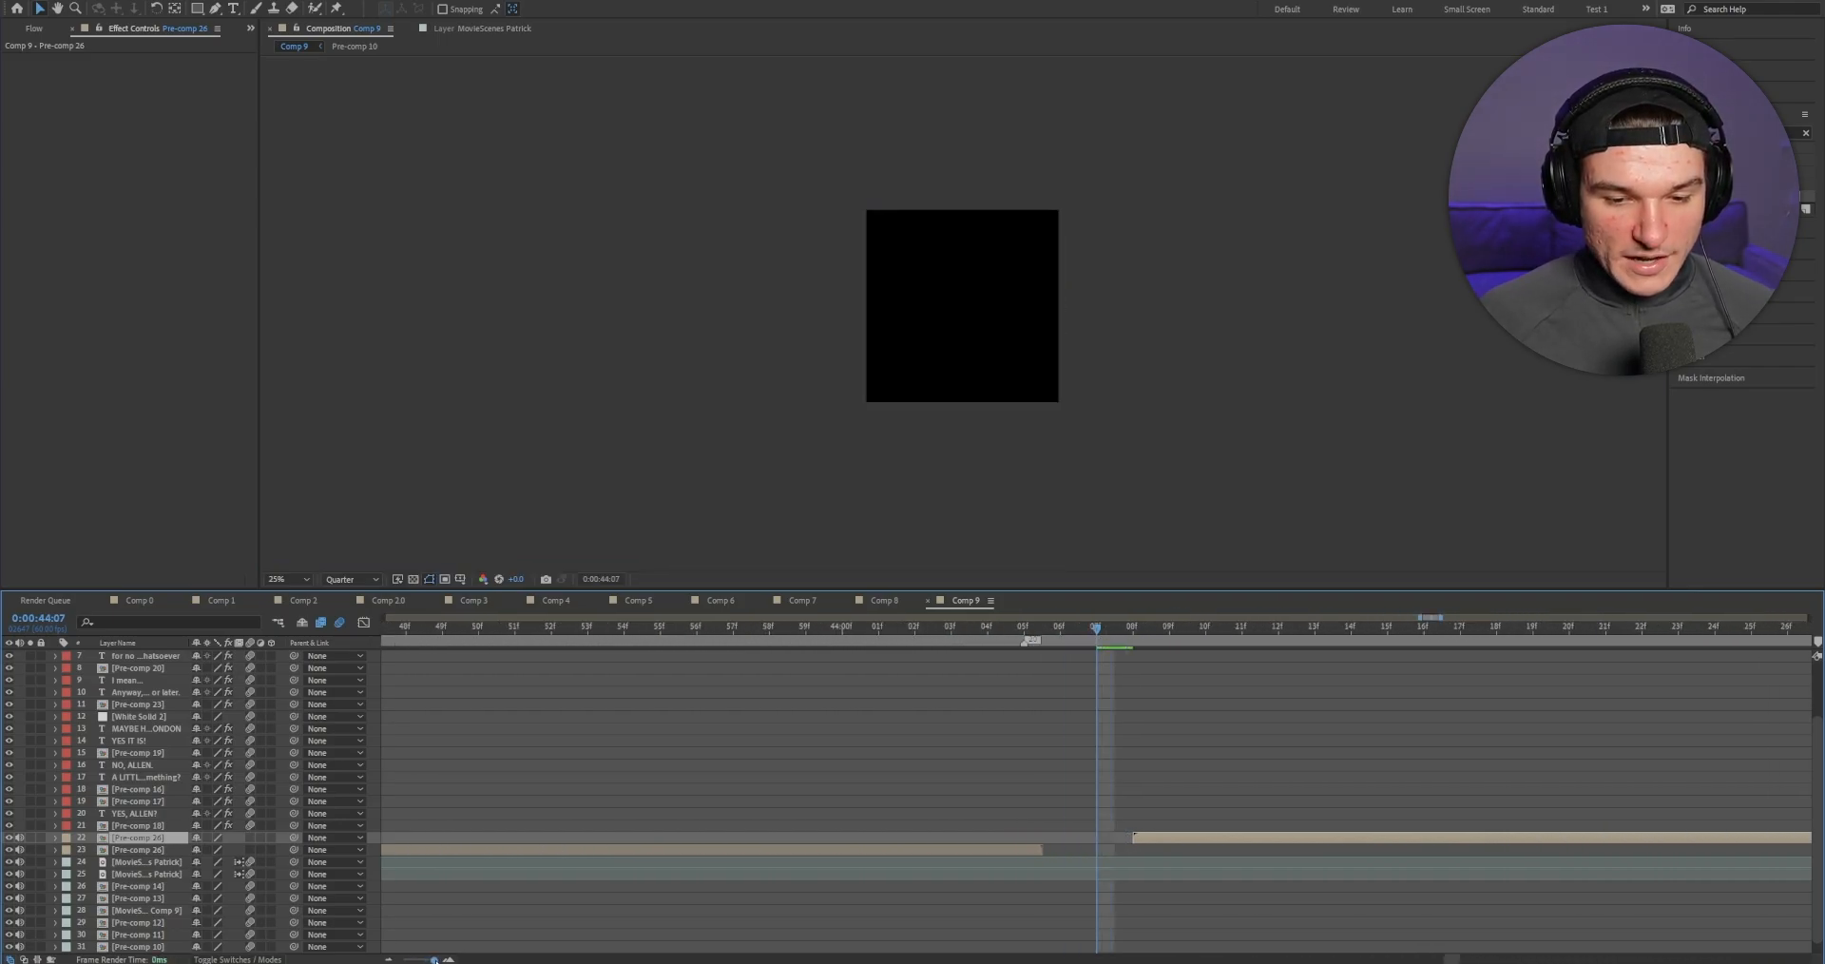
{"action": "left_click_drag", "start_coordinate": [1123, 836], "coordinate": [1091, 837]}
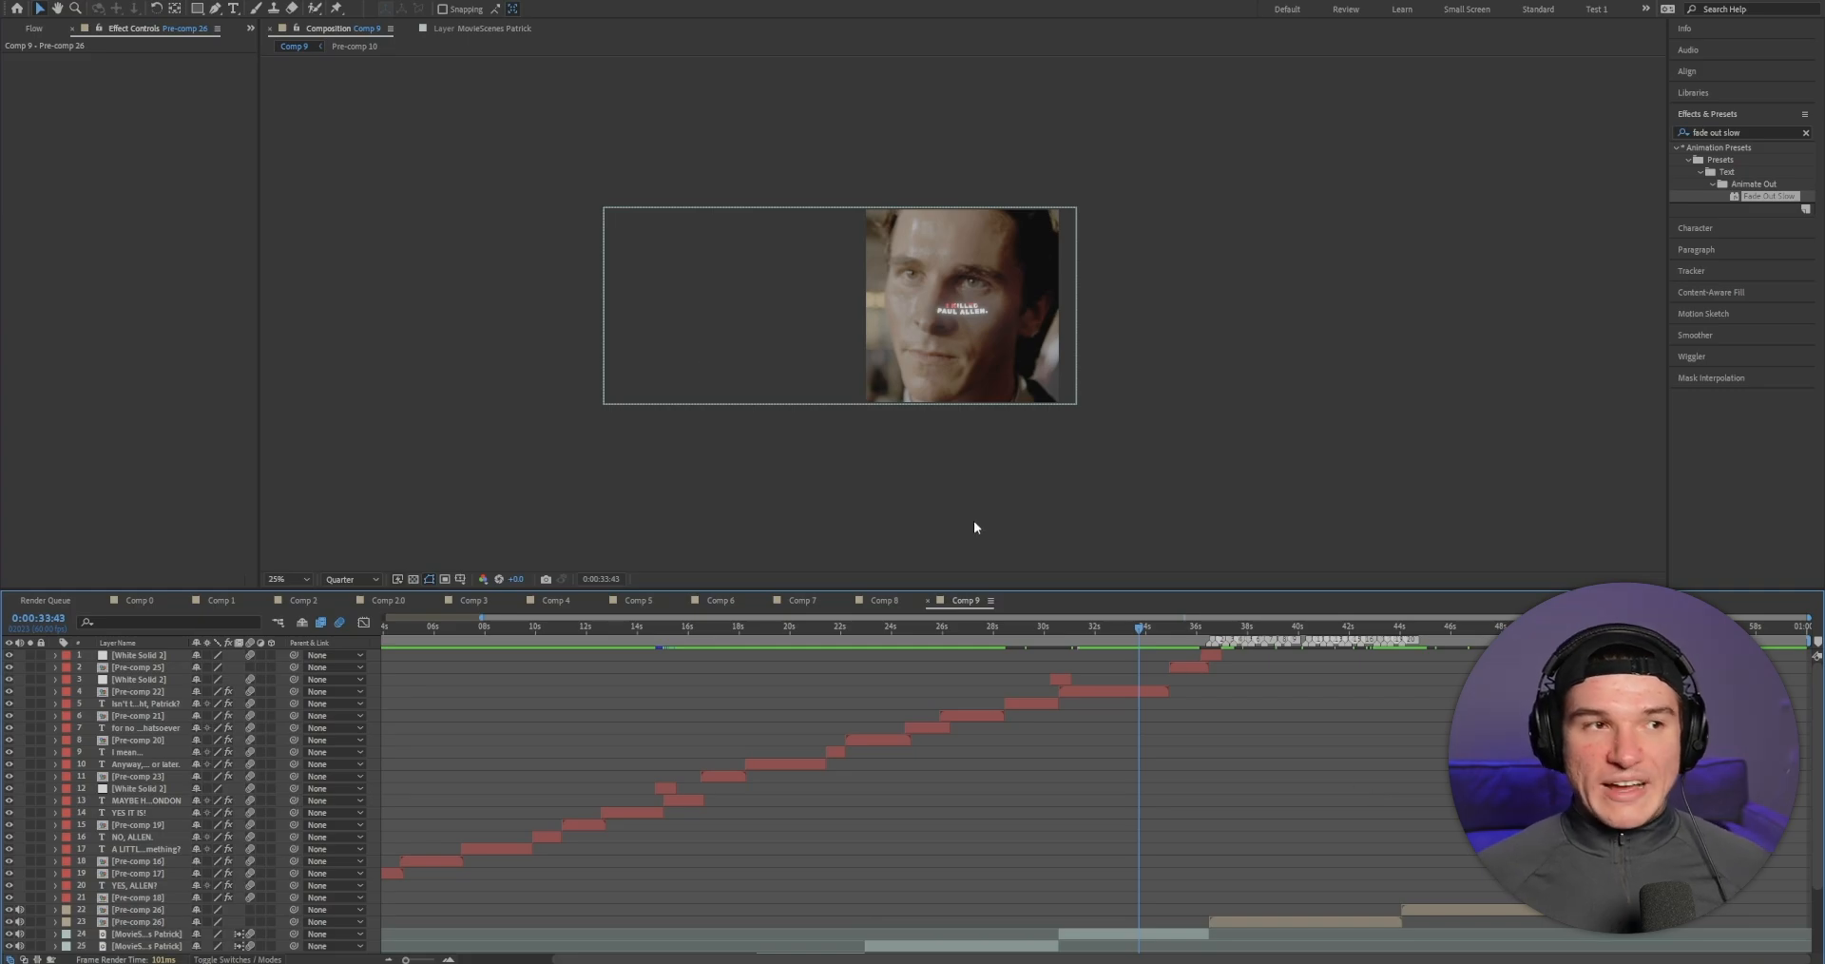
Step: Create an adjustment layer and place it below all titles and flashes, directly above the video clips
{"action": "left_click", "coordinate": [129, 1]}
{"action": "mouse_move", "coordinate": [129, 7]}
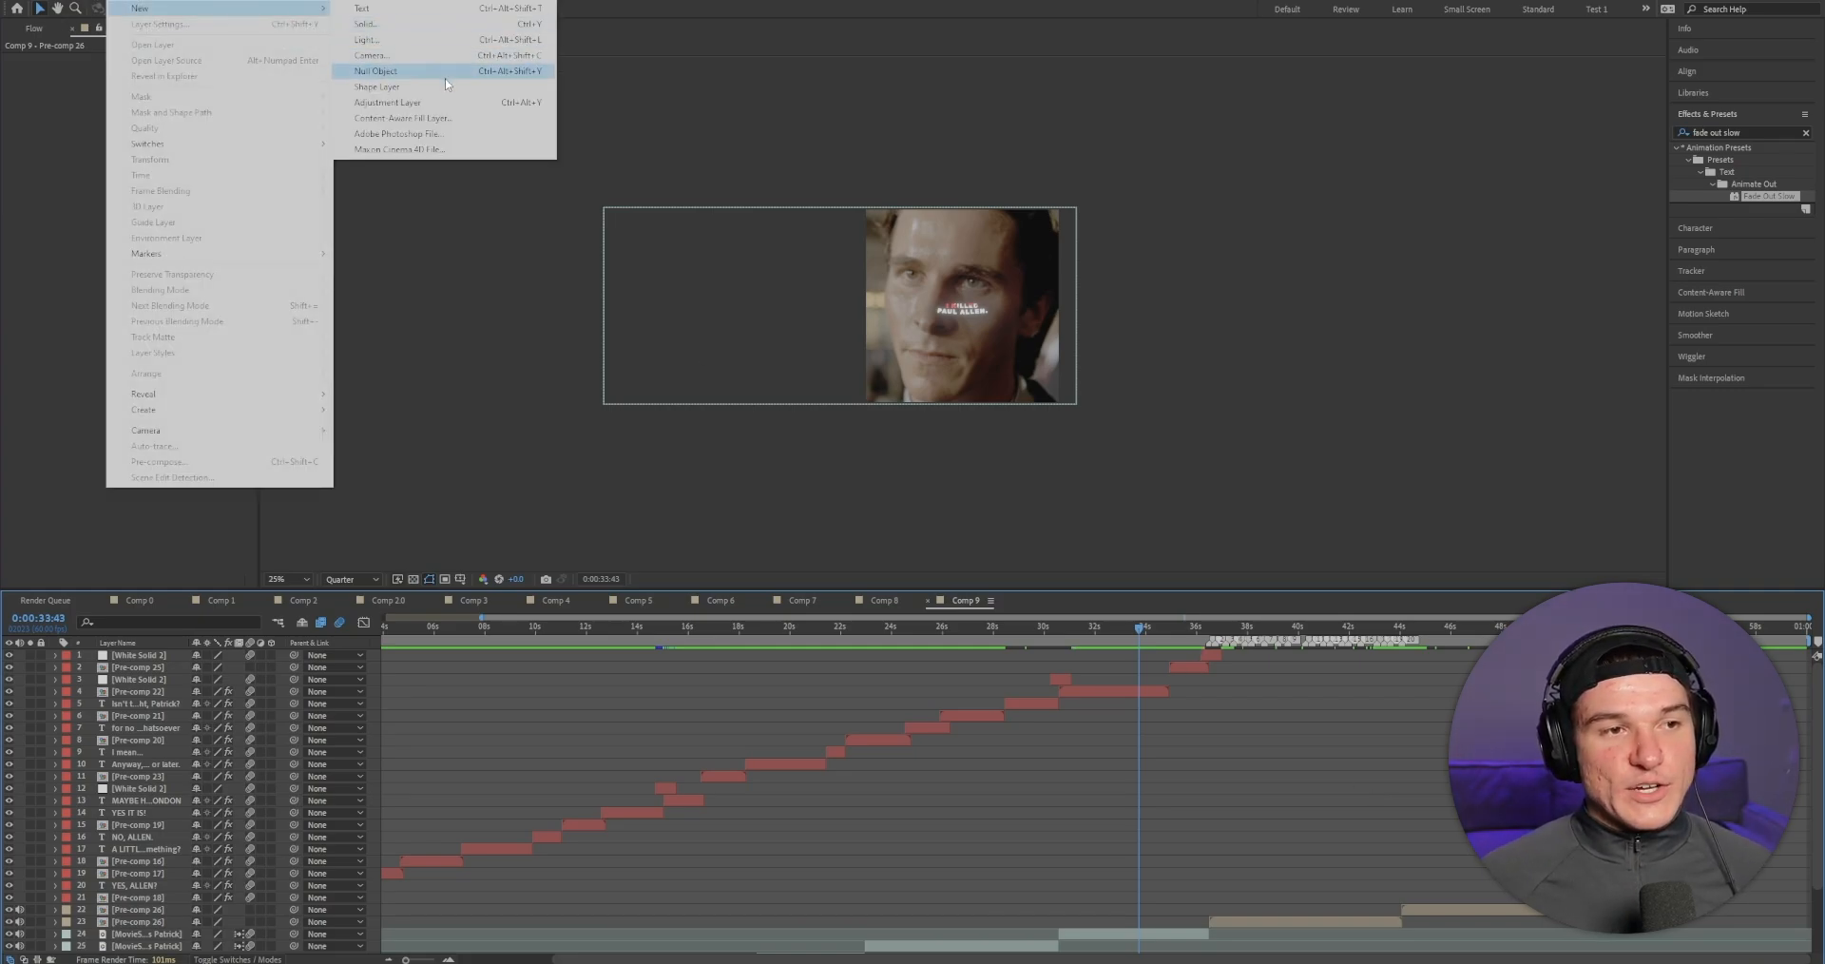
{"action": "left_click", "coordinate": [387, 102]}
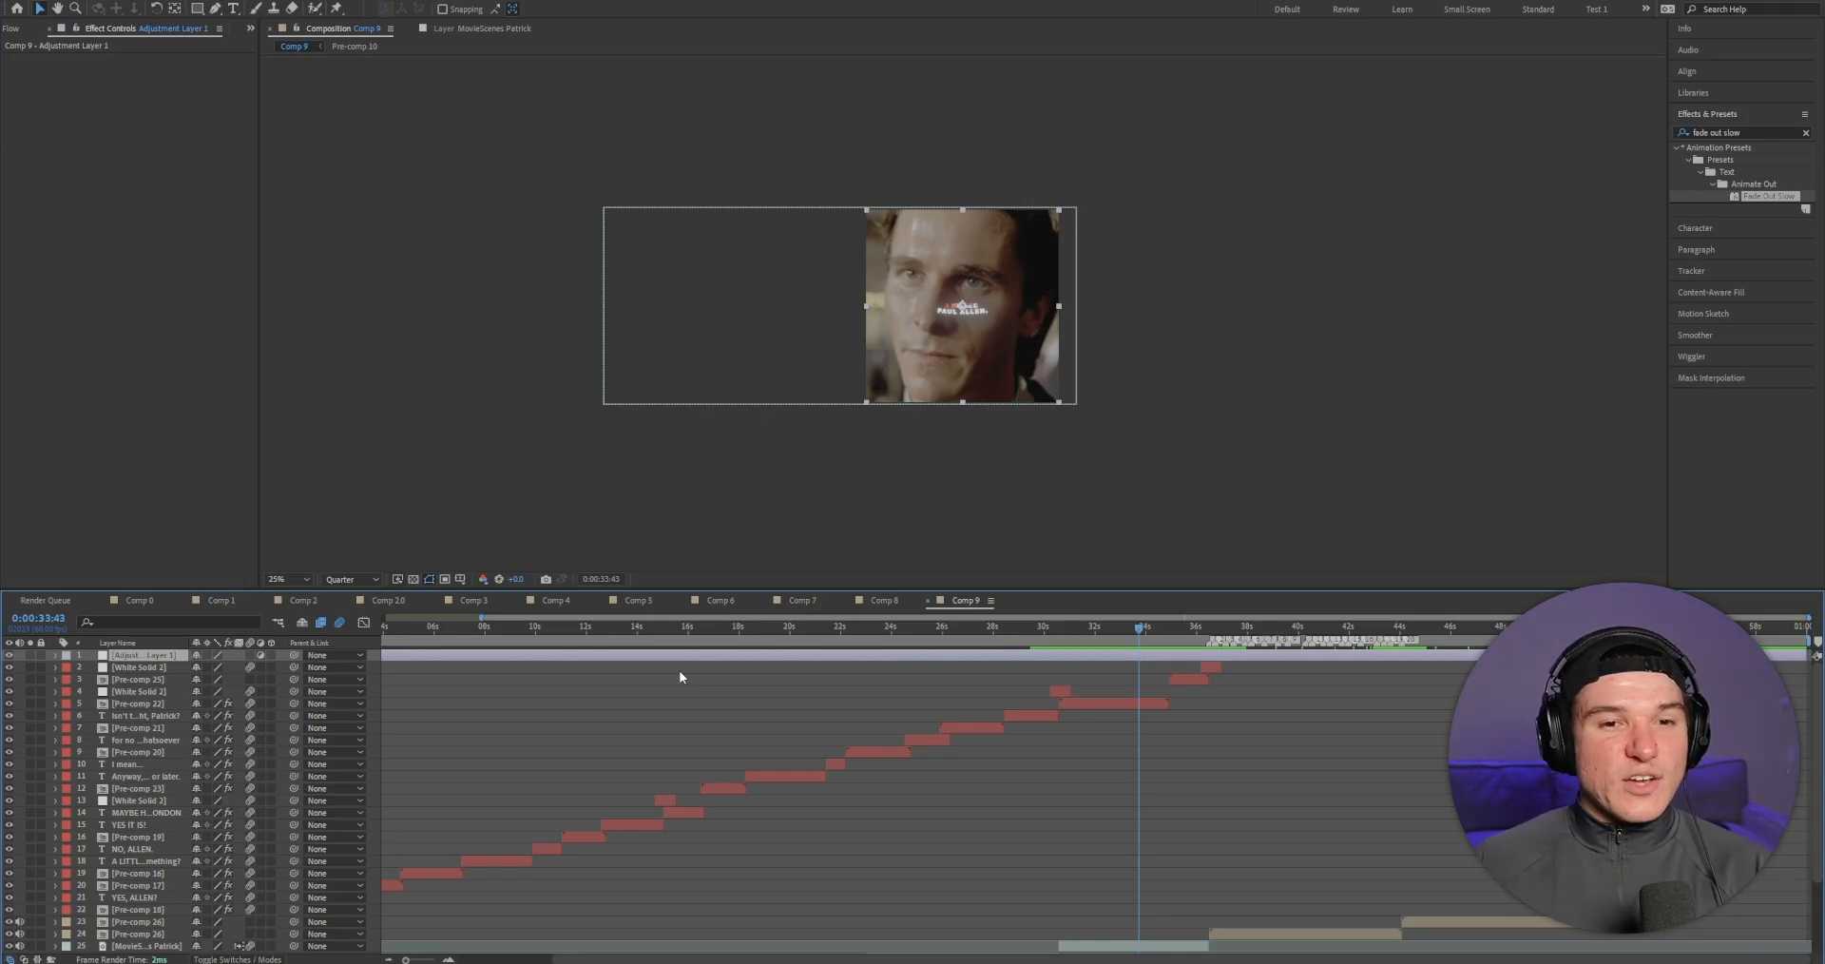
{"action": "left_click_drag", "start_coordinate": [147, 660], "coordinate": [142, 915]}
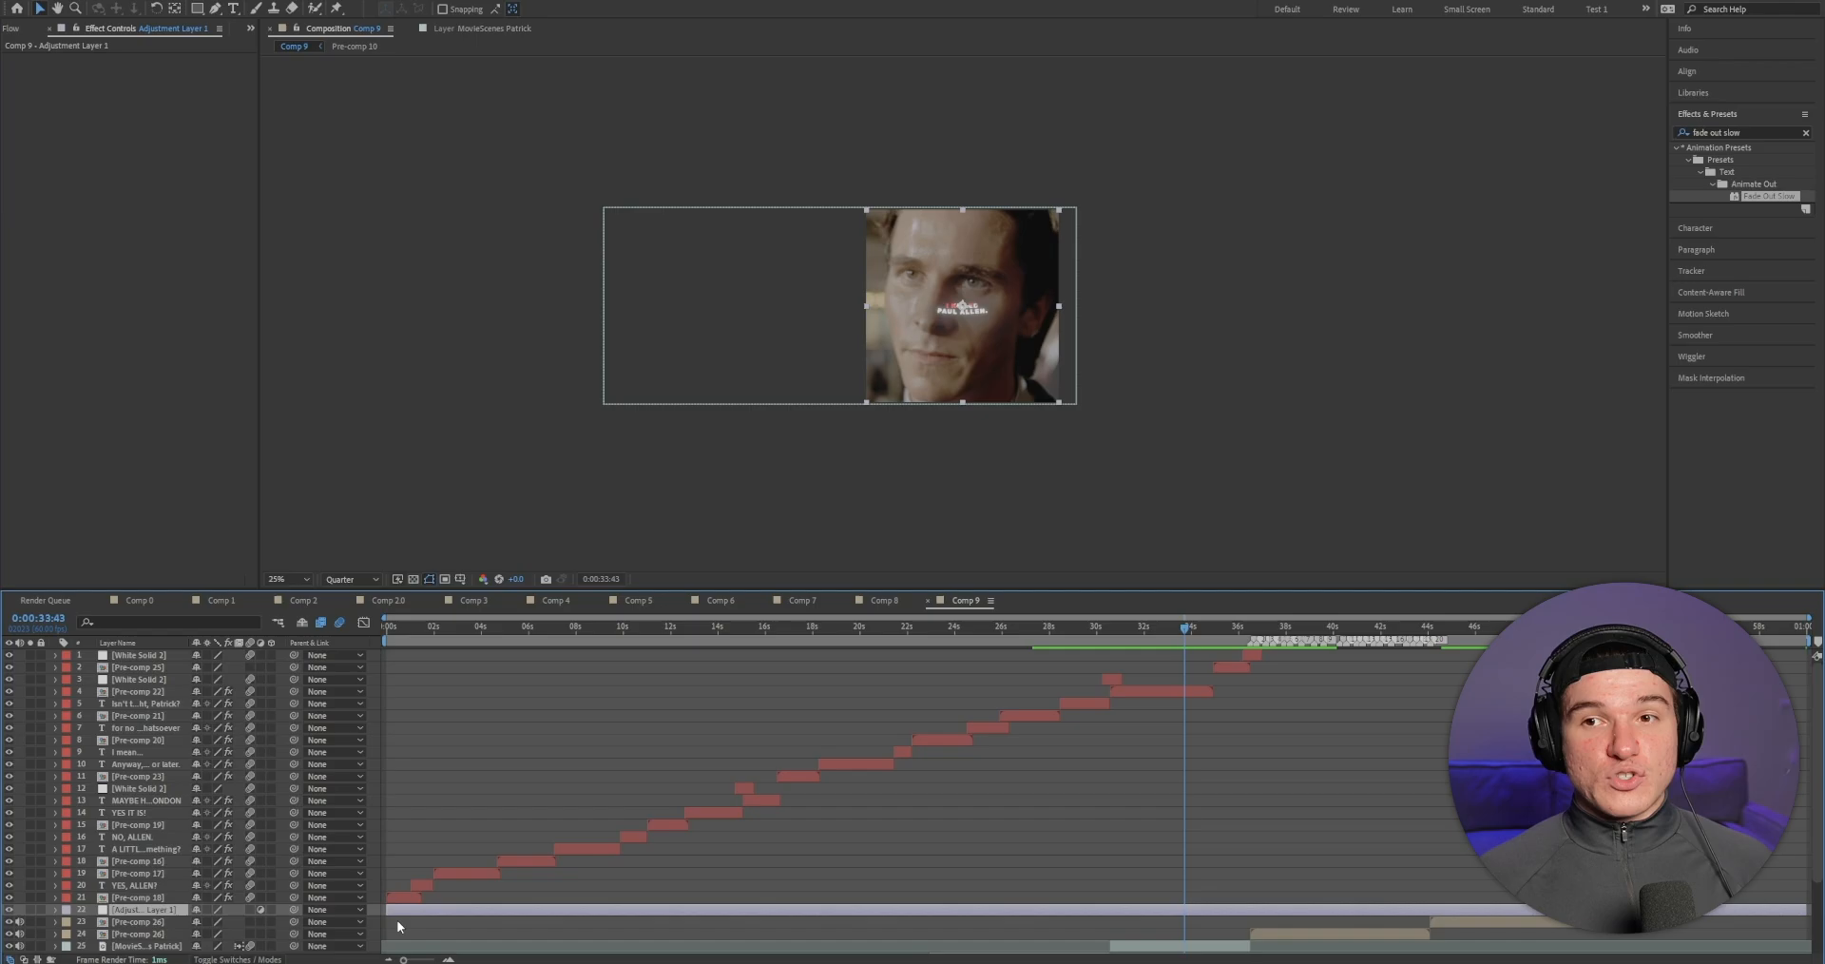
Step: Apply the Sharpen effect to the adjustment layer with a Sharpen Amount of 50
{"action": "left_click_drag", "start_coordinate": [1747, 133], "coordinate": [1681, 154]}
{"action": "type", "text": "sharpen"}
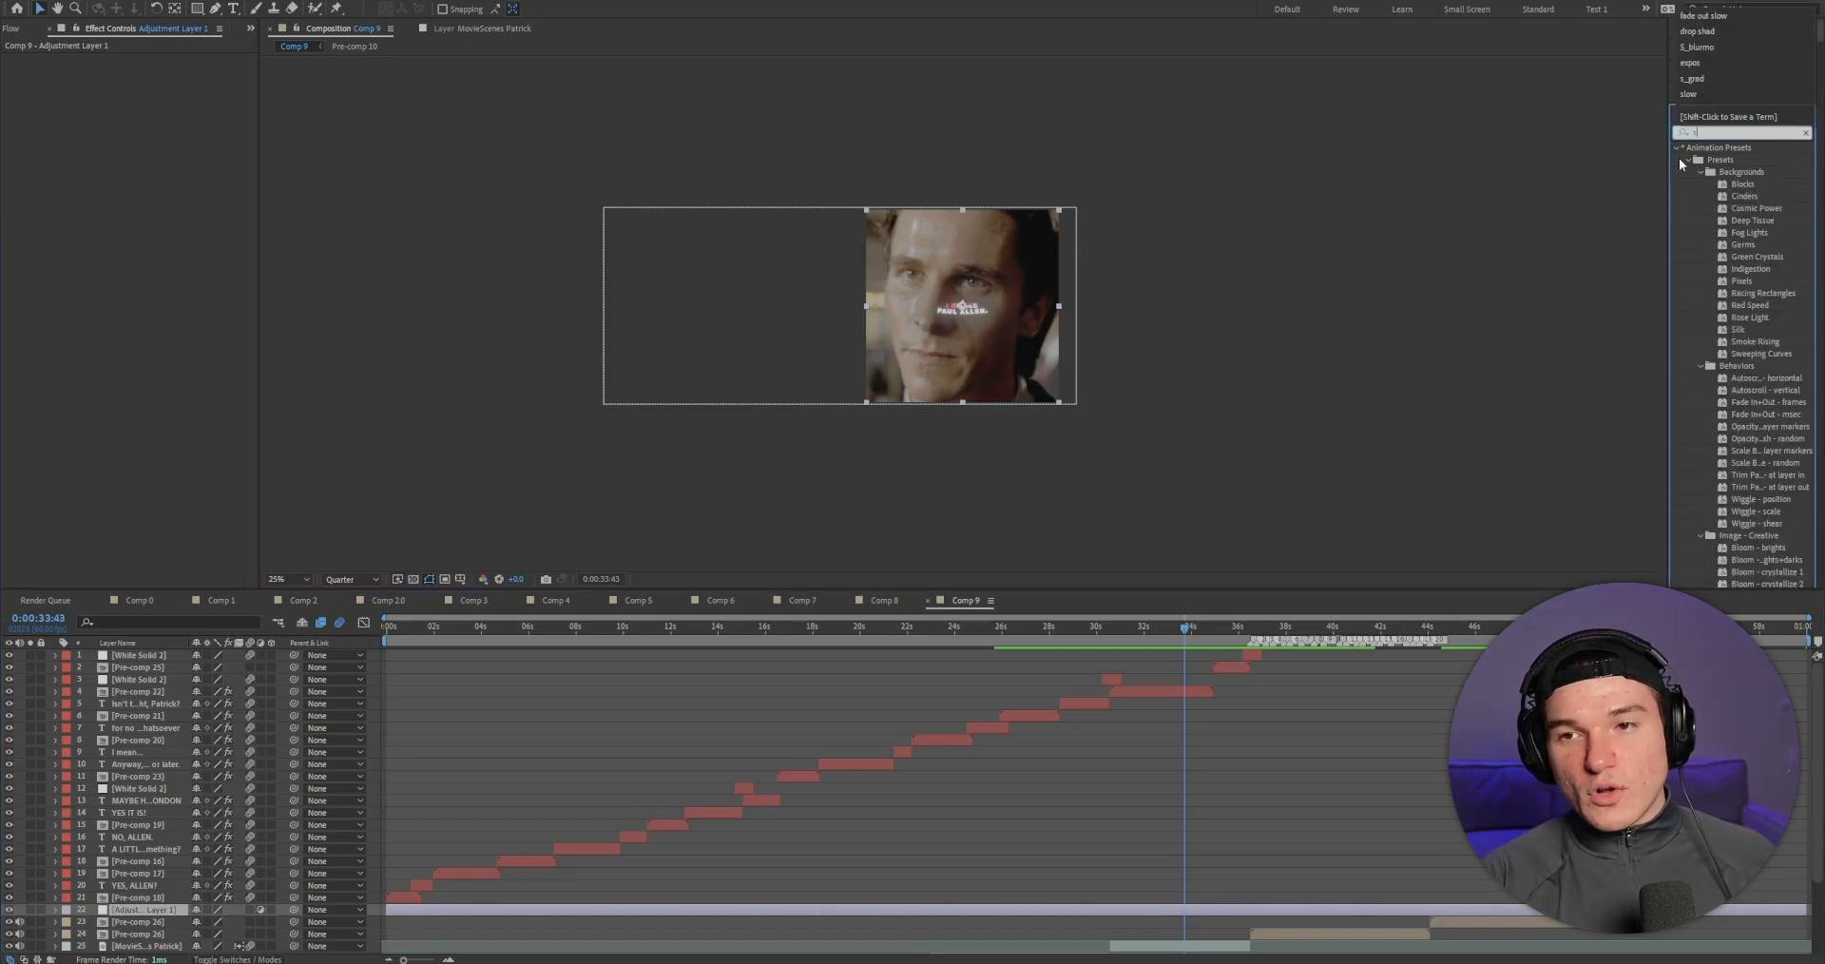
{"action": "left_click", "coordinate": [1721, 183]}
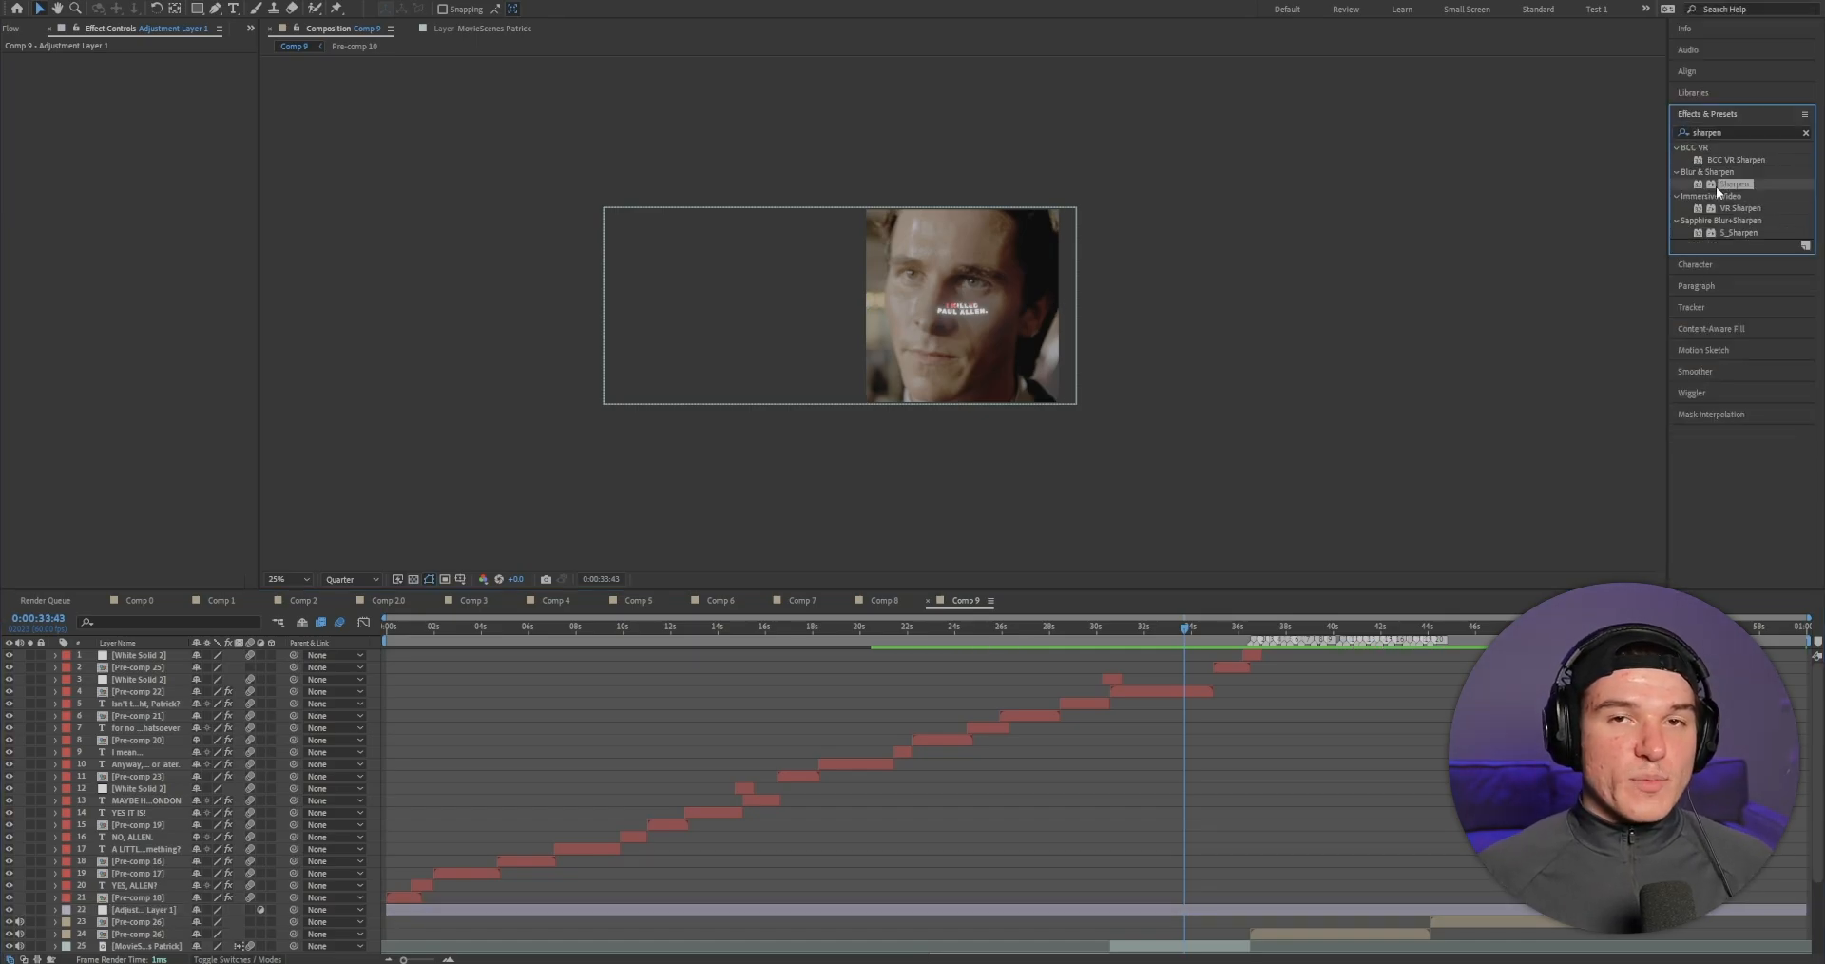
{"action": "left_click_drag", "start_coordinate": [1714, 186], "coordinate": [1062, 907]}
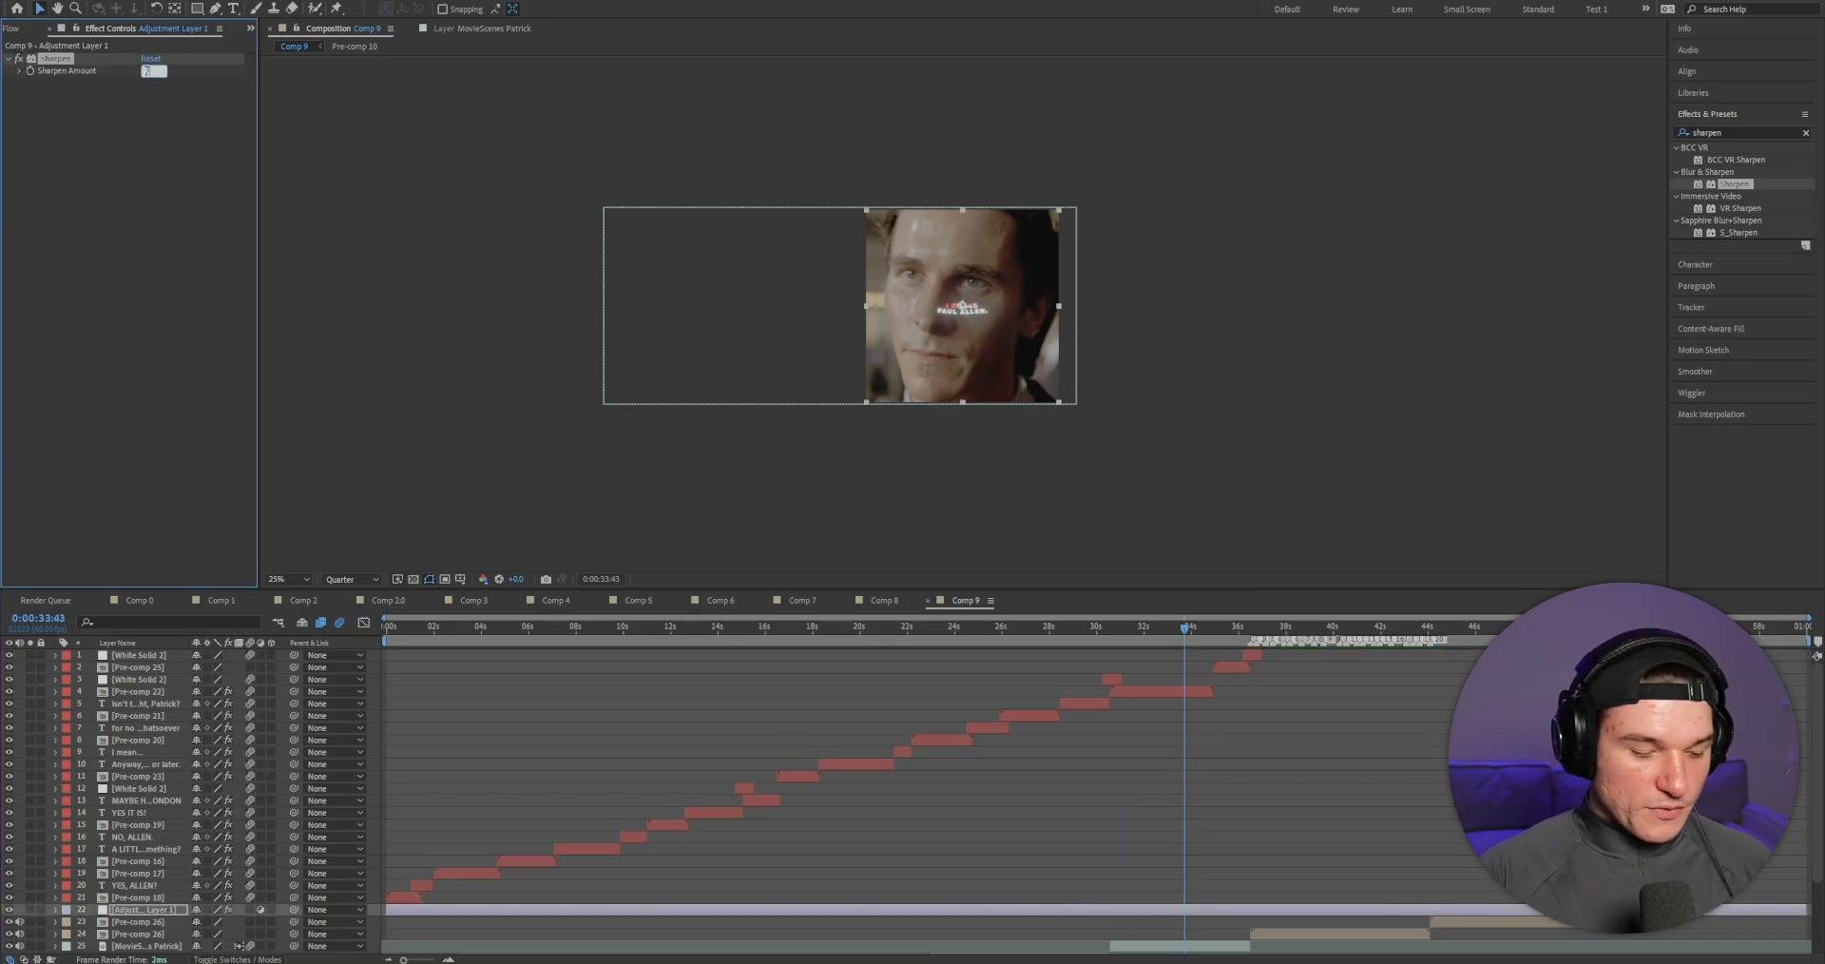
Step: Find the BCC Unsharp Mask effect and apply it to the adjustment layer
{"action": "left_click", "coordinate": [1682, 132]}
{"action": "type", "text": "bcc uns"}
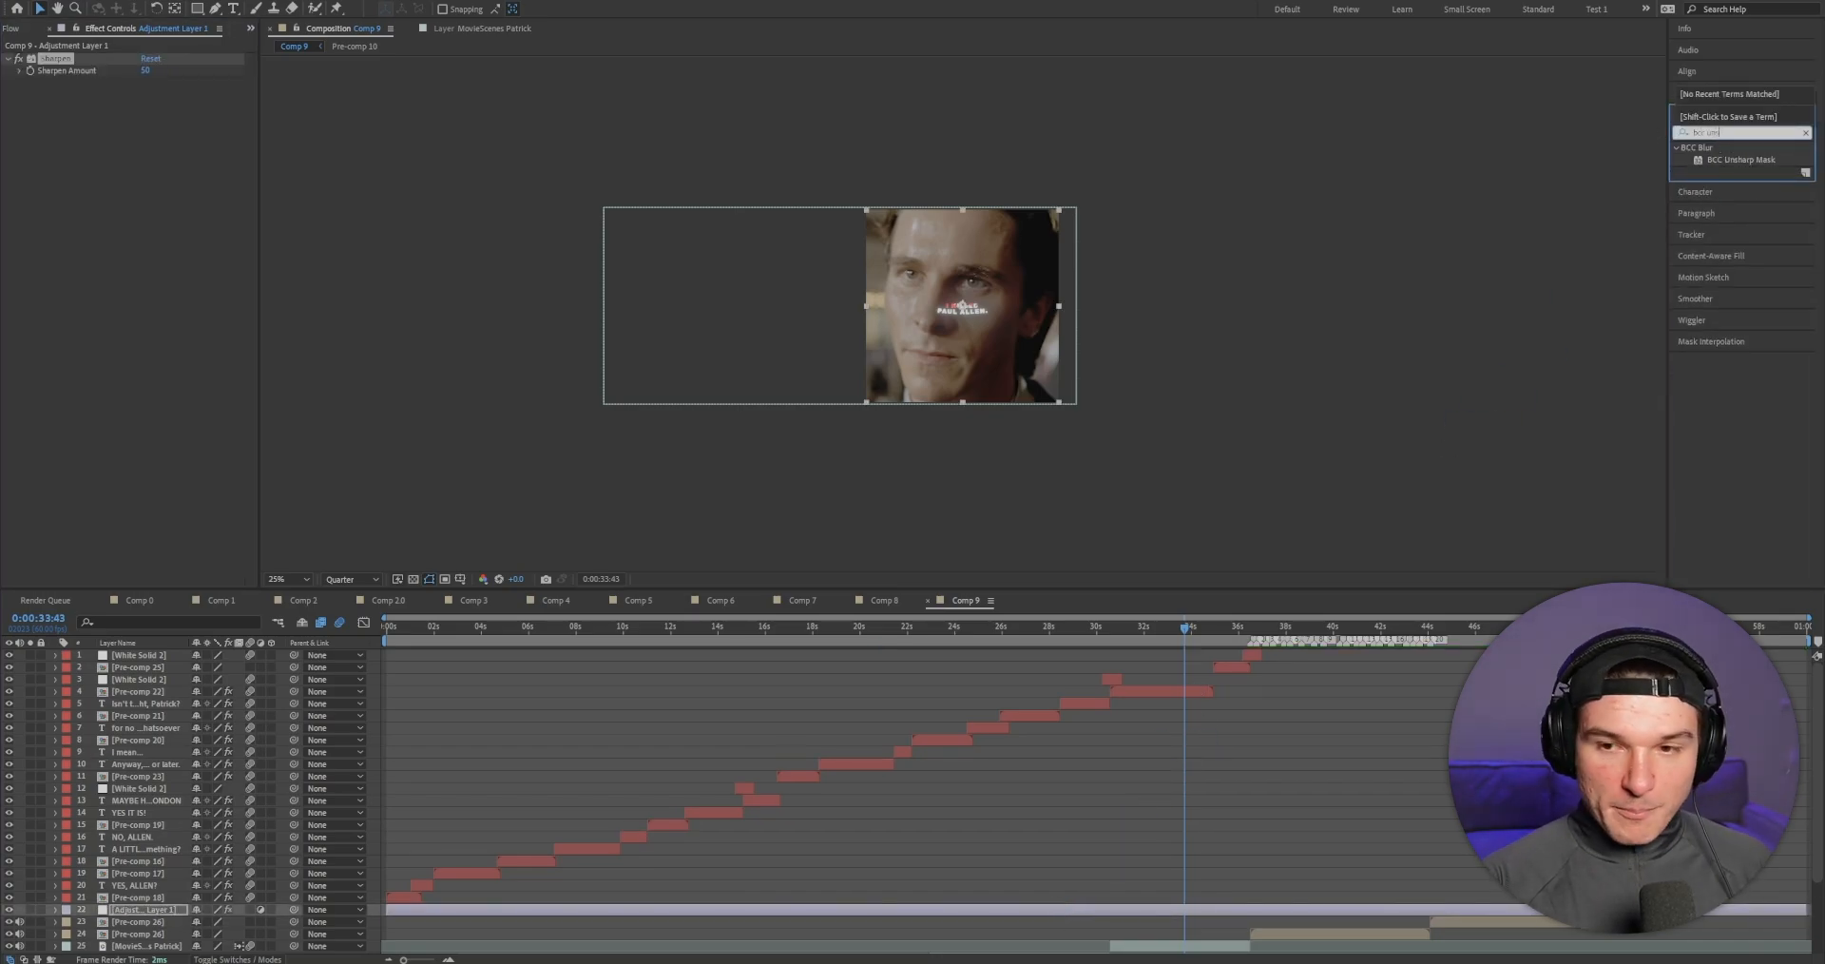
{"action": "type", "text": "har"}
{"action": "left_click_drag", "start_coordinate": [1739, 159], "coordinate": [1026, 910]}
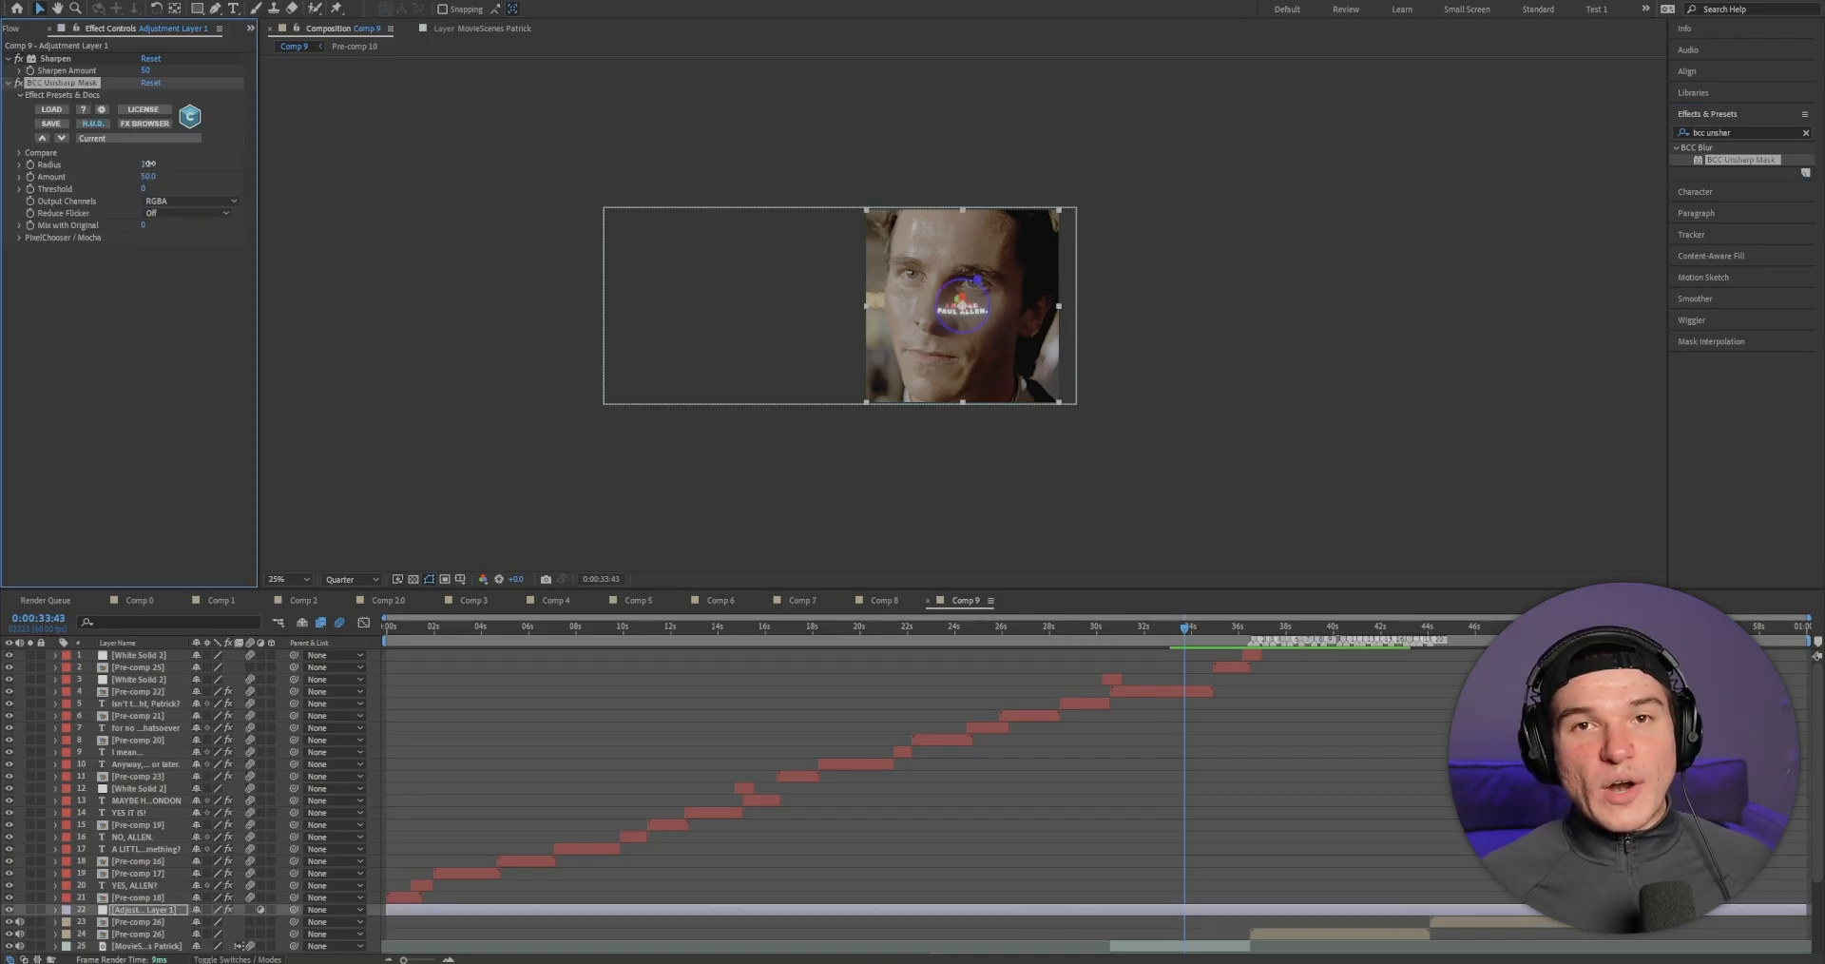
Step: Set the BCC Unsharp Mask Radius to 15 and its Amount to 25
{"action": "left_click", "coordinate": [149, 164]}
{"action": "type", "text": "15"}
{"action": "key", "text": "Return"}
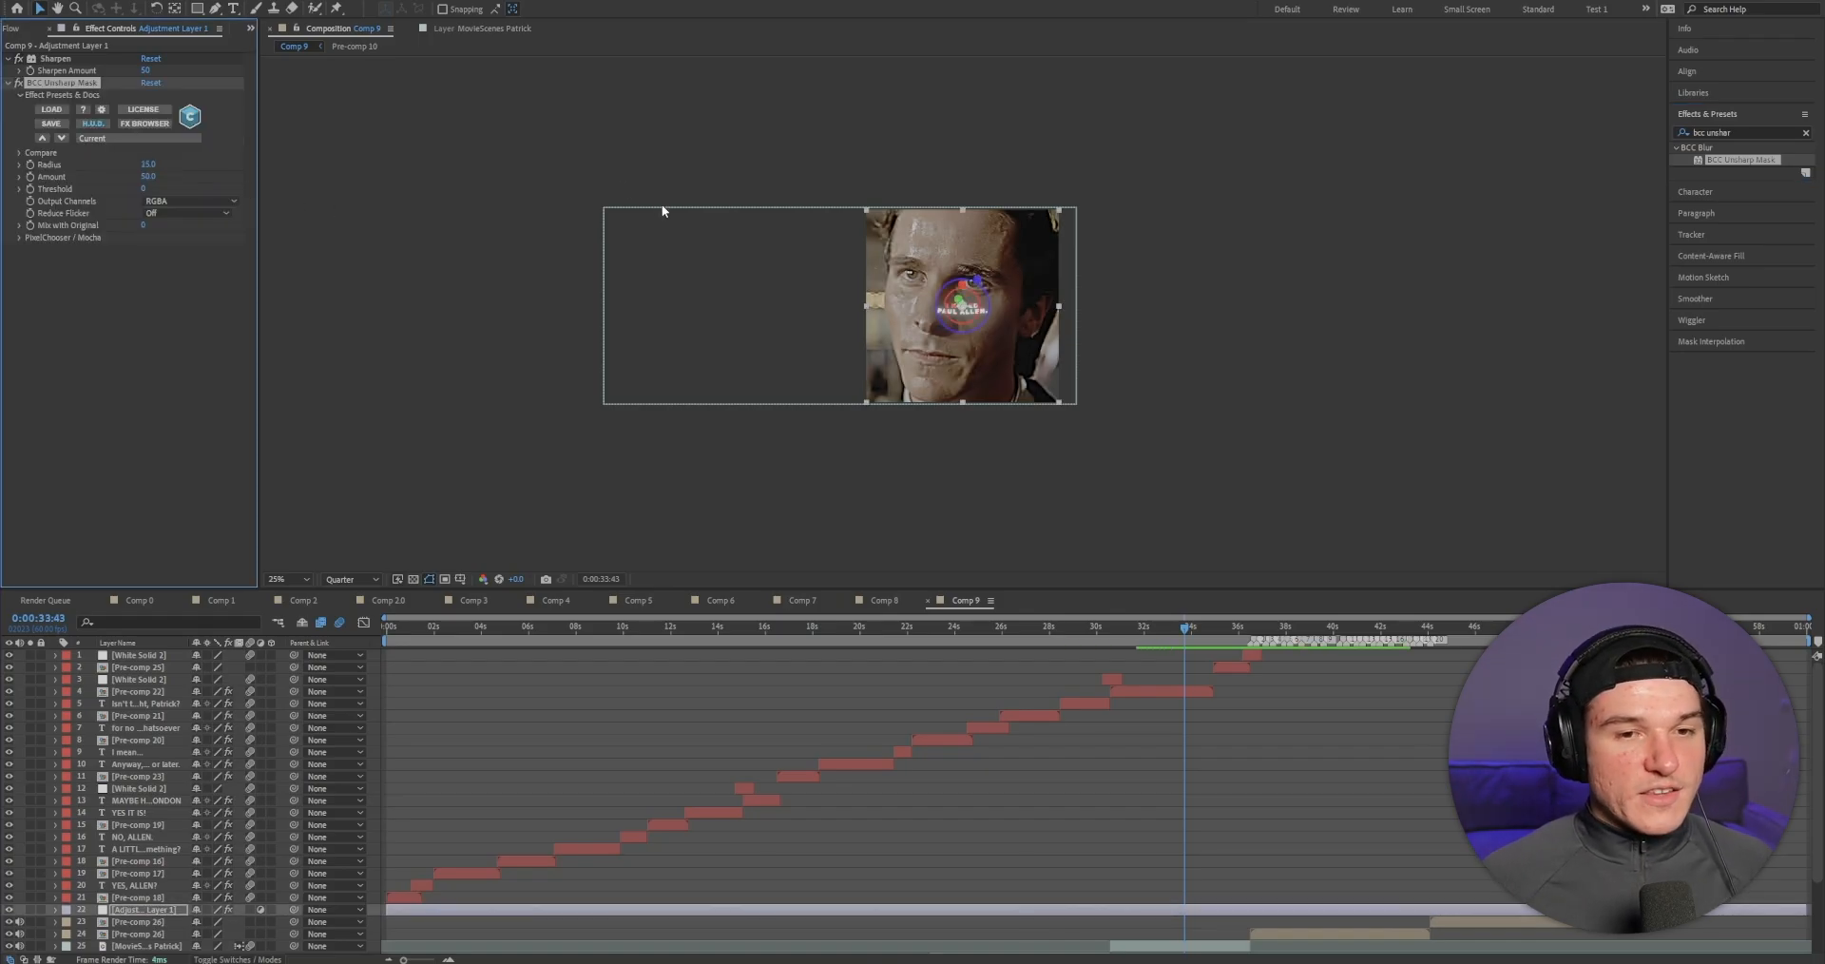
{"action": "left_click", "coordinate": [148, 178]}
{"action": "type", "text": "25"}
{"action": "left_click", "coordinate": [539, 525]}
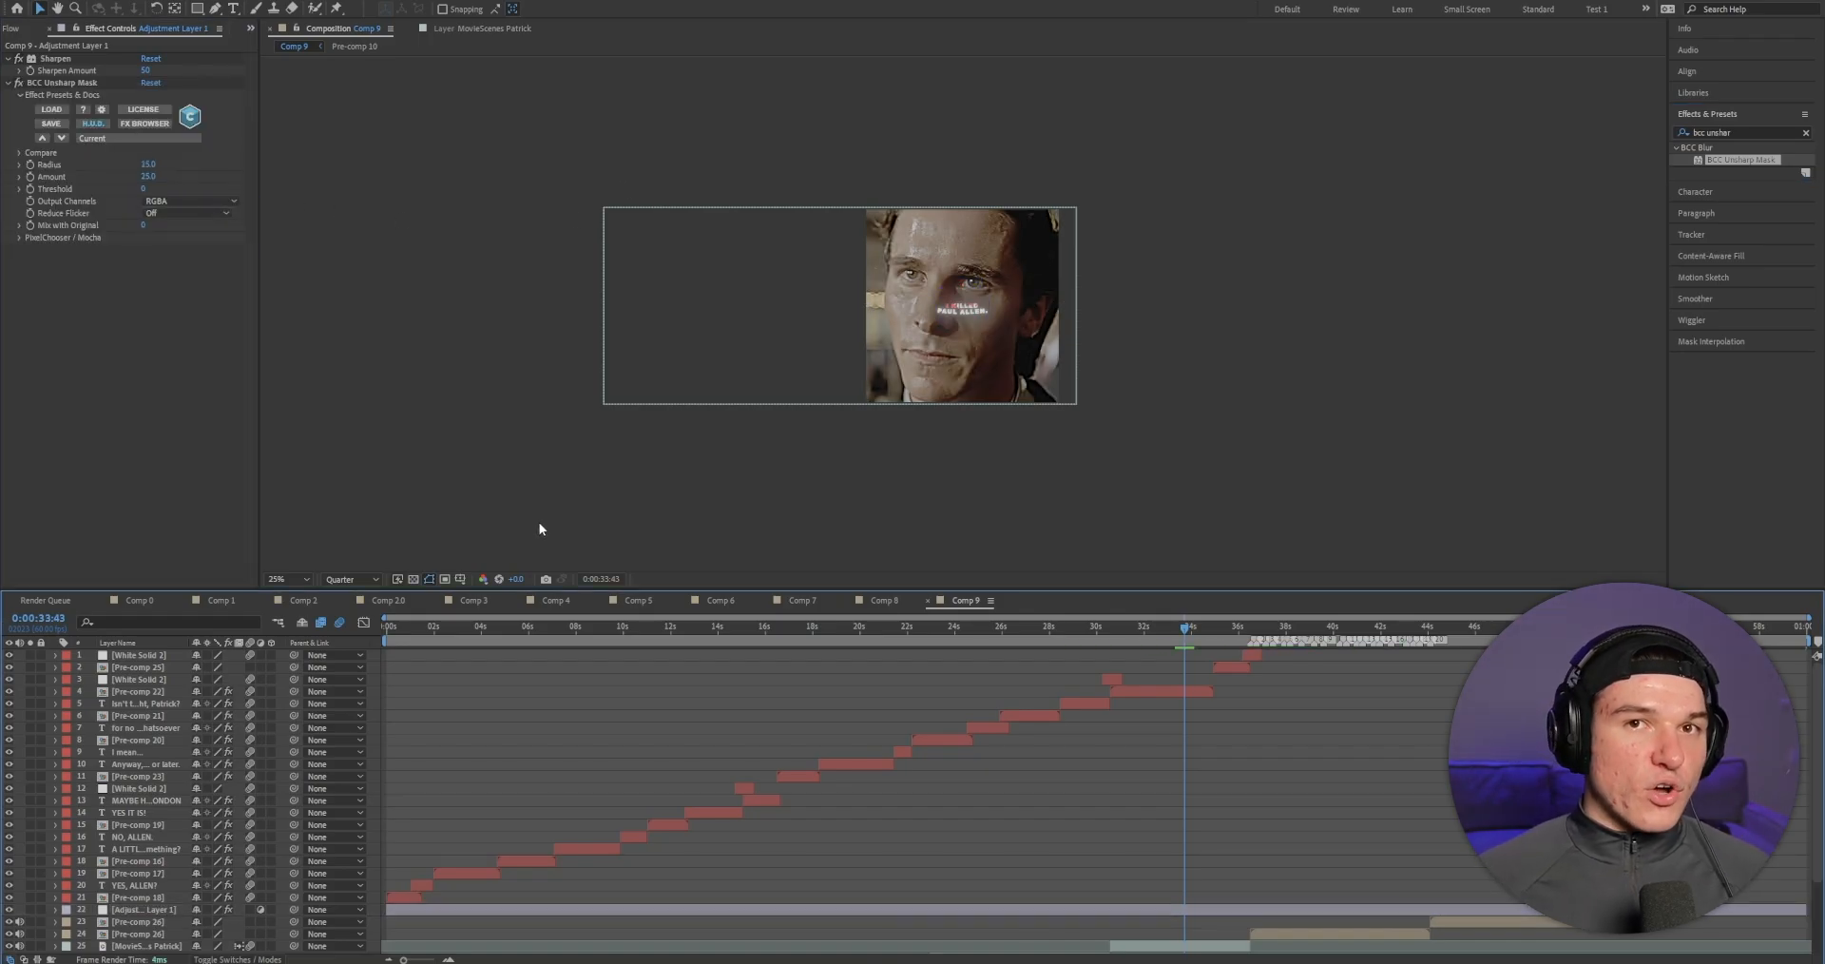
Step: Switch the preview to Full resolution, apply Magic Bullet Looks to the adjustment layer, and open its look editor
{"action": "left_click", "coordinate": [347, 579]}
{"action": "left_click", "coordinate": [346, 613]}
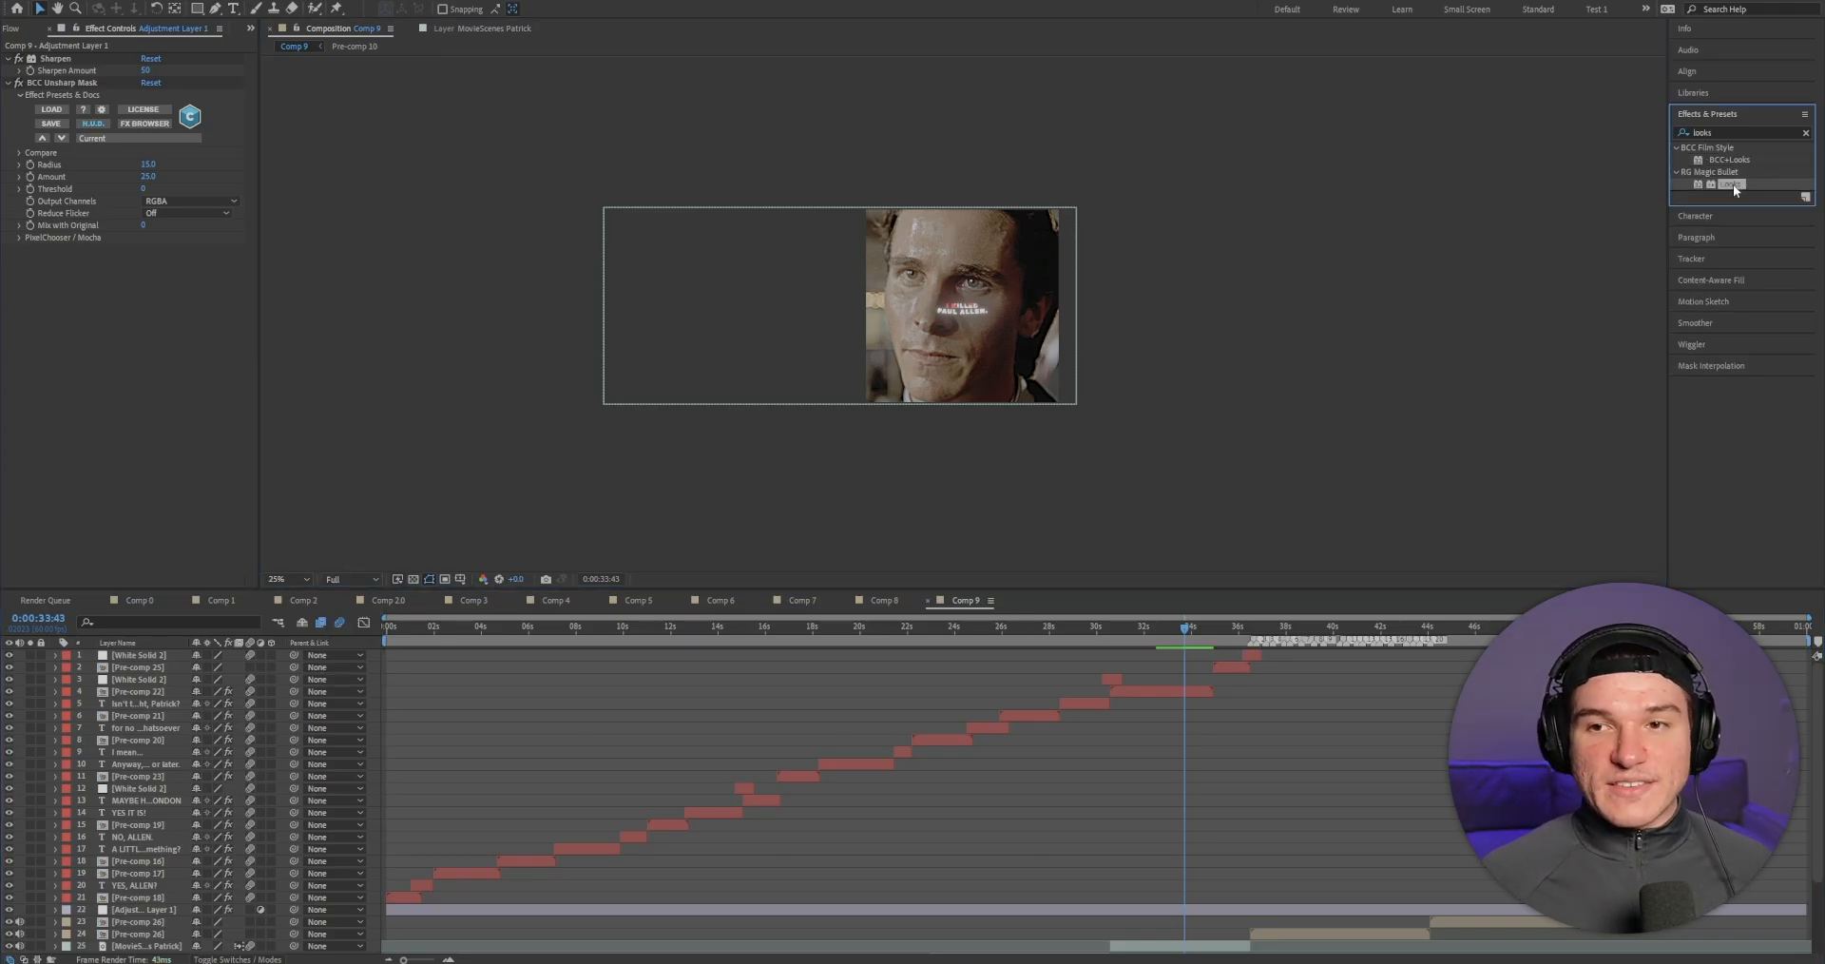
{"action": "left_click_drag", "start_coordinate": [1729, 184], "coordinate": [1092, 910]}
{"action": "left_click", "coordinate": [59, 334]}
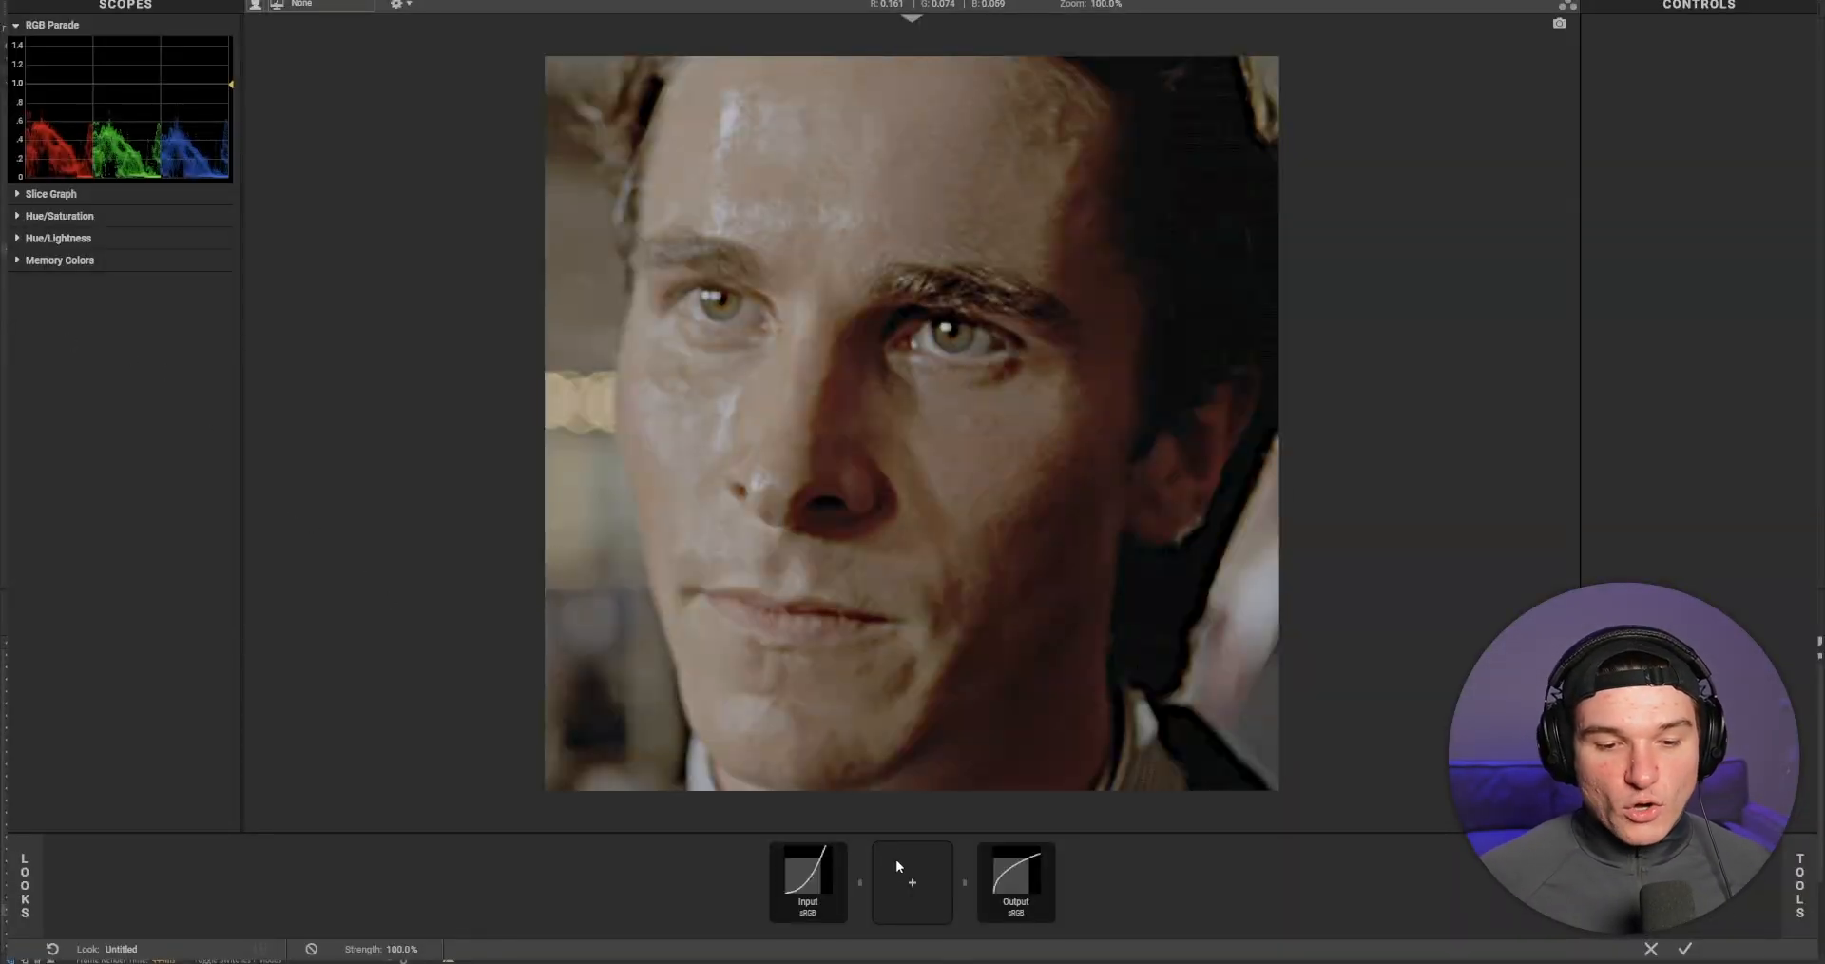
{"action": "left_click", "coordinate": [902, 864]}
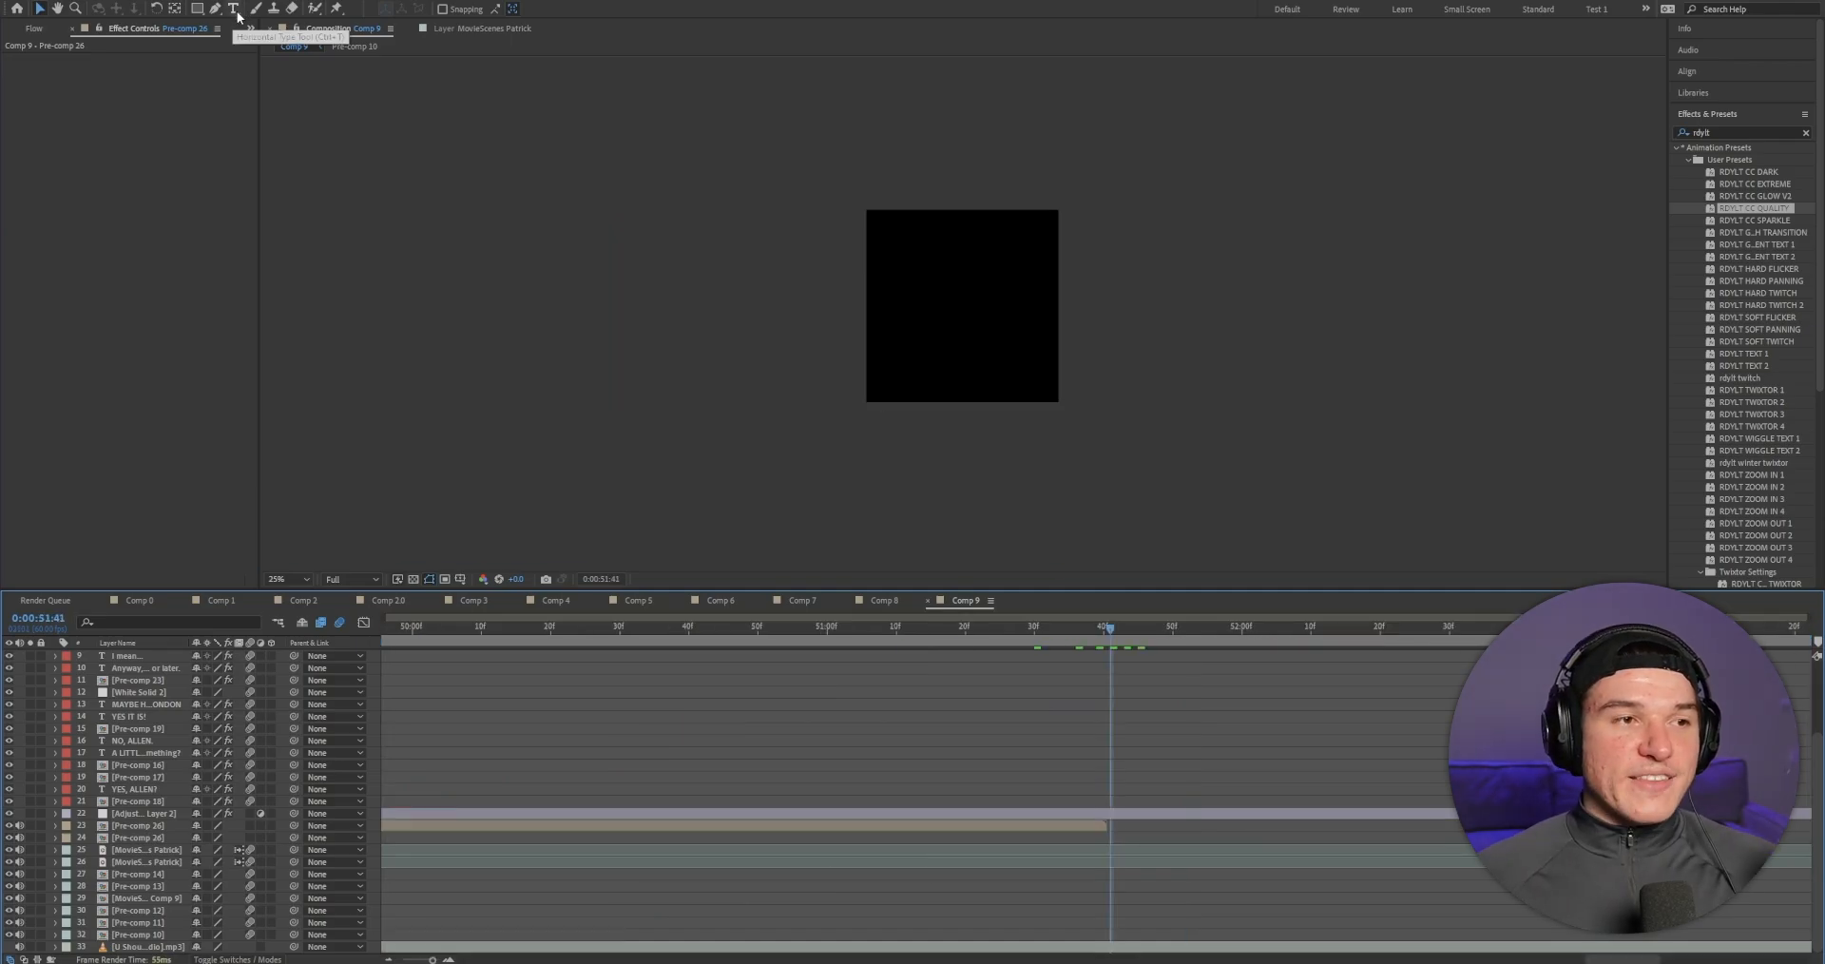
Step: Add a text layer reading RDYLT09 on the black end frame at 0:00:51:41
{"action": "left_click", "coordinate": [238, 14]}
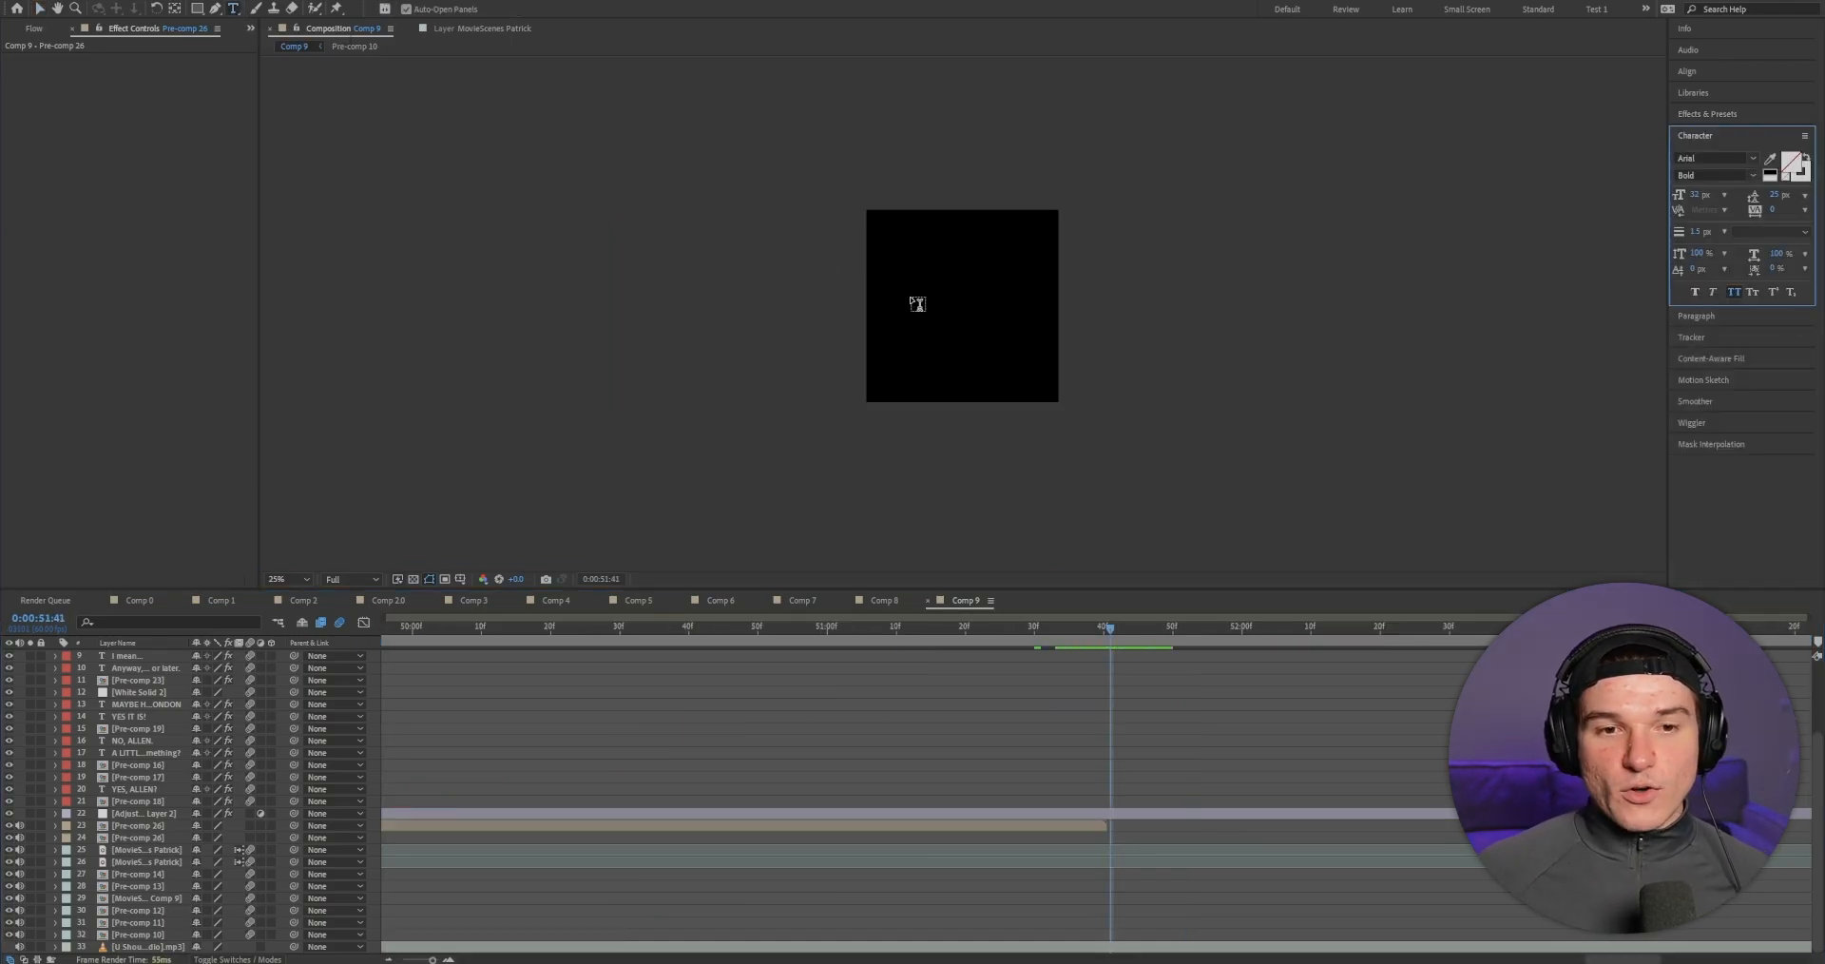
{"action": "left_click", "coordinate": [918, 297]}
{"action": "type", "text": "RDYLT09"}
{"action": "key", "text": "ctrl+a"}
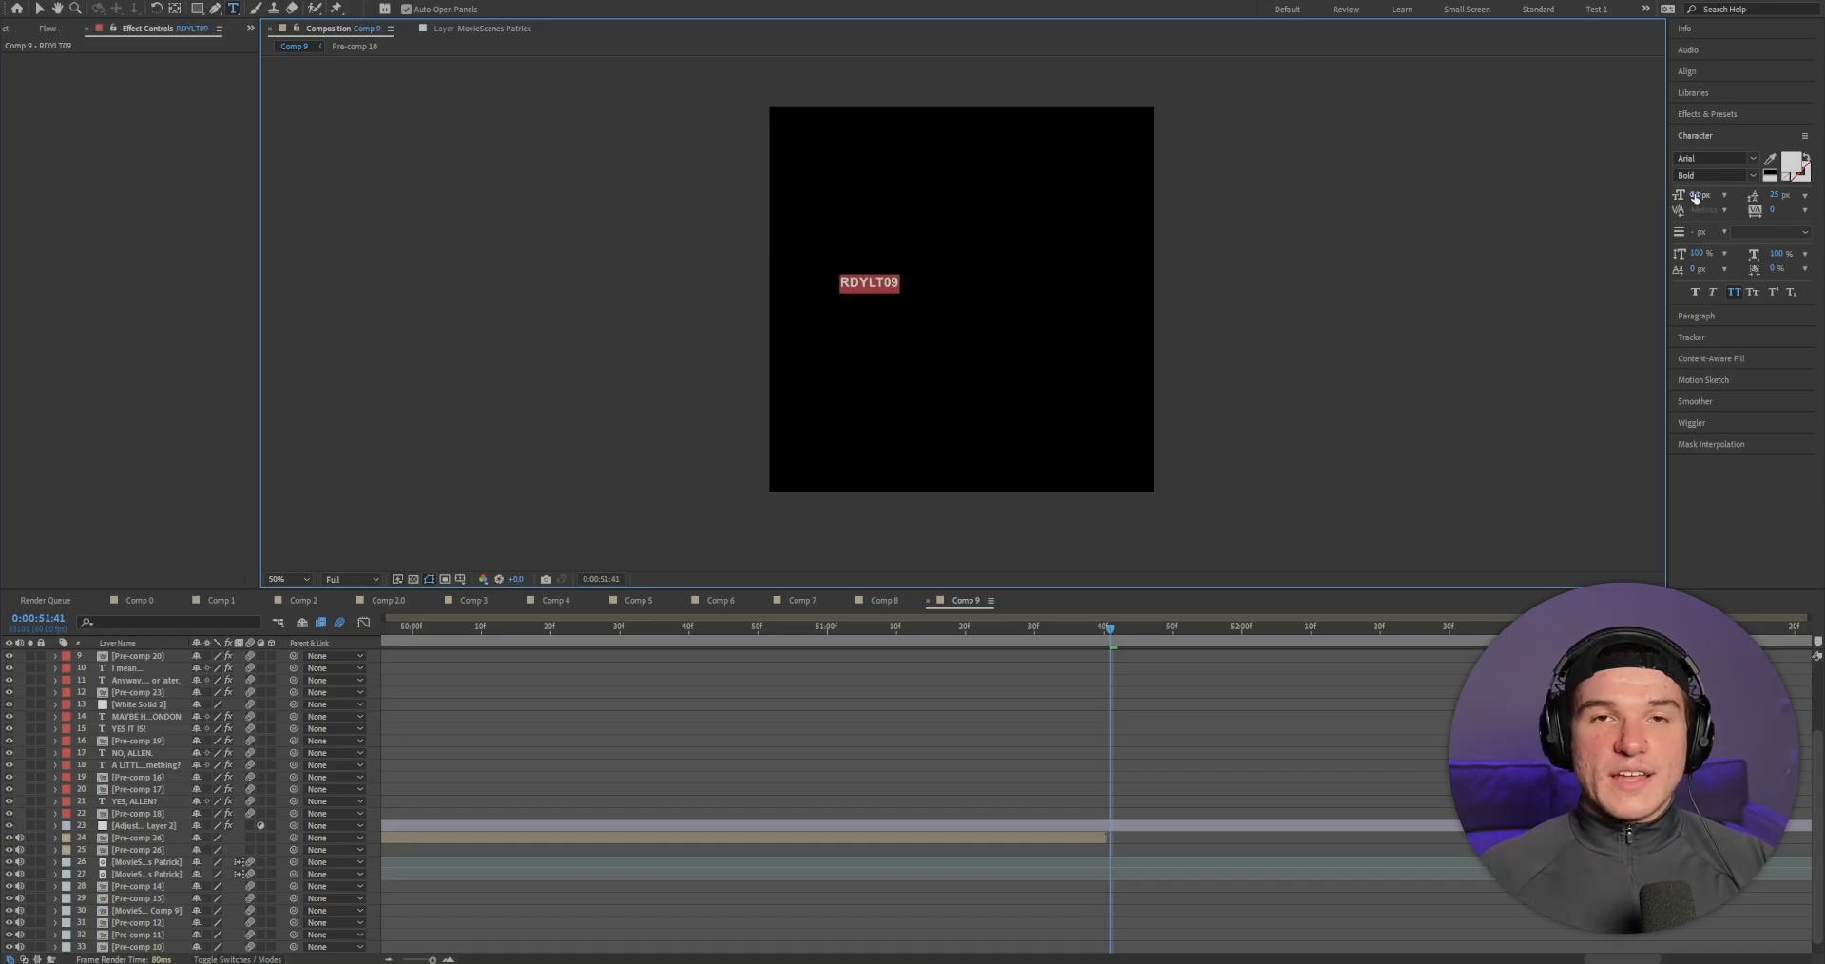
Step: Enlarge the RDYLT09 text and centre it horizontally and vertically in the composition
{"action": "left_click", "coordinate": [1697, 194]}
{"action": "left_click_drag", "start_coordinate": [1696, 196], "coordinate": [1733, 191]}
{"action": "left_click_drag", "start_coordinate": [1734, 191], "coordinate": [1737, 191]}
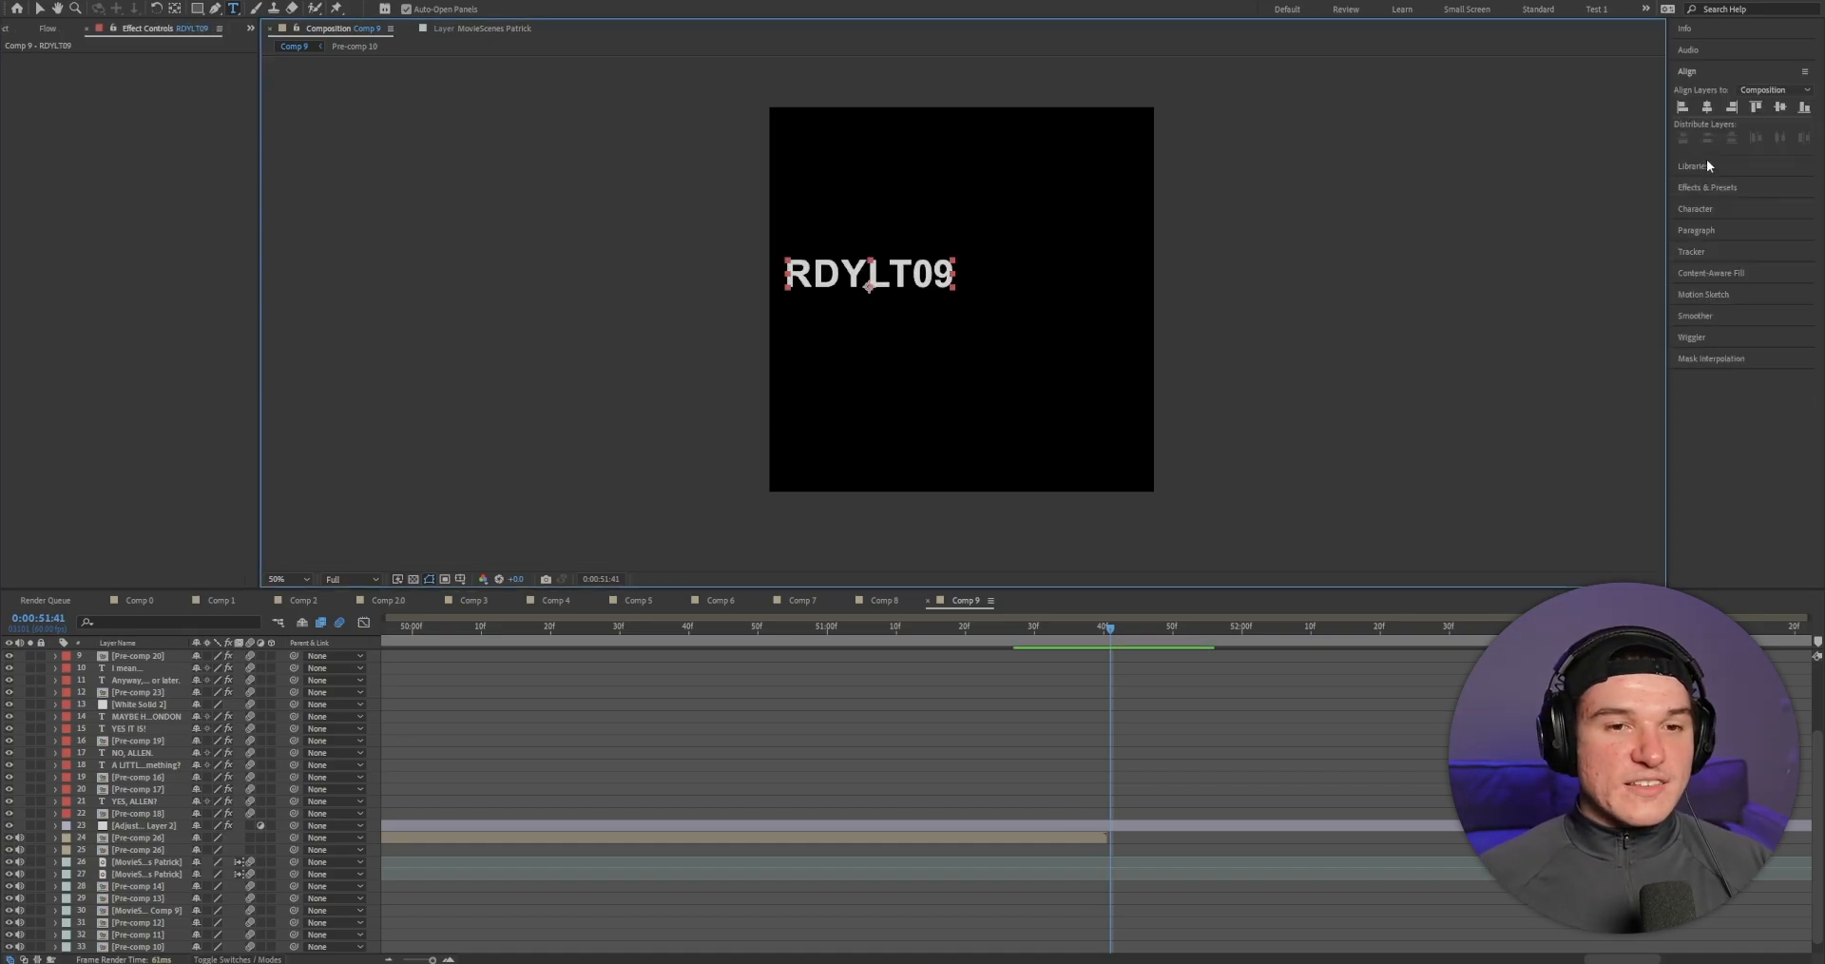
{"action": "left_click", "coordinate": [1709, 108]}
{"action": "left_click", "coordinate": [1779, 108]}
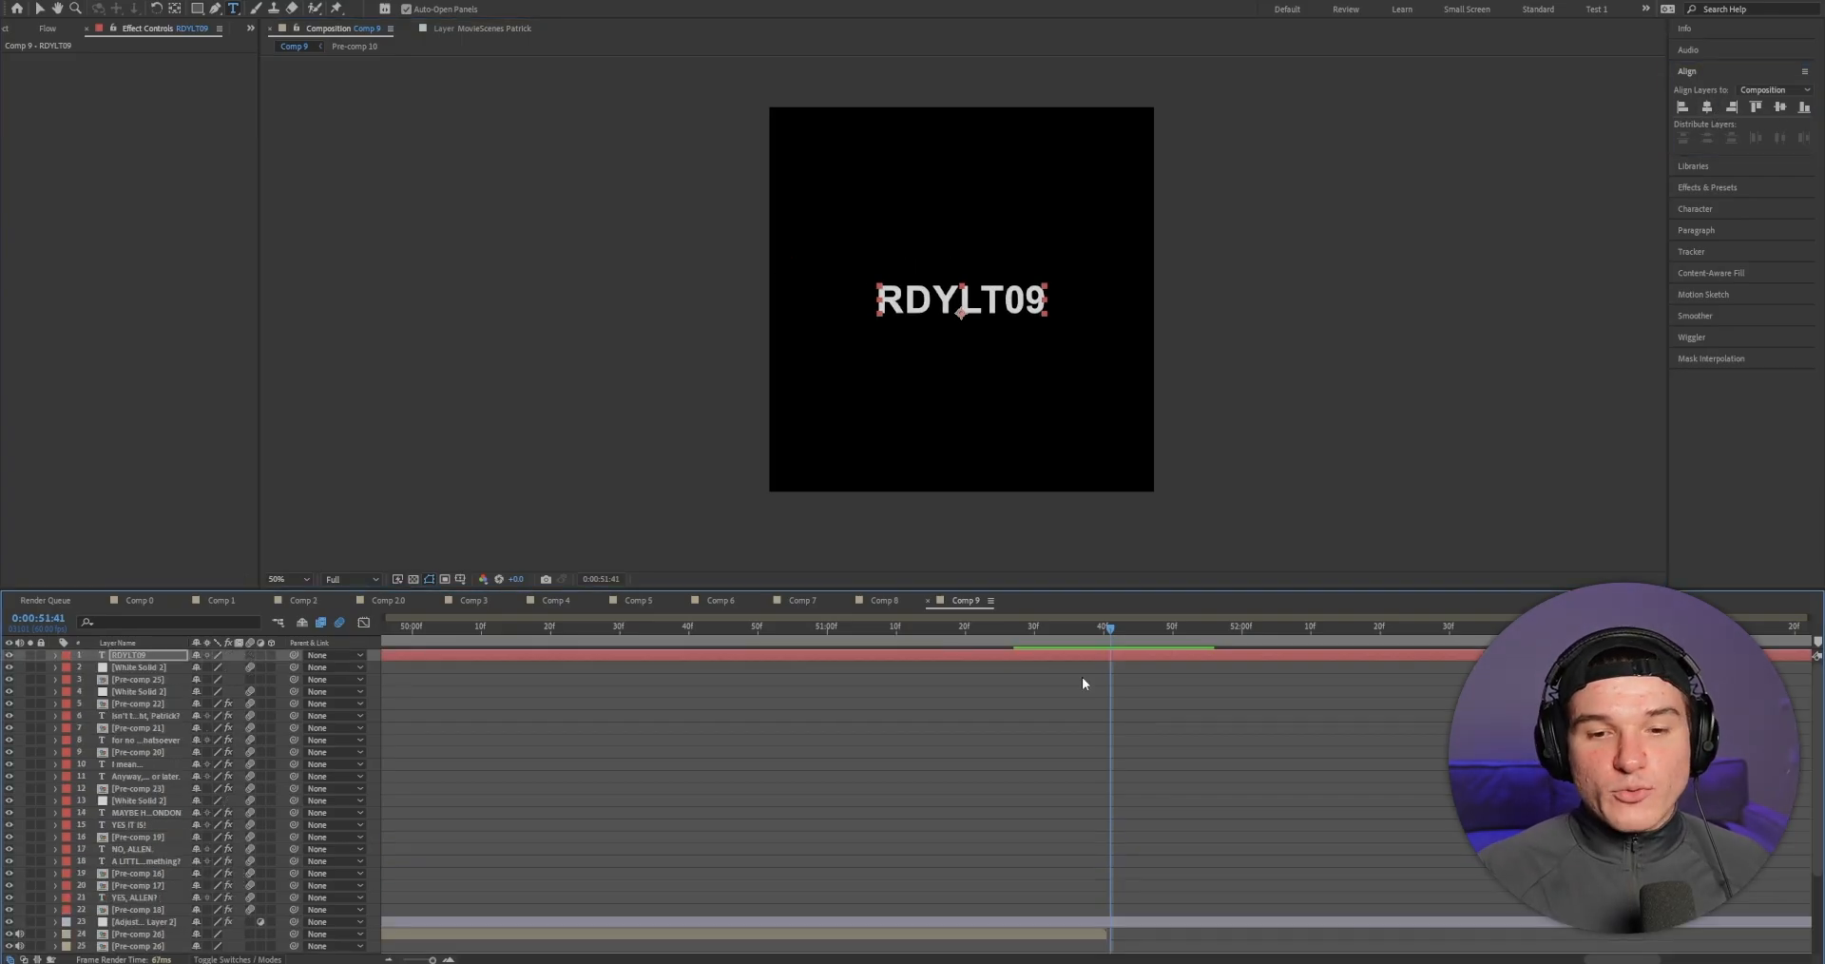
Step: Cut the RDYLT09 layer so it starts at 0:00:51:41, and keyframe its Scale at 0% there
{"action": "key", "text": "ctrl+shift+d"}
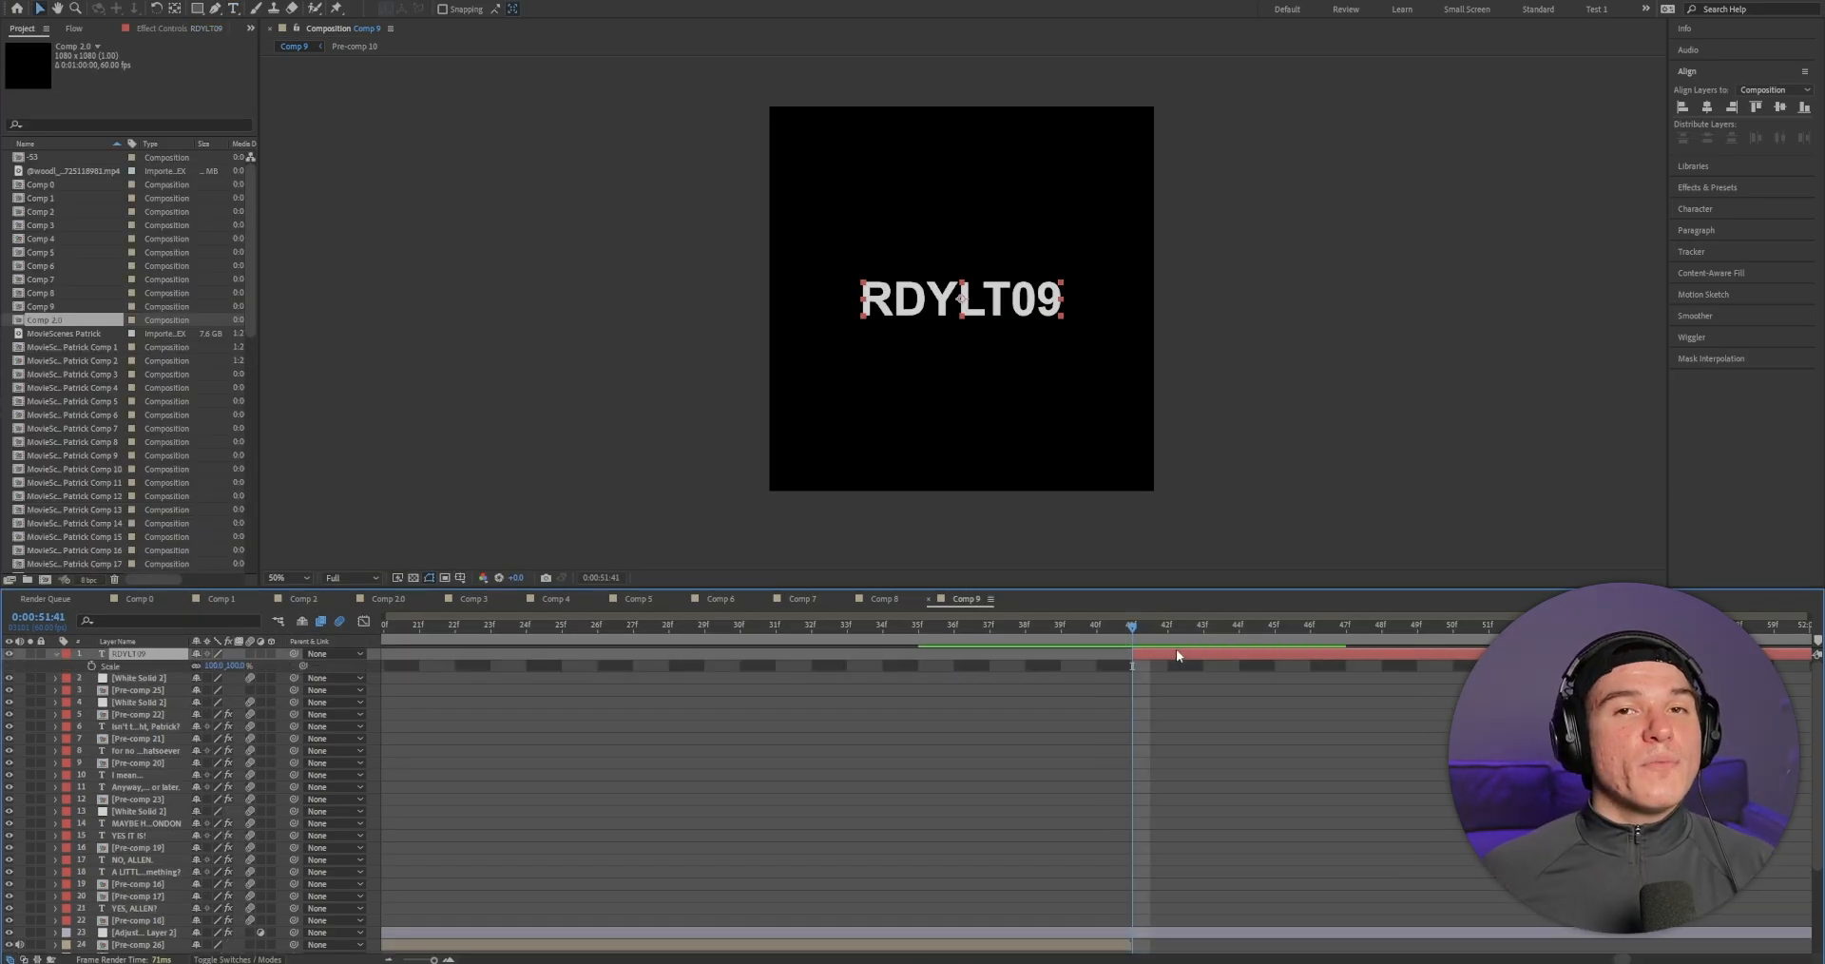
{"action": "left_click", "coordinate": [93, 665]}
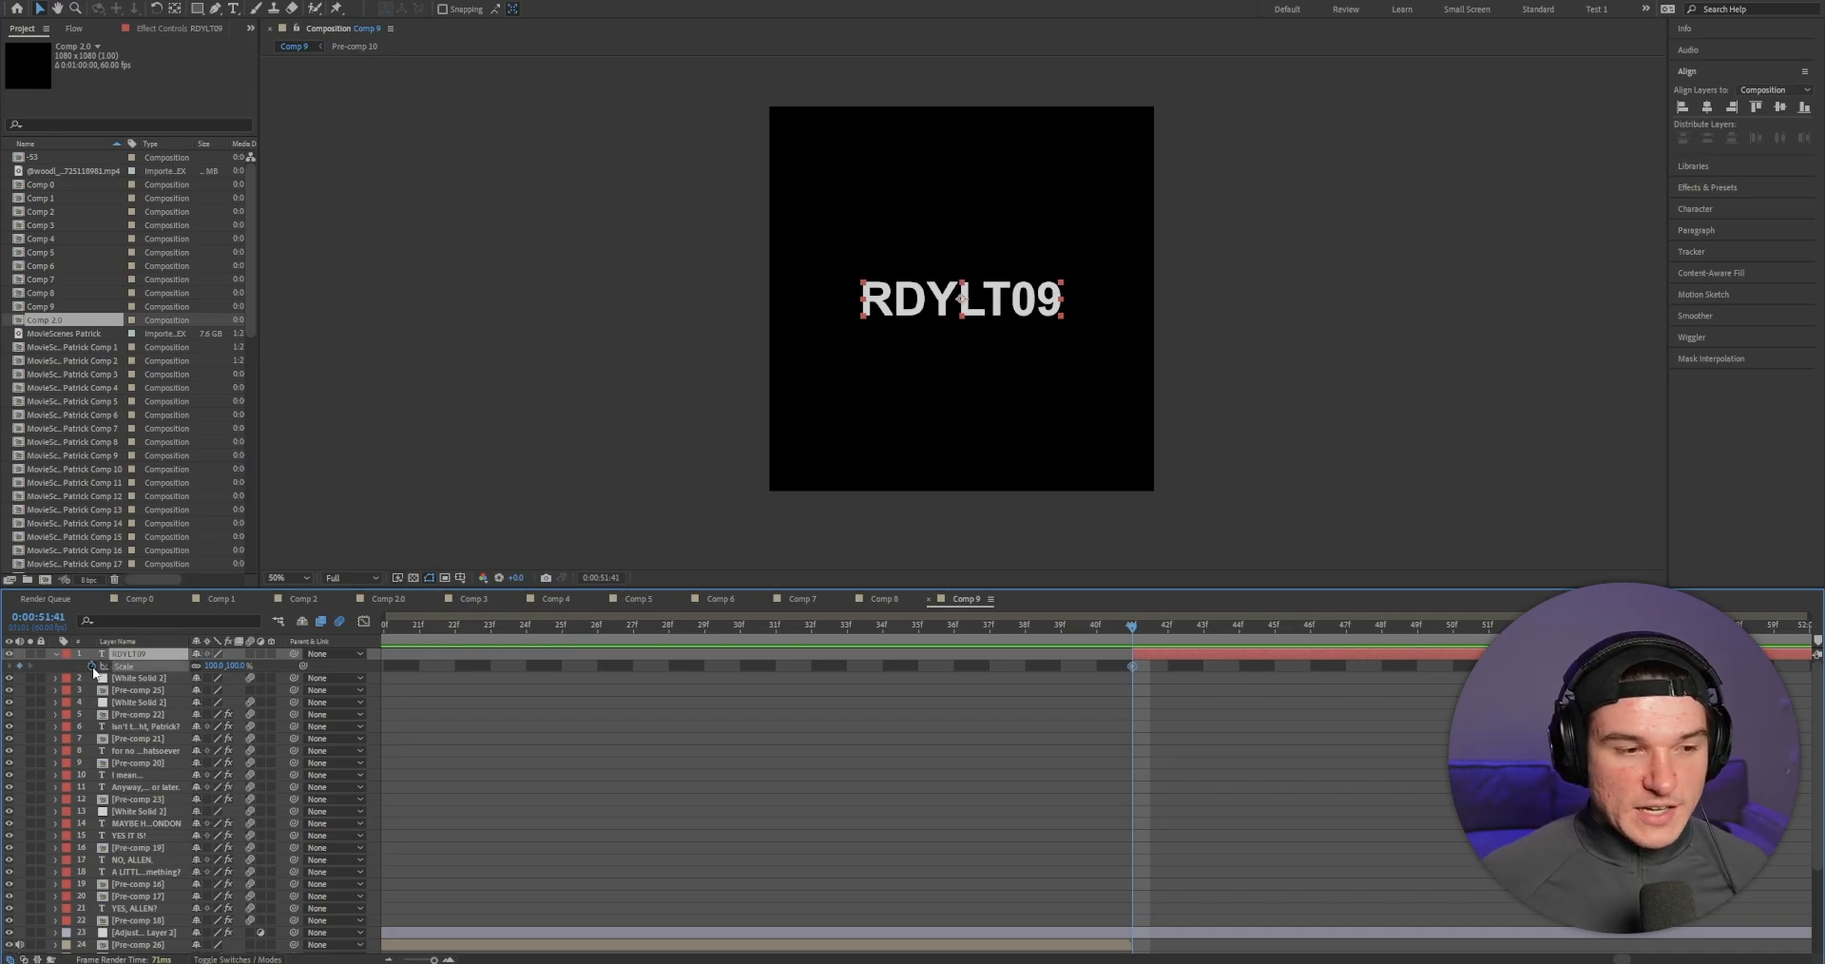
{"action": "left_click", "coordinate": [215, 665]}
{"action": "type", "text": "0"}
{"action": "key", "text": "Return"}
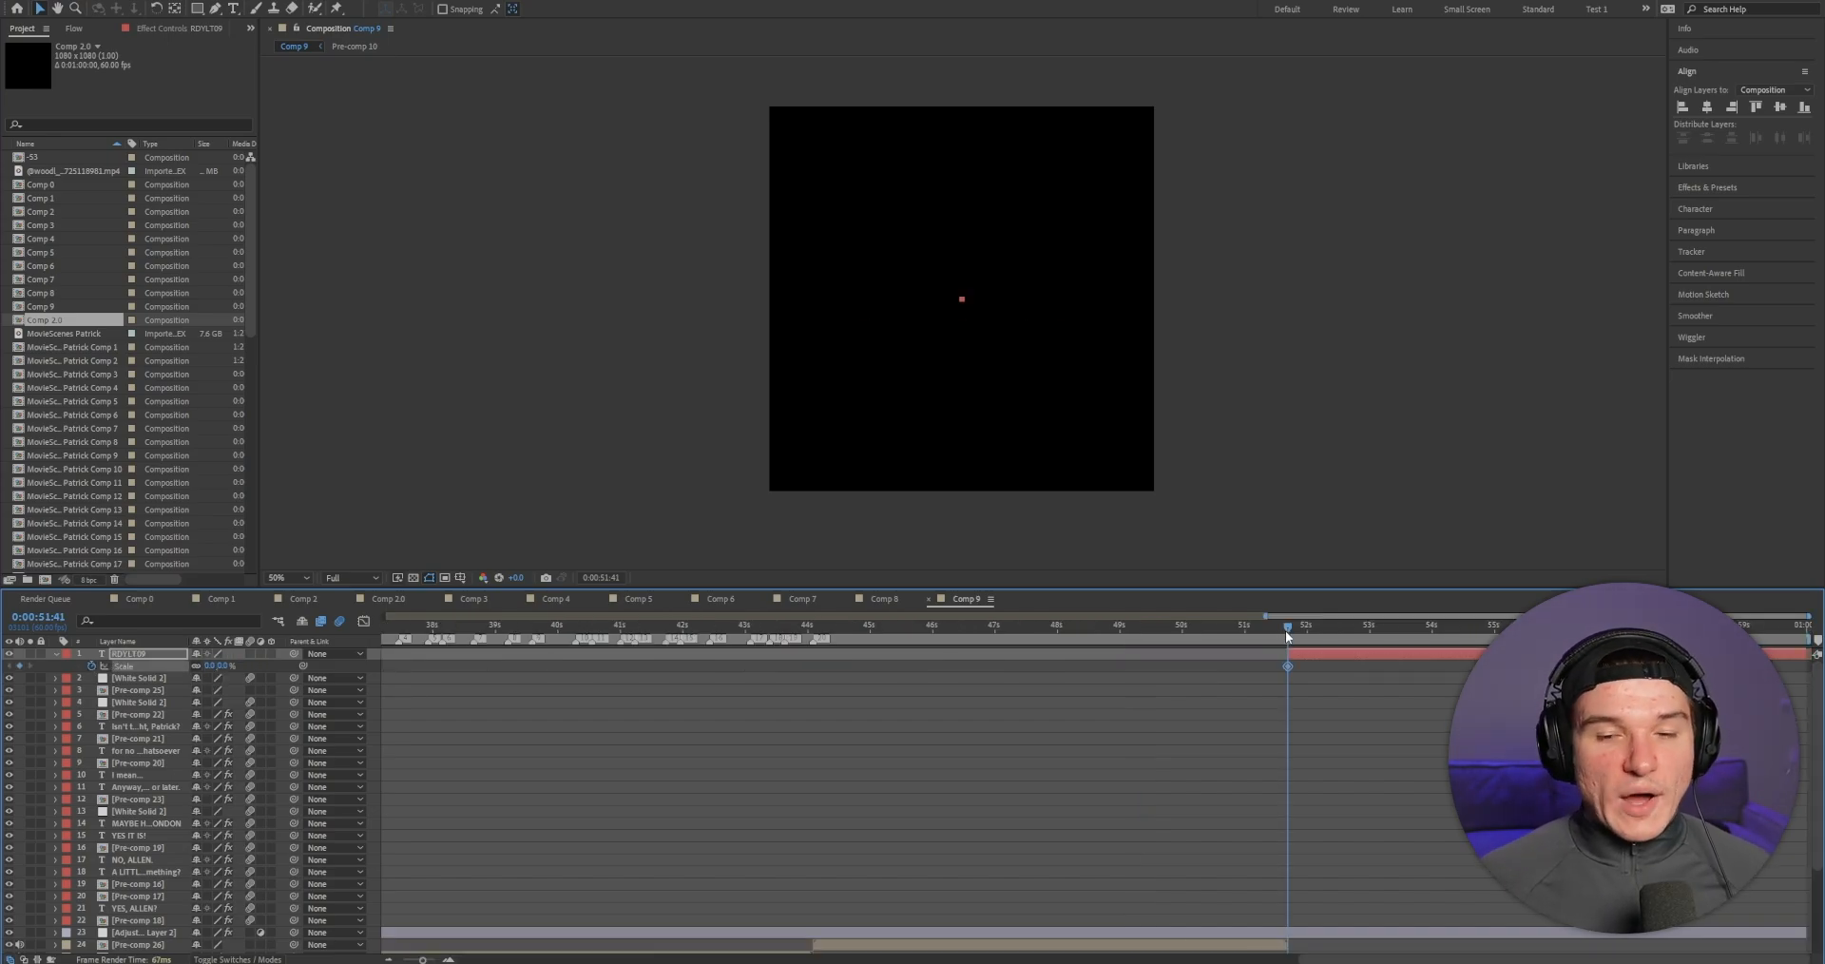
Step: Keyframe the RDYLT09 layer's Scale to 100% at 0:00:51:56
{"action": "left_click_drag", "start_coordinate": [1289, 630], "coordinate": [1302, 630]}
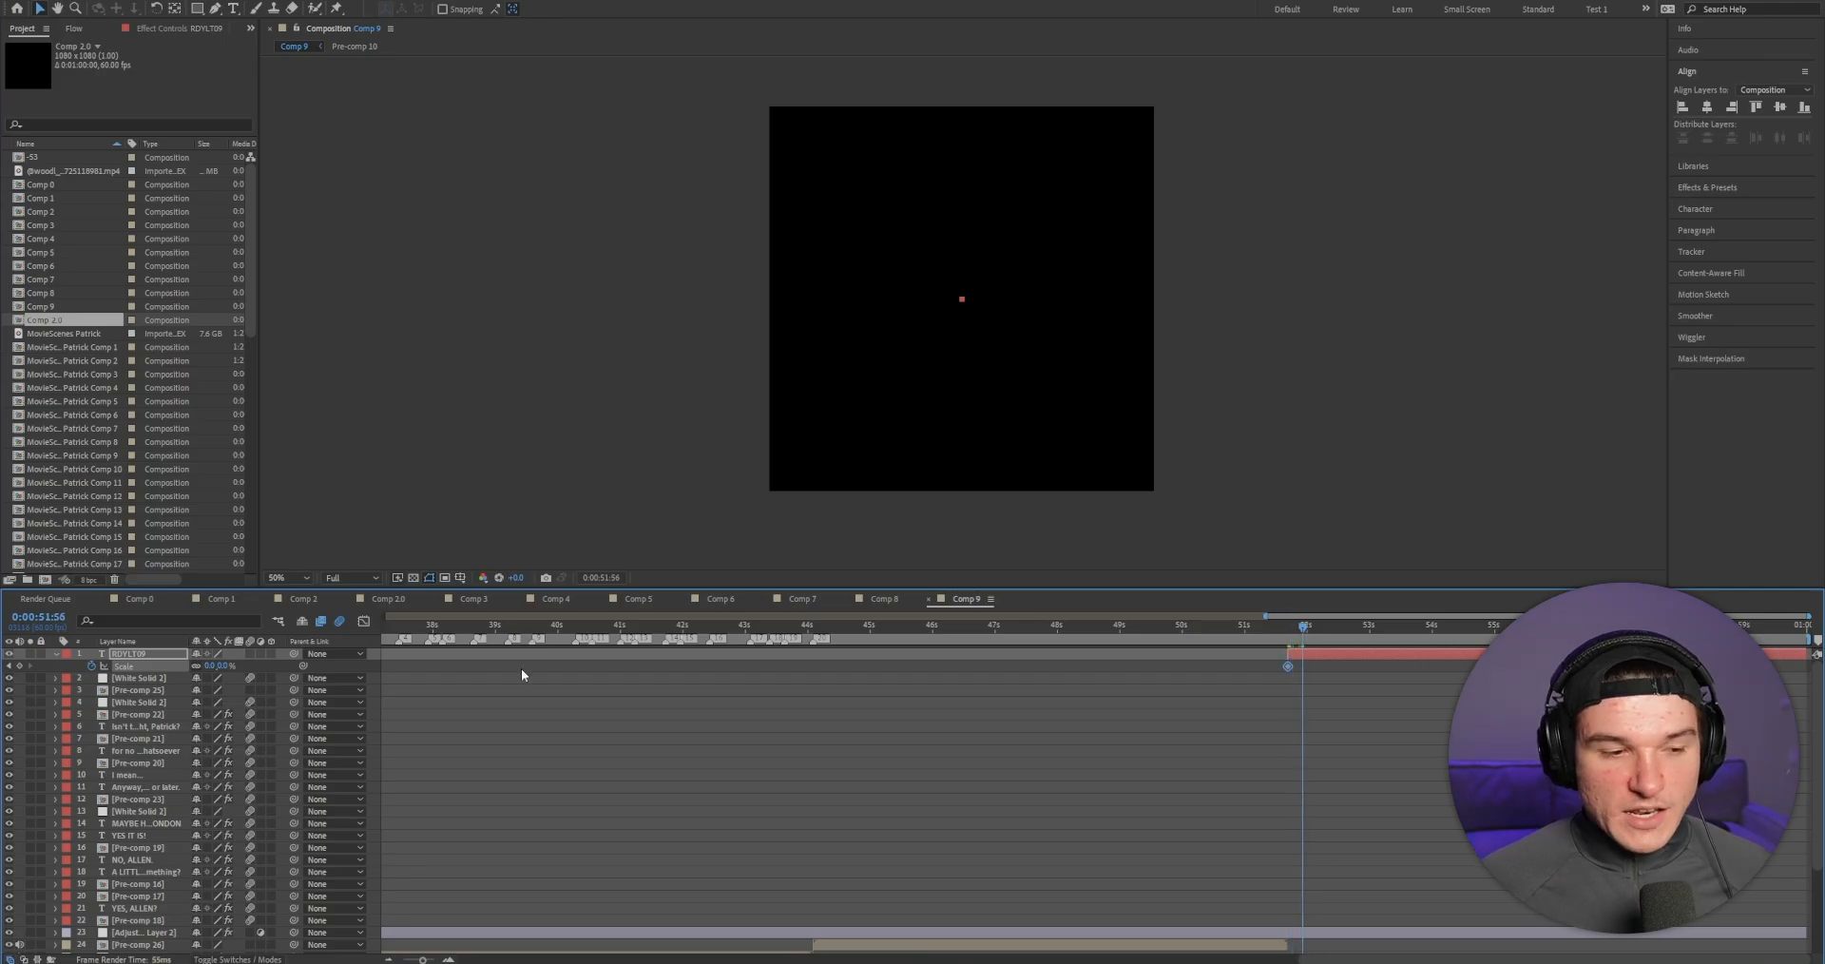
{"action": "left_click", "coordinate": [211, 666]}
{"action": "type", "text": "100"}
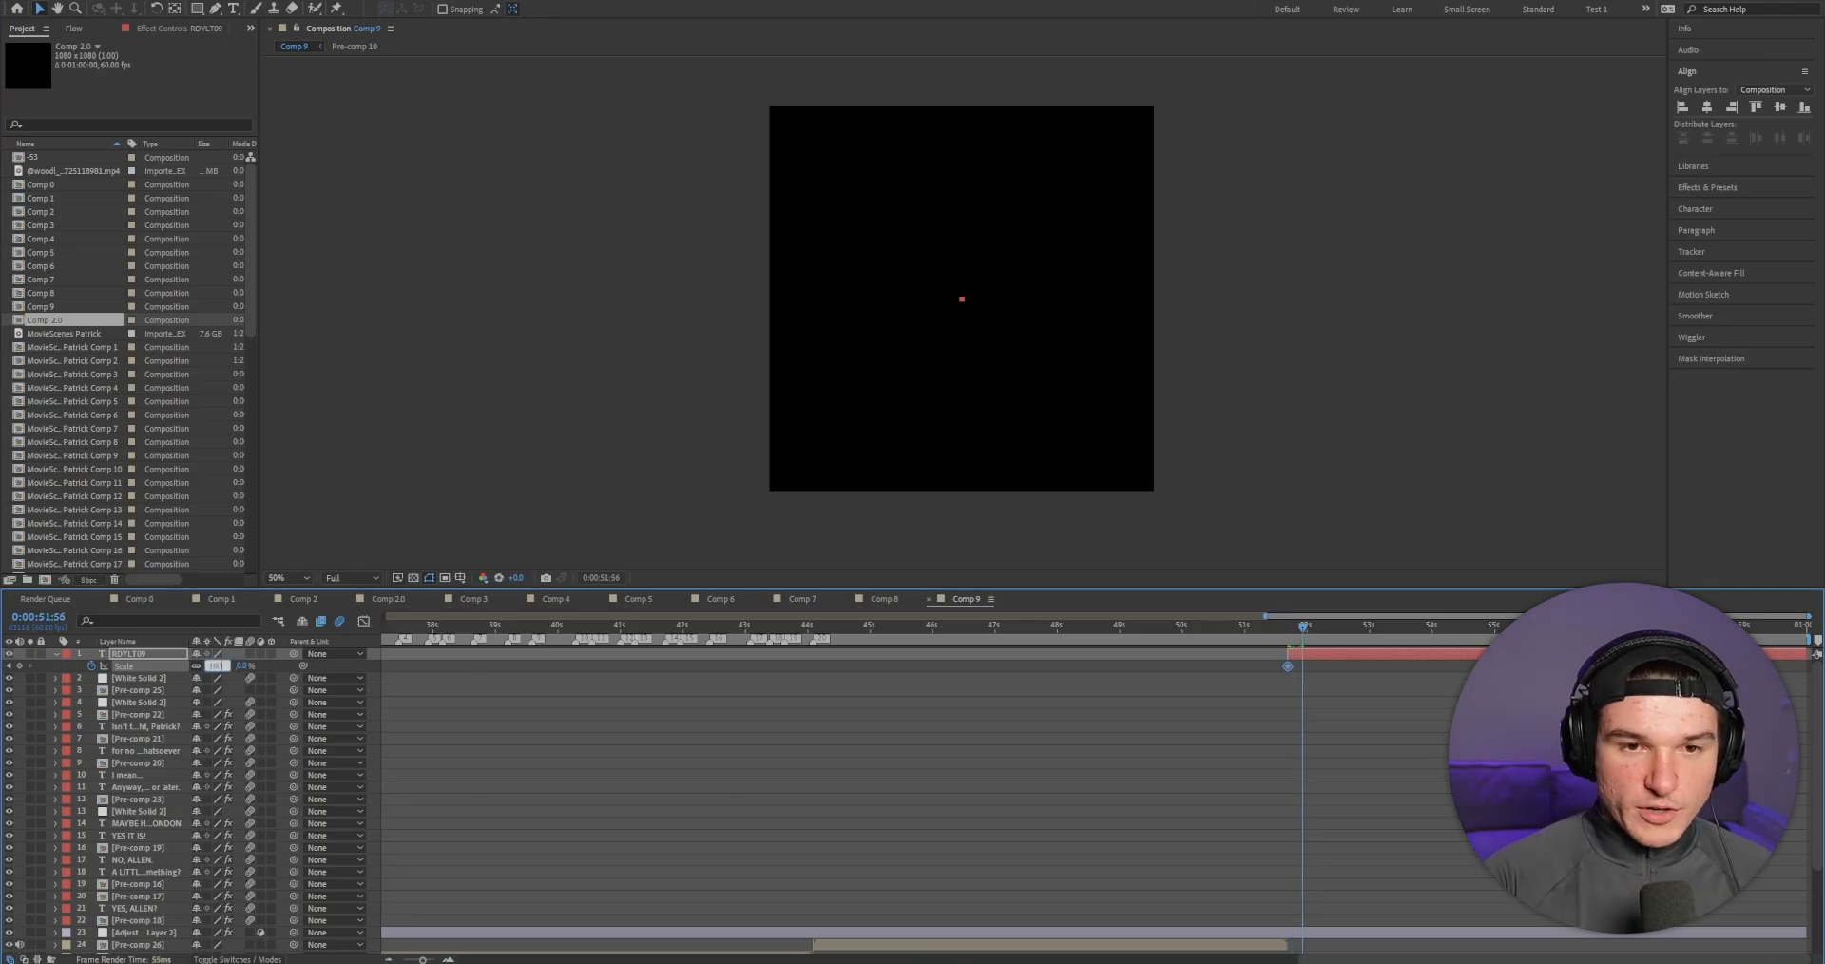
{"action": "key", "text": "Return"}
{"action": "left_click", "coordinate": [1313, 687]}
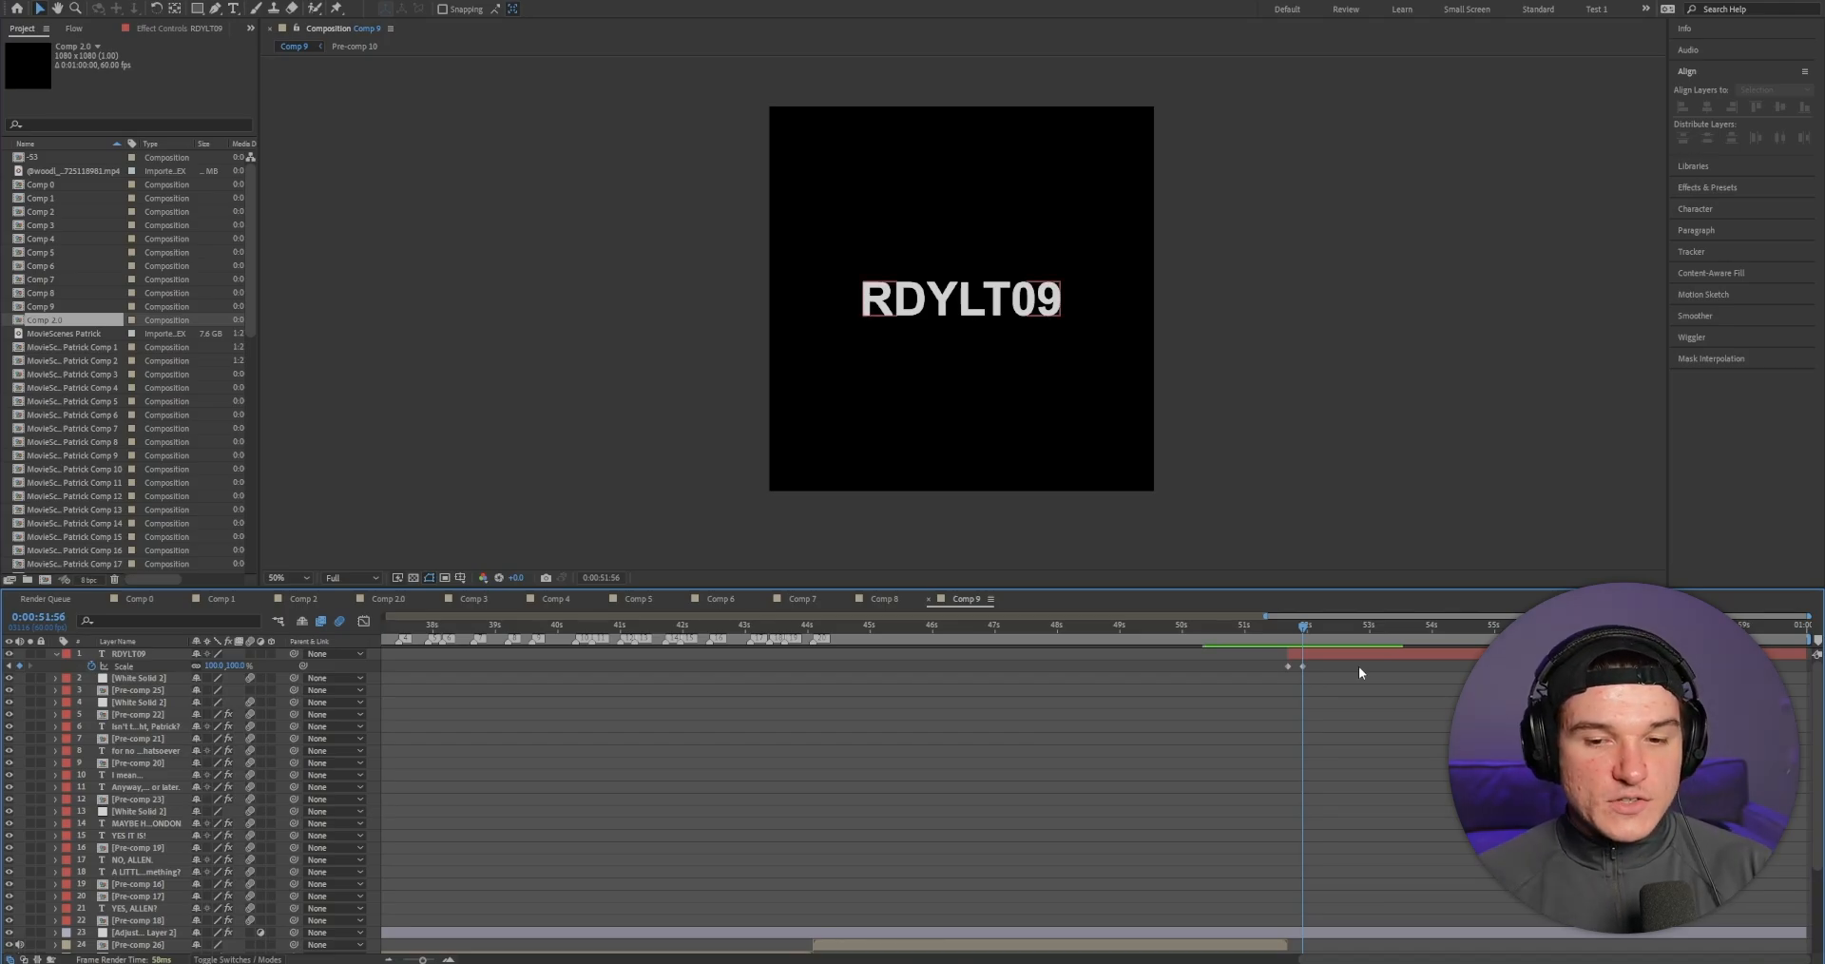
Step: Apply Easy Ease to both Scale keyframes of the RDYLT09 layer
{"action": "left_click", "coordinate": [1287, 665]}
{"action": "right_click", "coordinate": [1287, 667]}
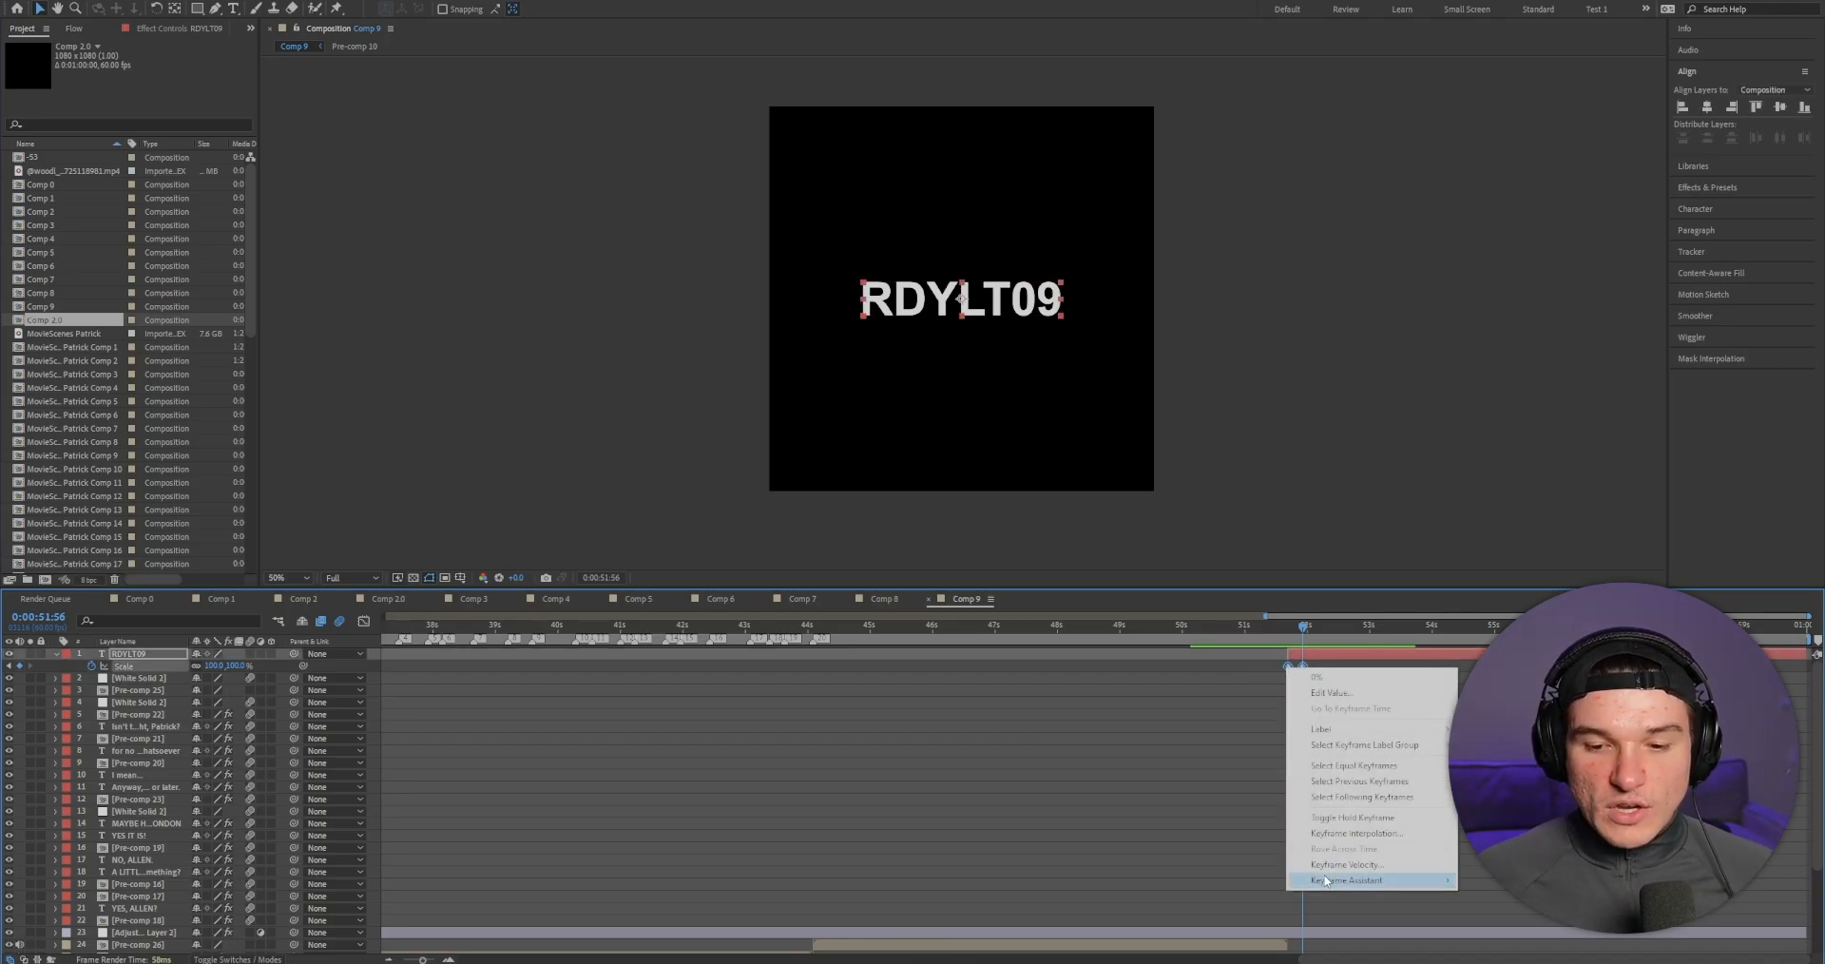
{"action": "mouse_move", "coordinate": [1325, 880]}
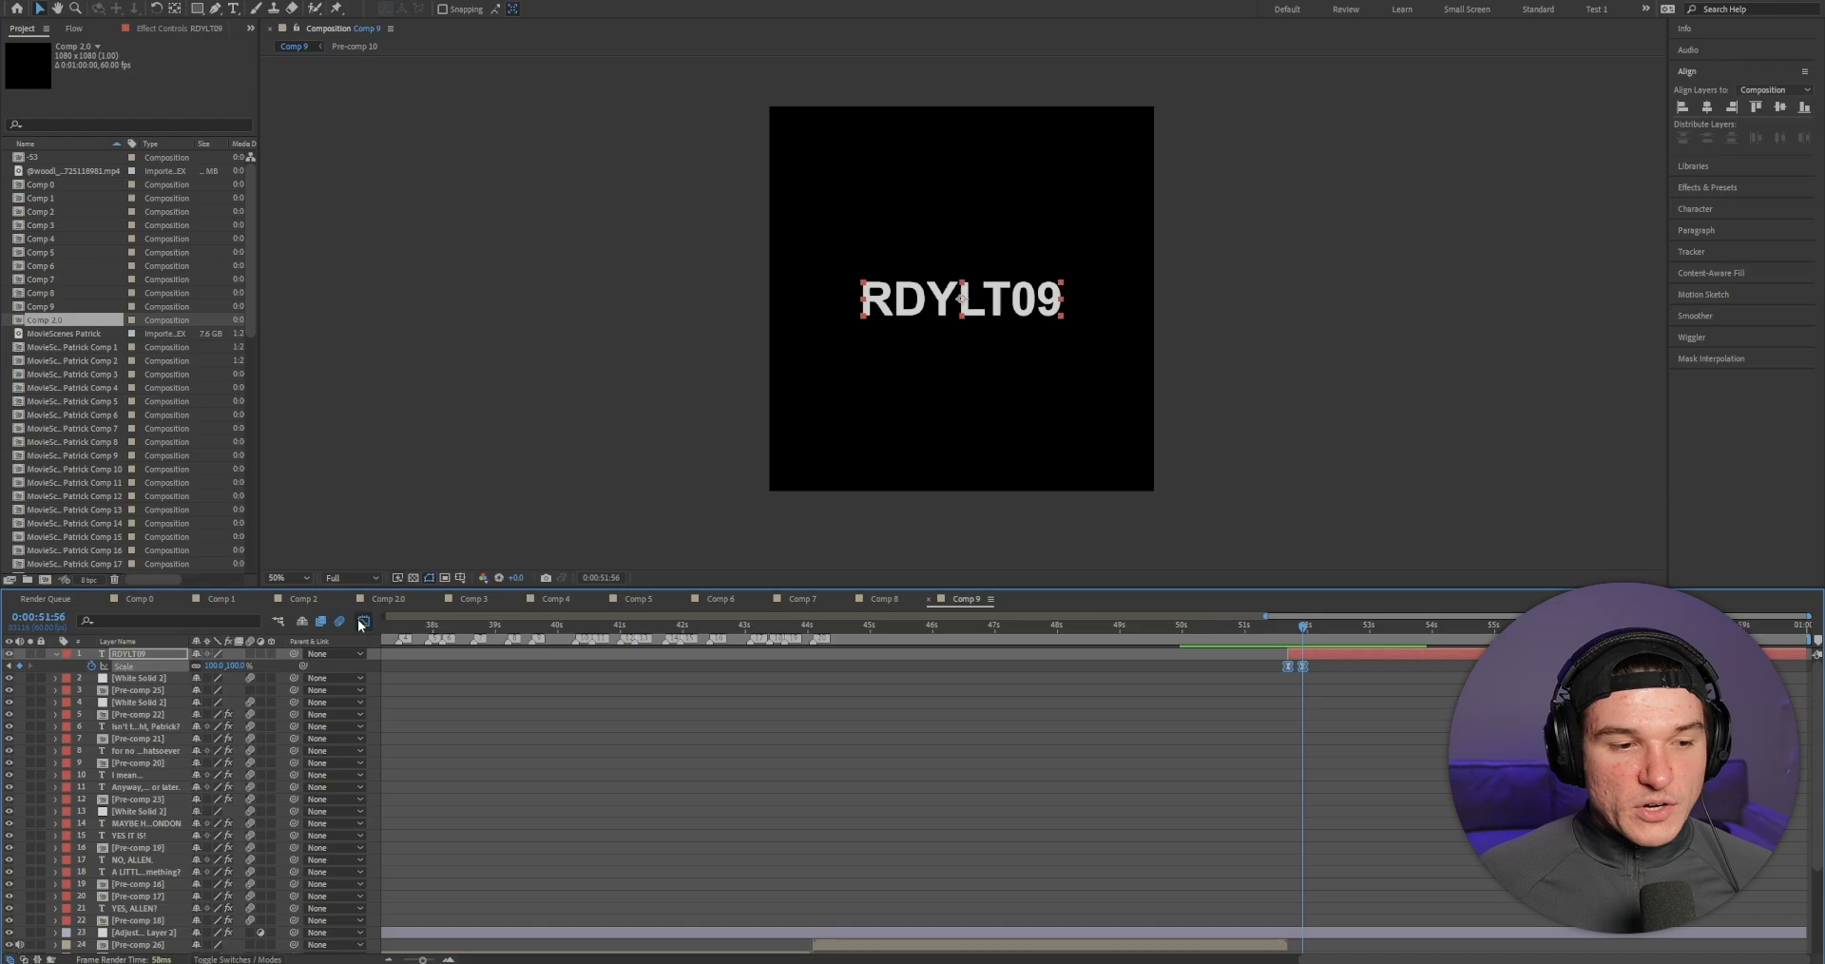
Step: Reshape the RDYLT09 Scale curve to rise steeply at the start and settle slowly at 100%, and play back the end title
{"action": "left_click", "coordinate": [362, 623]}
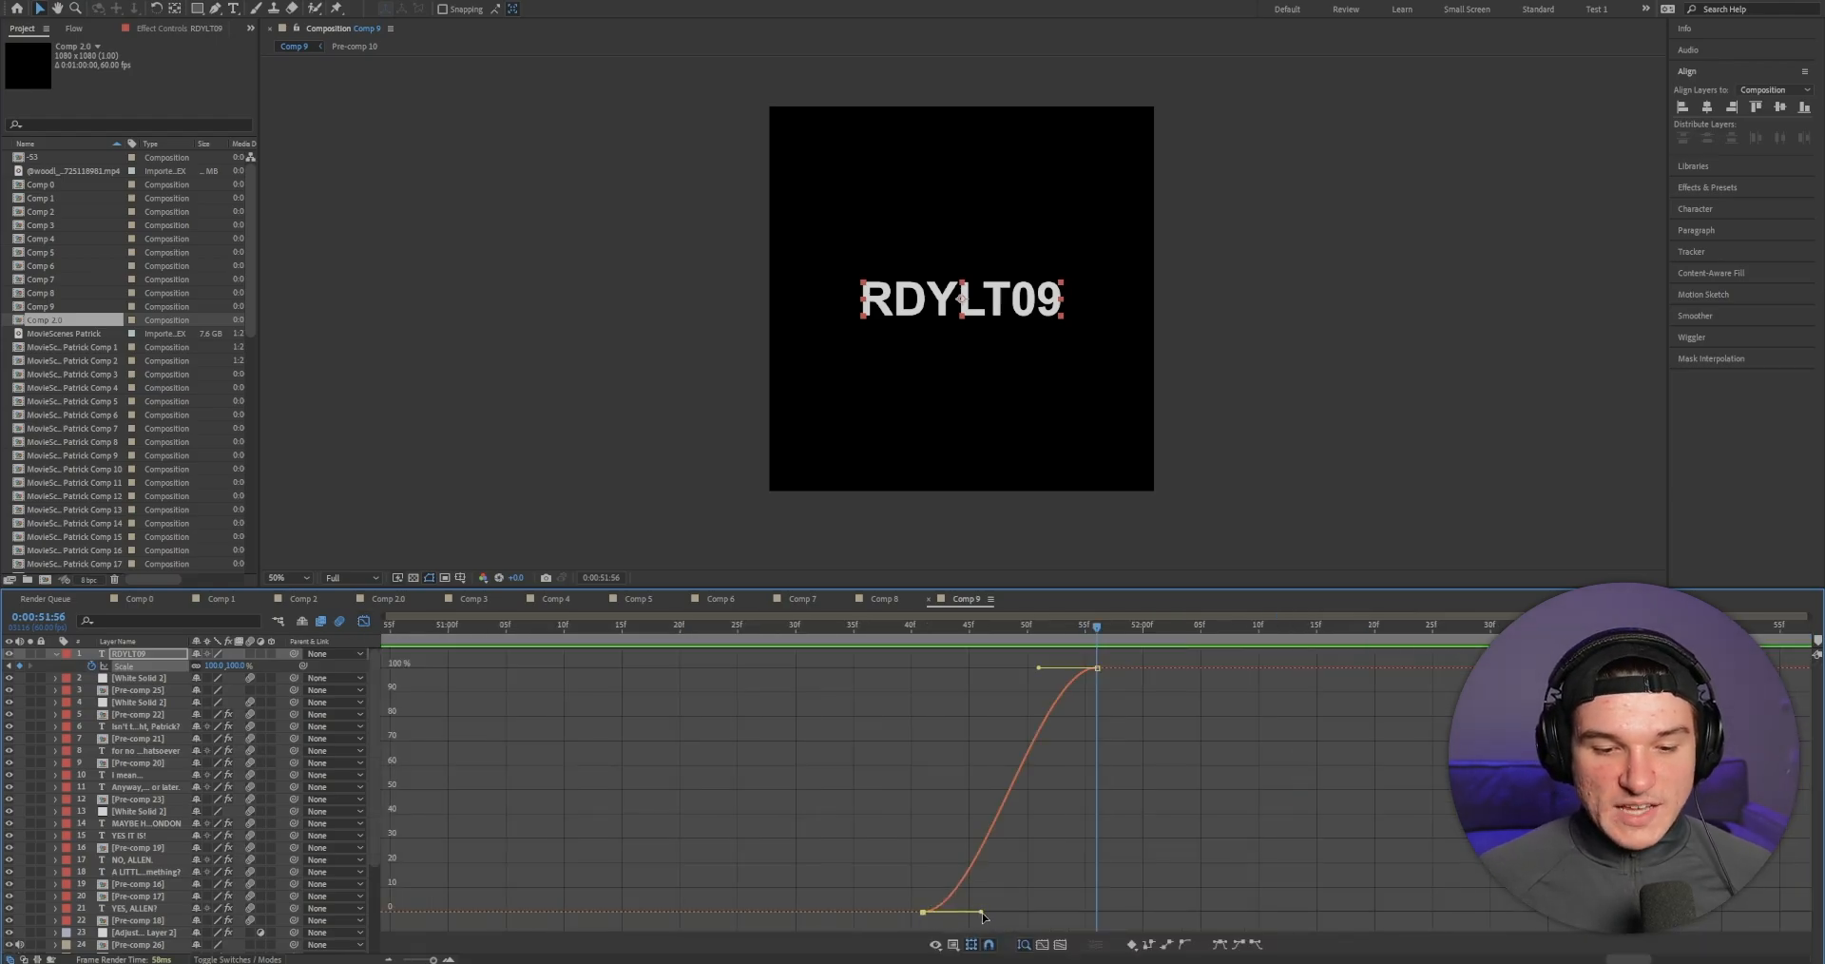
{"action": "left_click_drag", "start_coordinate": [978, 912], "coordinate": [929, 692]}
{"action": "left_click_drag", "start_coordinate": [1040, 670], "coordinate": [1005, 667]}
{"action": "key", "text": "space"}
{"action": "left_click", "coordinate": [364, 621]}
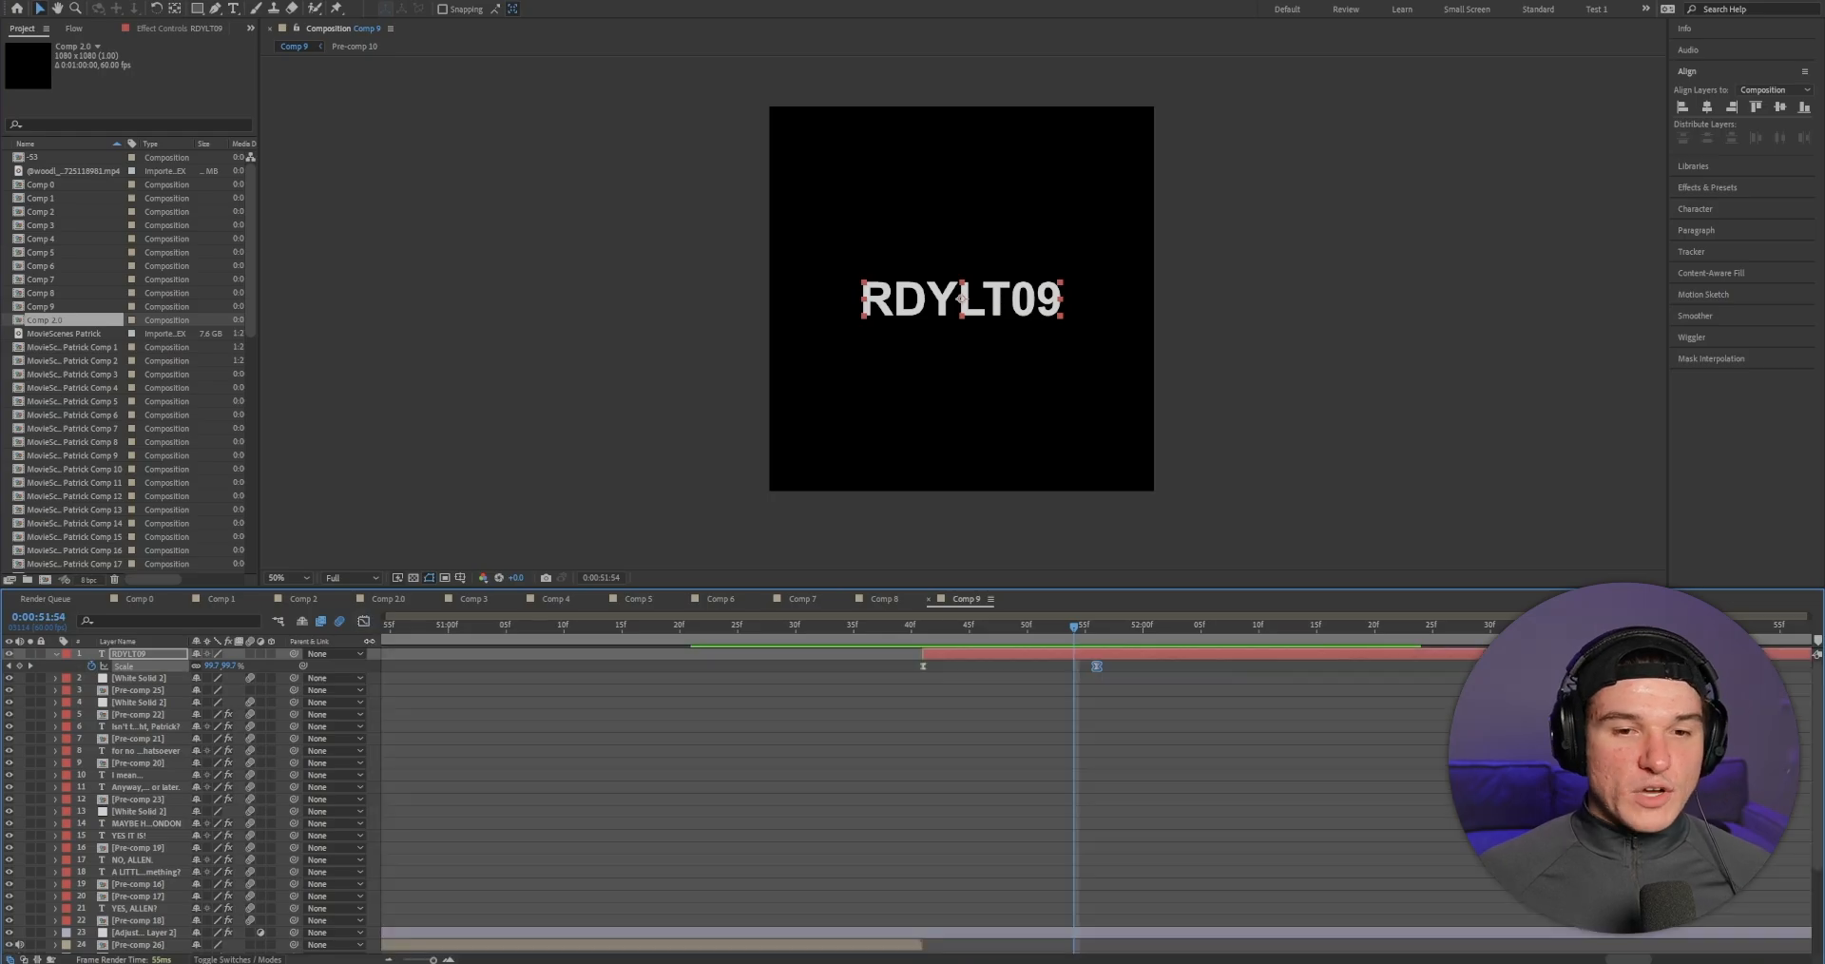
{"action": "left_click", "coordinate": [570, 639]}
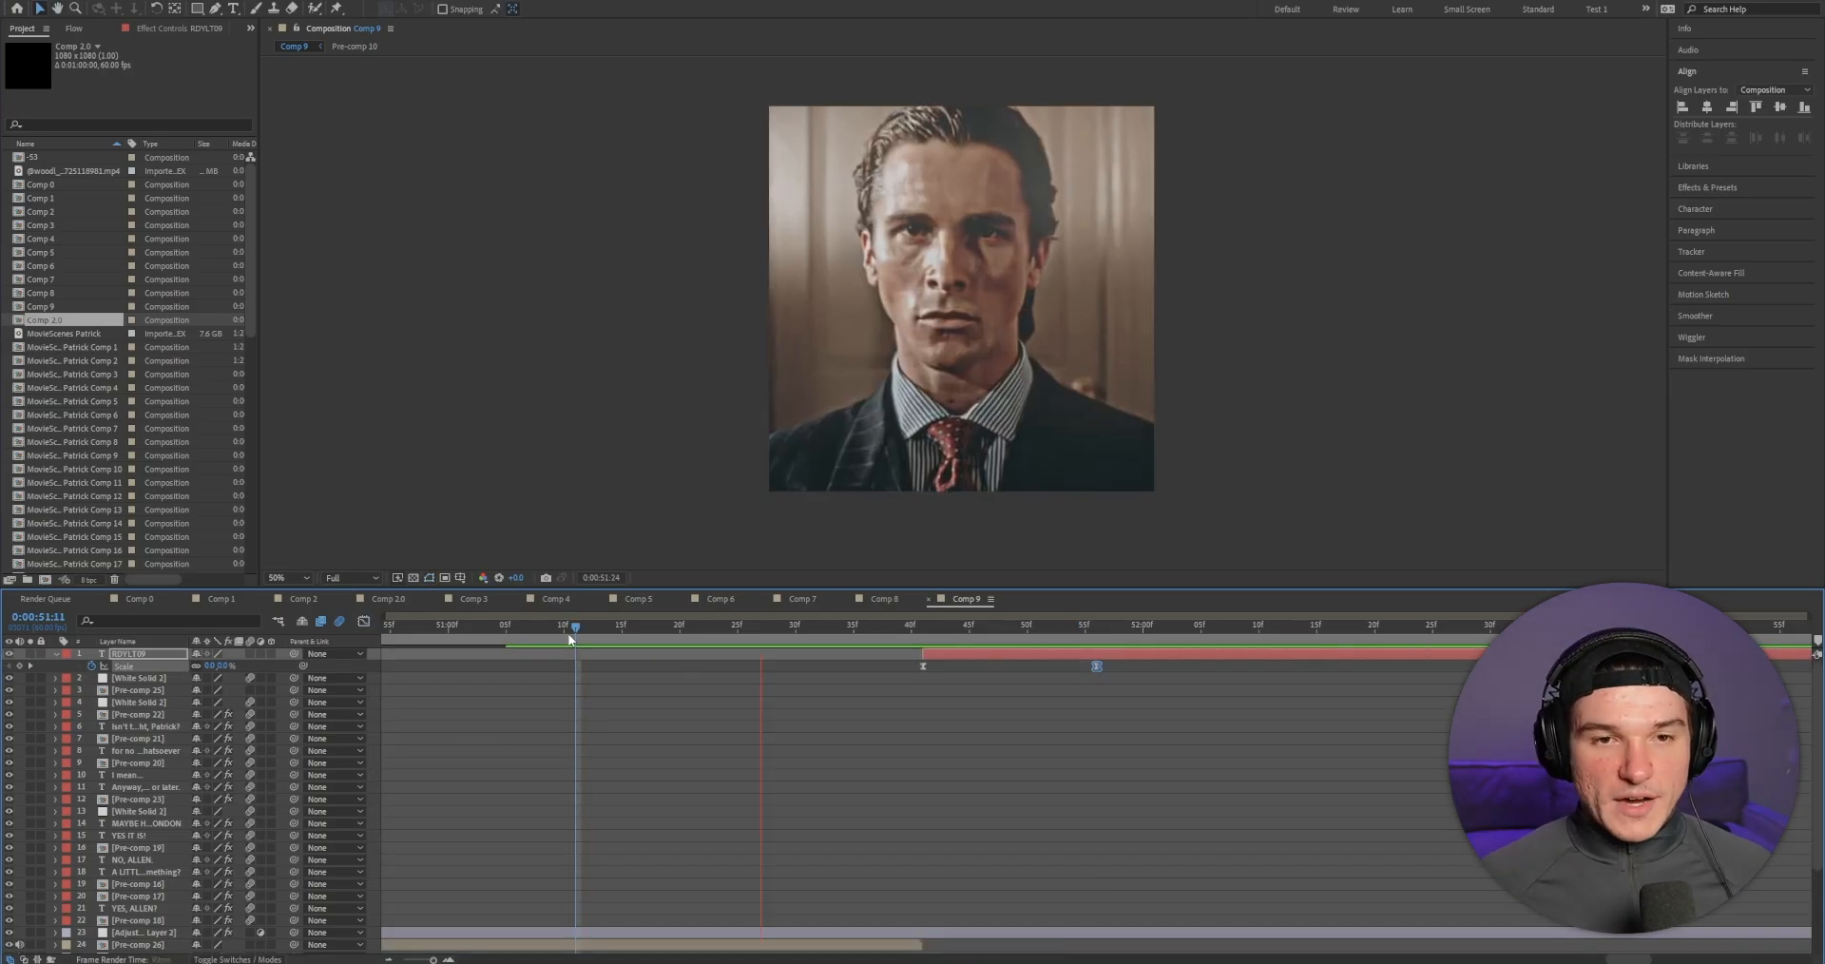
Step: Copy the Bevel Alpha, Deep Glow and both Drop Shadow effects from the "Isn't that right, Patrick?" title to the RDYLT09 layer
{"action": "left_click_drag", "start_coordinate": [432, 959], "coordinate": [412, 960]}
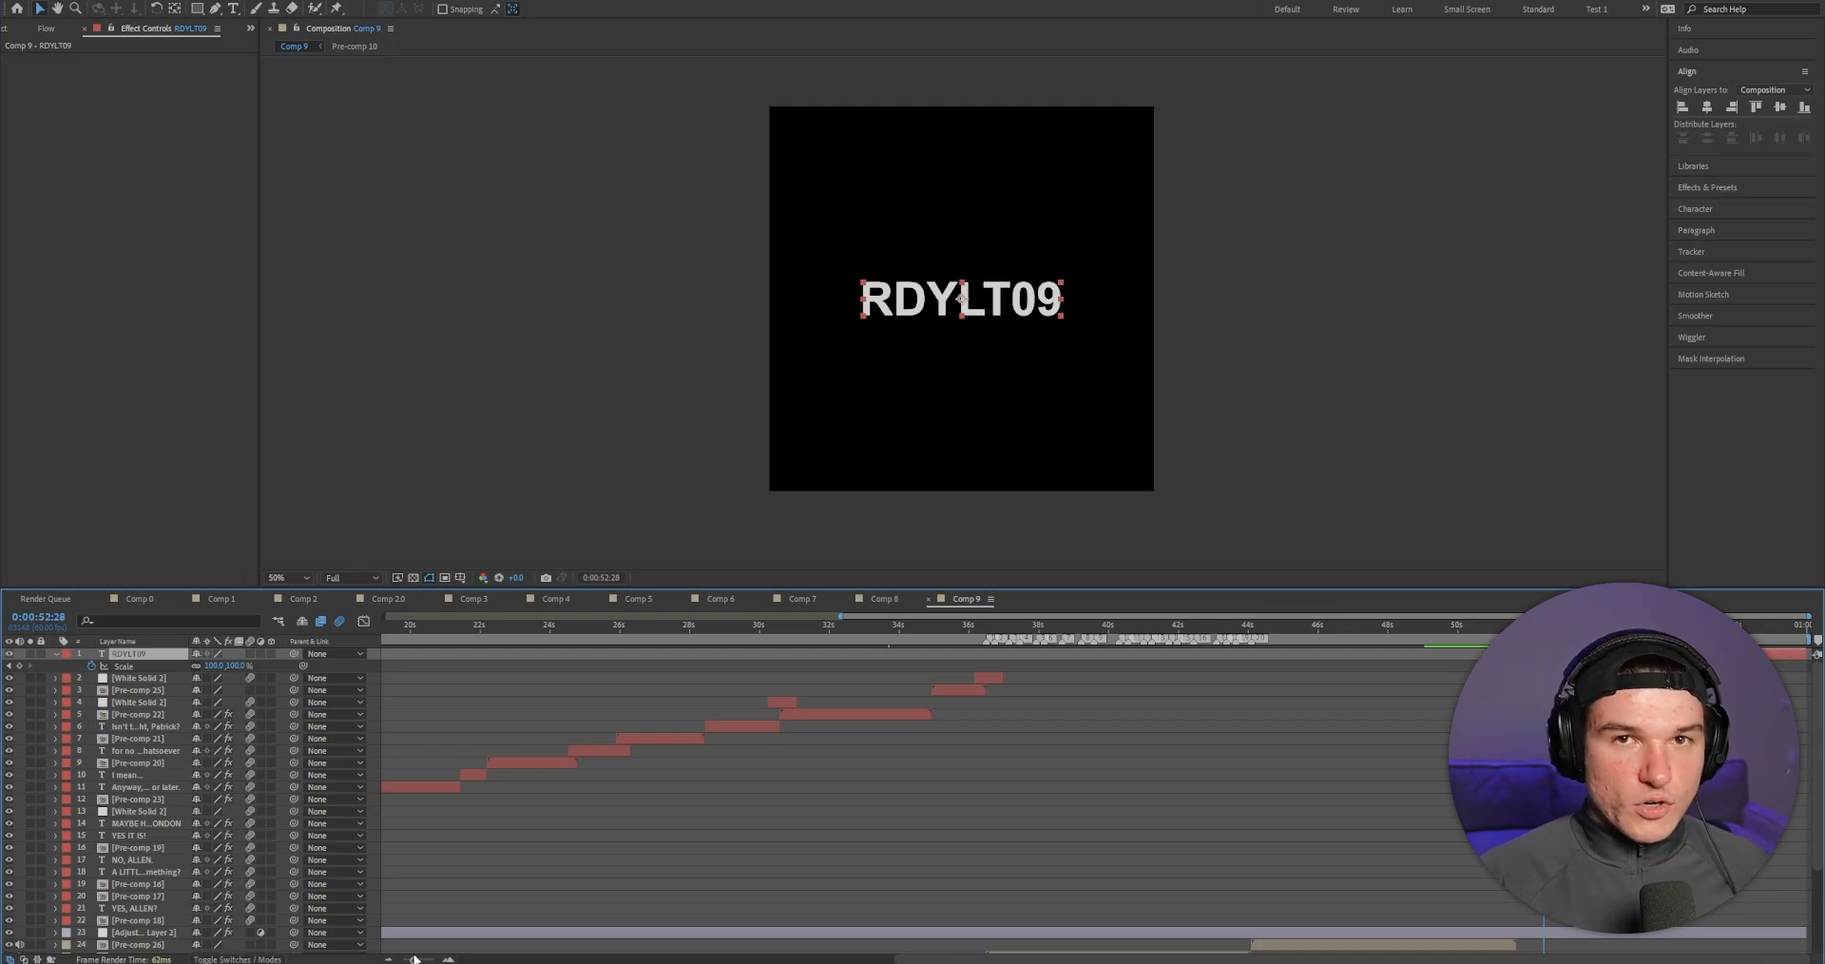
{"action": "left_click", "coordinate": [716, 727]}
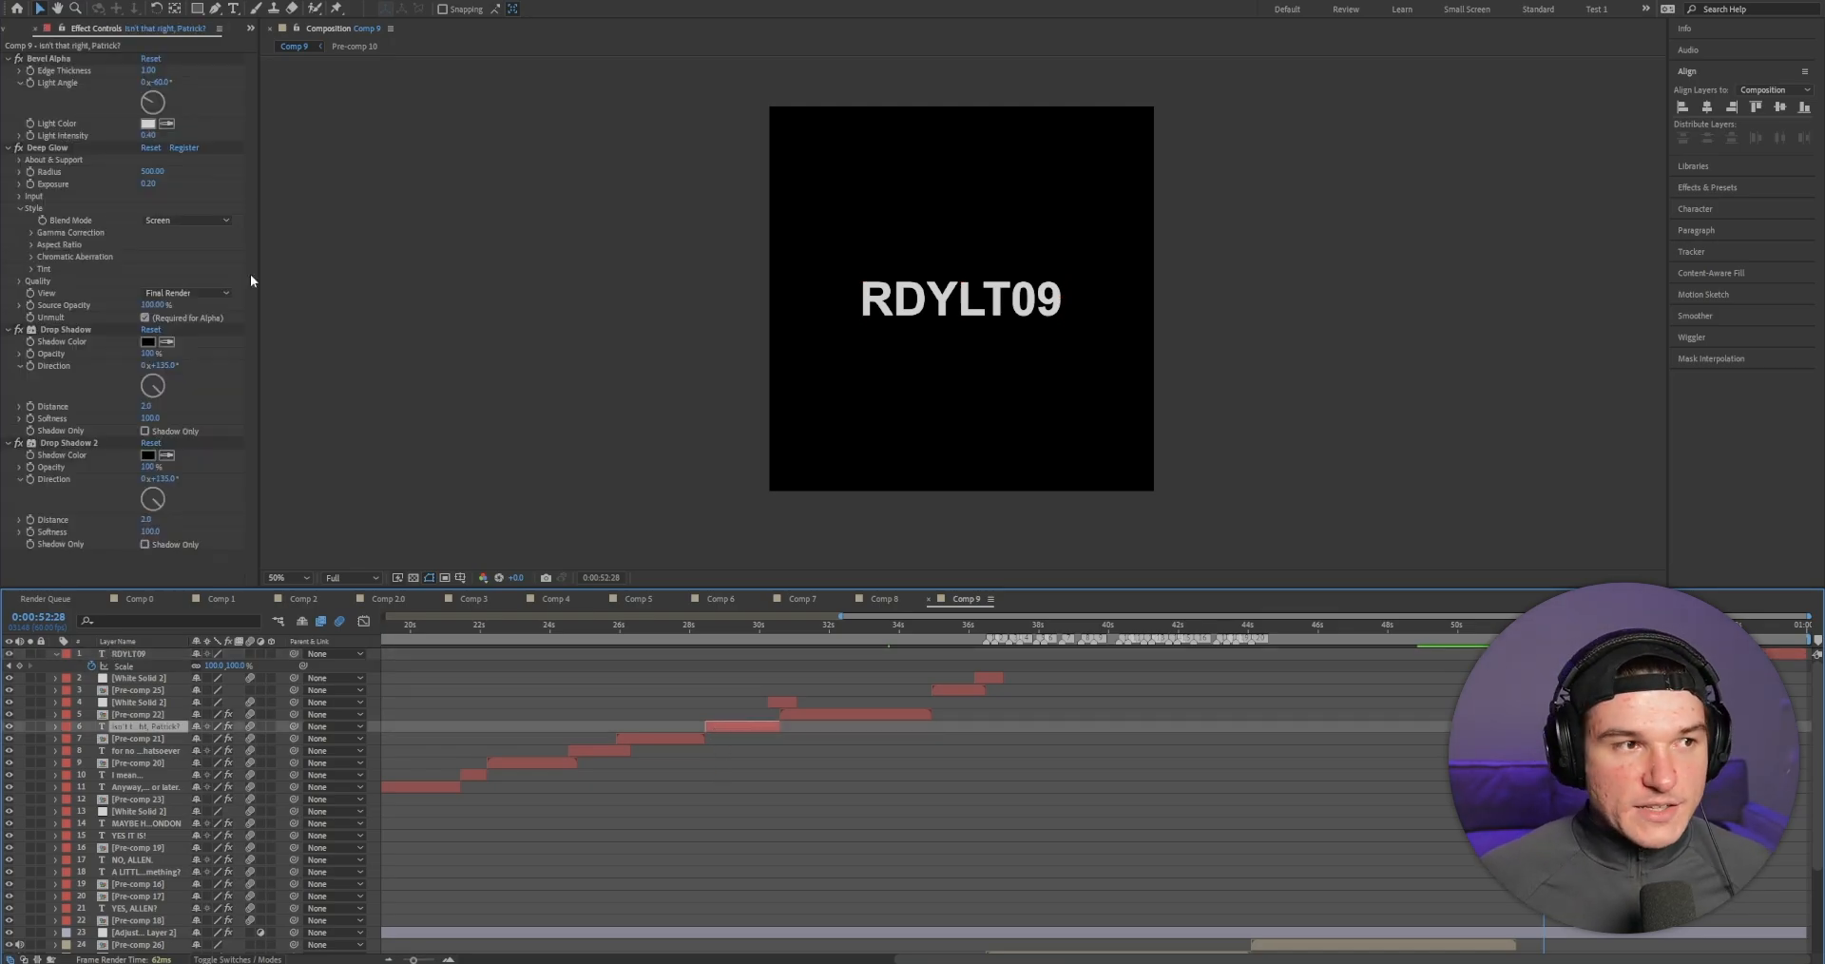
{"action": "left_click", "coordinate": [68, 60]}
{"action": "left_click", "coordinate": [50, 149], "text": "shift"}
{"action": "left_click", "coordinate": [69, 443], "text": "shift"}
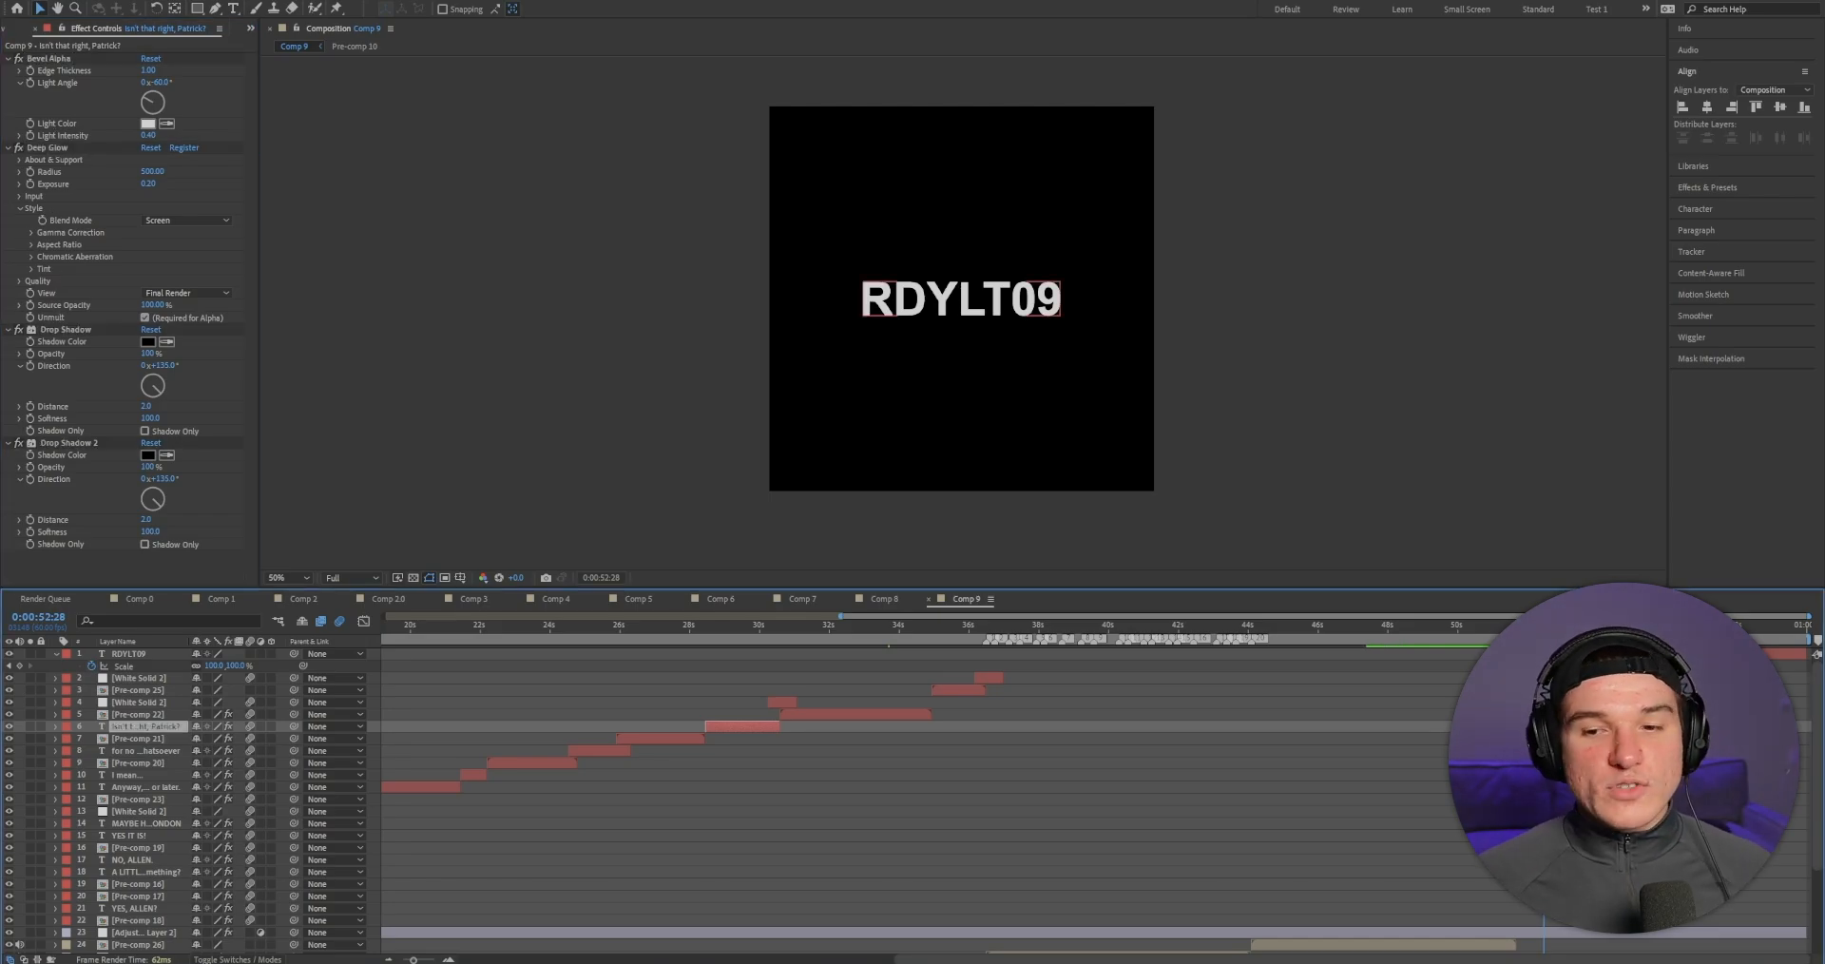
{"action": "left_click", "coordinate": [961, 298]}
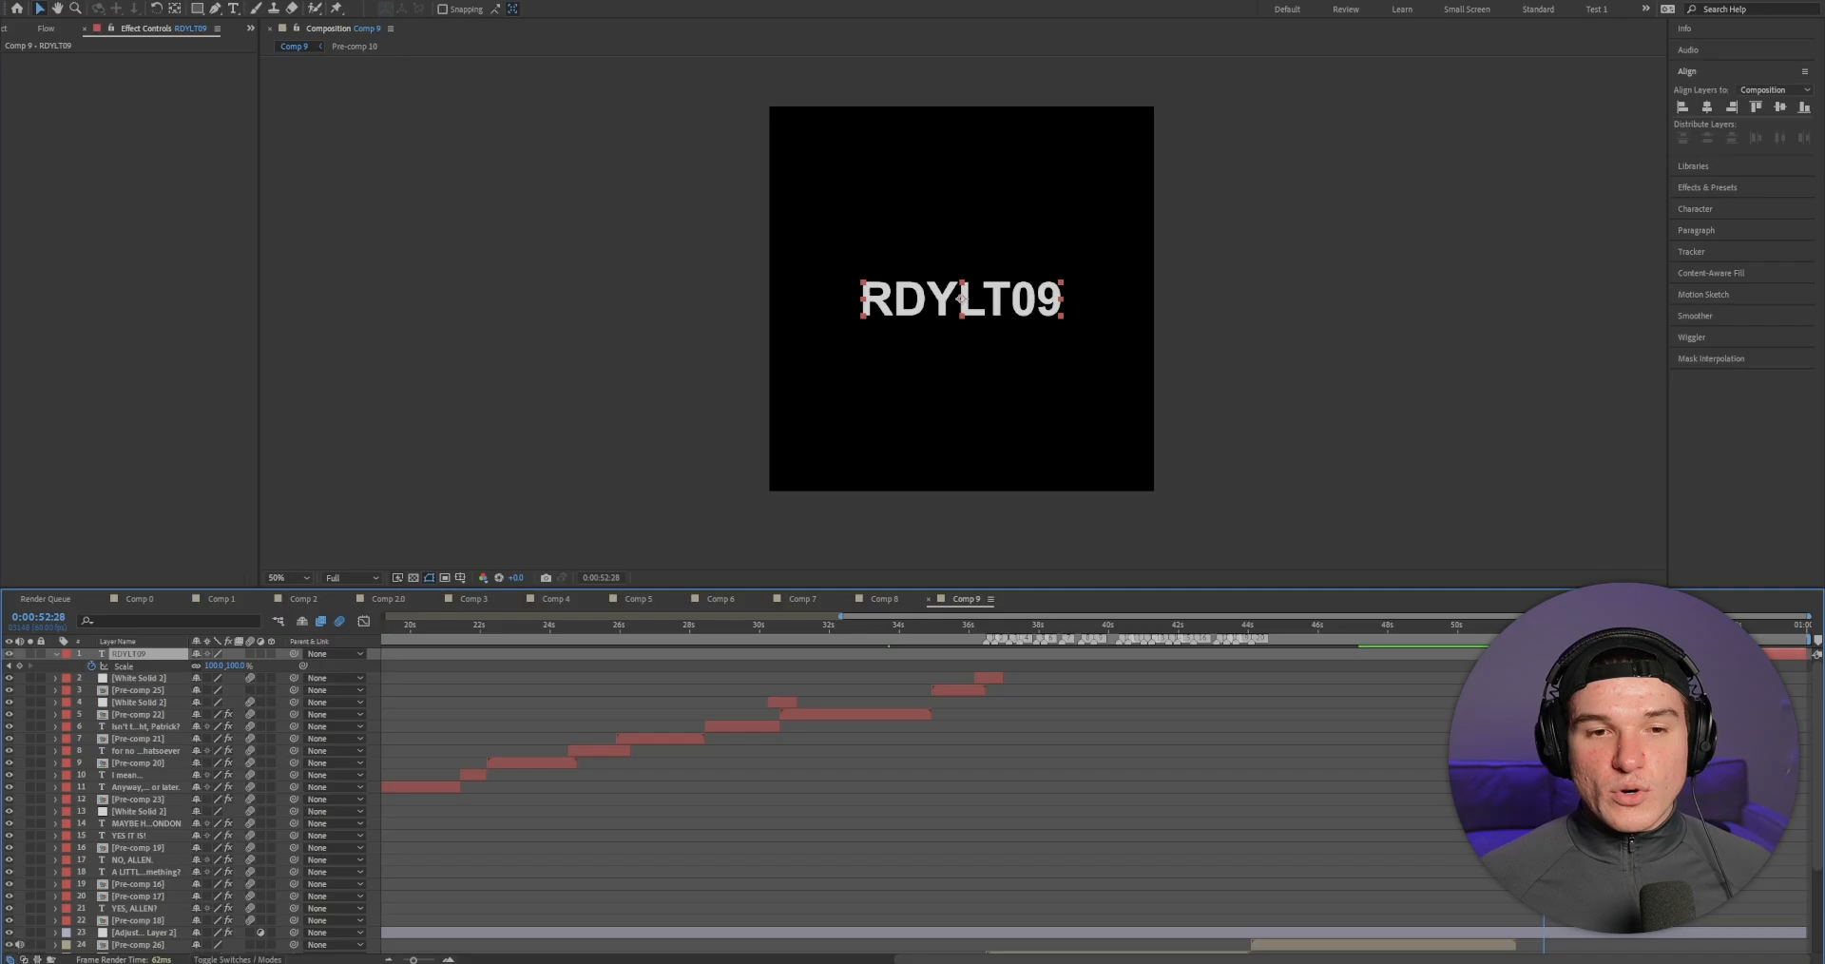